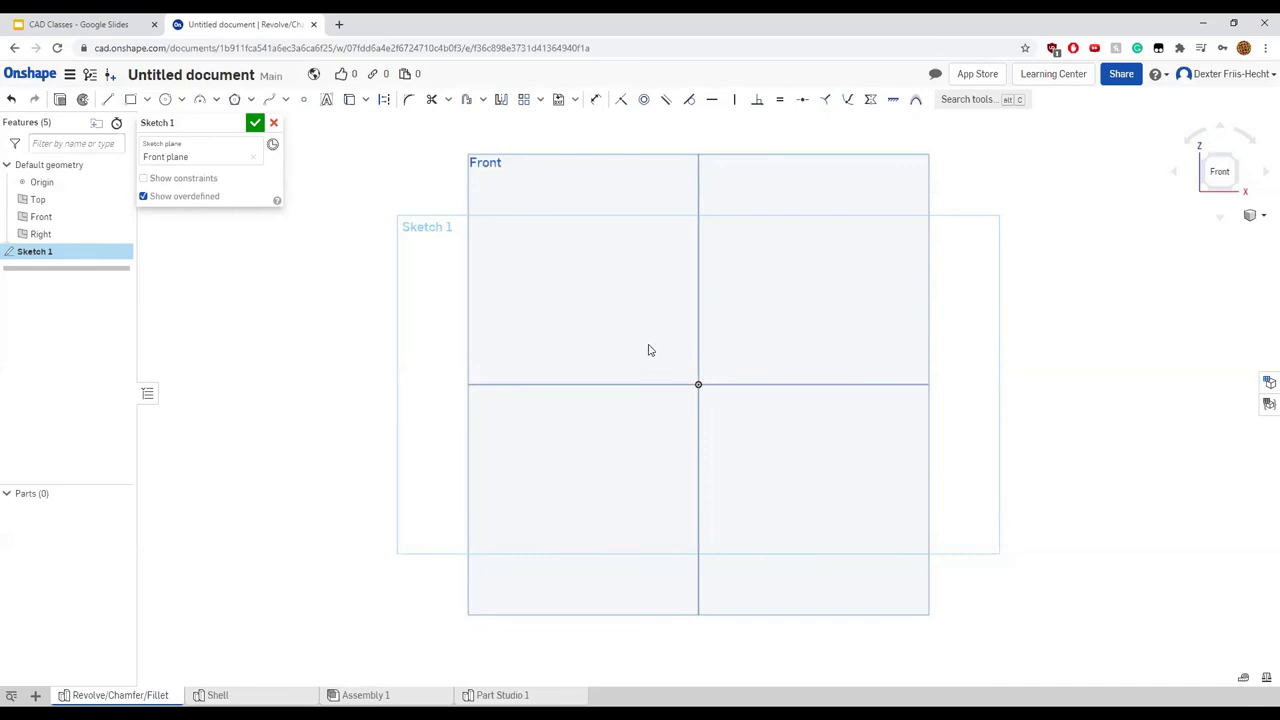
Draw a 1 in line along the horizontal axis left of the origin, with a 0.5 in vertical line rising from its outer end
scroll(697, 386, up, 1)
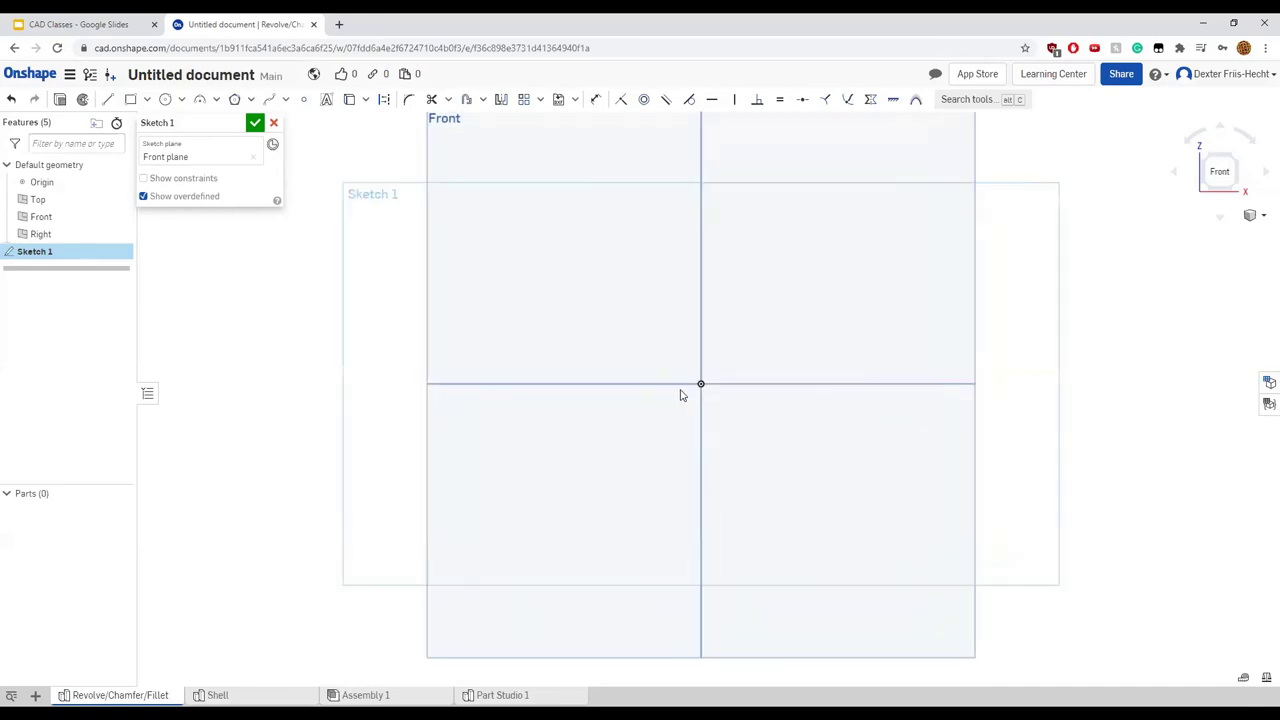
click(107, 99)
click(657, 383)
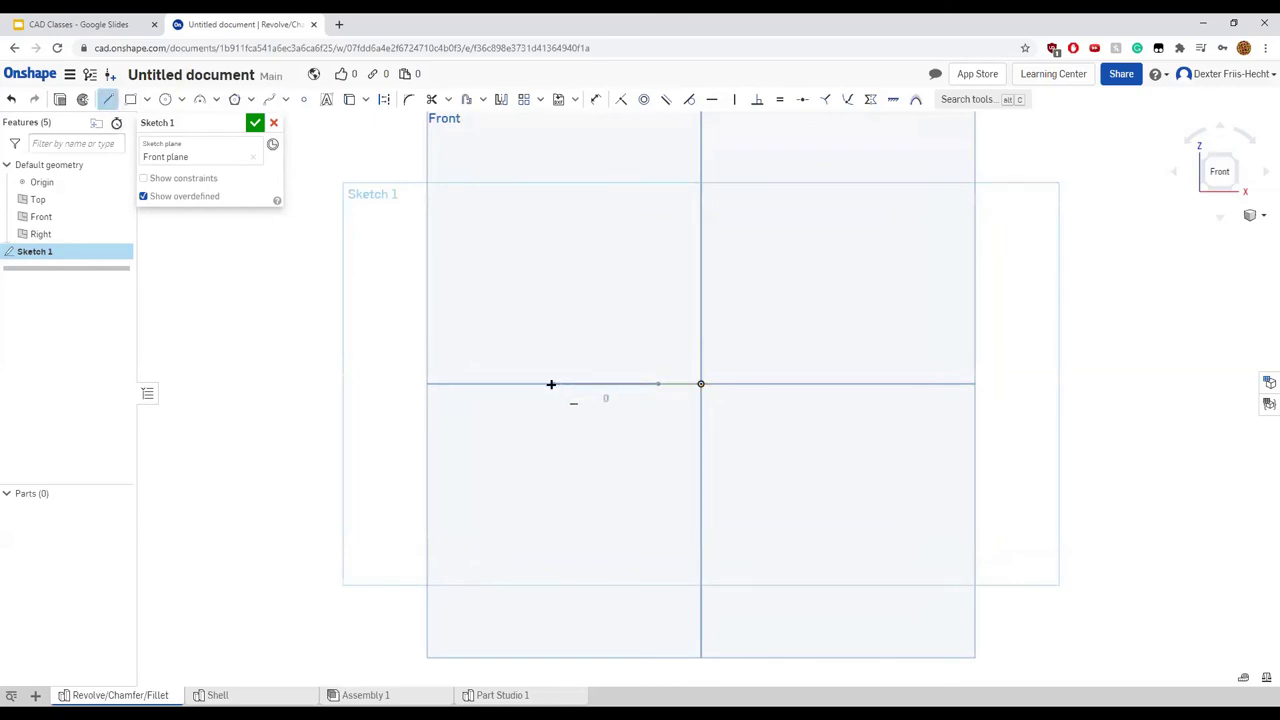
click(551, 384)
text(1)
key(Return)
click(550, 333)
key(BackSpace)
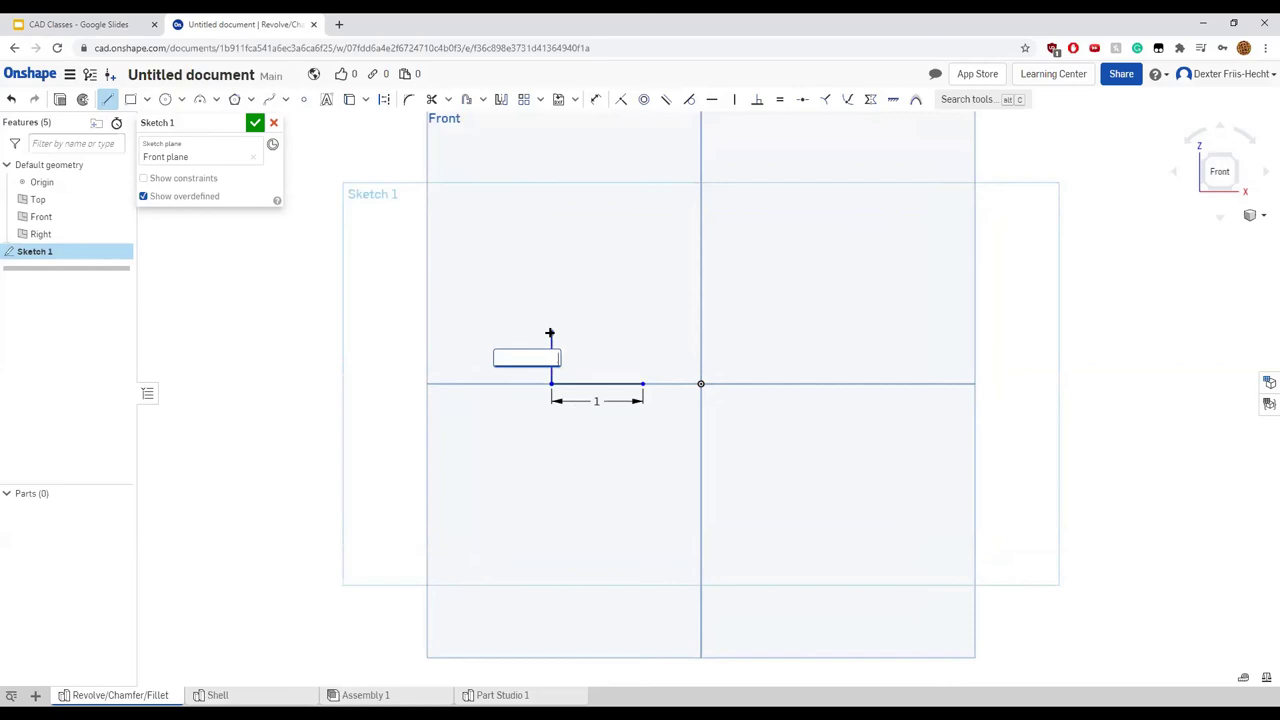
text(.5)
key(Return)
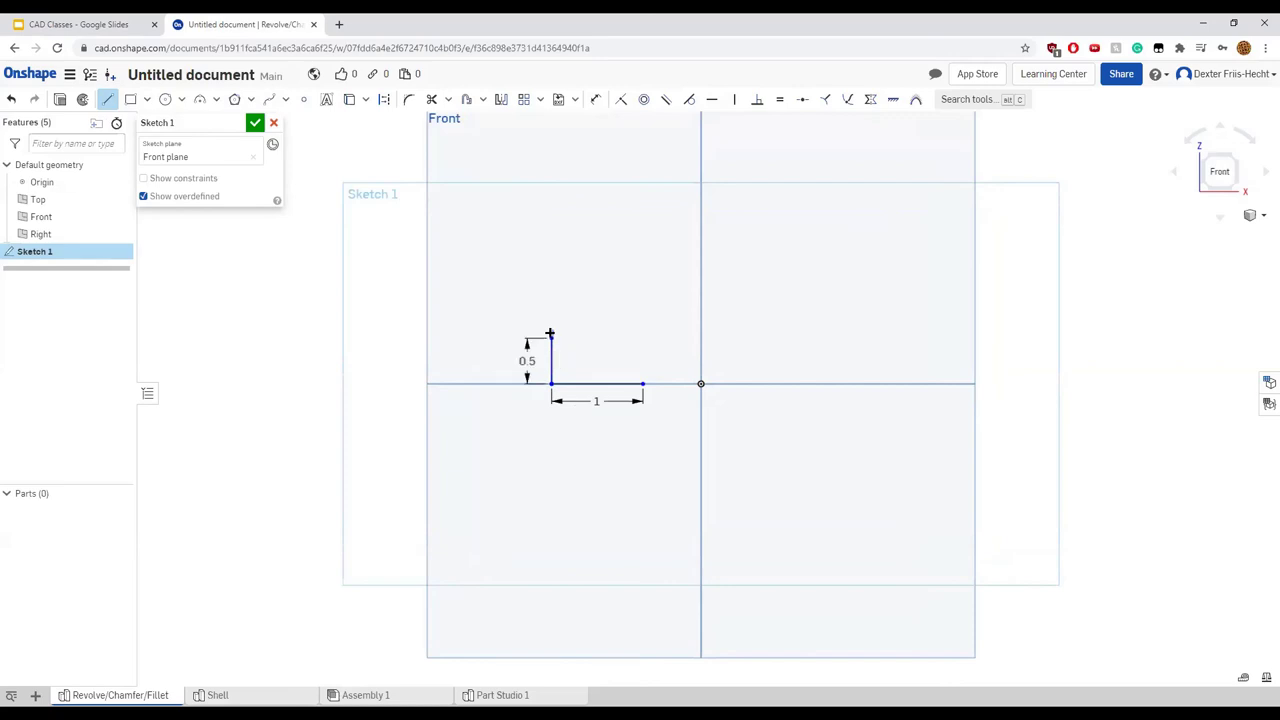
Continue the profile with a 1 in line sloping up toward the vertical axis, followed by a 0.5 in vertical line
click(608, 307)
key(BackSpace)
text(1)
key(Return)
click(633, 246)
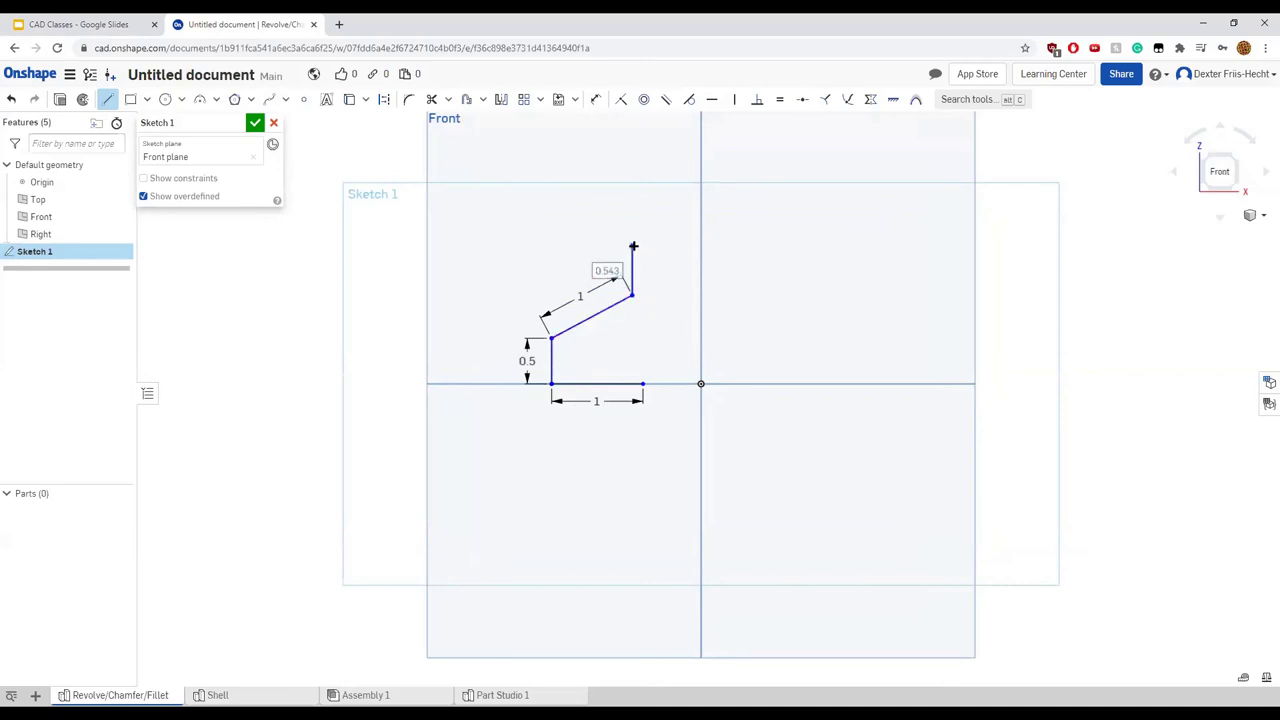
text(0.5)
key(Return)
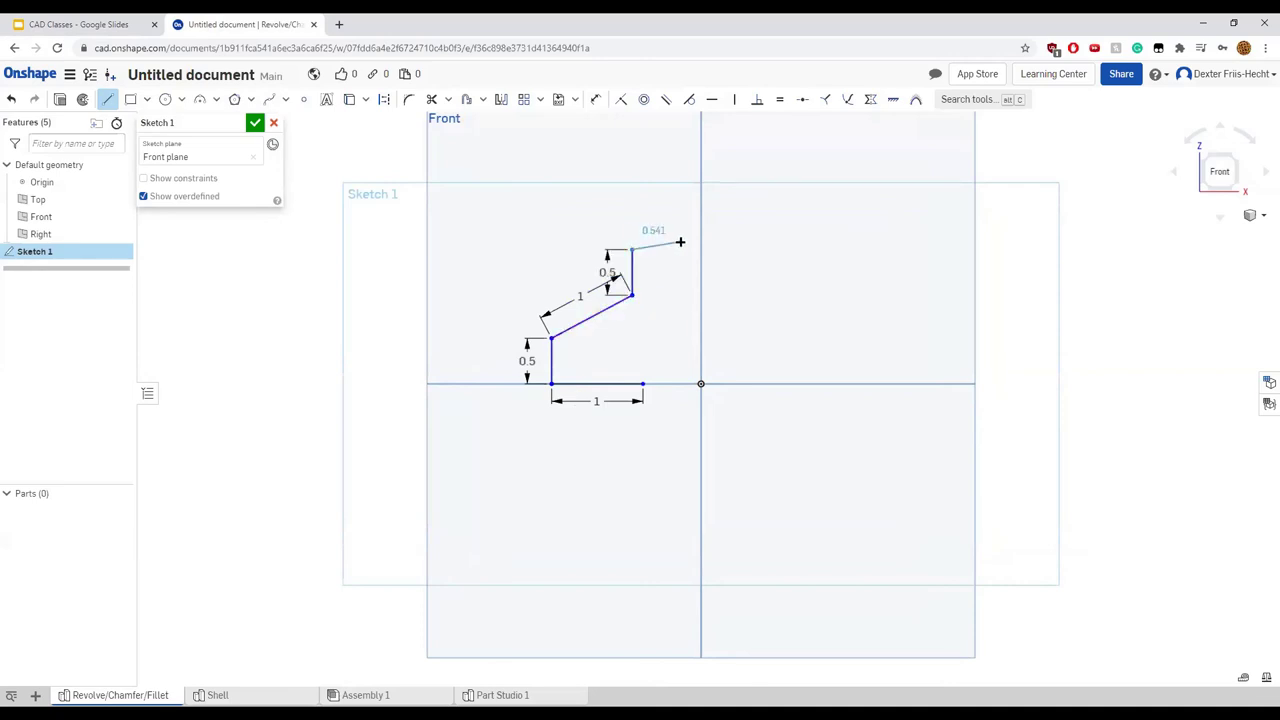
Add a 0.5 in slightly rising top line and close the profile with a line to the base line's inner endpoint
click(673, 240)
text(0.5)
key(Return)
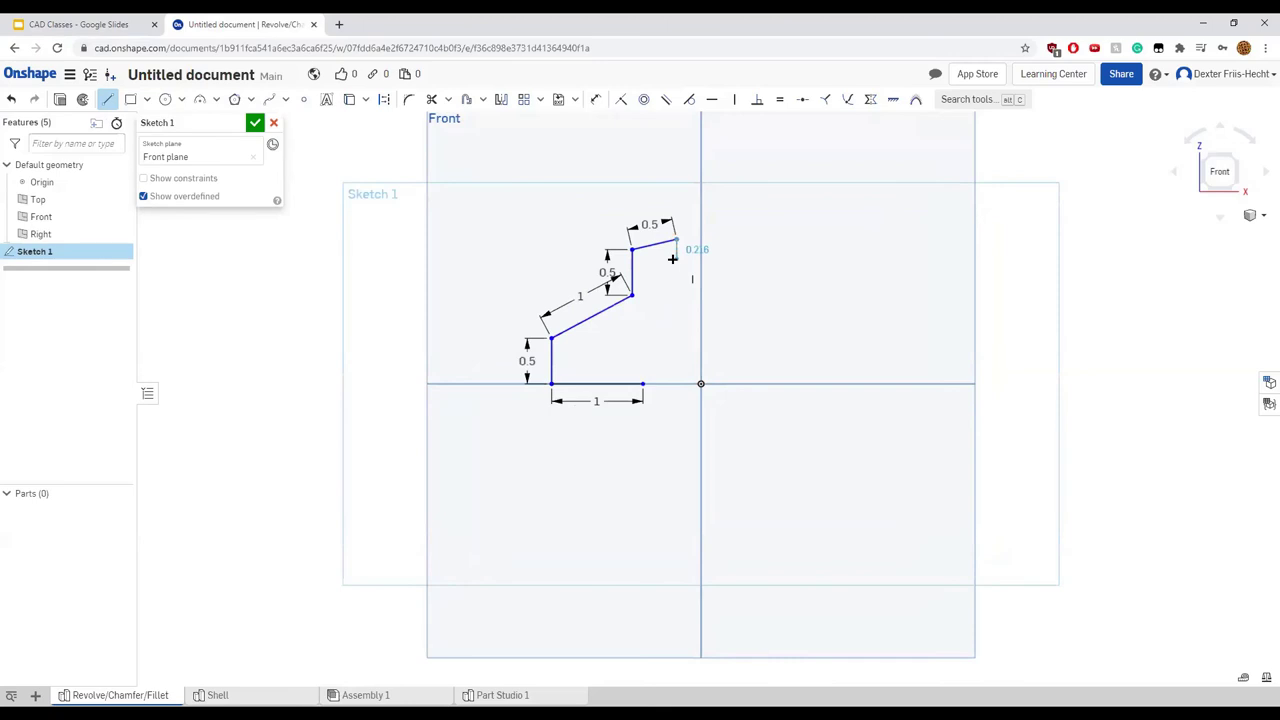
click(643, 384)
scroll(660, 355, up, 2)
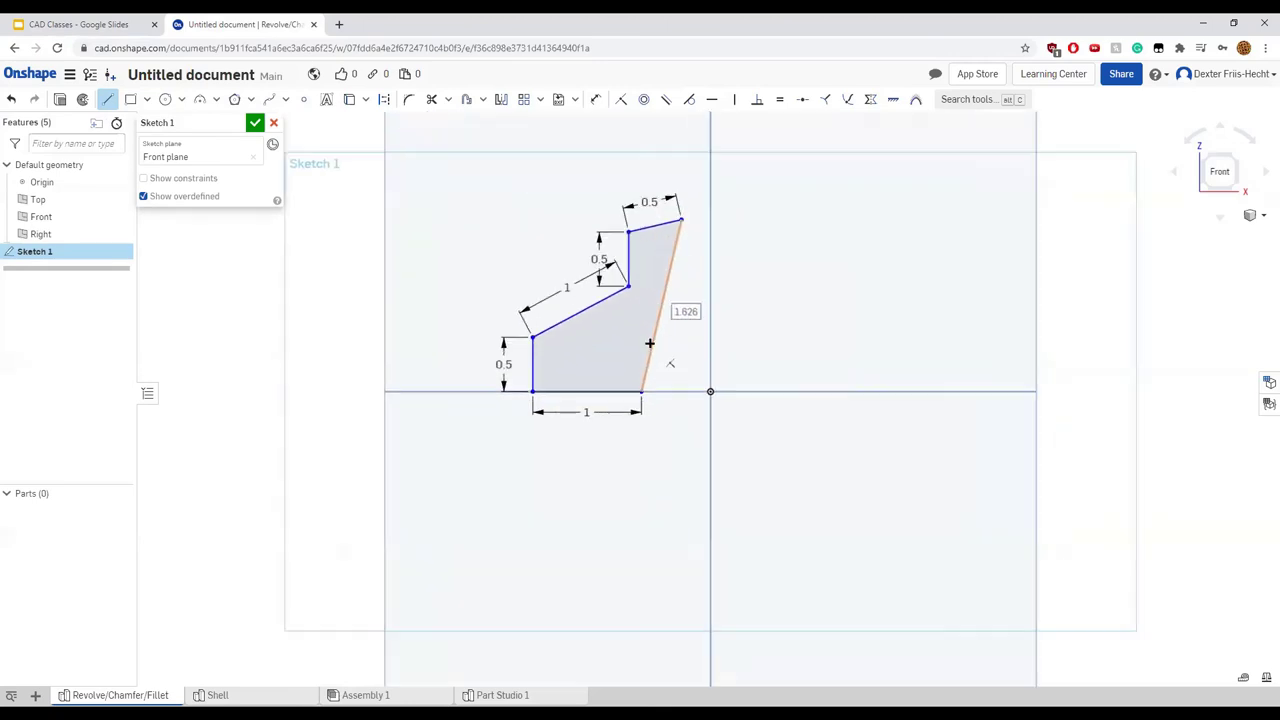
scroll(603, 310, up, 3)
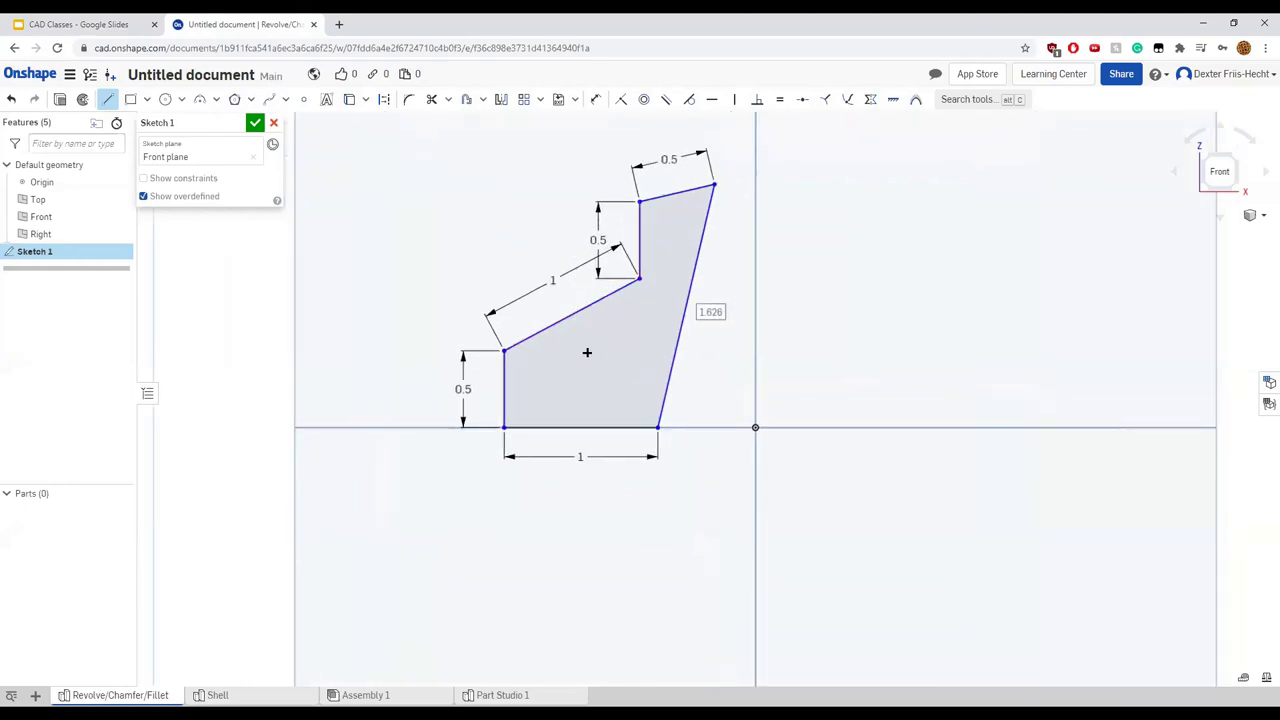
Dimension the angle between the outer vertical edge and the 1 in sloped edge to 110°
key(d)
click(506, 382)
click(534, 338)
click(598, 384)
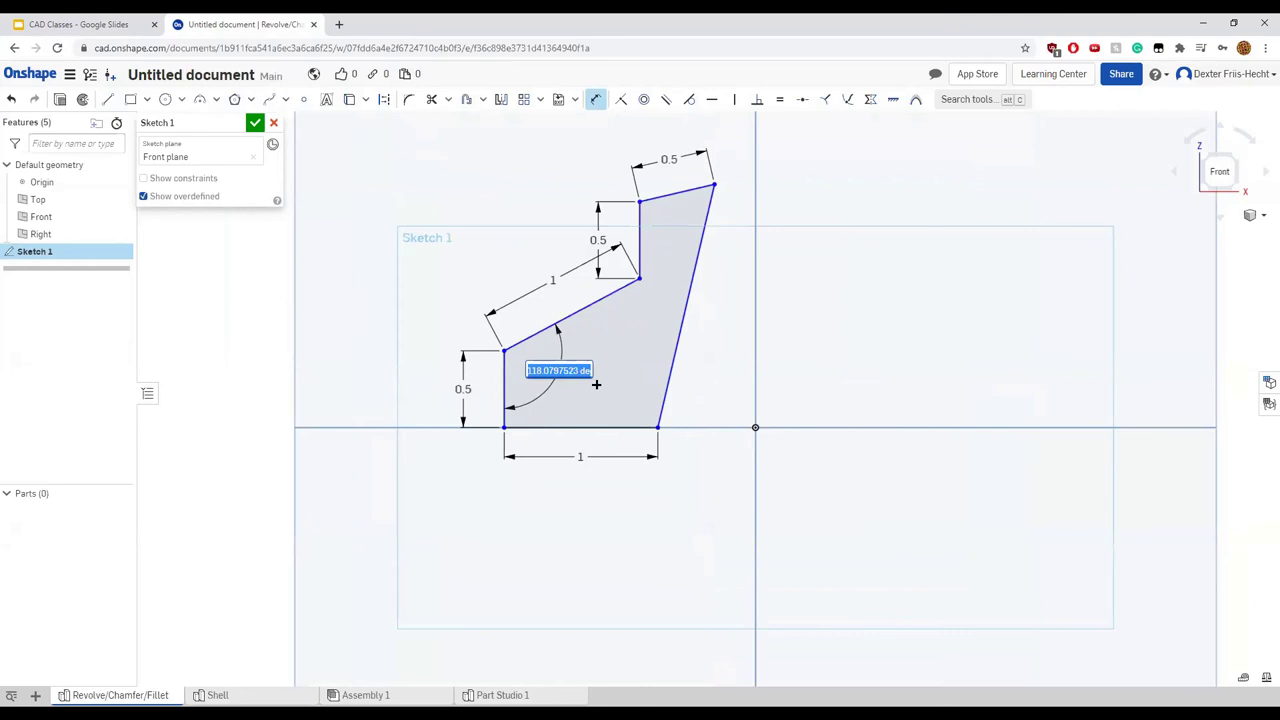
key(BackSpace)
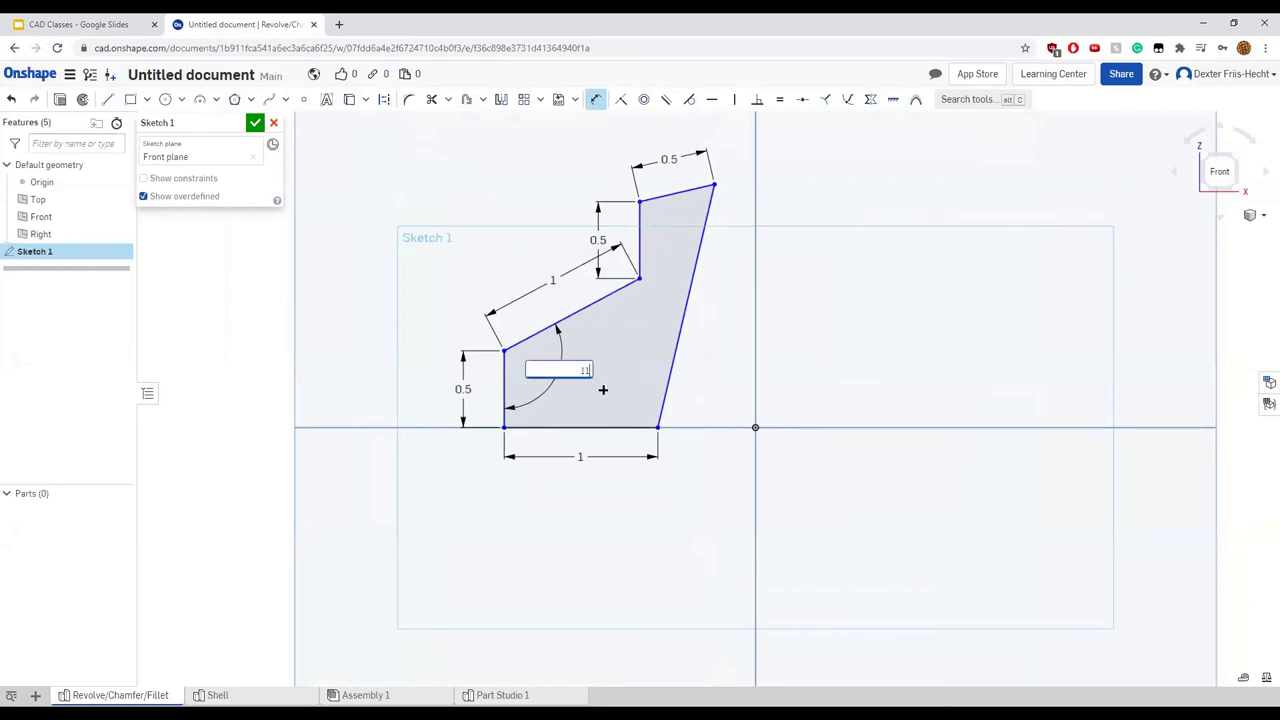
text(110)
key(Return)
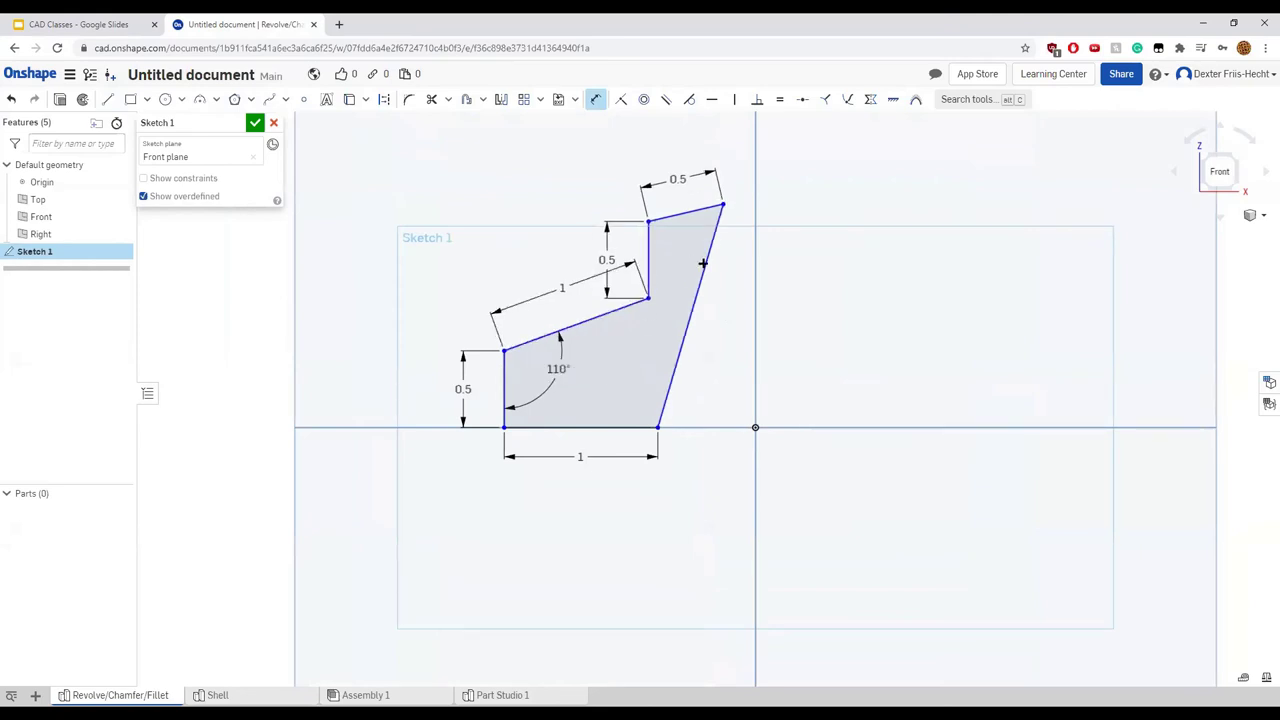
Dimension the length of the long slanted closing edge, accepting its drawn value, and place the label beside the edge
scroll(687, 341, down, 3)
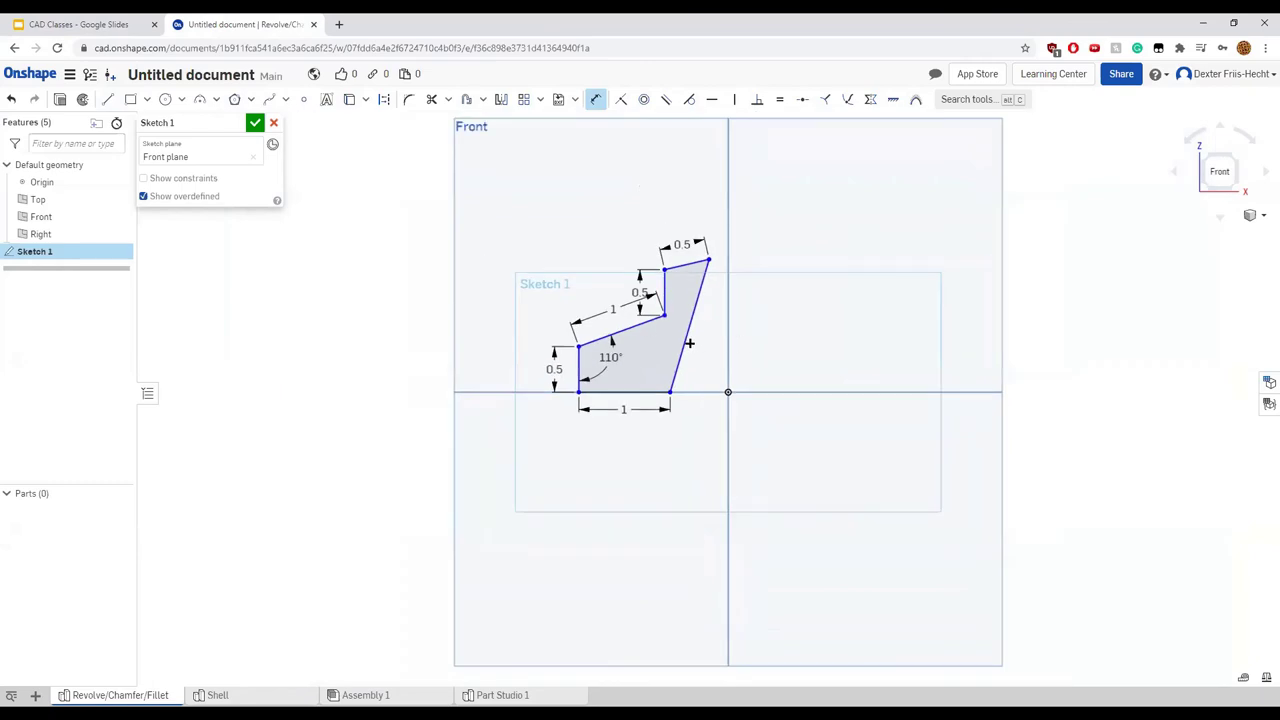
click(689, 343)
click(699, 349)
key(Return)
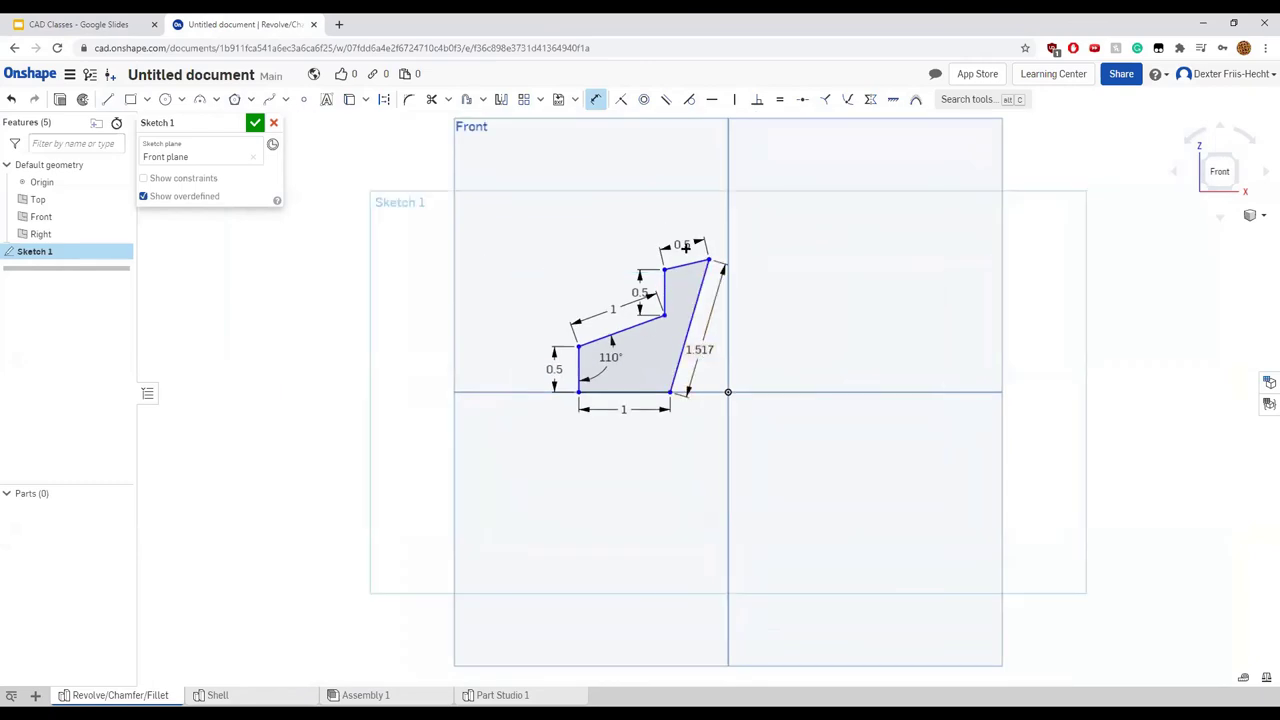
mouse_move(701, 350)
mouse_down()
mouse_move(594, 309)
mouse_move(693, 351)
mouse_up()
scroll(746, 331, down, 2)
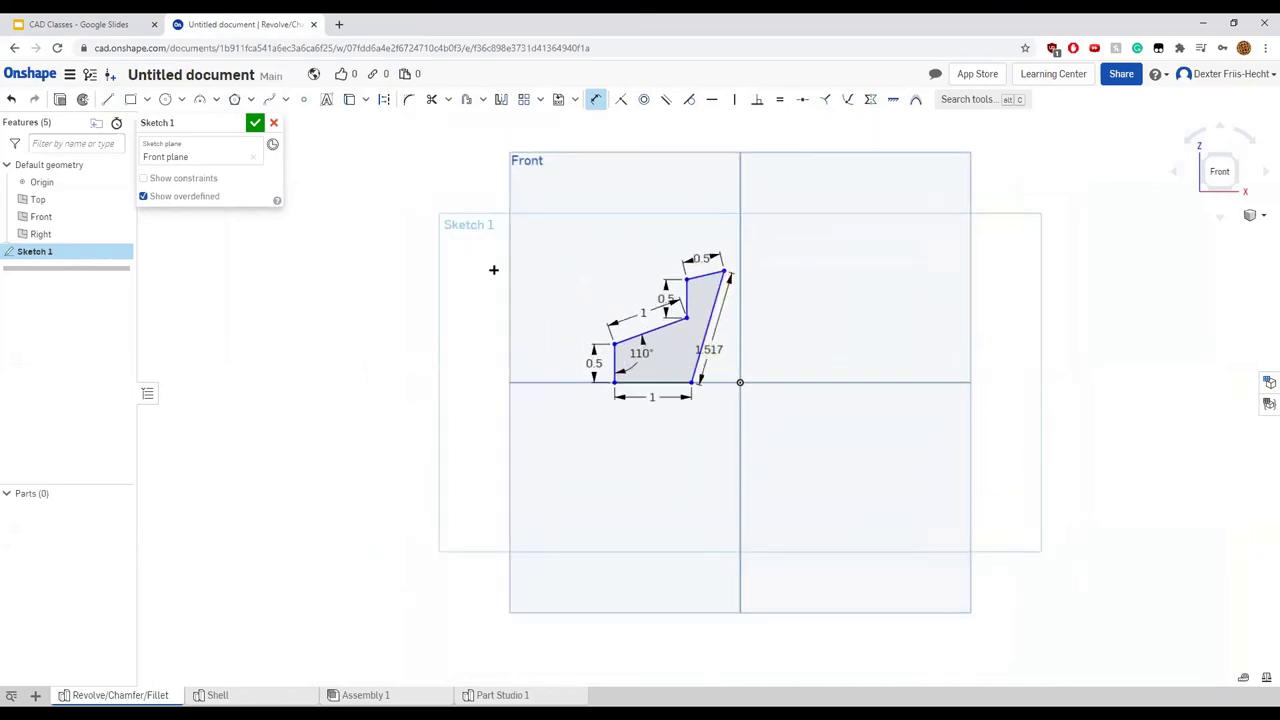
click(61, 100)
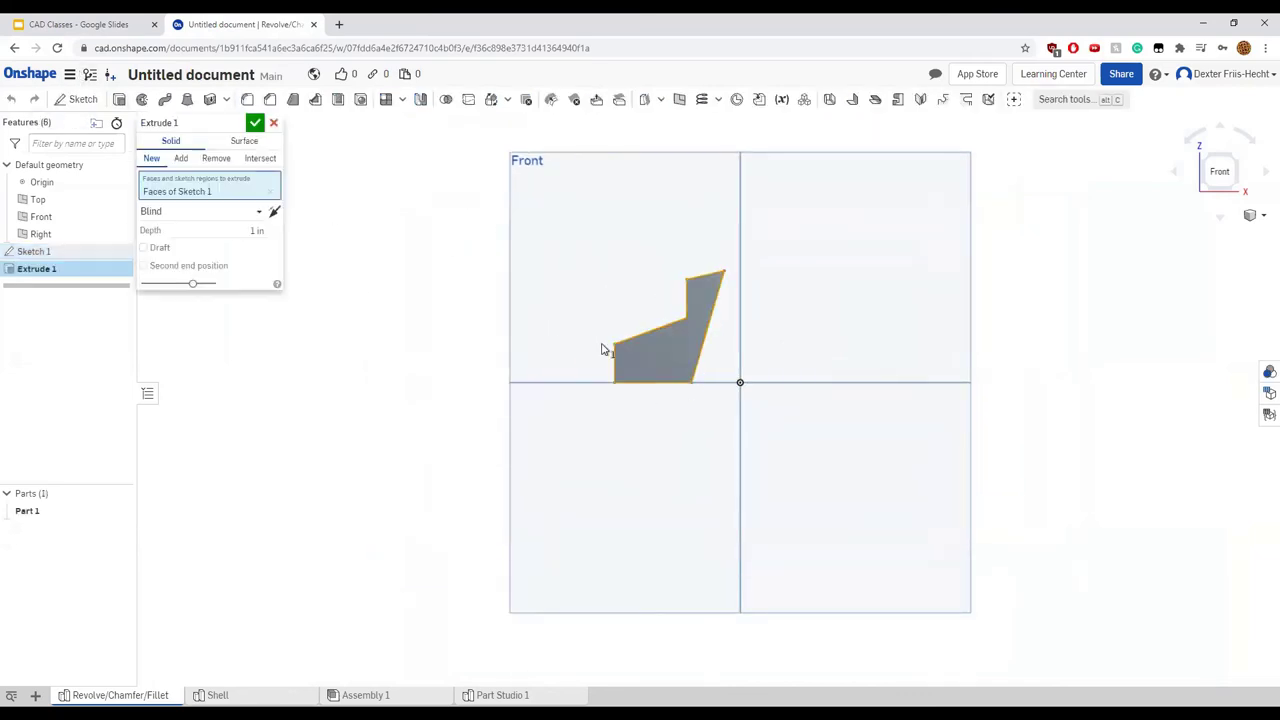
right_drag(520, 326, 563, 289)
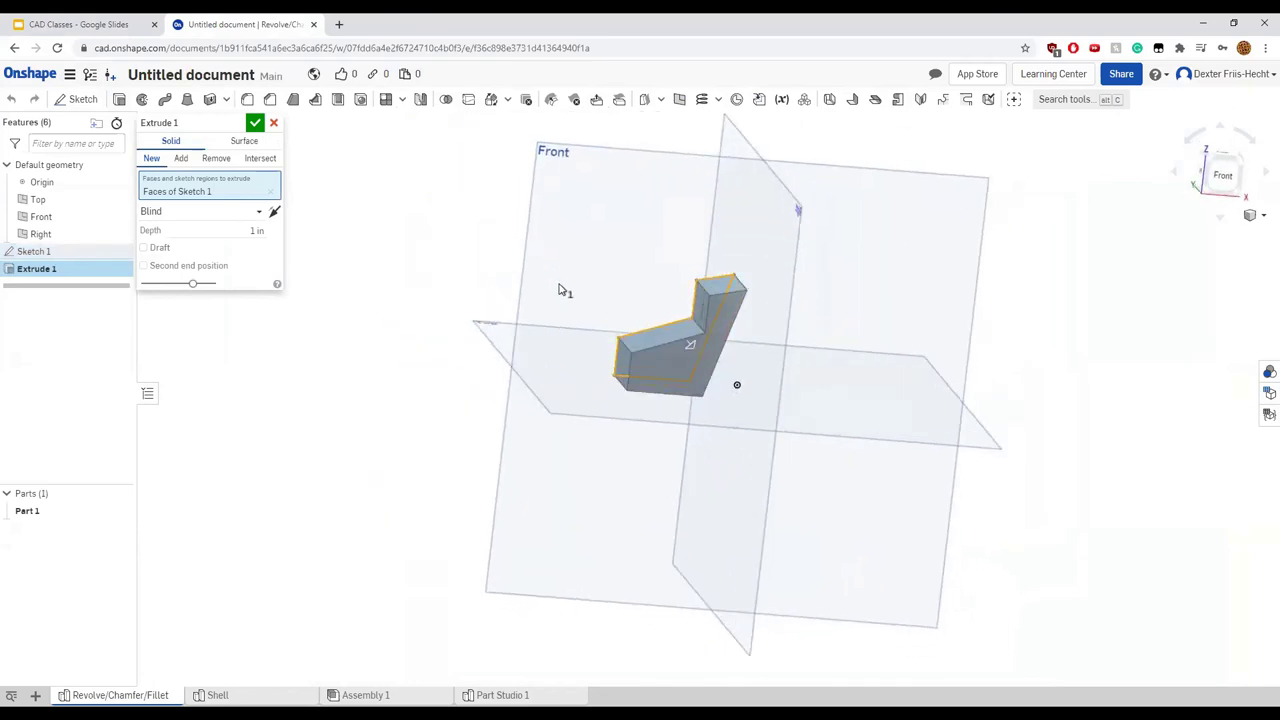
click(1224, 186)
click(273, 122)
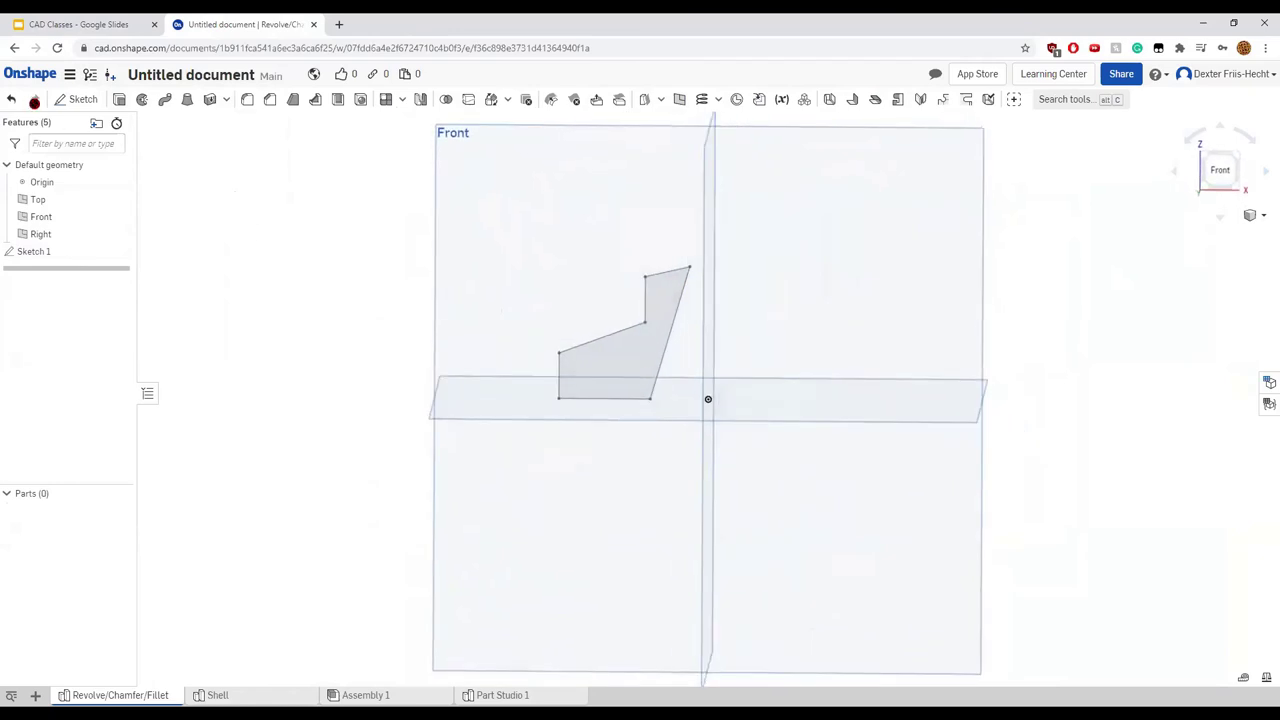
Revolve the closed Sketch 1 profile as a new solid, using a vertical mate connector at the origin as the revolve axis
right_drag(580, 226, 608, 226)
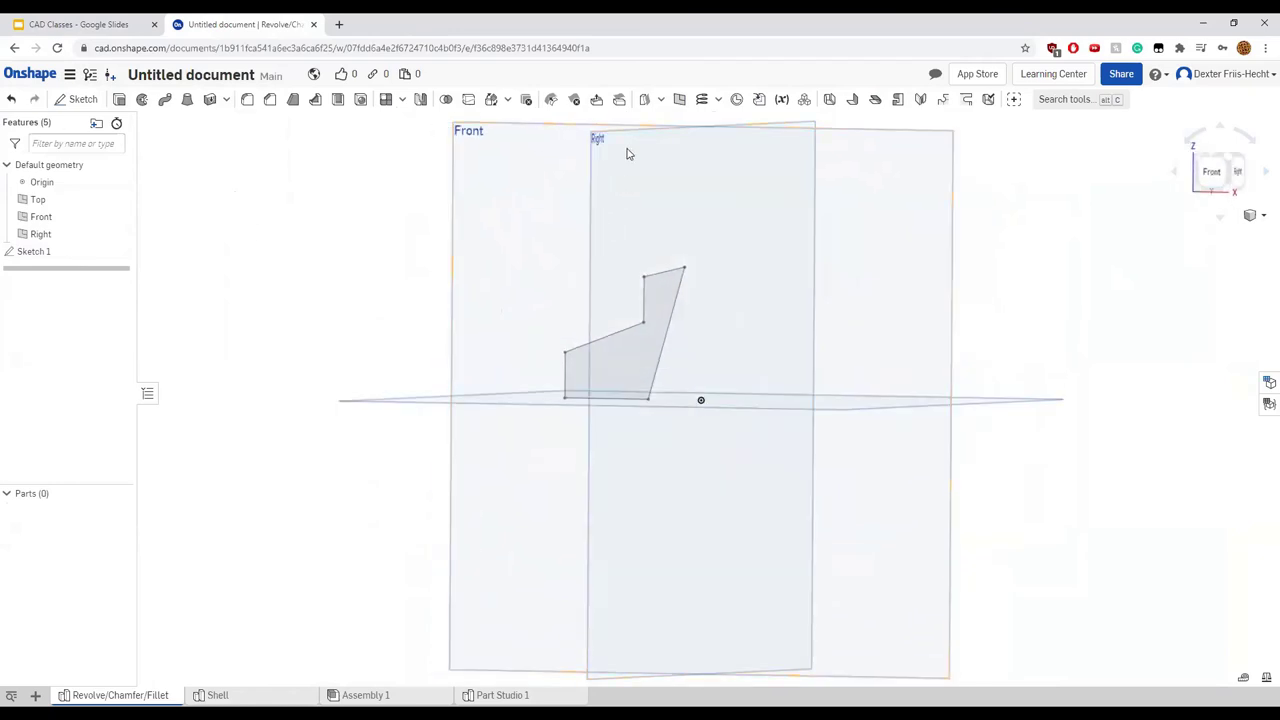
mouse_move(508, 223)
right_down()
mouse_move(560, 238)
mouse_move(617, 411)
right_up()
key(n)
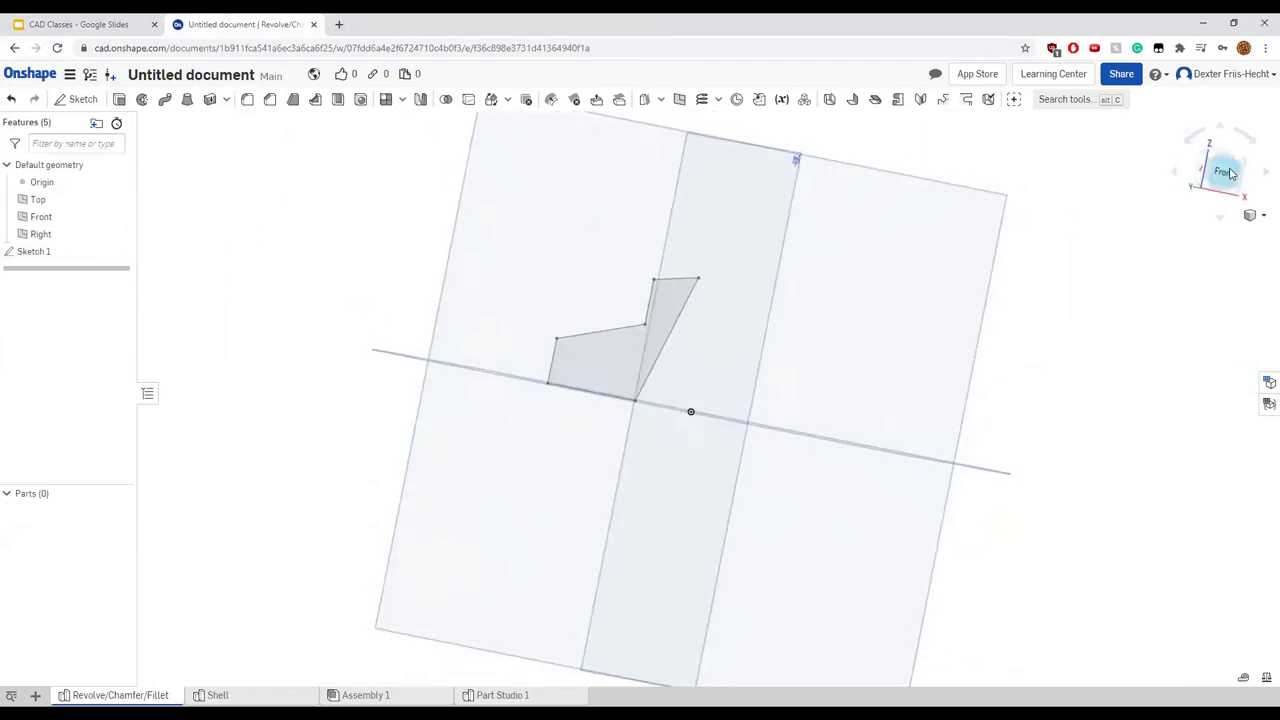
click(617, 378)
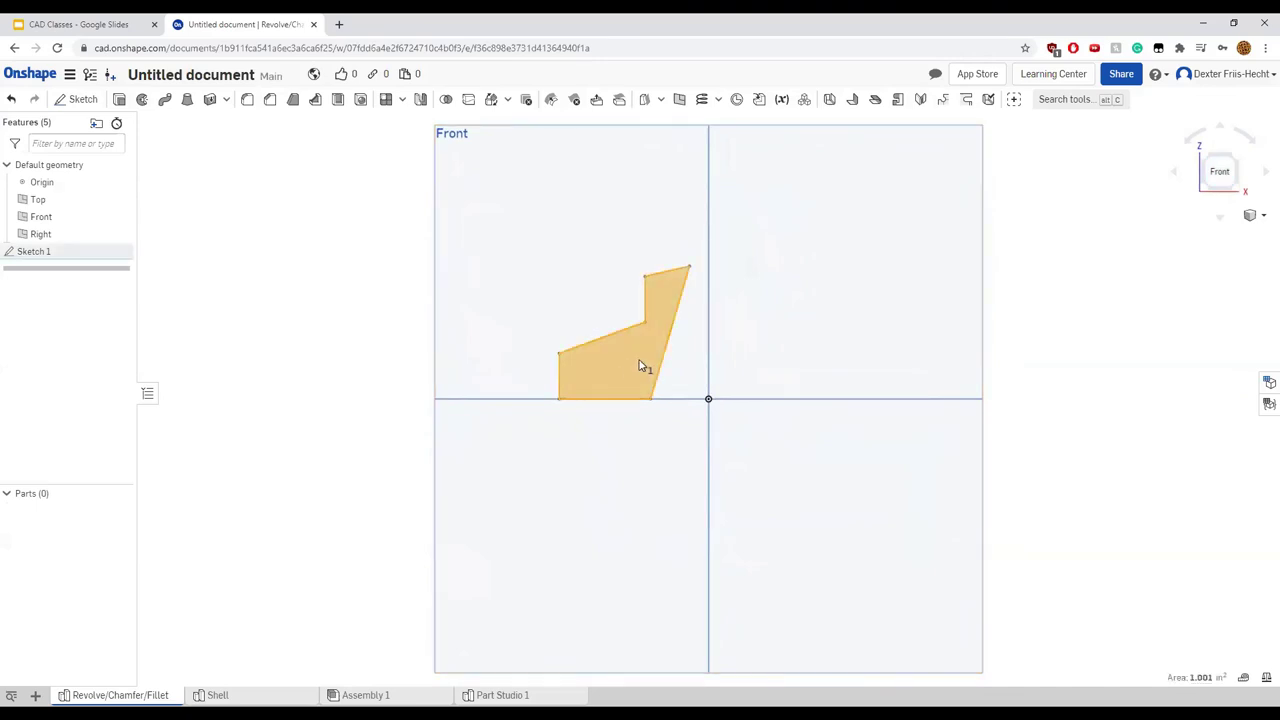
click(143, 101)
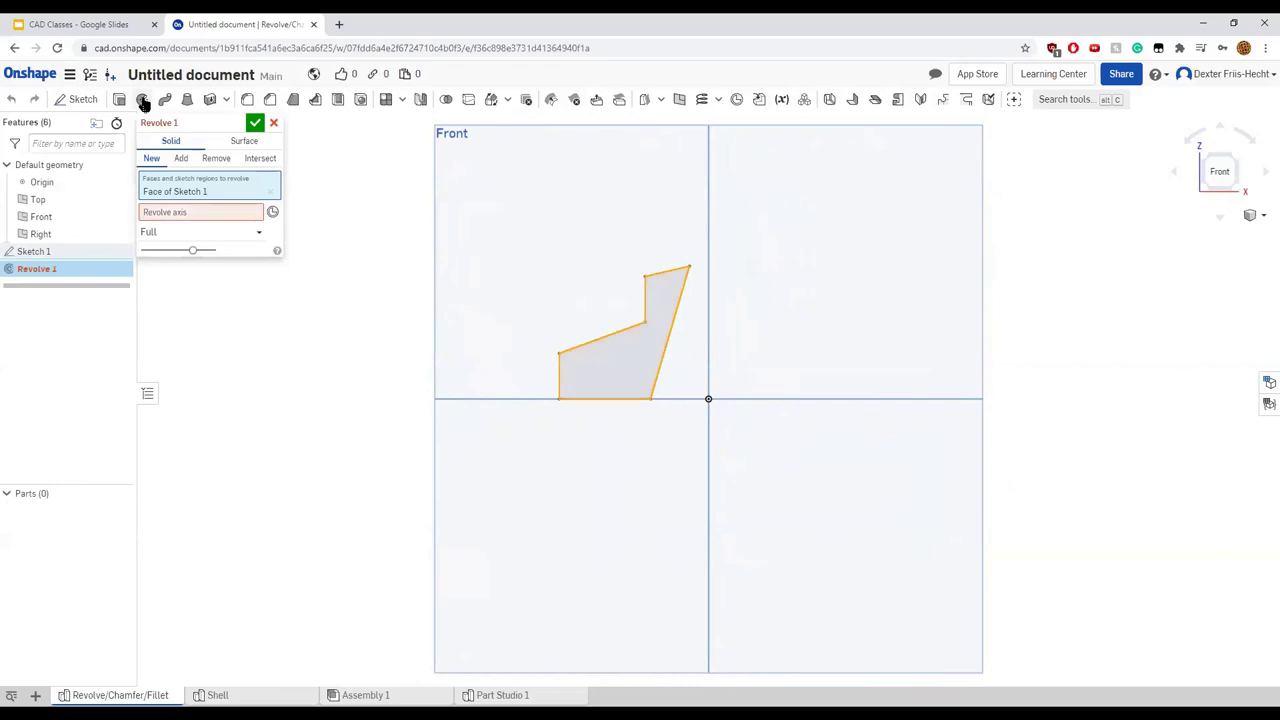
click(270, 191)
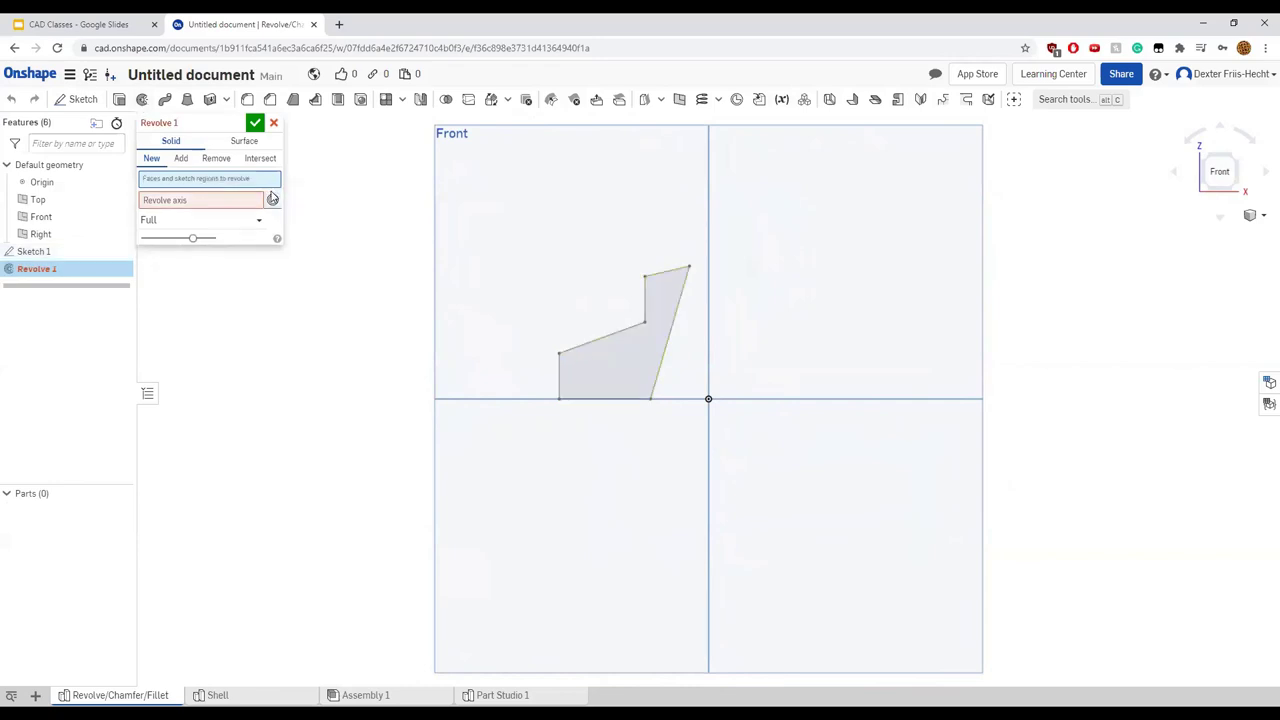
click(180, 181)
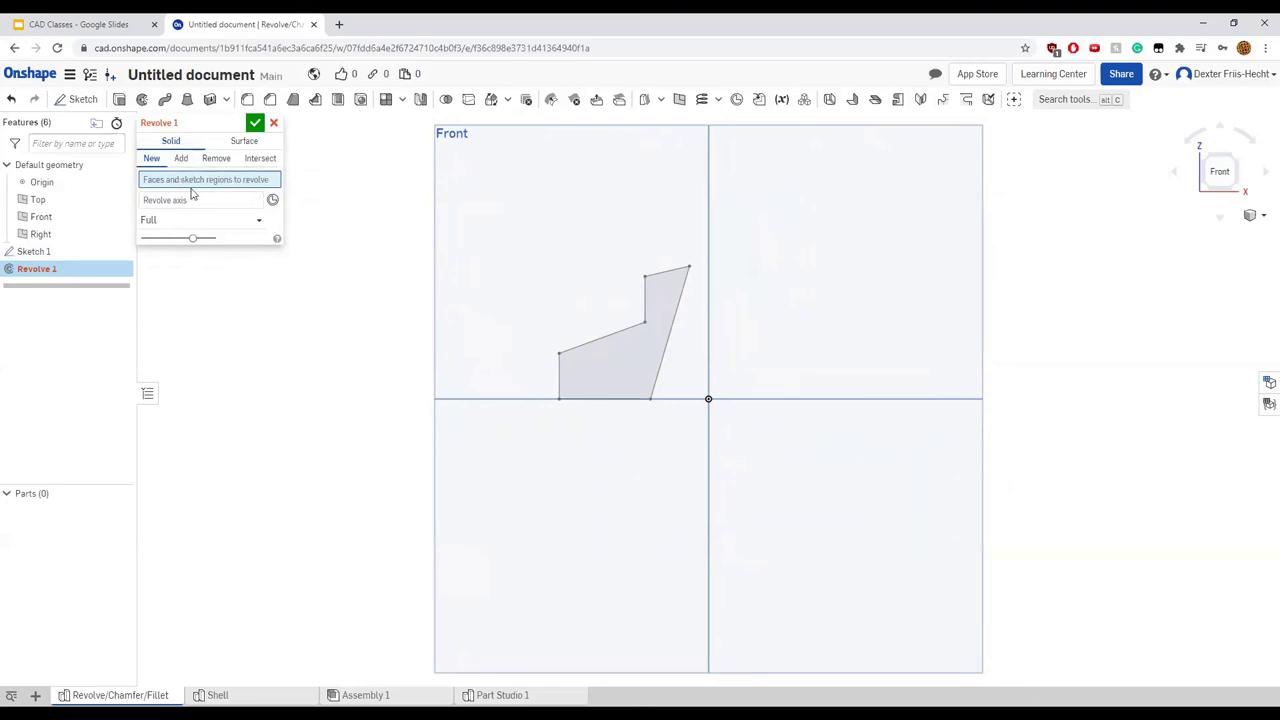
click(605, 374)
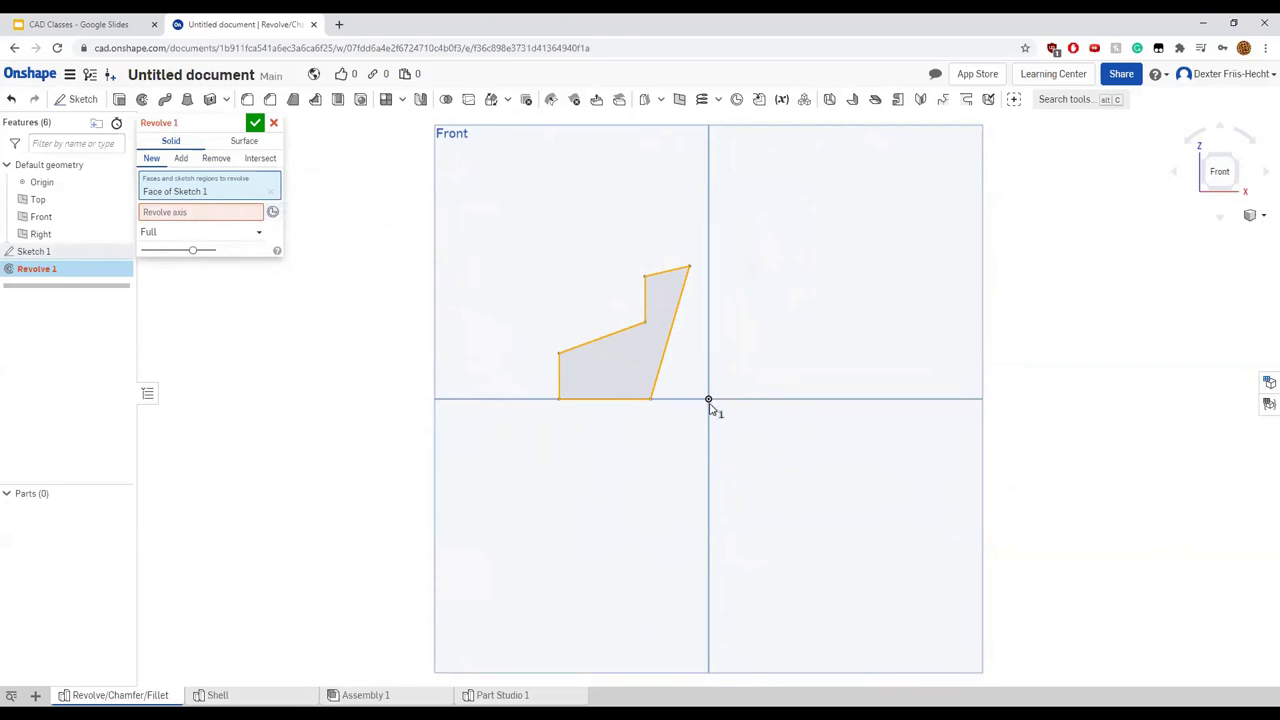
right_drag(689, 406, 709, 400)
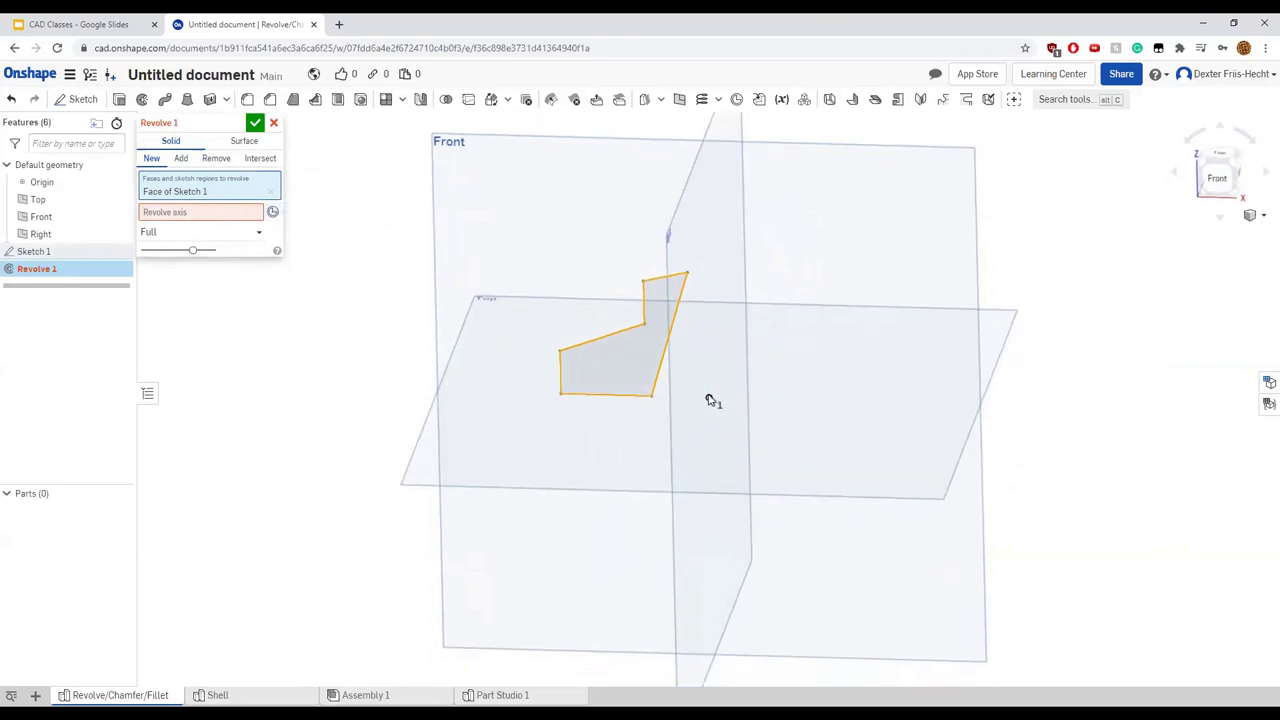
click(271, 211)
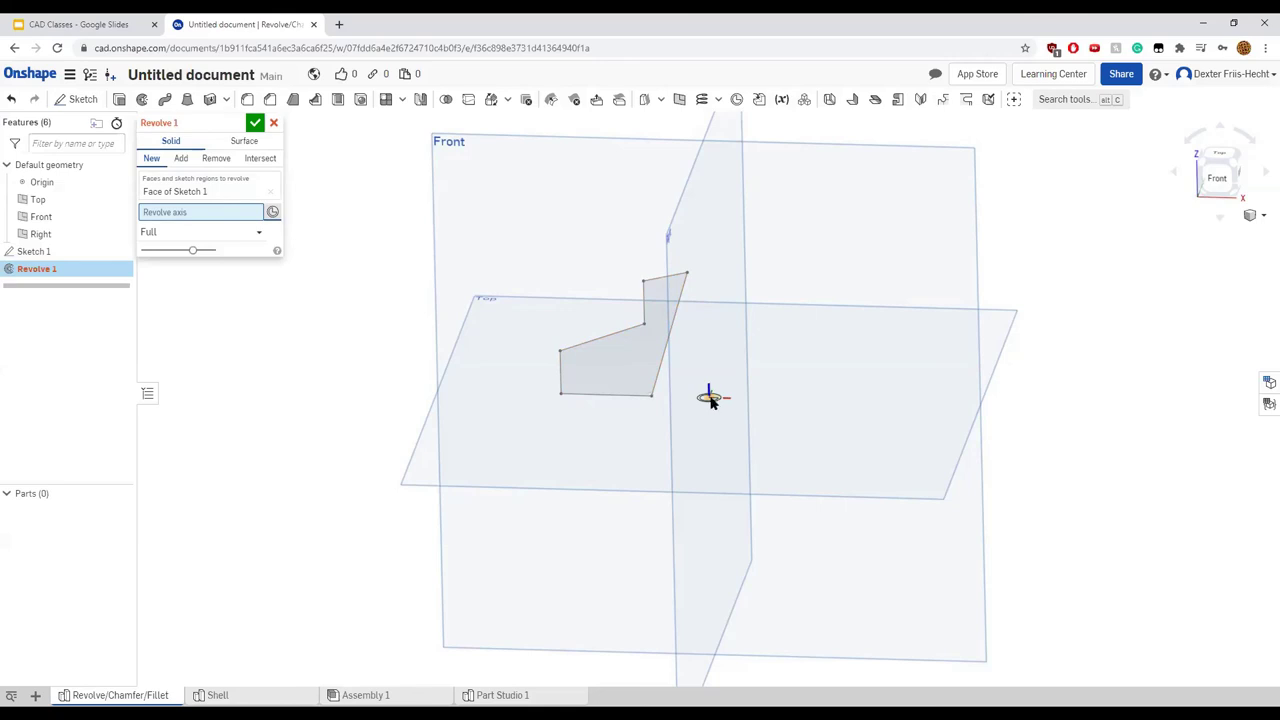
click(712, 402)
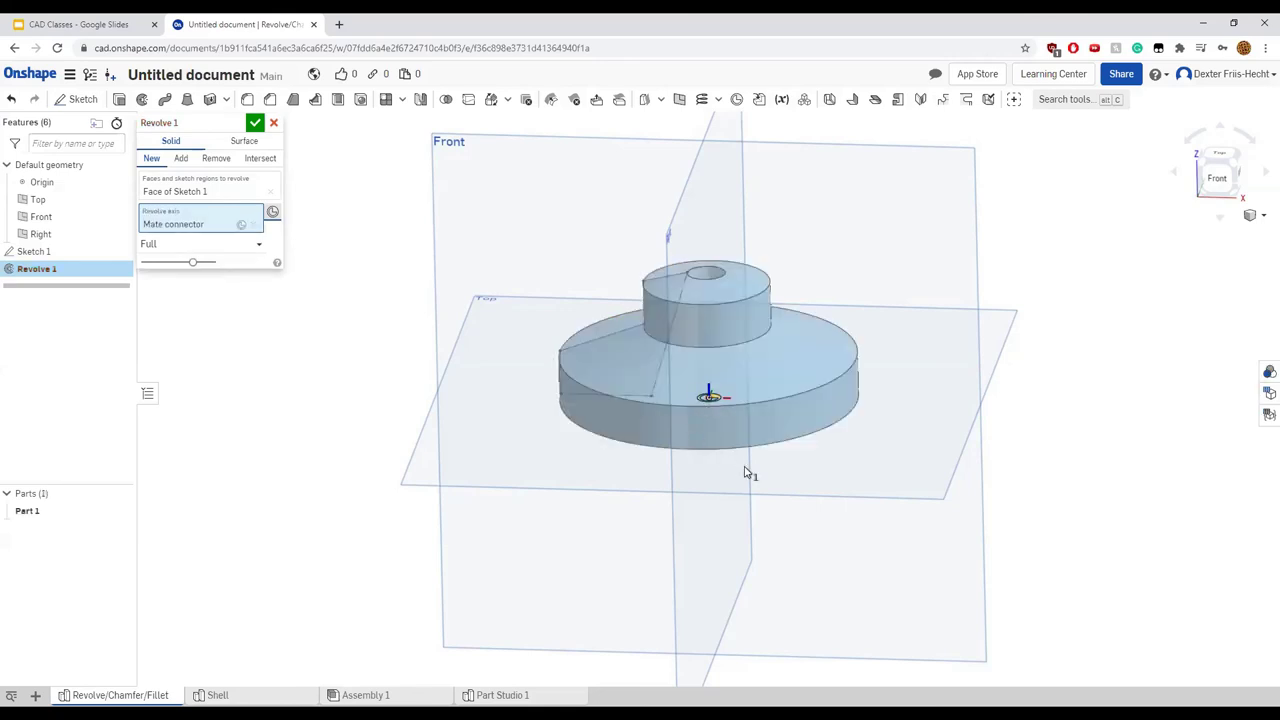
Set the revolve type to Full for the solid around the origin axis
key(Left)
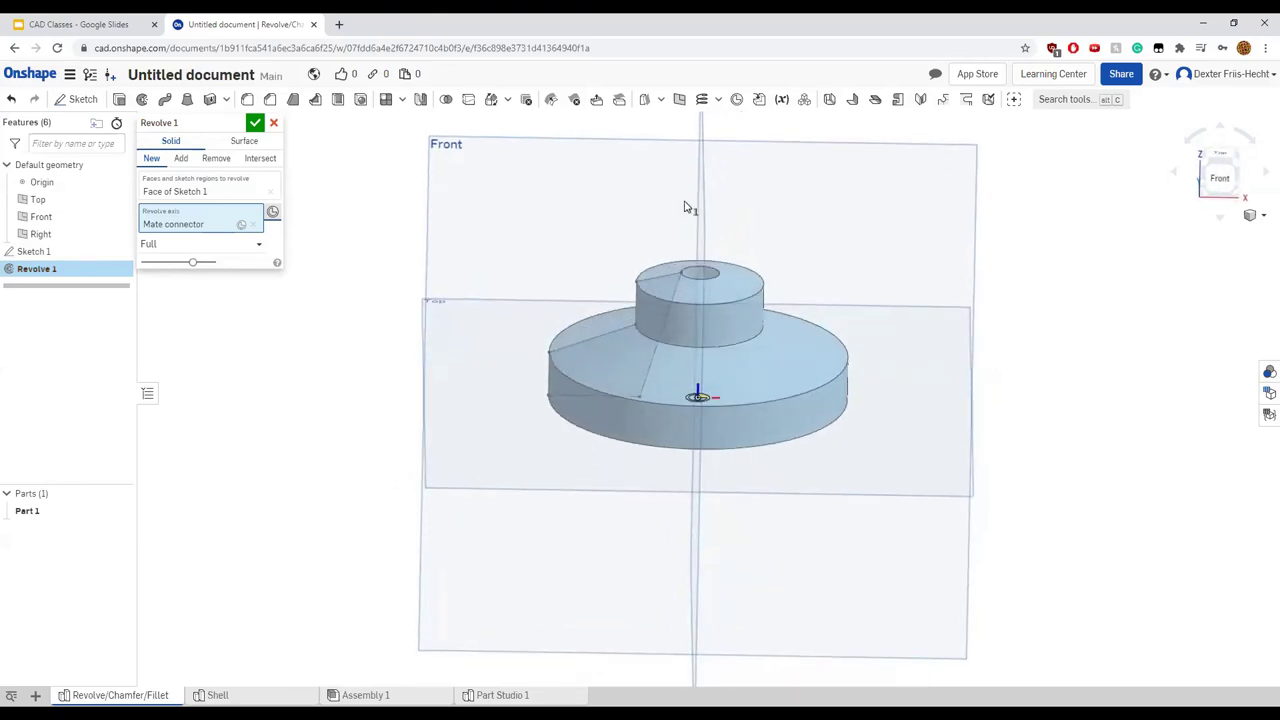
scroll(700, 390, down, 2)
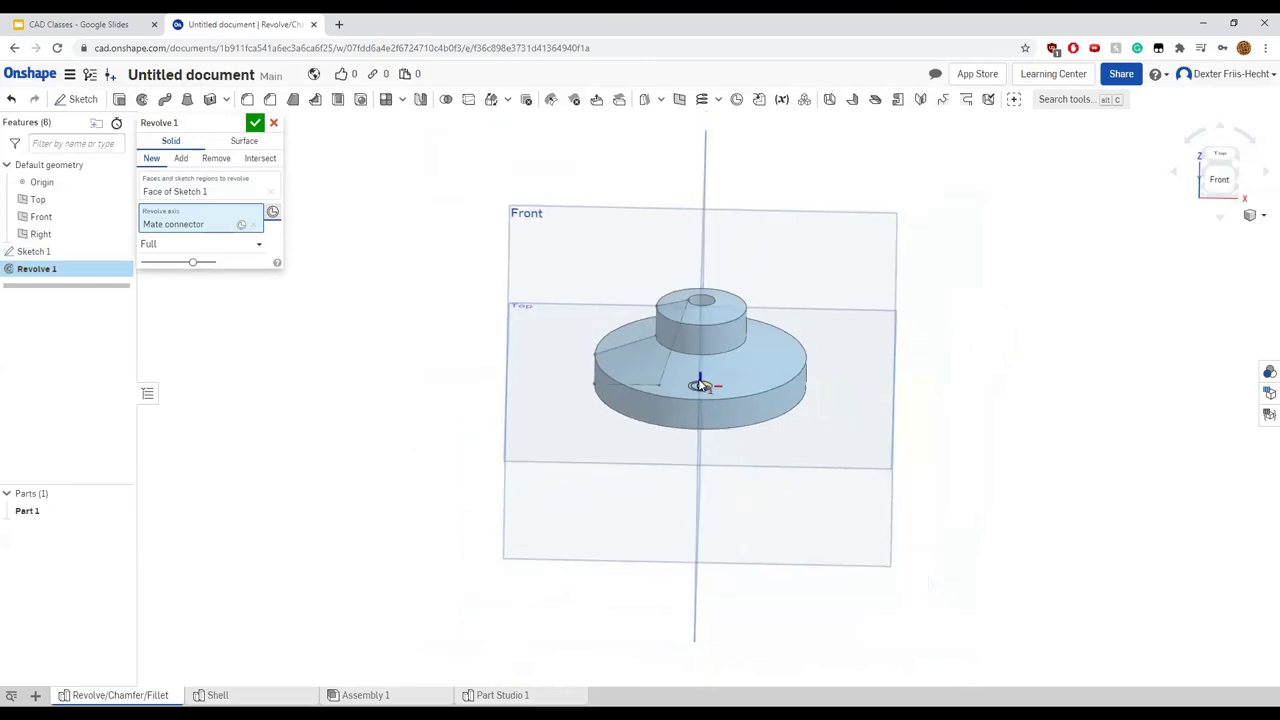
scroll(709, 393, up, 3)
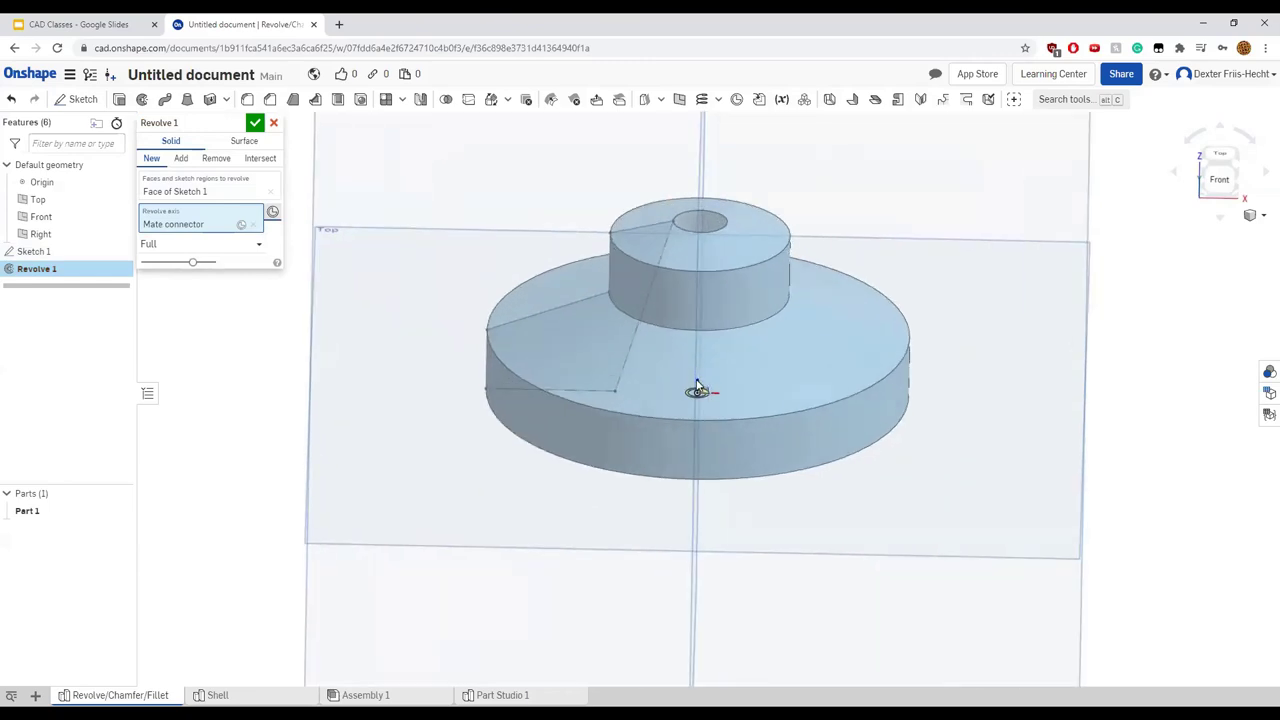
scroll(700, 390, down, 4)
right_drag(697, 388, 610, 400)
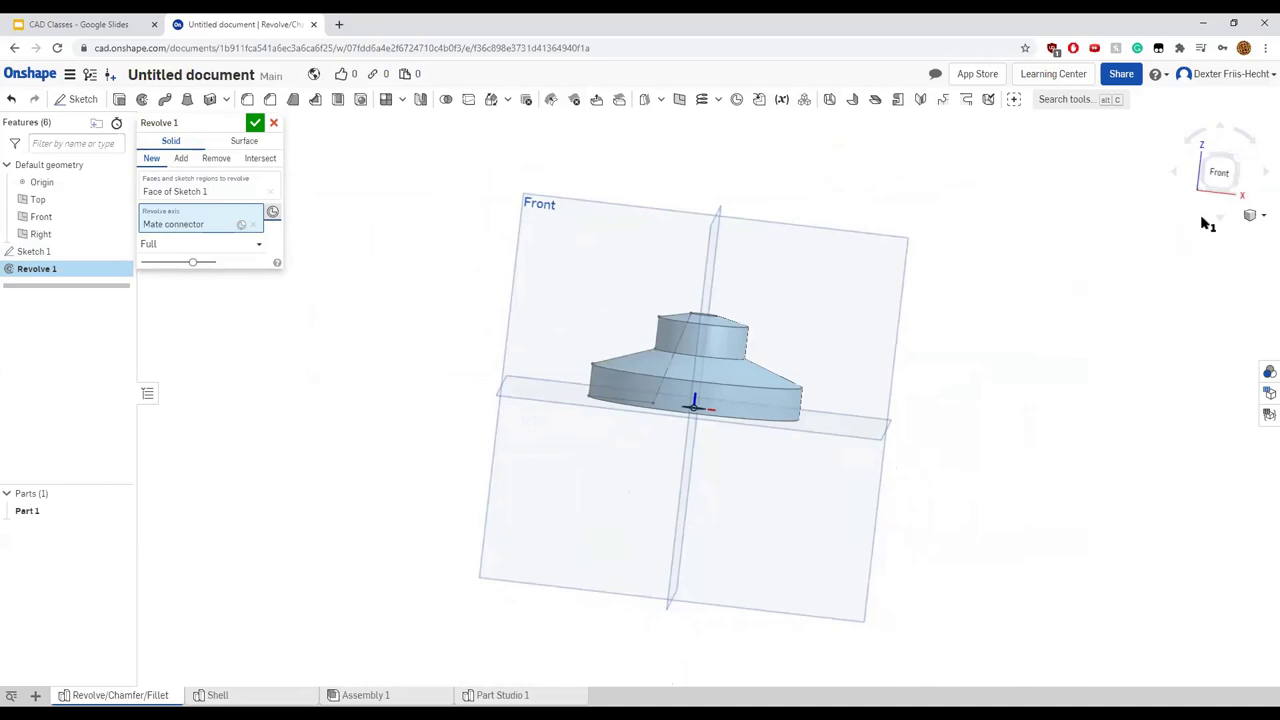
click(1219, 172)
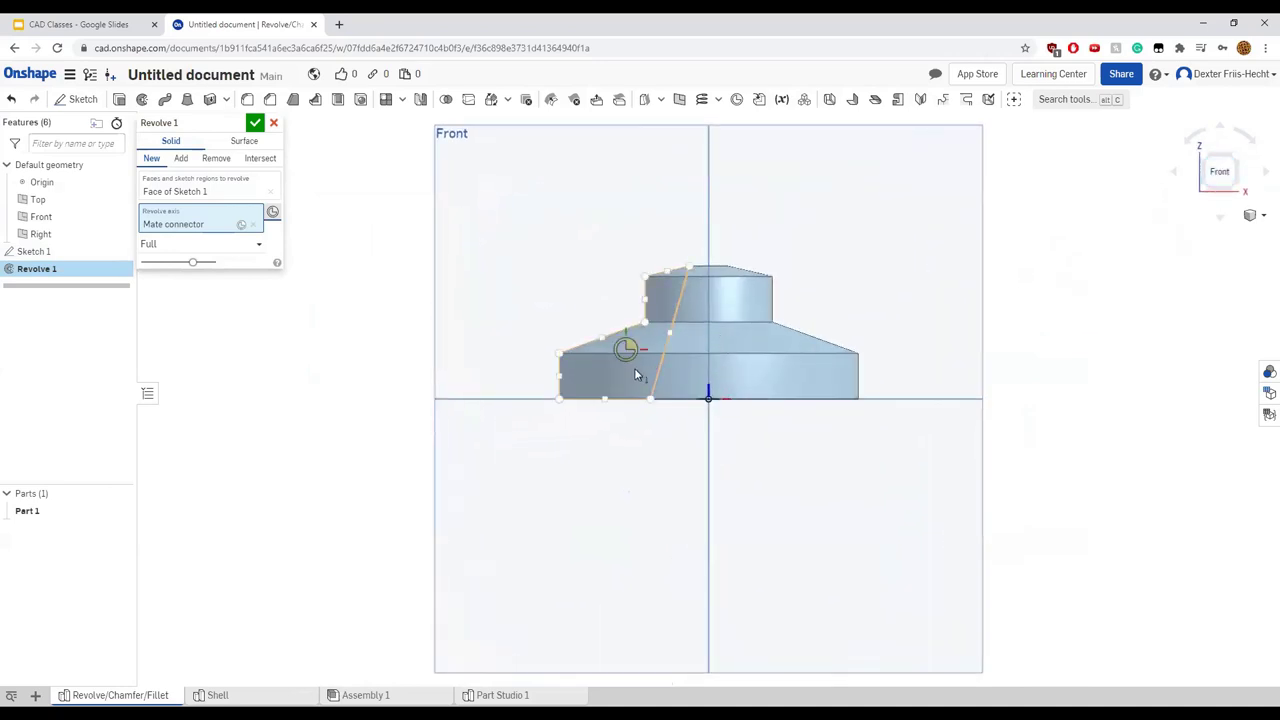
click(262, 244)
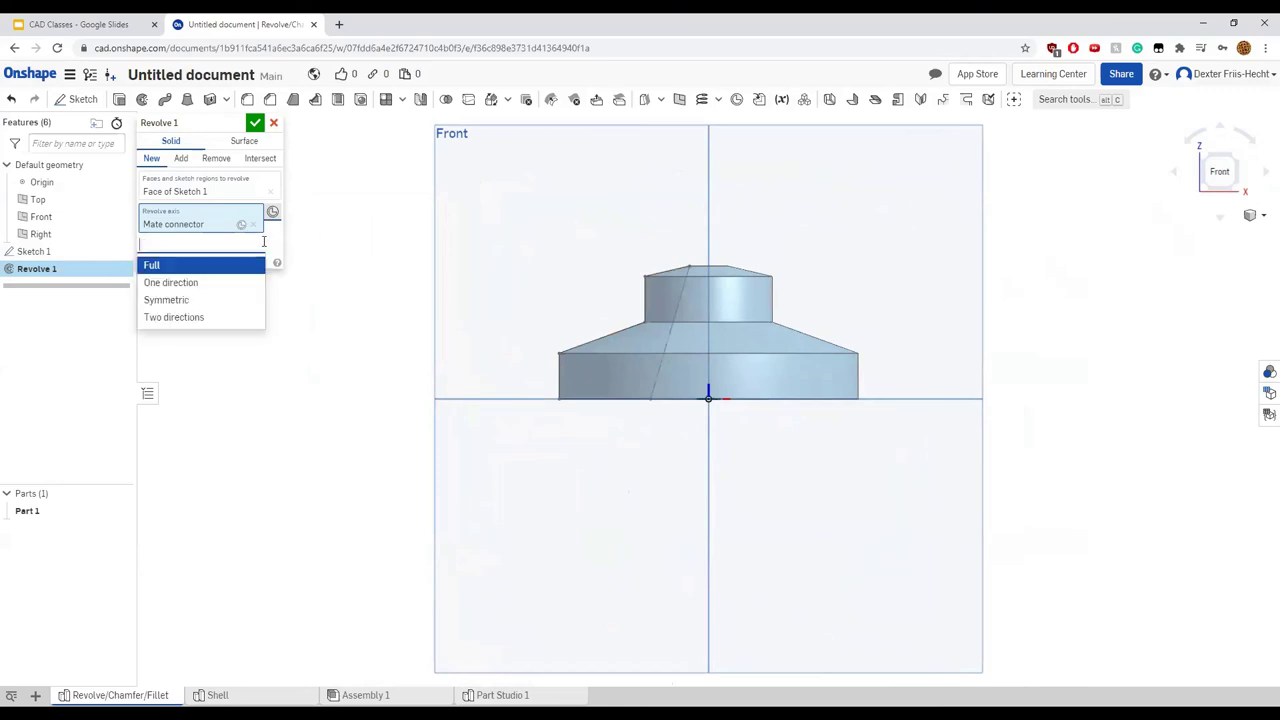
click(211, 265)
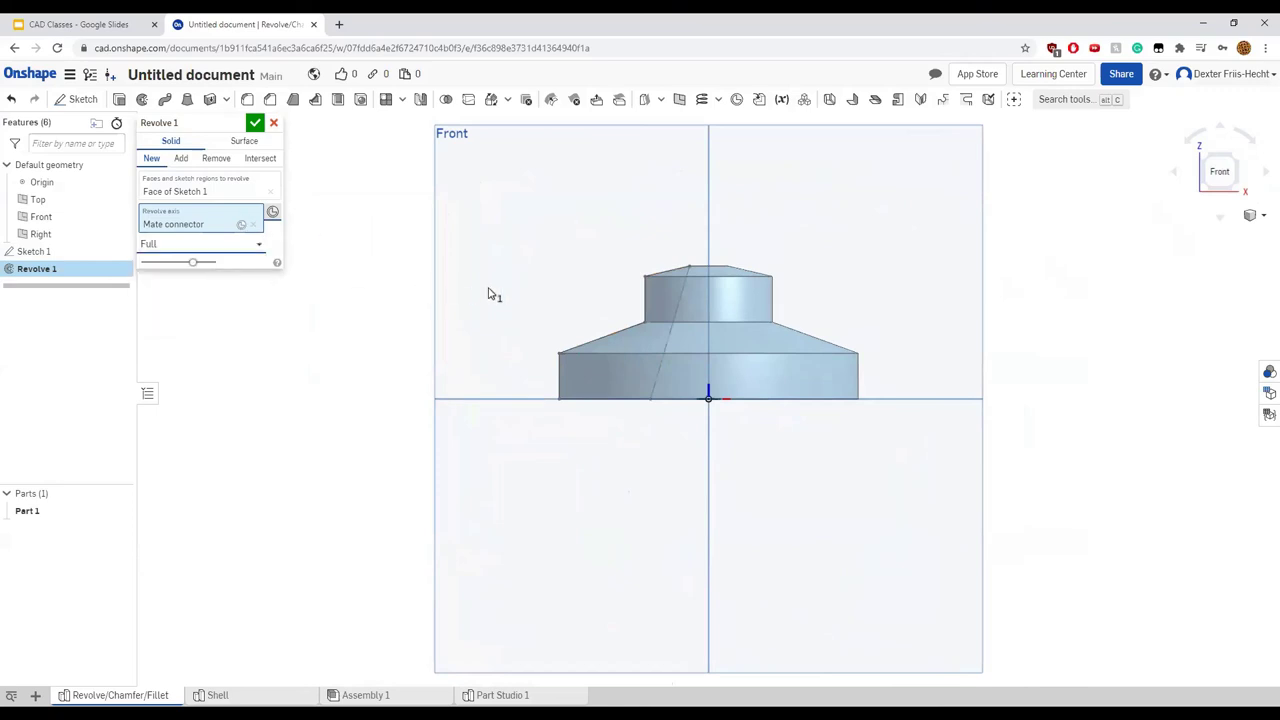
Try revolving the profile in one direction only, first swinging it to 175° and setting the revolve angle to 30°
right_drag(491, 291, 520, 340)
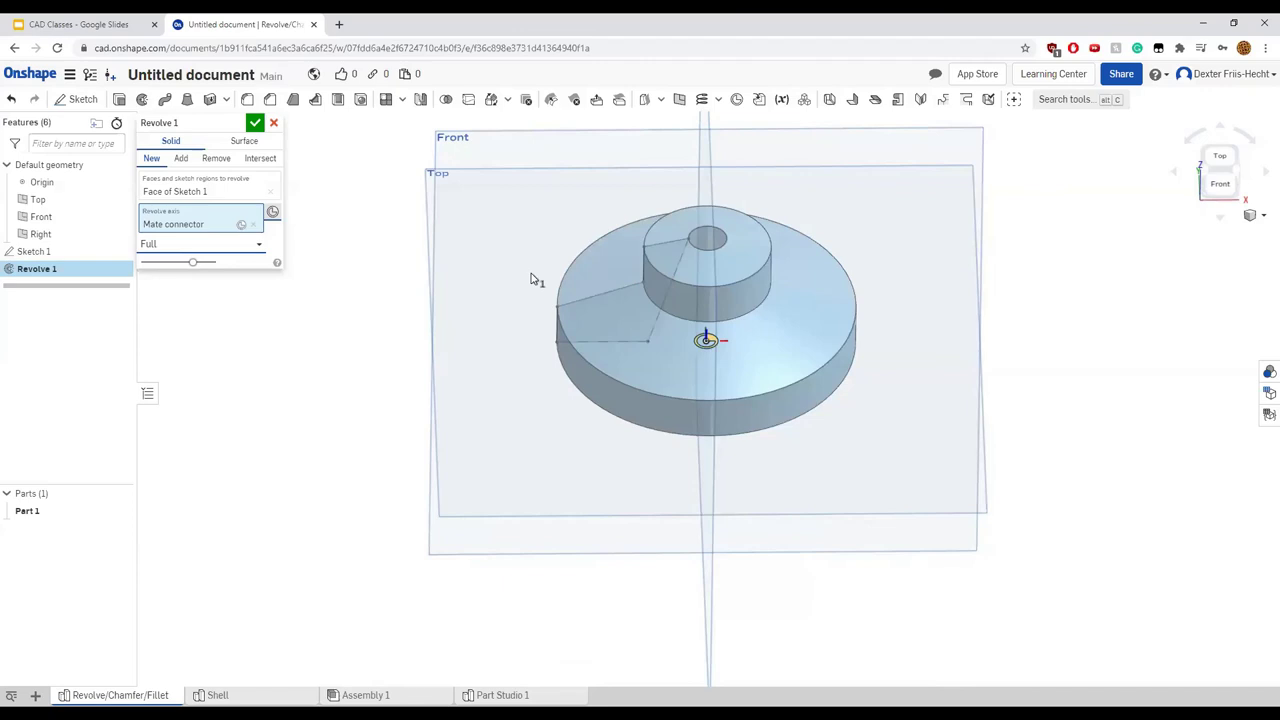
click(255, 245)
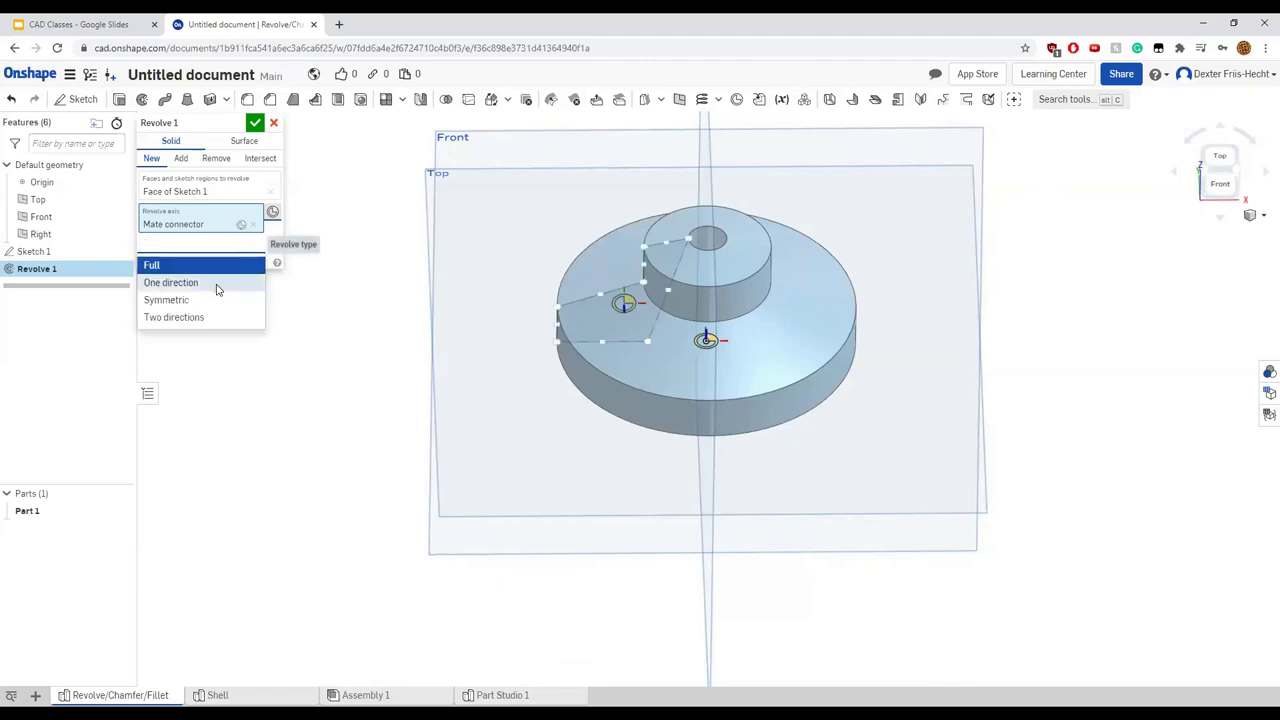
click(217, 285)
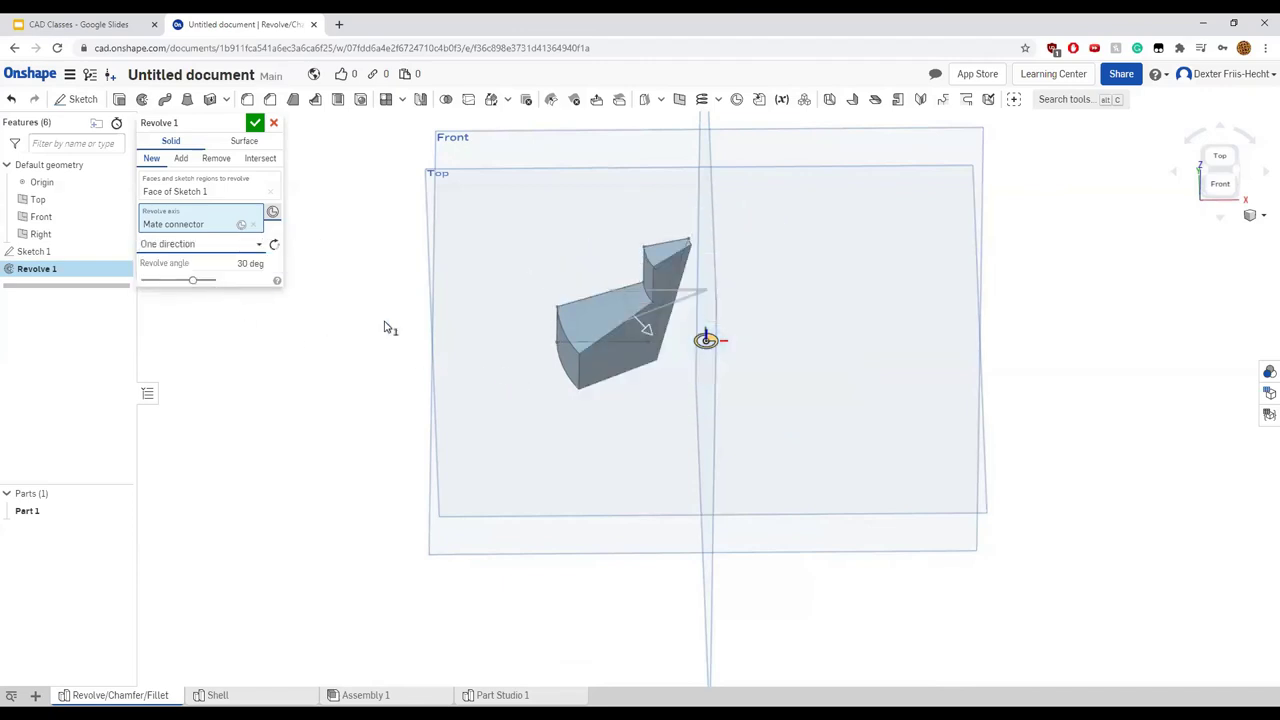
drag(645, 330, 232, 263)
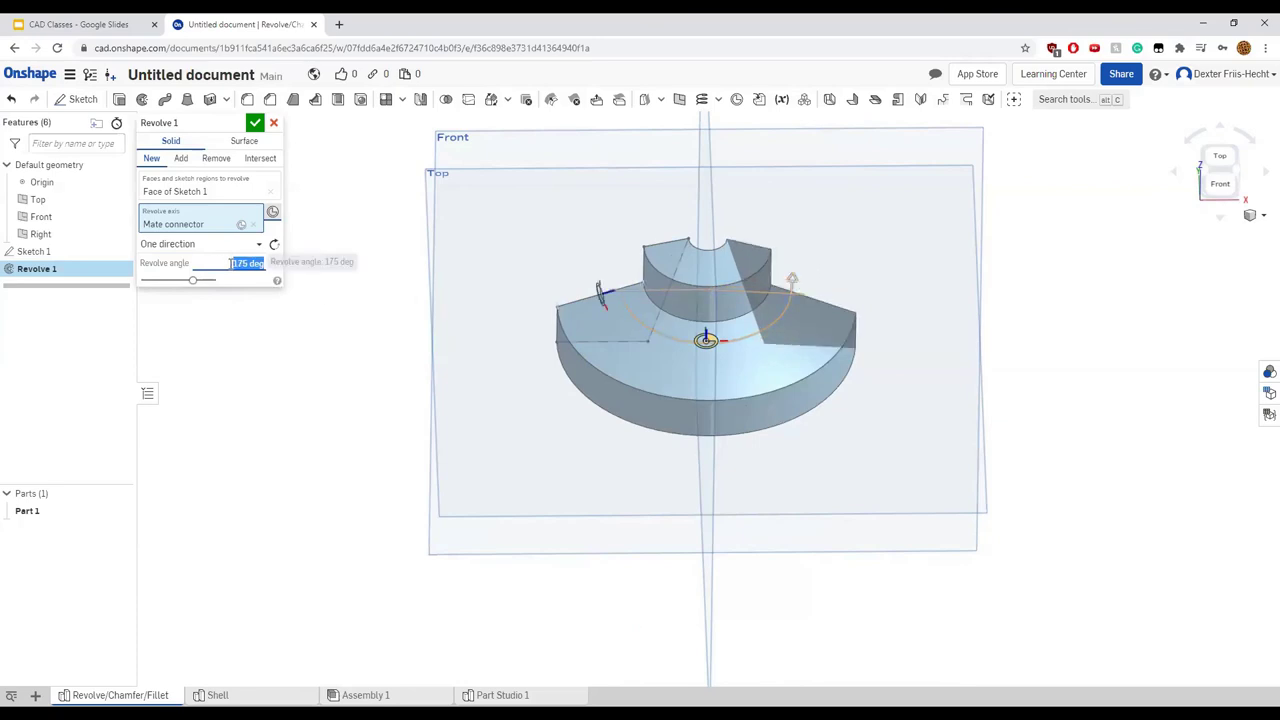
text(3)
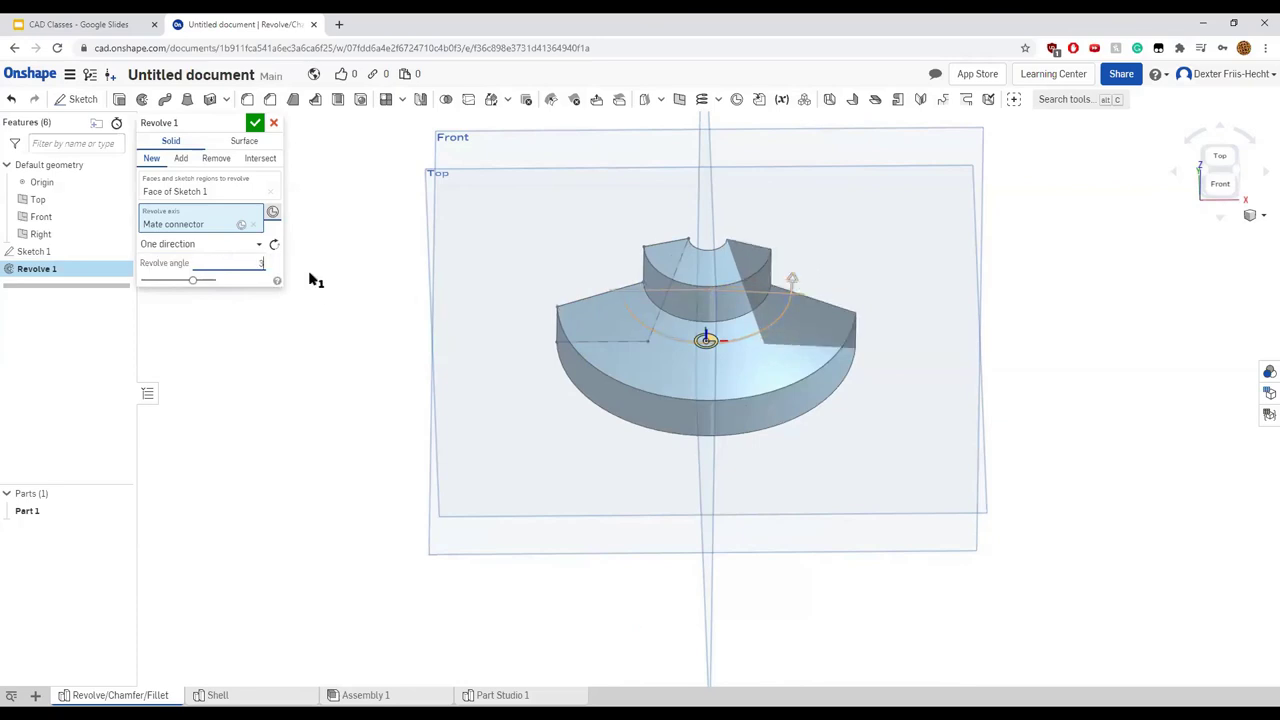
key(Return)
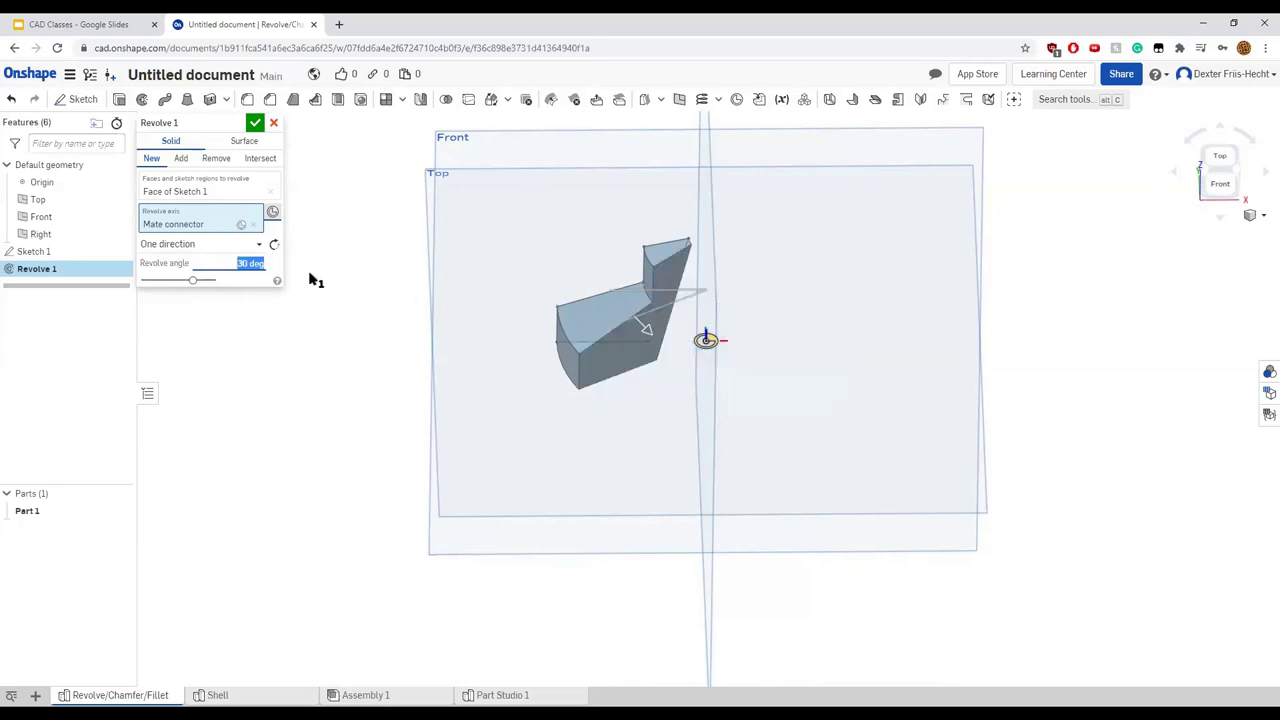
Try a symmetric revolve of the profile with the total angle pulled out to 250°
click(253, 245)
click(206, 300)
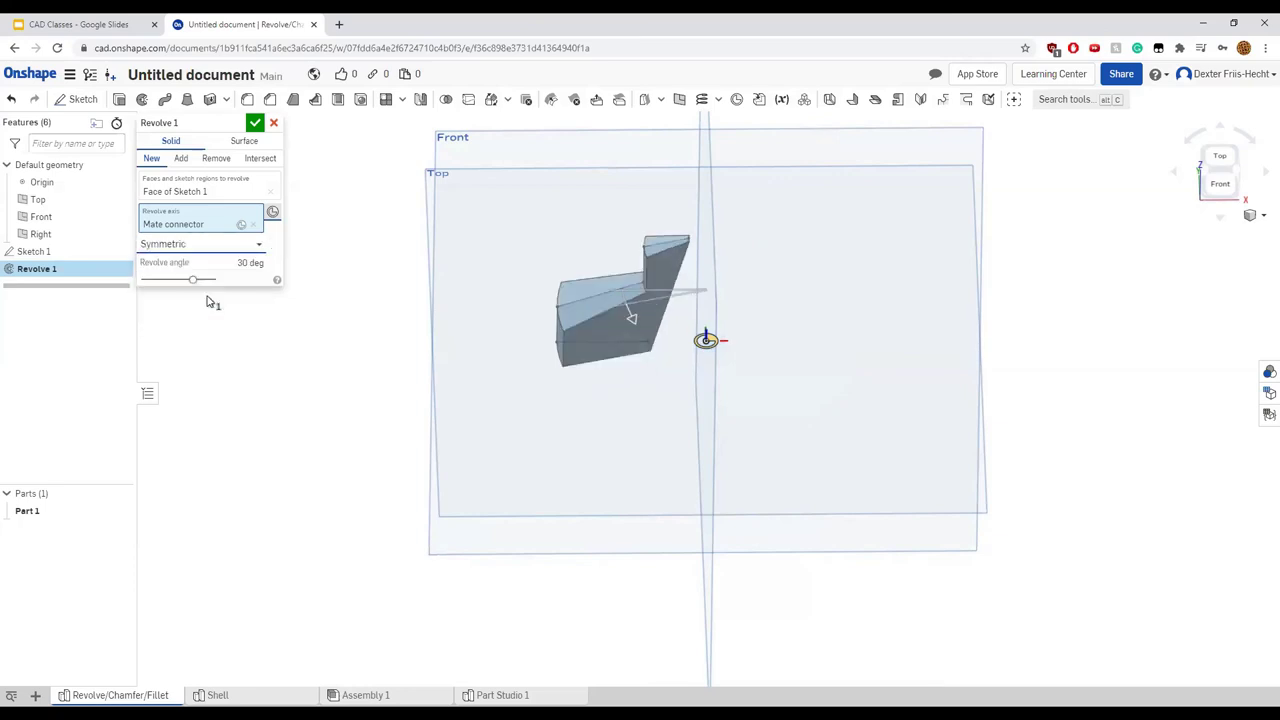
click(248, 262)
text(4)
drag(631, 317, 775, 327)
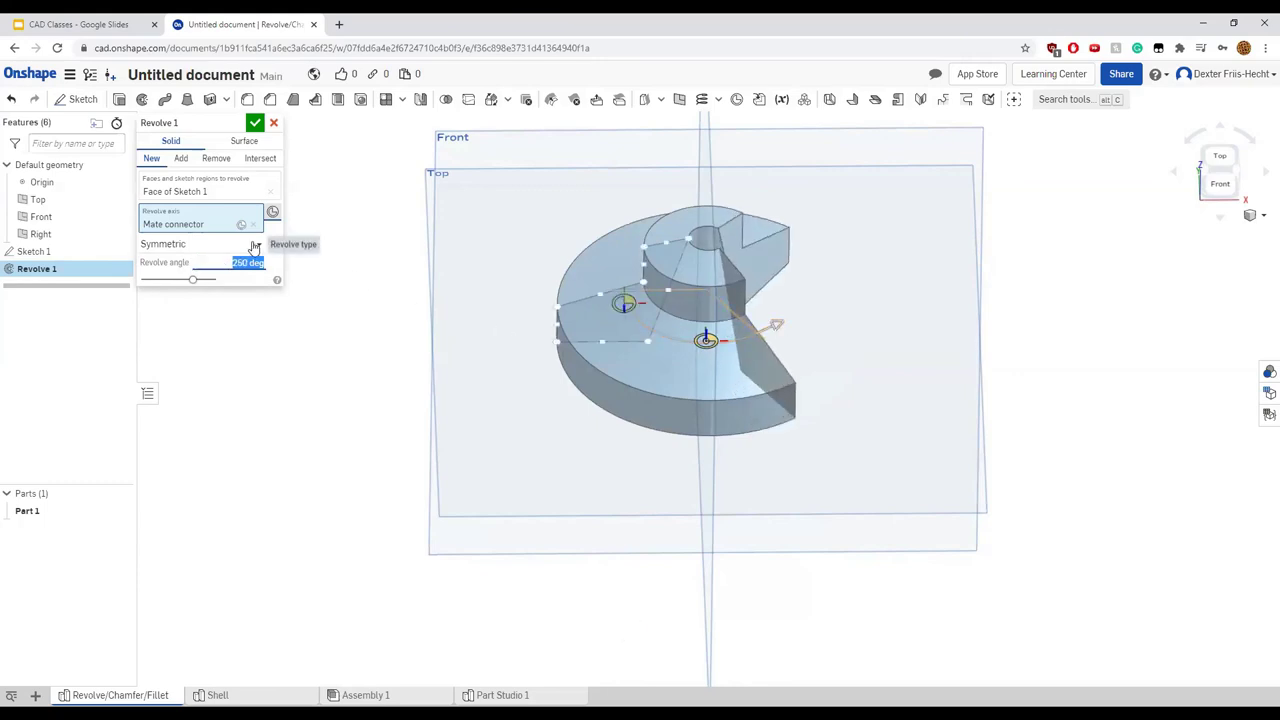
Try a two-direction revolve with a first angle of 30° and a second angle of 80°, changed to 30°
click(255, 246)
click(197, 318)
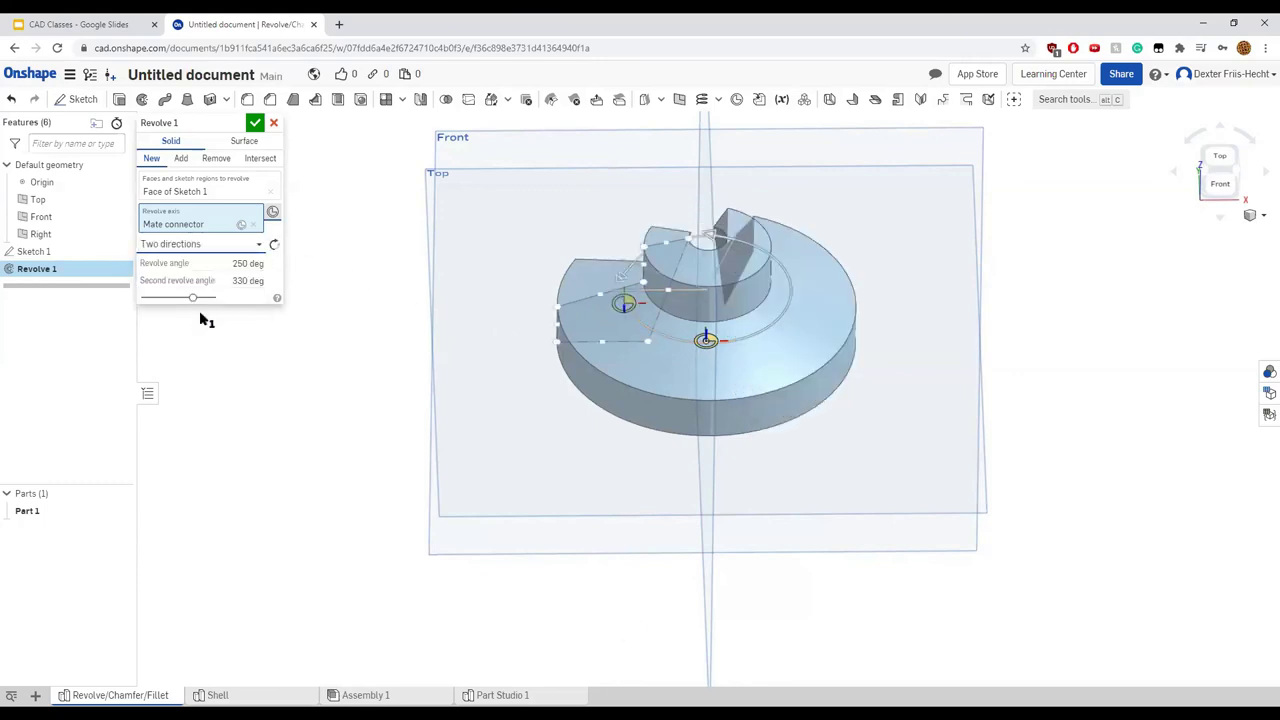
click(249, 262)
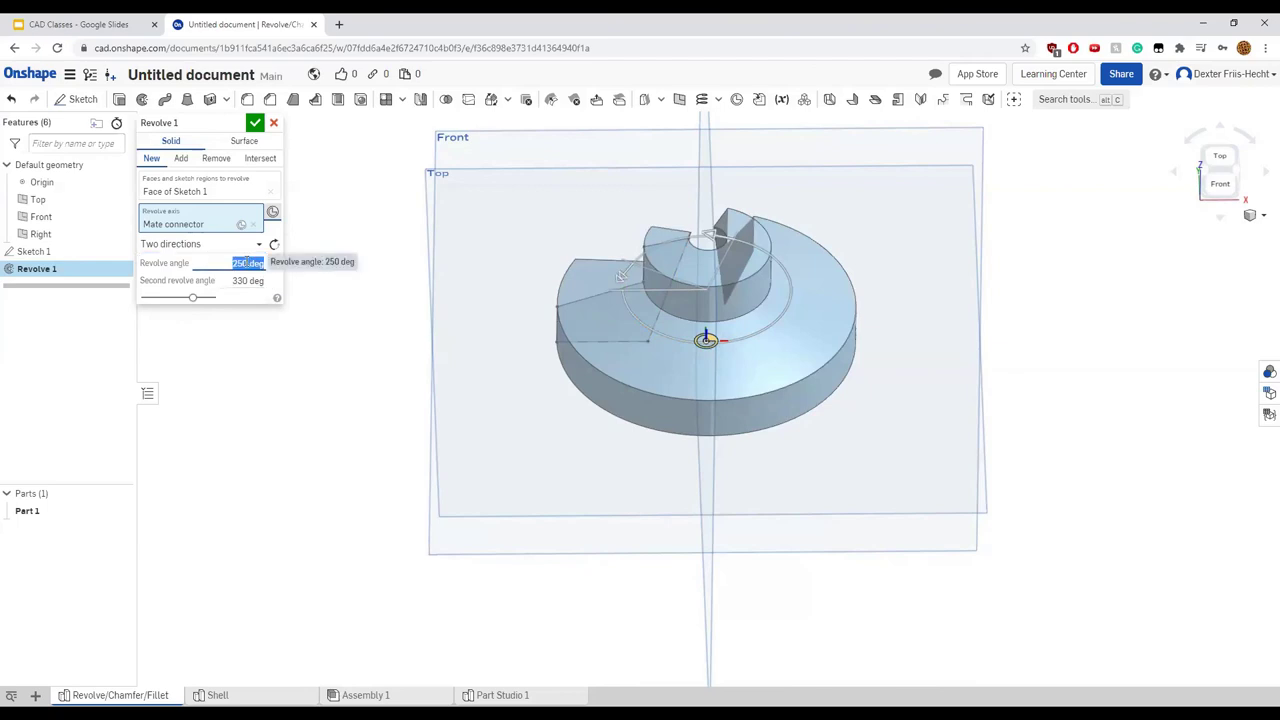
text(30)
key(Tab)
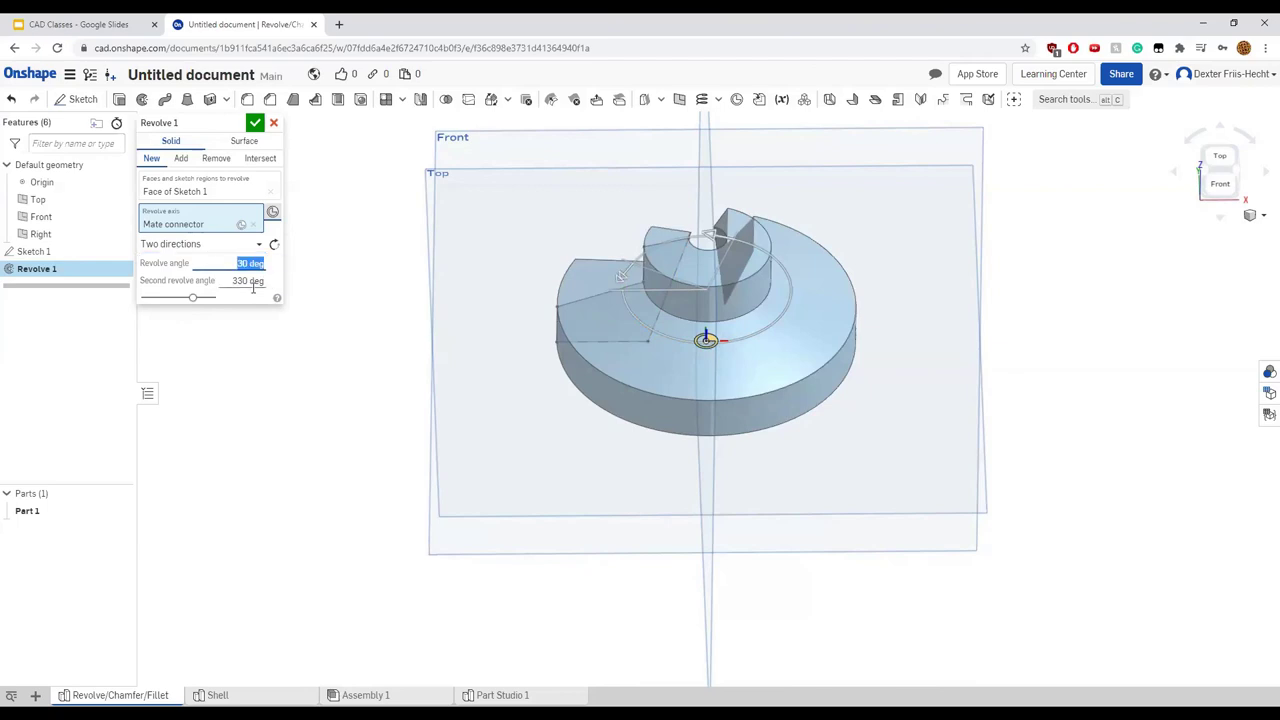
text(80)
key(Return)
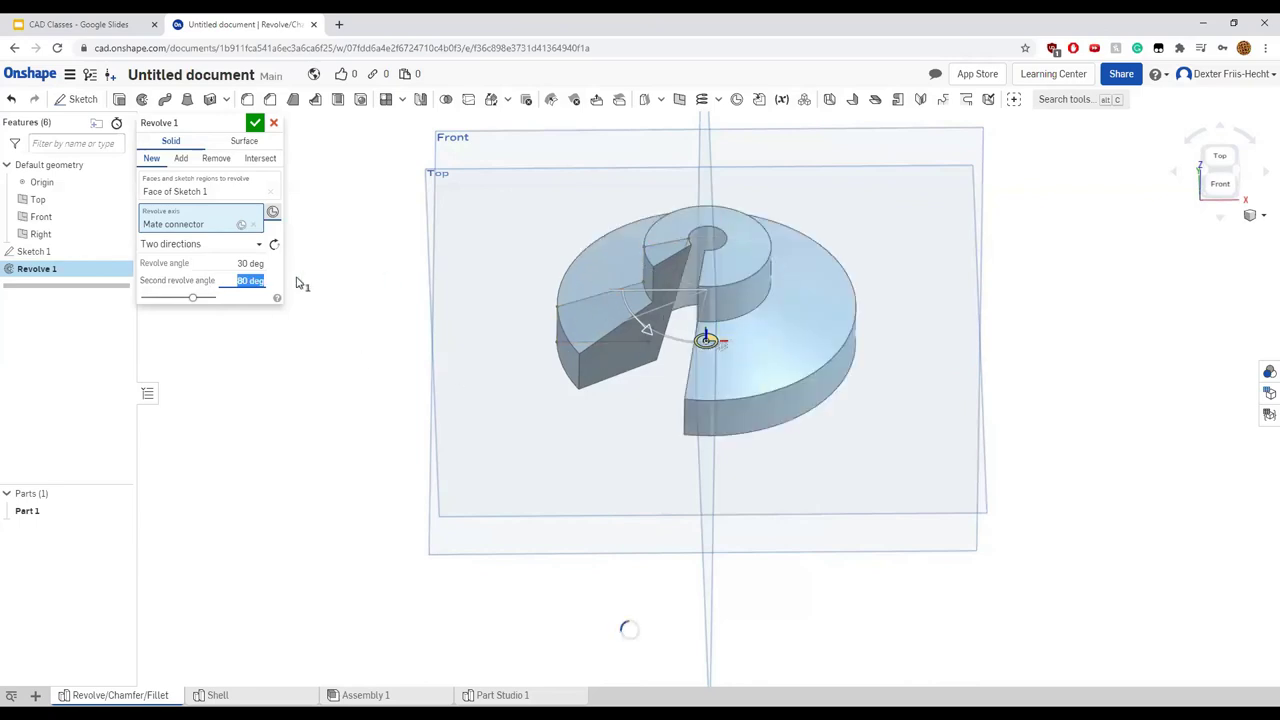
text(30)
key(Return)
Set the revolve type back to Full, finish the revolve, and check the solid from below and above
click(255, 244)
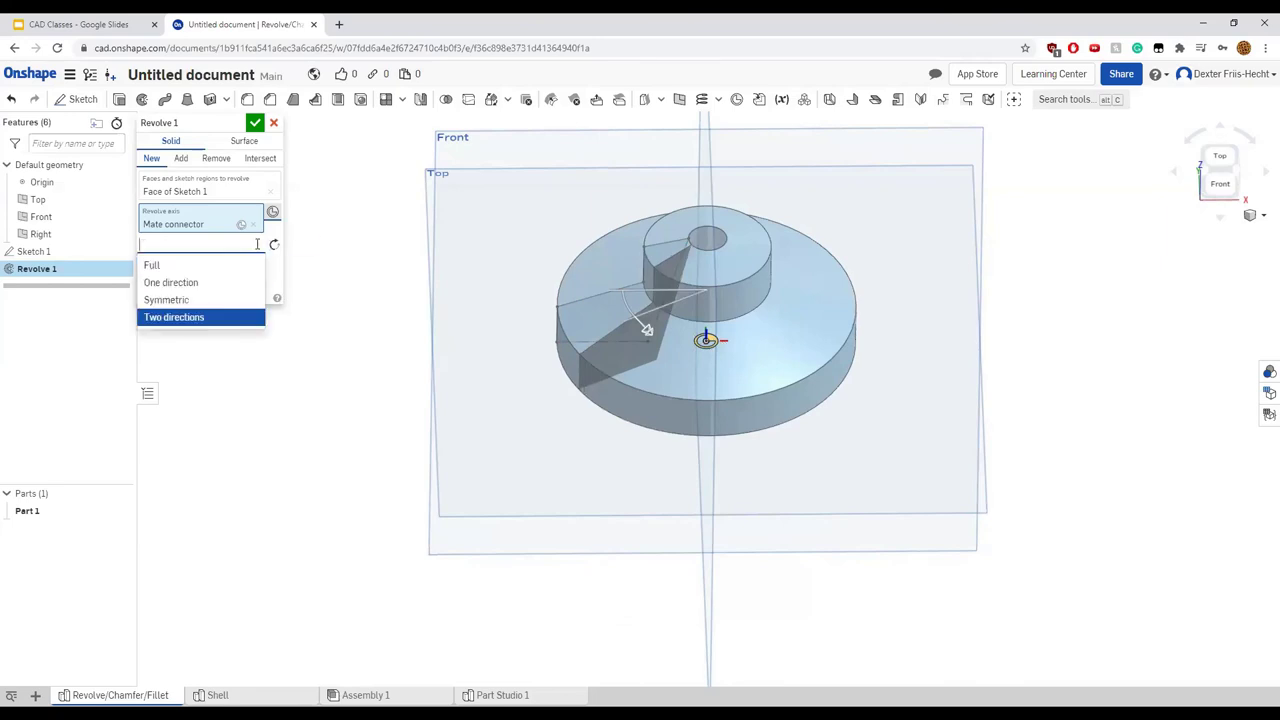
click(215, 264)
right_drag(399, 319, 535, 373)
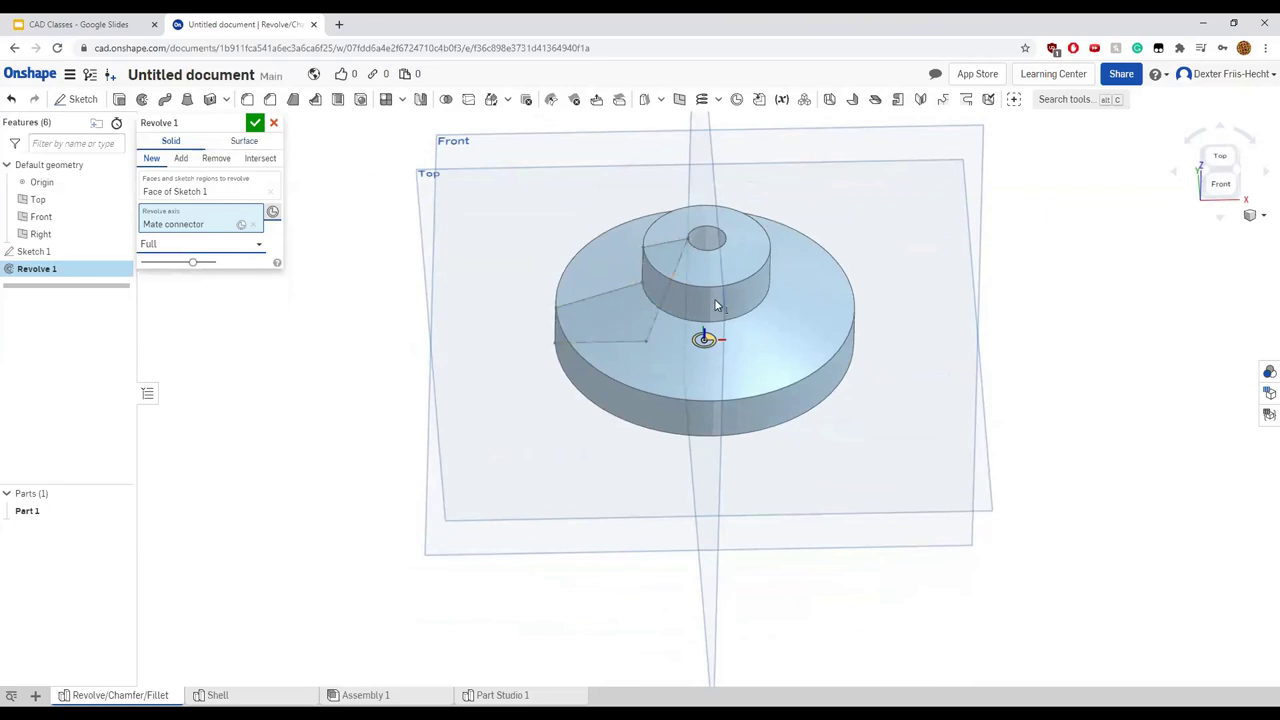
click(255, 124)
mouse_move(391, 249)
right_down()
mouse_move(411, 163)
mouse_move(409, 257)
mouse_move(414, 180)
mouse_move(580, 331)
right_up()
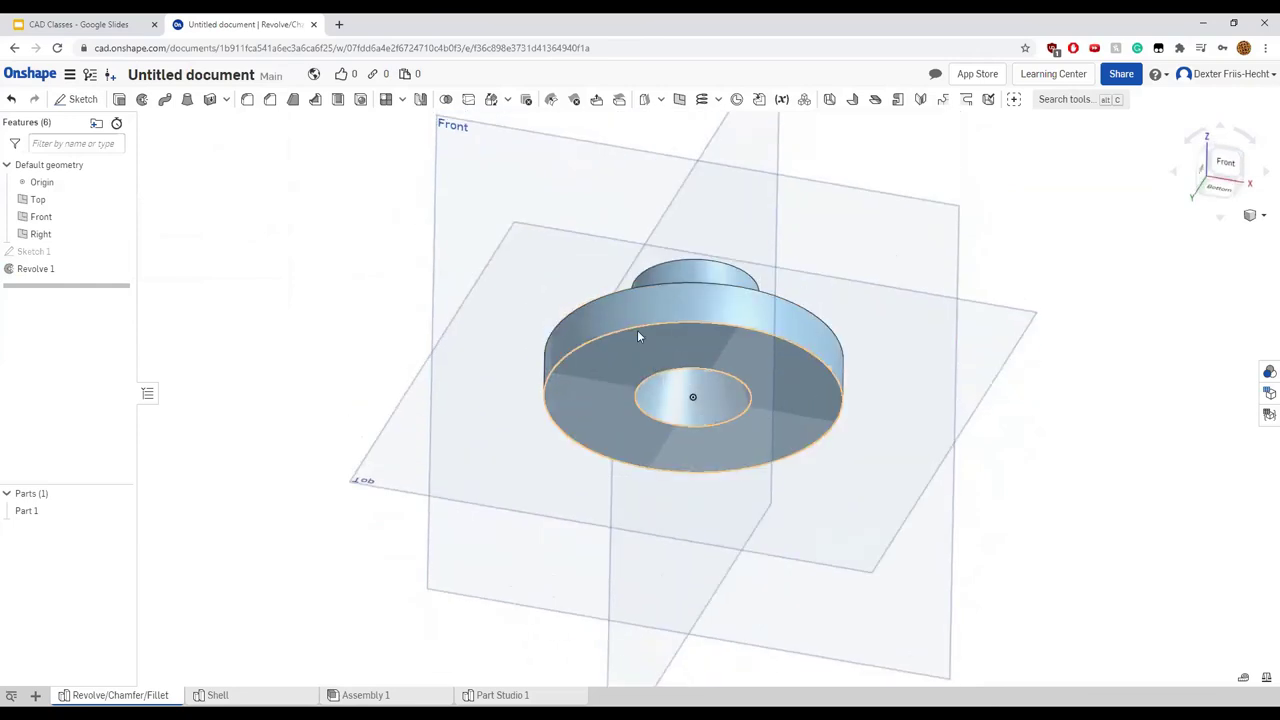
right_drag(526, 277, 520, 348)
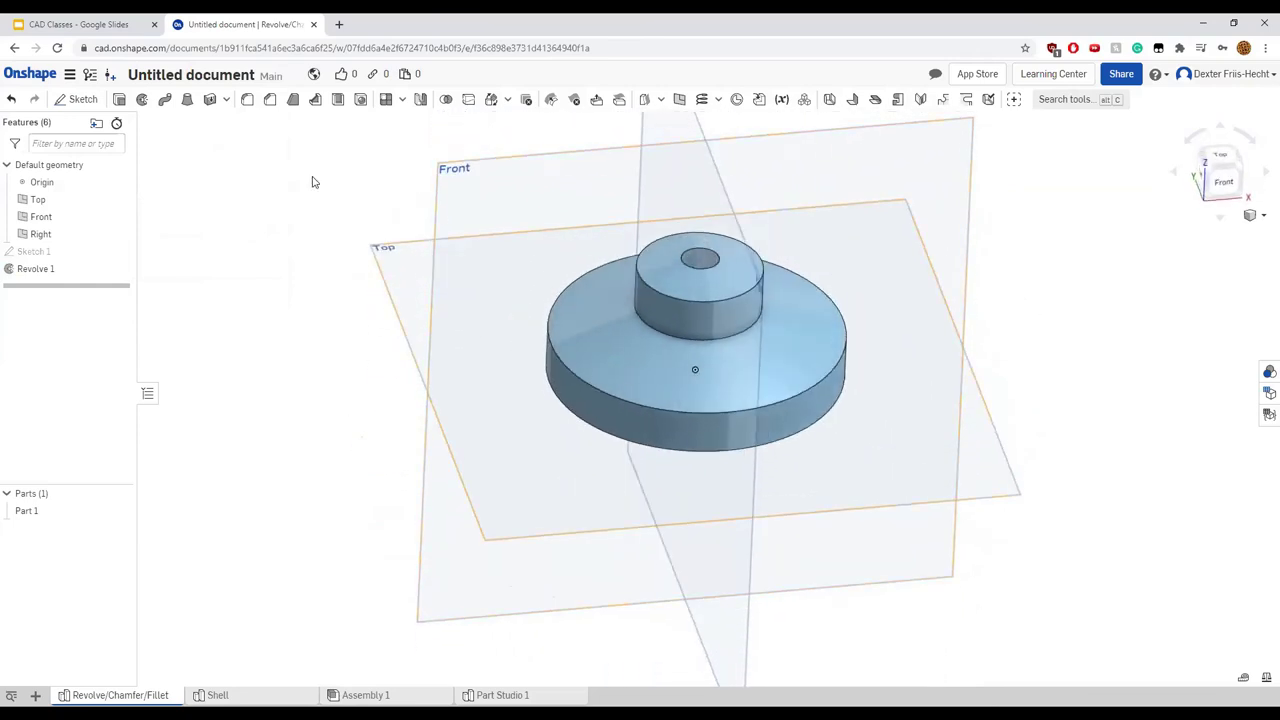
Start a 0.2 in equal-distance chamfer, try it on the flat bottom face, and clear that face from the selection
click(269, 100)
right_drag(443, 291, 446, 232)
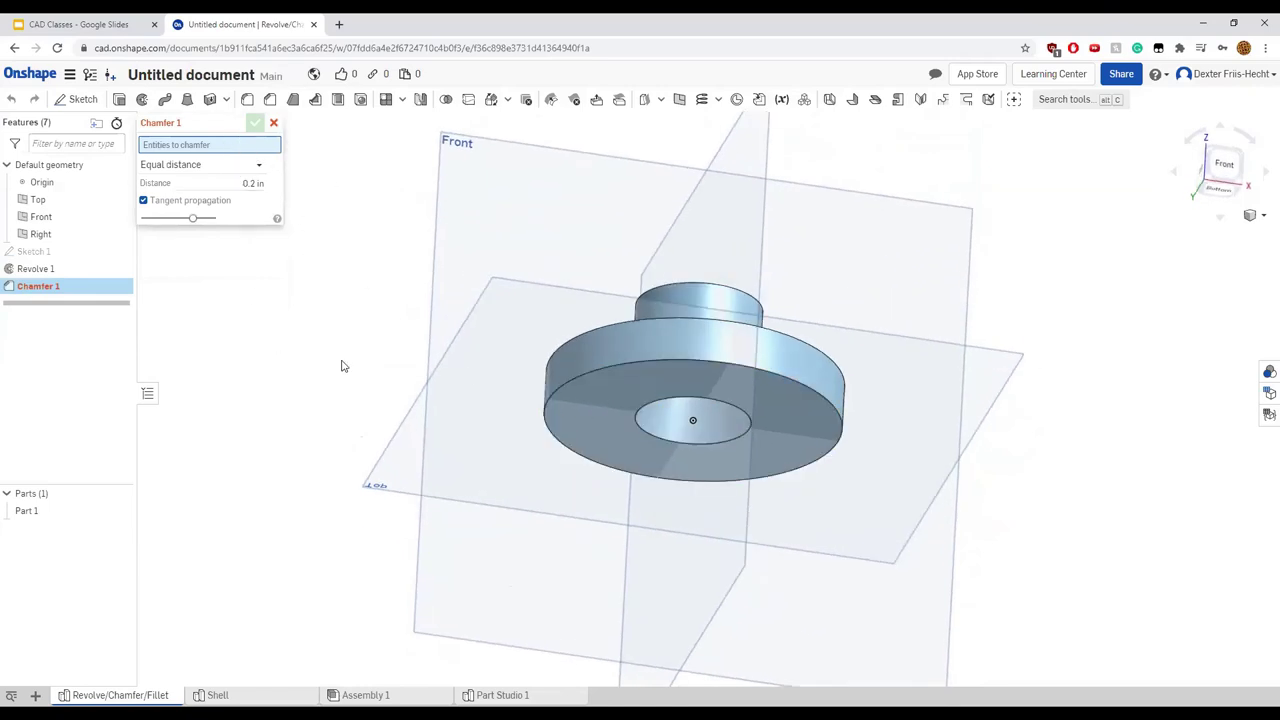
click(604, 403)
right_drag(523, 381, 663, 380)
right_drag(400, 324, 569, 354)
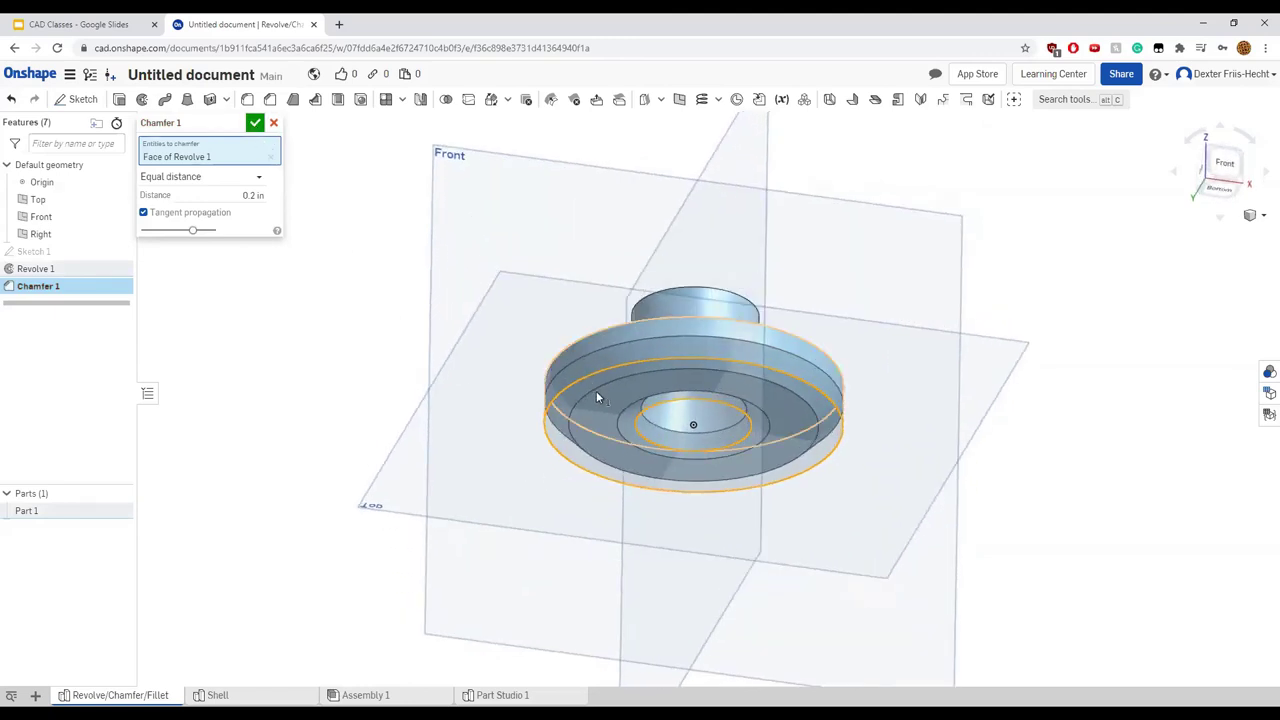
click(273, 160)
Try the 0.2 in chamfer on the central hole's bottom edge and remove that edge from the selection
click(651, 407)
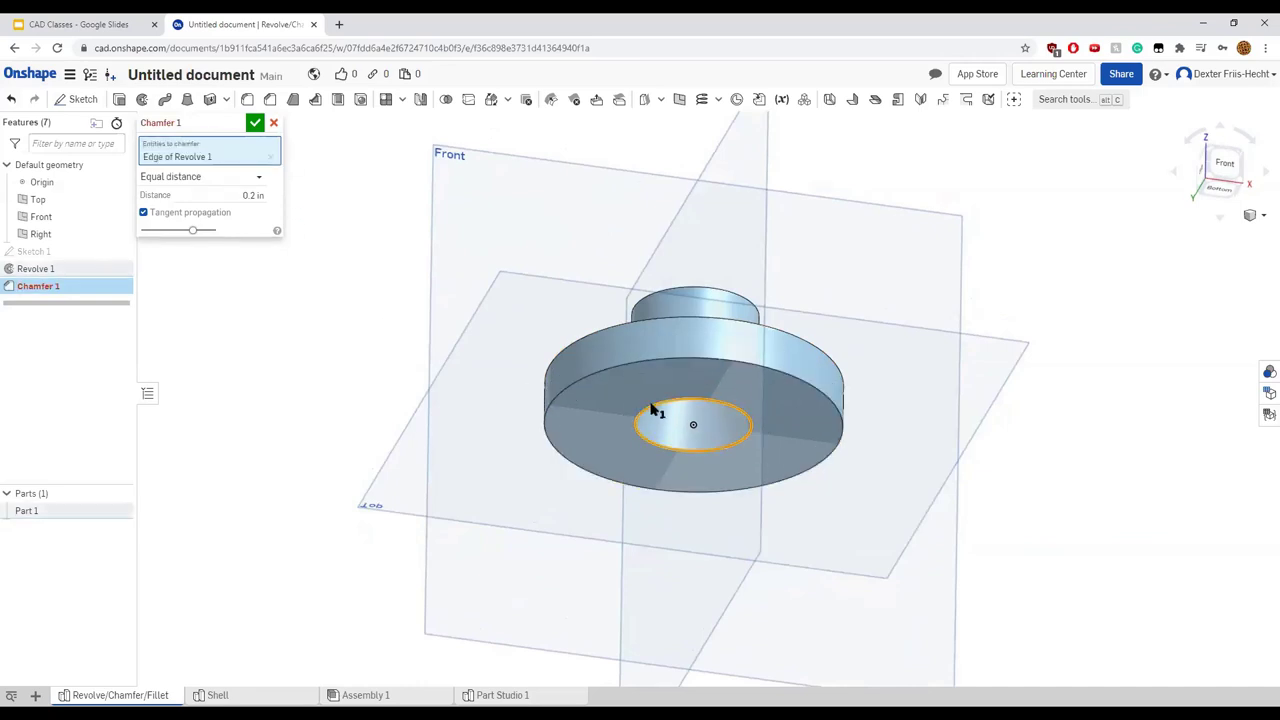
mouse_move(556, 412)
right_down()
mouse_move(543, 406)
mouse_move(556, 412)
right_up()
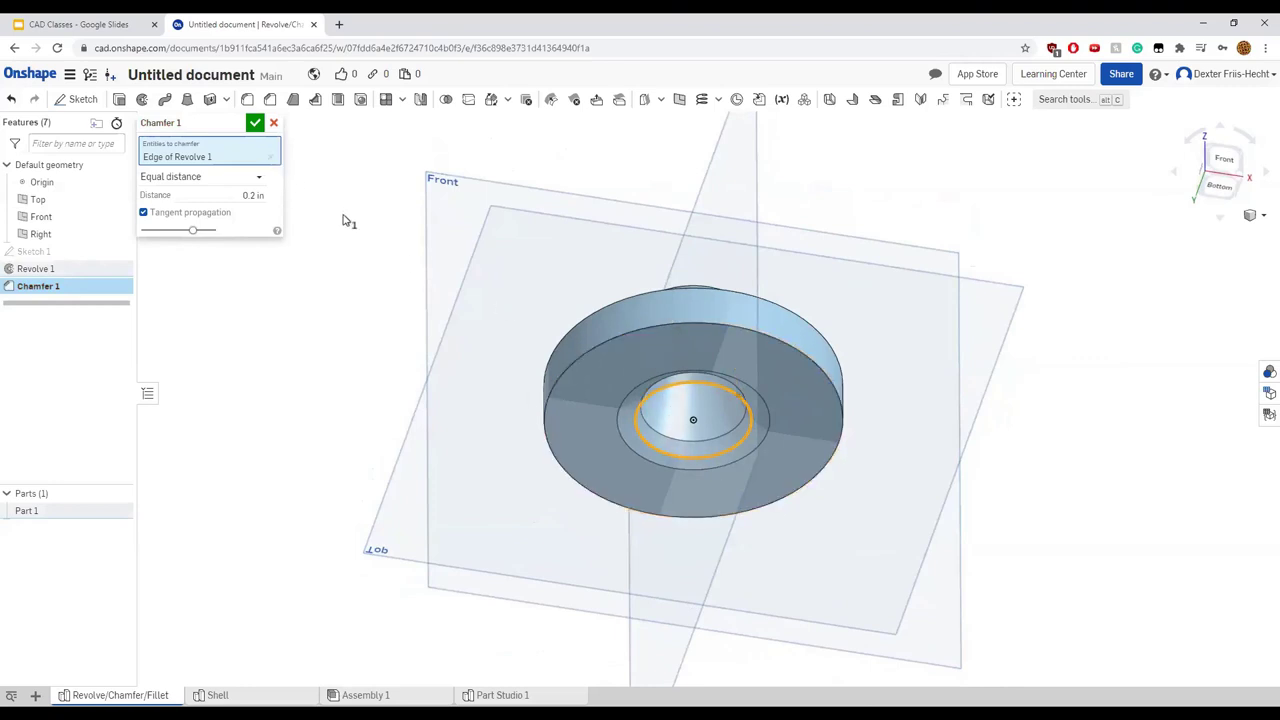
click(273, 160)
Chamfer the base's lower and upper outer edges and the boss's top outer edge by 0.2 in with equal distance
right_drag(506, 363, 600, 375)
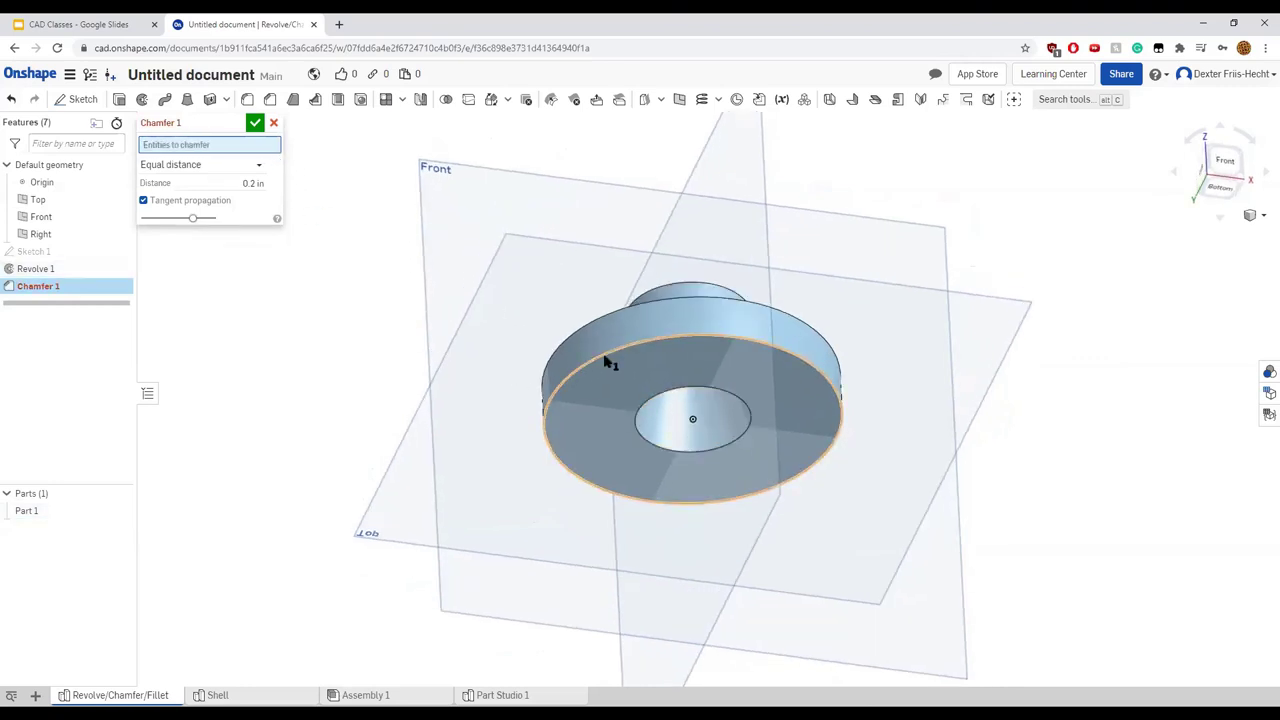
click(606, 361)
right_click(636, 304)
key(Escape)
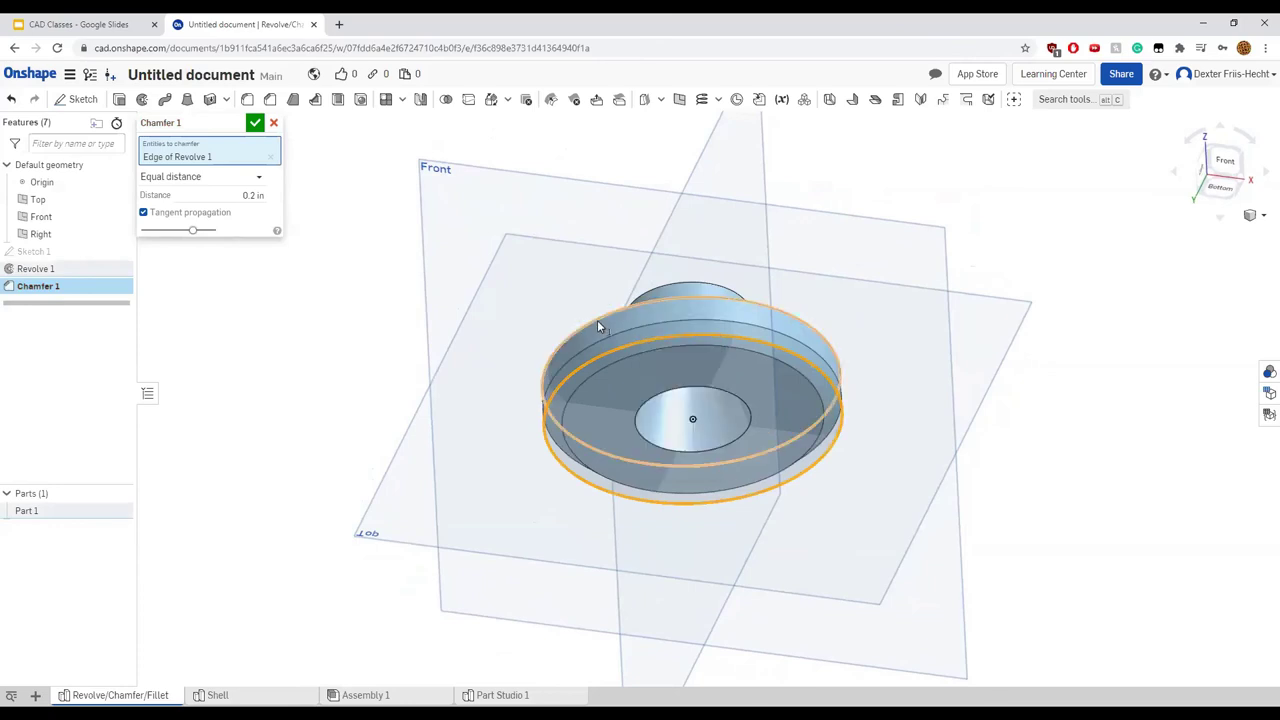
click(597, 320)
right_drag(545, 310, 682, 294)
click(682, 294)
right_drag(592, 305, 558, 286)
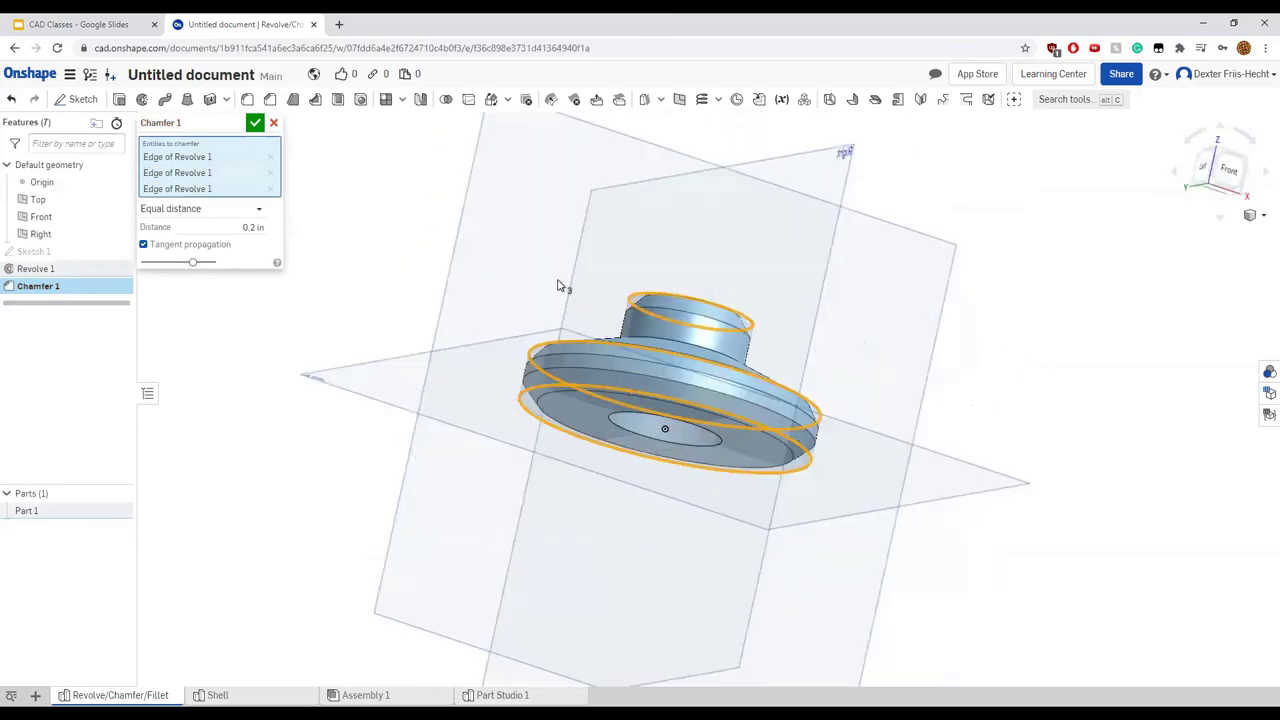
key(shift+1)
key(shift+7)
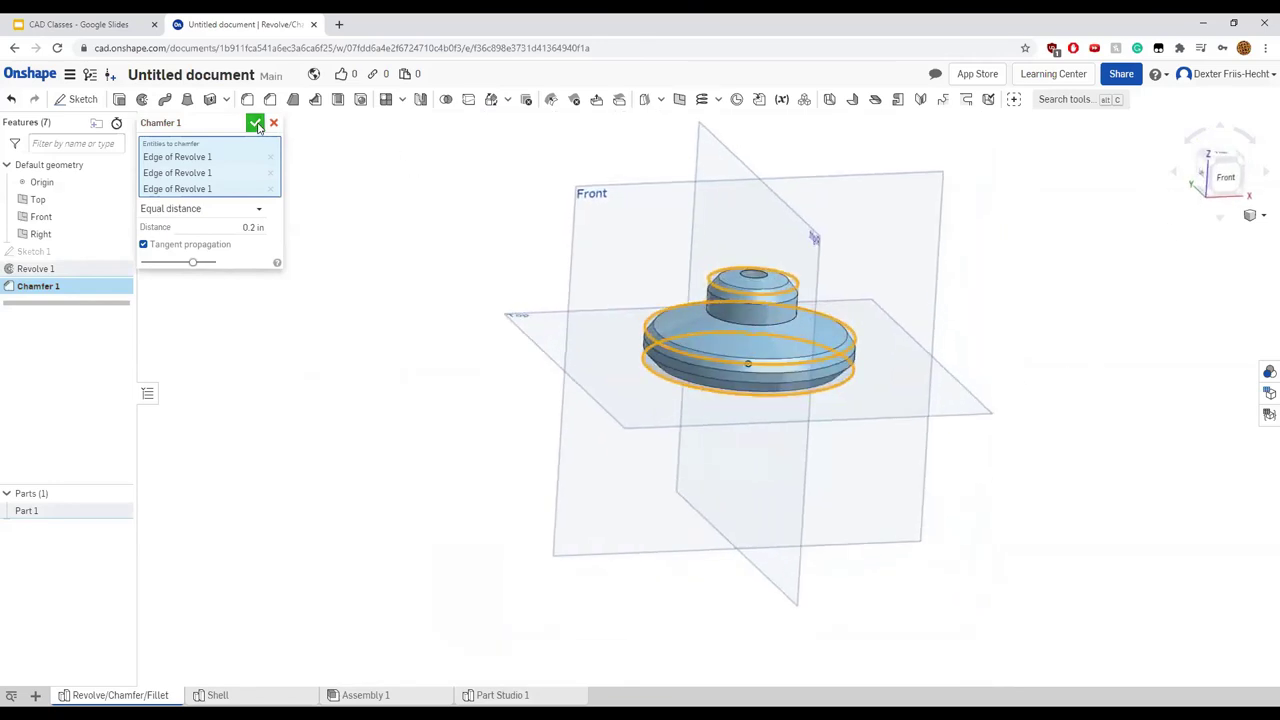
click(256, 122)
Edit the Chamfer 1 feature and set its distance to 0.1 in
mouse_move(574, 371)
right_down()
mouse_move(585, 350)
mouse_move(697, 336)
mouse_move(560, 389)
right_up()
scroll(697, 336, down, 3)
scroll(670, 345, up, 5)
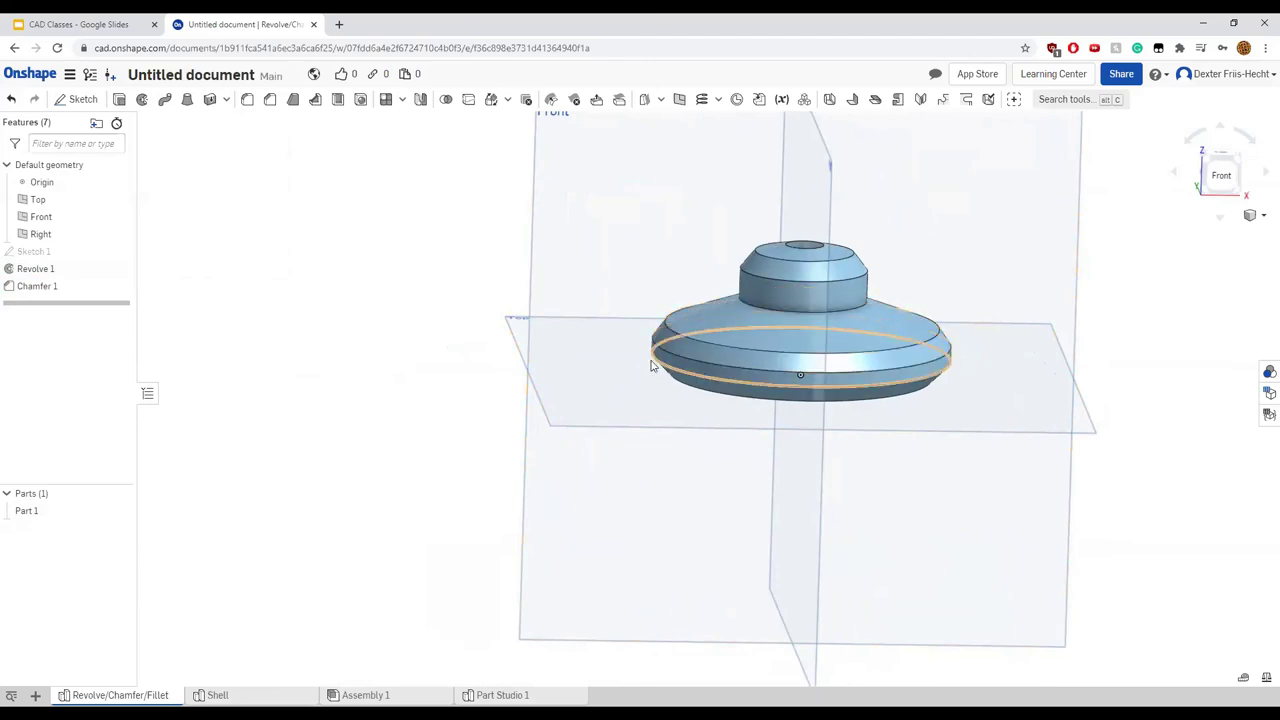
right_click(51, 287)
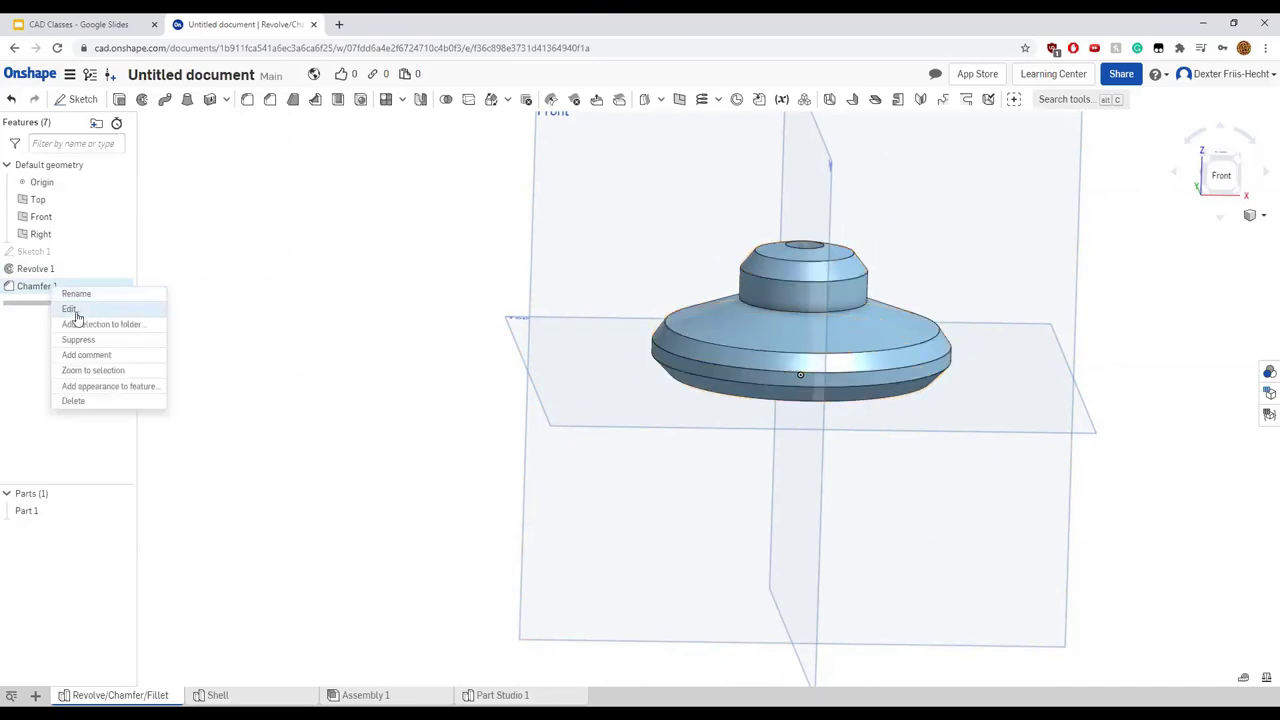
click(72, 310)
click(253, 226)
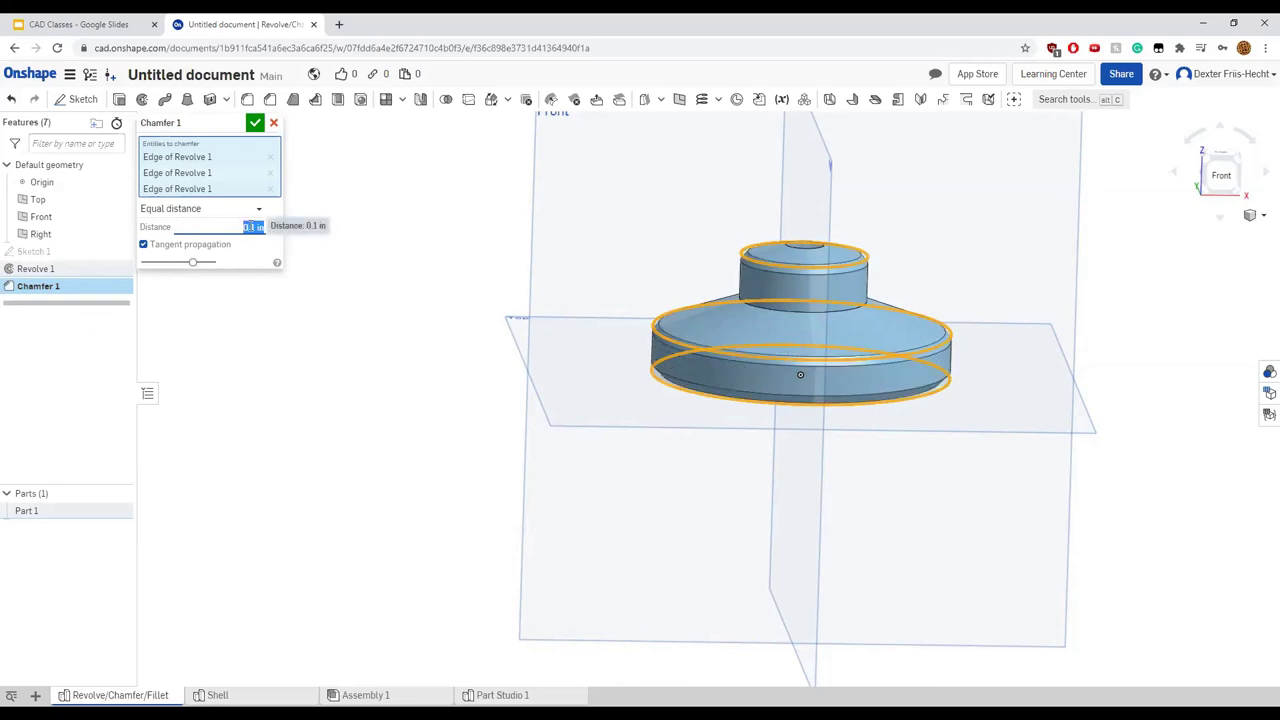
click(254, 248)
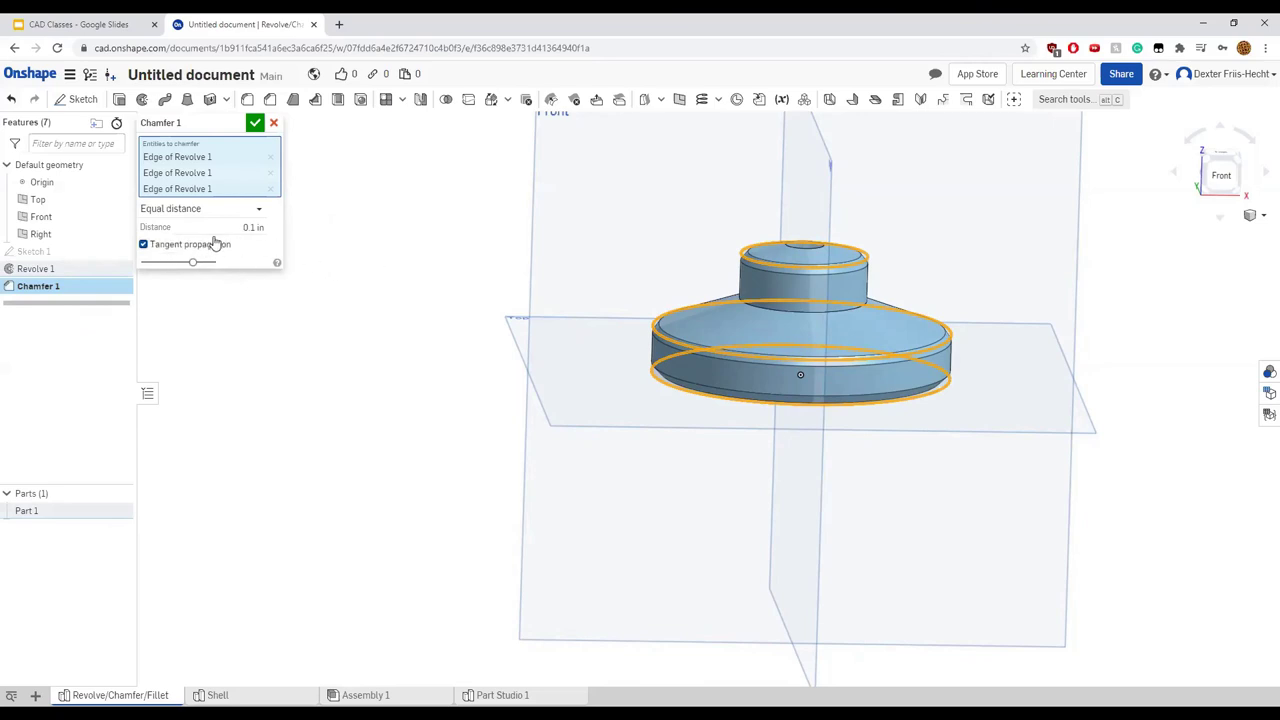
Remove the boss's top outer edge from the Chamfer 1 selection and finish the edit
key(Up)
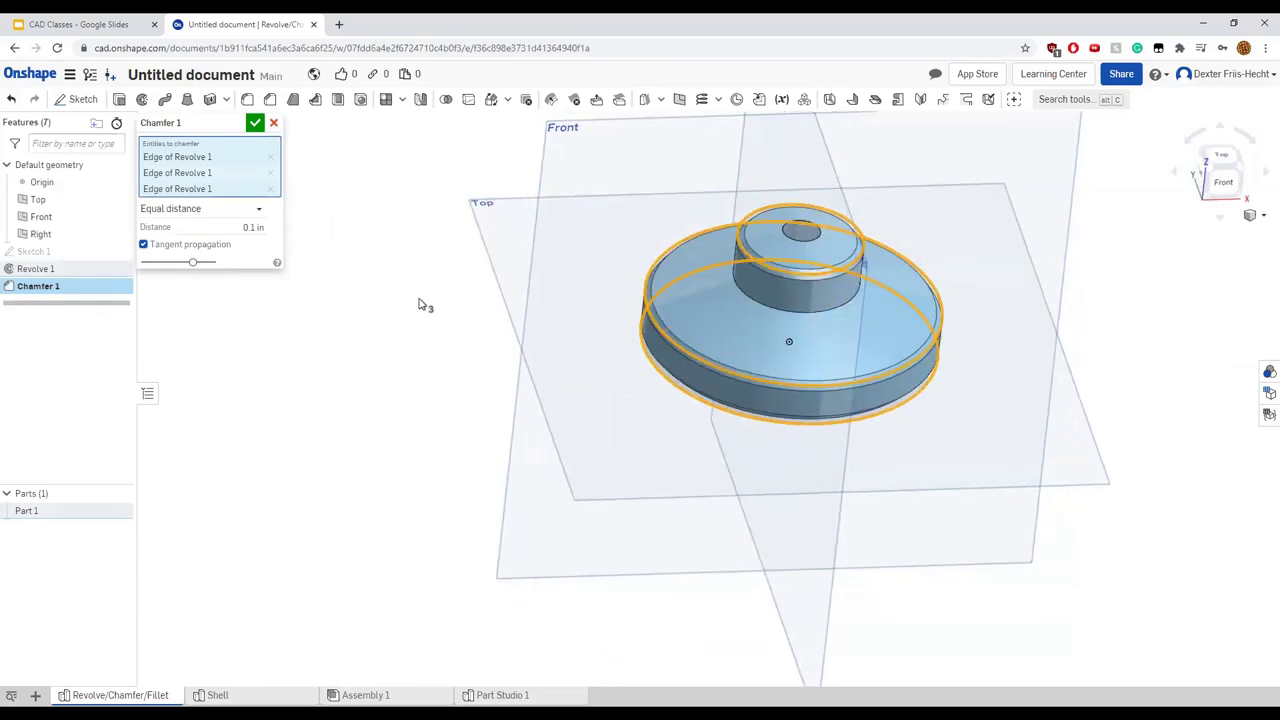
key(Right)
key(Down)
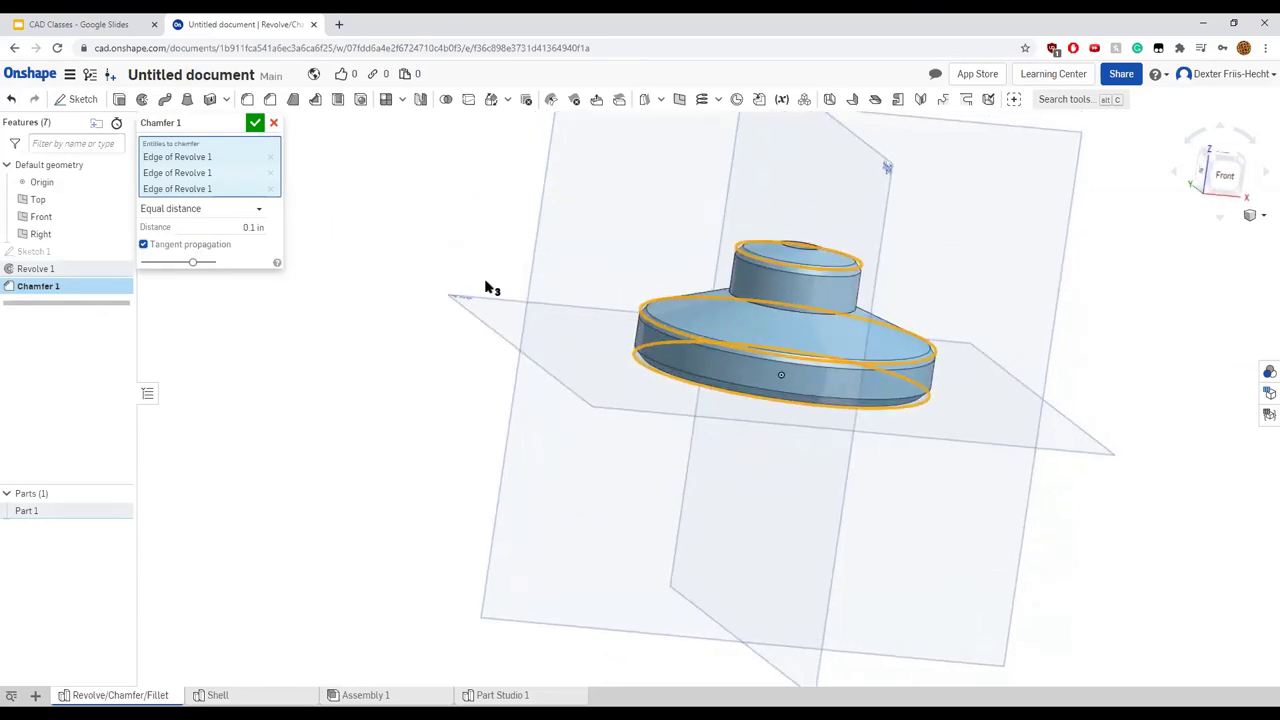
key(Left)
key(Left)
key(Up)
key(Left)
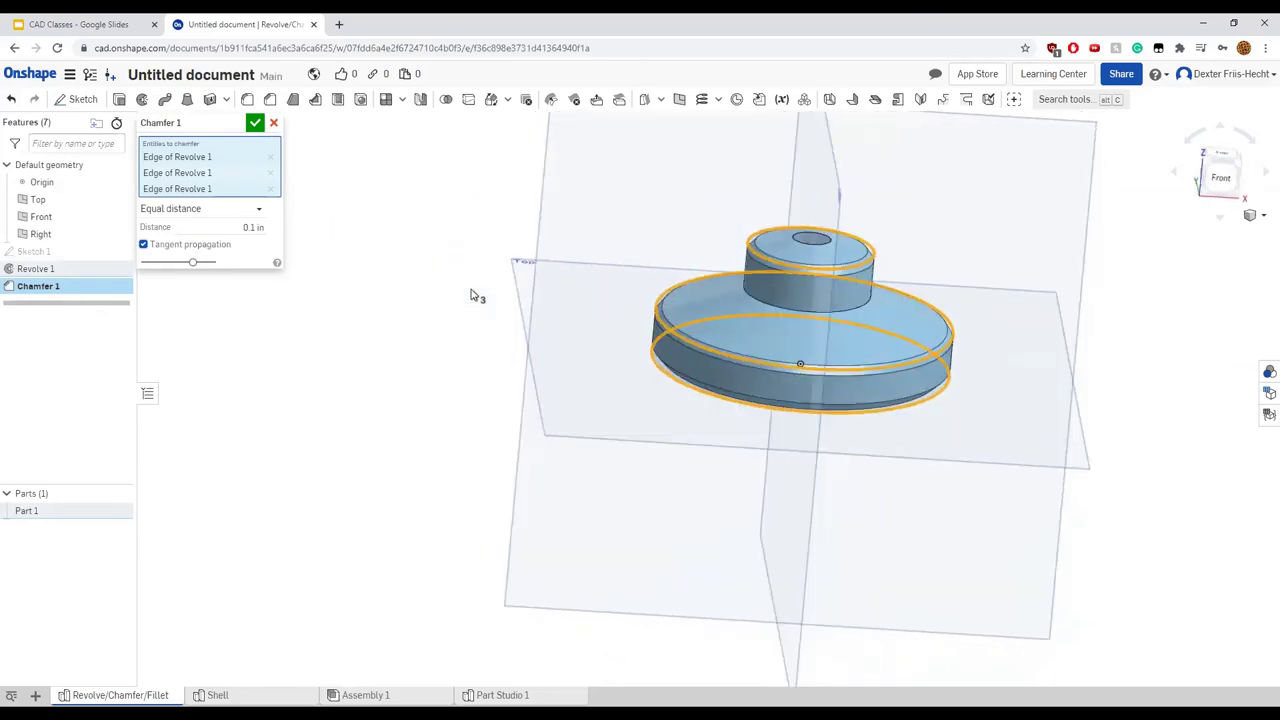
key(Down)
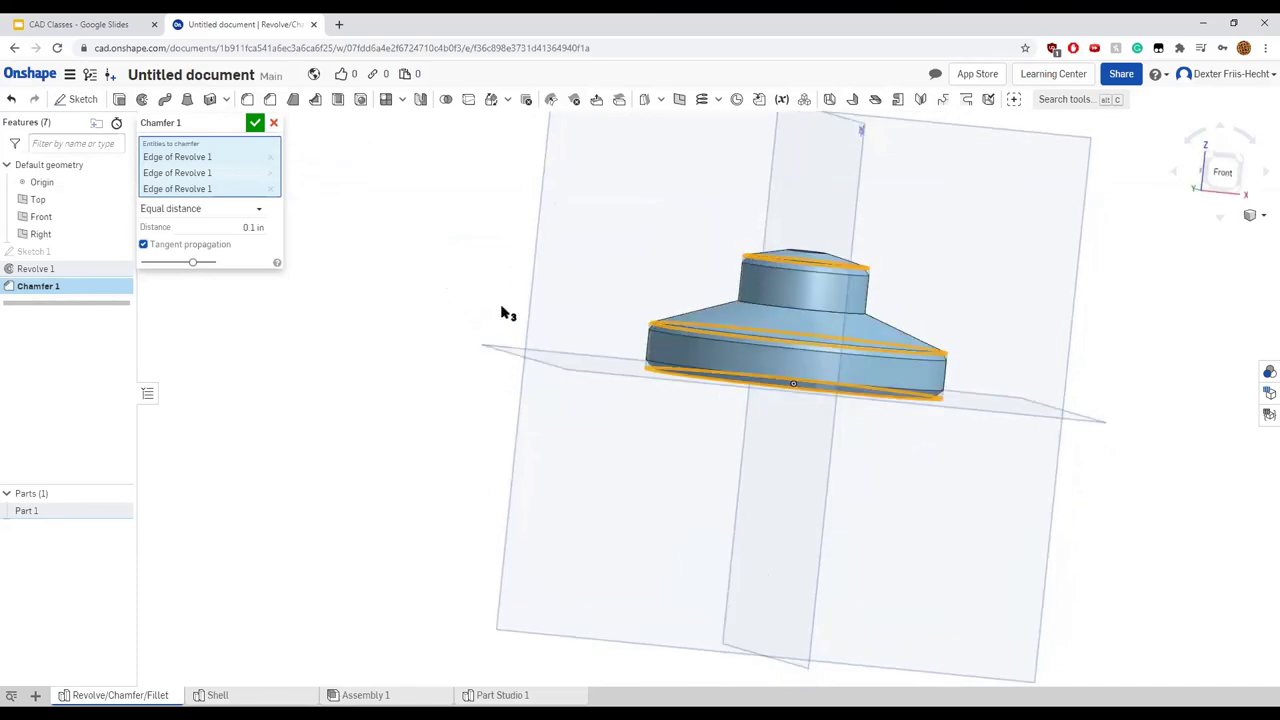
key(Up)
key(Left)
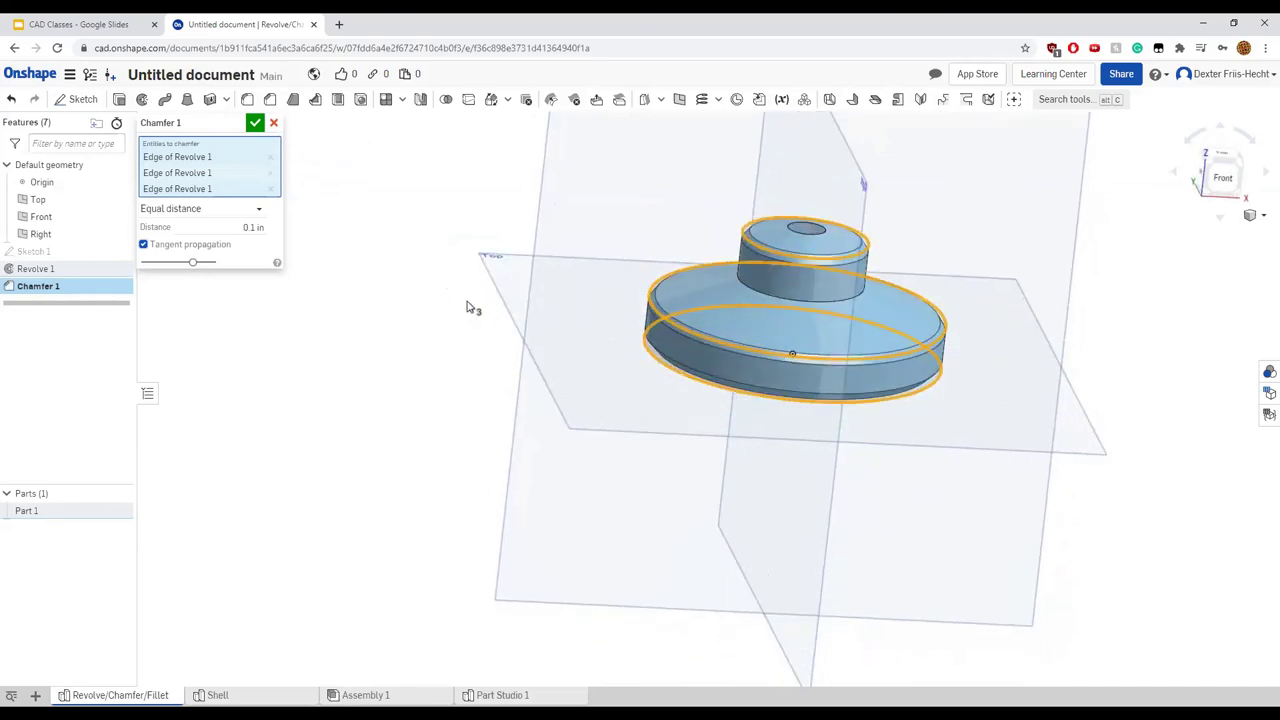
click(271, 189)
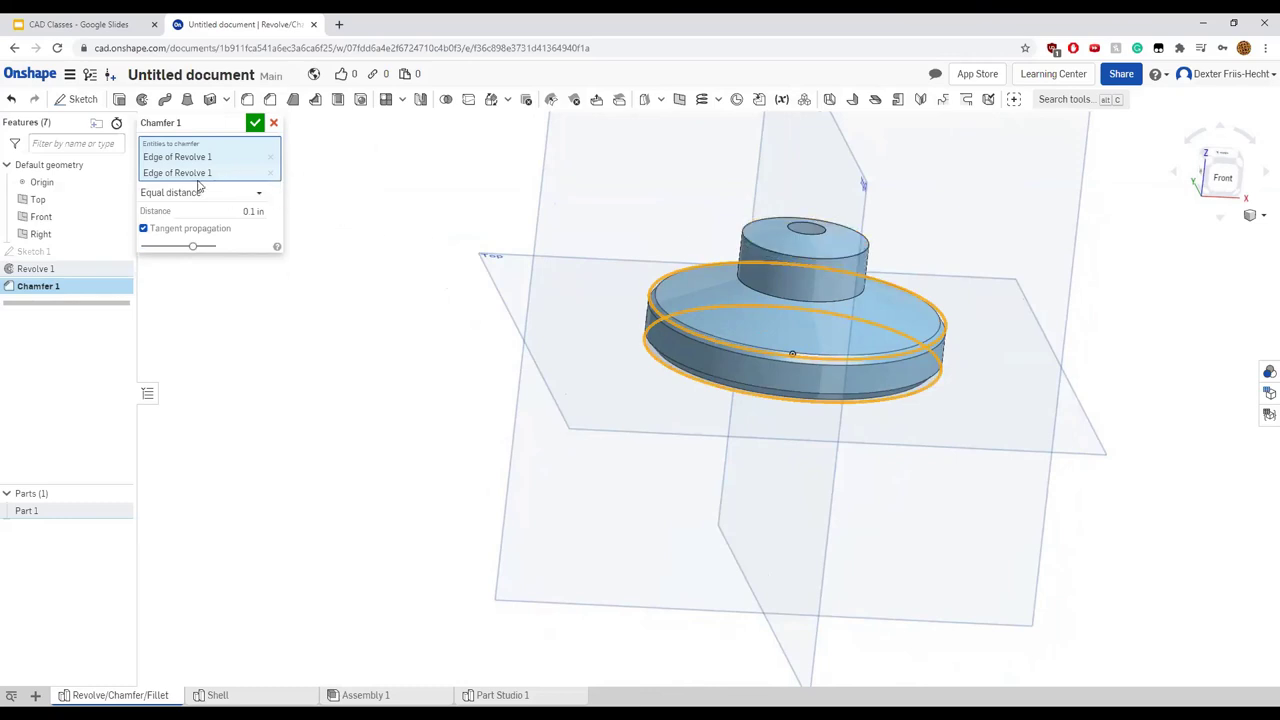
click(255, 122)
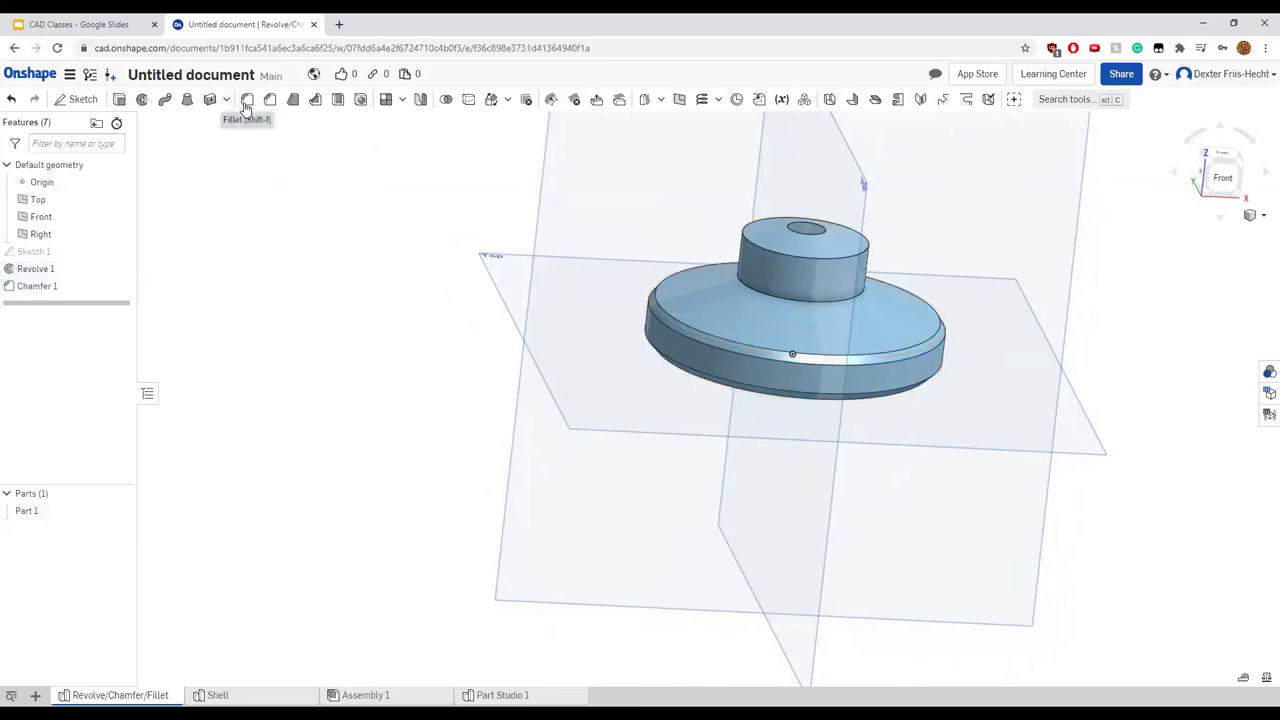
Start a fillet with a circular cross section and 0.2 in radius on the boss's top outer edge
click(248, 104)
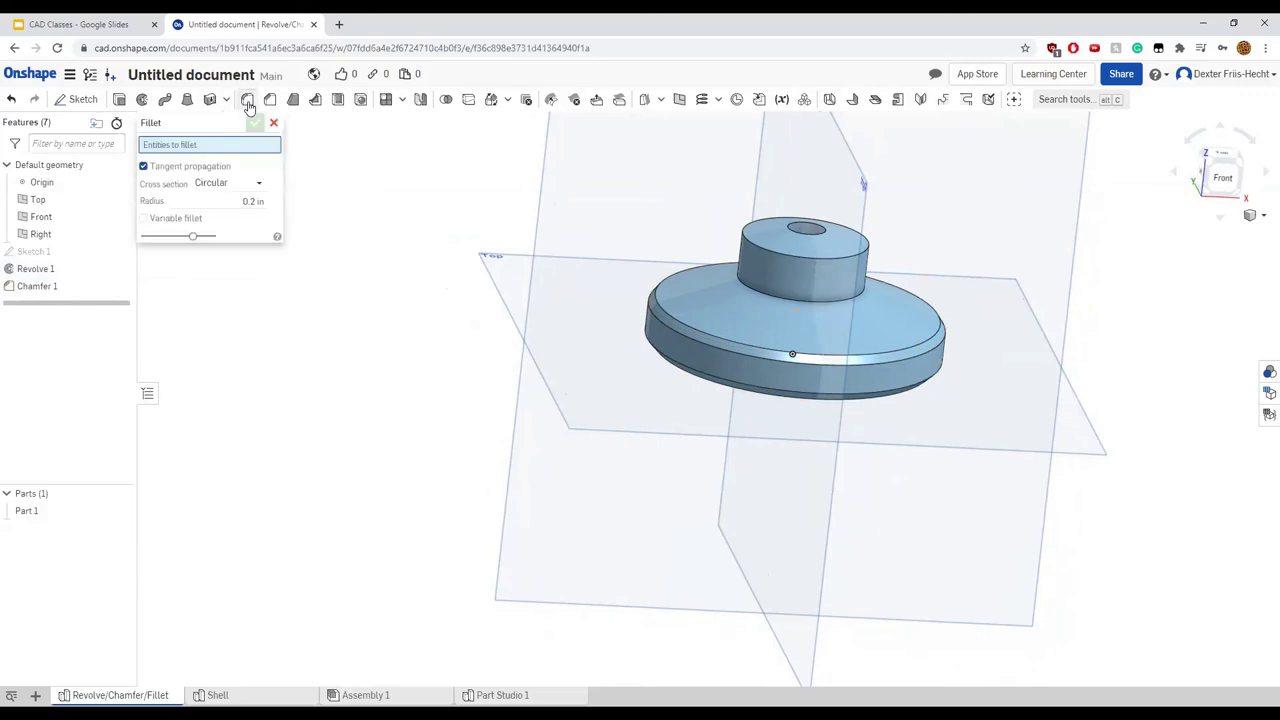
click(257, 188)
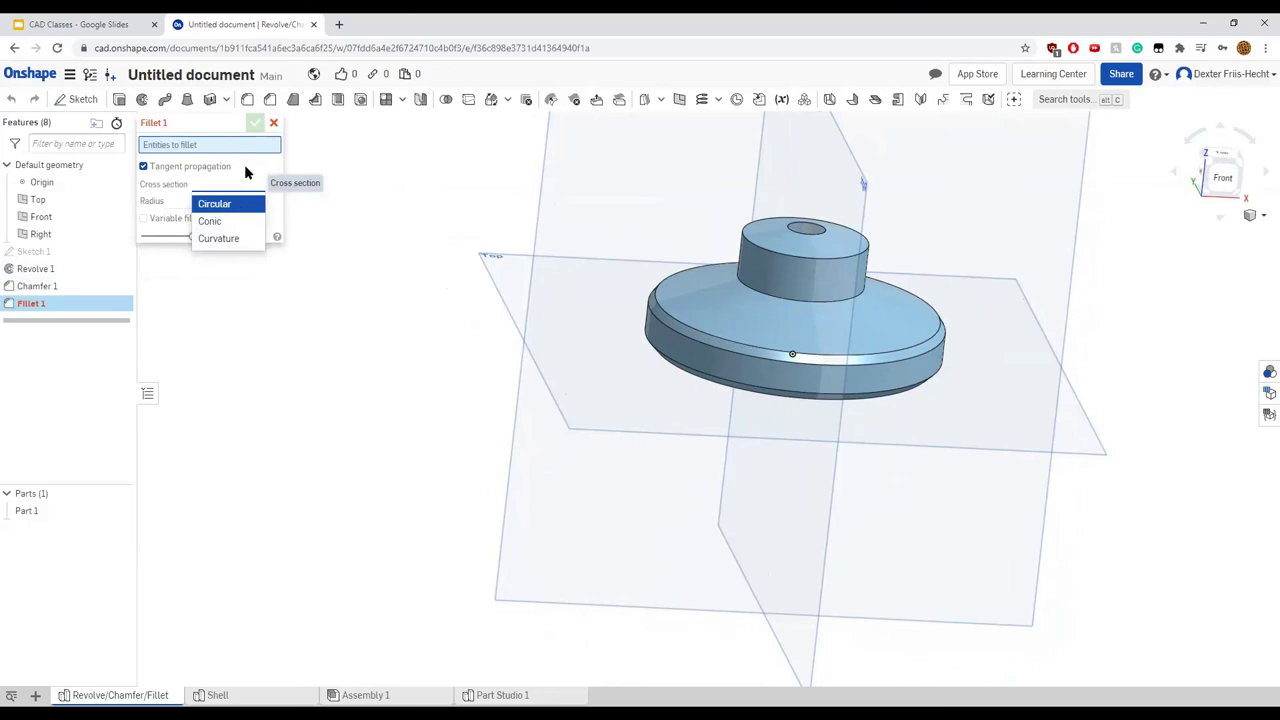
click(245, 172)
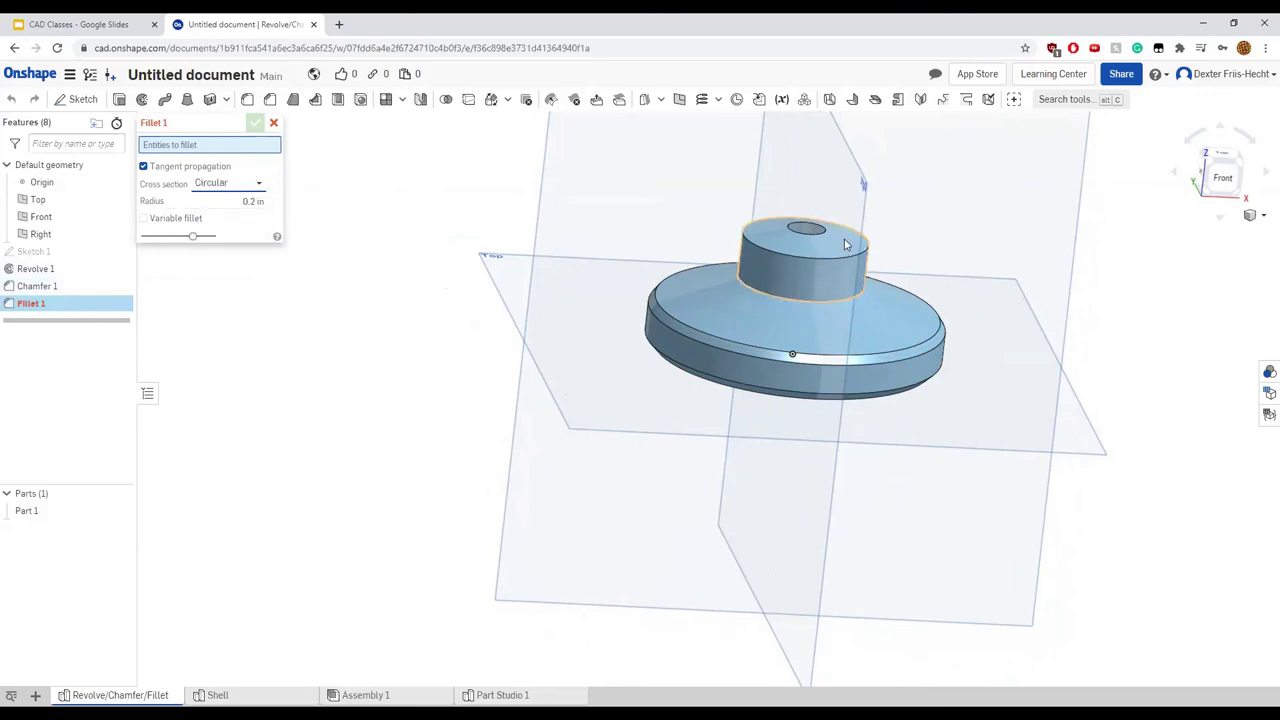
click(781, 252)
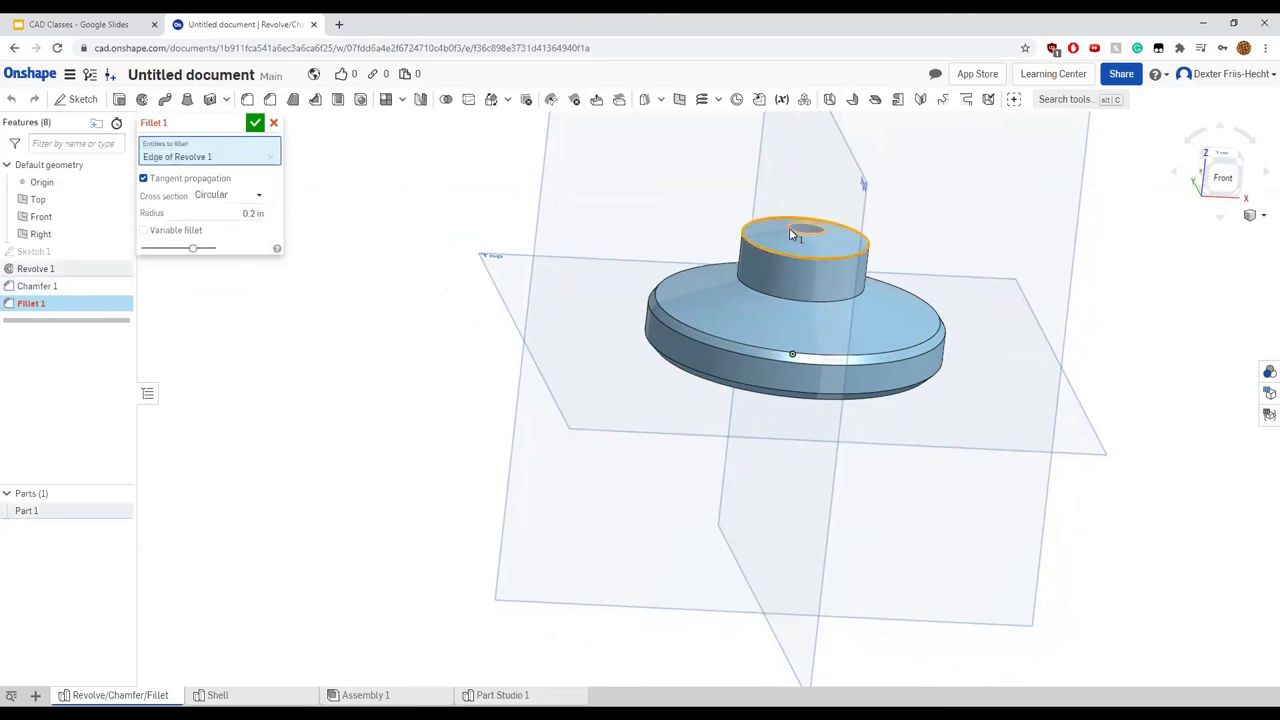
Try including the central hole's top edge in the fillet and remove that edge from the selection
click(790, 233)
scroll(800, 228, down, 2)
scroll(828, 218, up, 4)
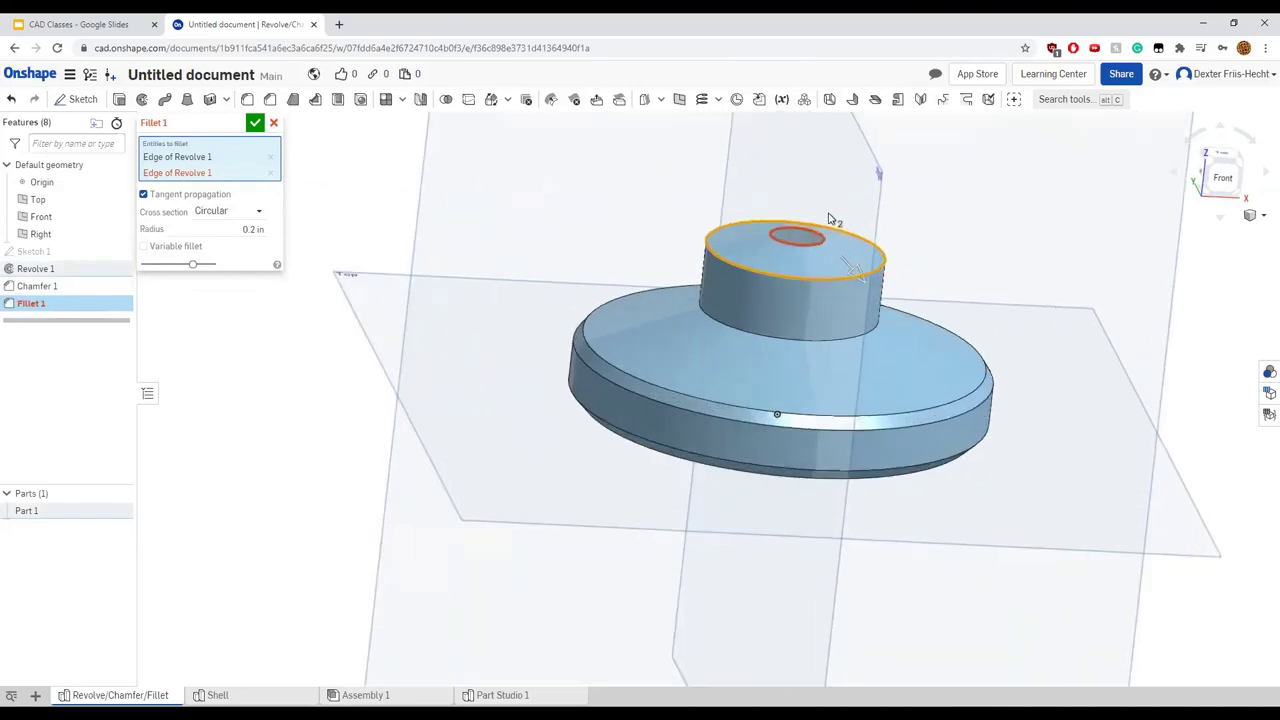
click(270, 173)
right_drag(730, 247, 697, 243)
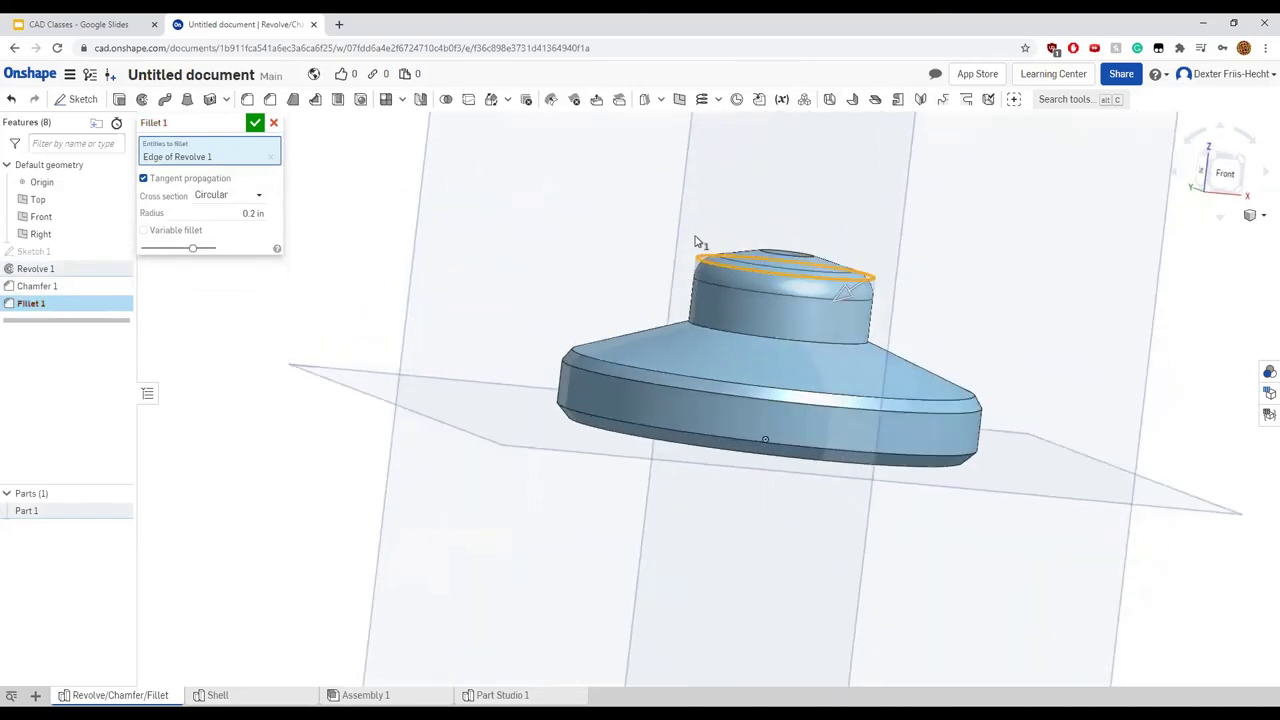
Try radii of 0.1 in and 2 in for the fillet on the boss's top outer edge
click(254, 212)
key(BackSpace)
text(0.1)
key(Return)
mouse_move(300, 232)
right_down()
mouse_move(400, 274)
mouse_move(423, 246)
mouse_move(300, 222)
right_up()
text(2)
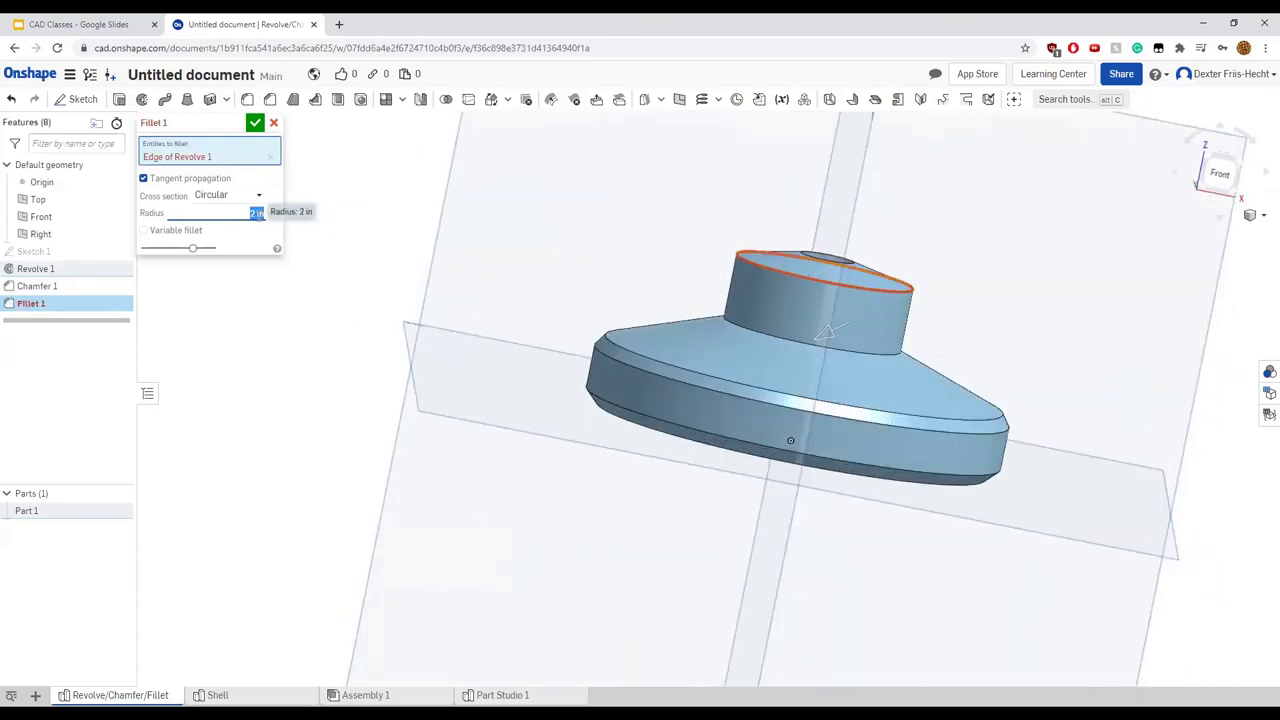
right_drag(300, 226, 410, 240)
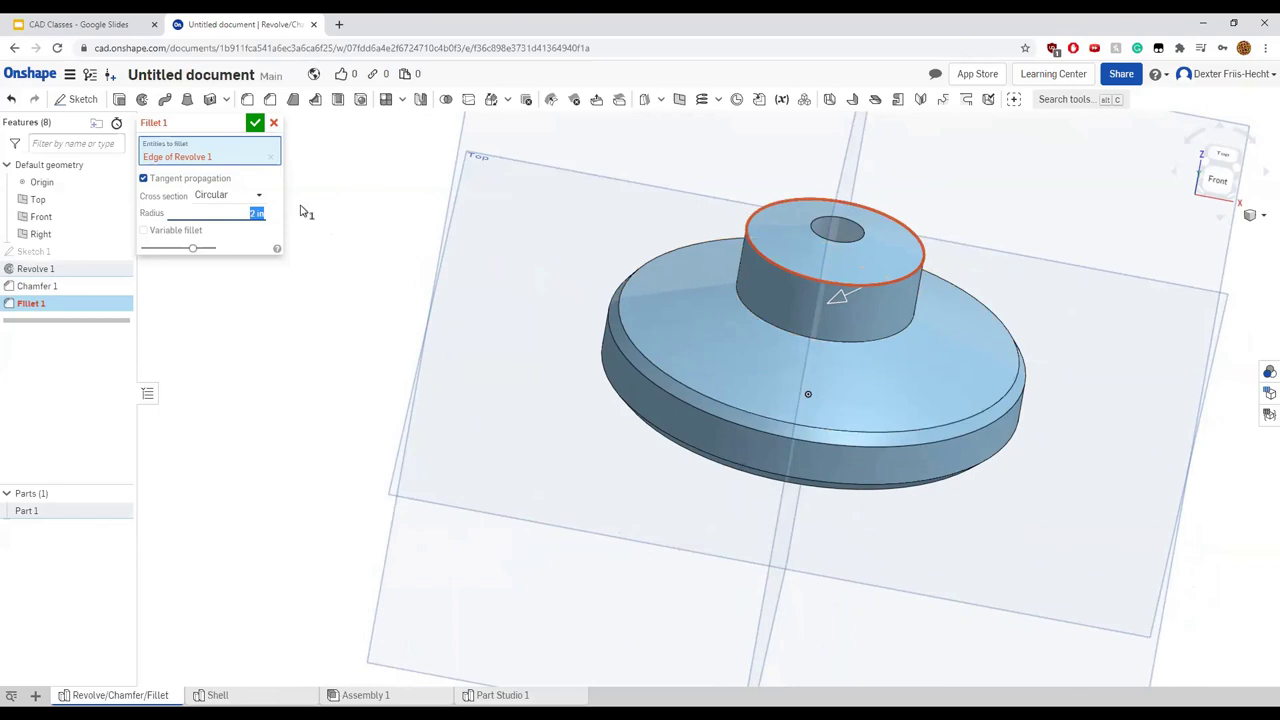
Set the fillet radius to 0.2 in and finish the fillet on the boss's top outer edge
right_drag(372, 240, 277, 197)
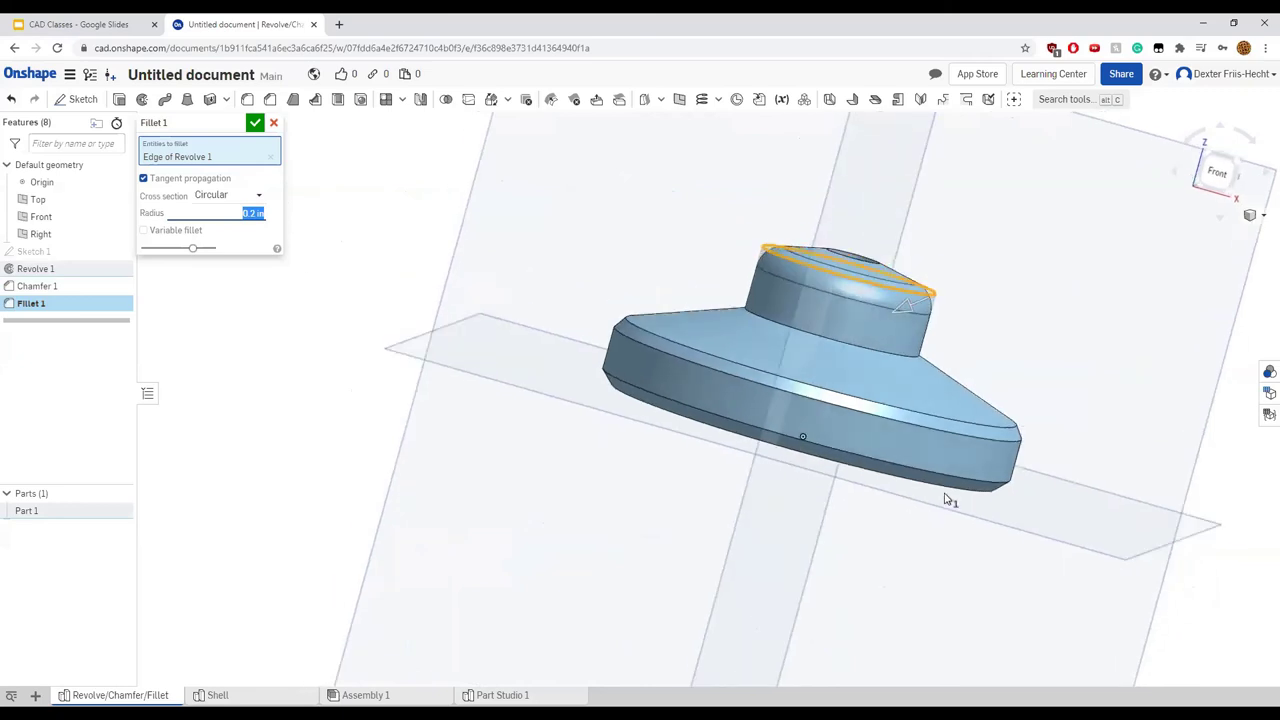
click(1219, 173)
right_drag(744, 432, 471, 385)
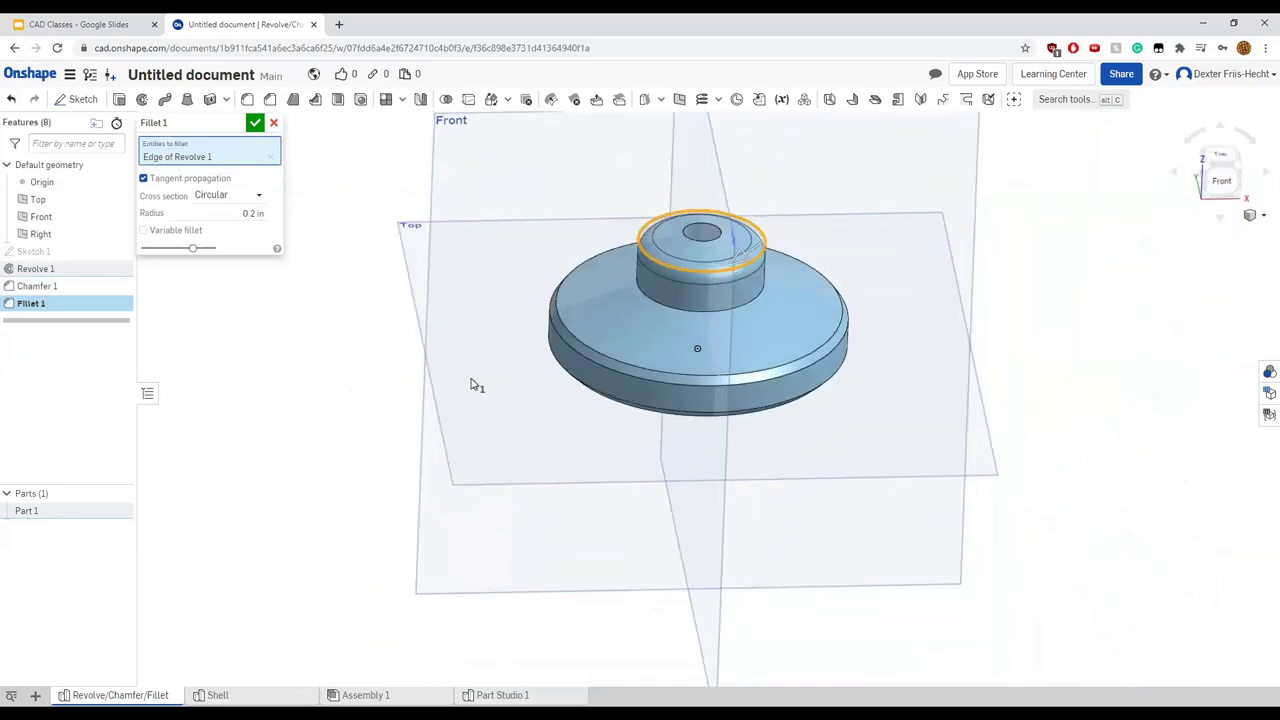
click(255, 122)
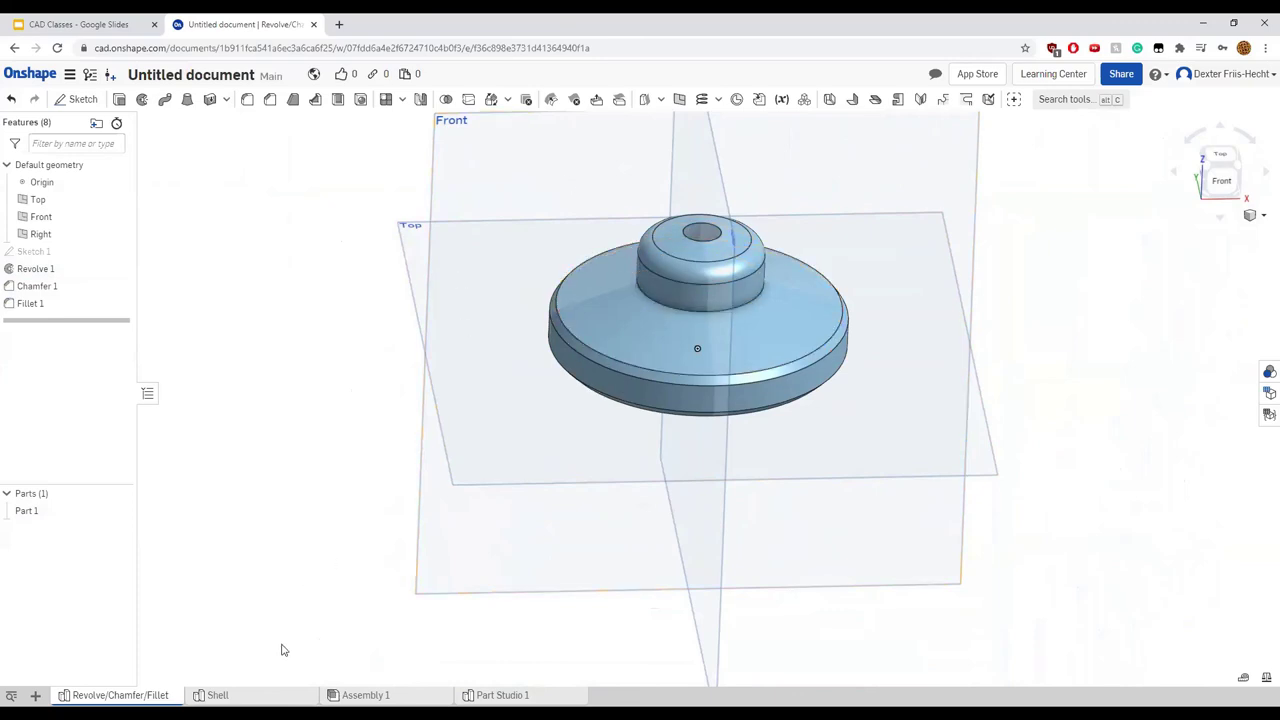
Switch to the Shell part studio and open its Sketch 1 for editing in the front view
click(217, 695)
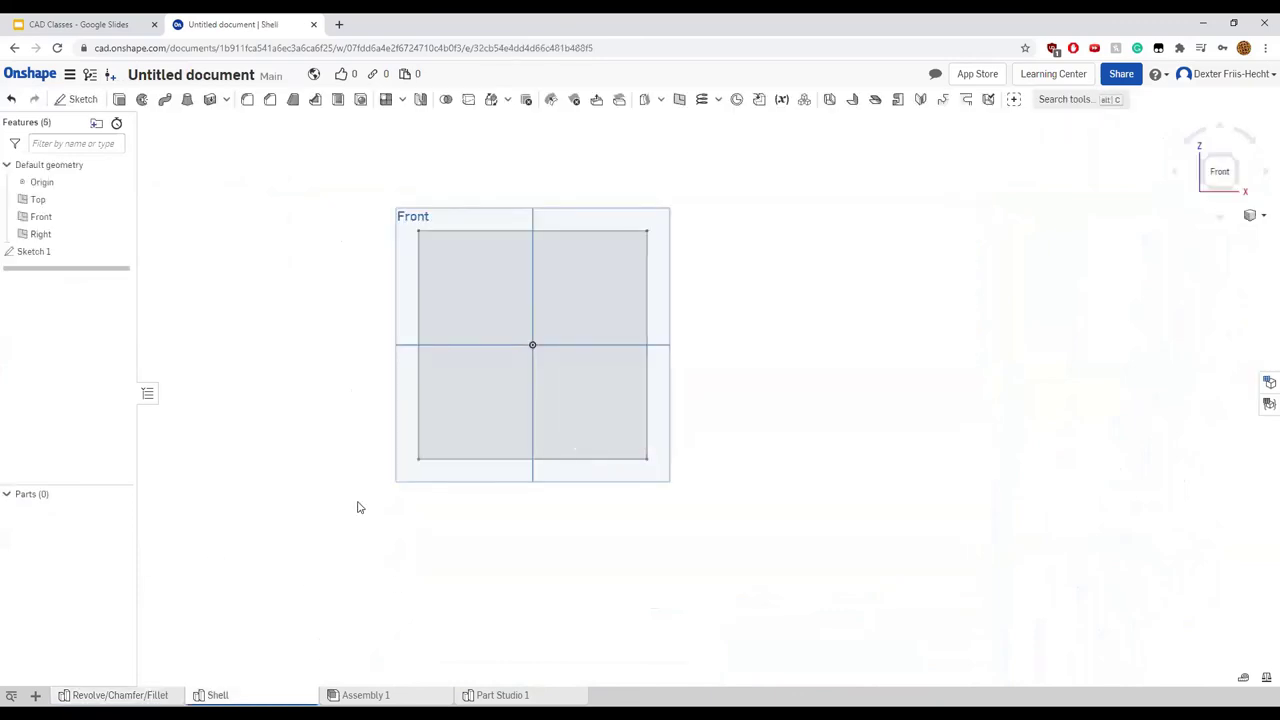
mouse_move(335, 488)
right_down()
mouse_move(369, 491)
mouse_move(343, 491)
right_up()
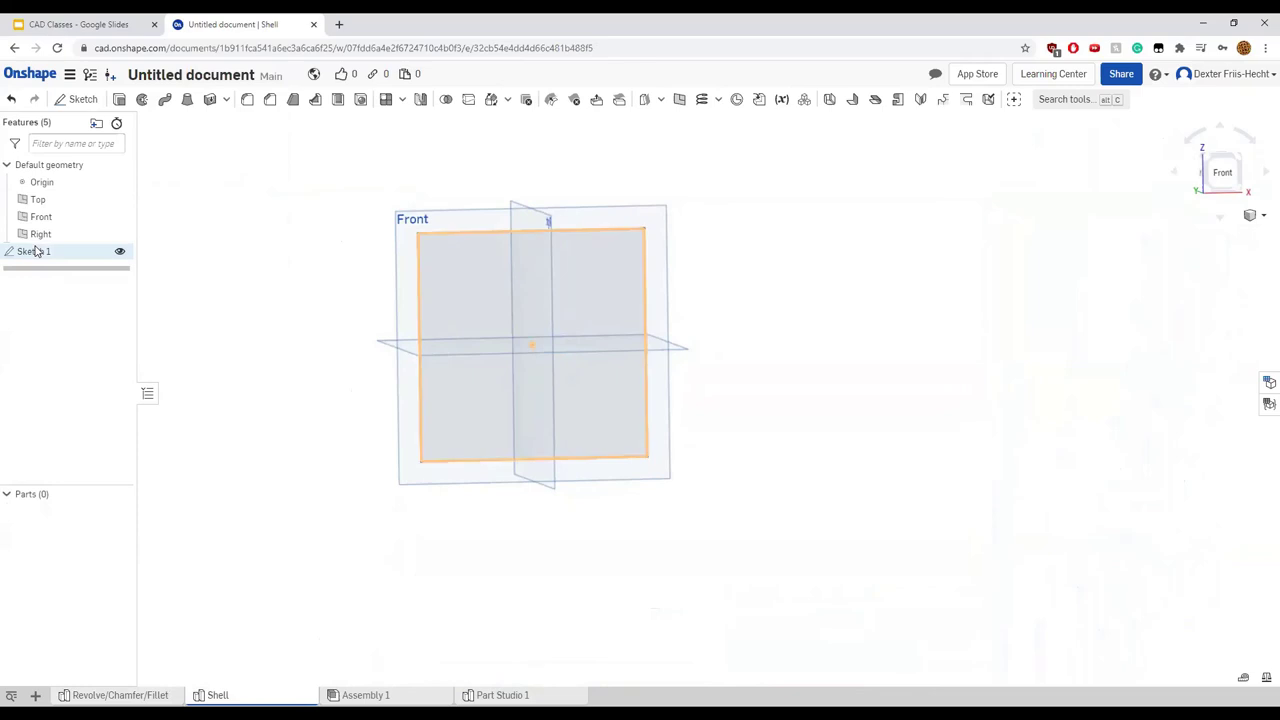
click(1224, 170)
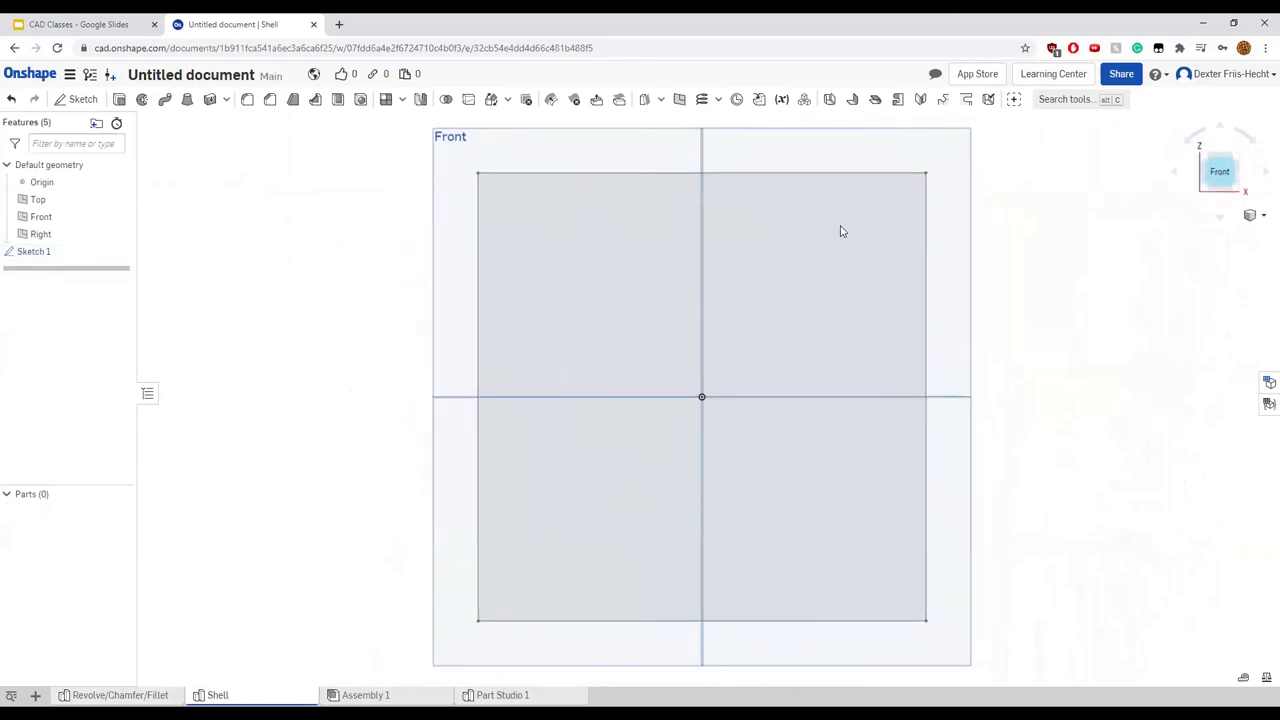
scroll(700, 415, down, 3)
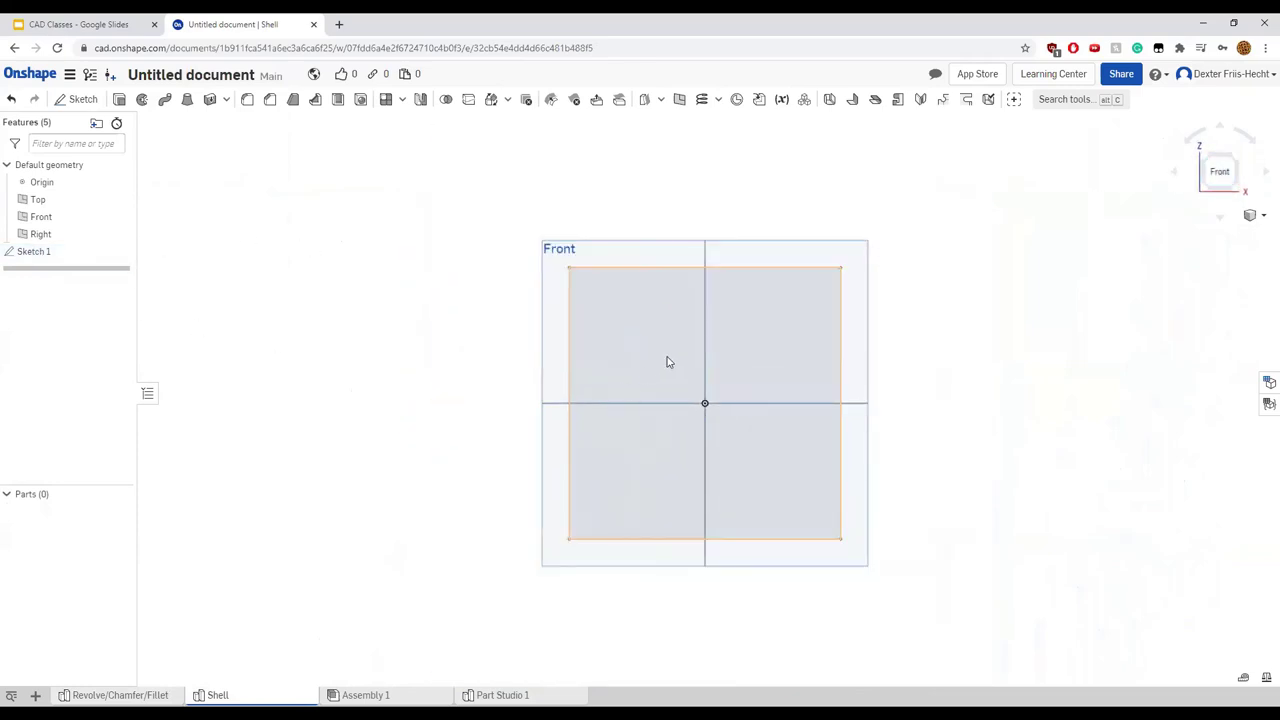
scroll(668, 362, up, 2)
right_click(70, 254)
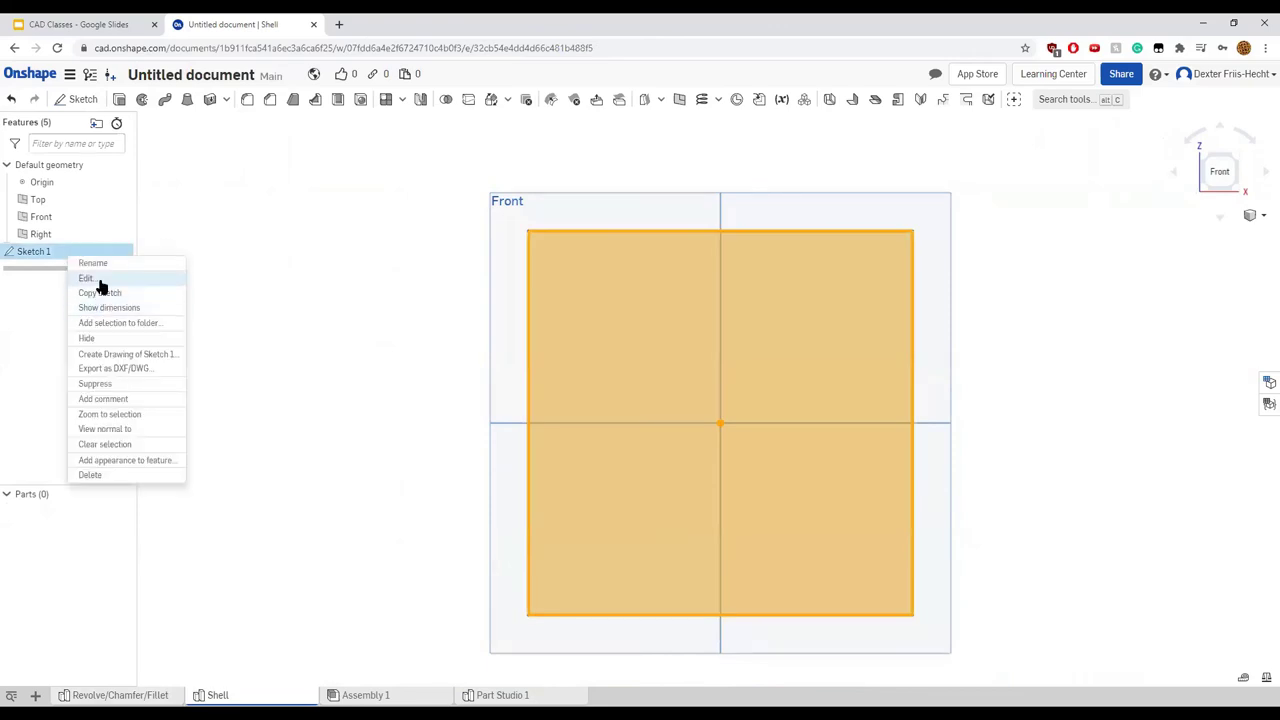
click(86, 279)
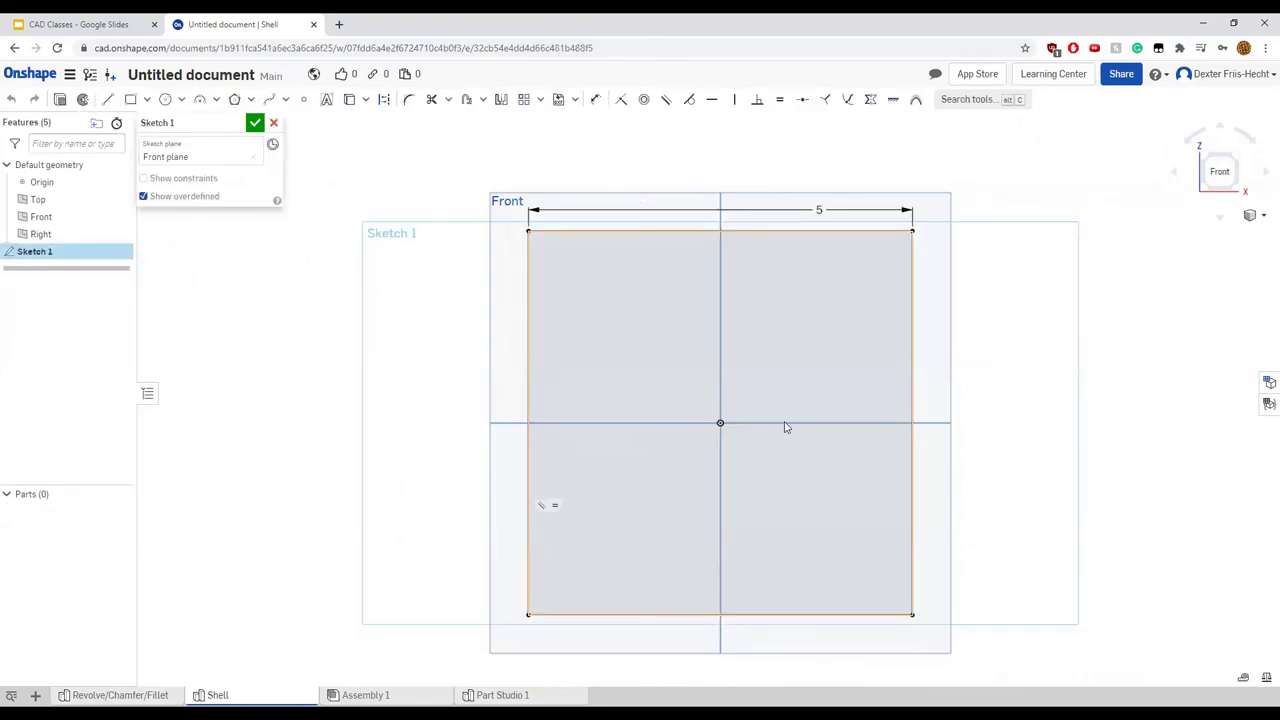
Sketch a corner rectangle 1.5 in wide and about 1.66 in high from the square's upper-left corner
click(146, 99)
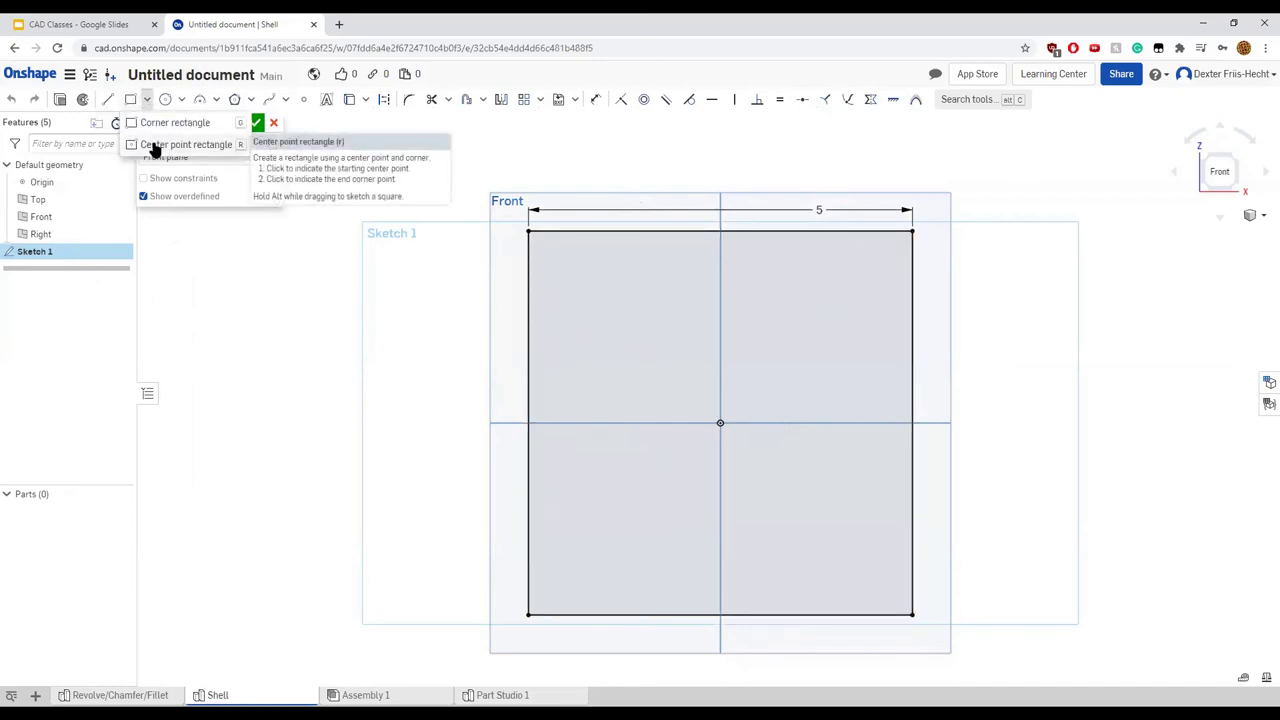
click(172, 123)
click(527, 233)
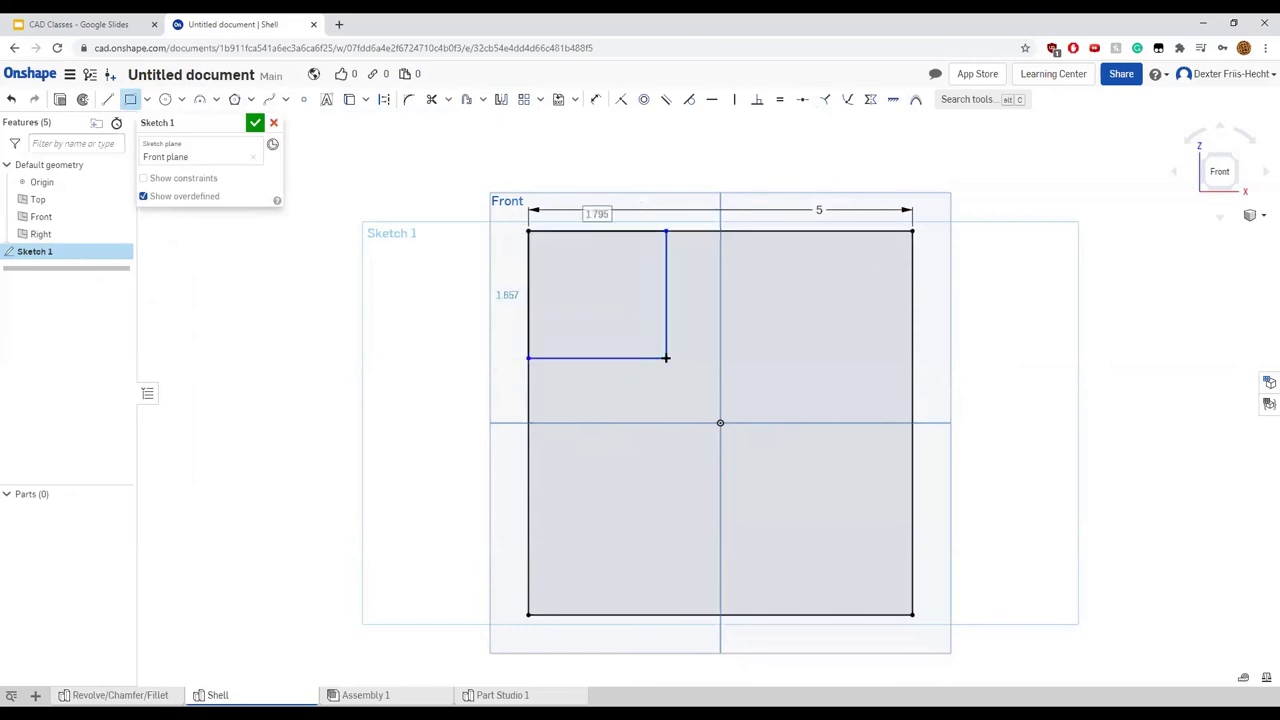
text(1)
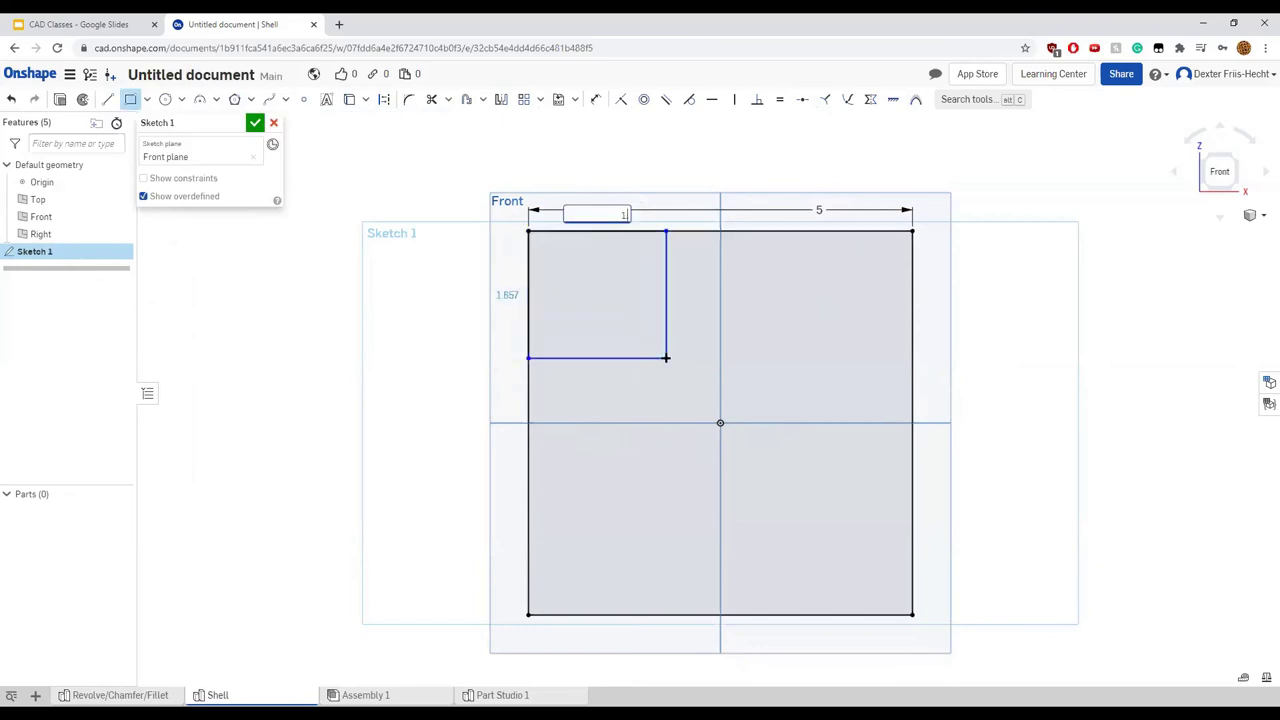
text(.5)
key(Tab)
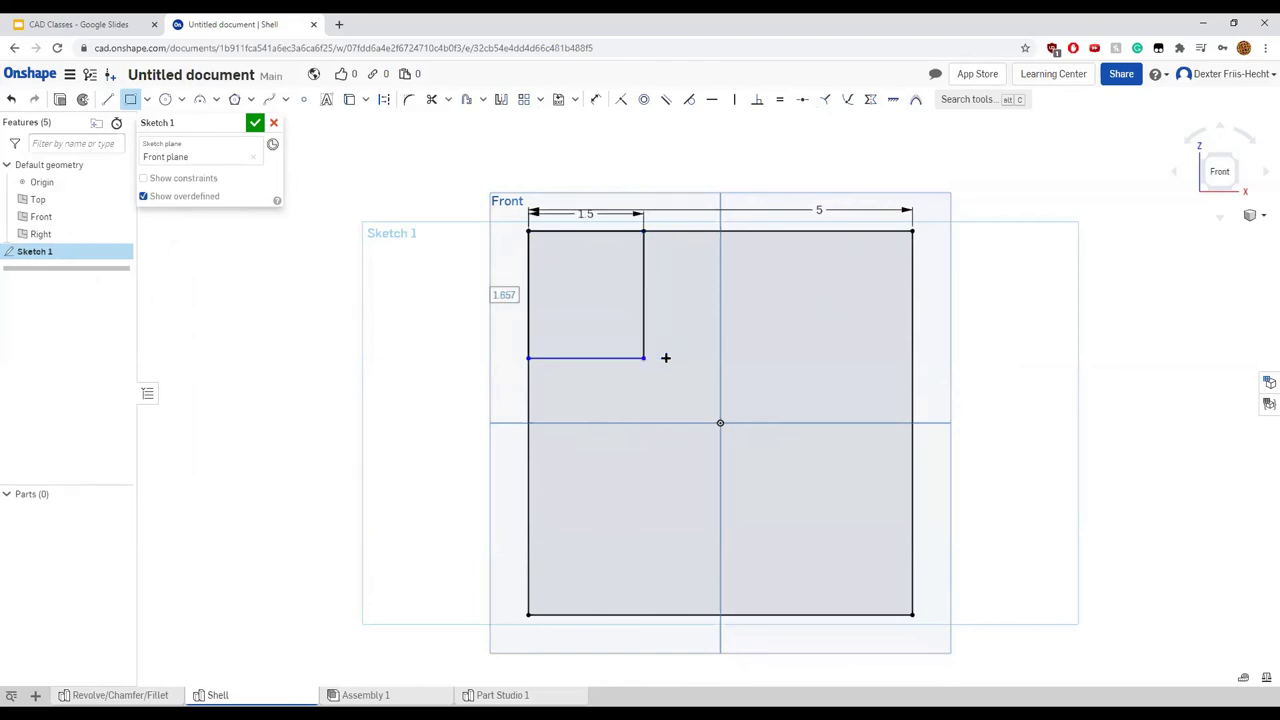
Constrain the small rectangle's left and top sides to equal length
click(779, 99)
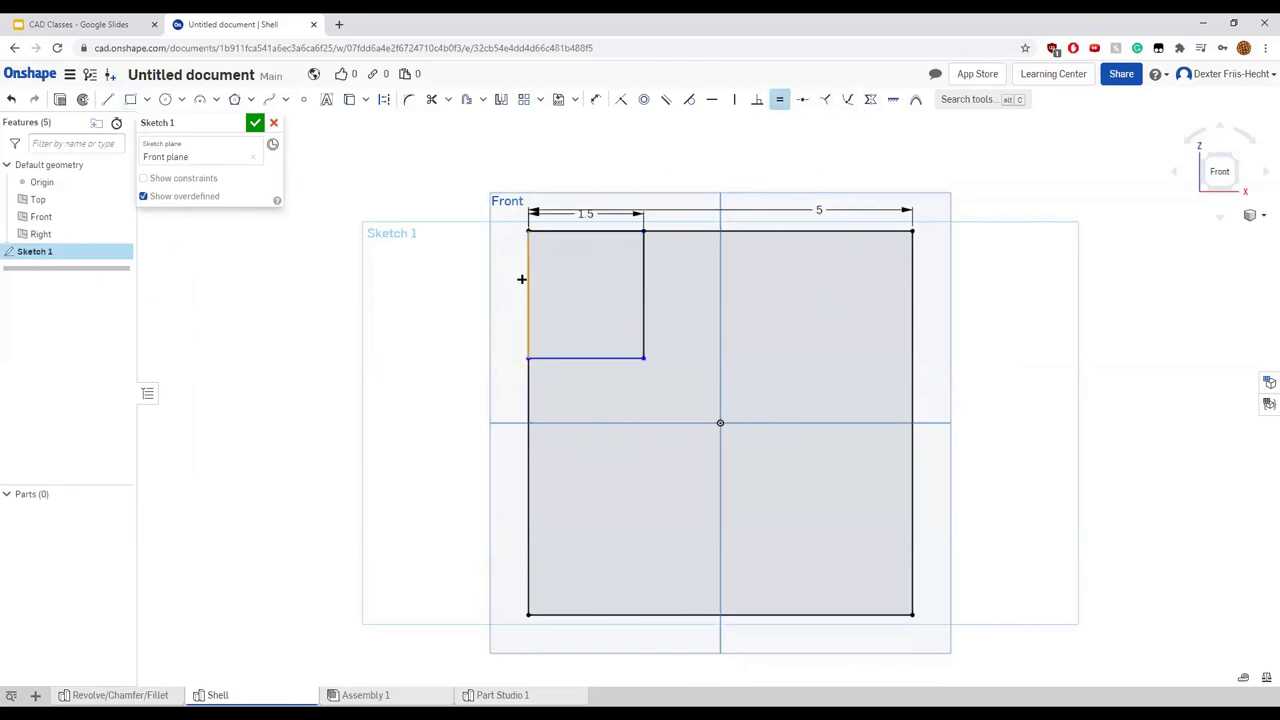
click(528, 281)
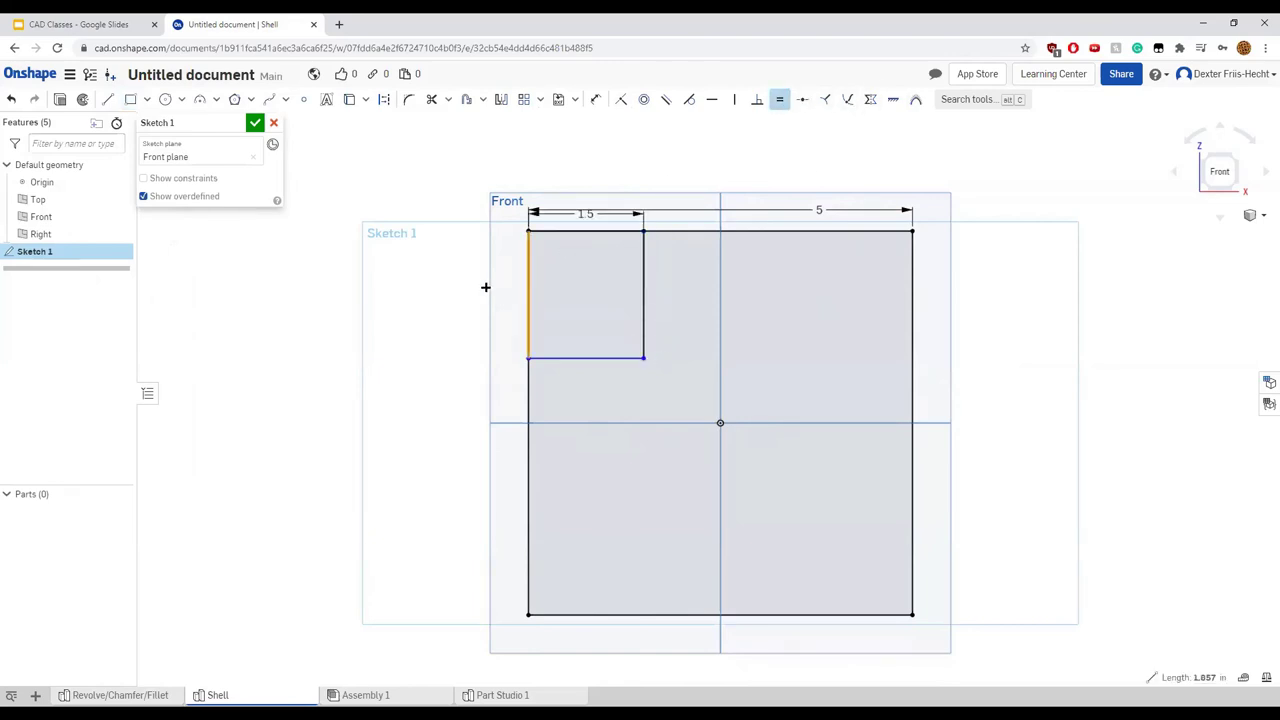
click(575, 232)
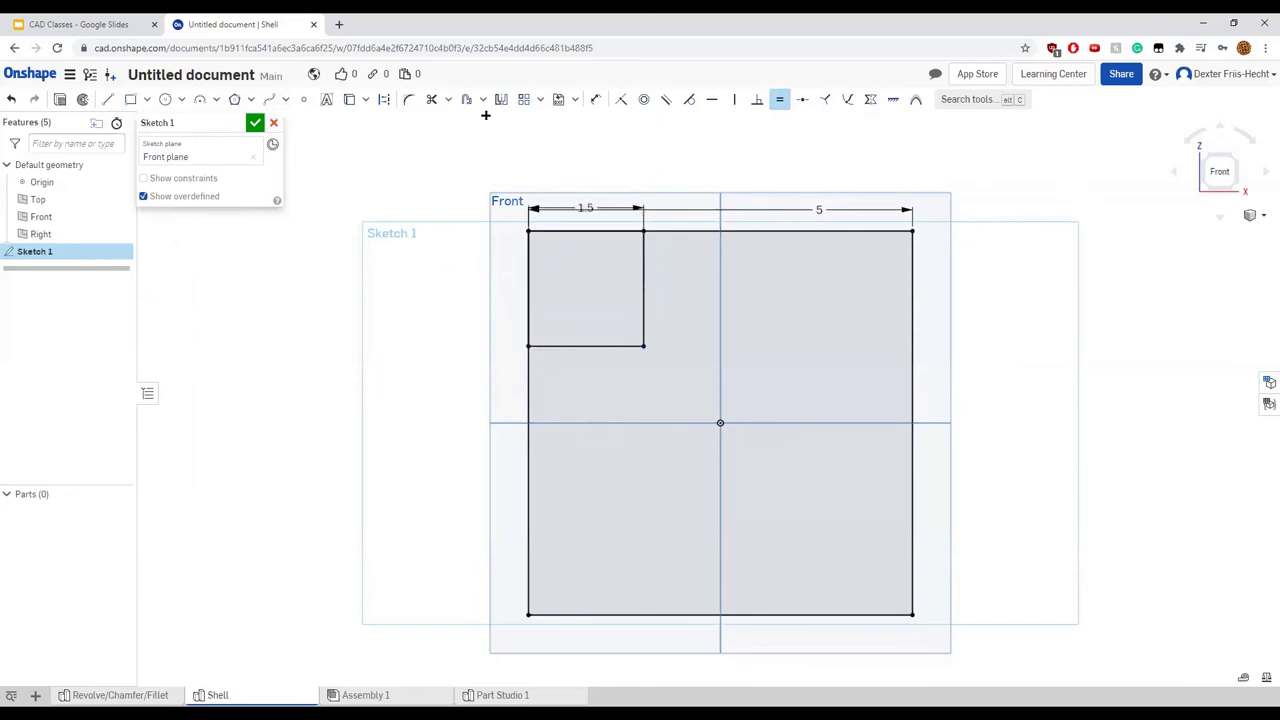
Trim the overlapping top and left segments at the square's upper-left corner to leave a notched profile
click(431, 99)
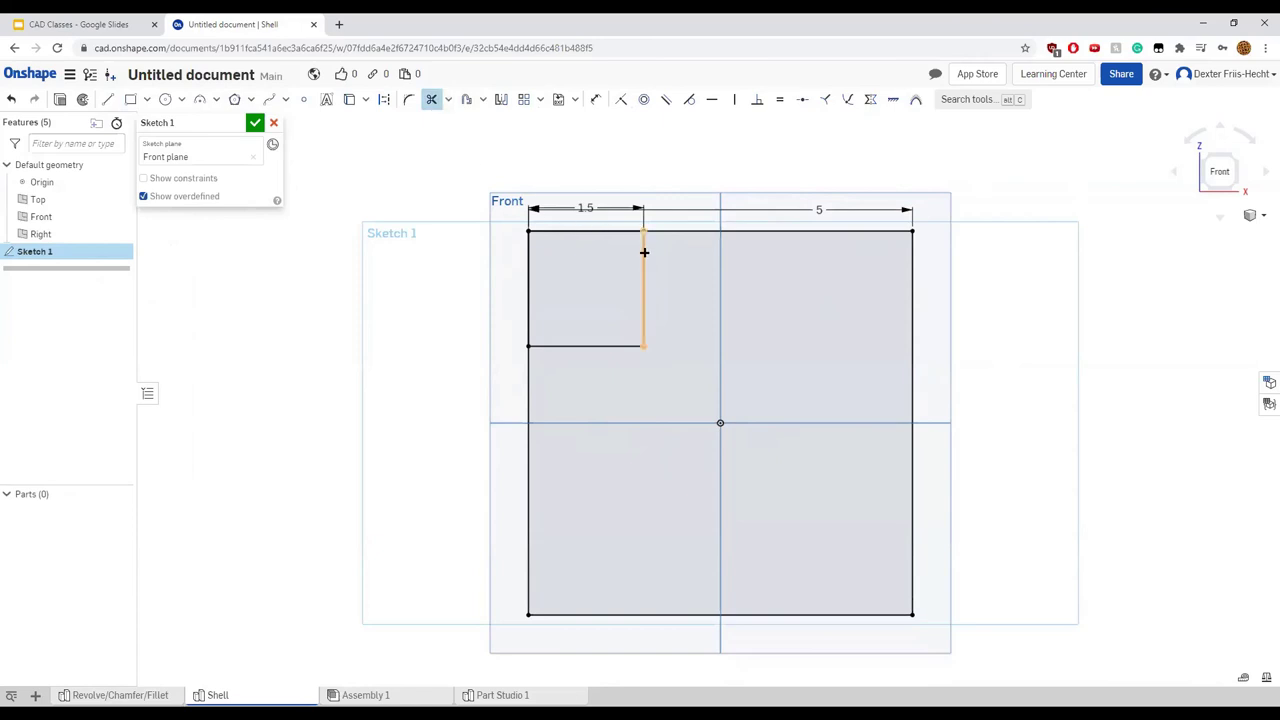
click(600, 232)
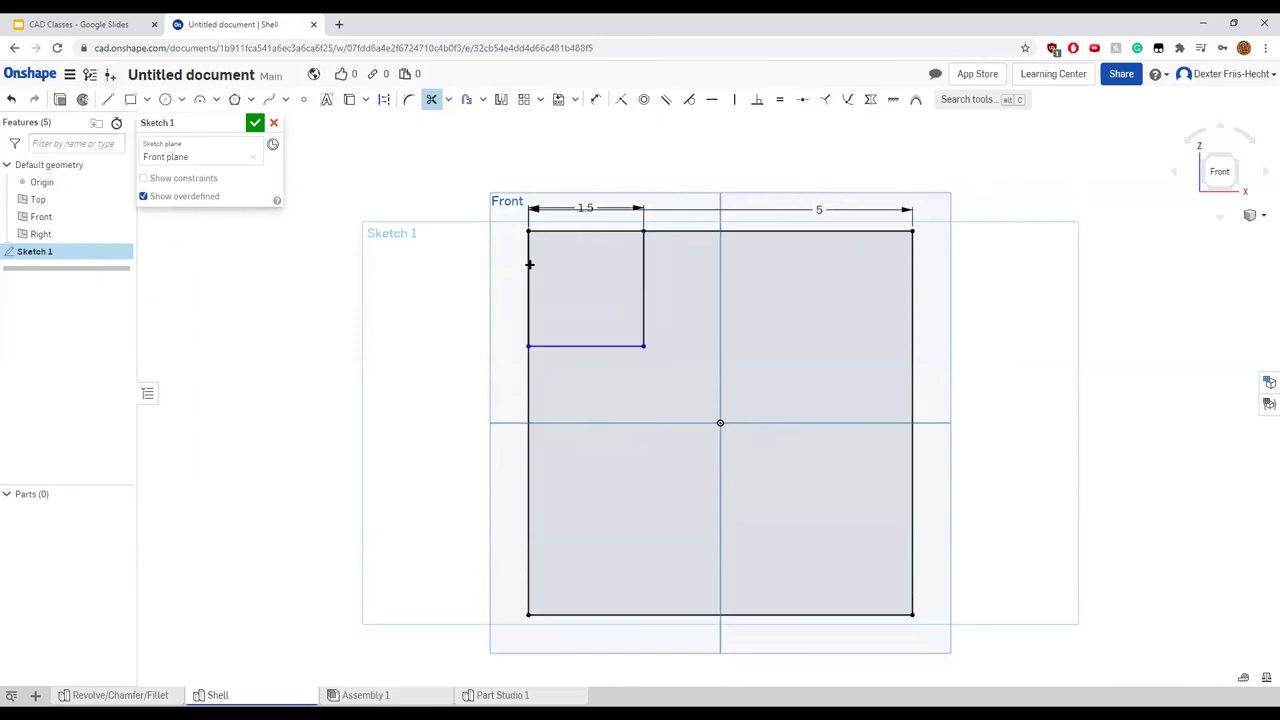
click(527, 251)
click(558, 230)
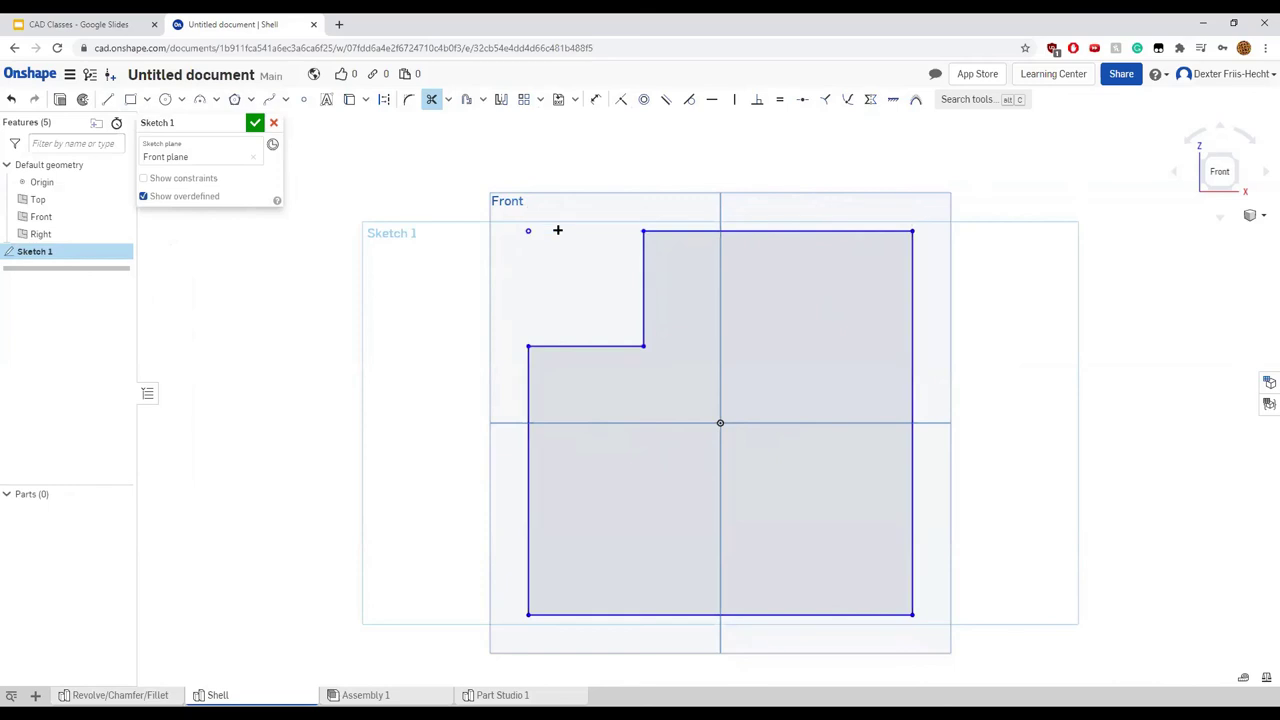
Dimension the profile's left edge at 3.5 in and the angle between the notch's two edges at 90 degrees
key(u)
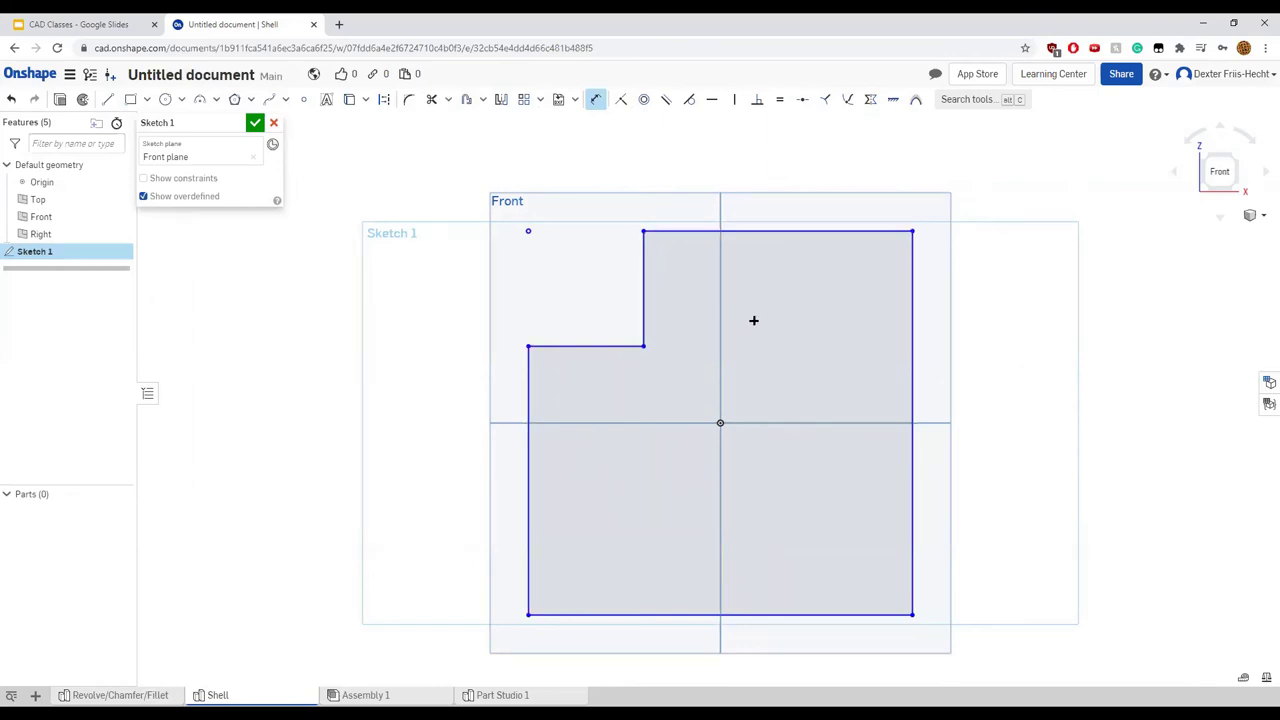
click(529, 463)
click(494, 456)
key(Return)
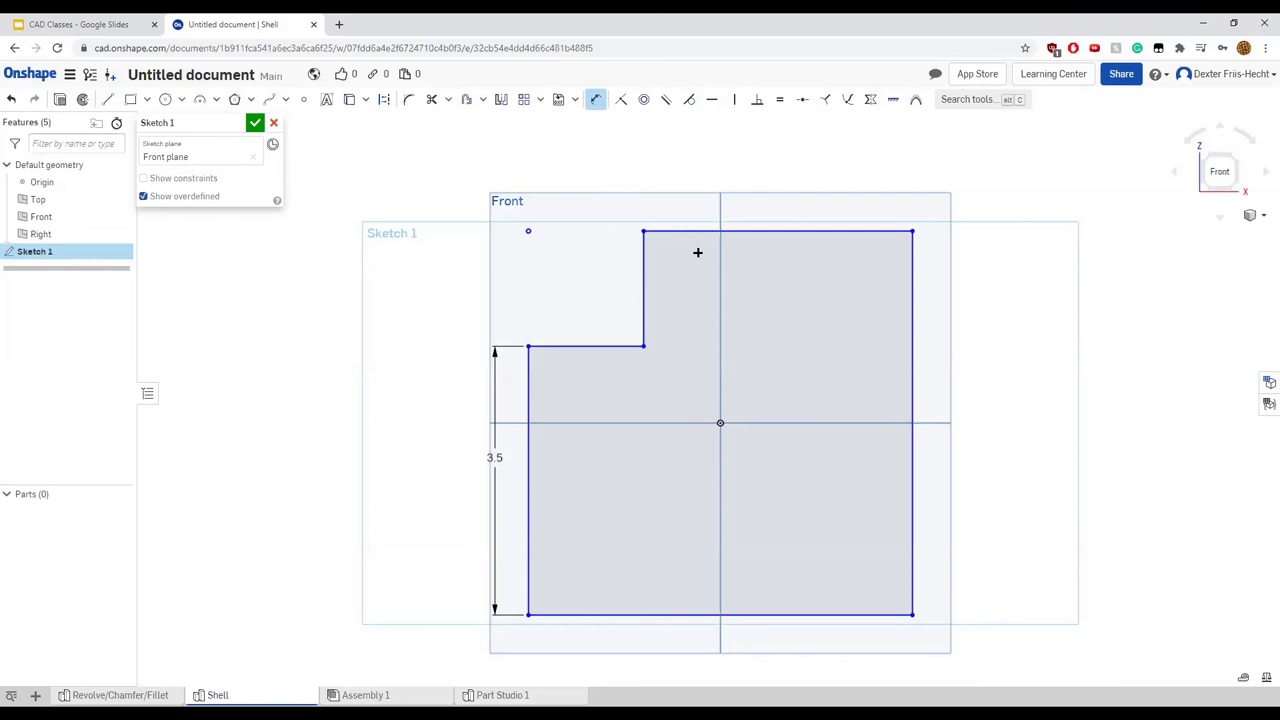
click(606, 345)
click(643, 312)
click(618, 318)
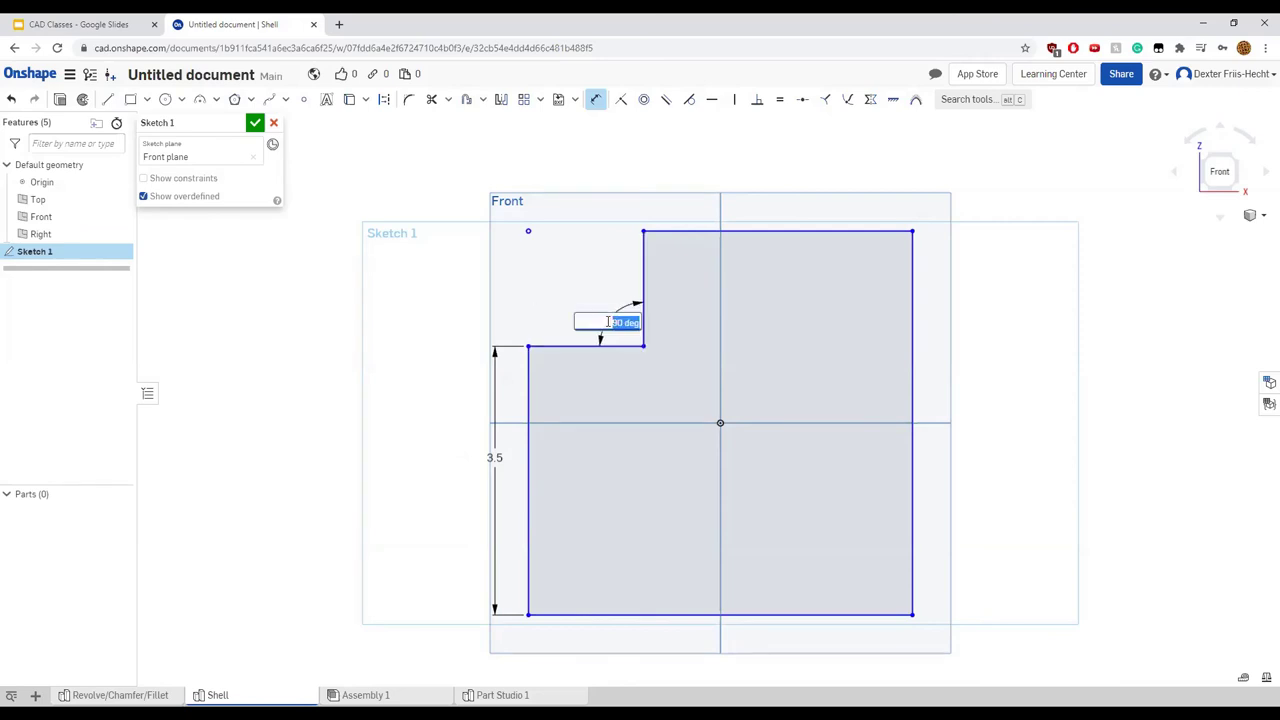
key(Return)
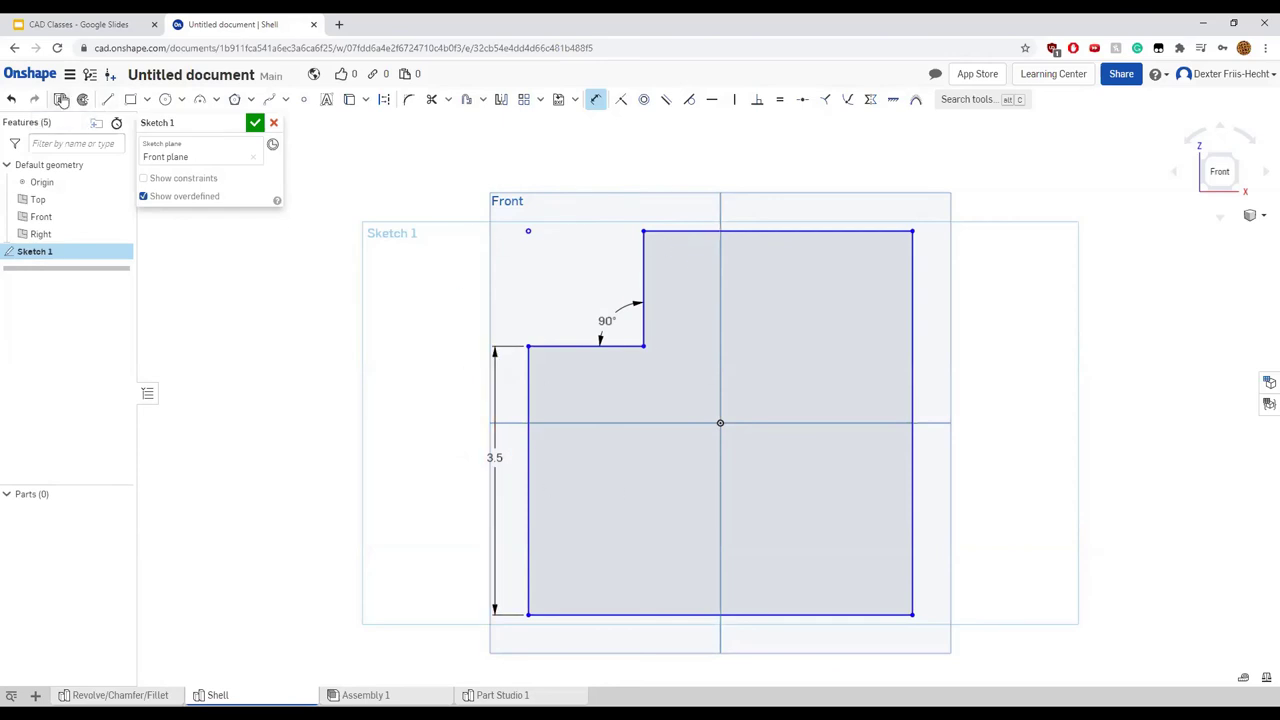
Extrude the notched sketch profile as a new solid to a blind depth of 4 in
key(shift+e)
right_drag(312, 323, 352, 322)
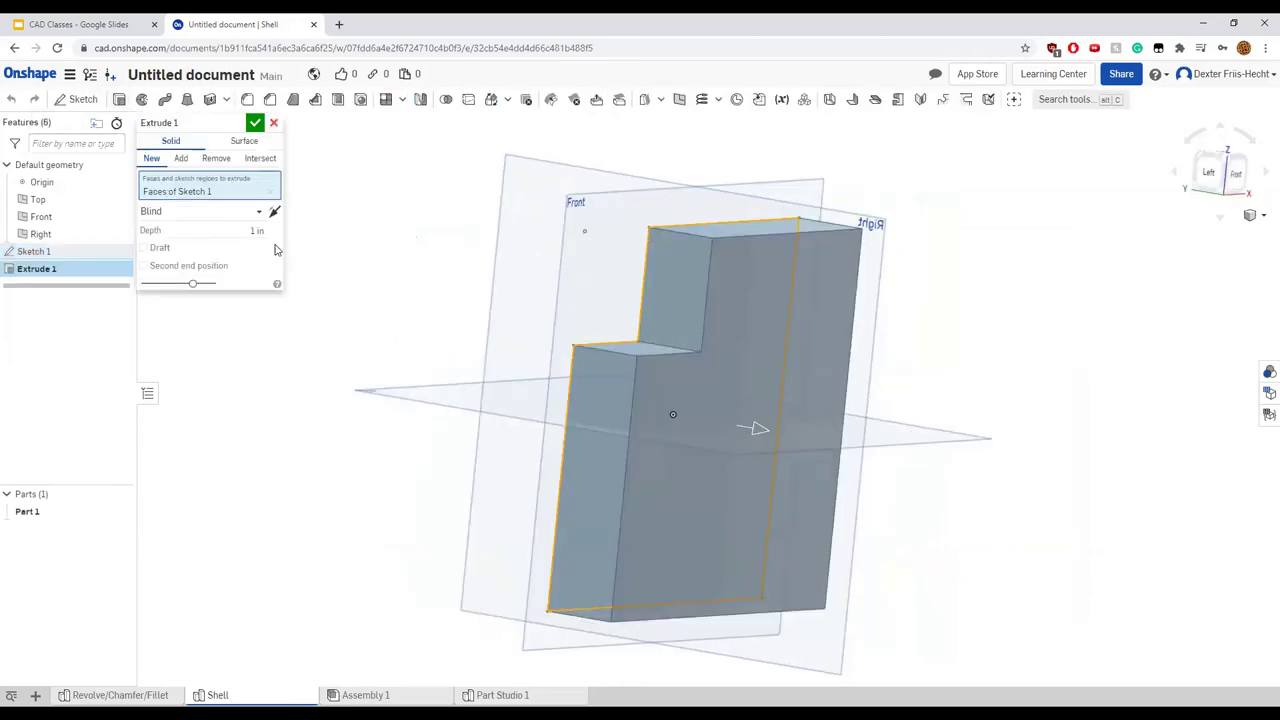
click(252, 229)
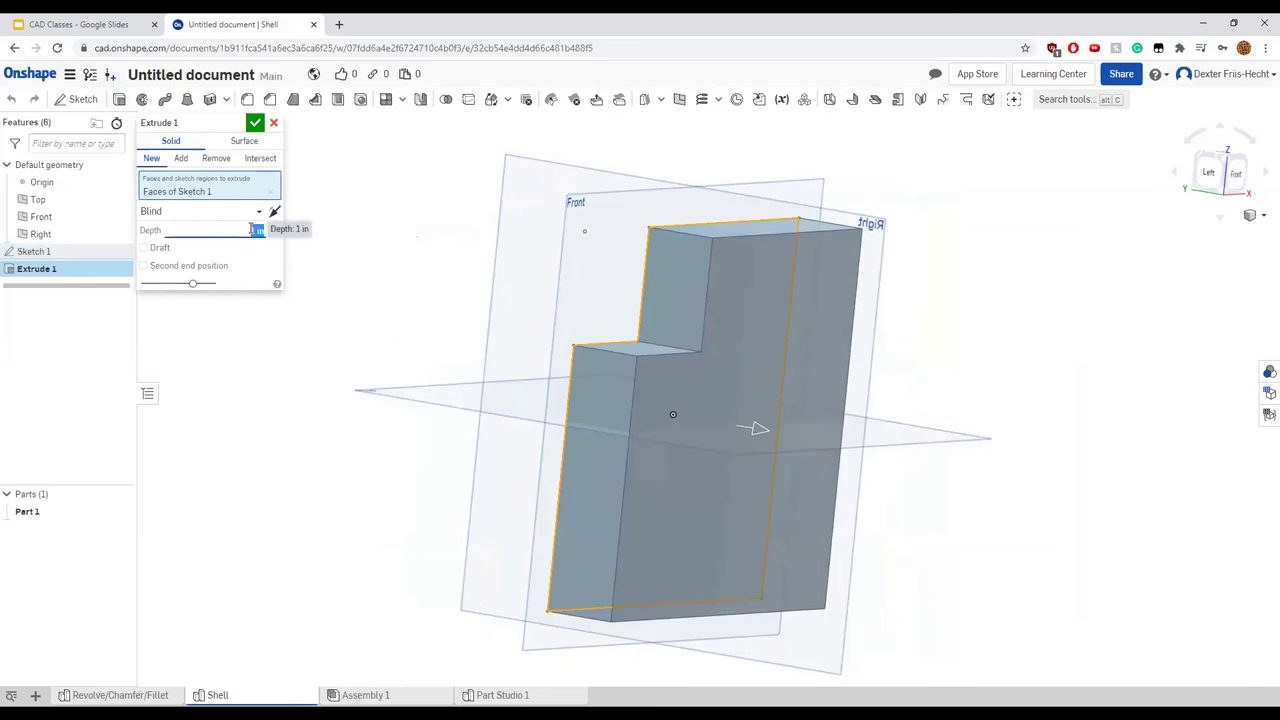
text(10)
key(Return)
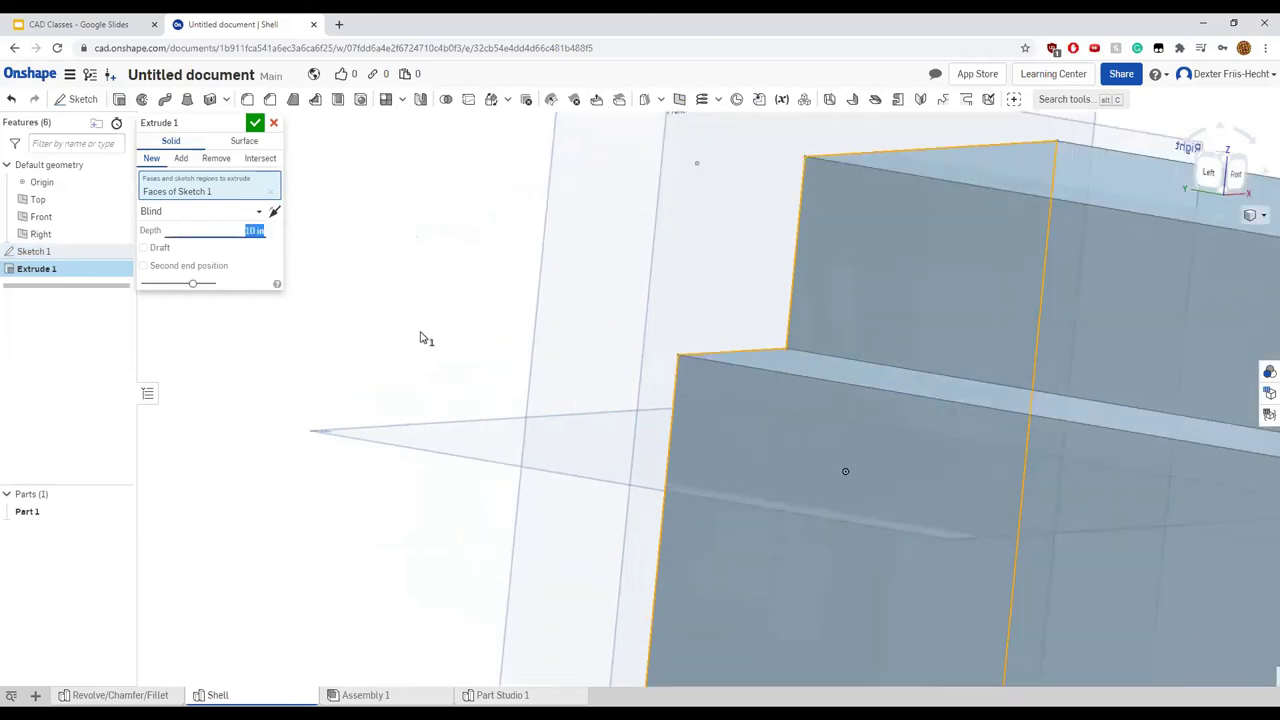
scroll(420, 338, down, 5)
text(4)
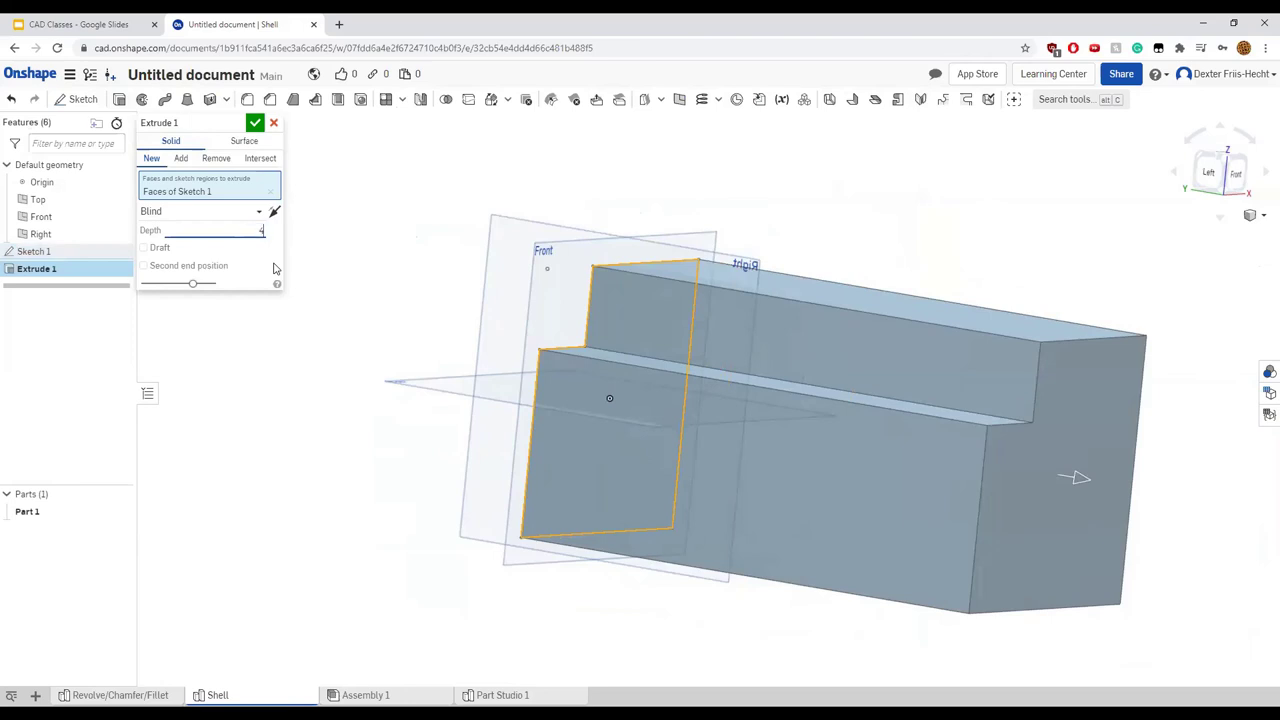
click(255, 123)
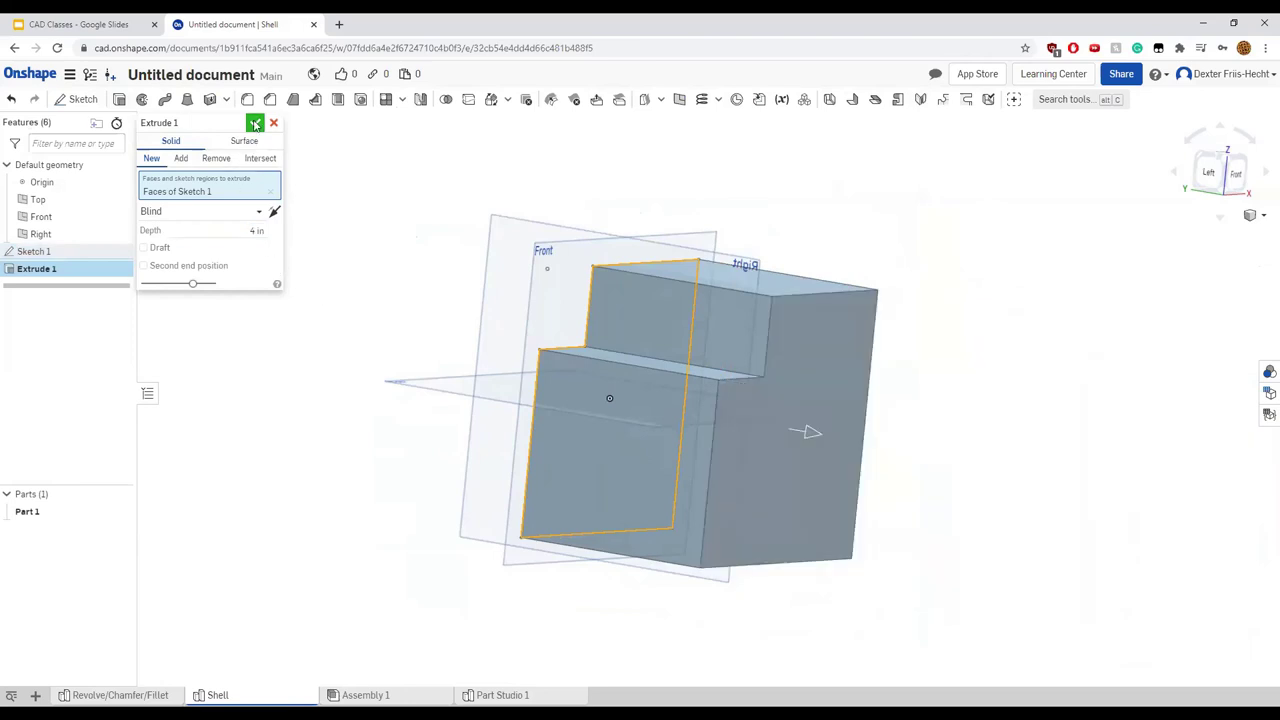
Set up a shell on the extruded block with the notched front face removed and a 0.1 in thickness
key(shift+1)
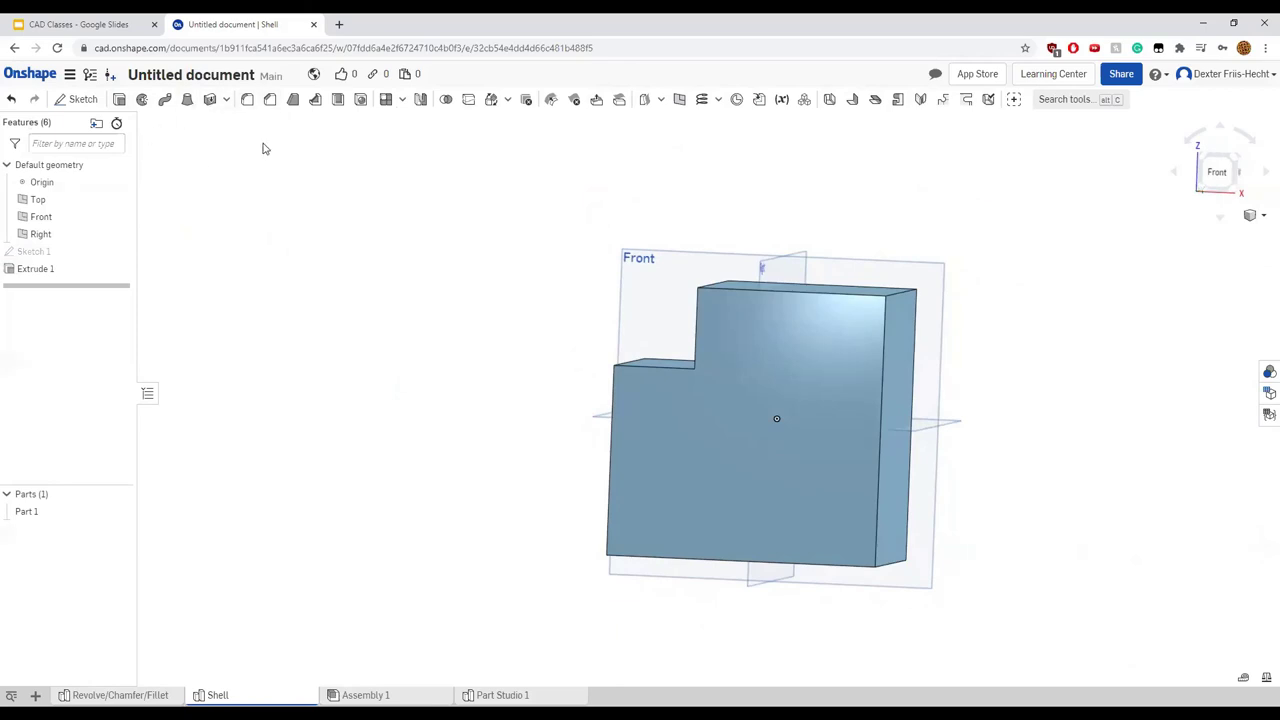
click(338, 99)
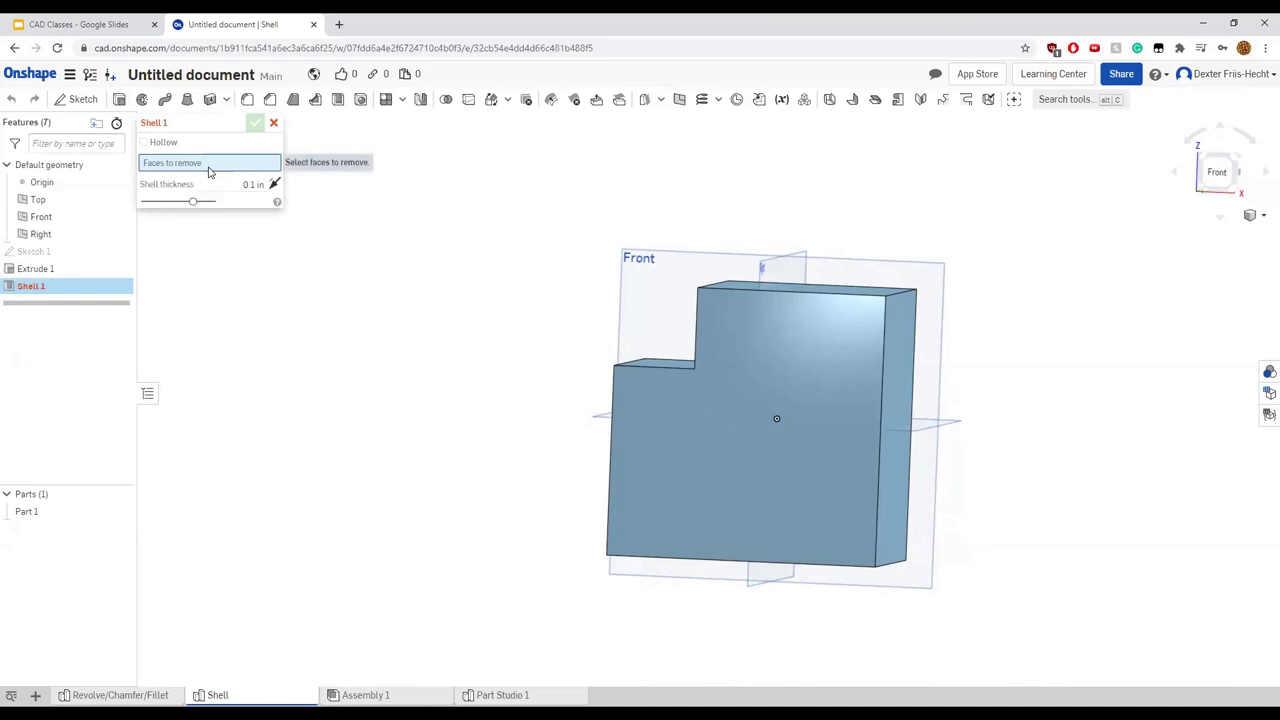
right_drag(392, 287, 578, 402)
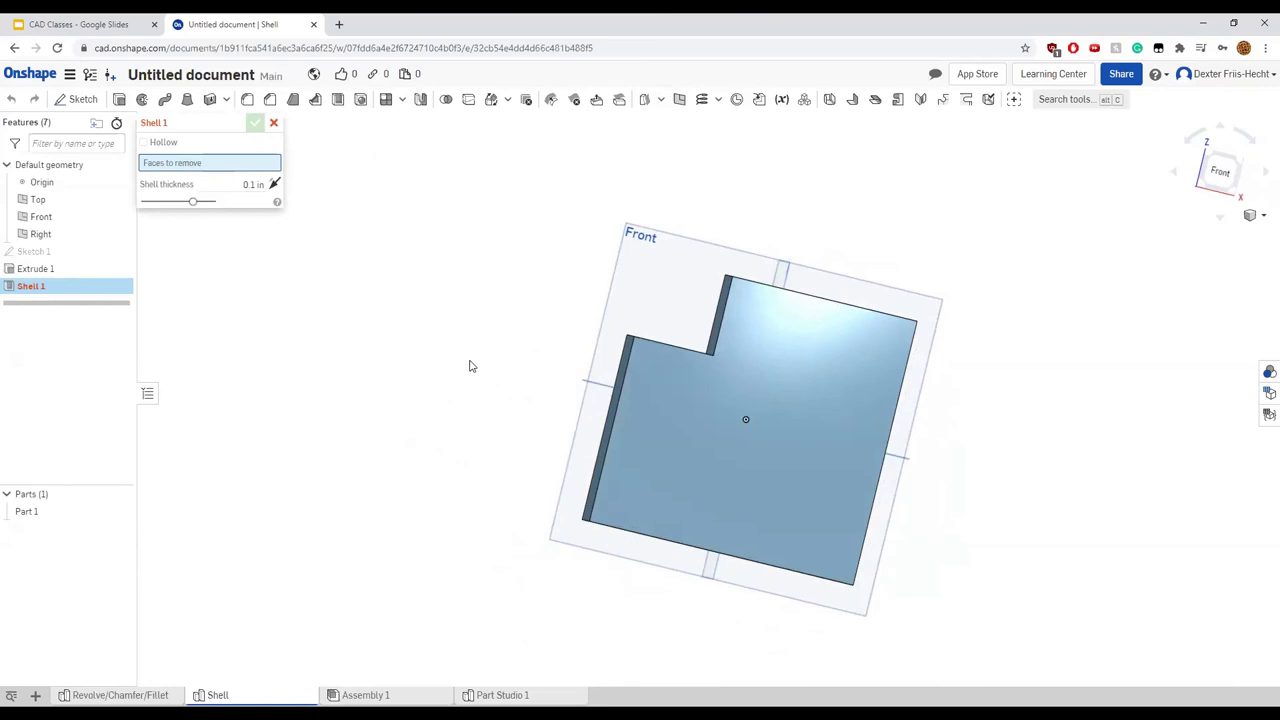
right_drag(473, 373, 543, 399)
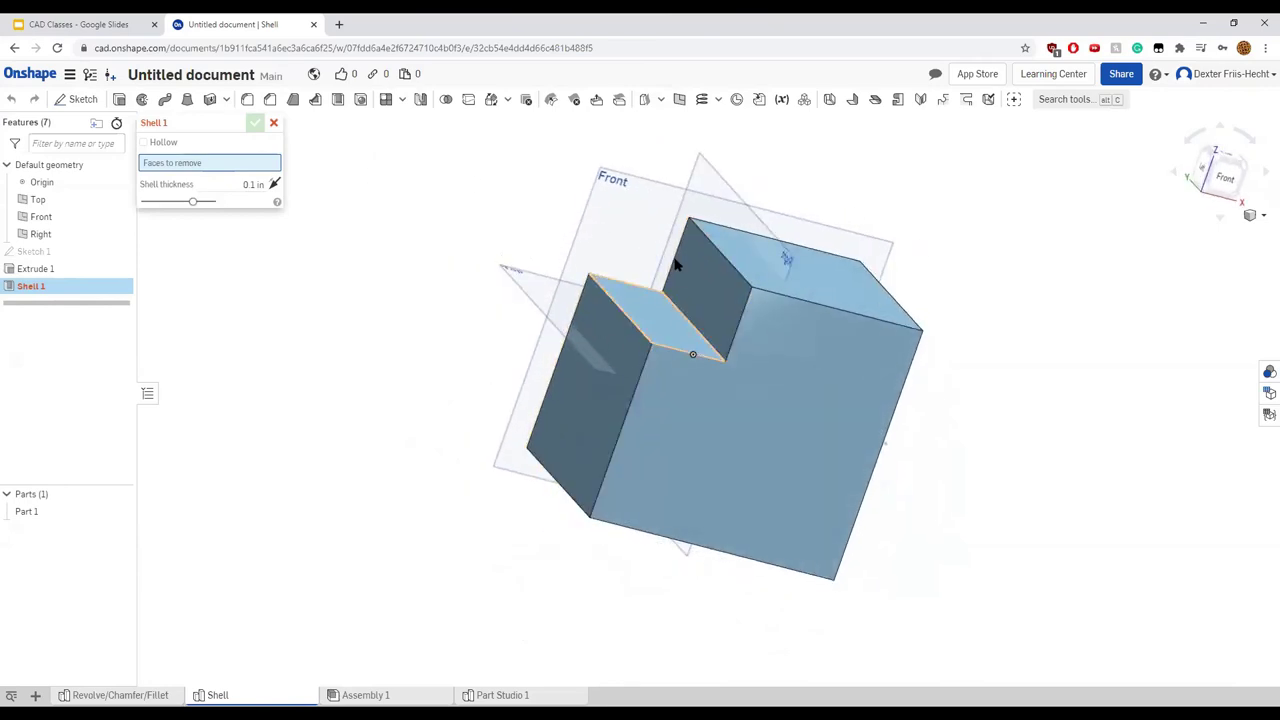
right_drag(1023, 457, 1003, 431)
key(n)
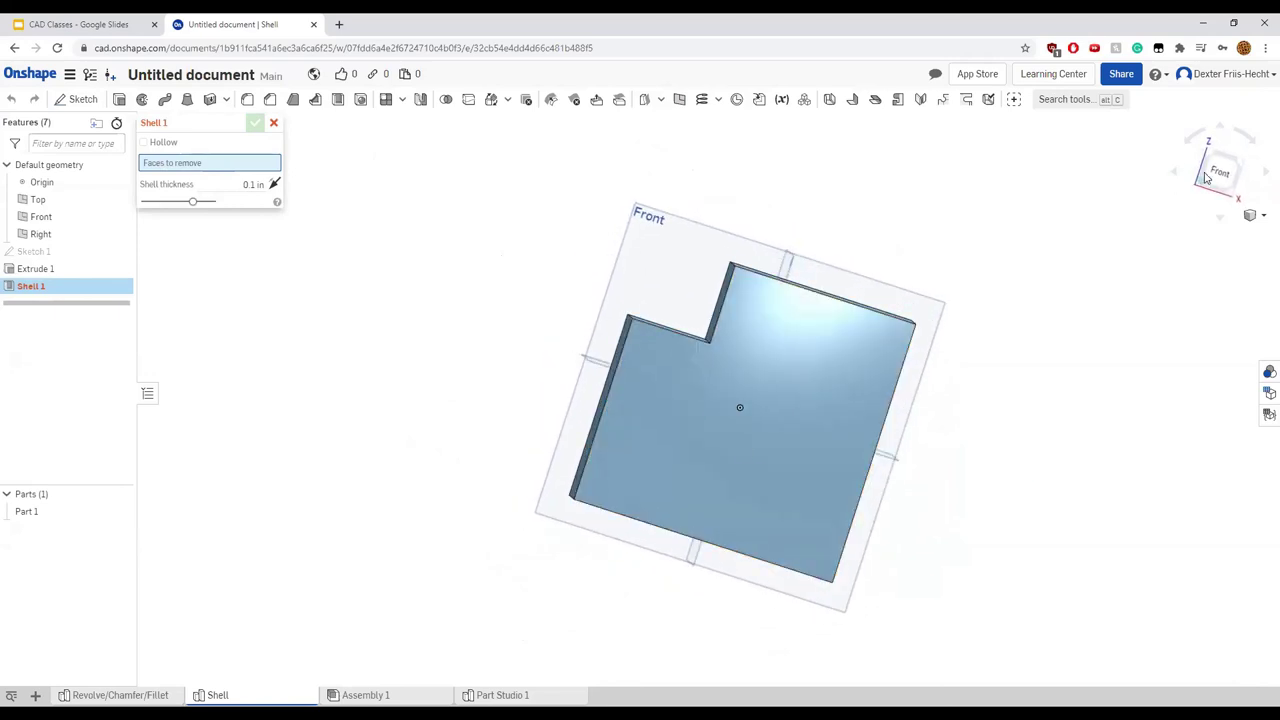
click(795, 347)
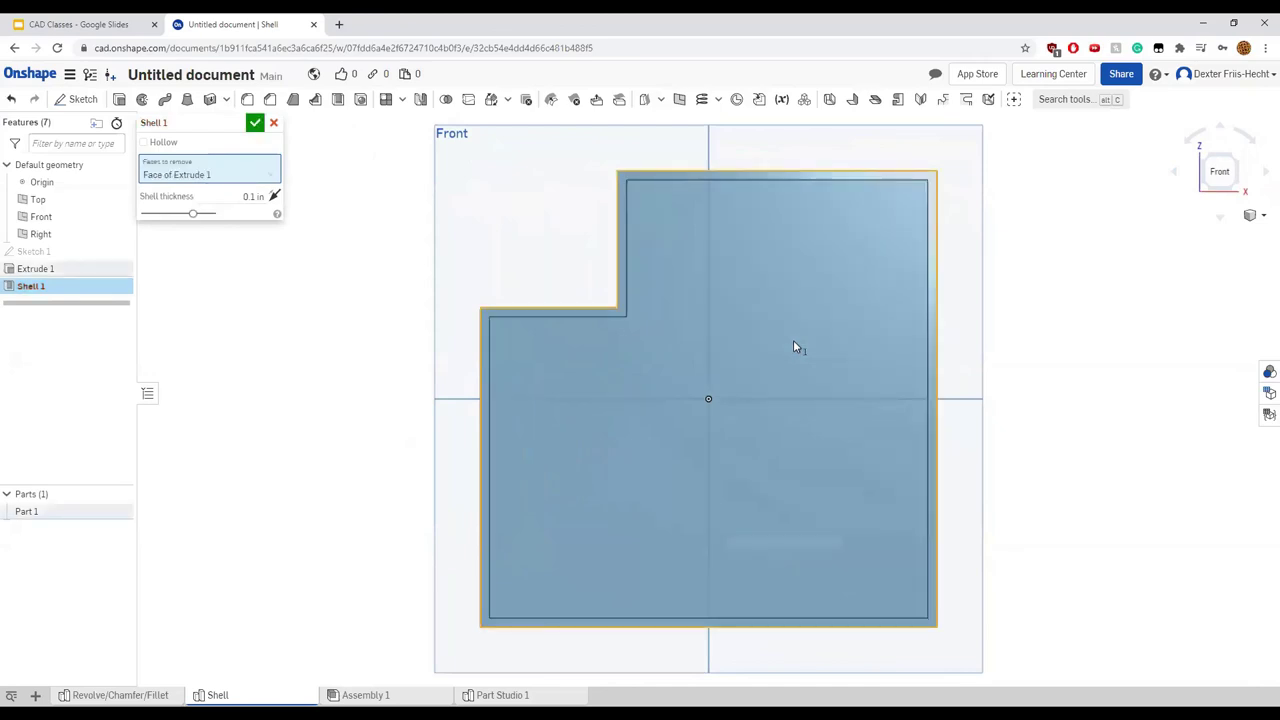
scroll(400, 366, up, 1)
scroll(400, 366, down, 3)
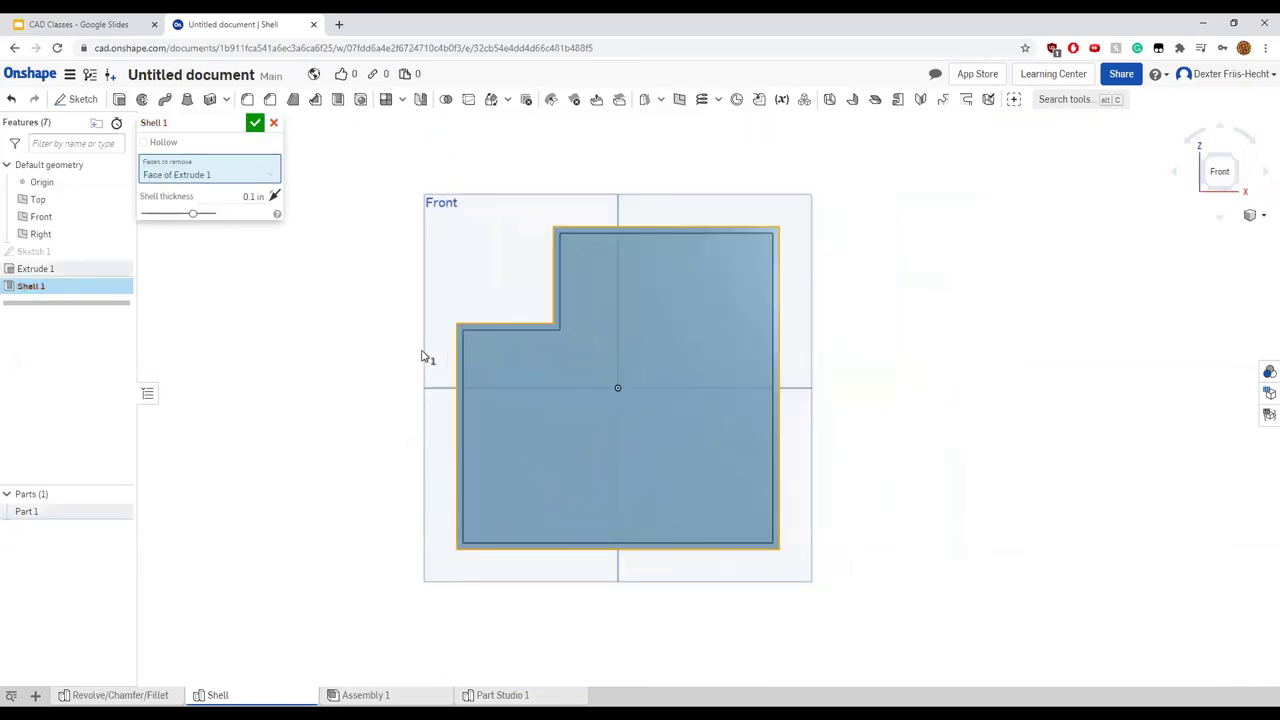
right_drag(397, 357, 785, 322)
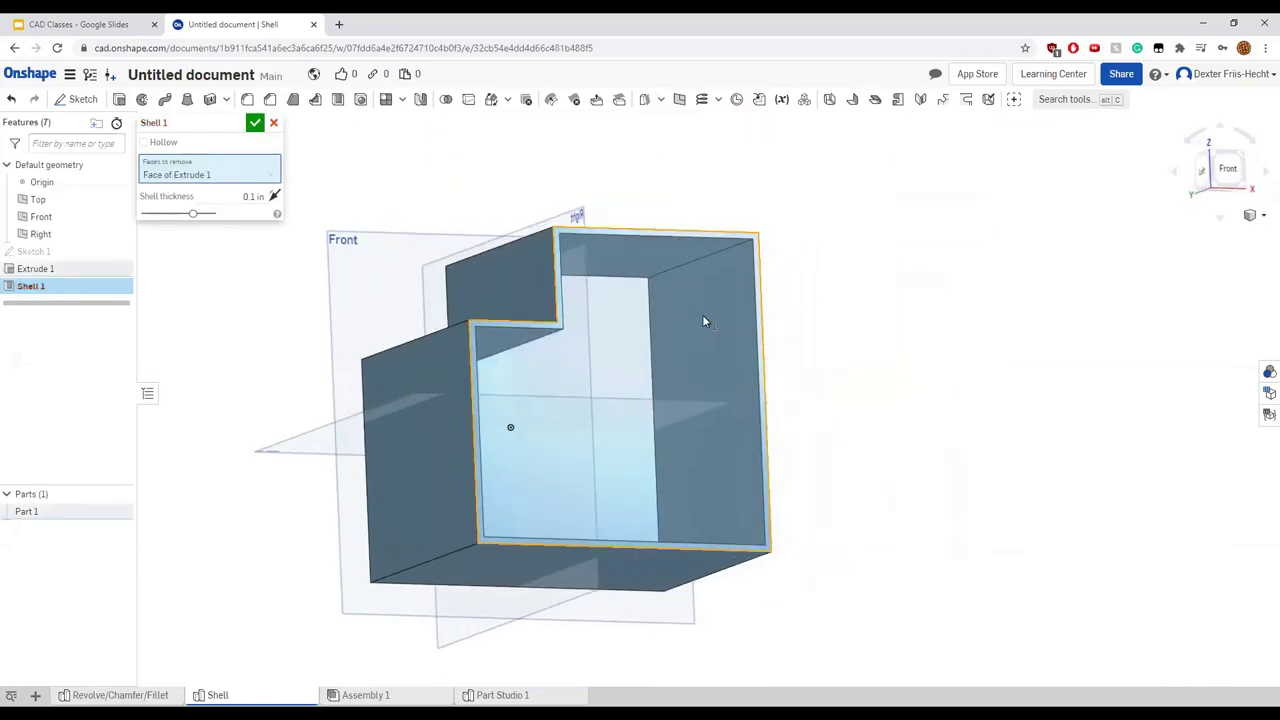
right_drag(762, 366, 653, 352)
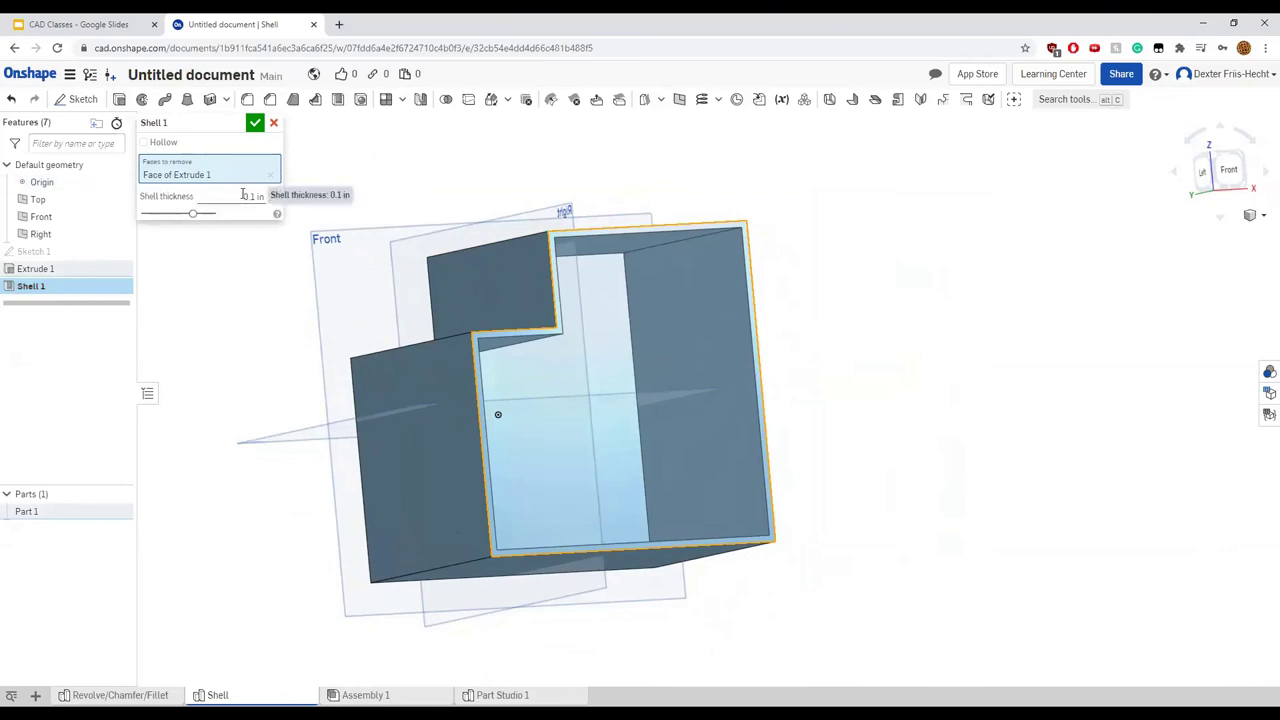
scroll(555, 272, up, 3)
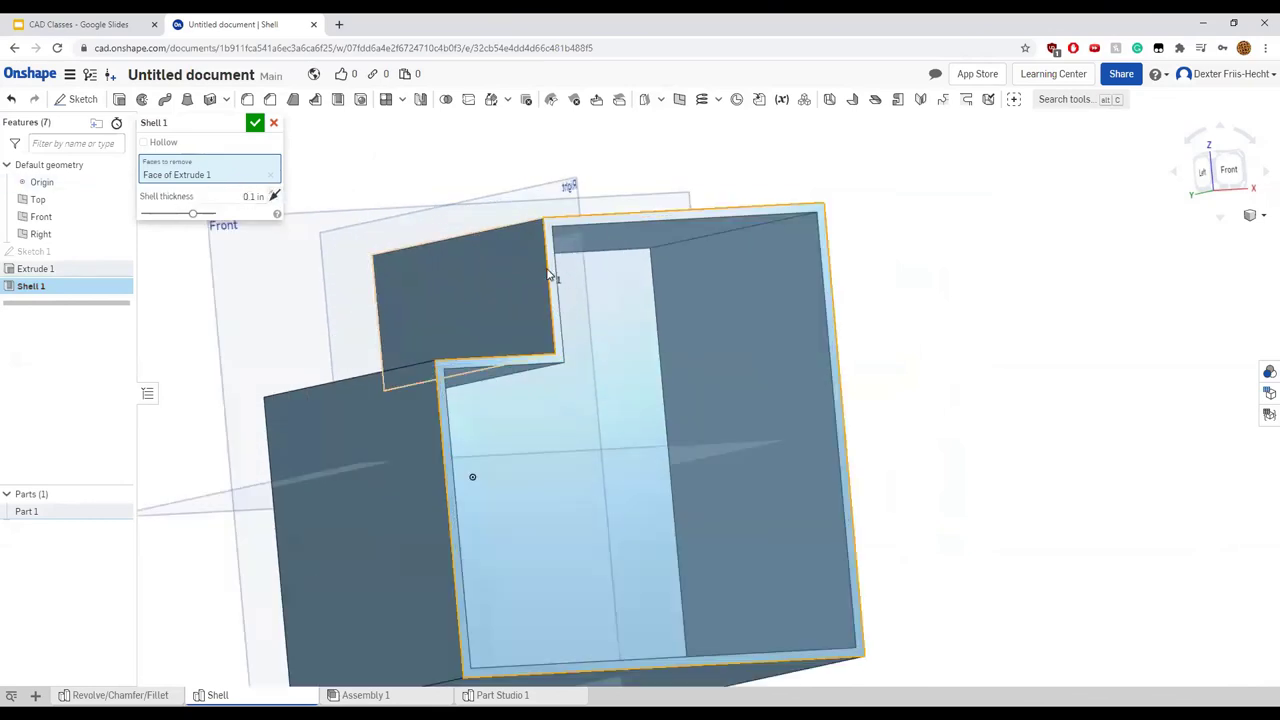
scroll(589, 417, down, 3)
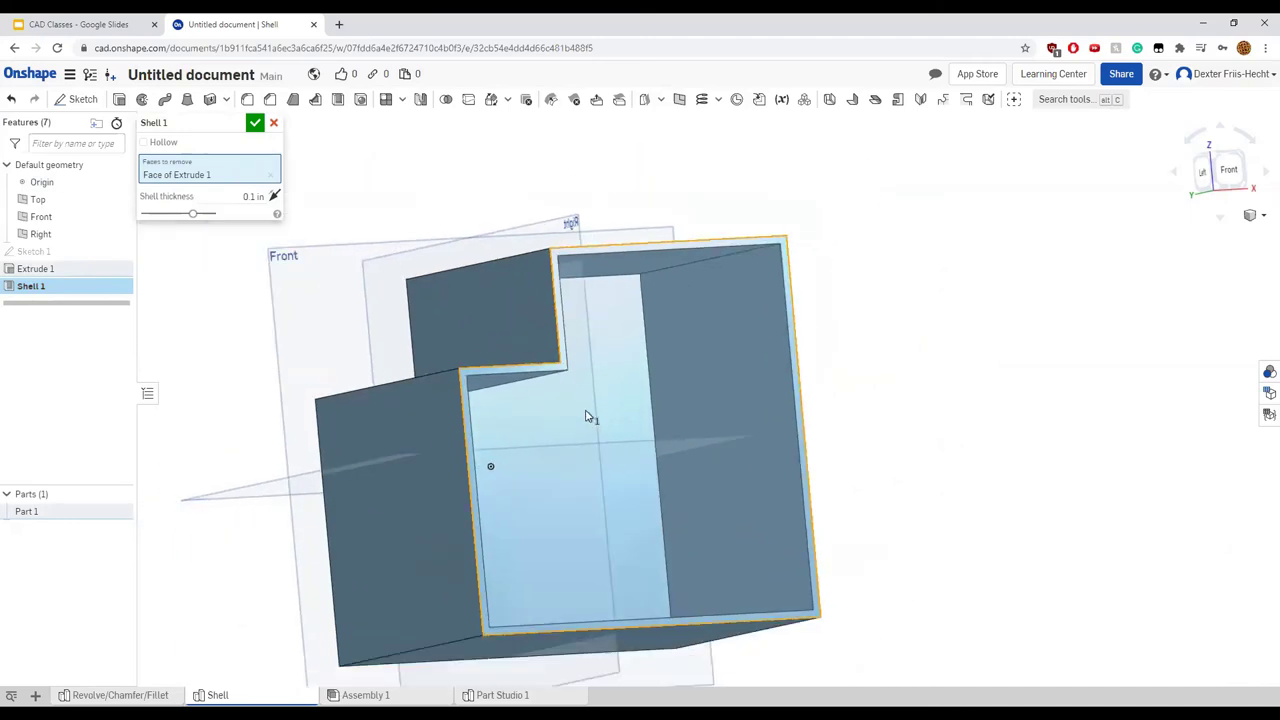
Try a shell thickness of 0.5 in, and set it back to 0.1 in
click(253, 197)
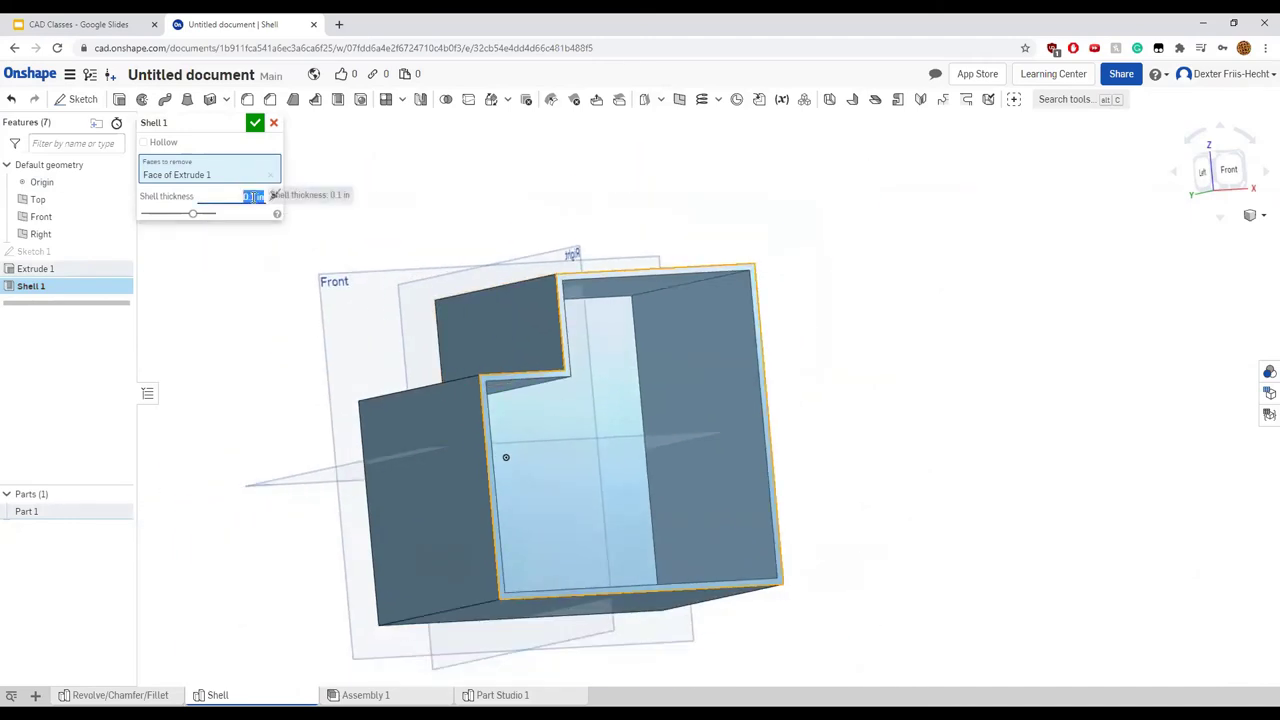
text(0.5)
key(Return)
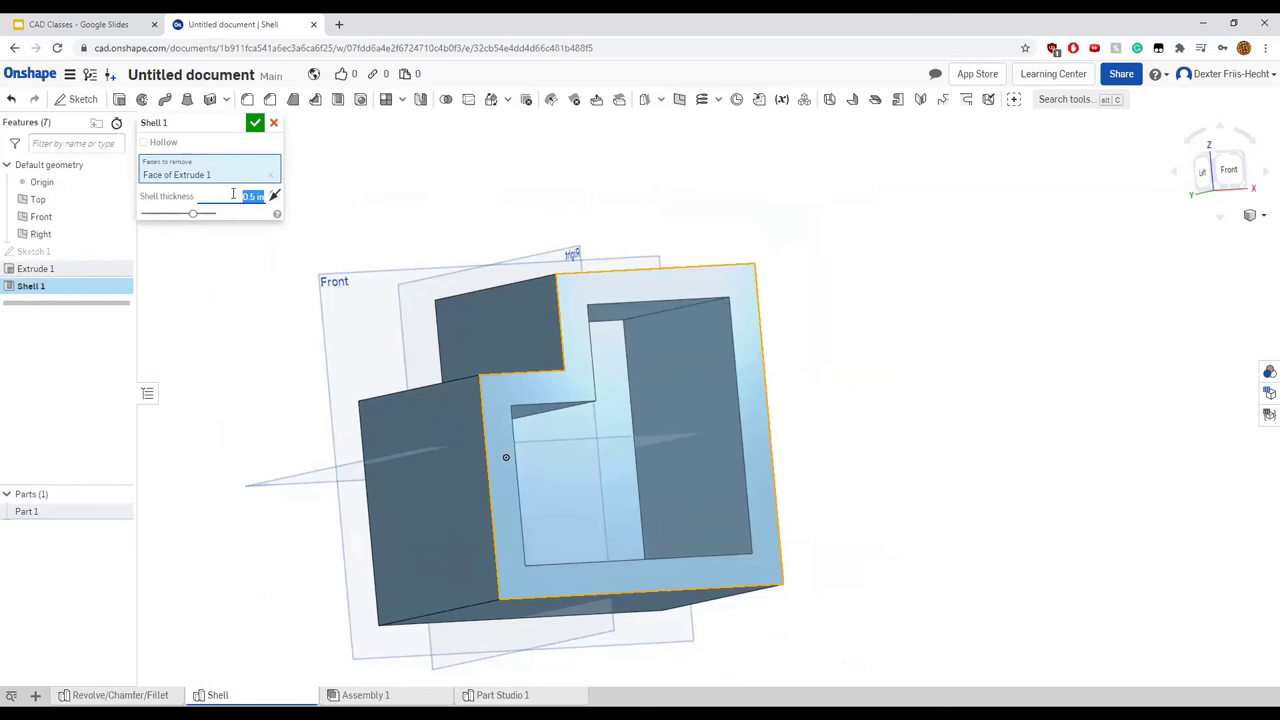
text(0.1)
key(Return)
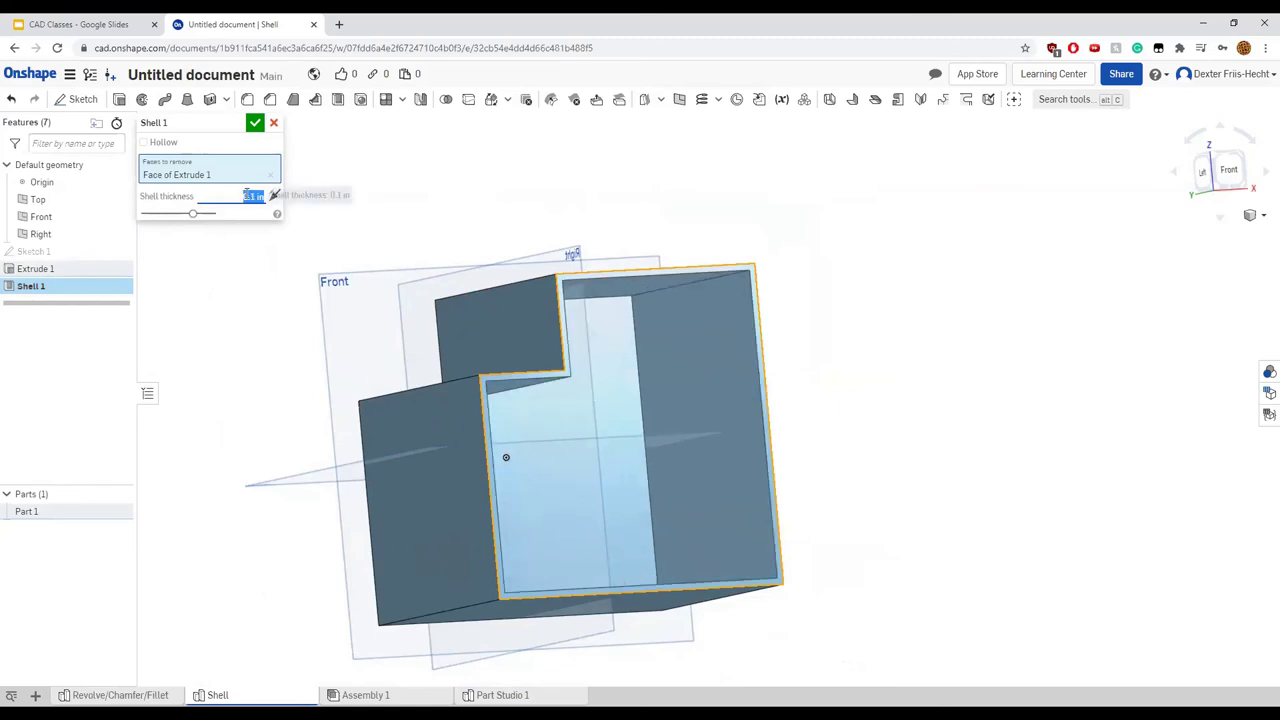
Try the opposite shell direction with the walls added outside the block, and switch back to inward walls
key(shift+1)
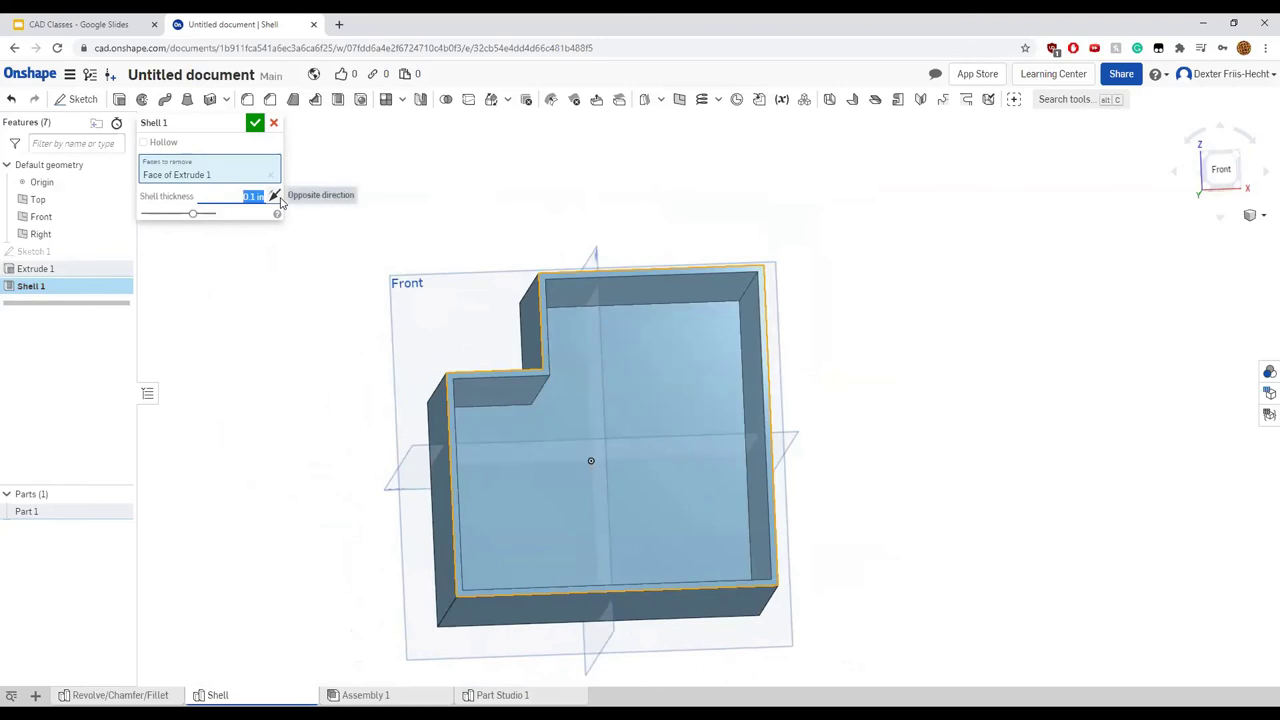
click(278, 199)
click(276, 197)
click(276, 197)
click(276, 197)
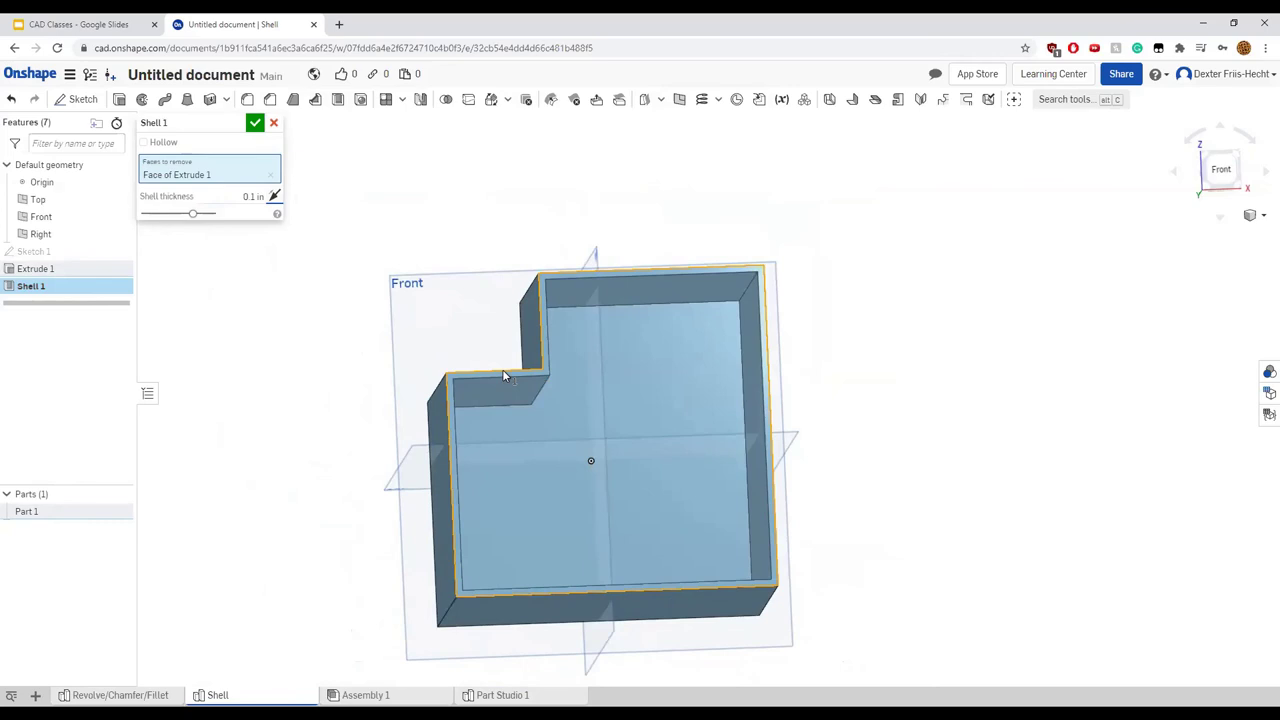
click(275, 199)
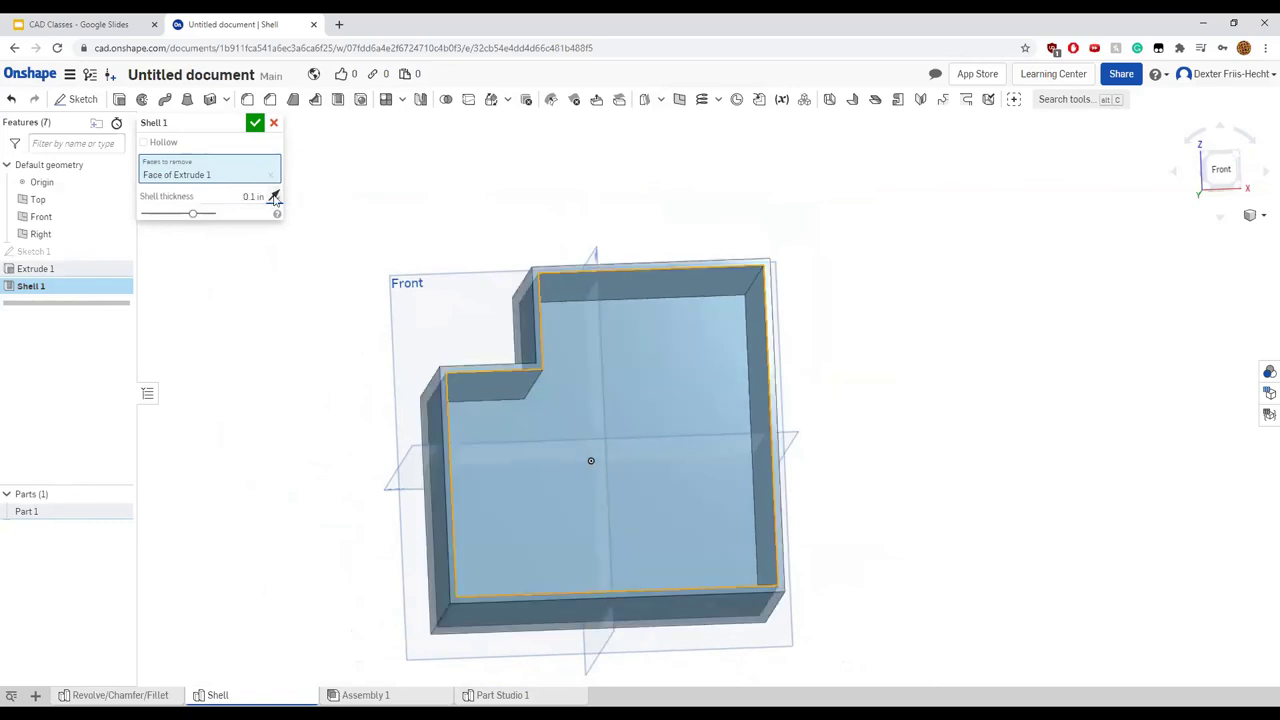
click(275, 198)
click(275, 198)
click(275, 198)
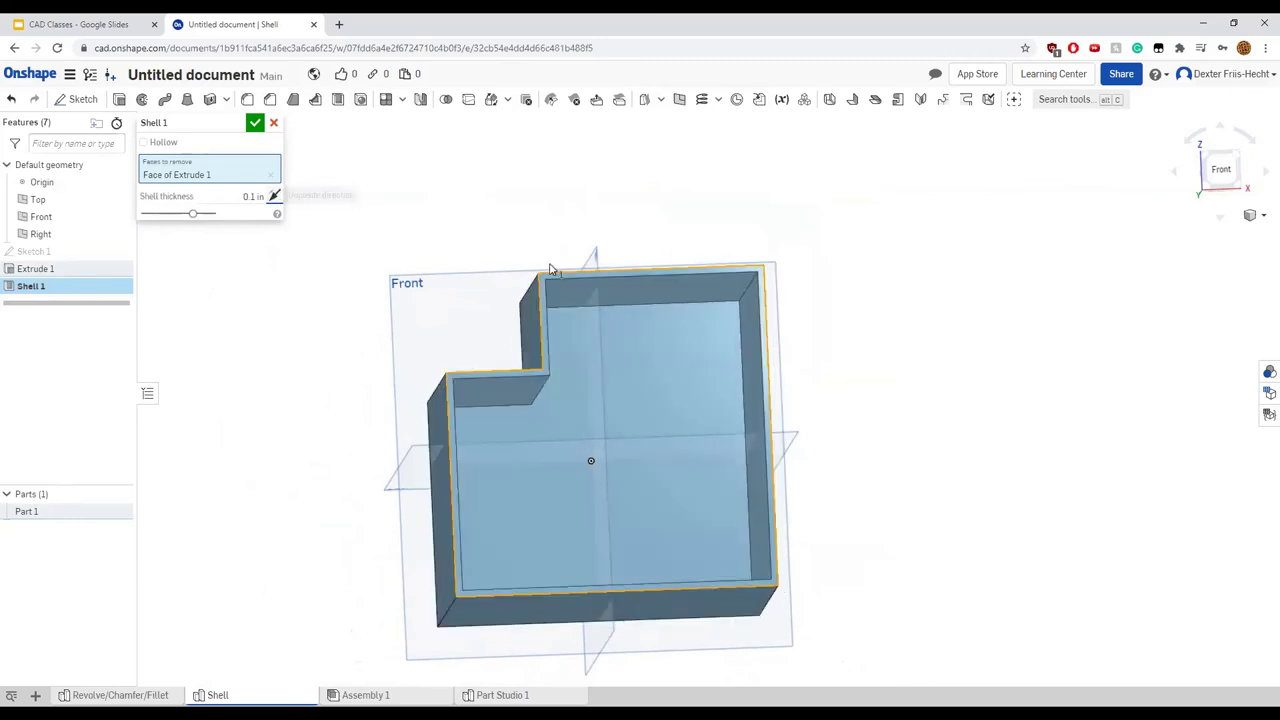
Complete the shell feature with its walls inside the block
mouse_move(790, 416)
right_down()
mouse_move(826, 429)
mouse_move(800, 430)
right_up()
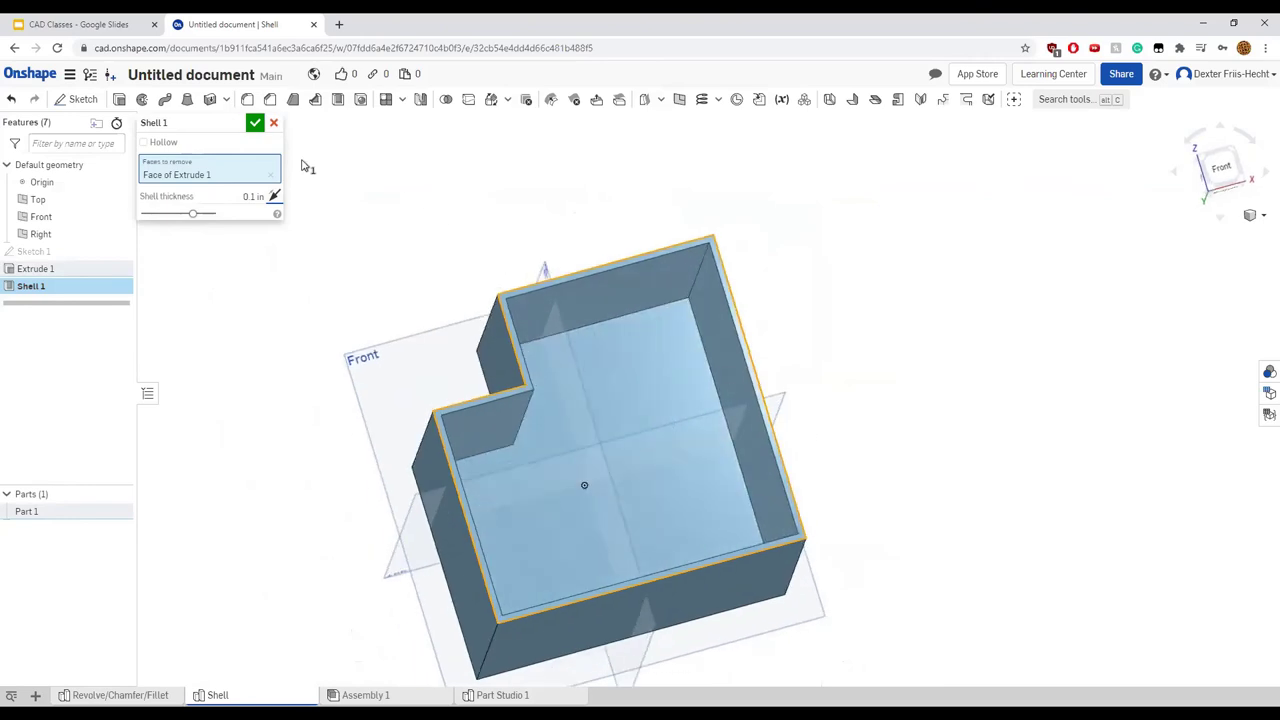
click(255, 122)
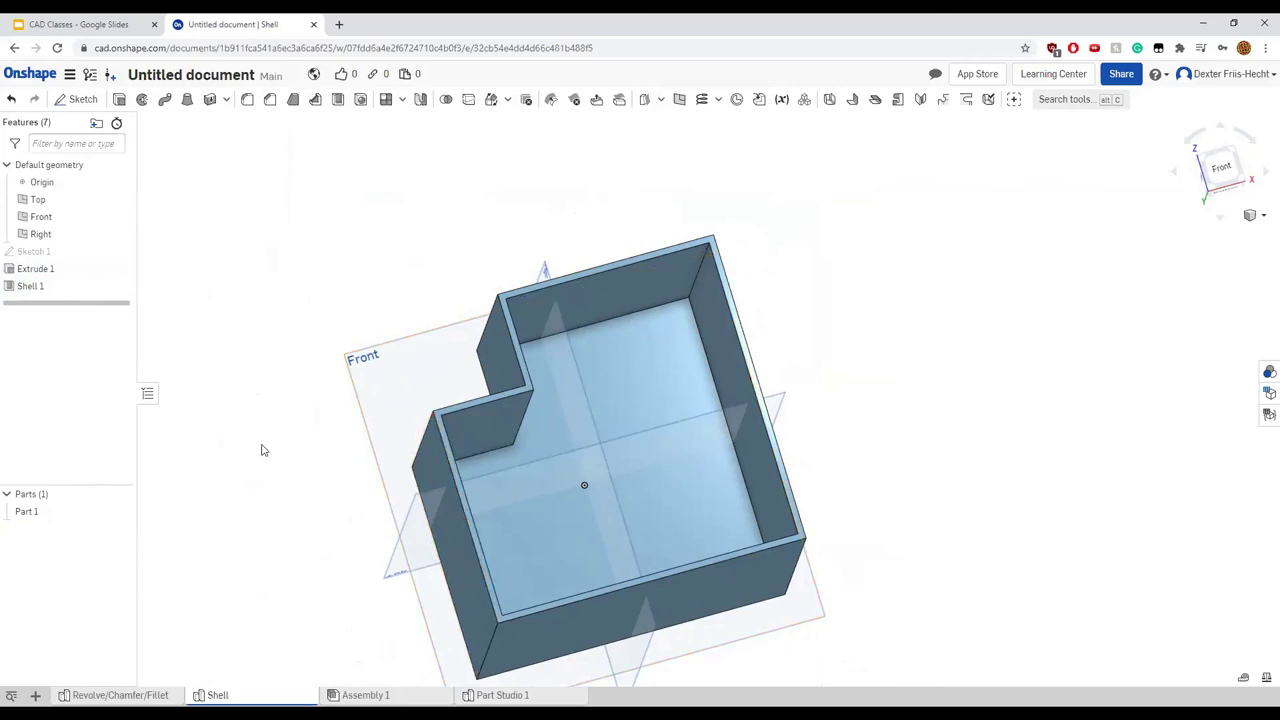
scroll(340, 415, down, 3)
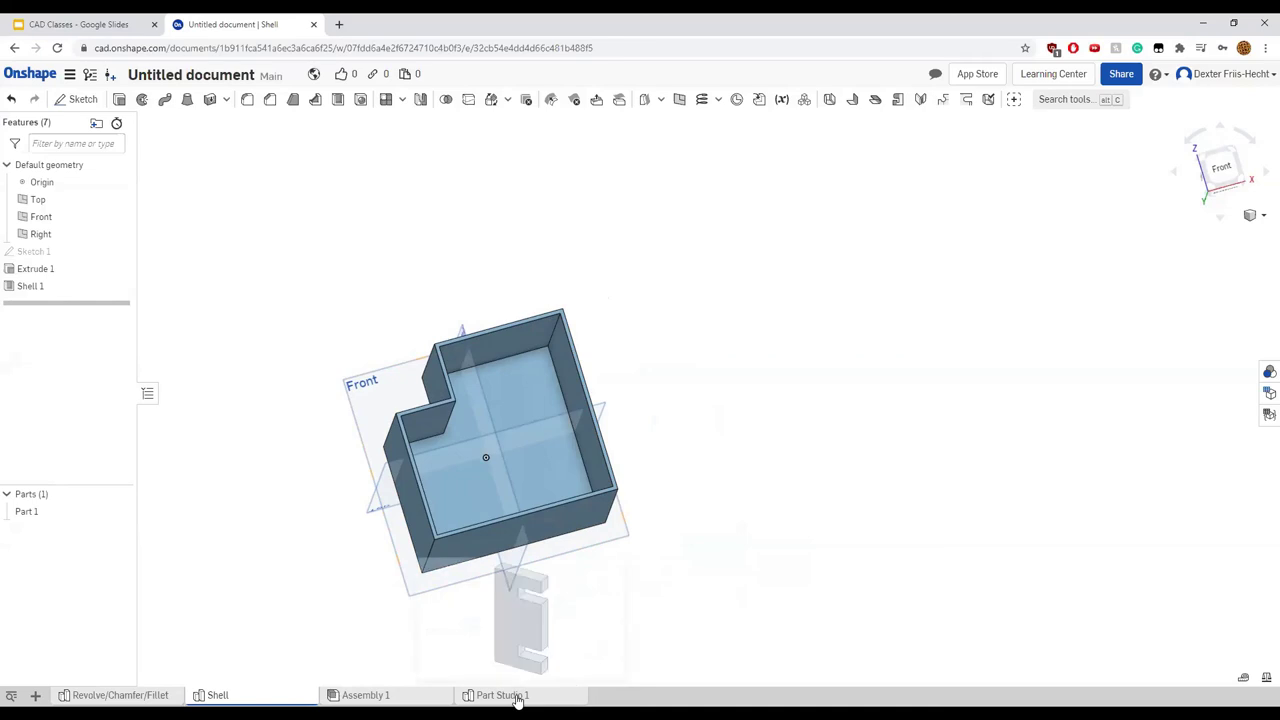
click(380, 695)
click(254, 699)
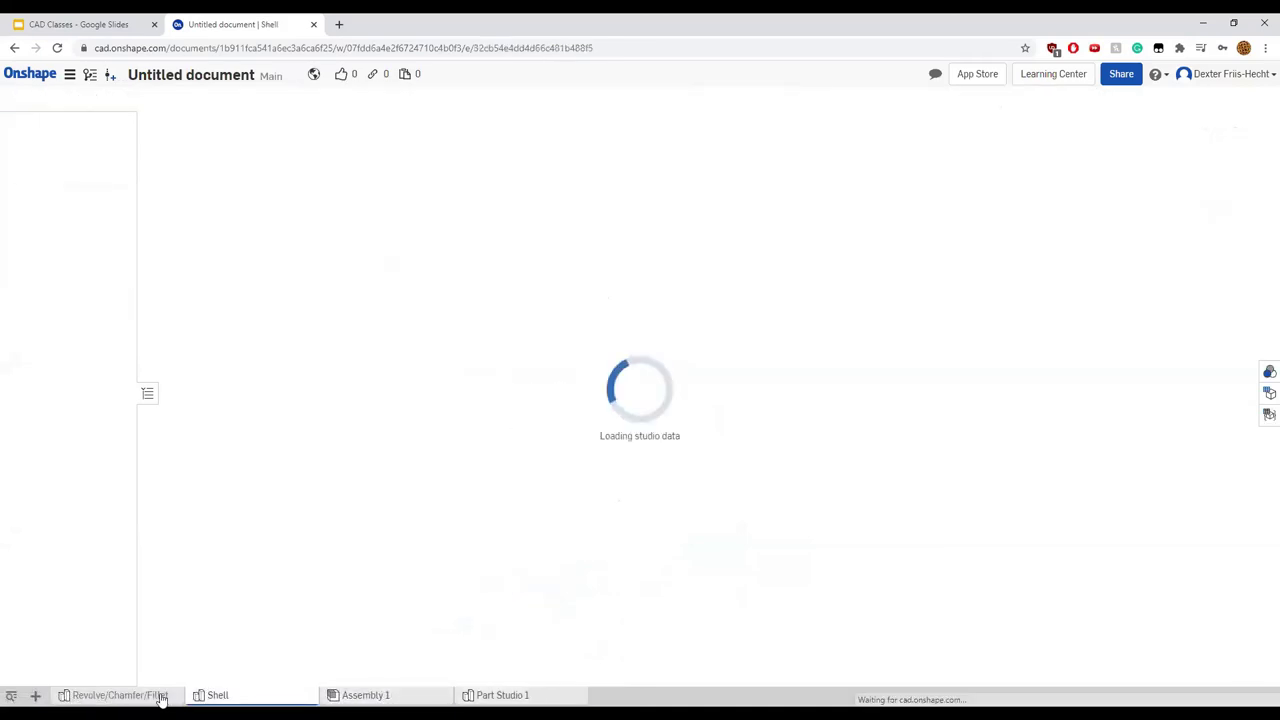
click(140, 694)
click(243, 693)
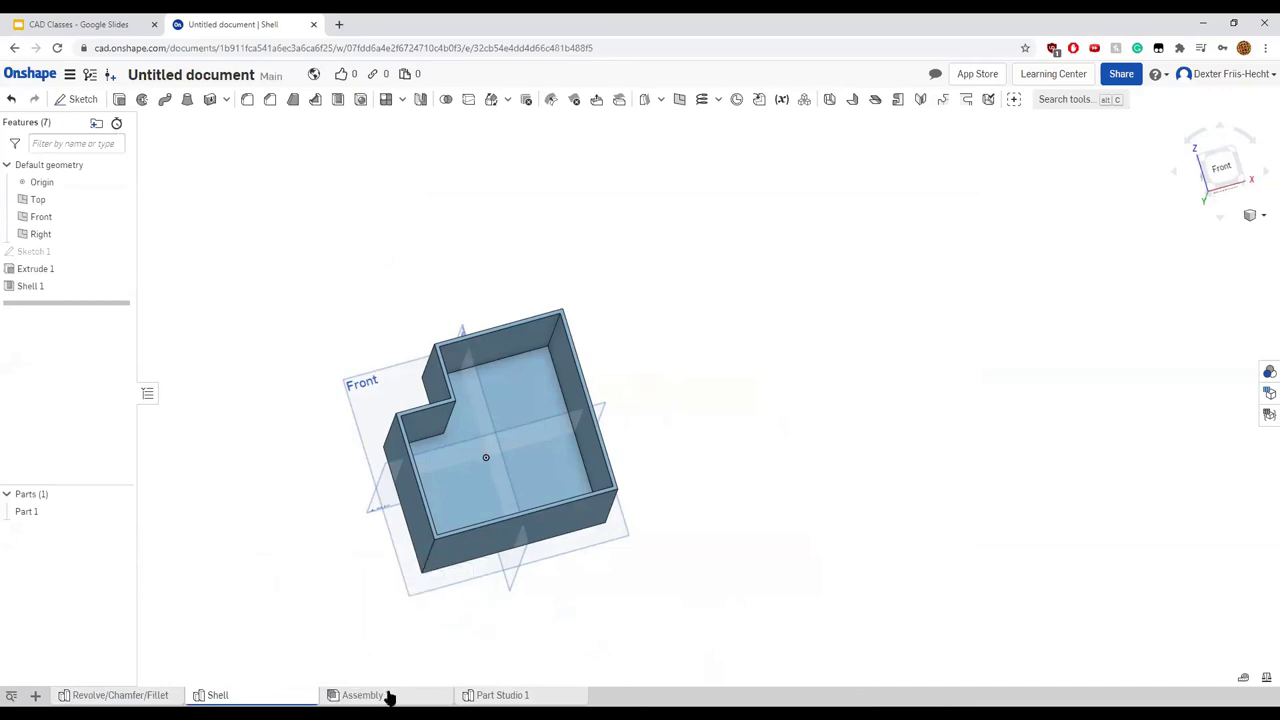
Create a new assembly in the document
click(35, 695)
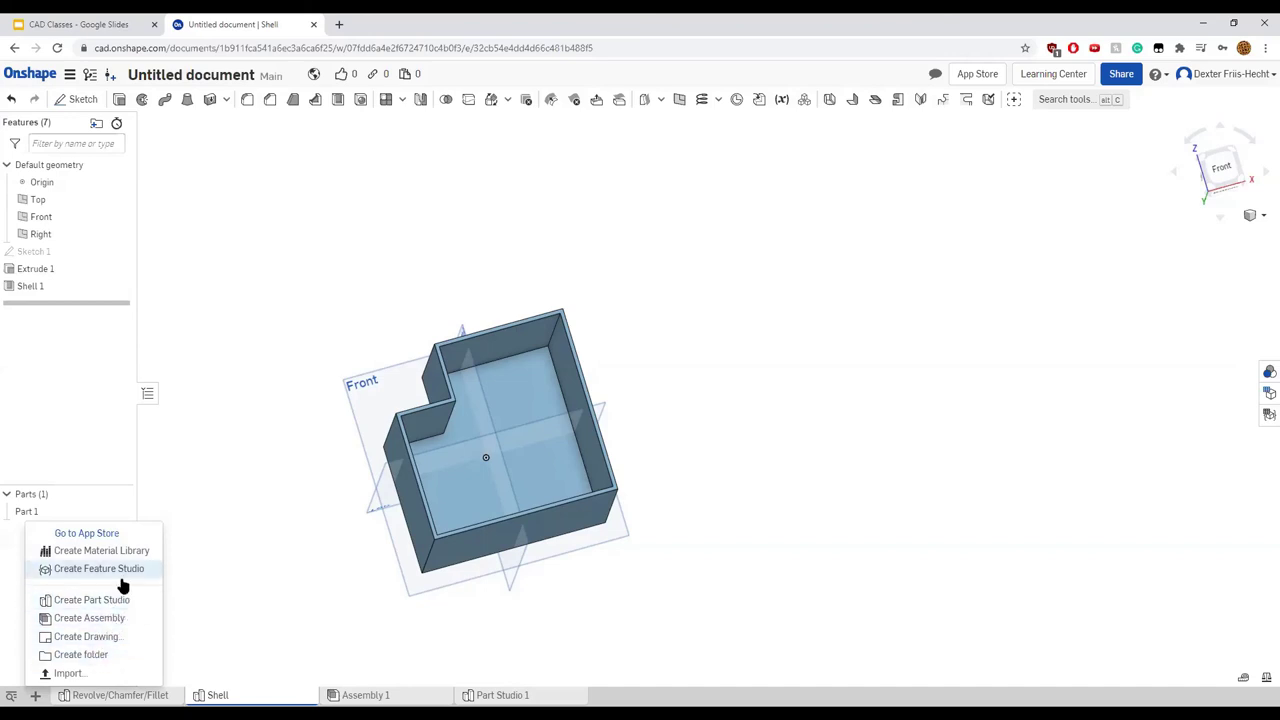
click(88, 618)
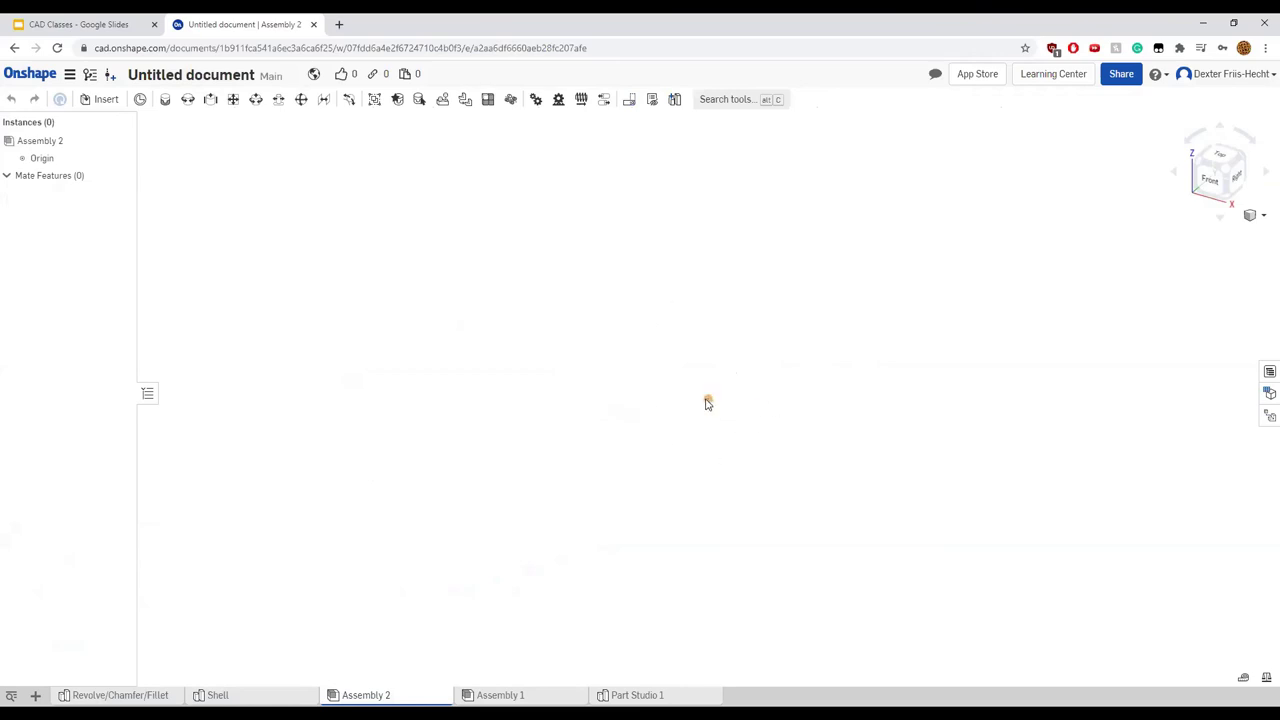
Return to the Shell studio and examine the shelled block and its reference planes from several sides
click(241, 695)
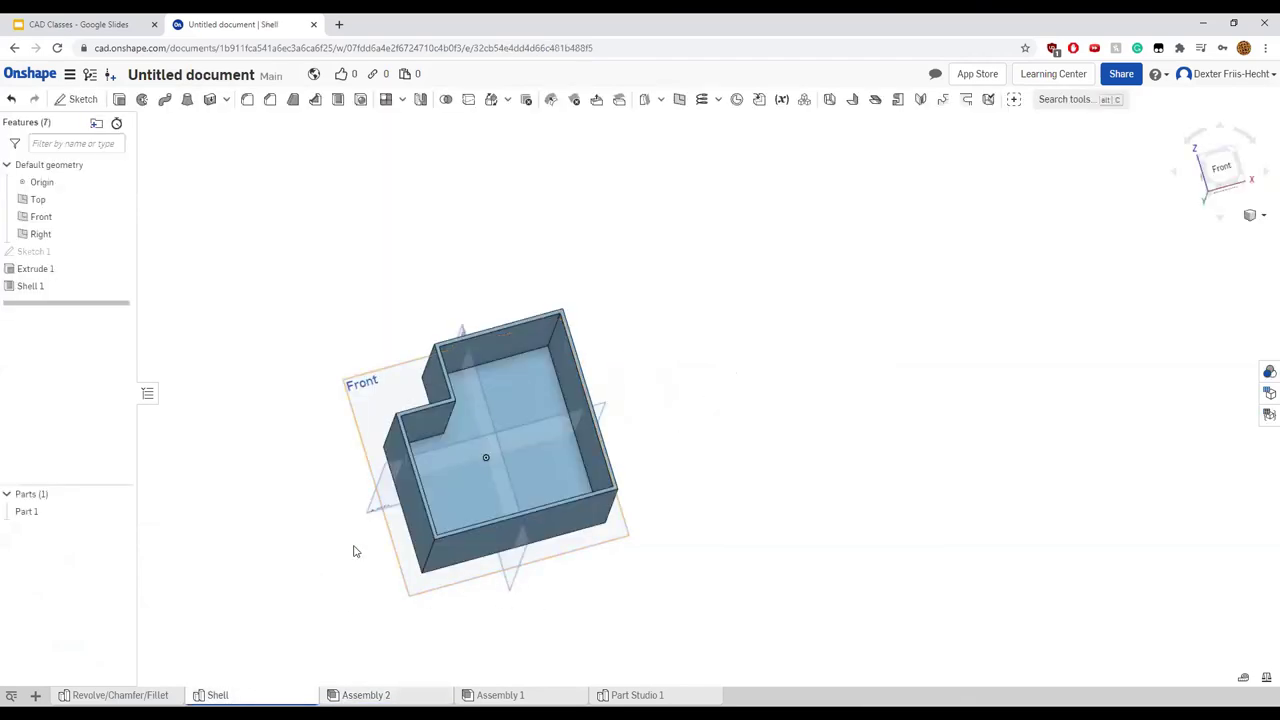
right_drag(353, 551, 369, 574)
click(308, 425)
right_drag(308, 425, 393, 400)
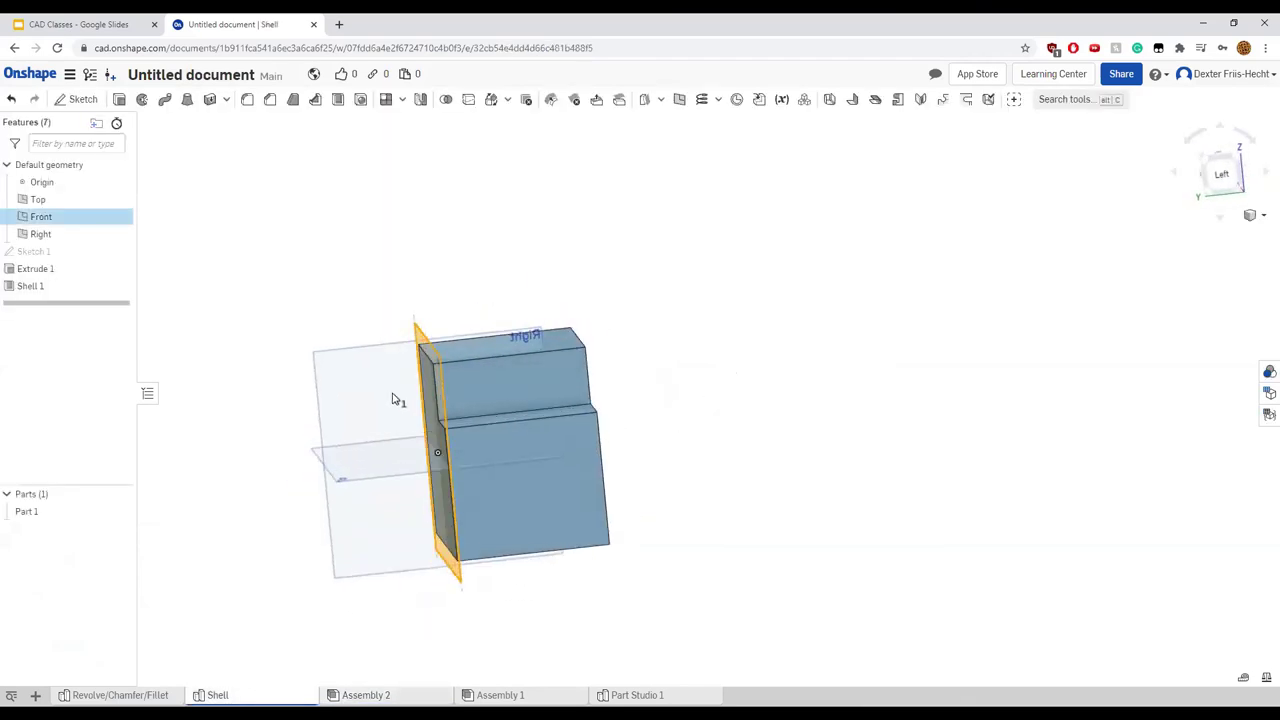
click(393, 400)
right_drag(254, 449, 337, 500)
click(380, 506)
click(388, 567)
right_drag(388, 567, 407, 668)
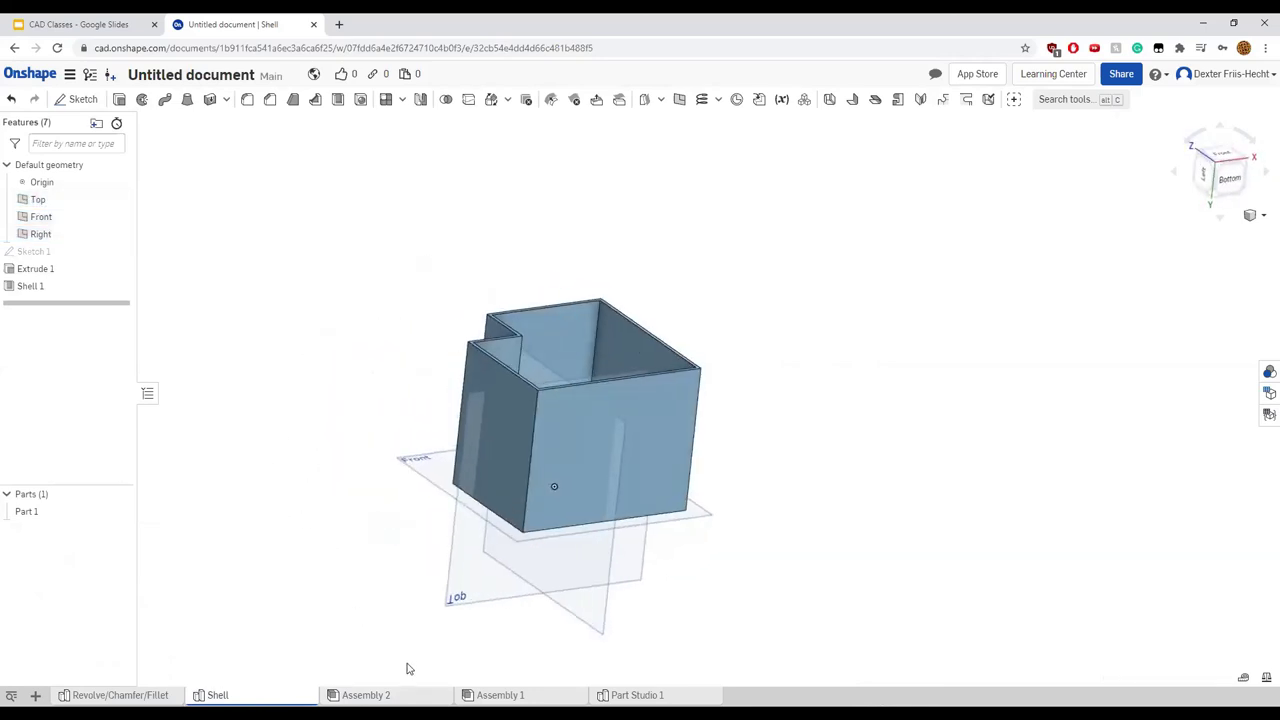
Switch to Assembly 2 and start inserting parts and assemblies
click(418, 695)
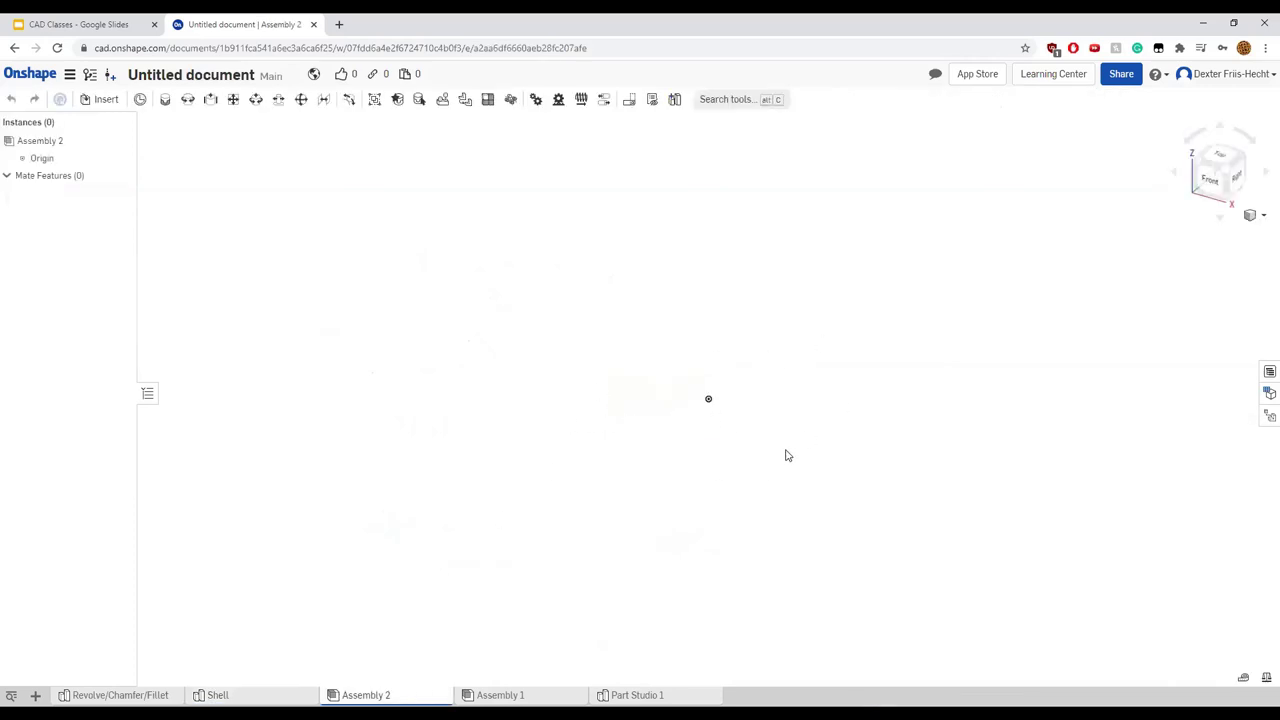
right_click(549, 358)
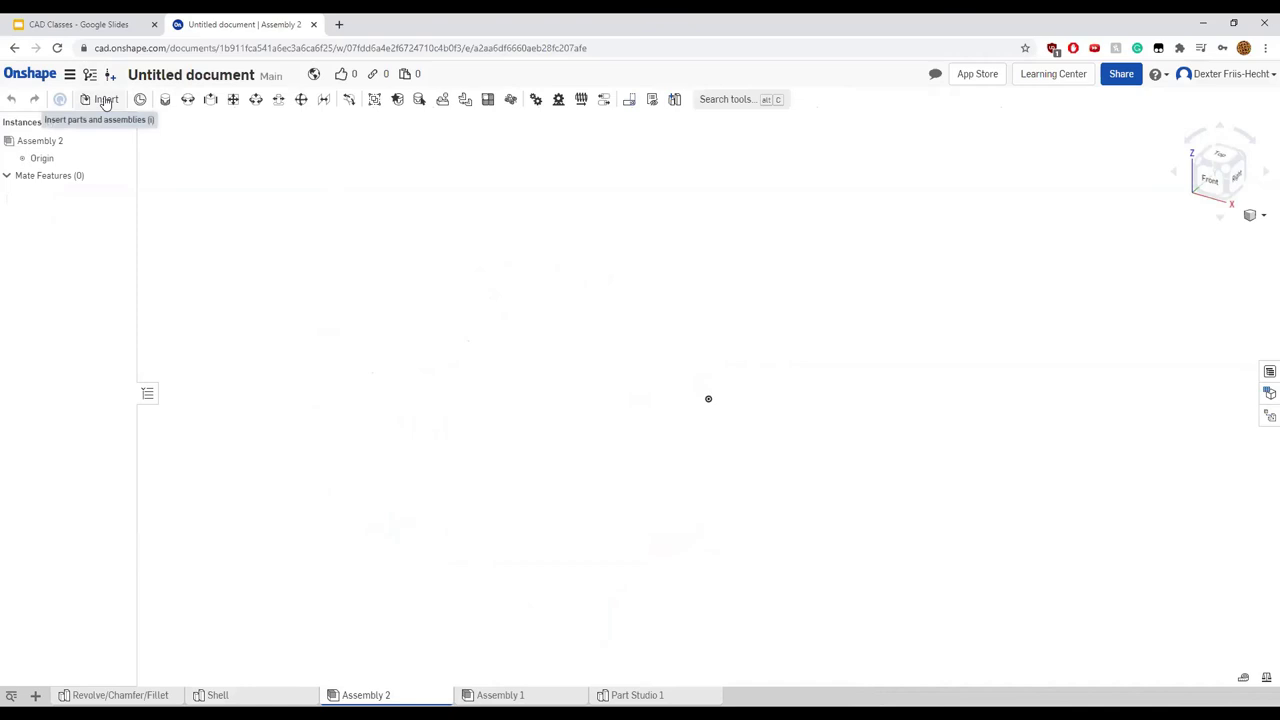
click(105, 100)
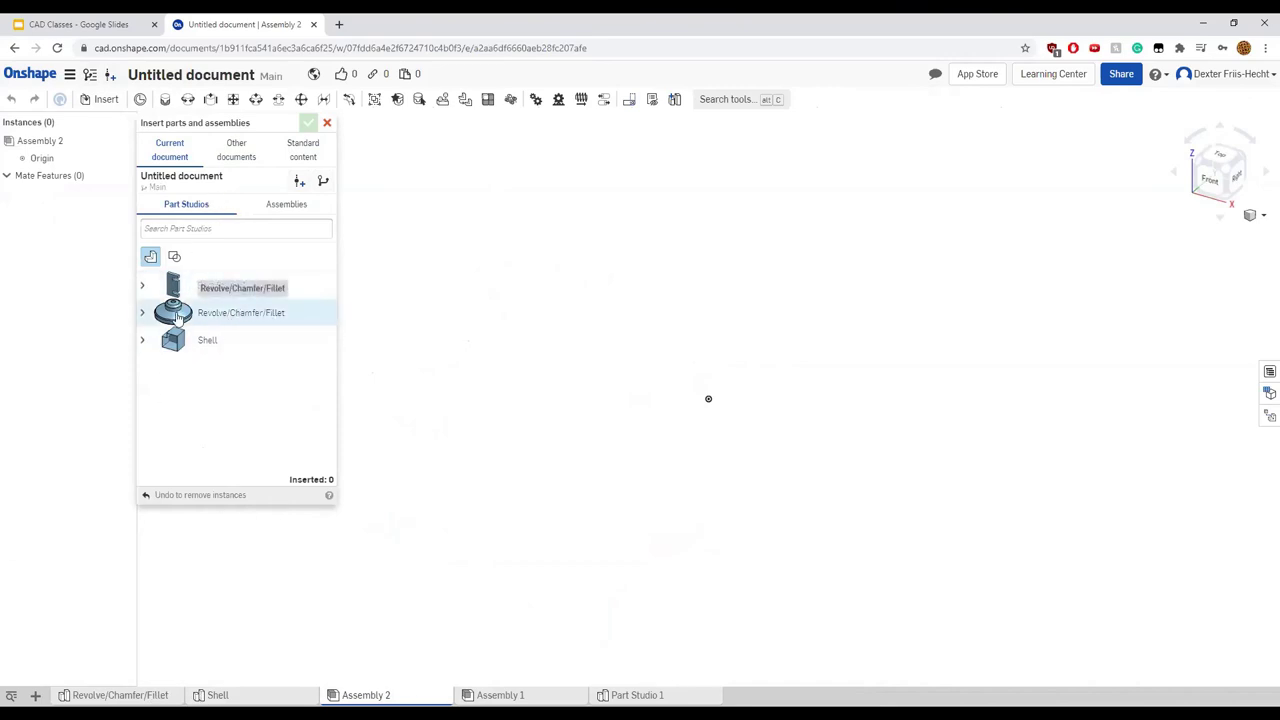
Examine which parts the Revolve/Chamfer/Fillet and Shell studios offer for insertion
click(143, 314)
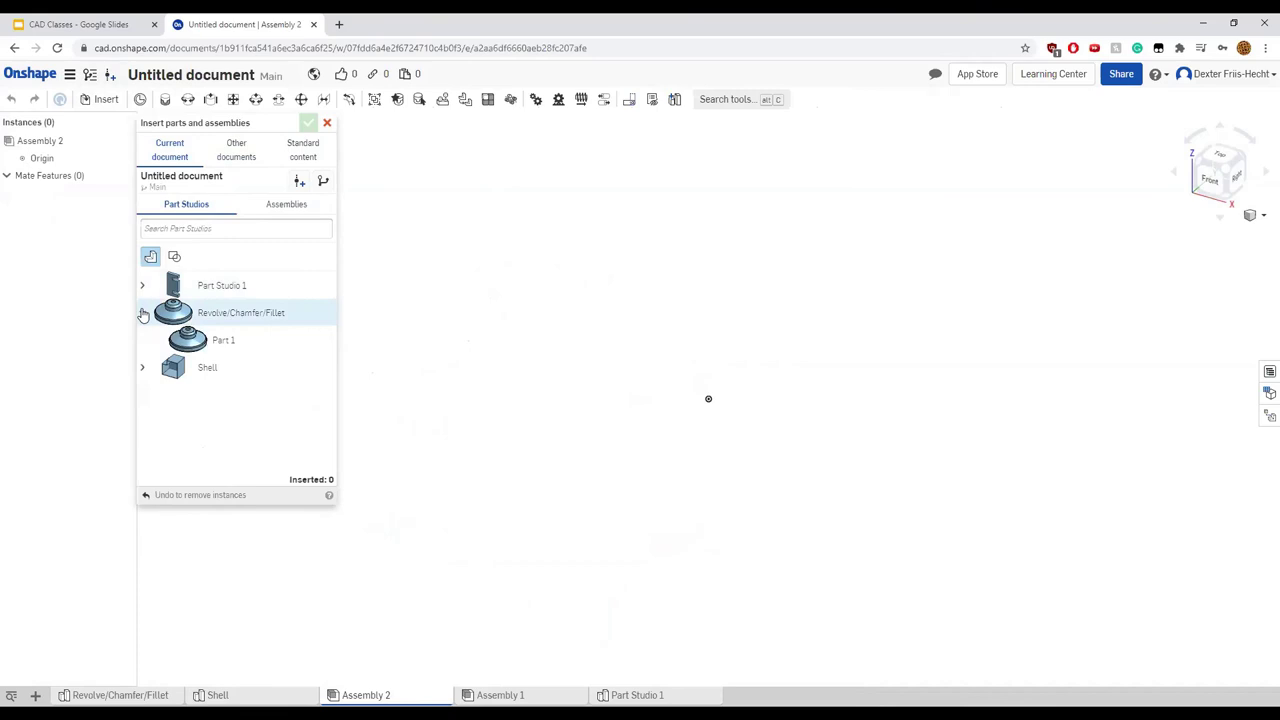
click(143, 370)
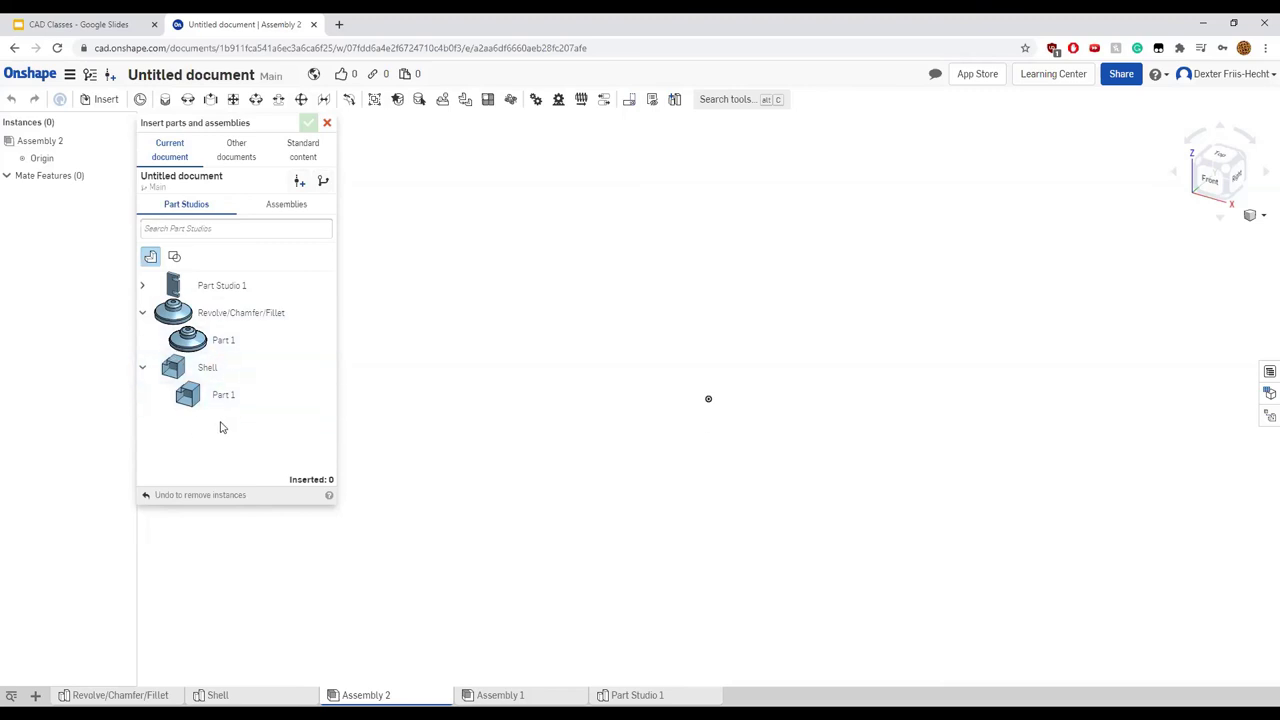
click(142, 367)
click(142, 312)
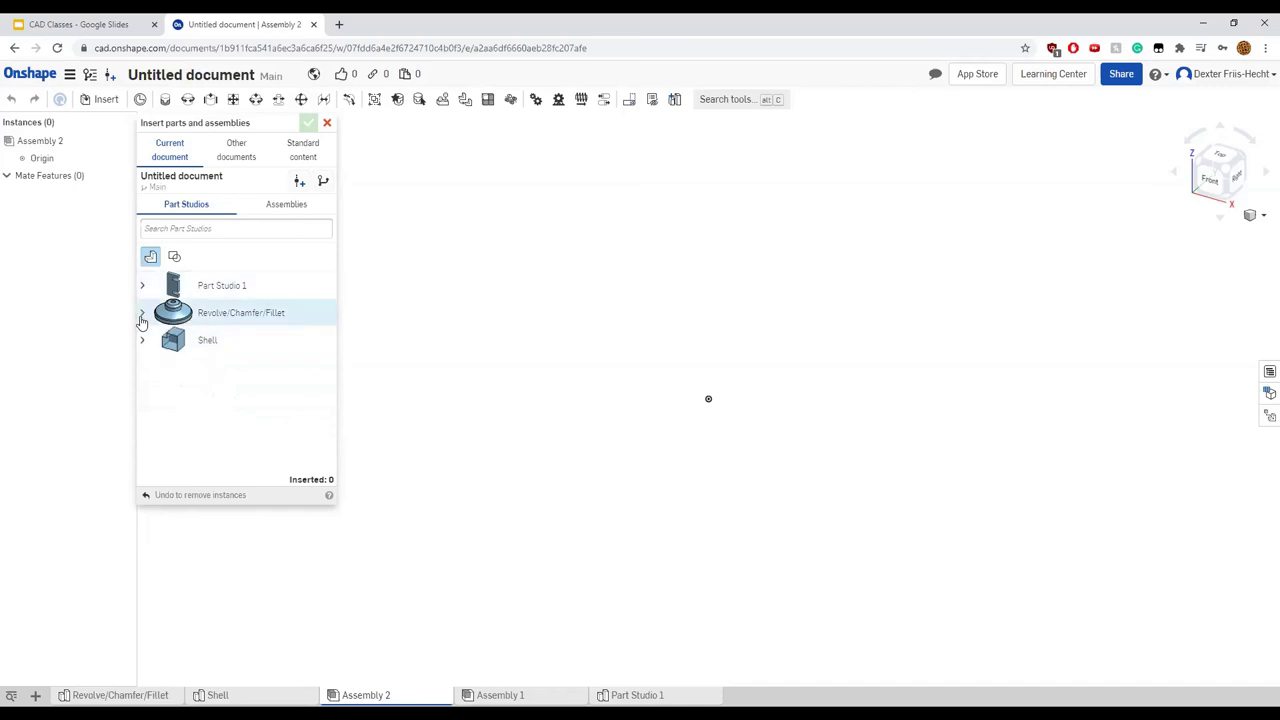
Look at the insertable sketches of the Revolve/Chamfer/Fillet studio and at the document's insertable assemblies, leaving sketches excluded from the list
click(174, 257)
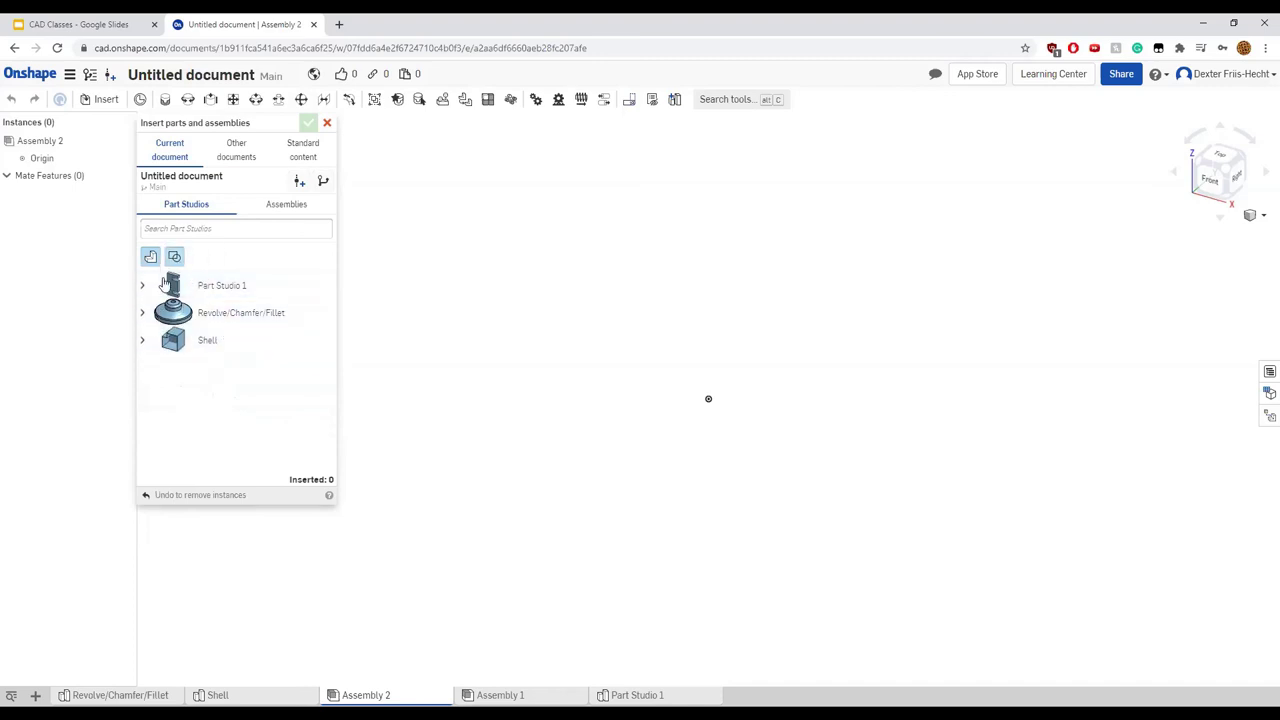
click(142, 313)
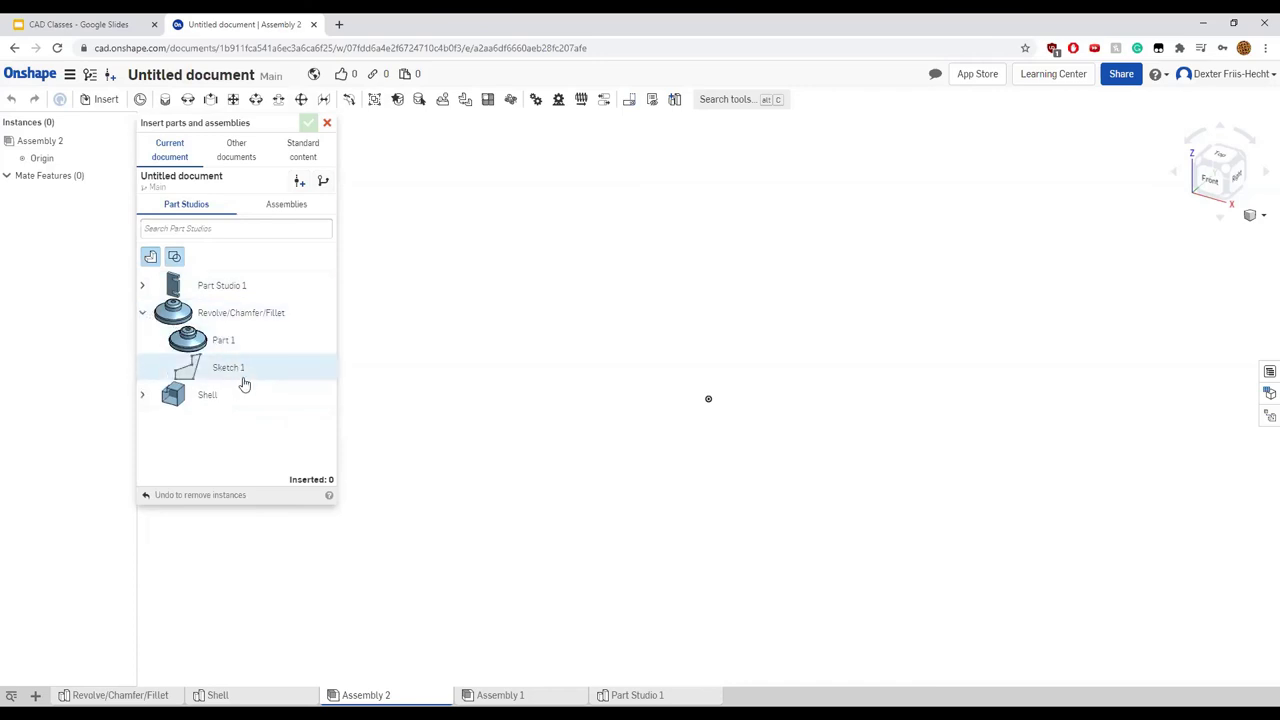
click(142, 316)
click(174, 257)
click(283, 204)
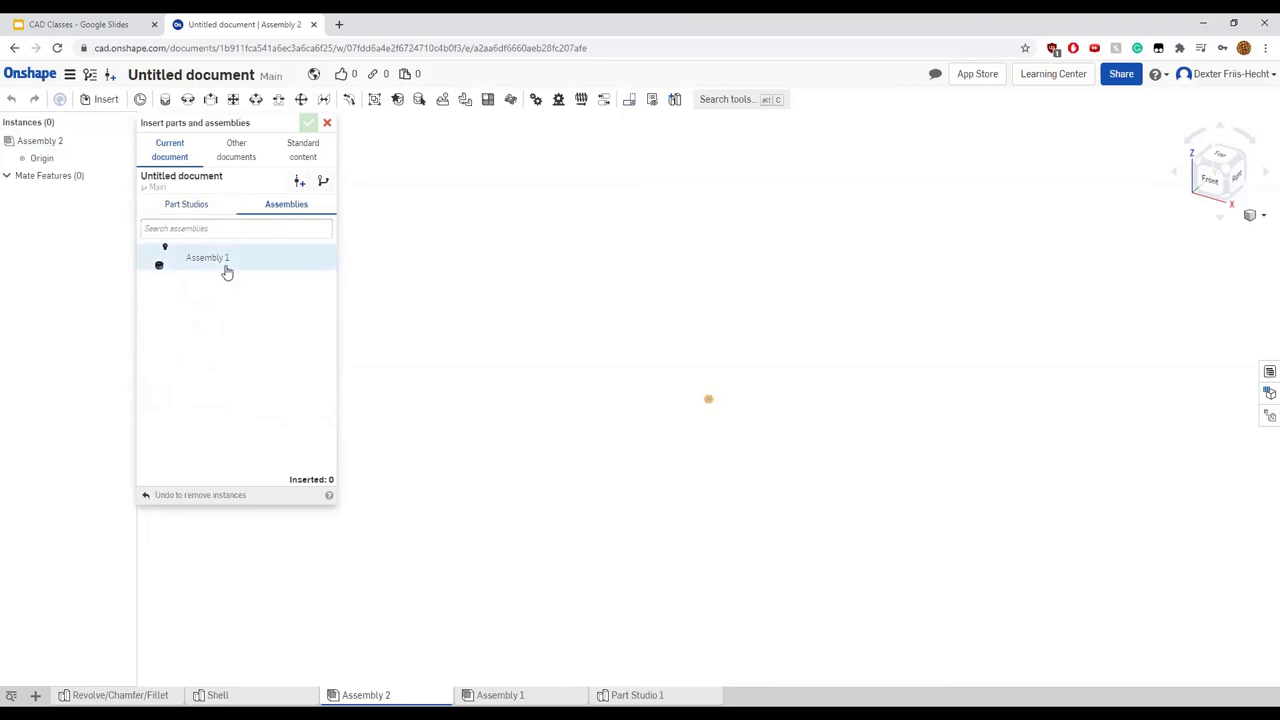
click(209, 208)
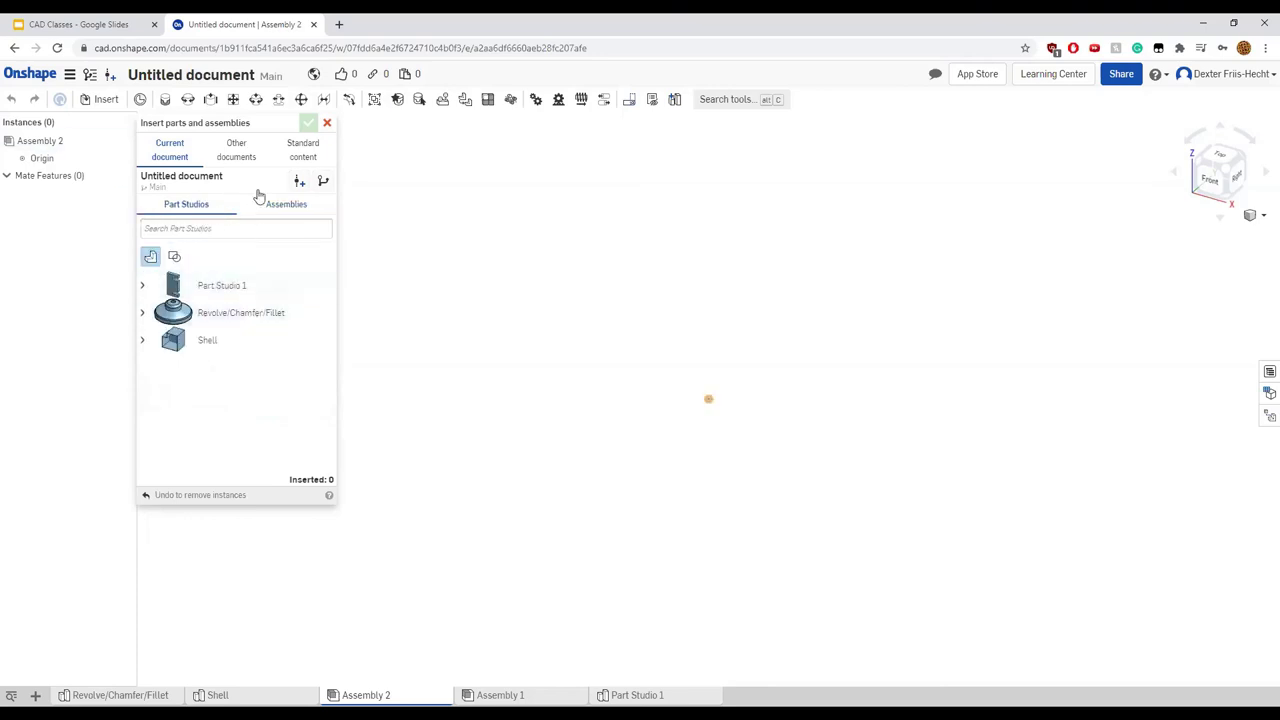
Browse the Team 4087 Virtual CAD Workshops documents as a source of parts from other documents
click(245, 162)
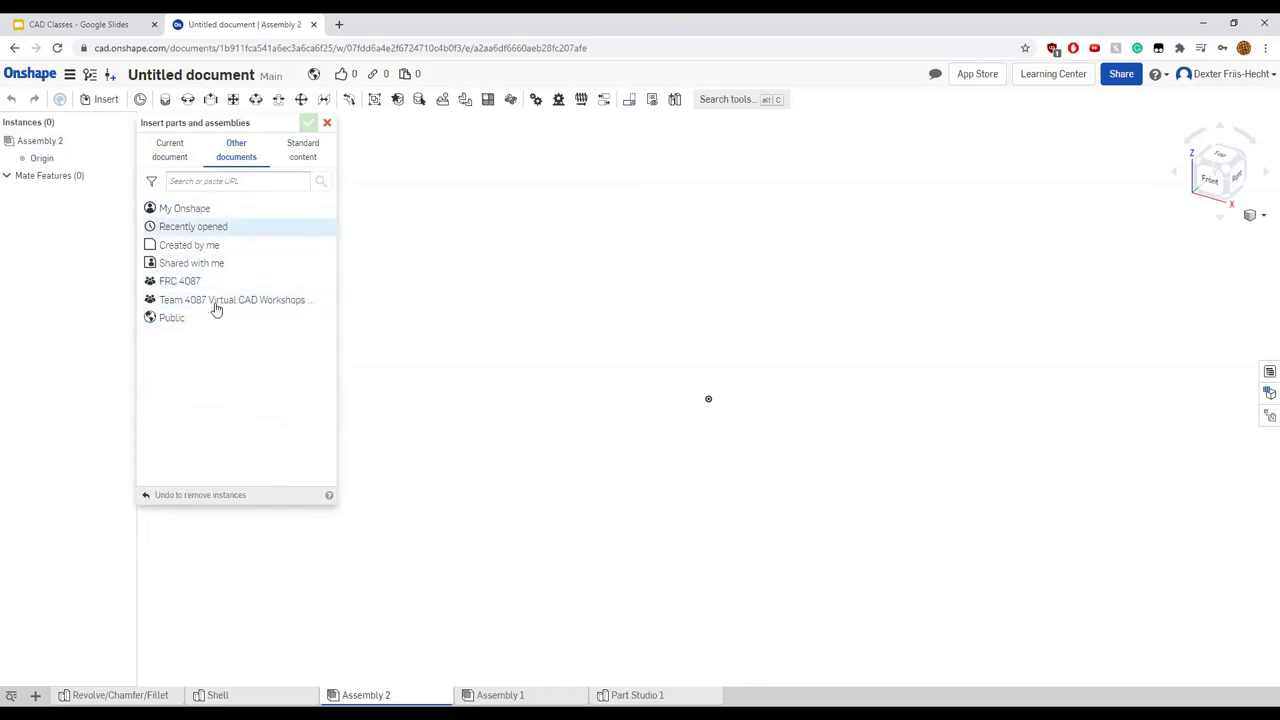
click(221, 301)
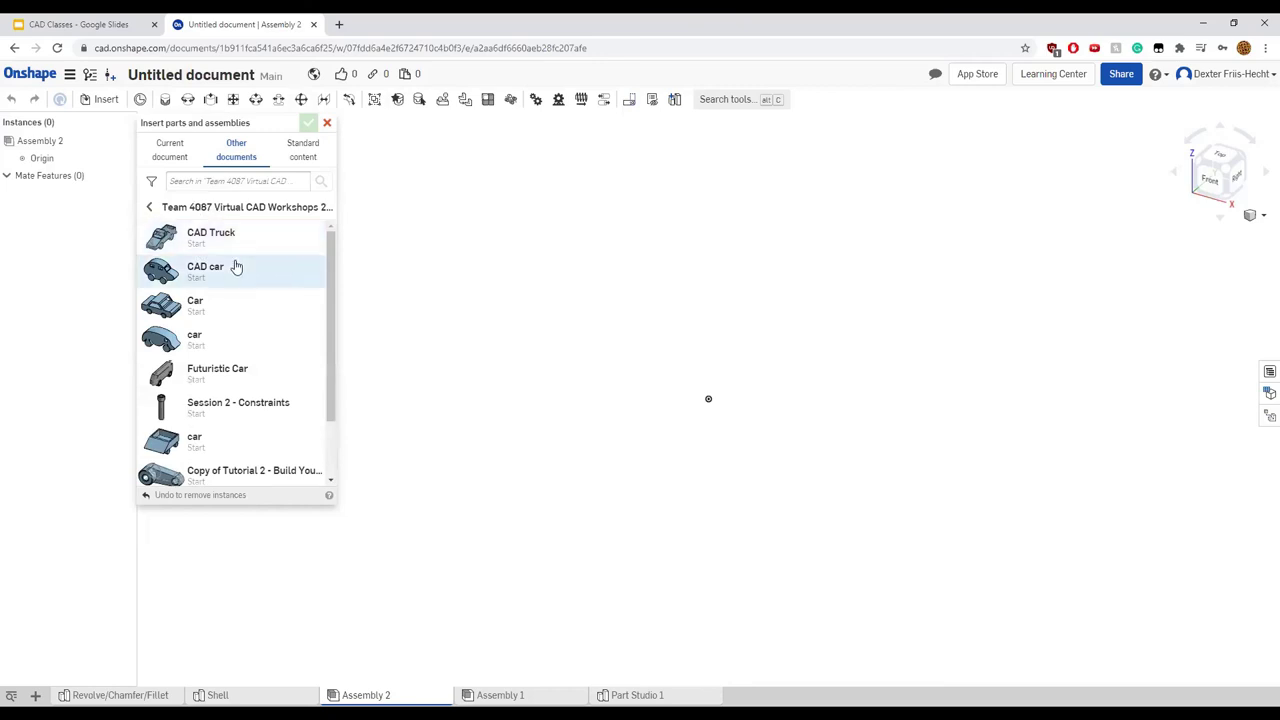
scroll(237, 266, down, 2)
scroll(229, 330, up, 2)
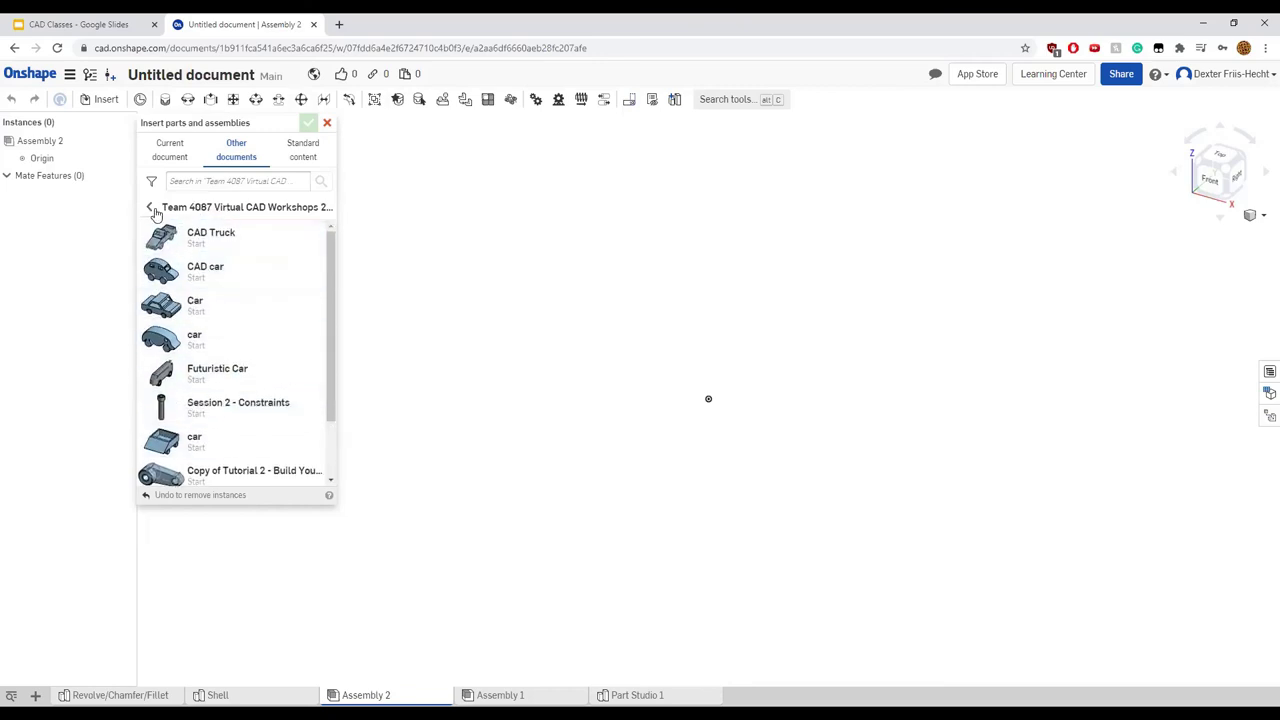
click(149, 207)
Search the public documents for MKCAD
click(198, 320)
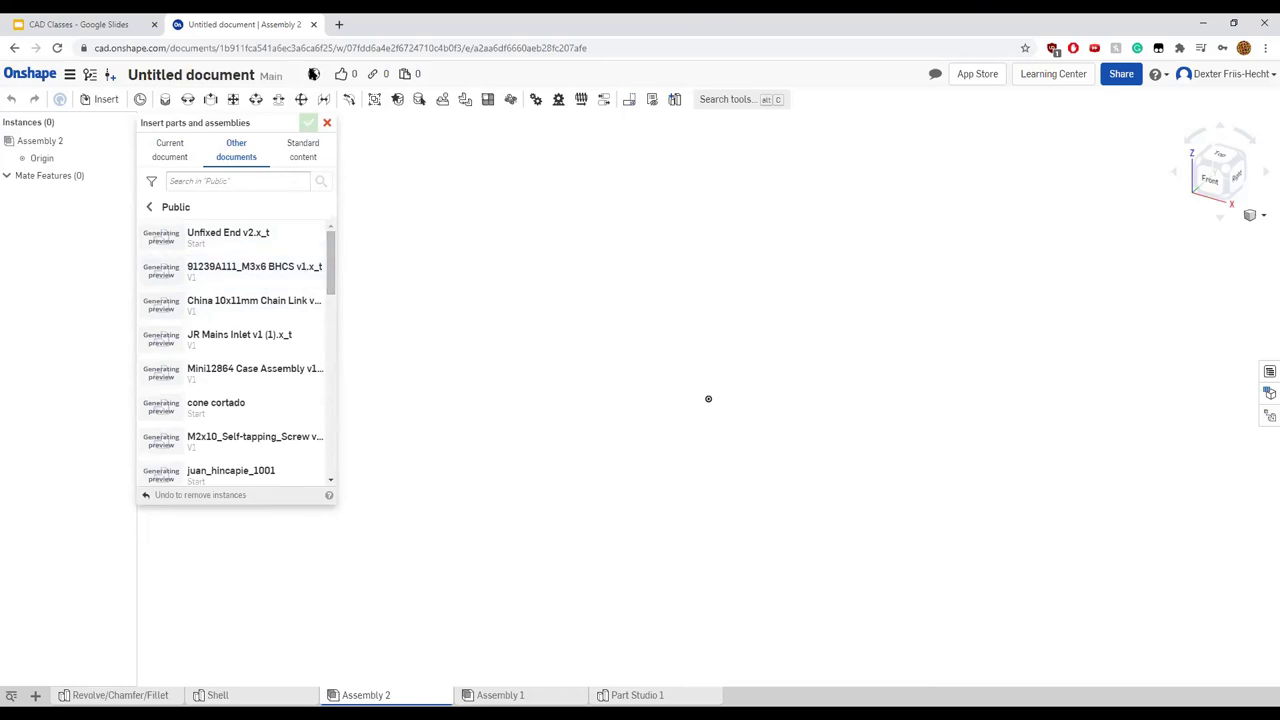
drag(330, 258, 303, 182)
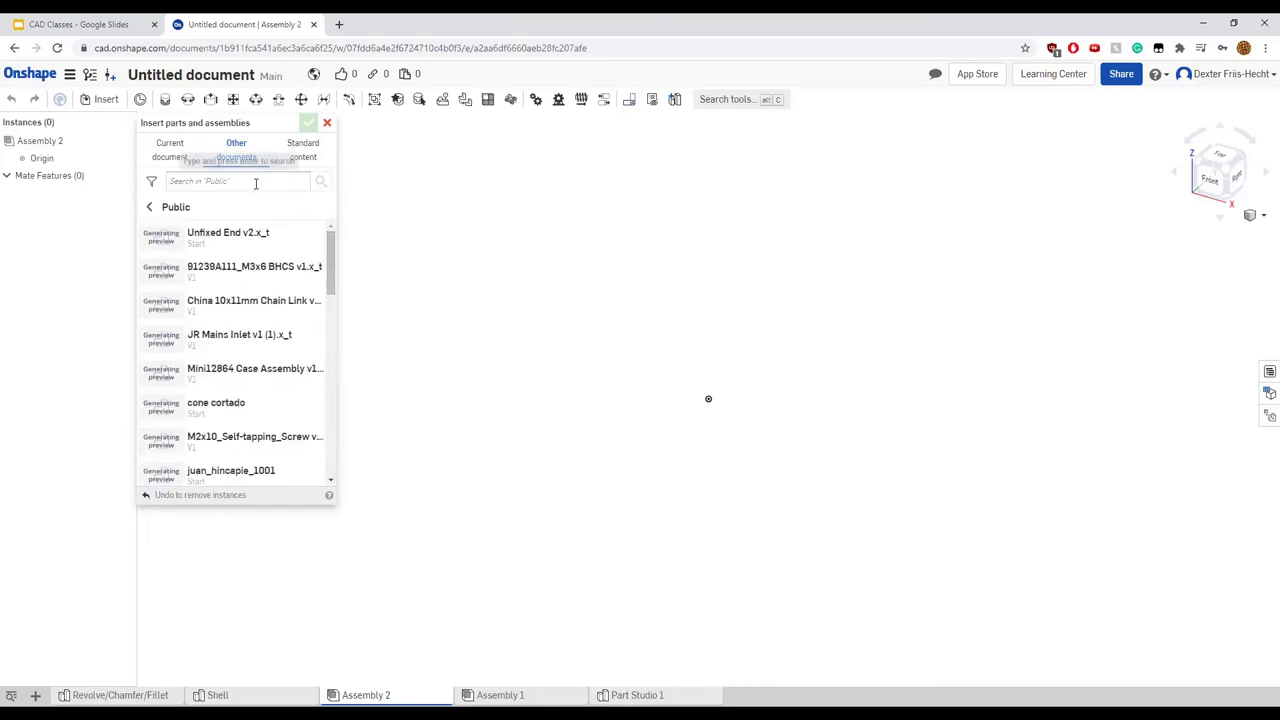
click(256, 182)
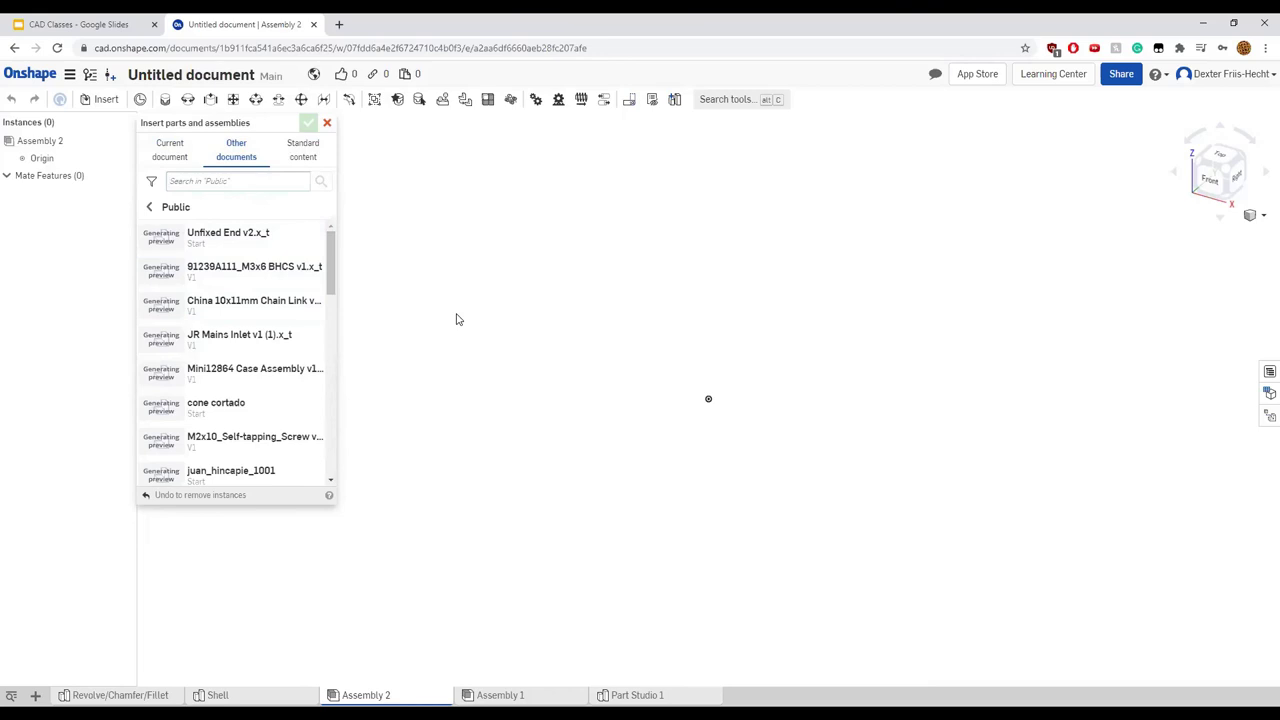
text(MKCAD)
key(Return)
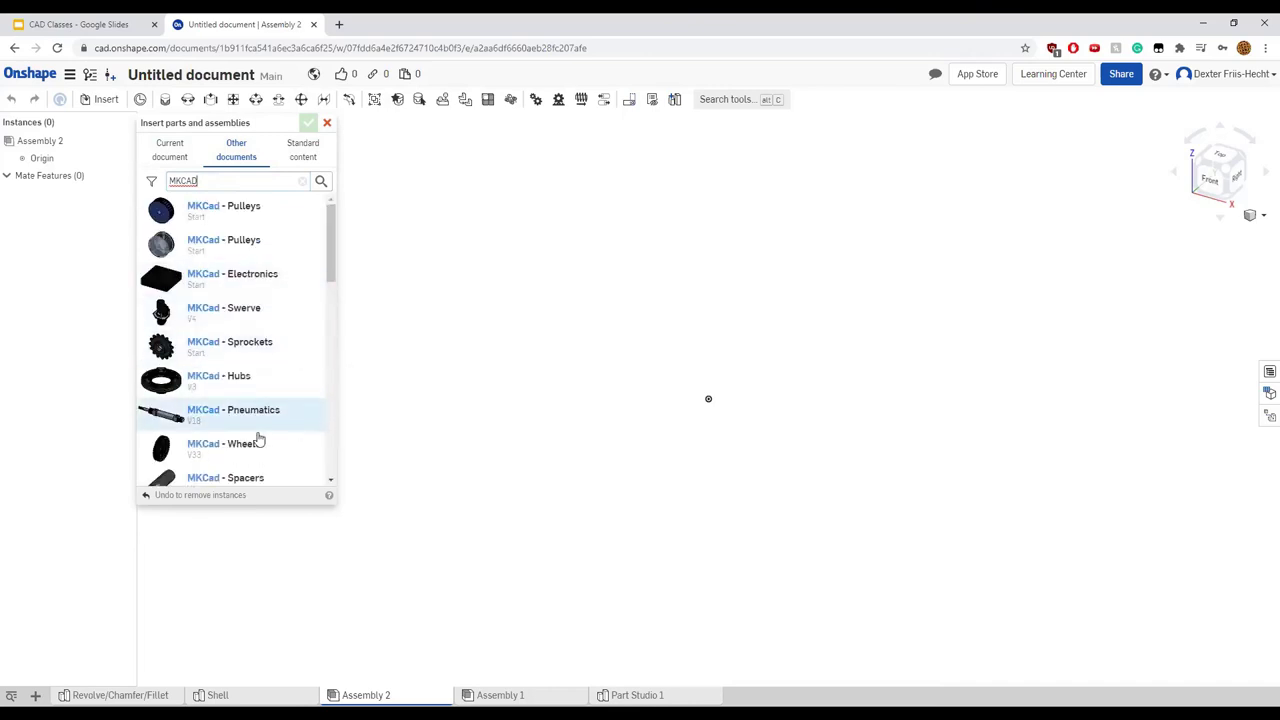
Look through the MKCad libraries in the search results and open MKCad - Bearings
scroll(256, 418, down, 1)
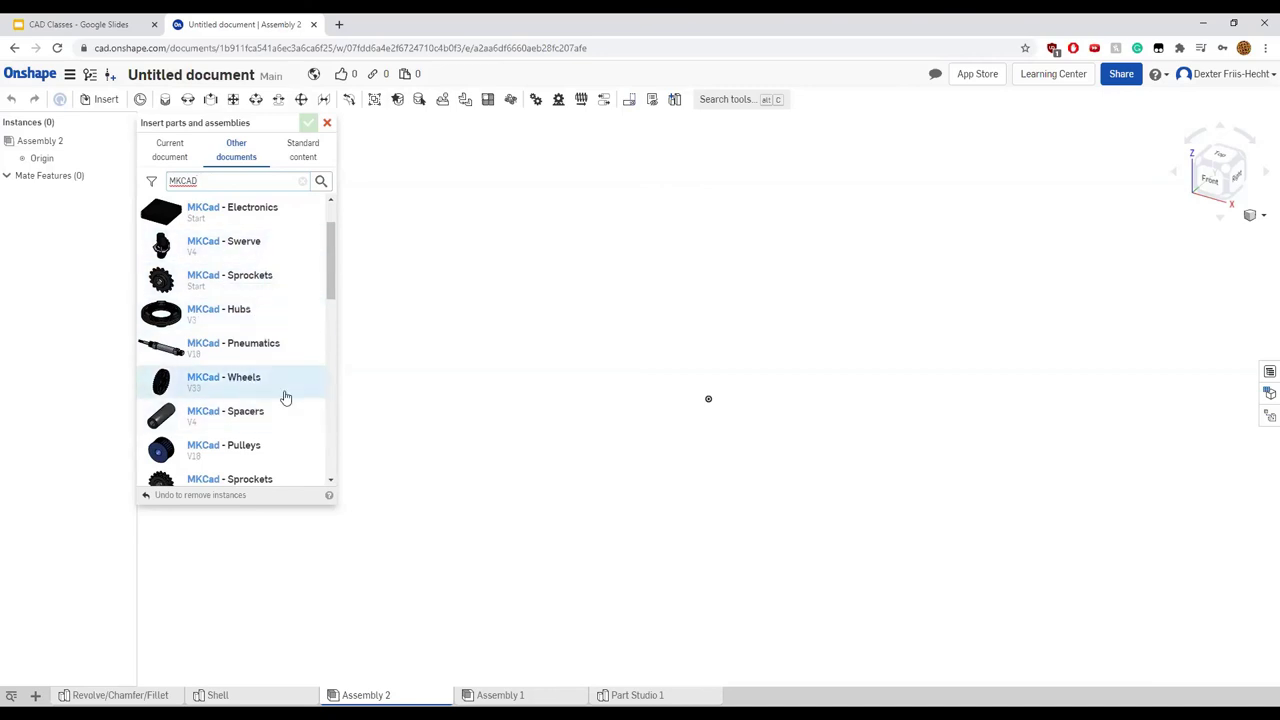
scroll(197, 365, down, 2)
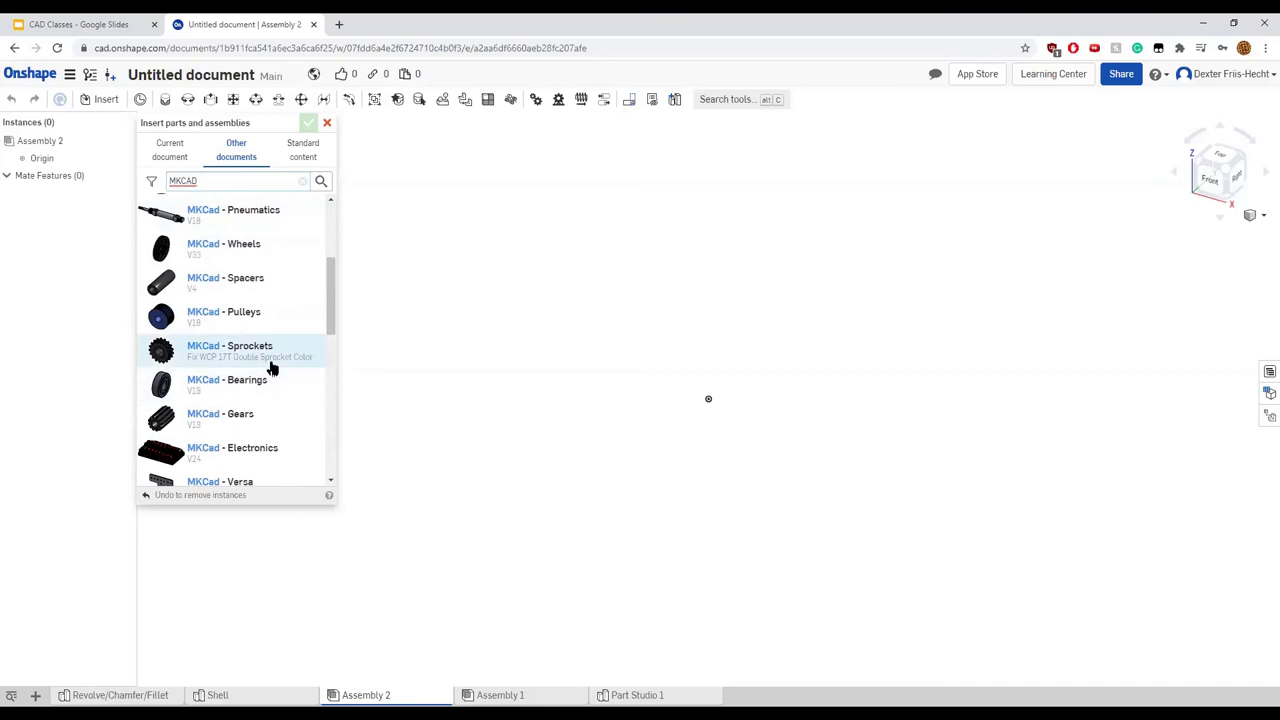
scroll(194, 346, down, 1)
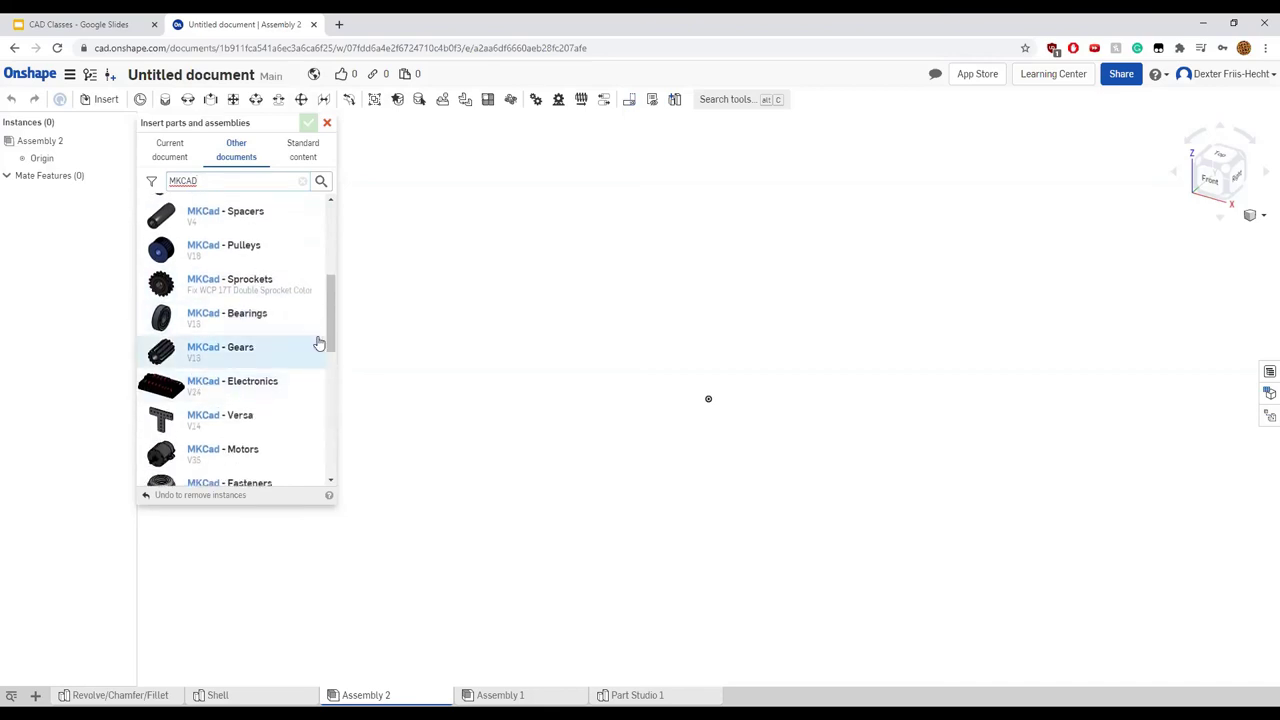
scroll(309, 335, down, 1)
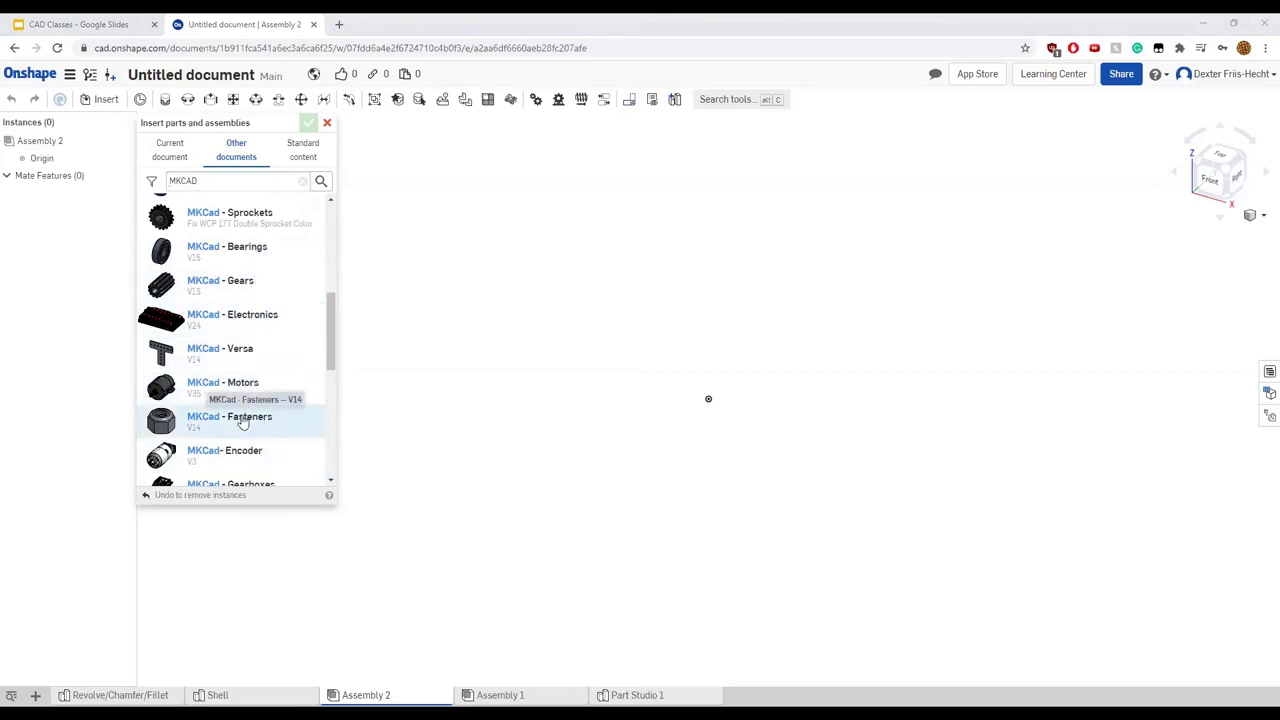
scroll(246, 290, up, 1)
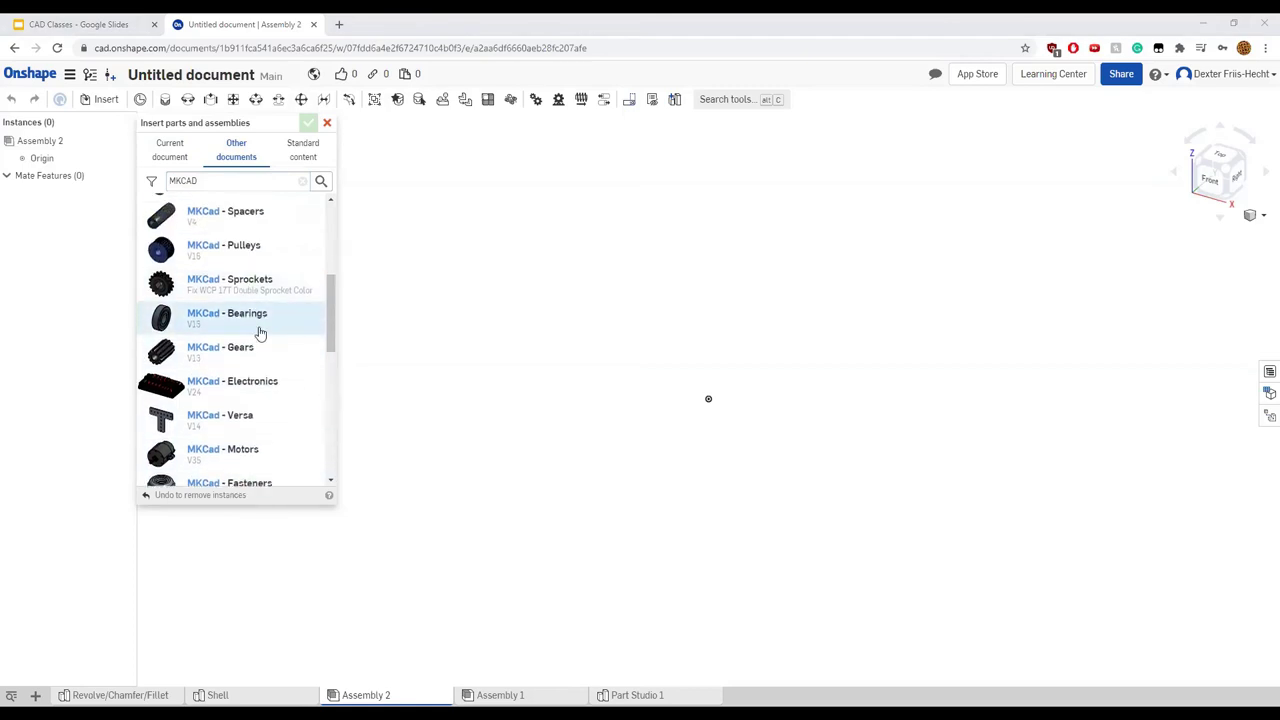
click(260, 333)
Try to insert the .375" Hex ID 1.125" OD flanged bearing from the MKCad - Bearings list, and cancel its placement
scroll(220, 350, down, 5)
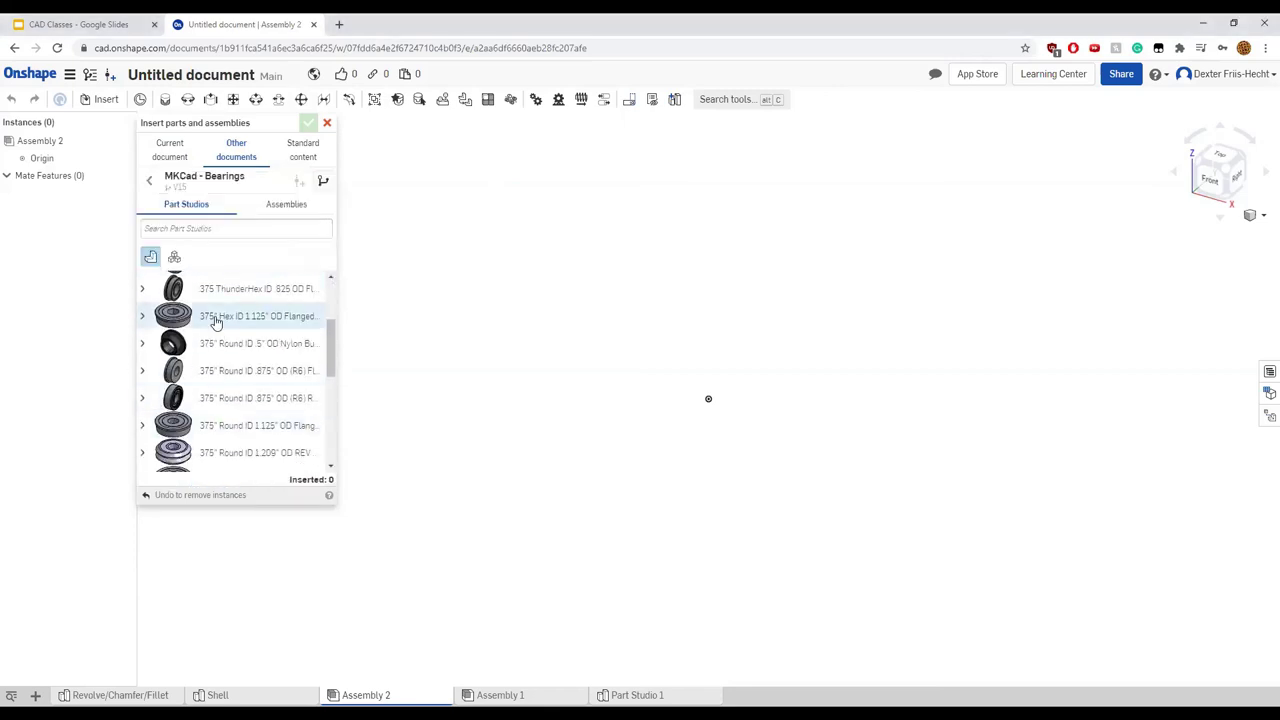
scroll(212, 360, down, 3)
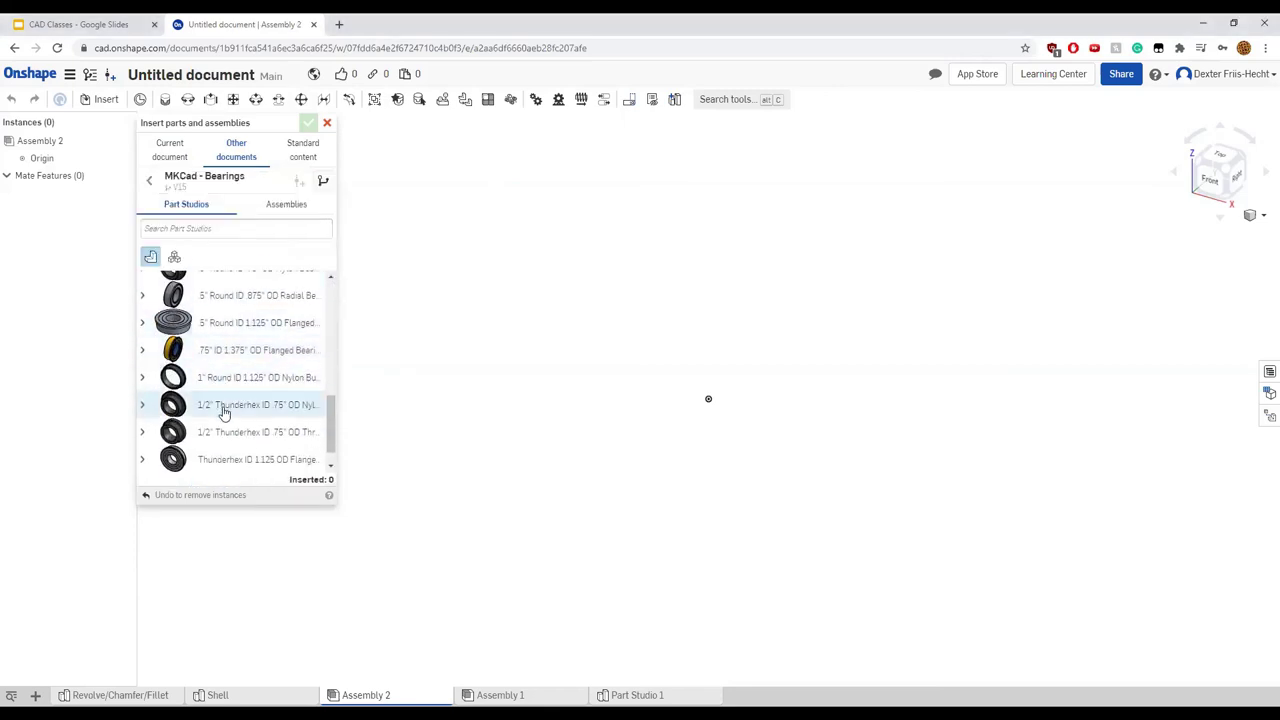
scroll(205, 434, up, 6)
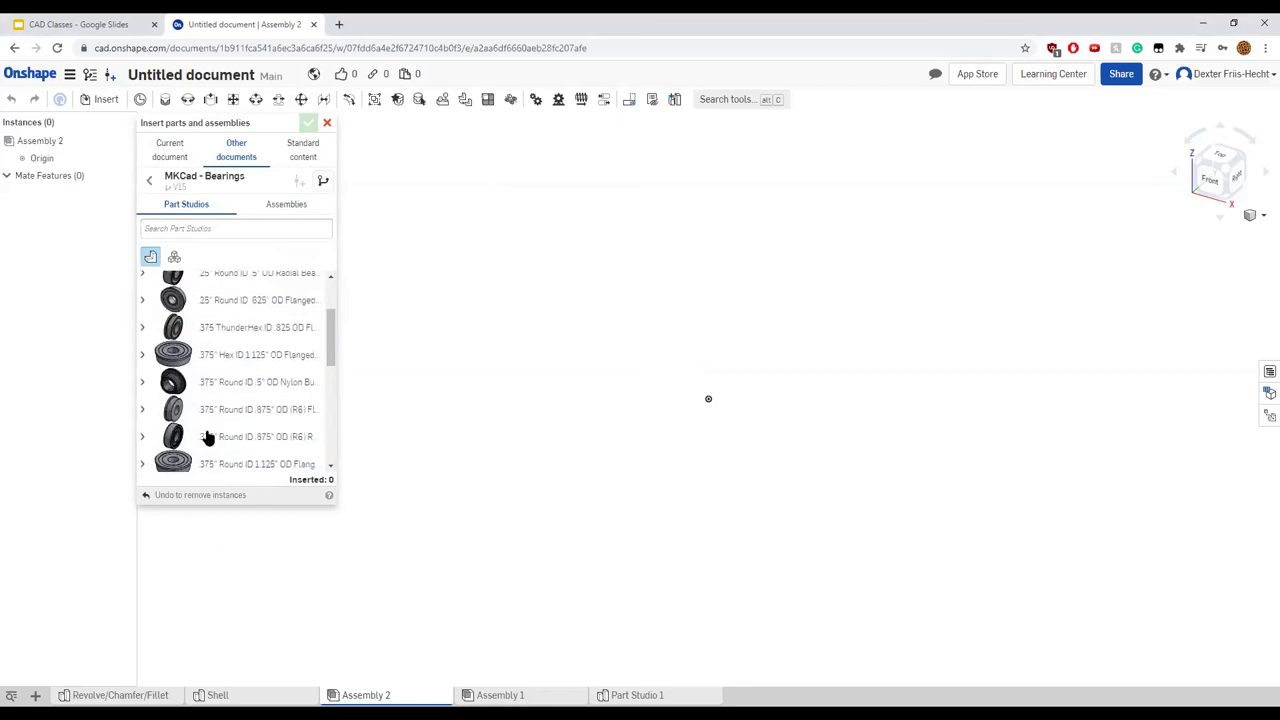
scroll(209, 343, down, 3)
scroll(214, 385, up, 2)
click(214, 382)
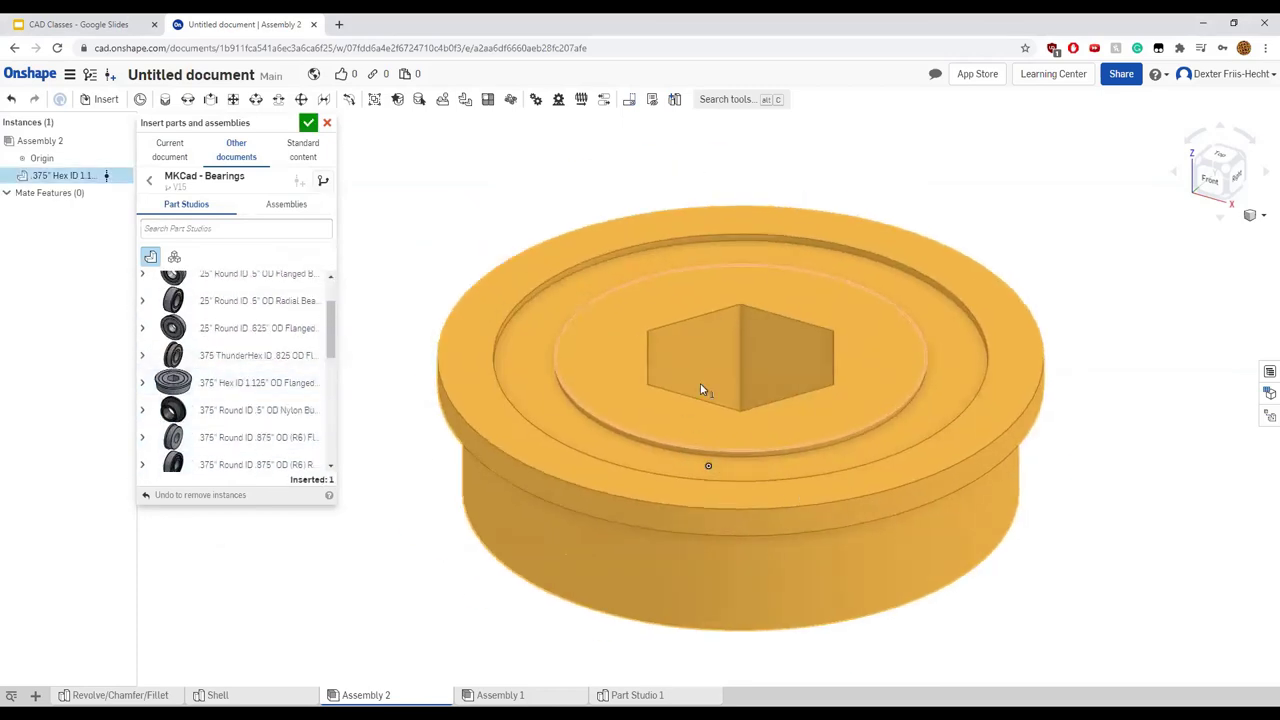
key(Escape)
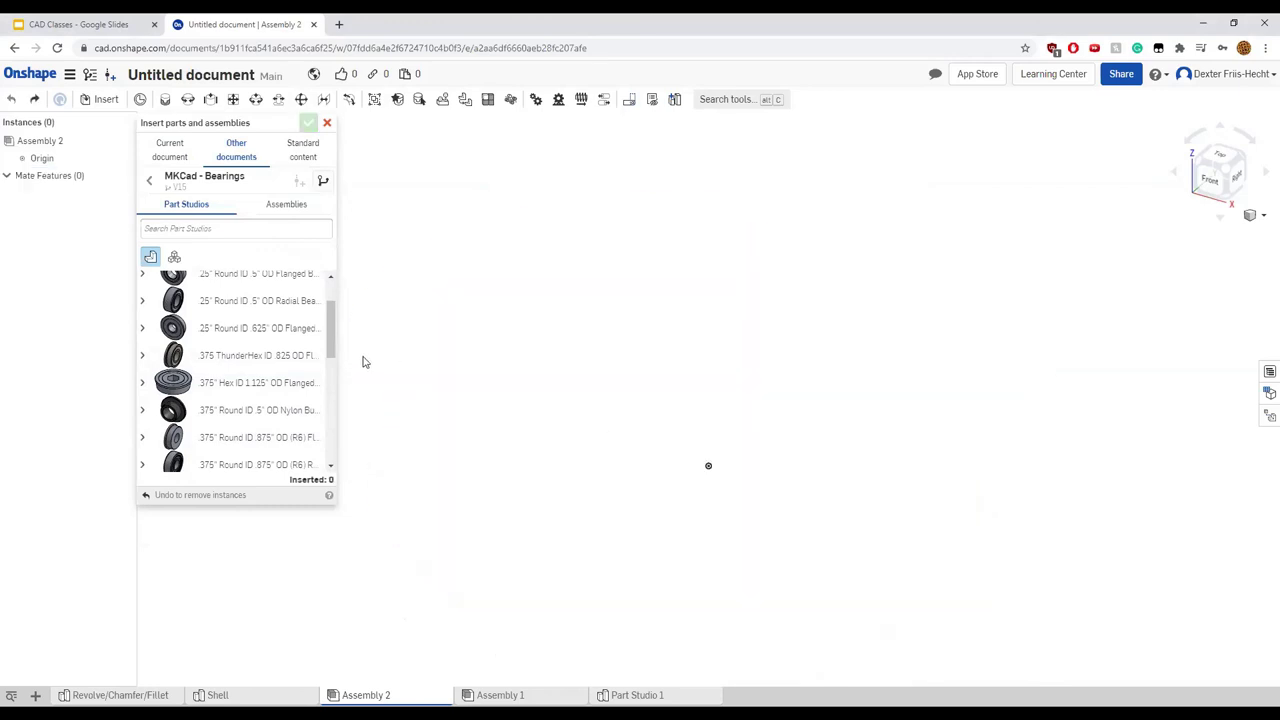
Leave the bearings library and switch the part source to standard content
scroll(237, 354, up, 1)
click(151, 181)
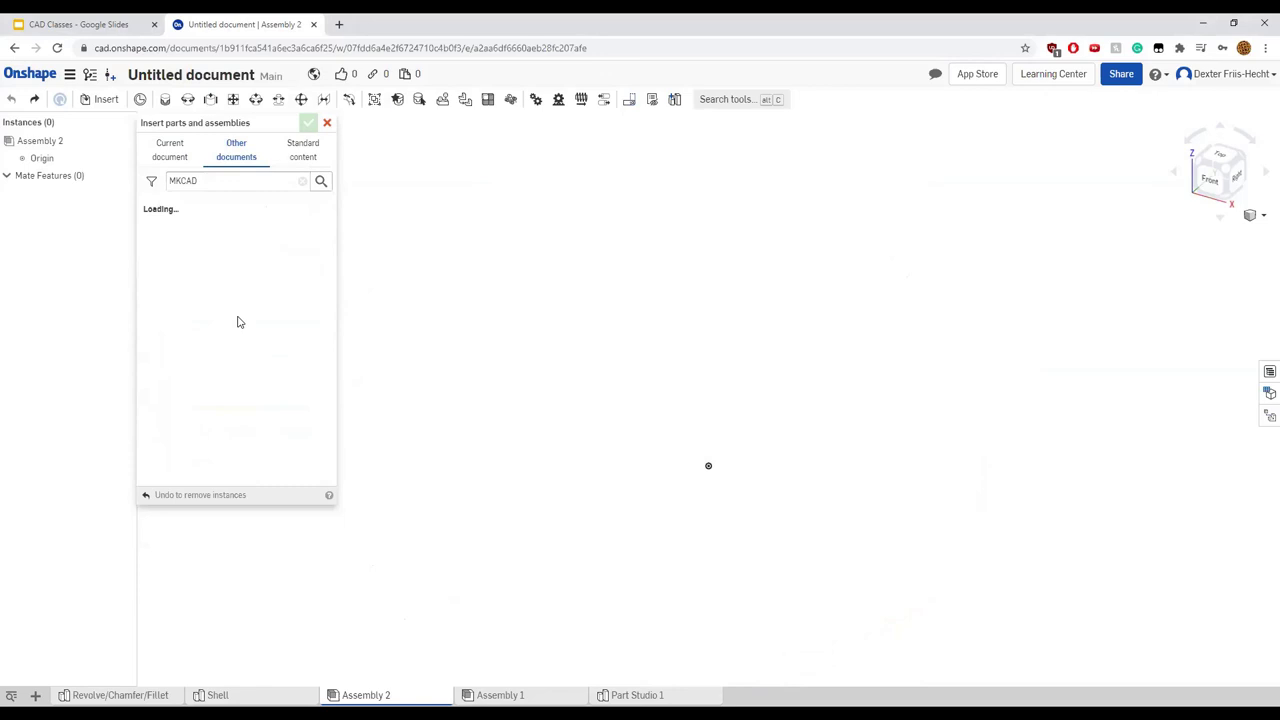
click(170, 160)
click(240, 155)
click(300, 157)
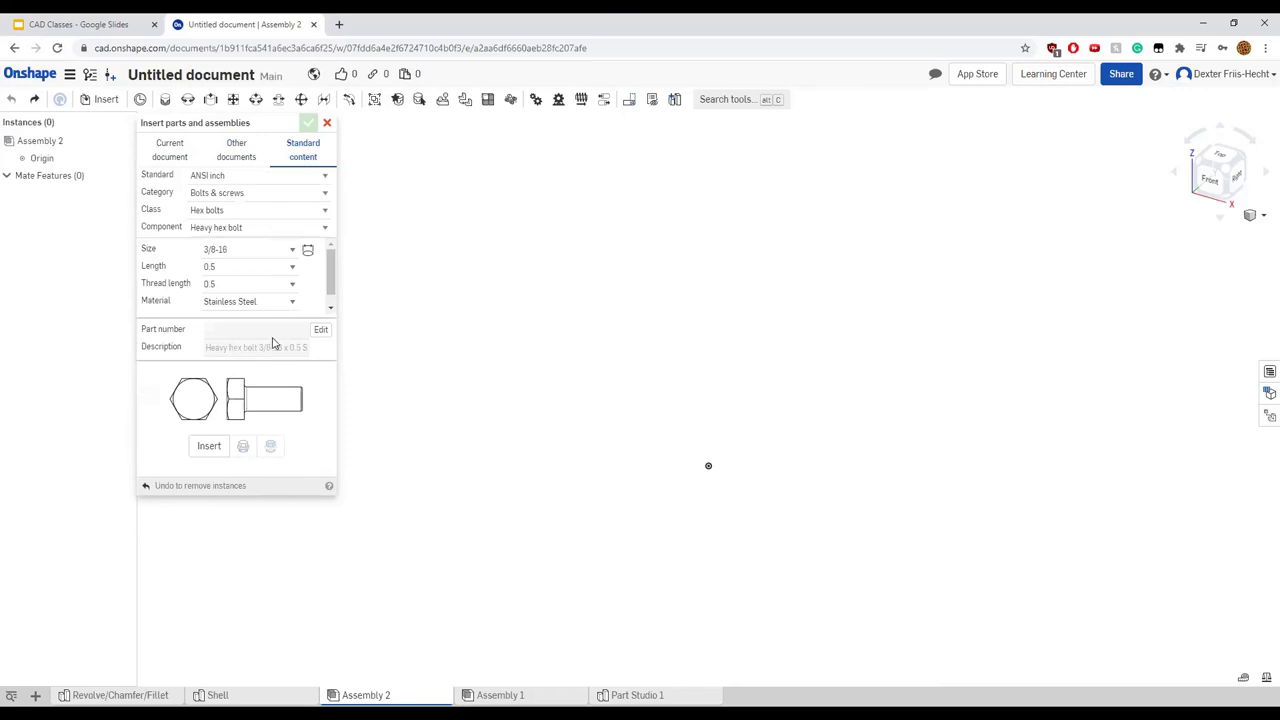
Look through the standard content's bolt settings, part categories and available standards, keeping ANSI inch and Bolts & screws
scroll(245, 285, down, 1)
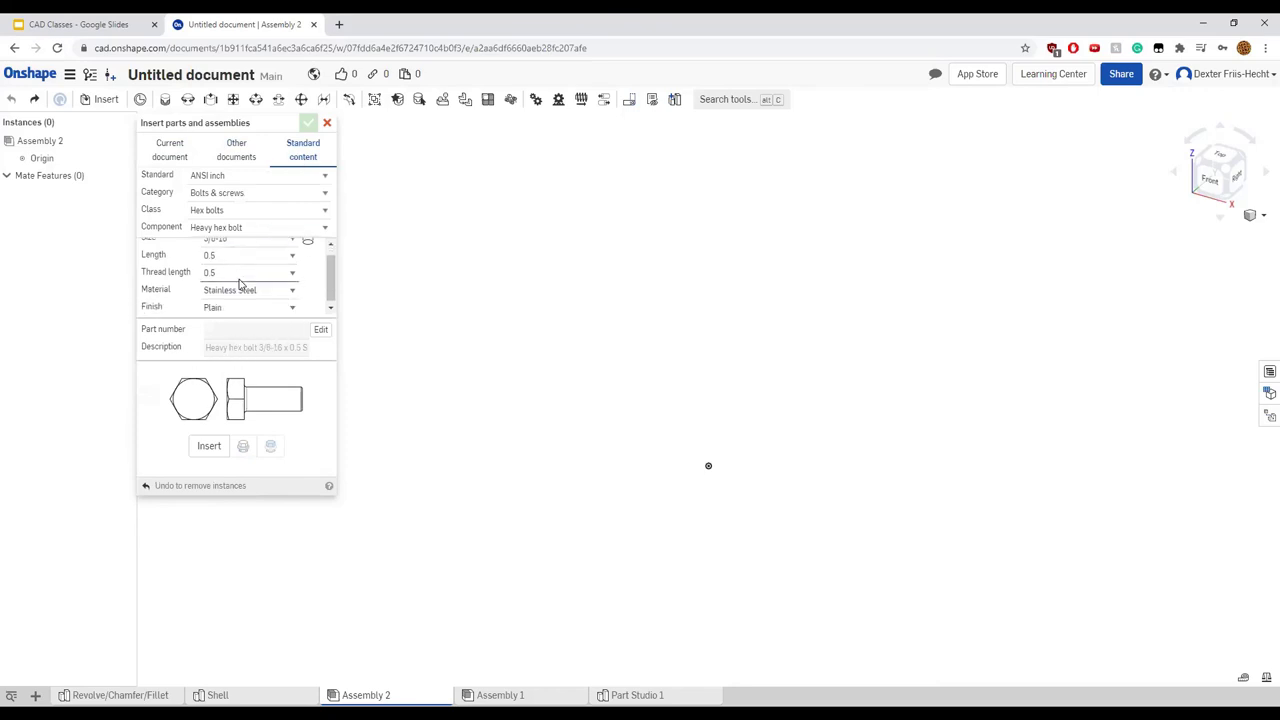
scroll(240, 290, up, 1)
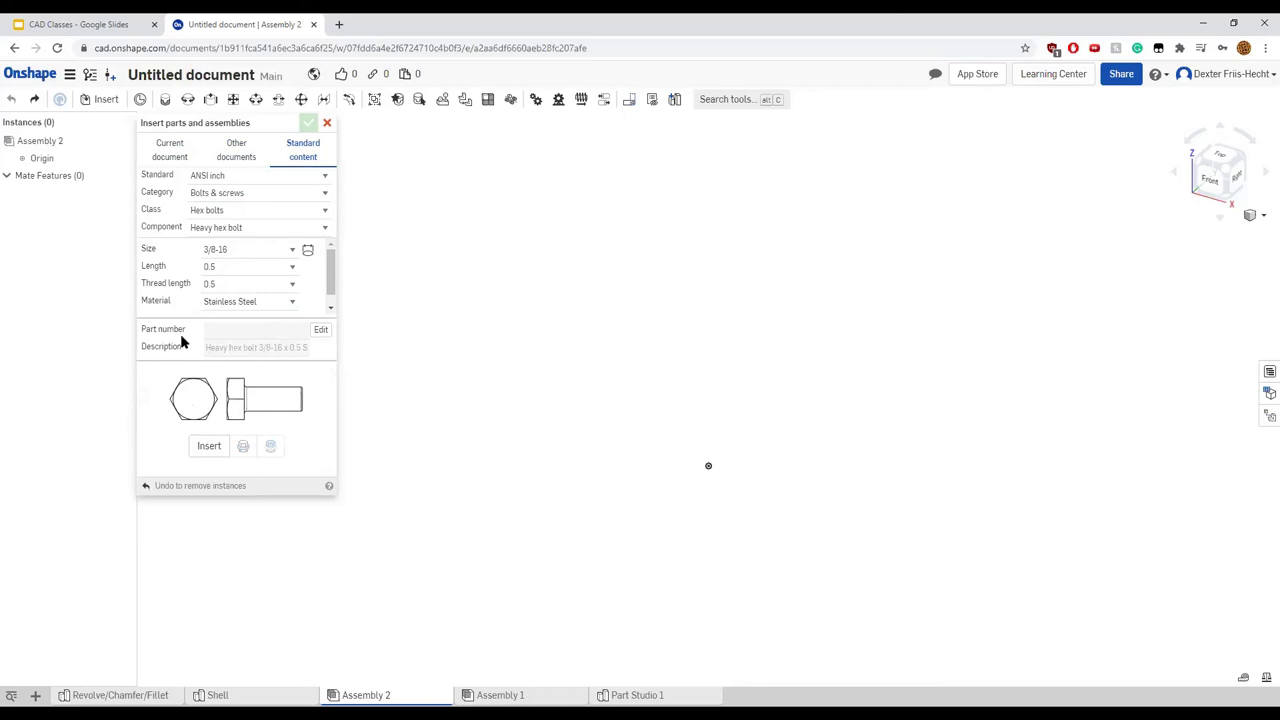
click(248, 193)
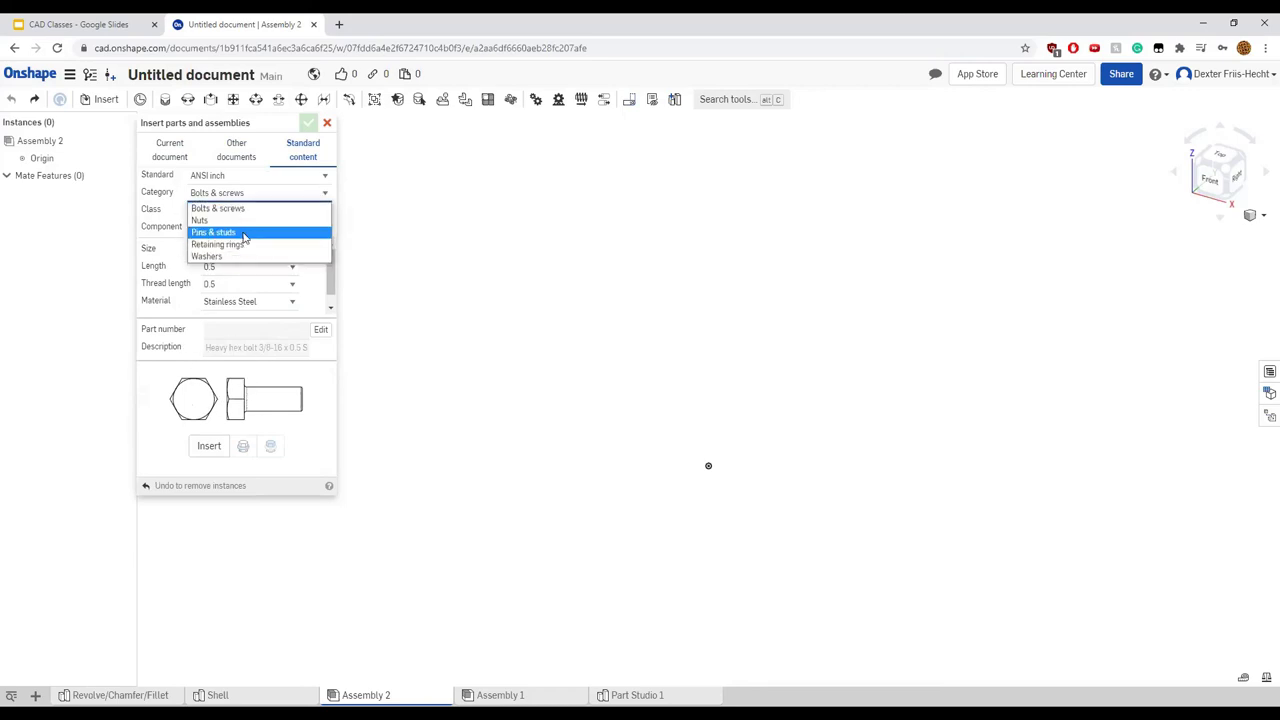
click(167, 215)
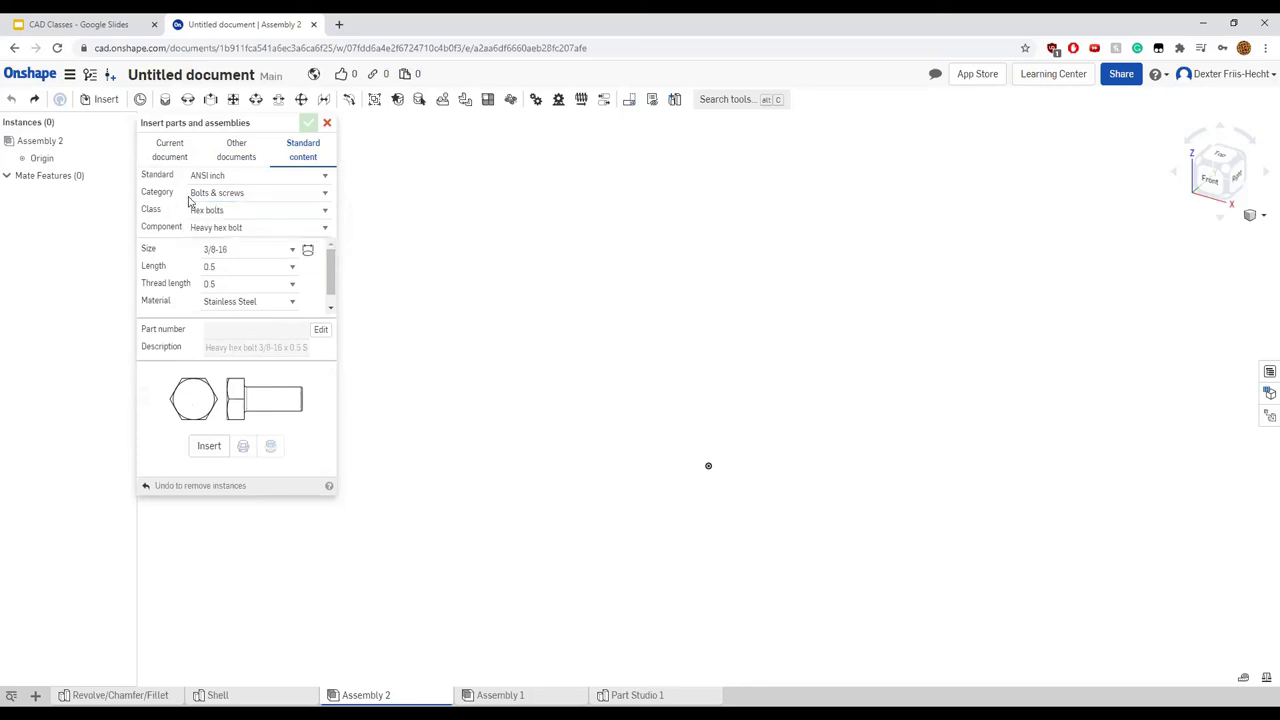
click(212, 176)
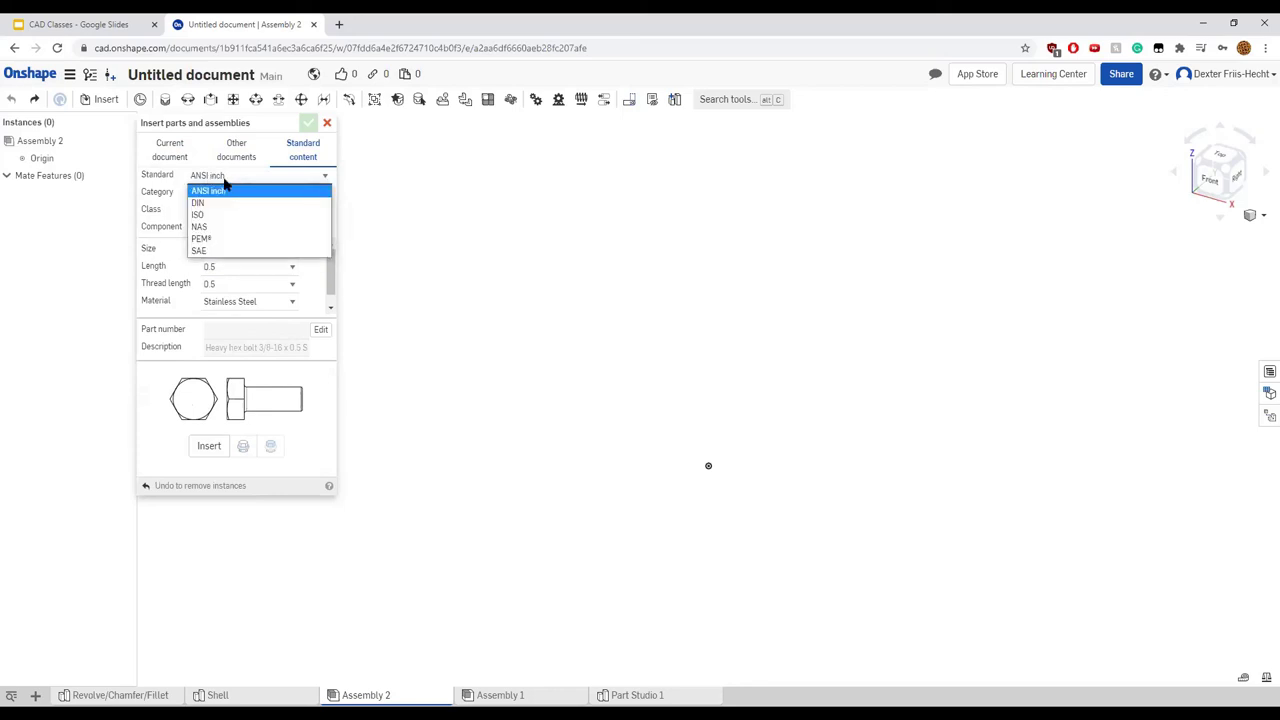
click(223, 188)
Choose Hex flange bolt as the component and look through its size, length, thread length and material options
click(210, 229)
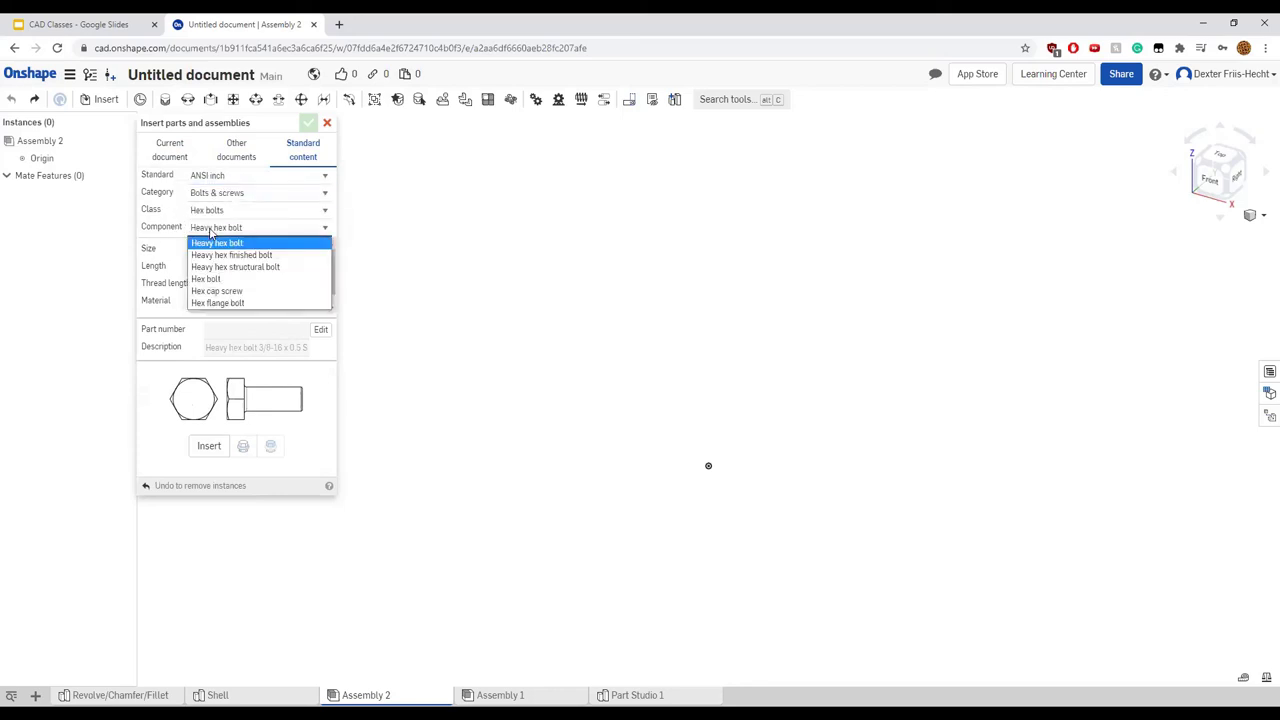
click(218, 302)
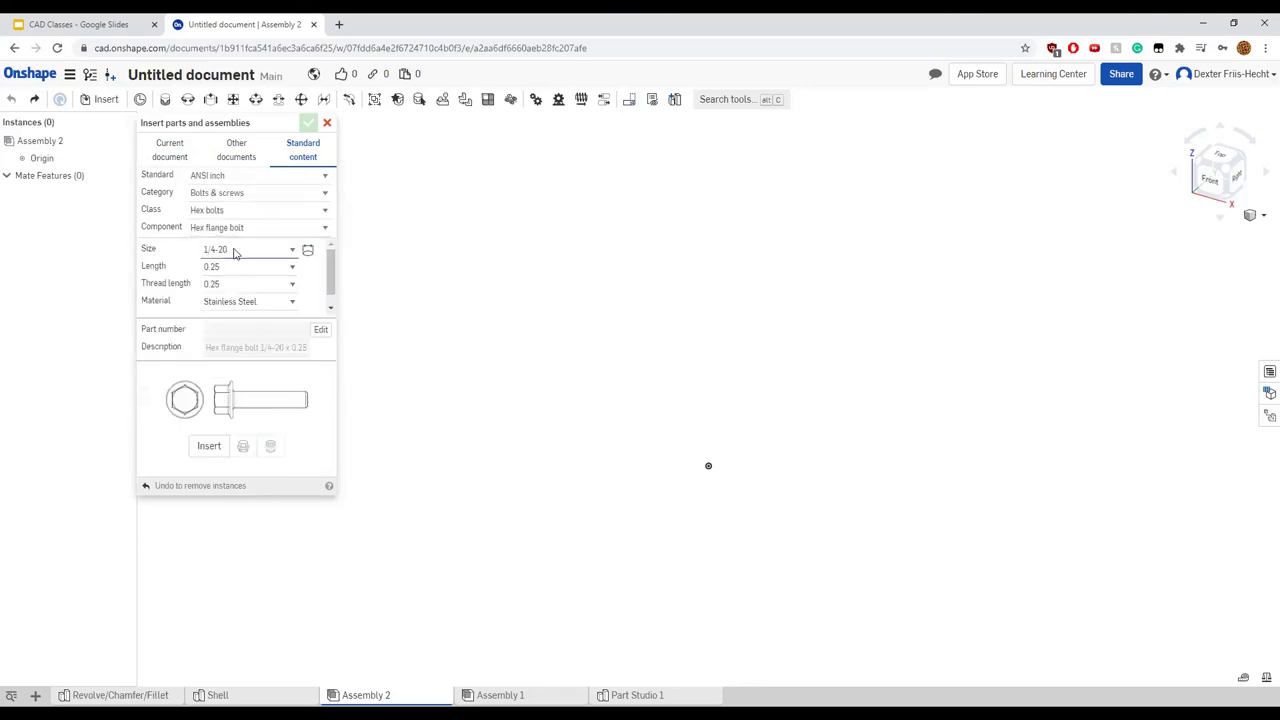
click(291, 252)
click(250, 266)
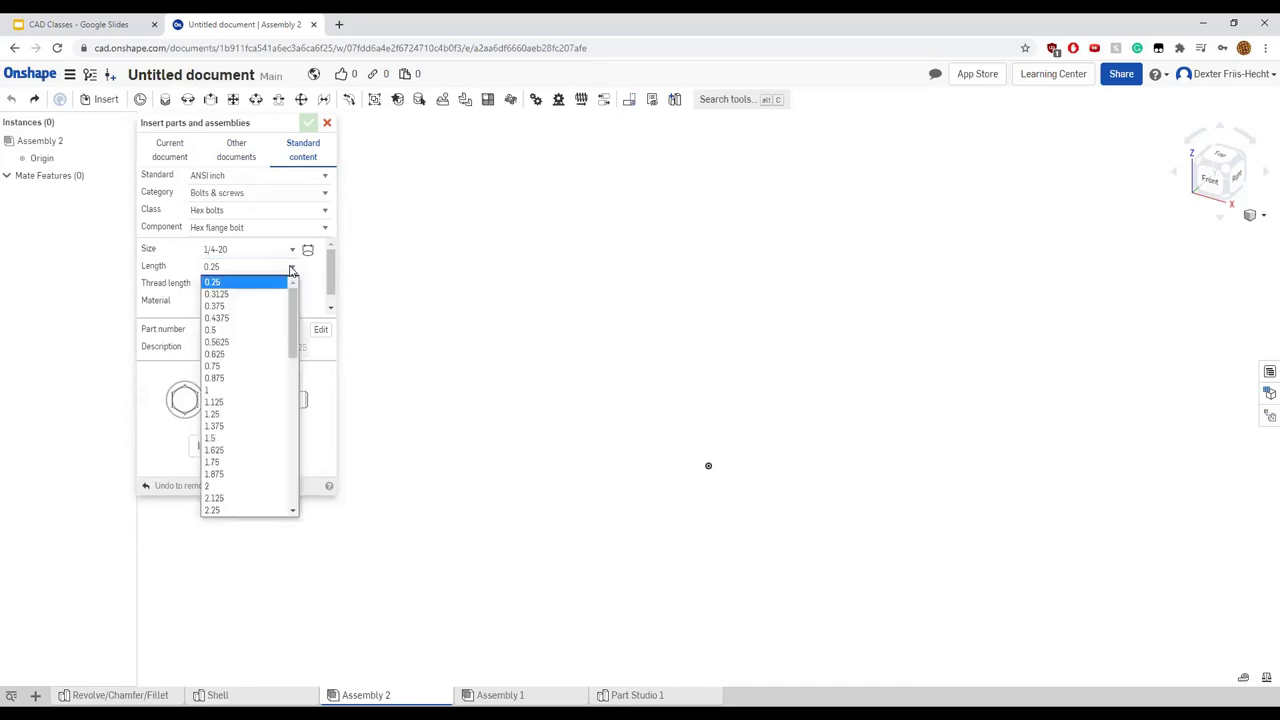
click(271, 284)
click(264, 301)
click(252, 318)
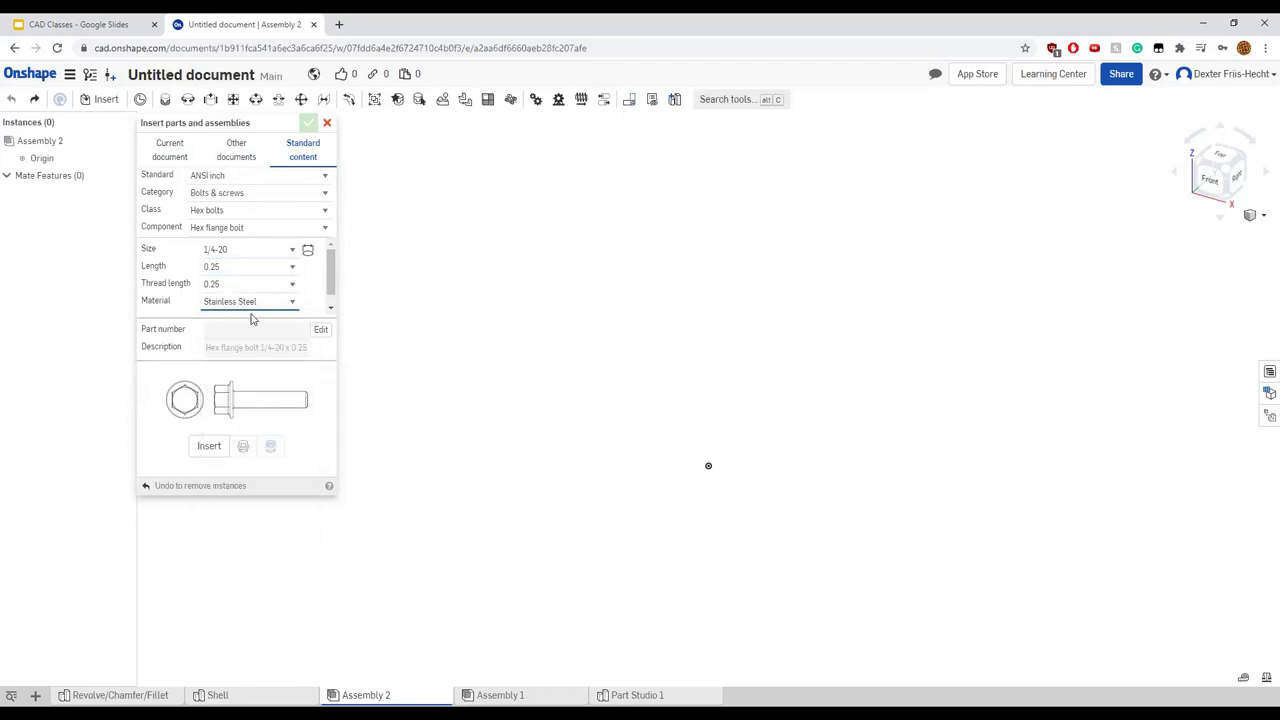
Try inserting the 1/4-20 x 0.25 stainless steel hex flange bolt into the assembly, and undo the insertion
click(208, 452)
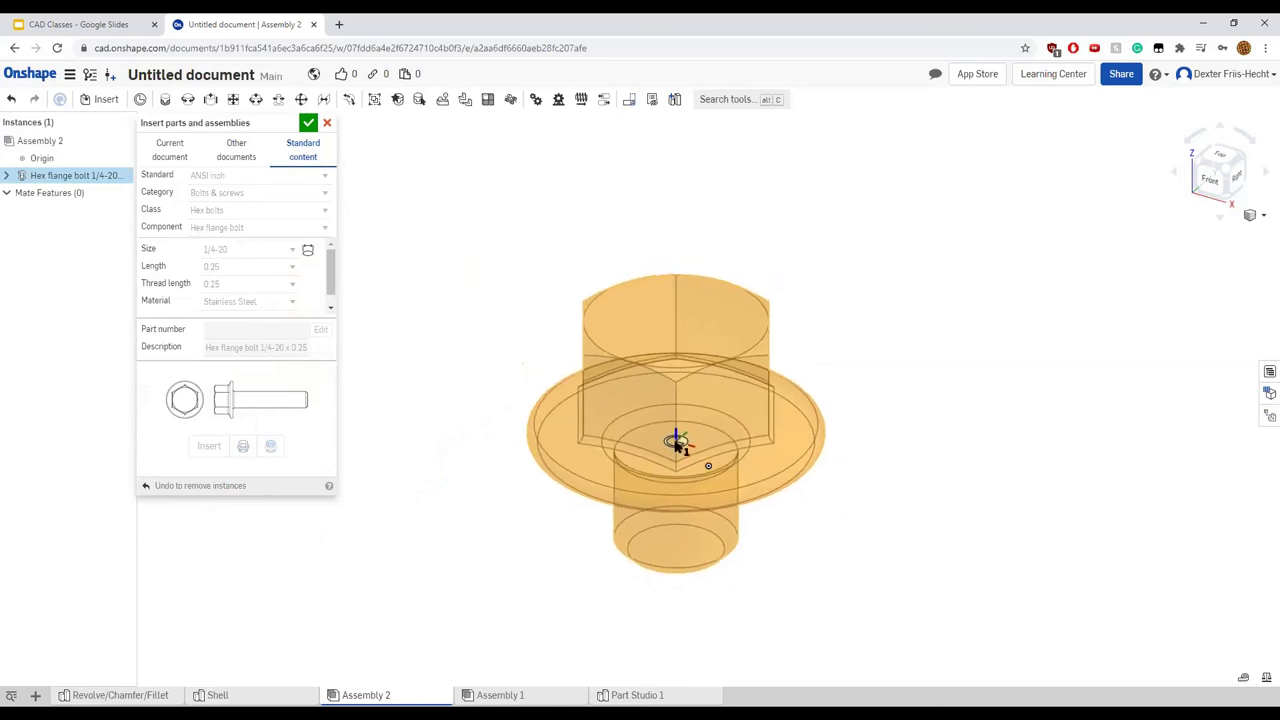
click(677, 440)
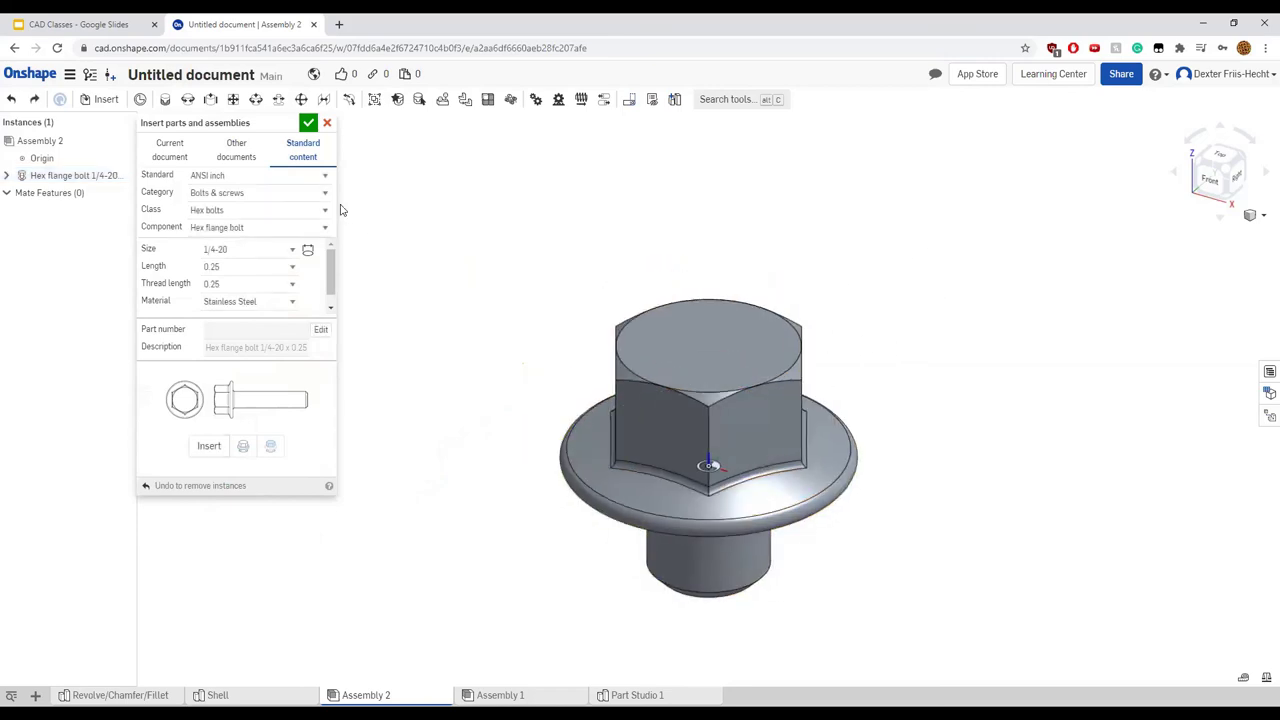
key(ctrl+z)
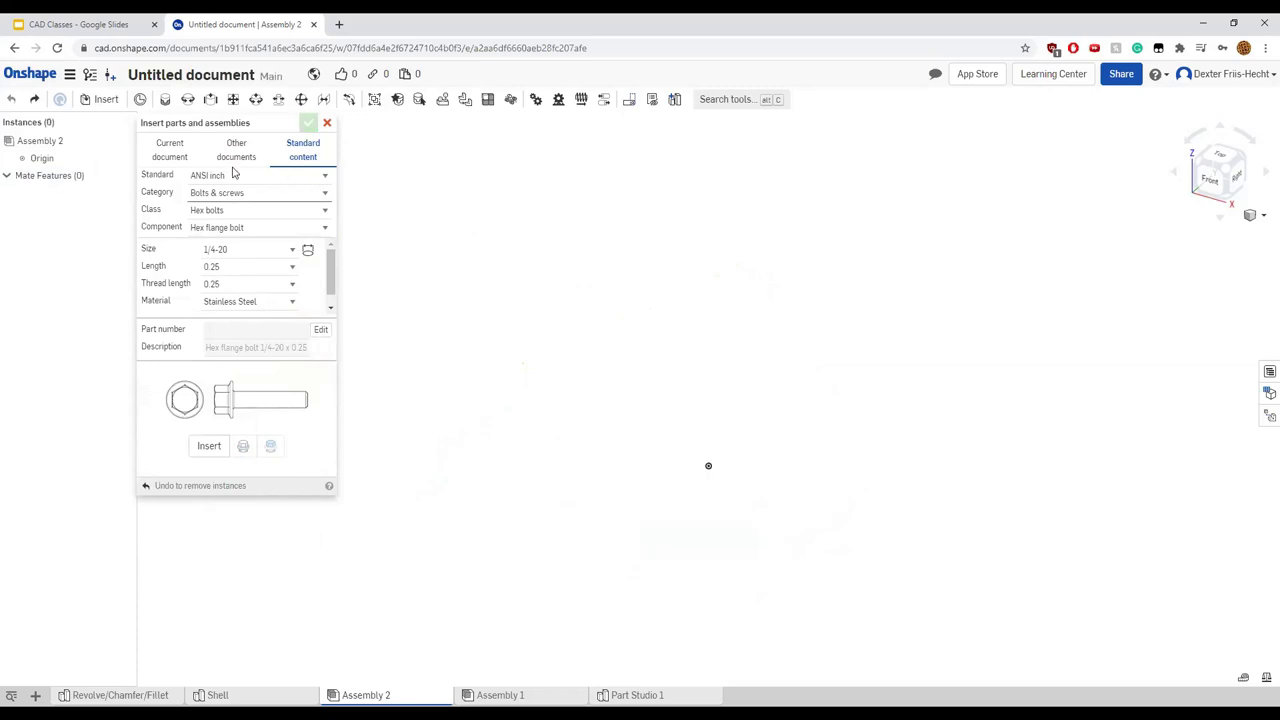
Try inserting the shelled block from the current document, view it in the assembly, and undo the insertion
click(170, 150)
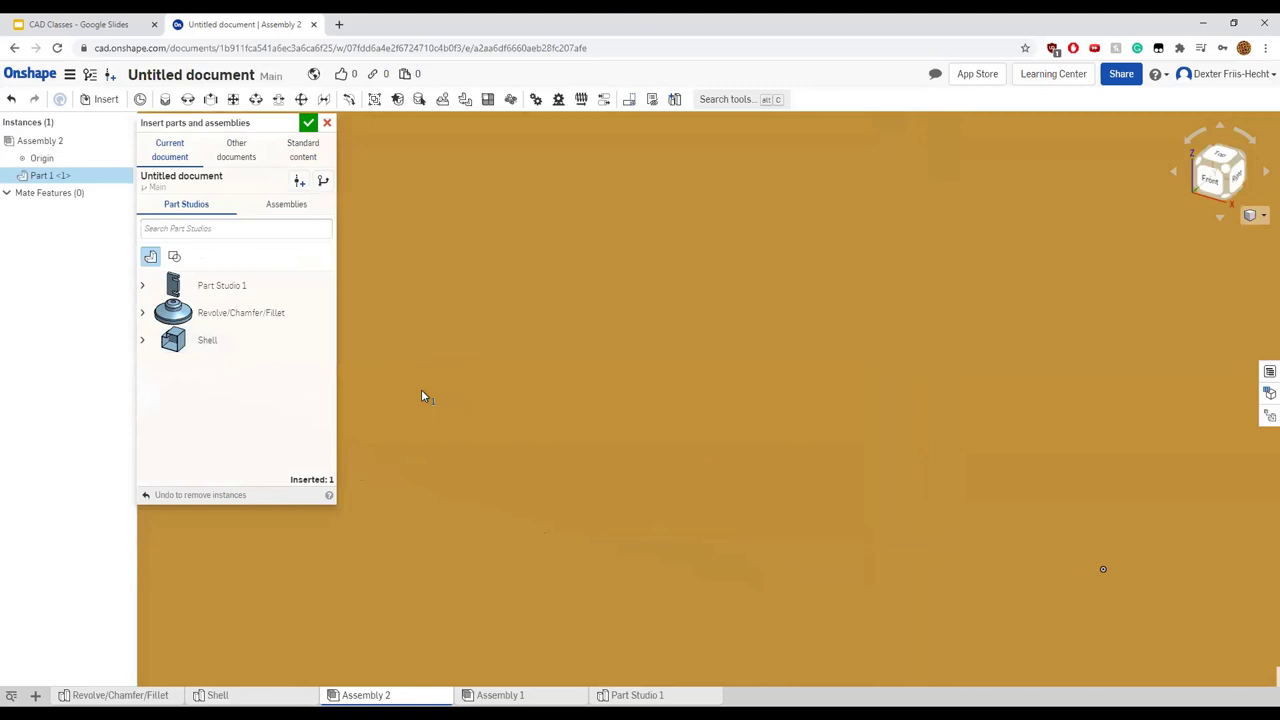
scroll(498, 386, down, 6)
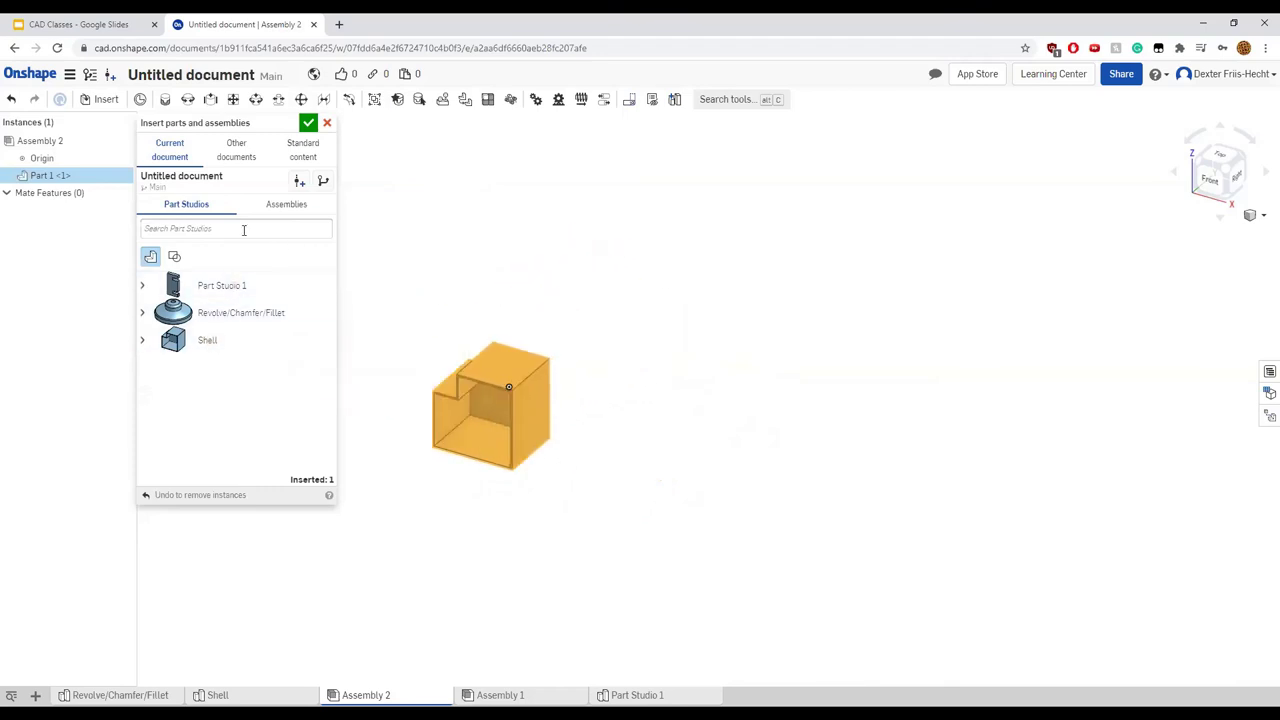
click(309, 123)
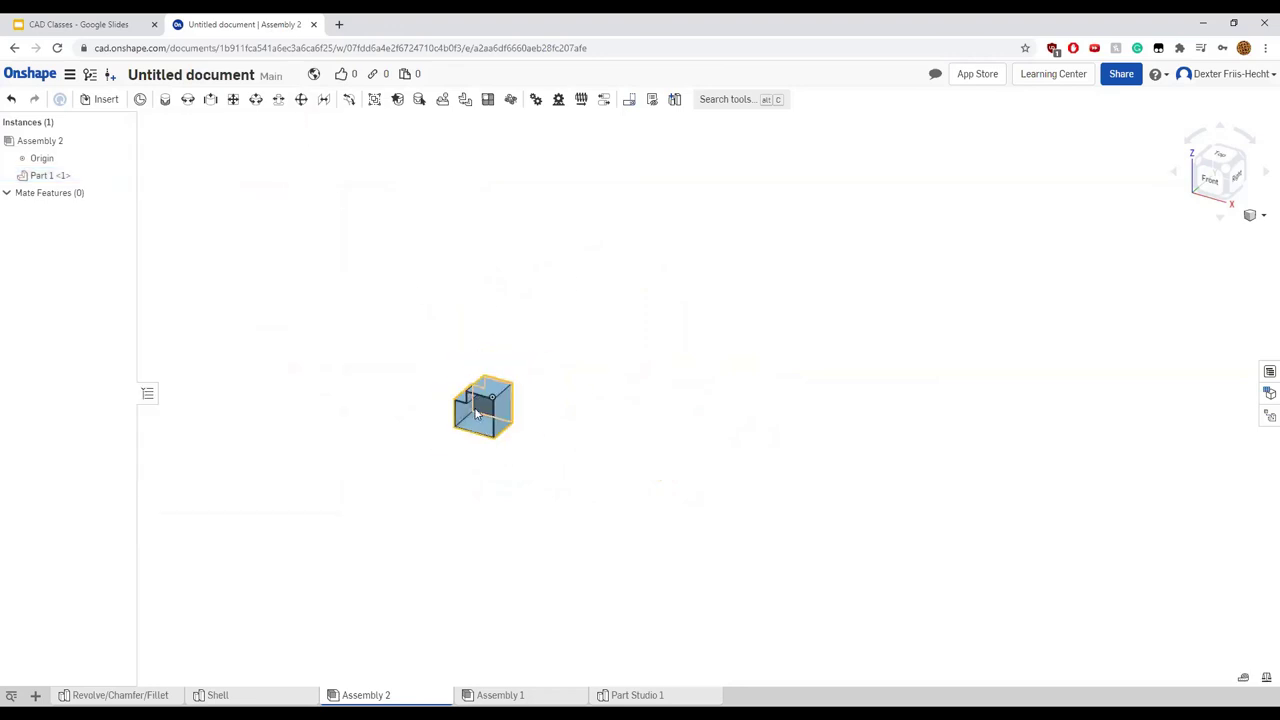
scroll(475, 405, up, 3)
mouse_move(605, 435)
right_down()
mouse_move(623, 423)
mouse_move(614, 431)
right_up()
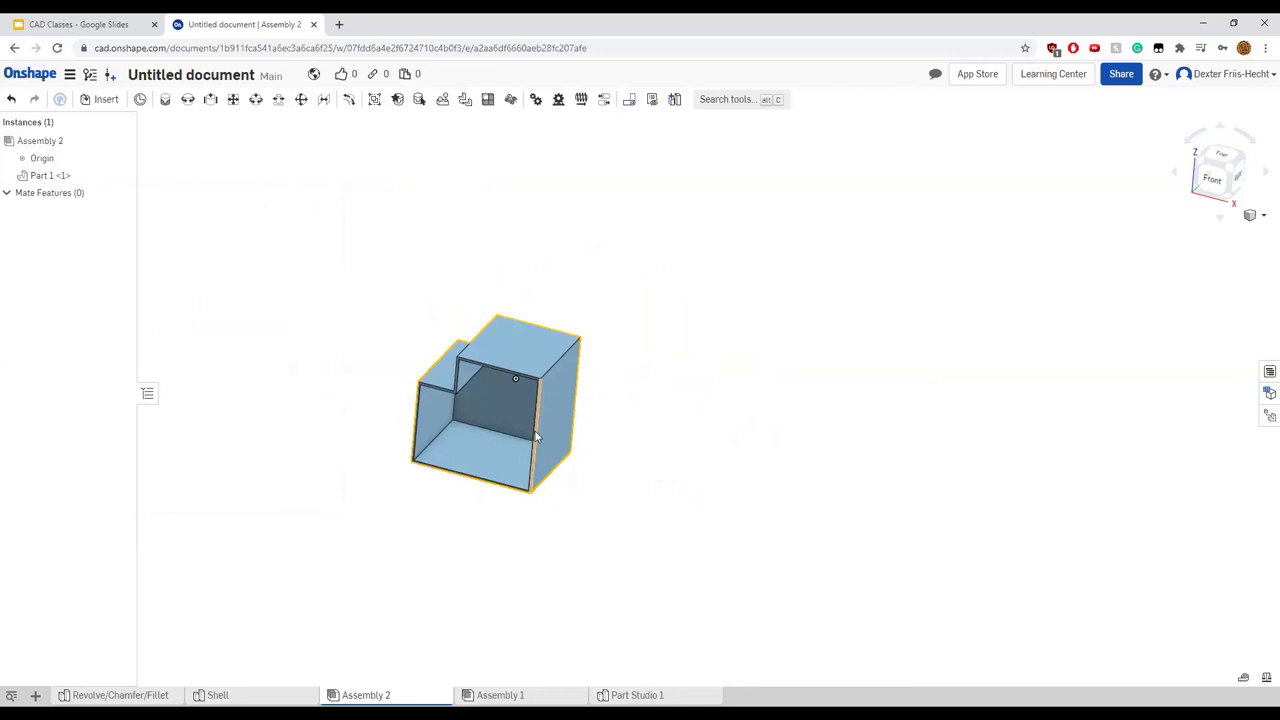
key(ctrl+z)
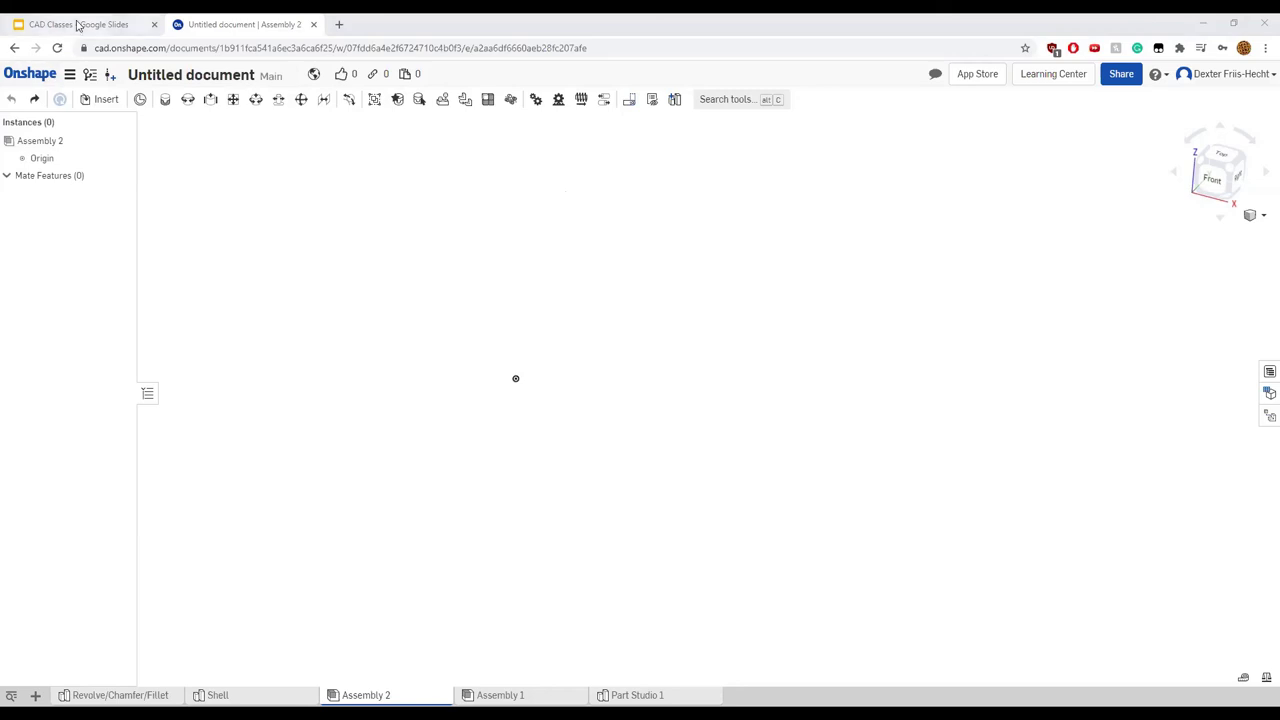
Switch to the CAD Classes presentation in Google Slides and present the Mates slide
key(ctrl+shift+Tab)
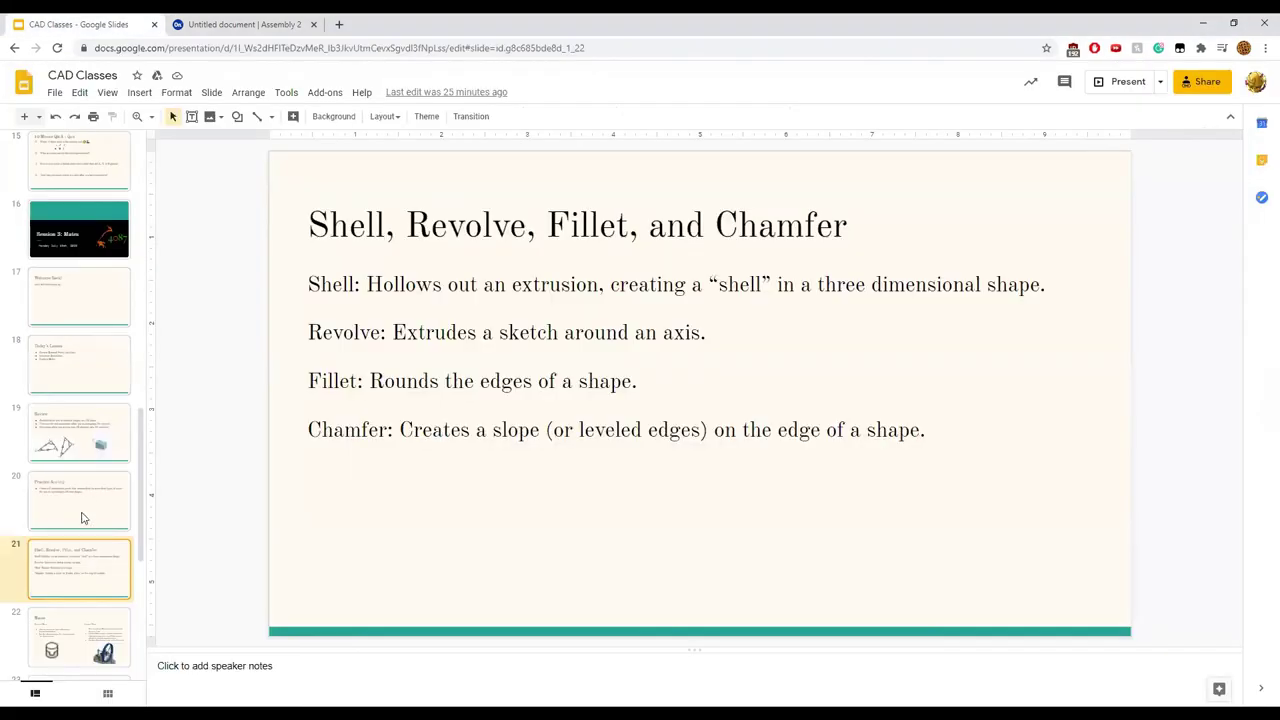
click(1100, 83)
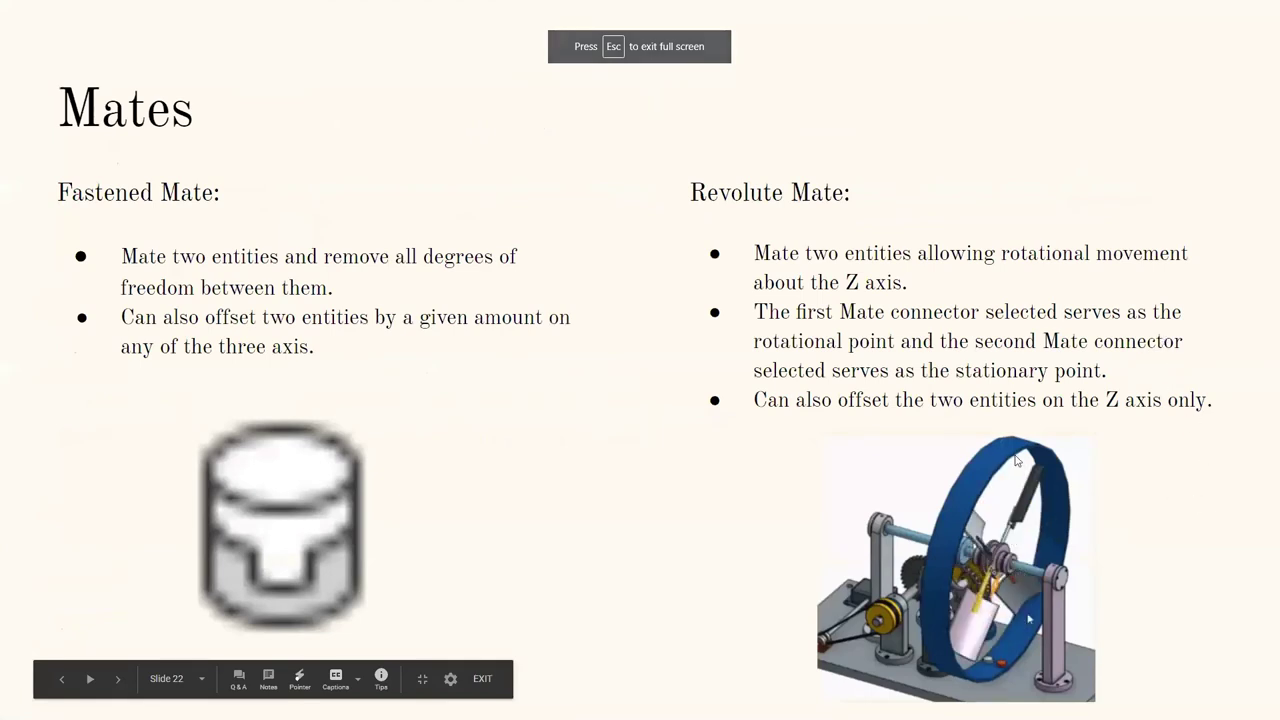
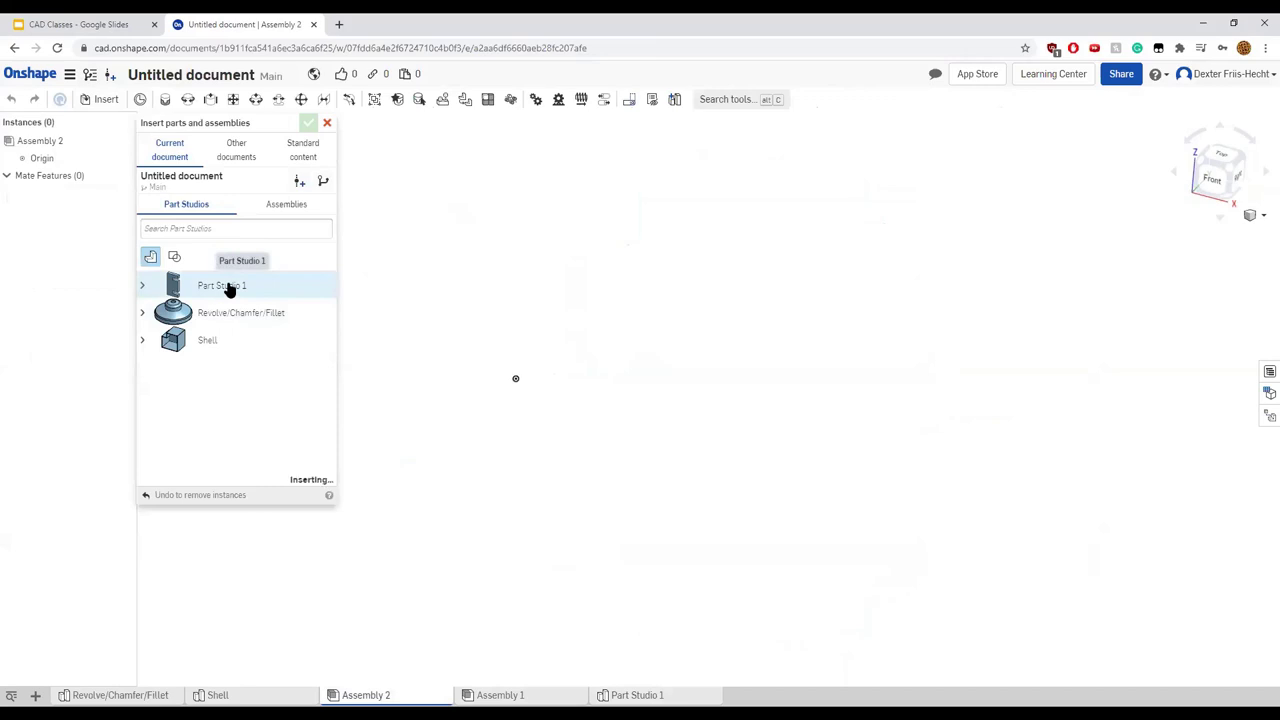
Insert two instances of the E-shaped part from Part Studio 1 into Assembly 2, placing the second beside the first
click(309, 124)
click(102, 99)
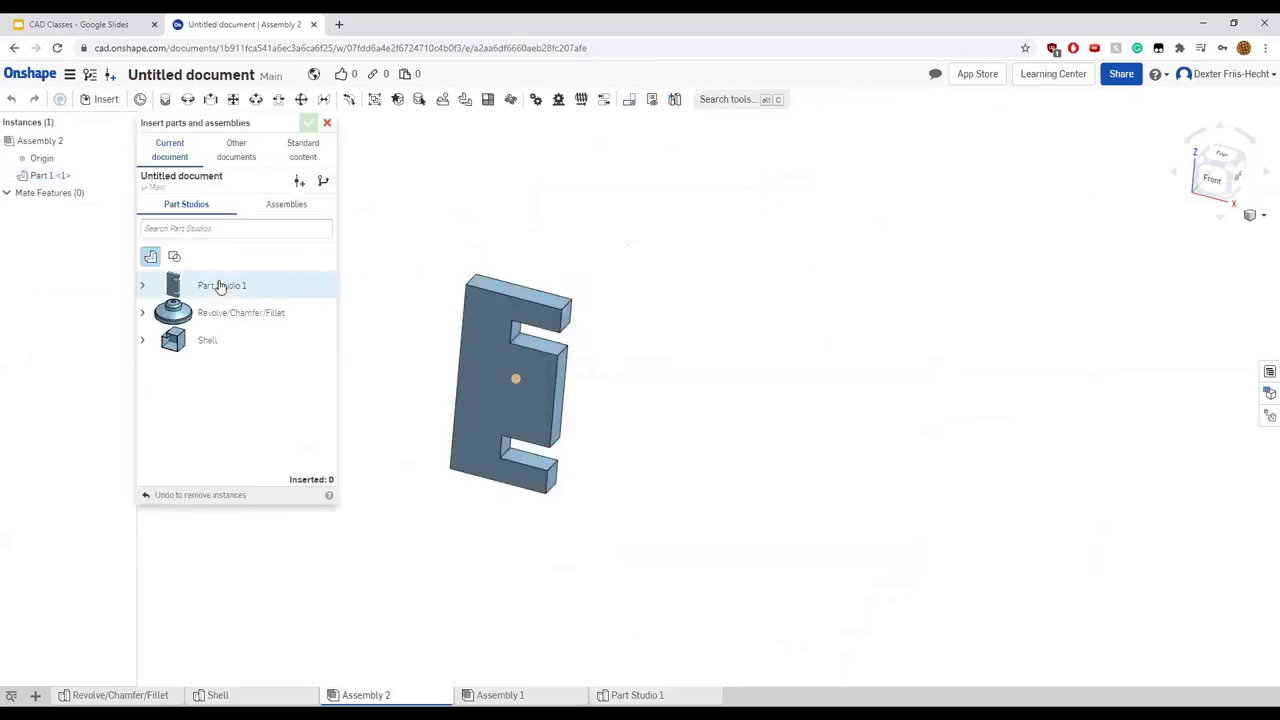
click(225, 288)
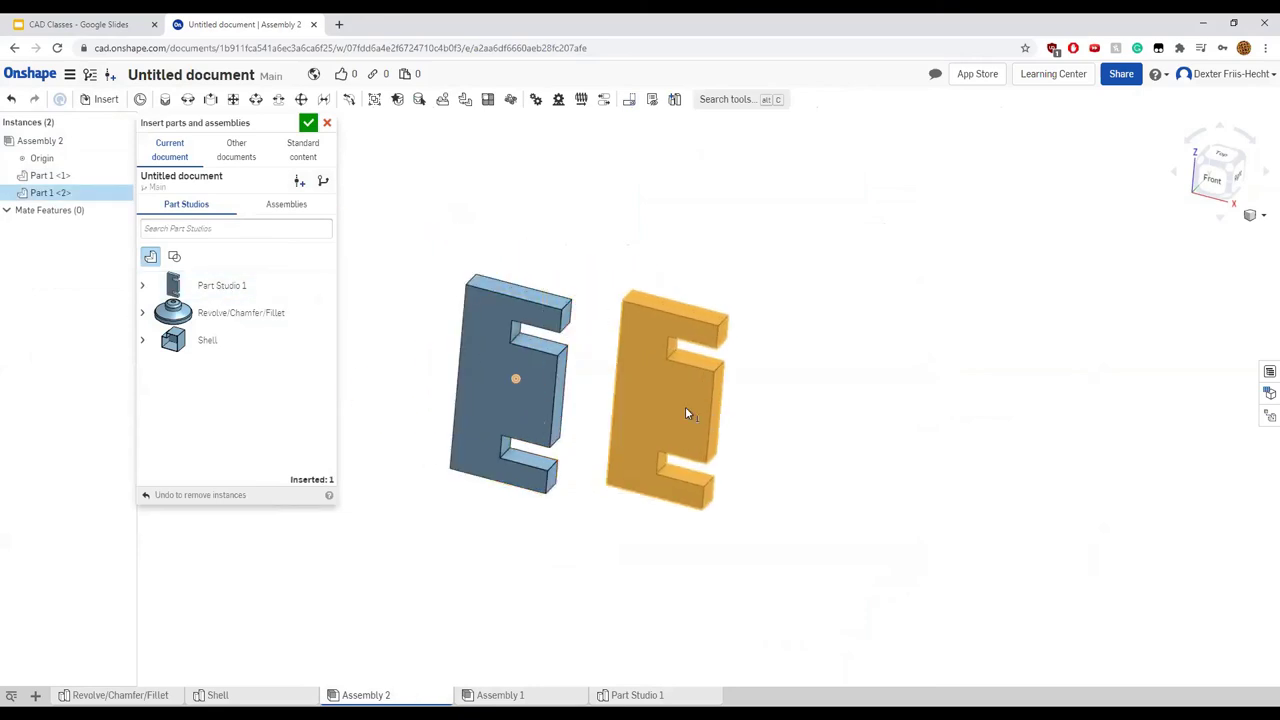
click(731, 425)
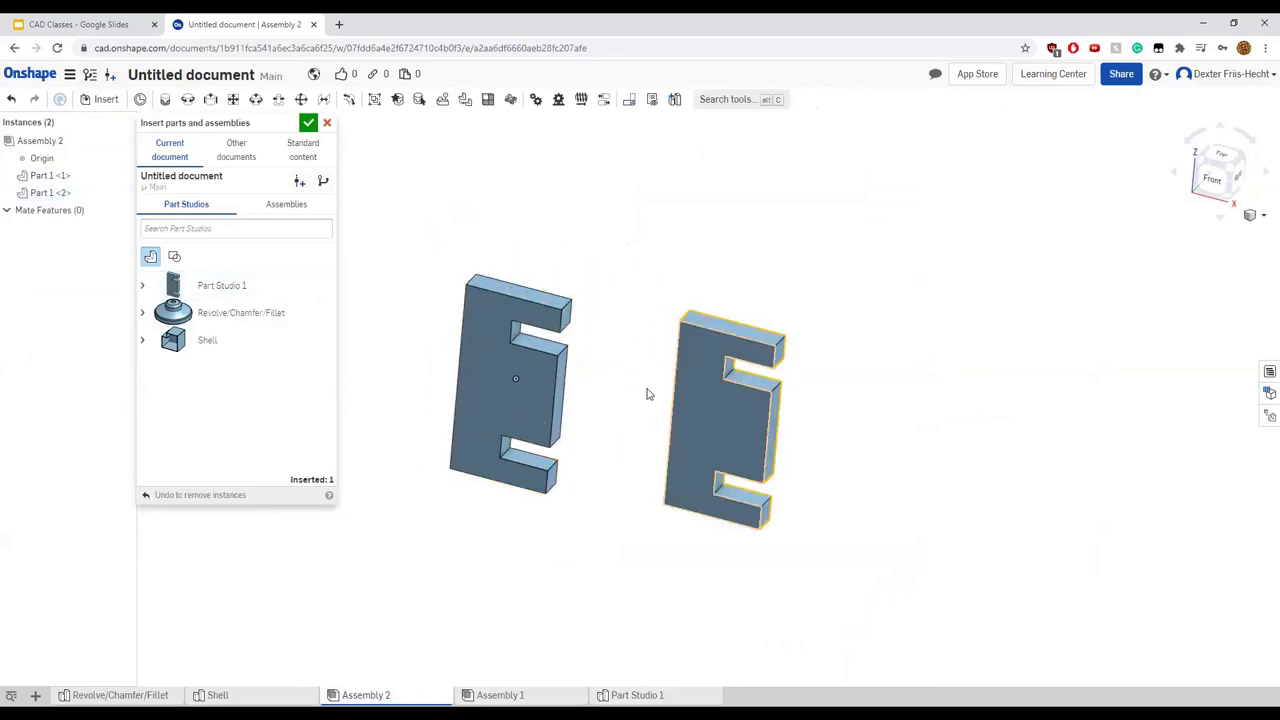
click(309, 124)
mouse_move(371, 363)
right_down()
mouse_move(380, 346)
mouse_move(367, 346)
right_up()
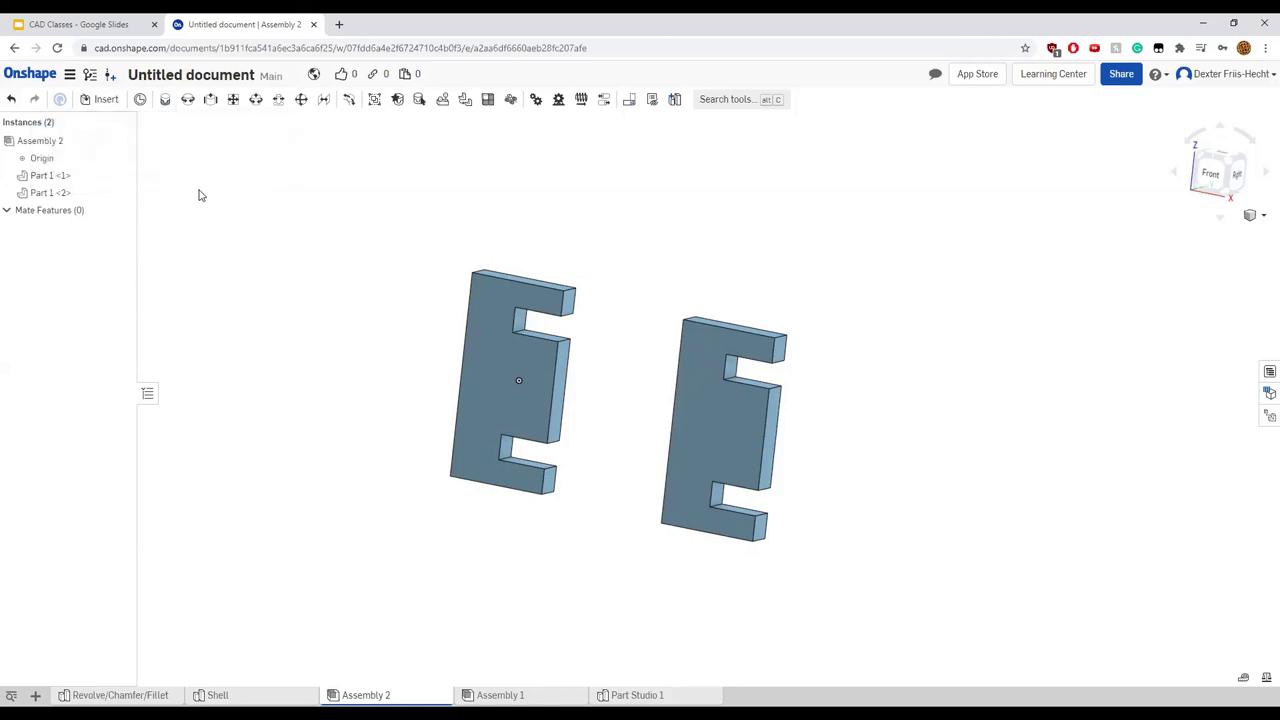
Start a new mate, look through the available mate types and keep Fastened
key(m)
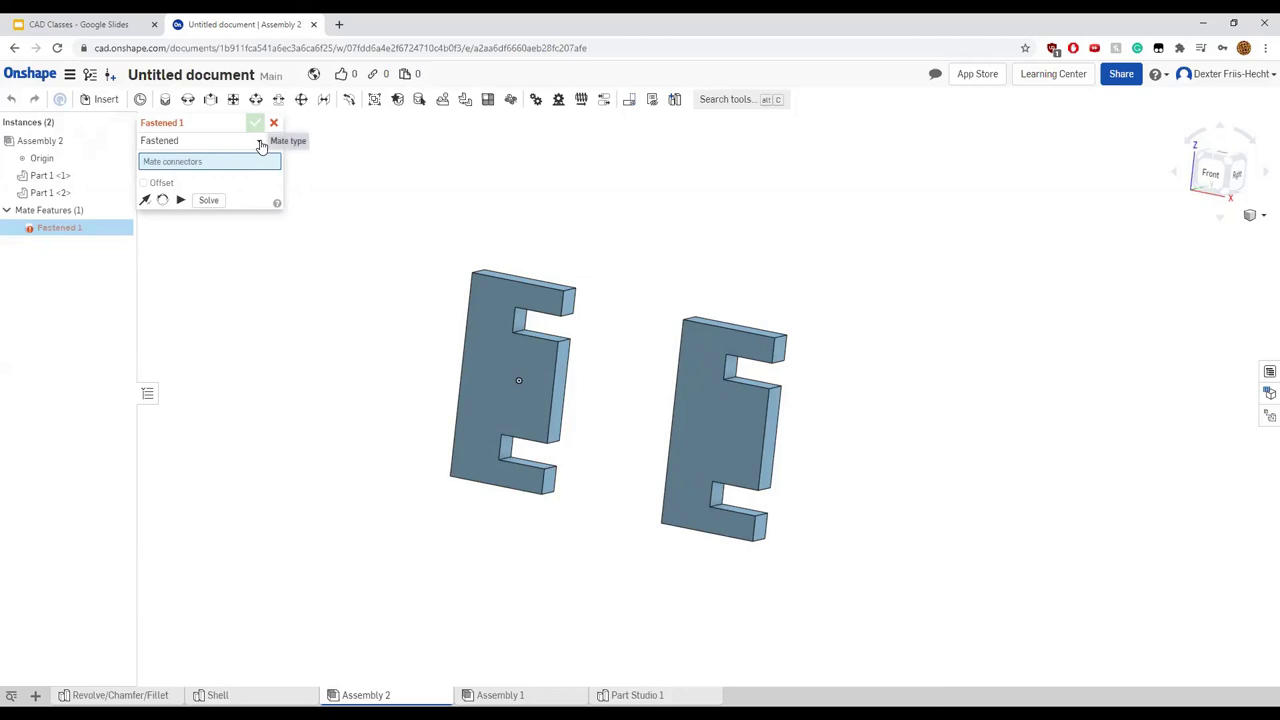
click(261, 146)
scroll(206, 223, down, 1)
scroll(206, 223, up, 1)
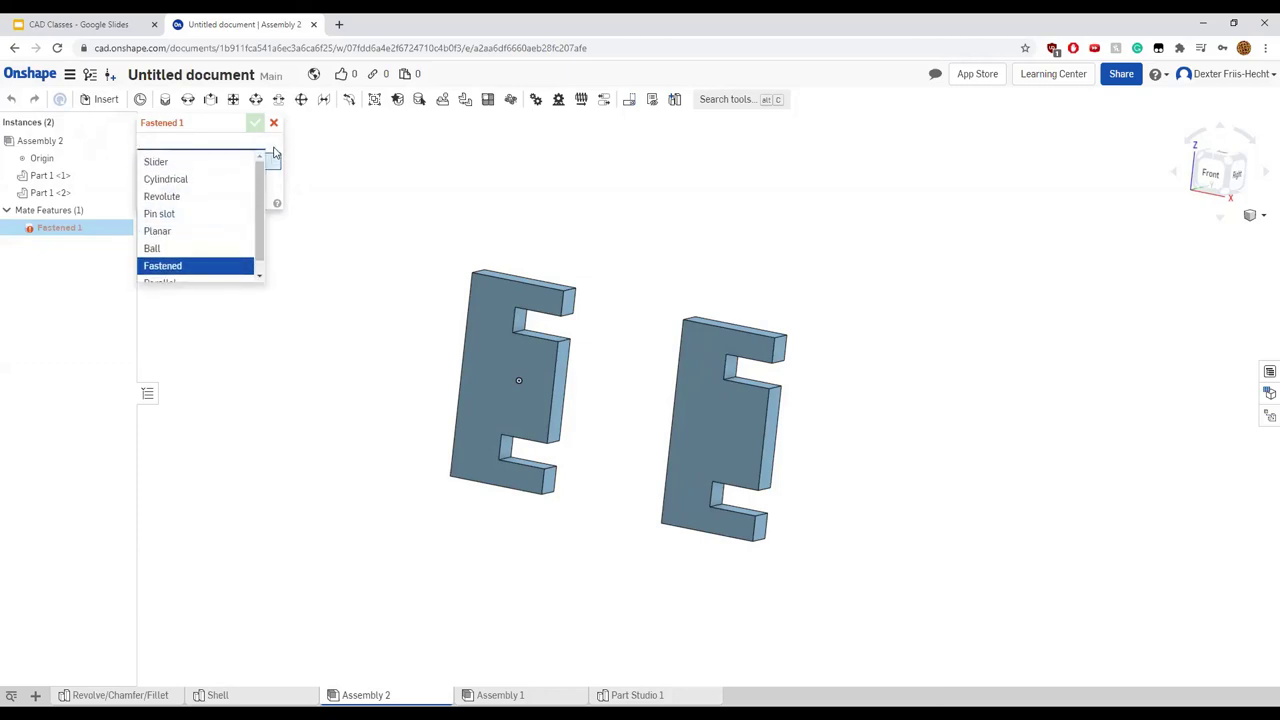
click(275, 153)
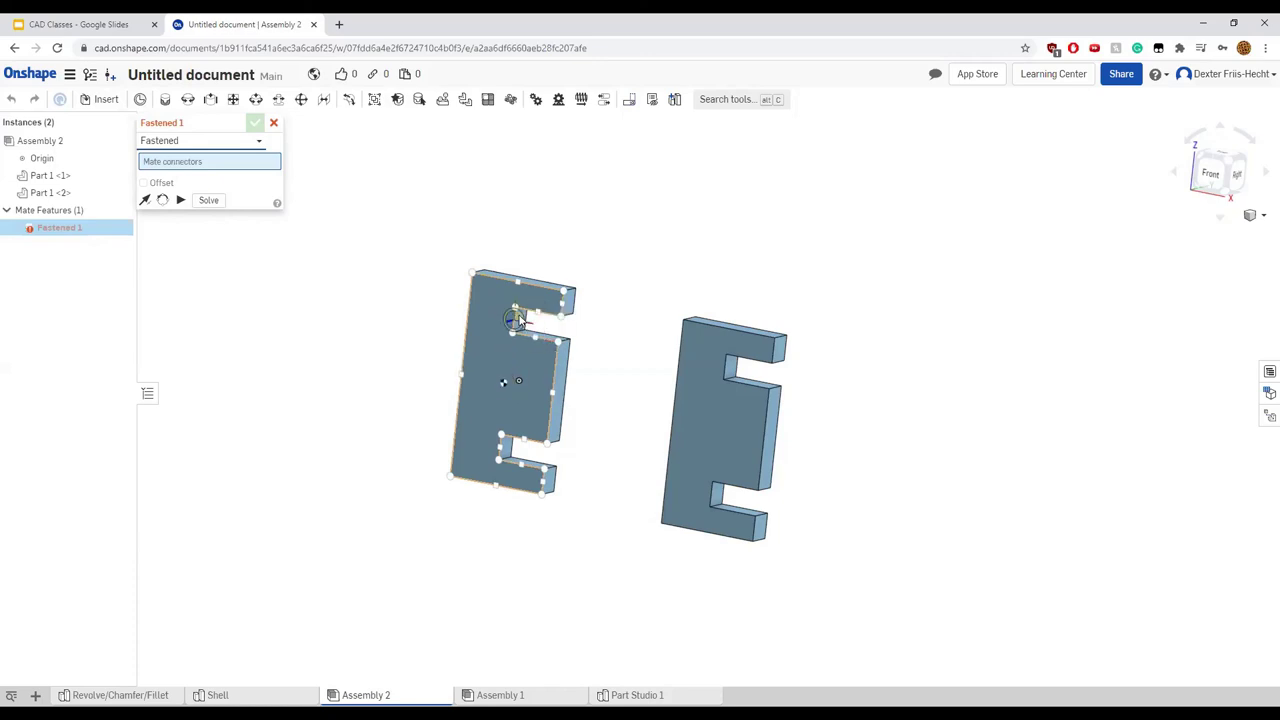
Pick the centre of the inner face in the first E-shaped part's upper notch as the first mate connector
scroll(517, 312, up, 8)
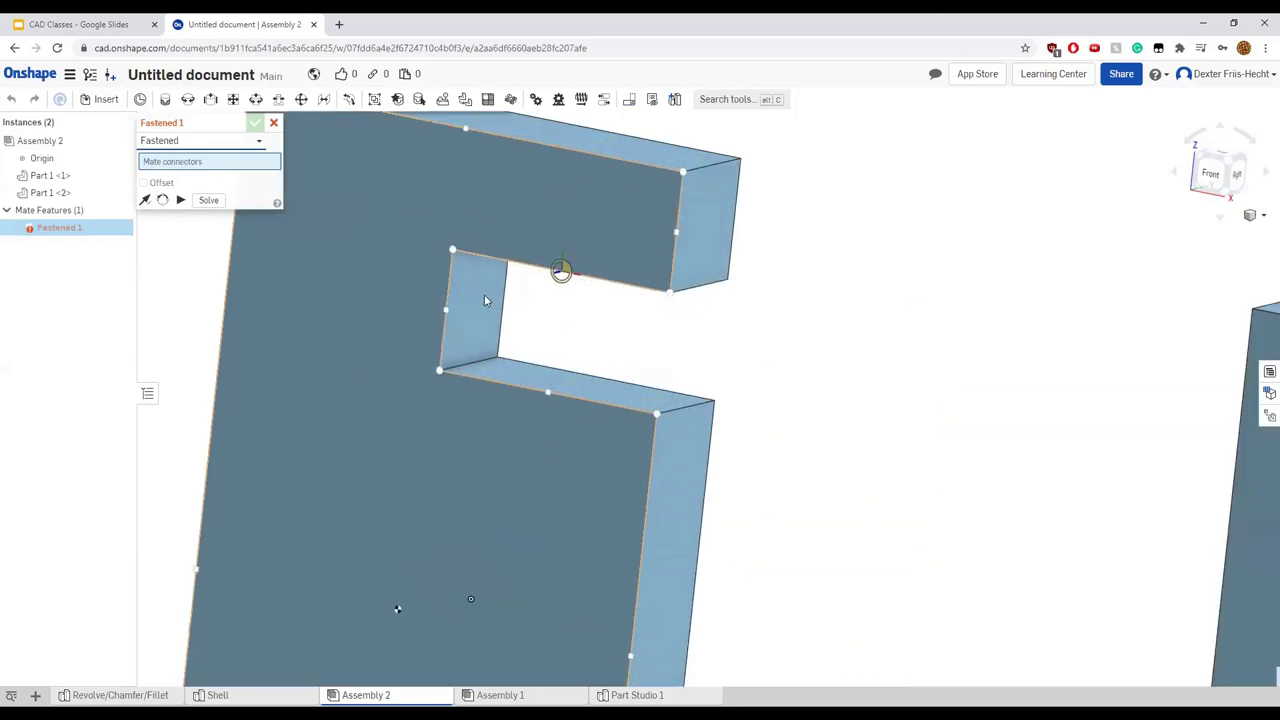
scroll(489, 307, down, 10)
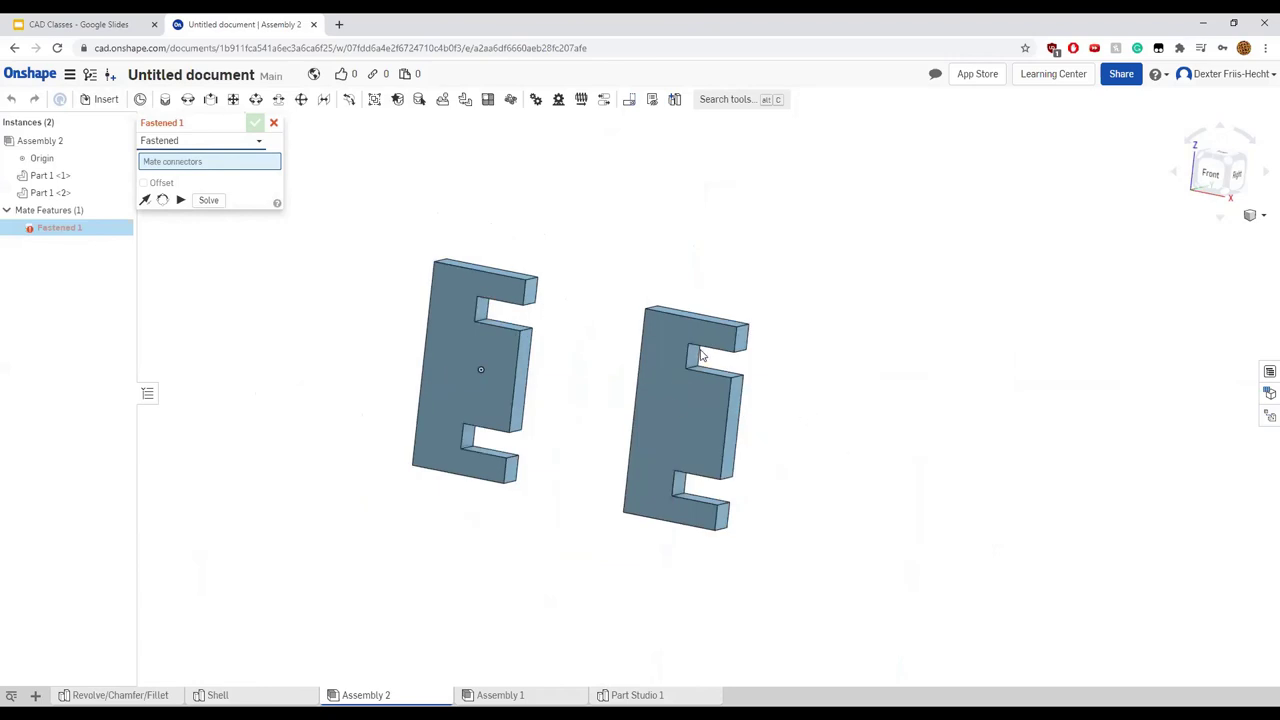
scroll(695, 358, up, 6)
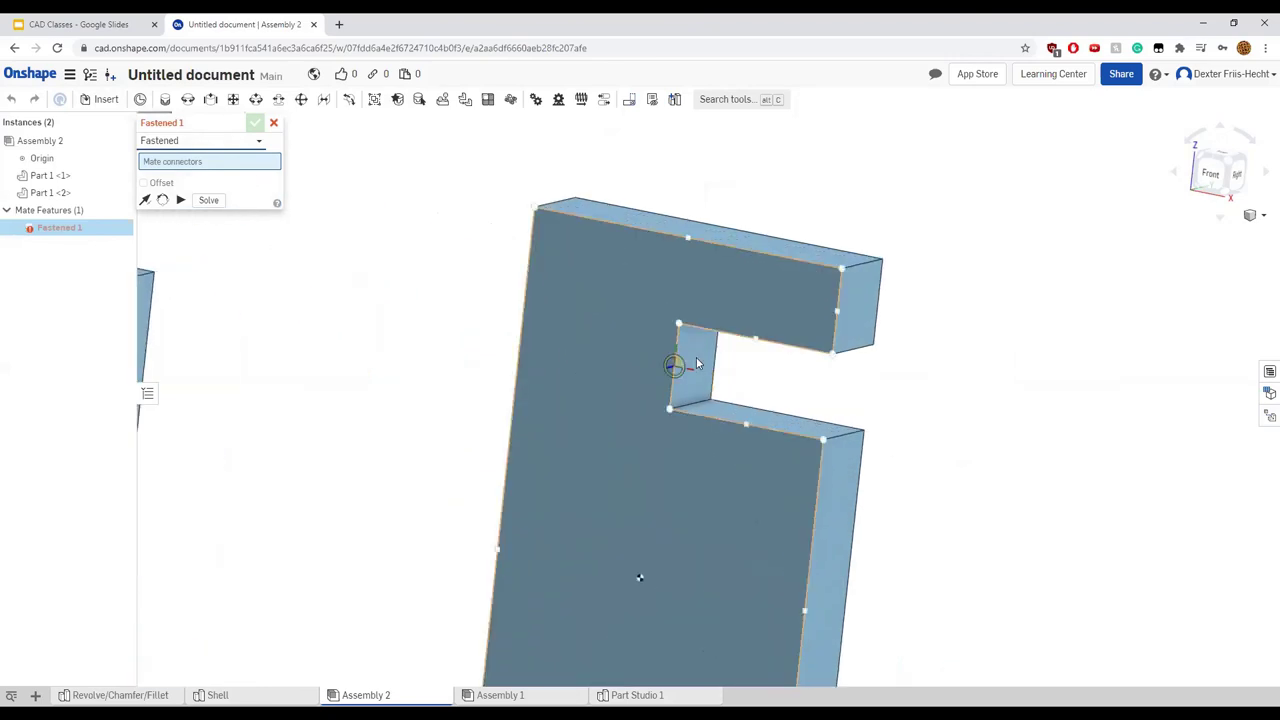
scroll(694, 360, down, 7)
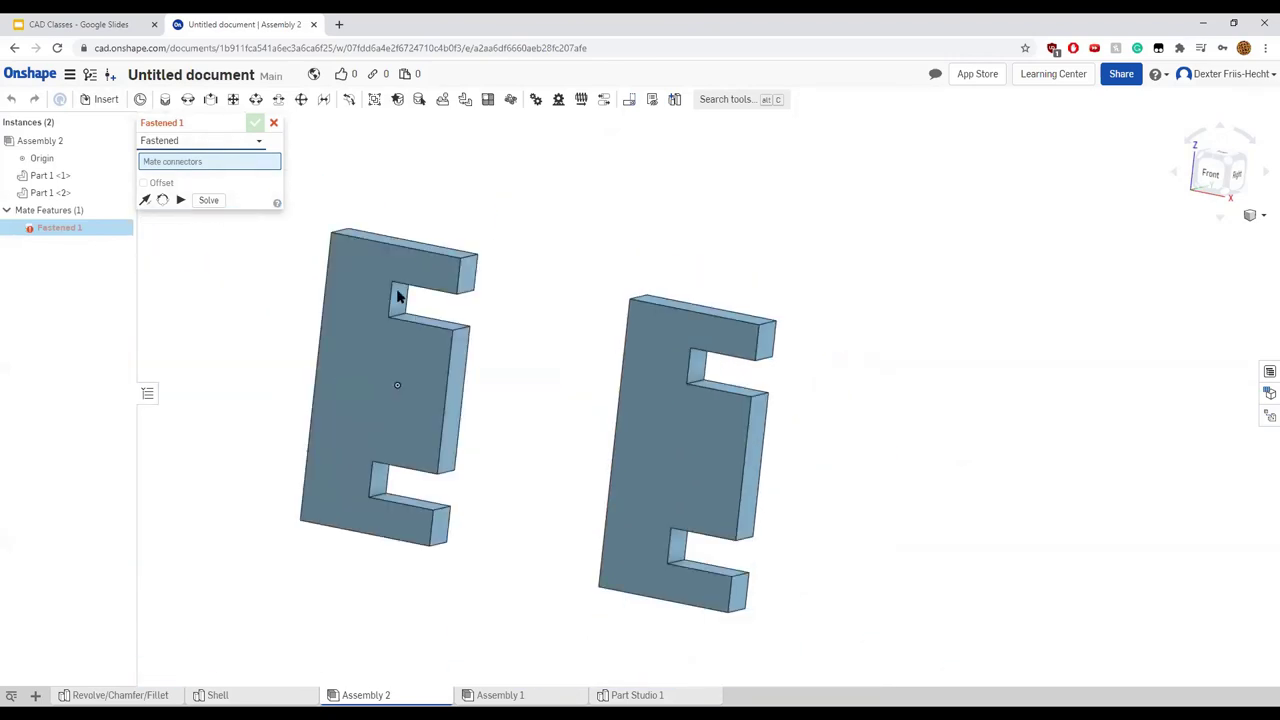
scroll(398, 296, up, 7)
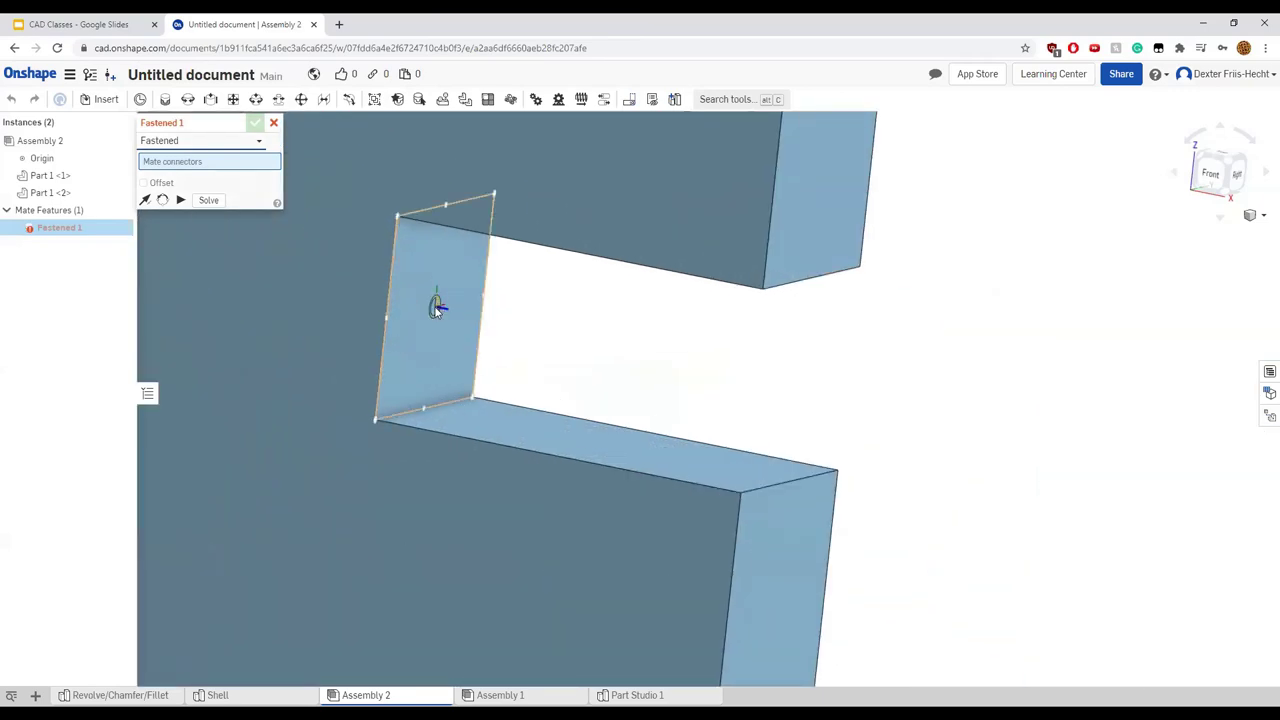
click(436, 307)
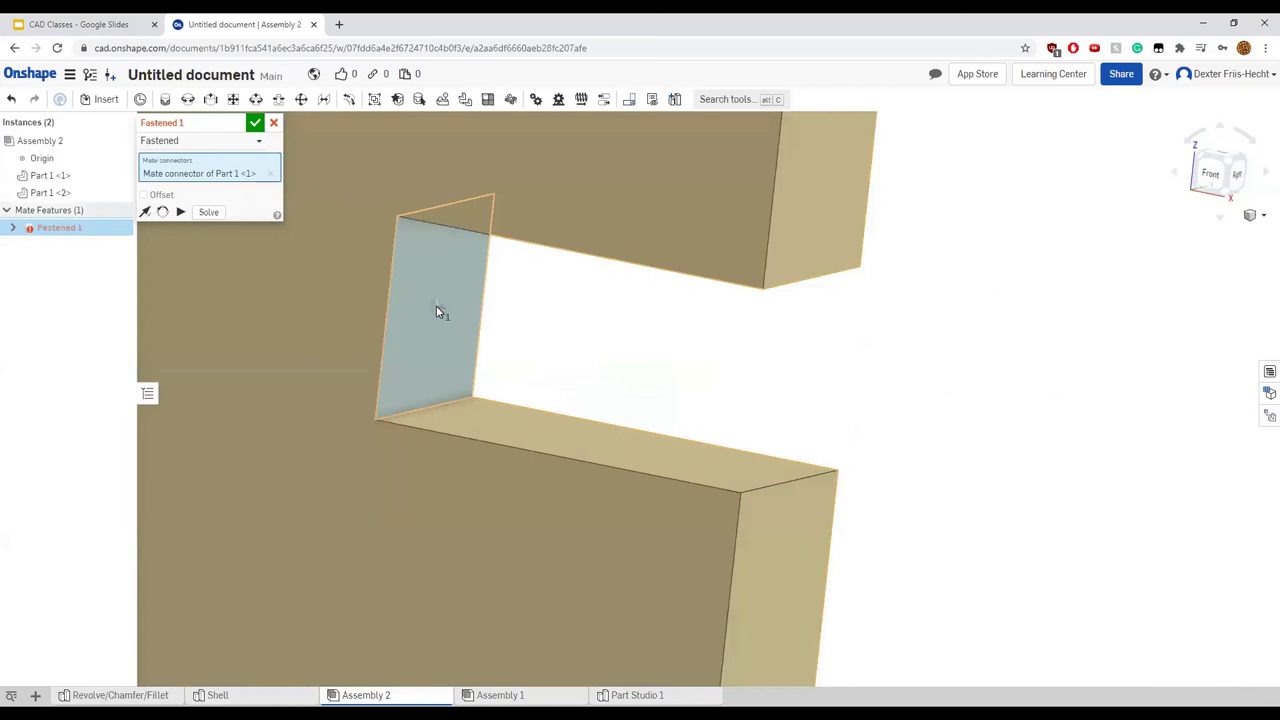
Pick the centre of the inner face in the second E-shaped part's upper notch as the second mate connector
scroll(494, 377, up, 2)
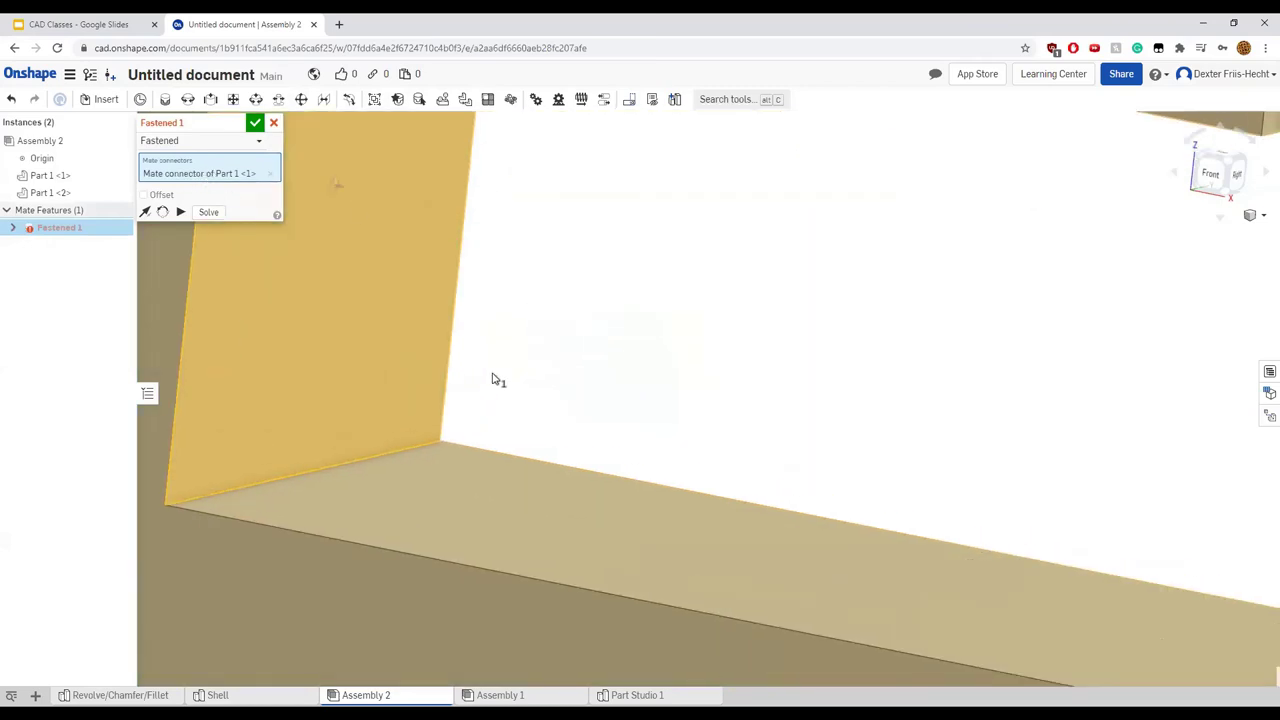
scroll(594, 394, down, 8)
scroll(671, 380, down, 4)
scroll(628, 402, up, 10)
scroll(628, 402, up, 4)
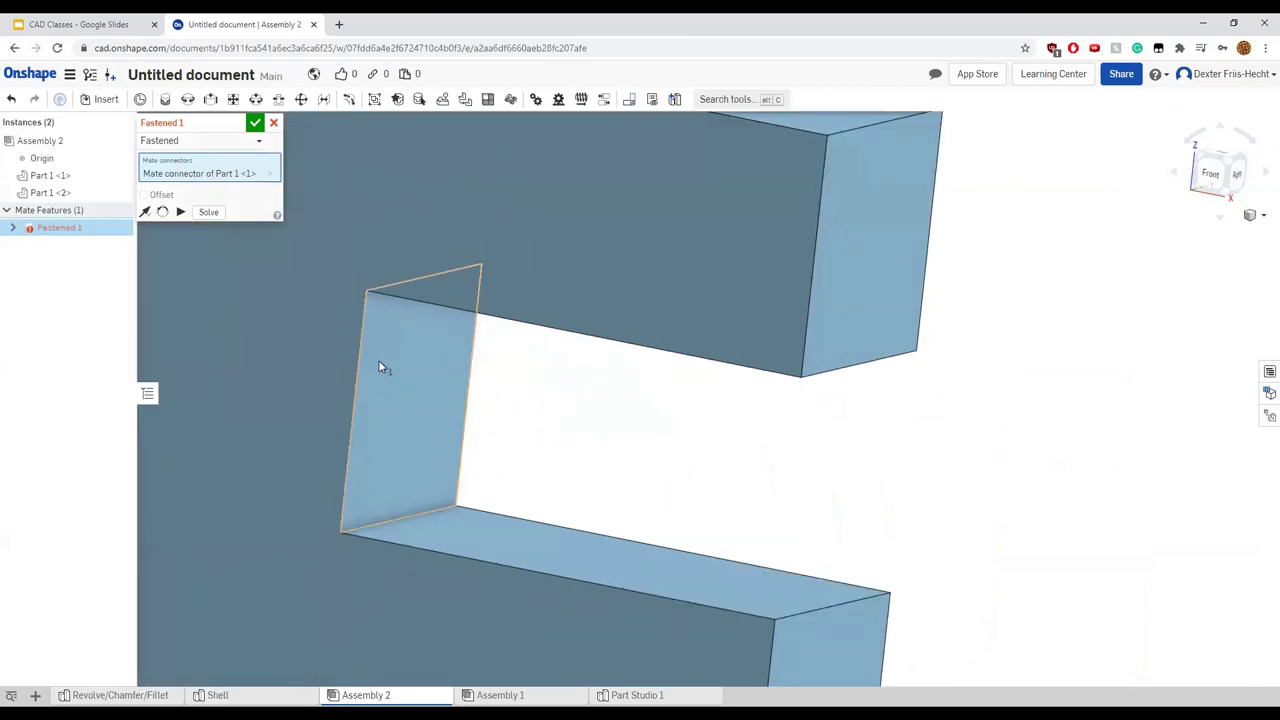
click(415, 400)
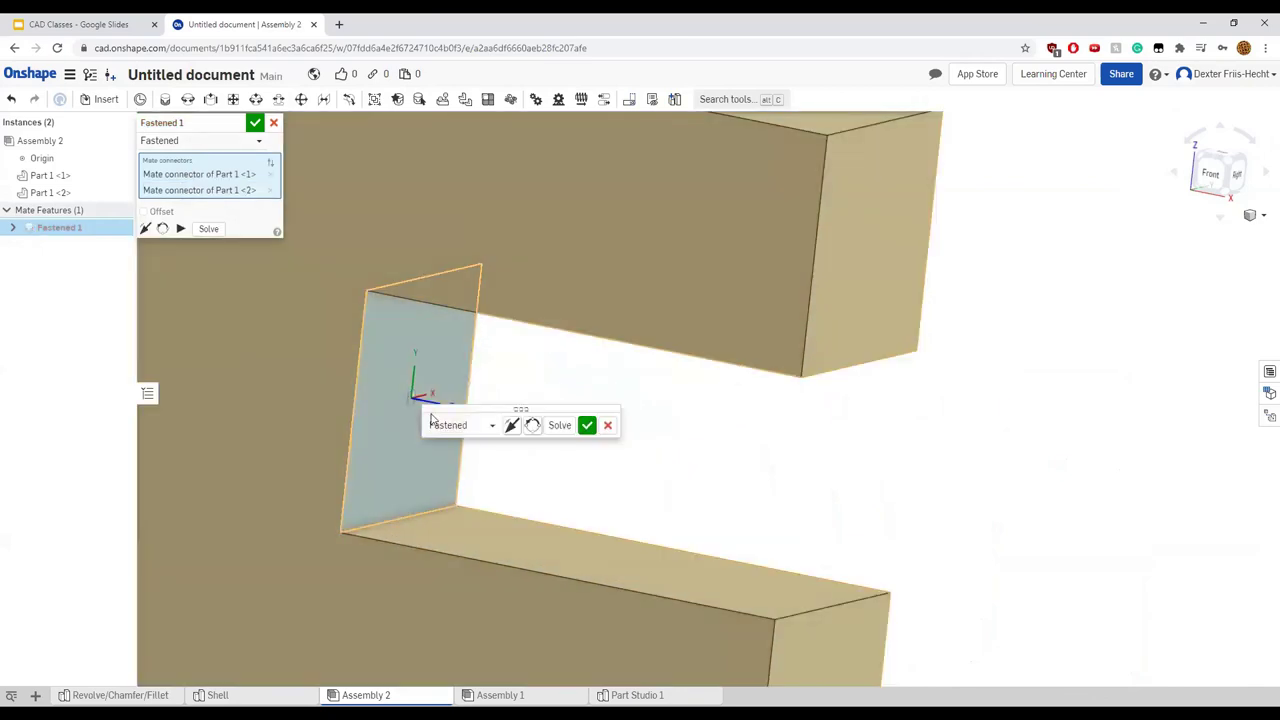
Reorient the fastened mate's secondary axis in quarter turns until the two E-shaped parts cross at right angles
scroll(284, 335, up, 5)
scroll(285, 347, down, 10)
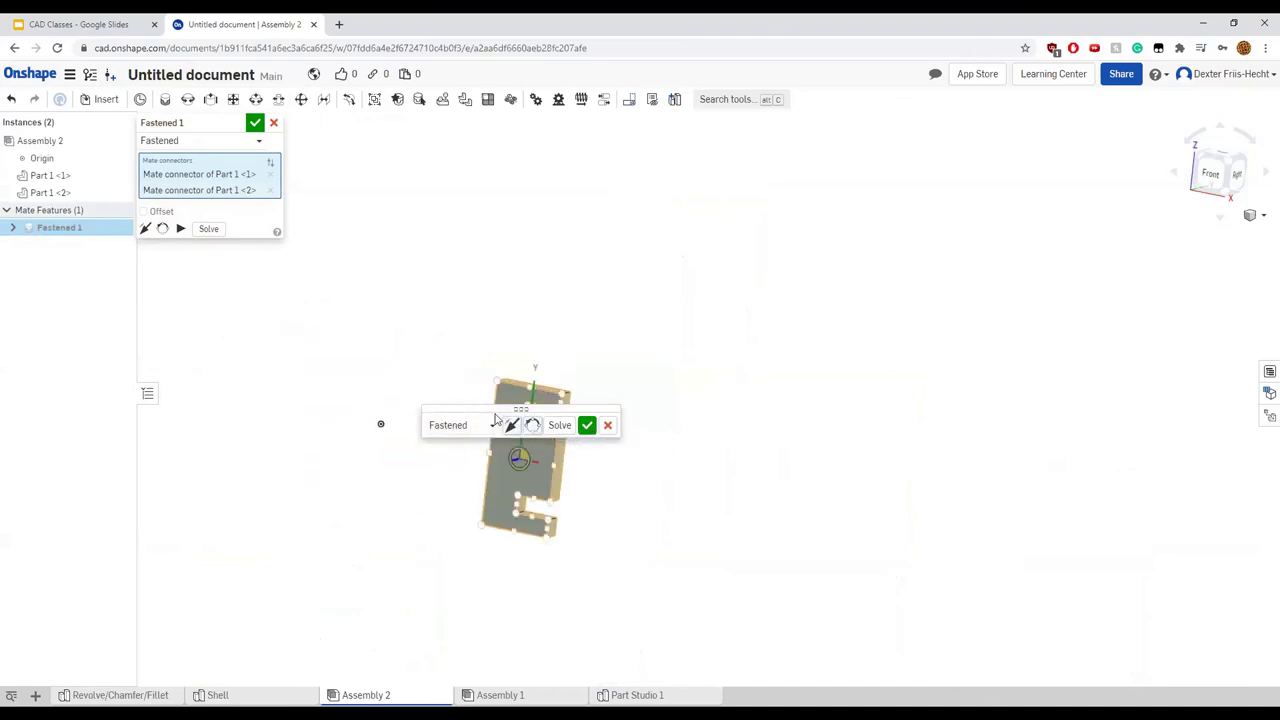
drag(483, 401, 365, 157)
scroll(514, 453, up, 3)
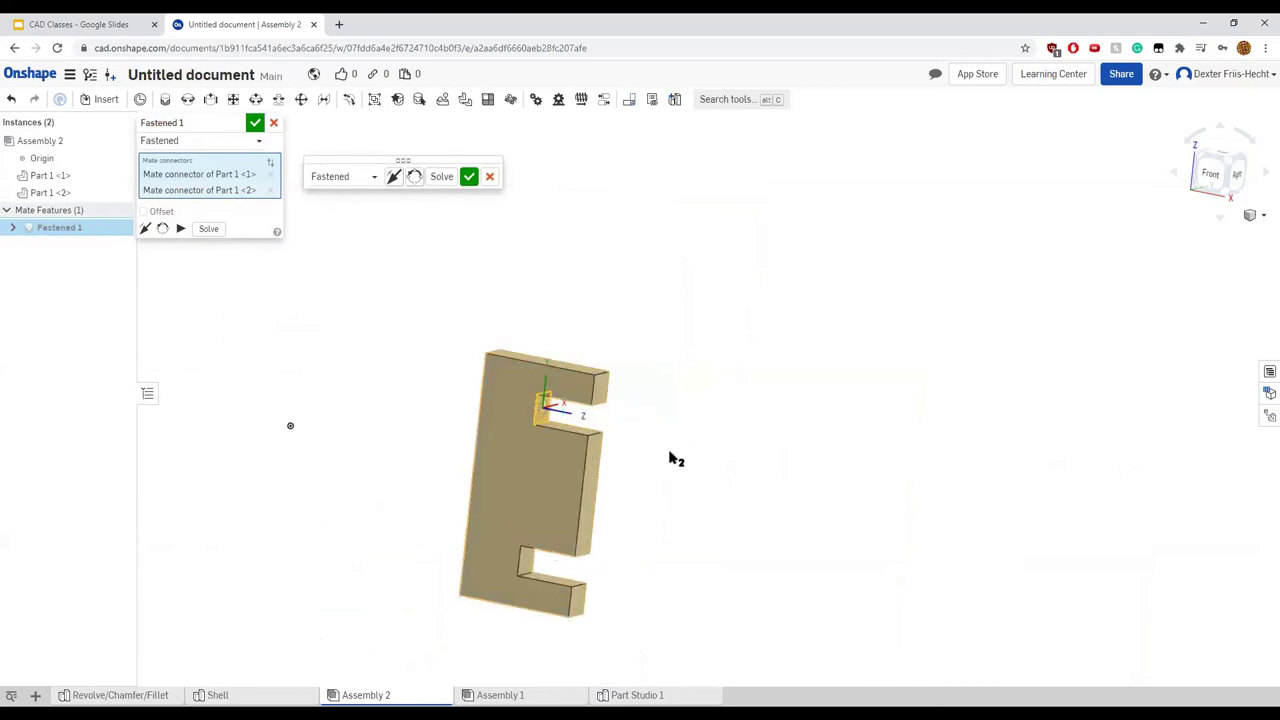
click(163, 230)
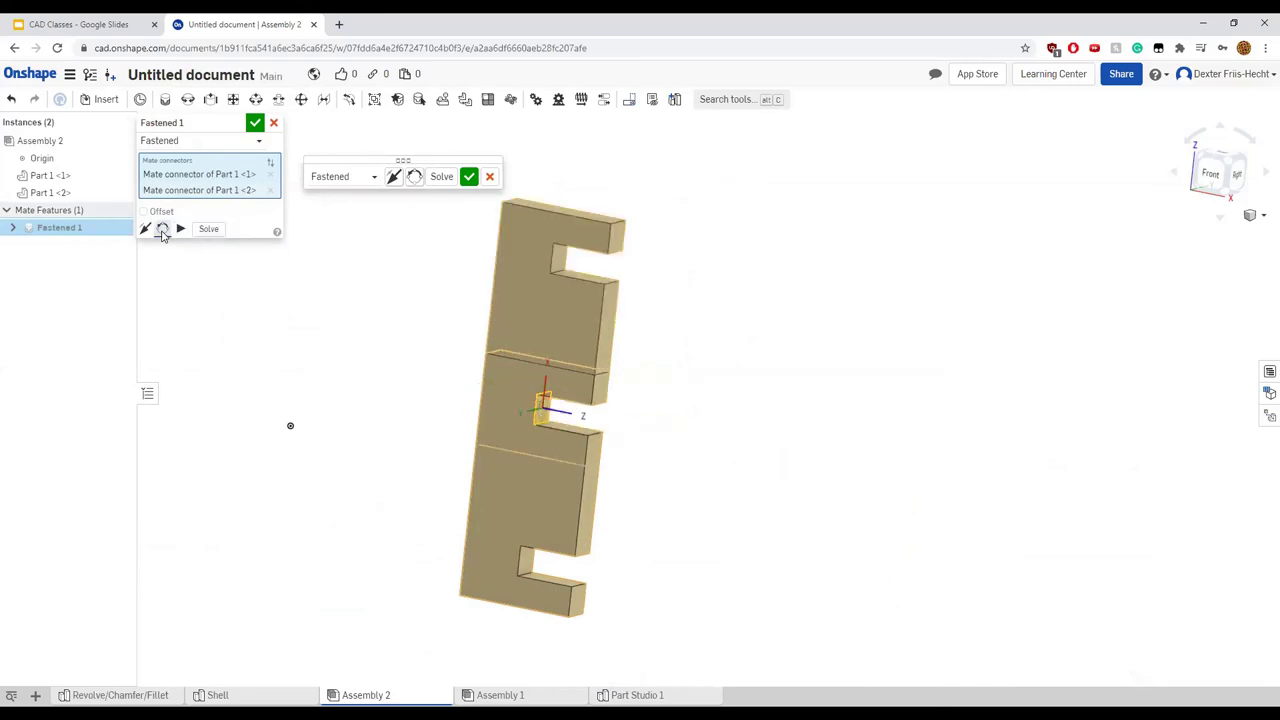
click(163, 230)
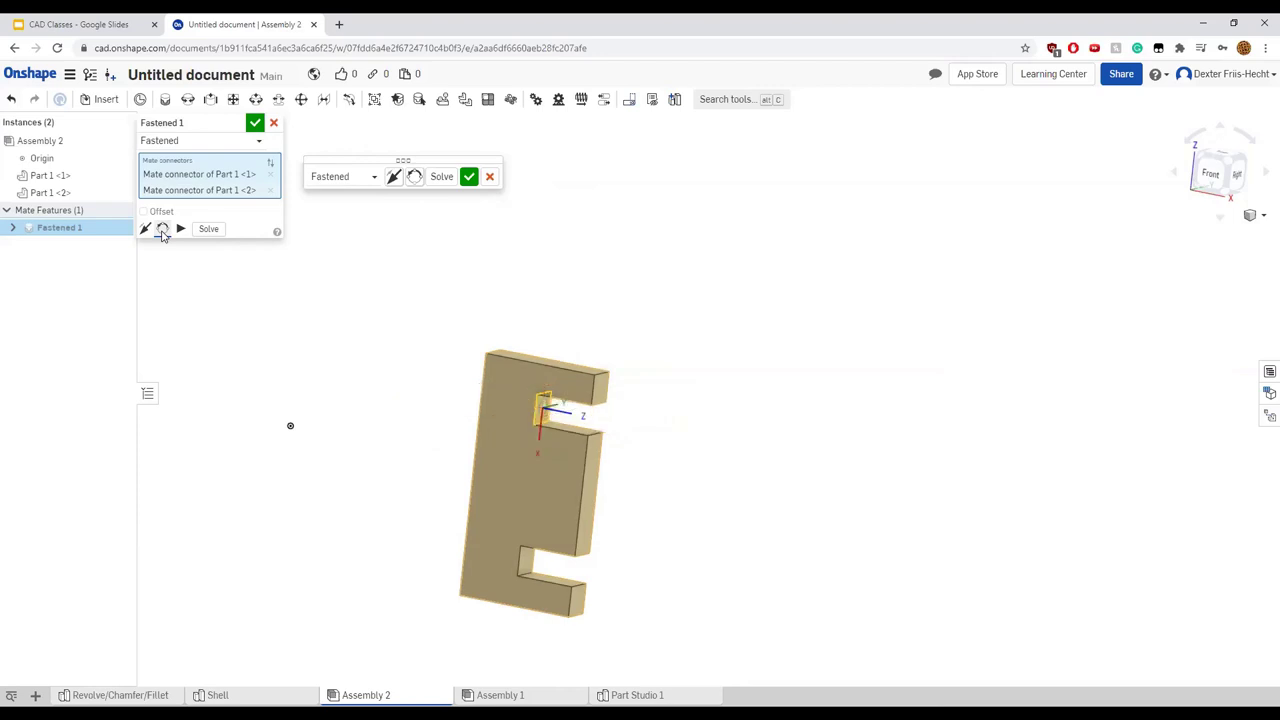
click(163, 230)
click(163, 230)
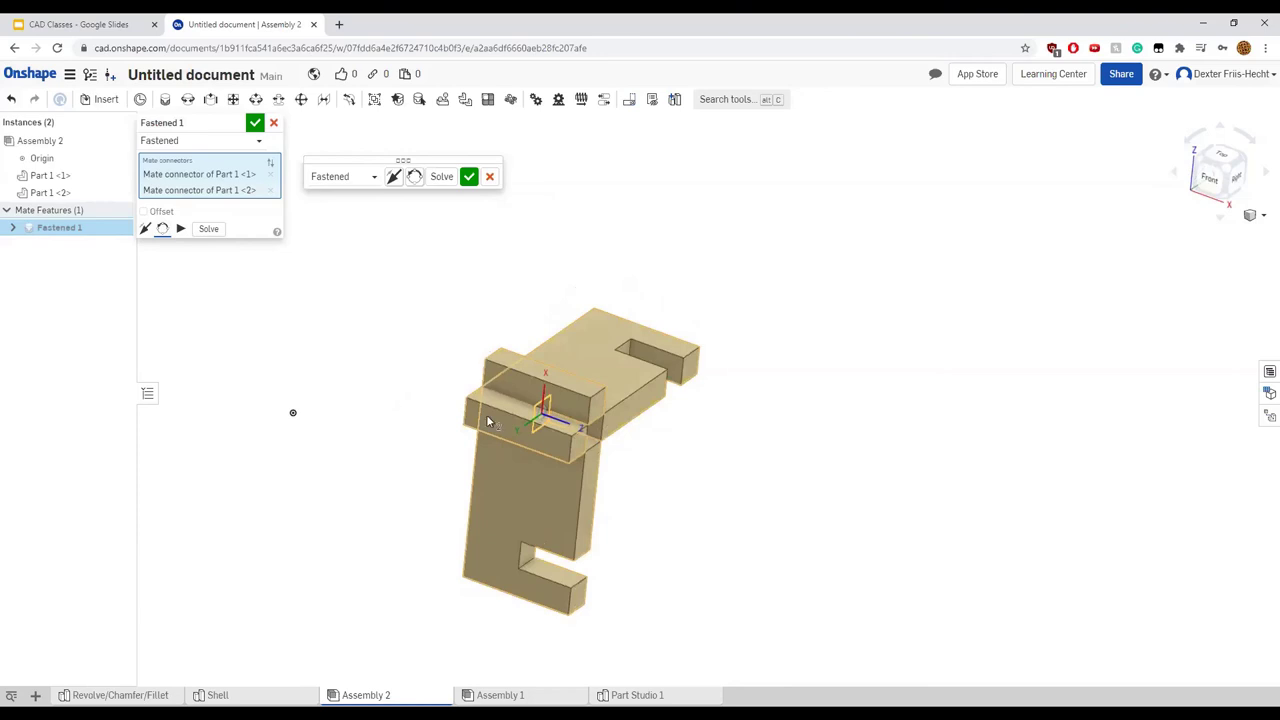
right_drag(366, 420, 424, 398)
Flip the primary axis of the fastened mate and accept it, discarding the additional empty mate
click(146, 229)
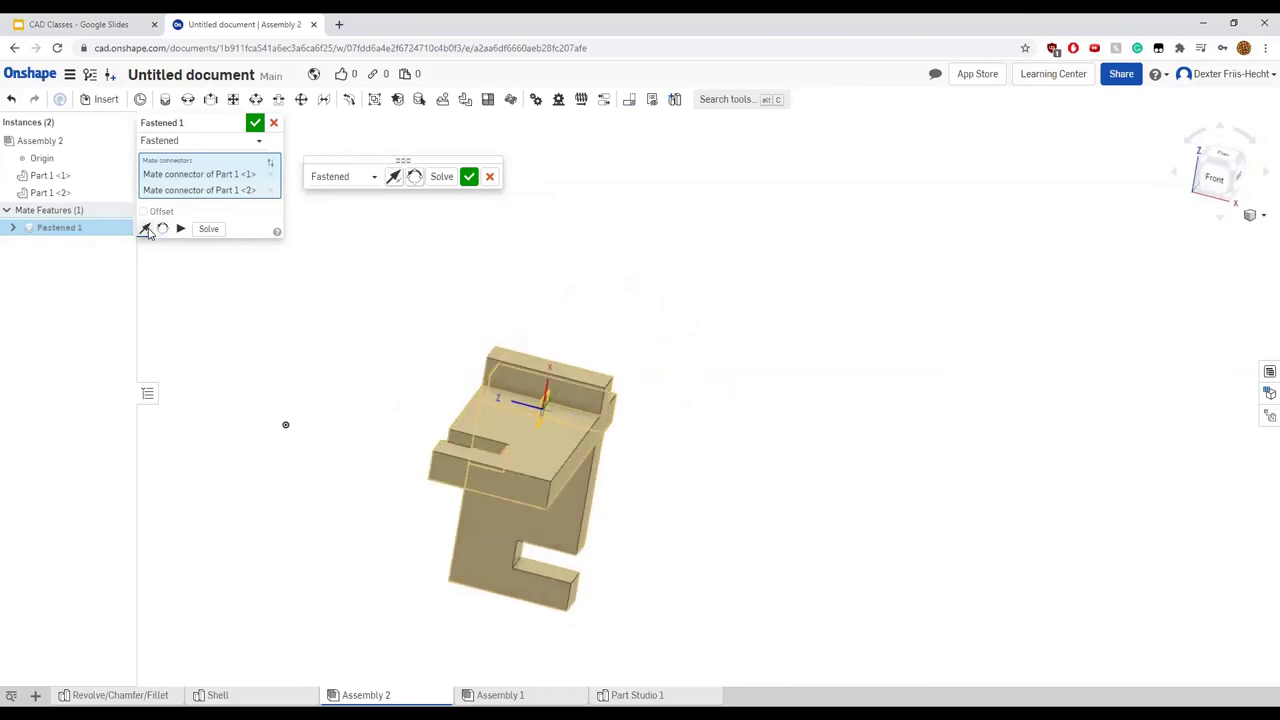
right_drag(326, 409, 294, 417)
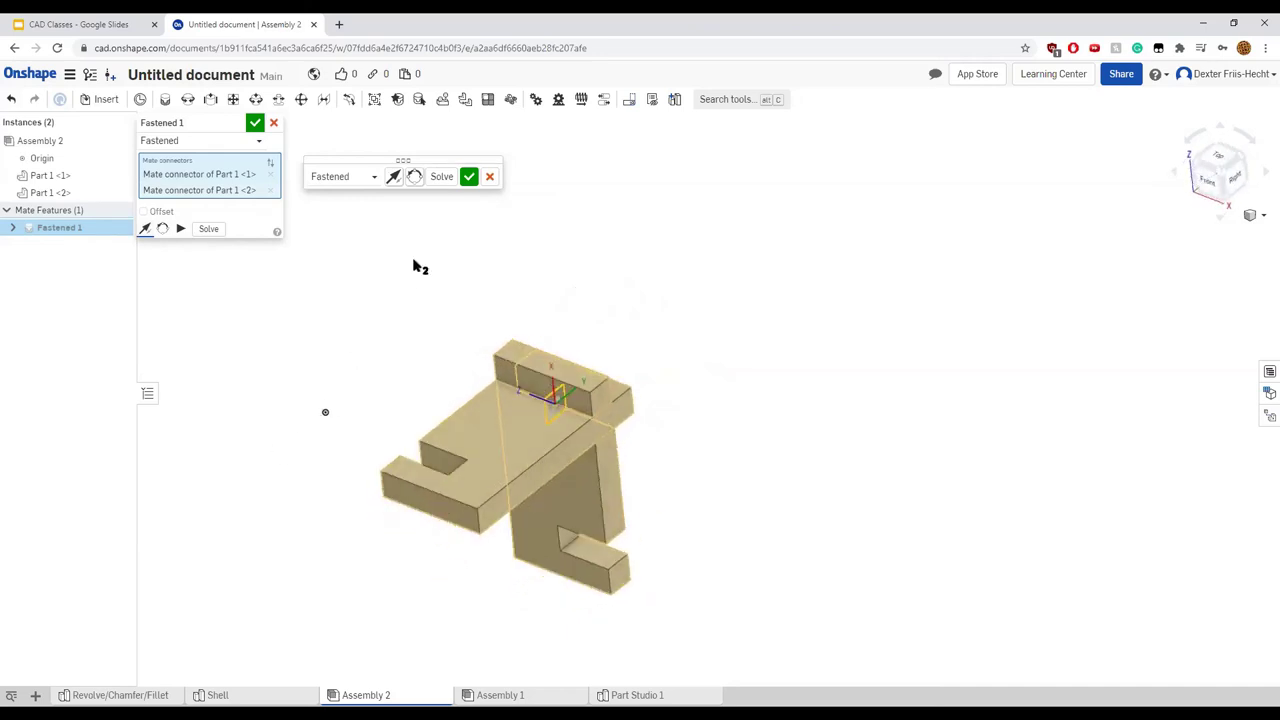
click(467, 180)
right_drag(443, 331, 422, 354)
right_drag(500, 583, 524, 404)
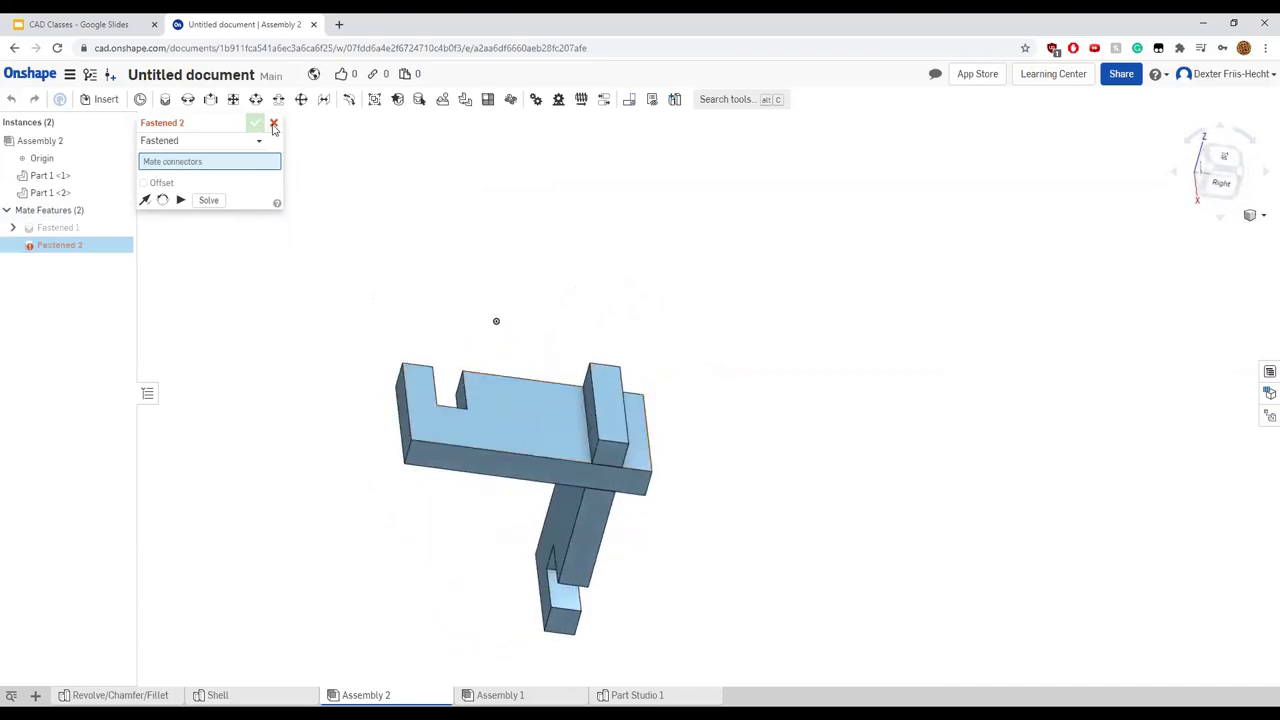
click(274, 126)
Test the fastened mate by selecting and trying to move the joined parts, and inspect them from several angles
click(520, 427)
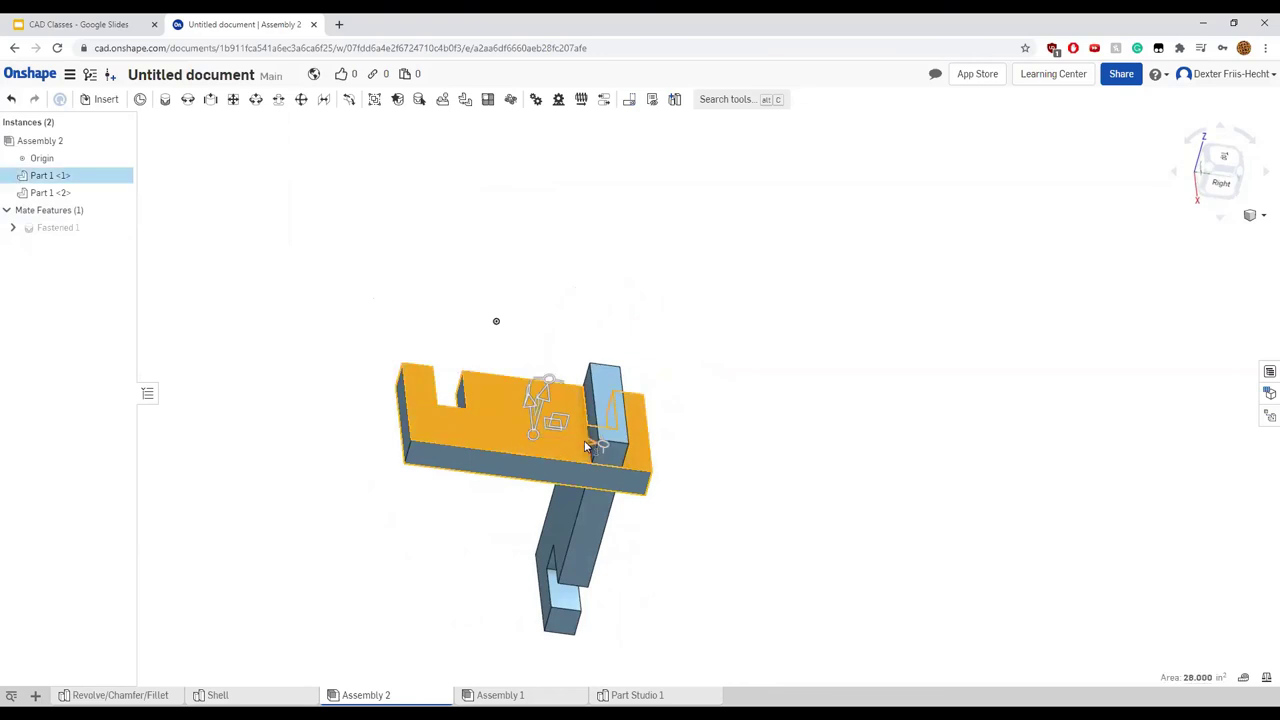
click(358, 481)
drag(346, 302, 752, 598)
drag(586, 437, 560, 412)
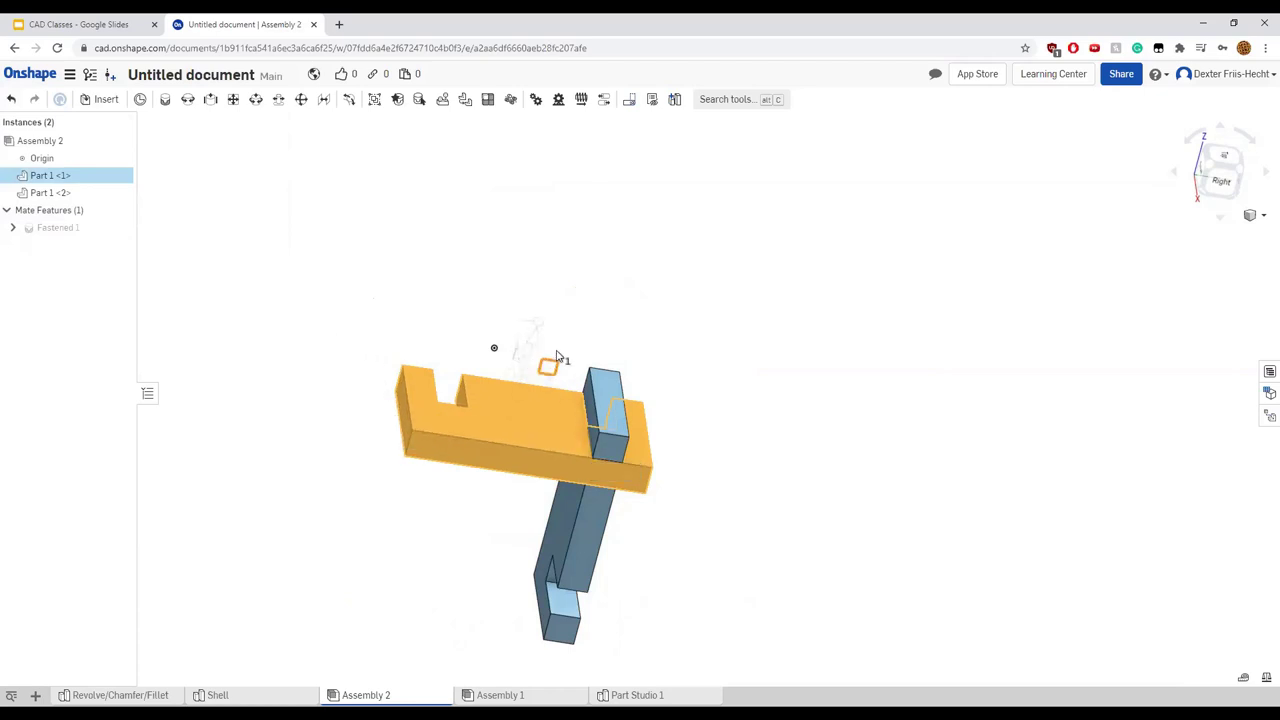
click(855, 441)
right_drag(754, 486, 720, 474)
right_drag(508, 575, 558, 568)
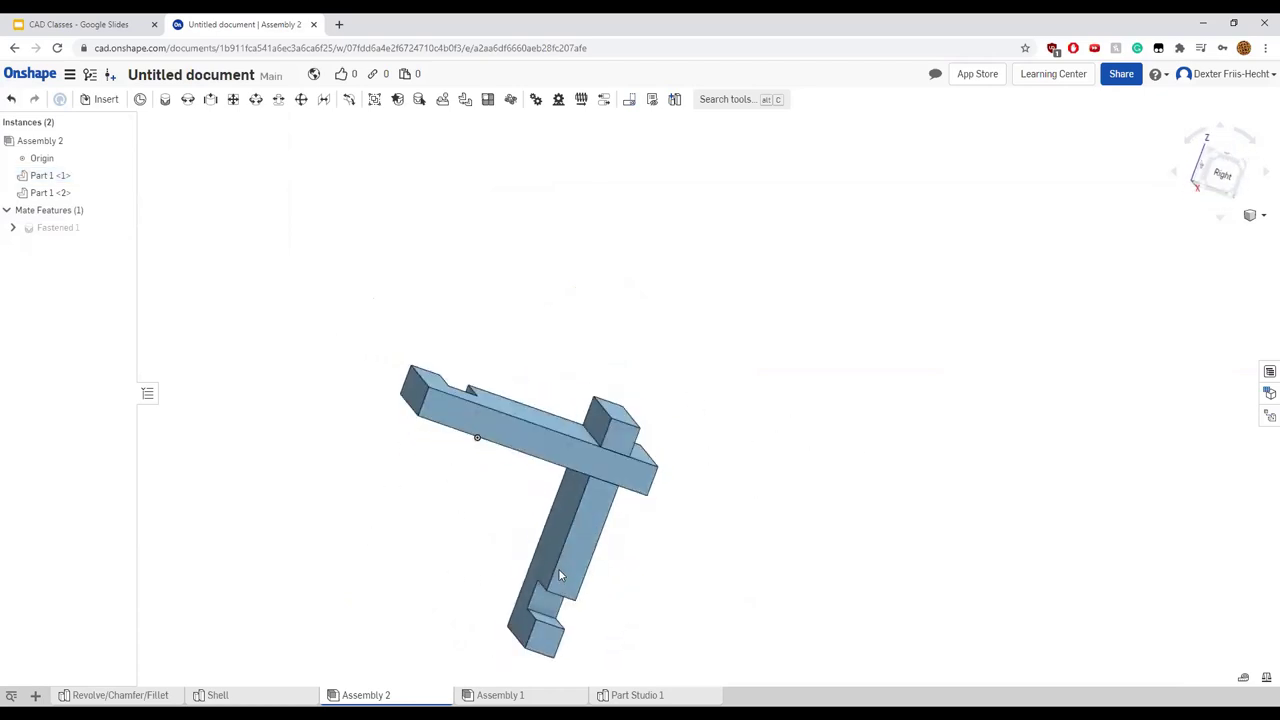
Hide the instance Part 1 <1> and show it again
right_click(79, 177)
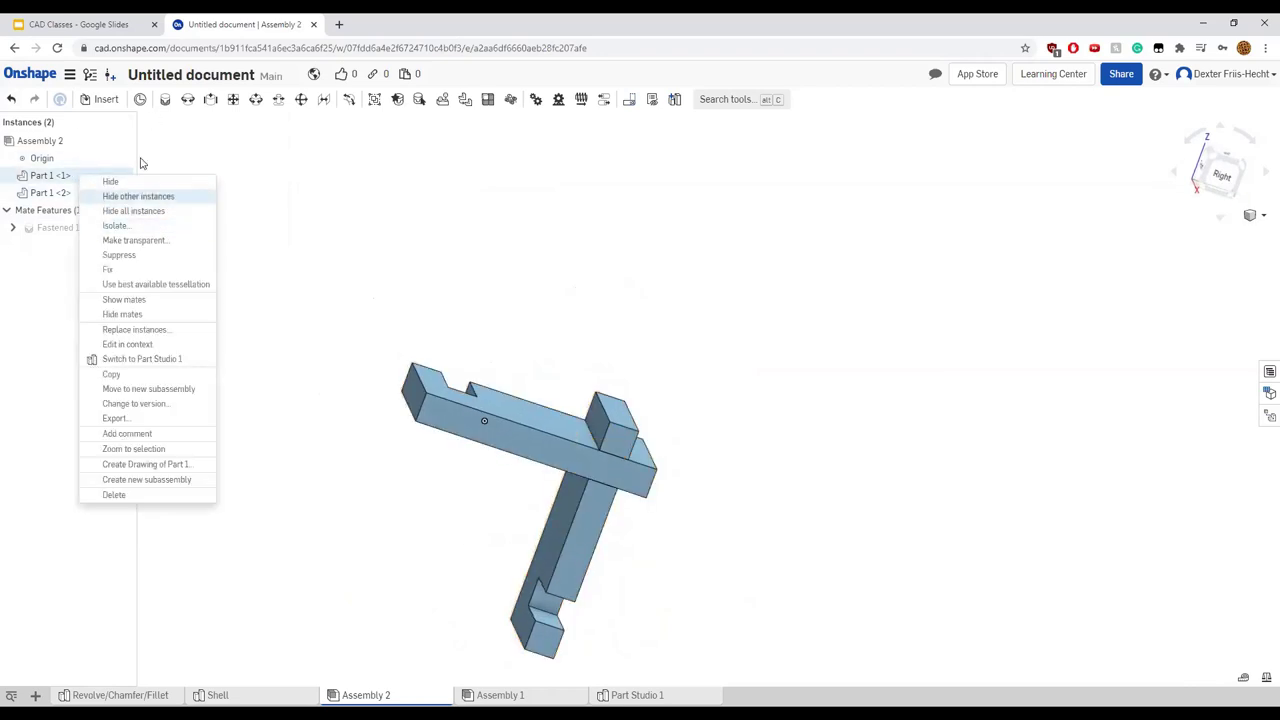
click(31, 297)
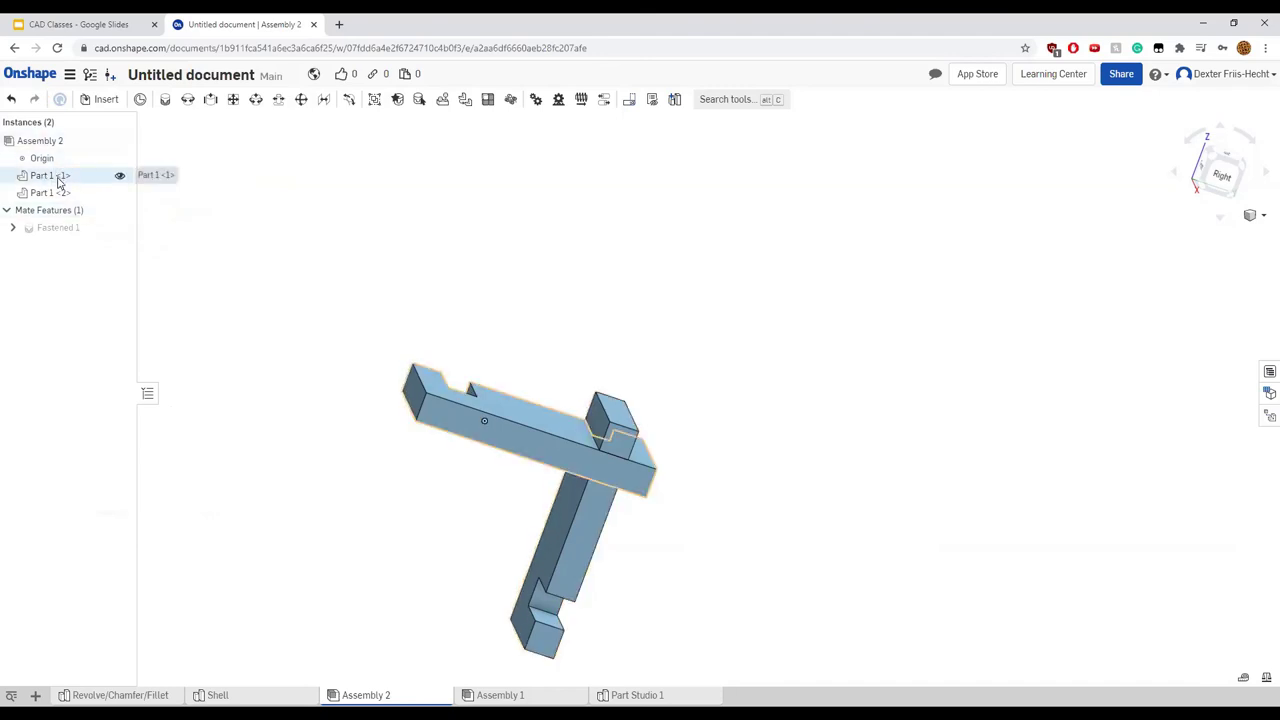
click(120, 176)
click(120, 176)
Fix the instance Part 1 <1> in place and release it again
right_click(92, 177)
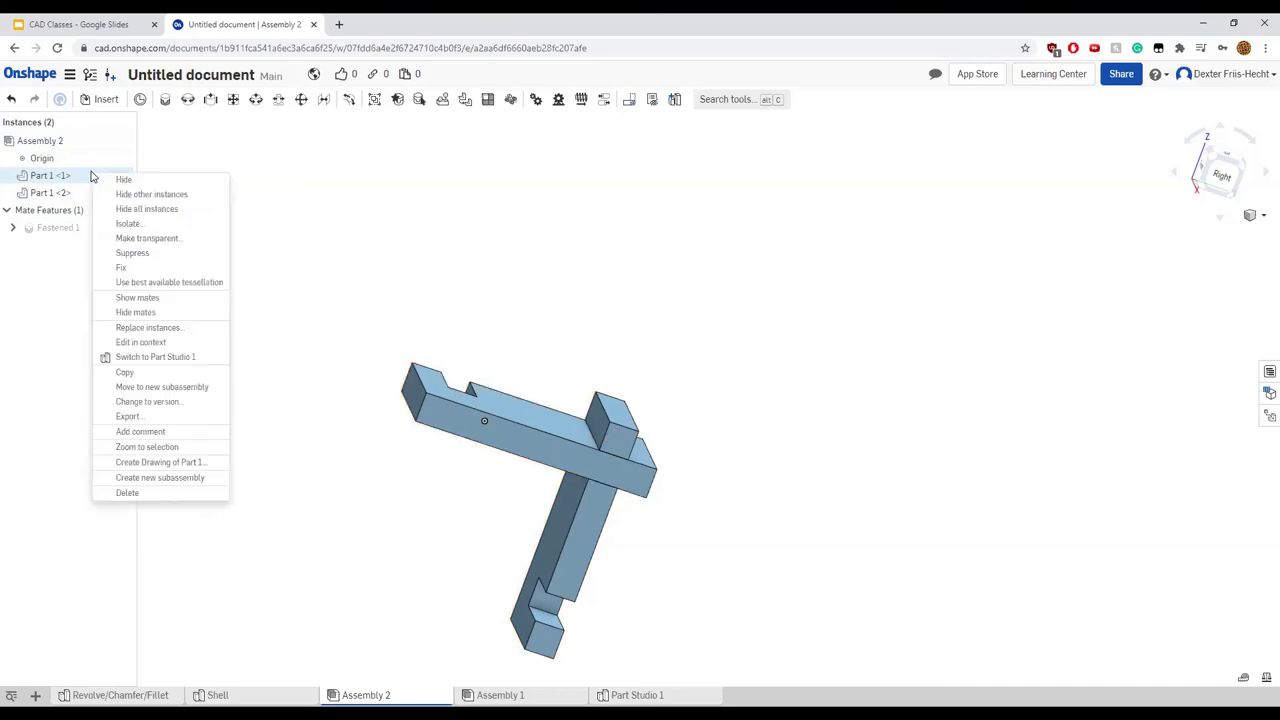
click(126, 269)
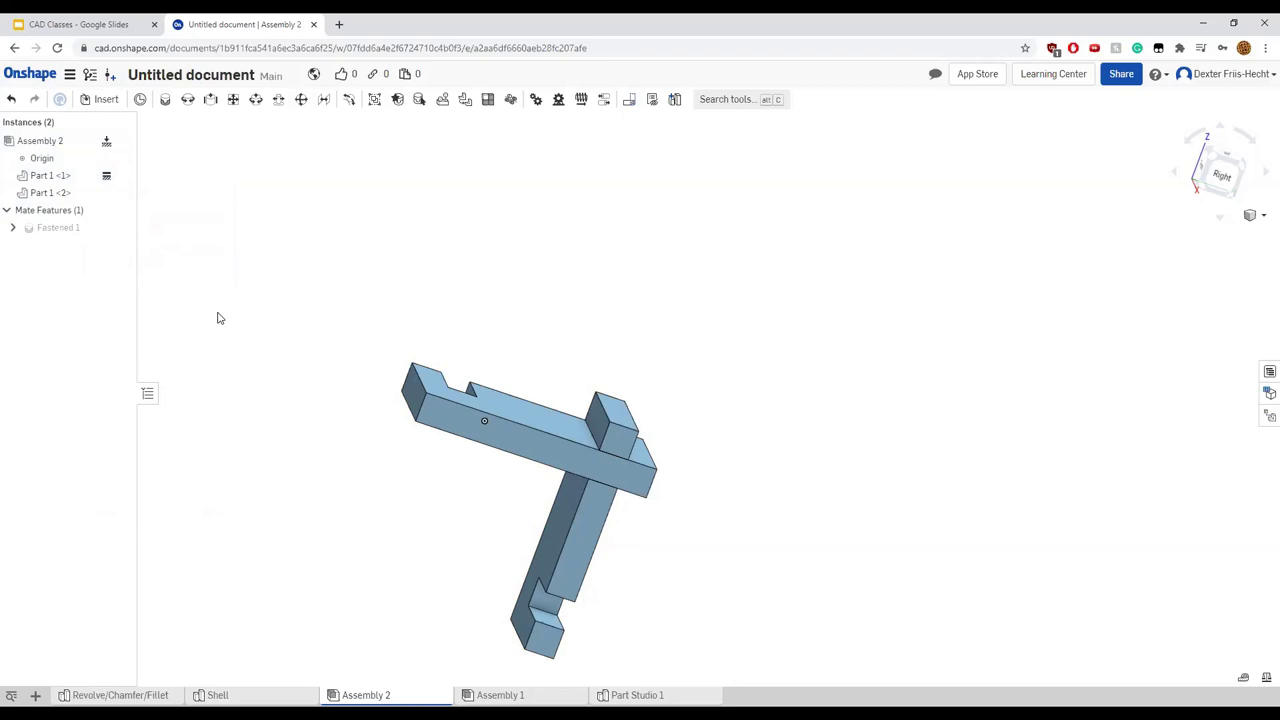
right_click(92, 176)
click(143, 270)
Preview the instance Part 1 <1> as transparent, inspect the joint, and close the transparency setting without keeping it
right_click(90, 177)
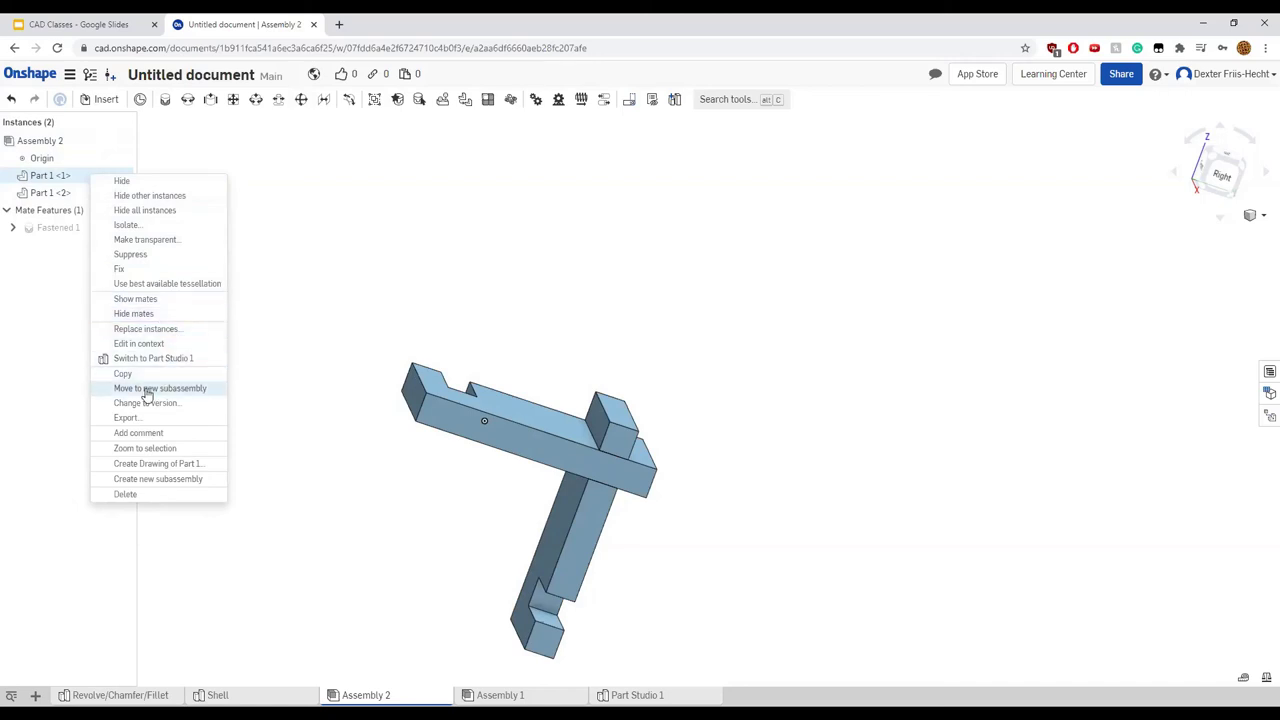
click(150, 241)
right_drag(330, 367, 269, 385)
mouse_move(487, 458)
right_down()
mouse_move(594, 446)
mouse_move(446, 480)
mouse_move(440, 440)
mouse_move(500, 280)
mouse_move(437, 492)
mouse_move(608, 444)
mouse_move(417, 511)
mouse_move(431, 526)
mouse_move(418, 470)
right_up()
click(275, 126)
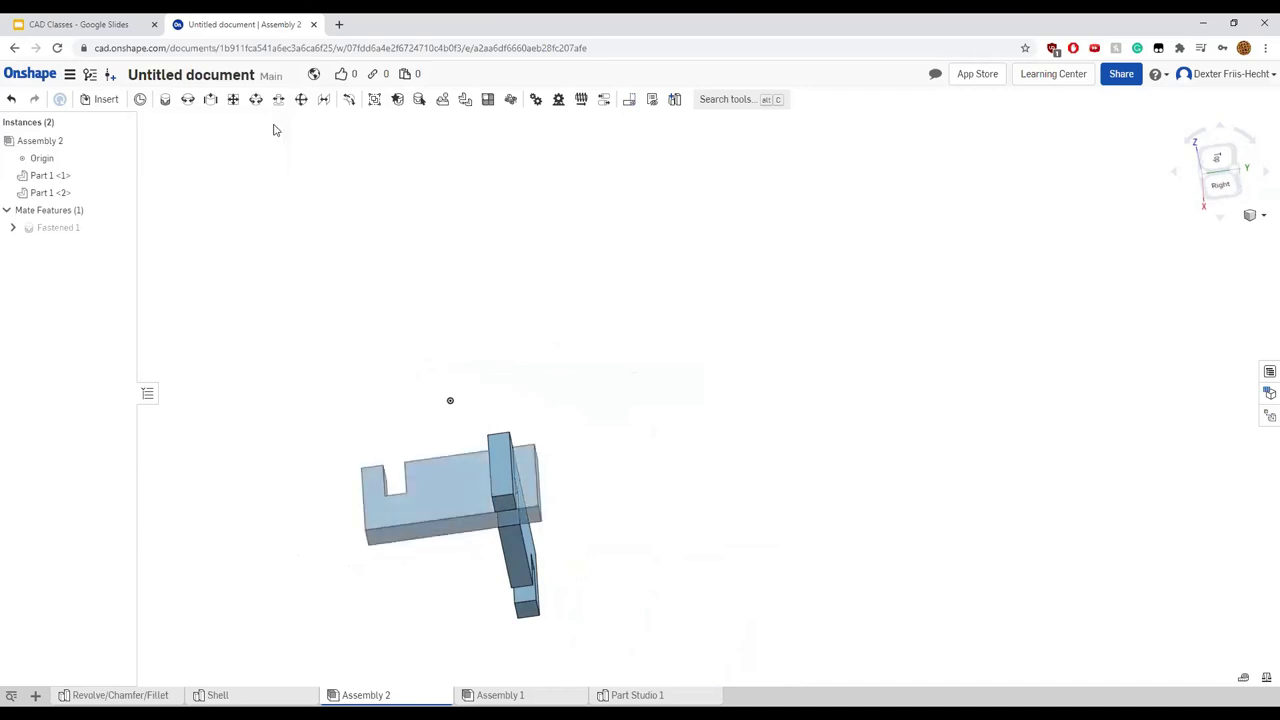
right_drag(240, 297, 256, 341)
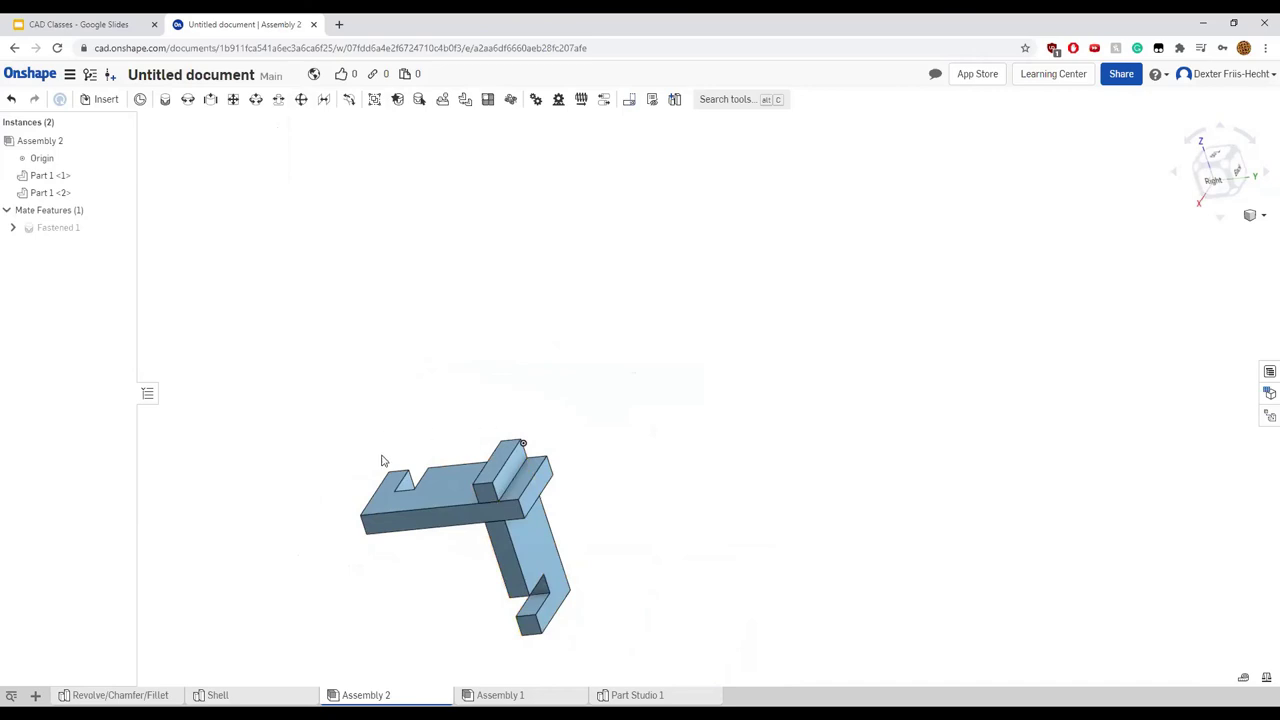
right_drag(431, 587, 454, 586)
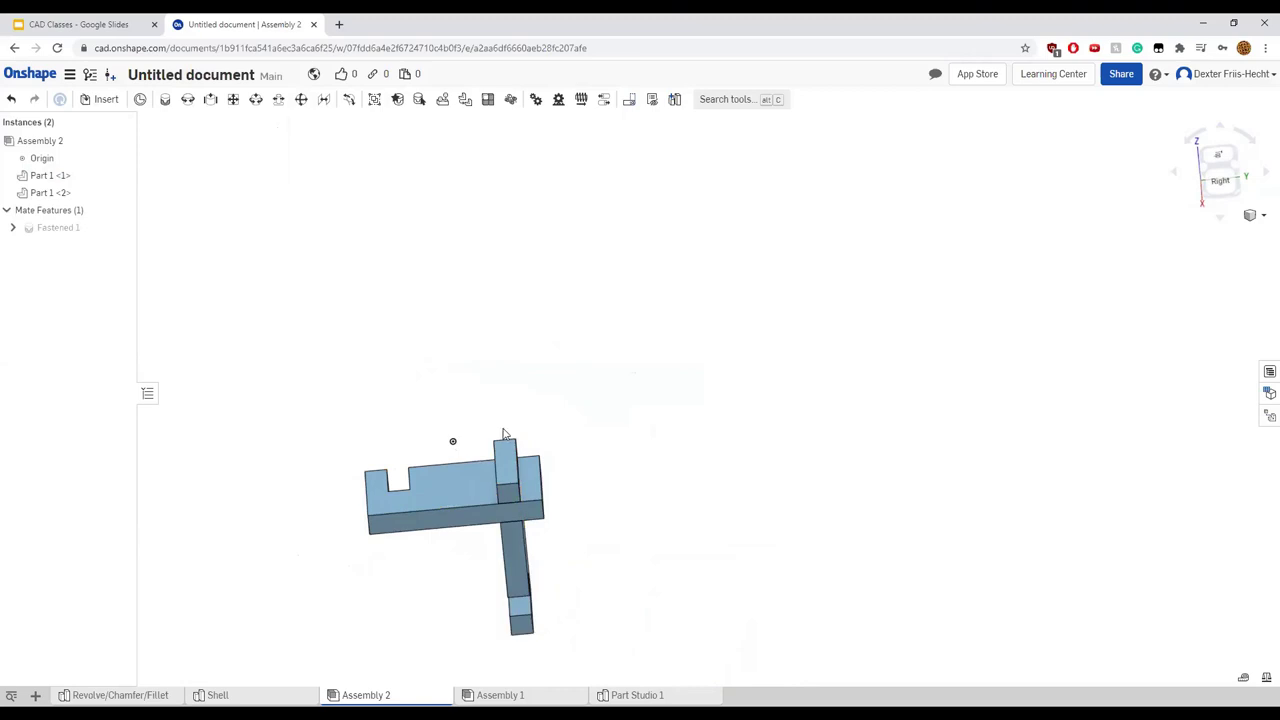
Switch to the CAD Classes presentation in Google Slides and present the slide on fastened and revolute mates
click(83, 20)
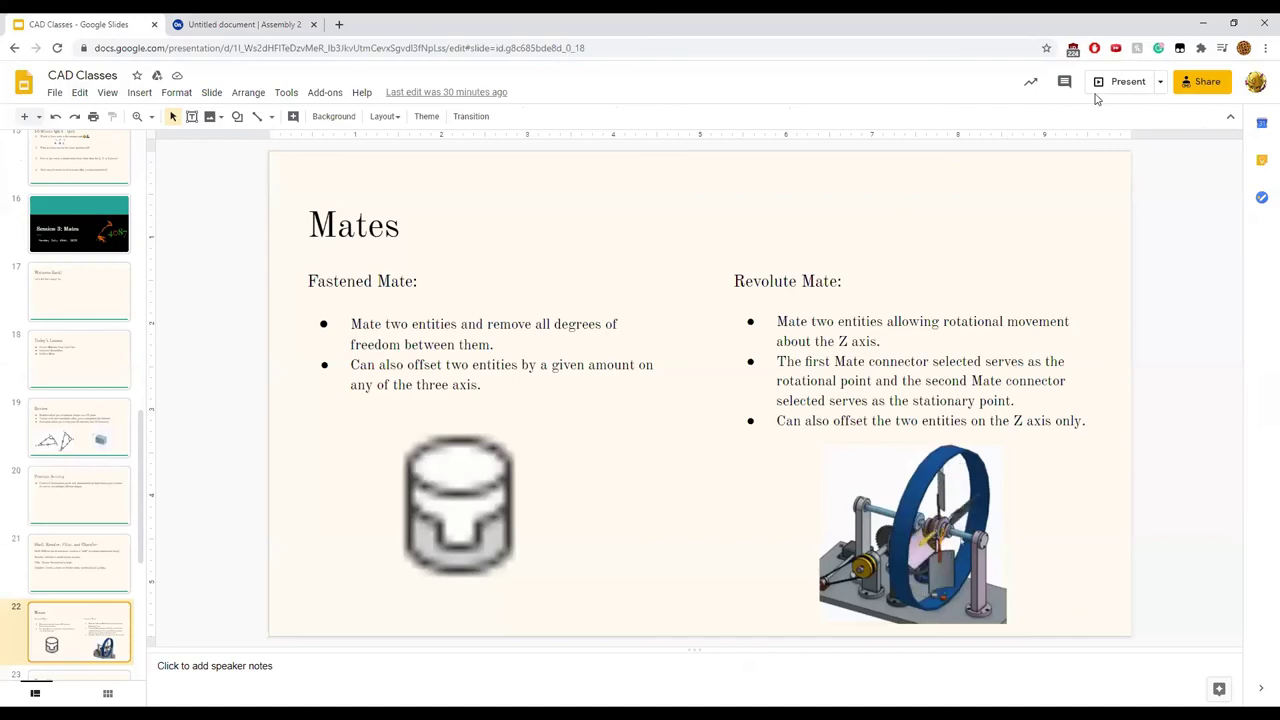
click(1122, 82)
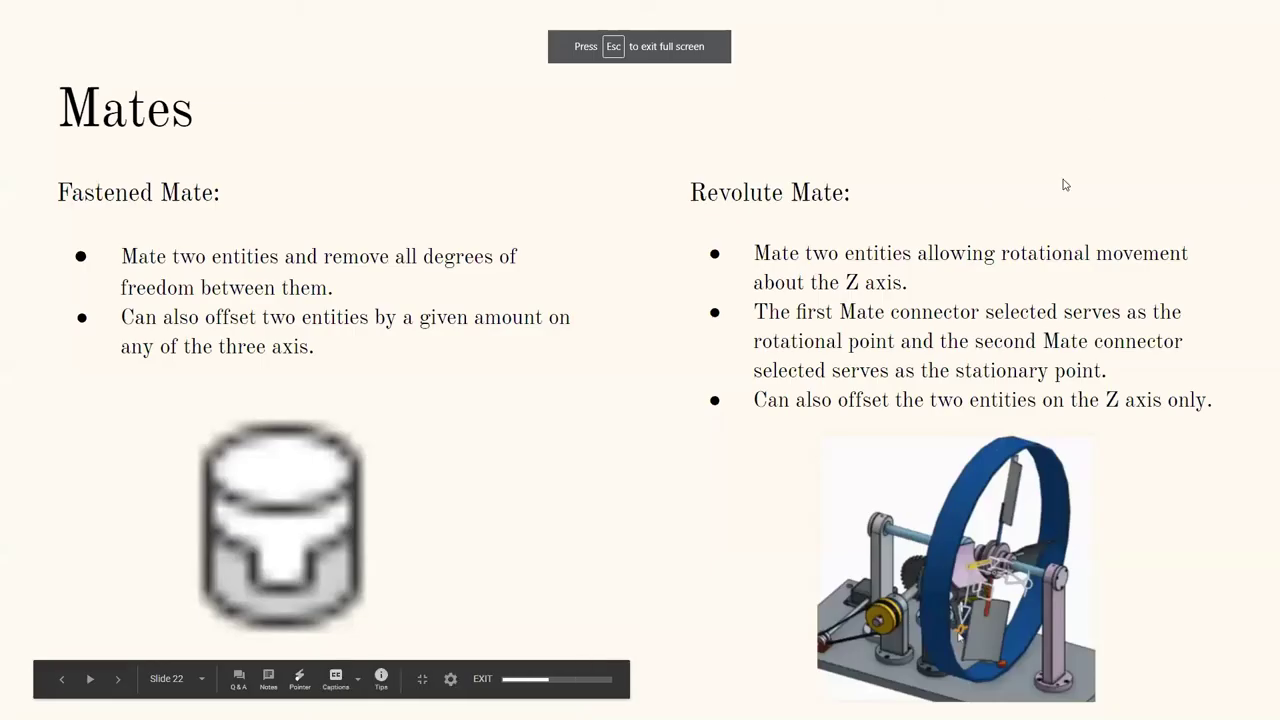
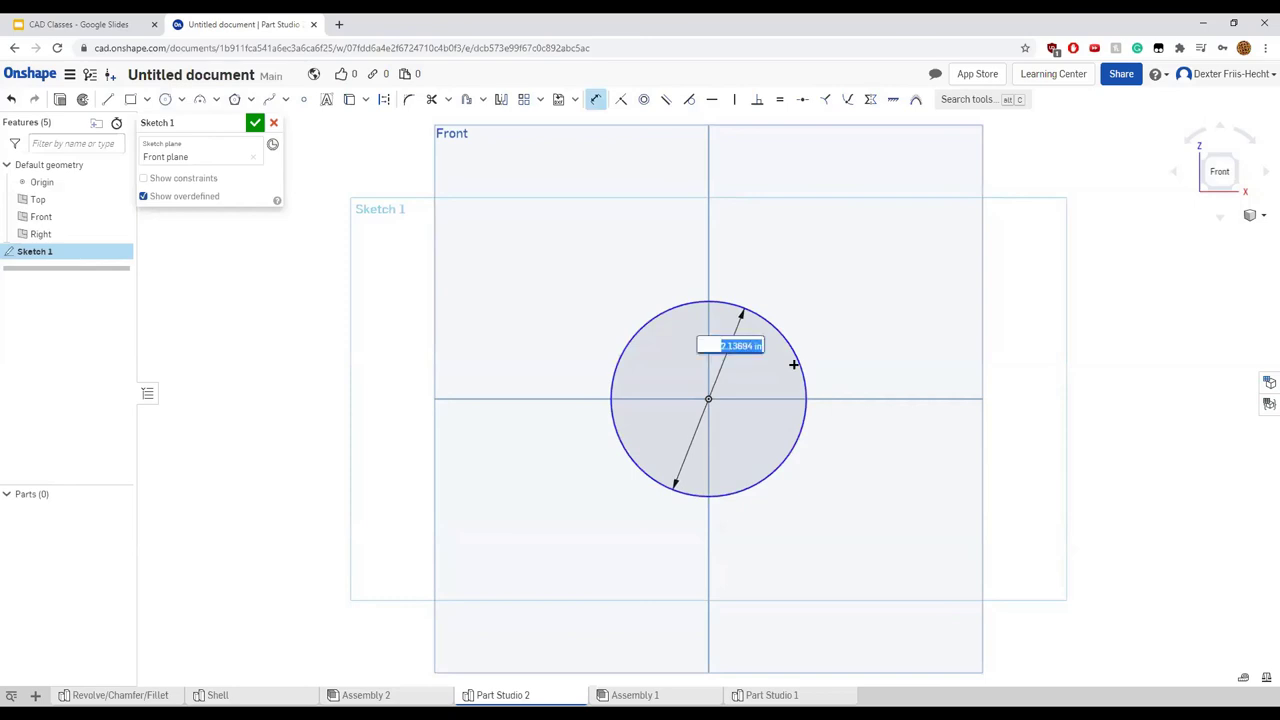
Set the sketched circle's diameter to 2 in and extrude it 8 in as a new solid
text(2)
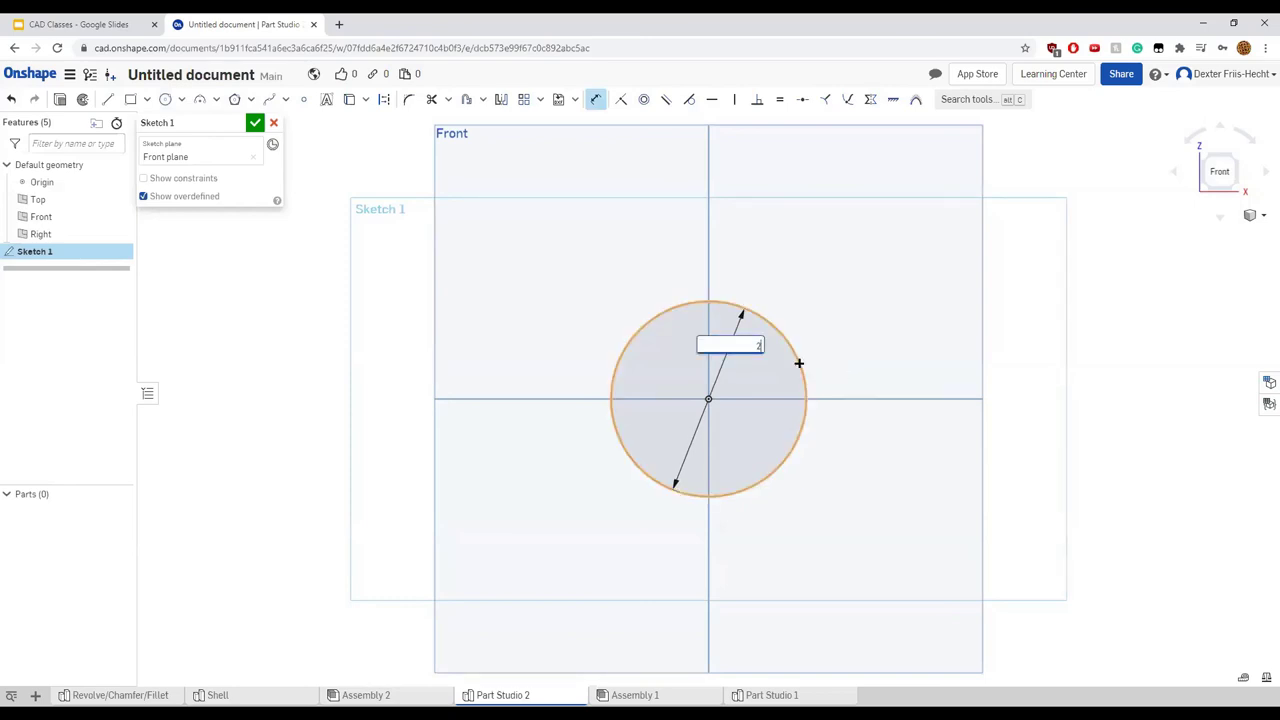
key(Return)
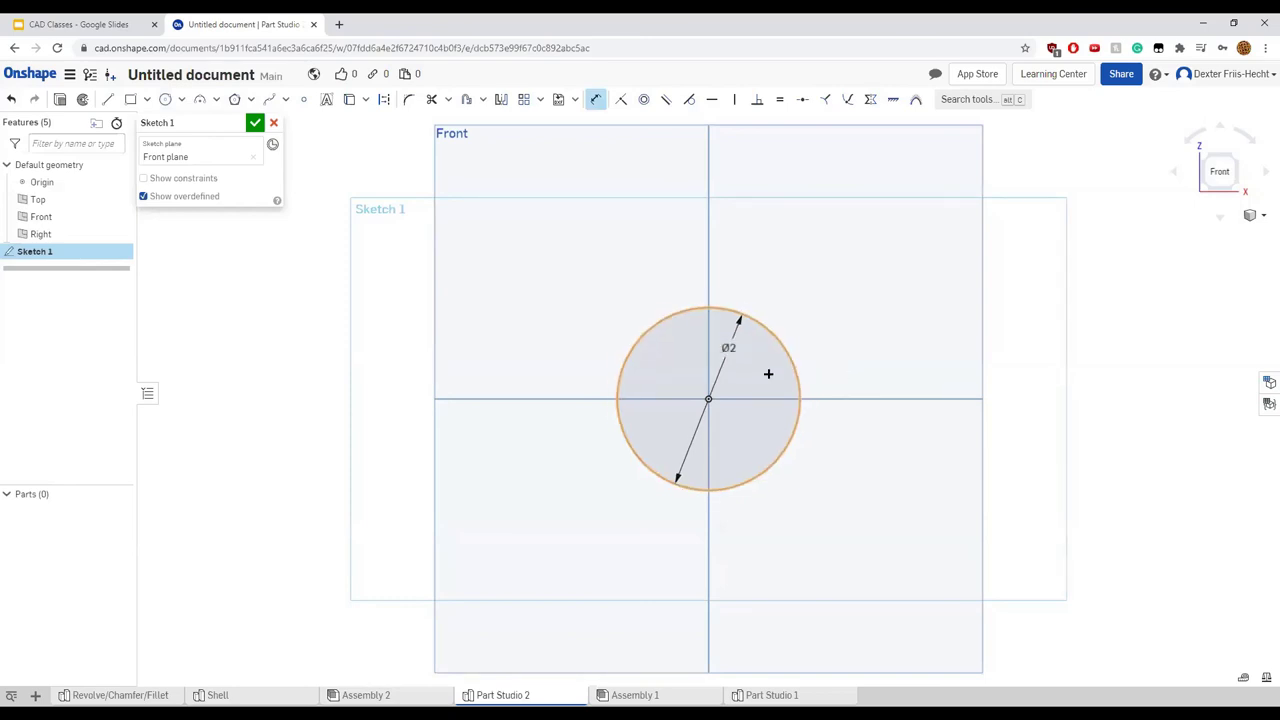
click(59, 99)
mouse_move(309, 314)
right_down()
mouse_move(408, 357)
mouse_move(249, 226)
right_up()
click(249, 226)
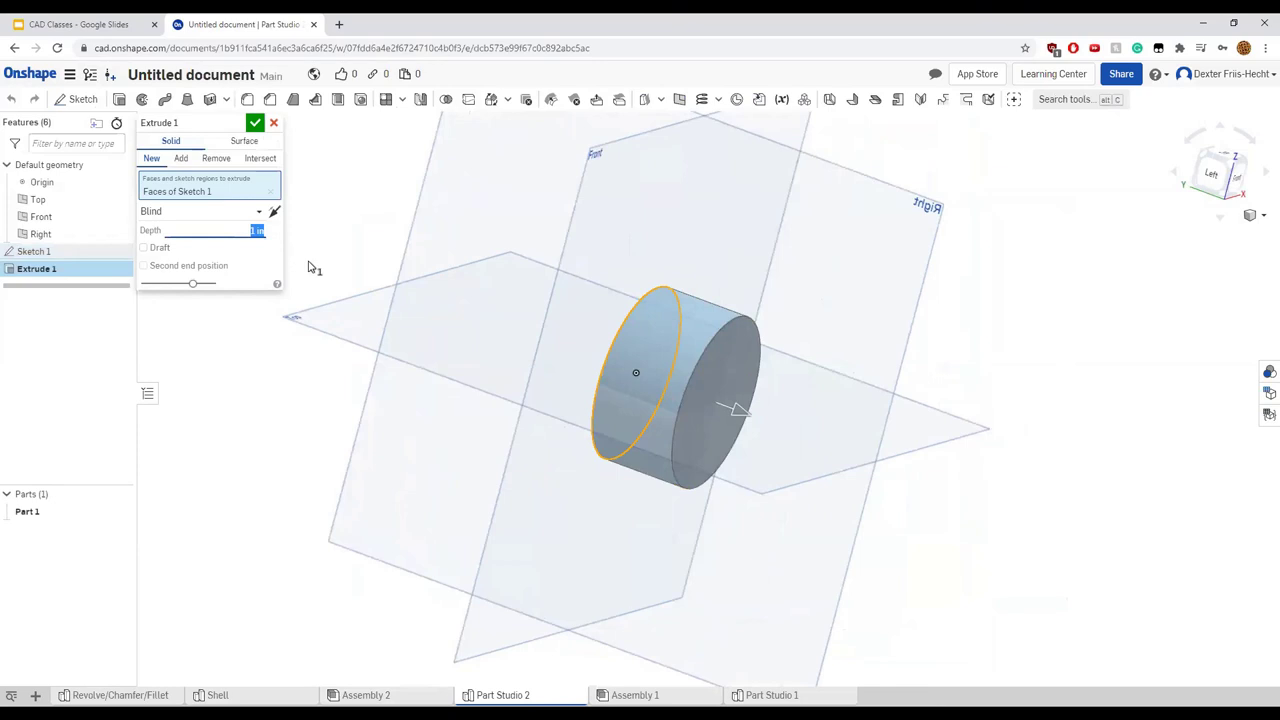
text(8)
key(Return)
scroll(350, 295, down, 4)
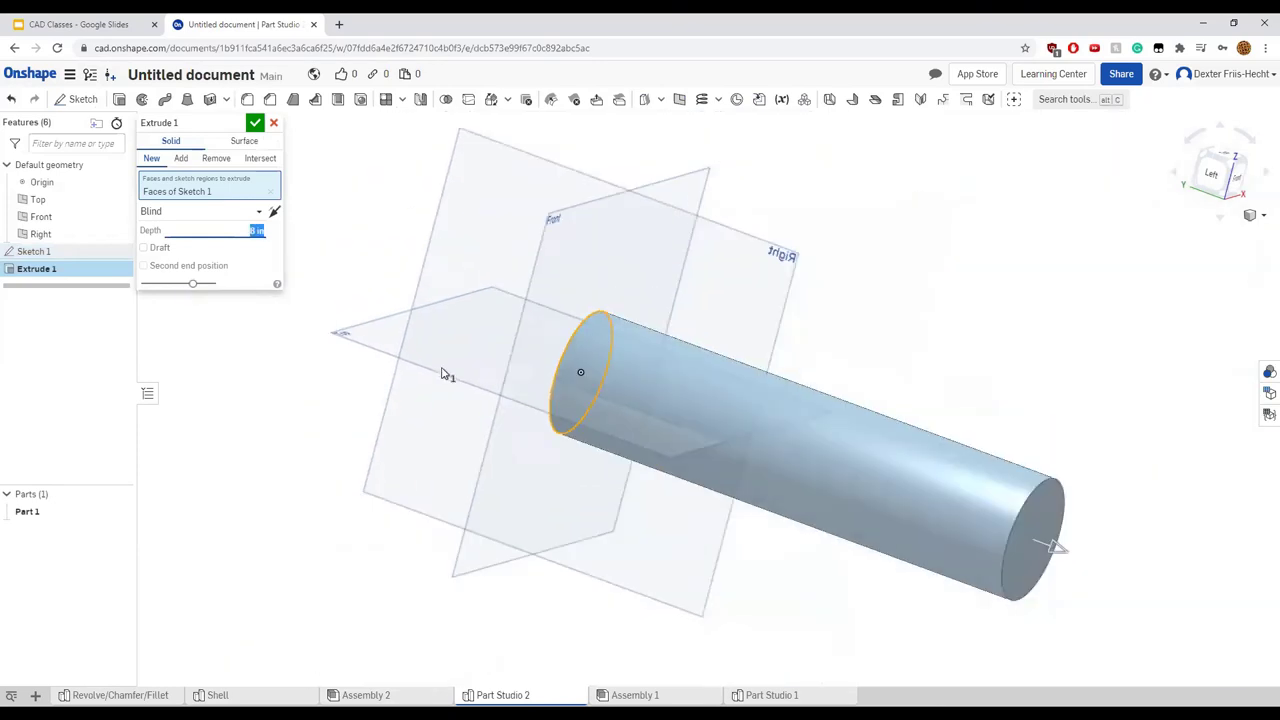
click(253, 124)
right_drag(331, 277, 320, 414)
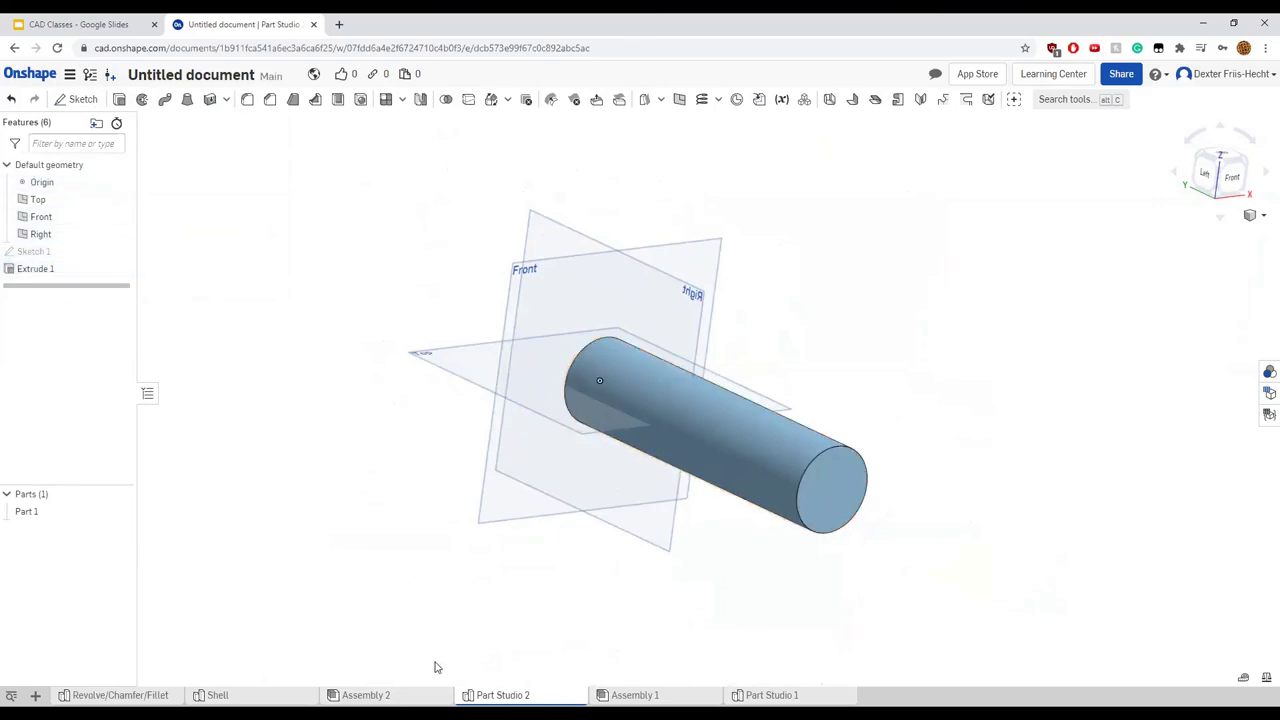
Rename Part Studio 2 to Bar
right_click(482, 695)
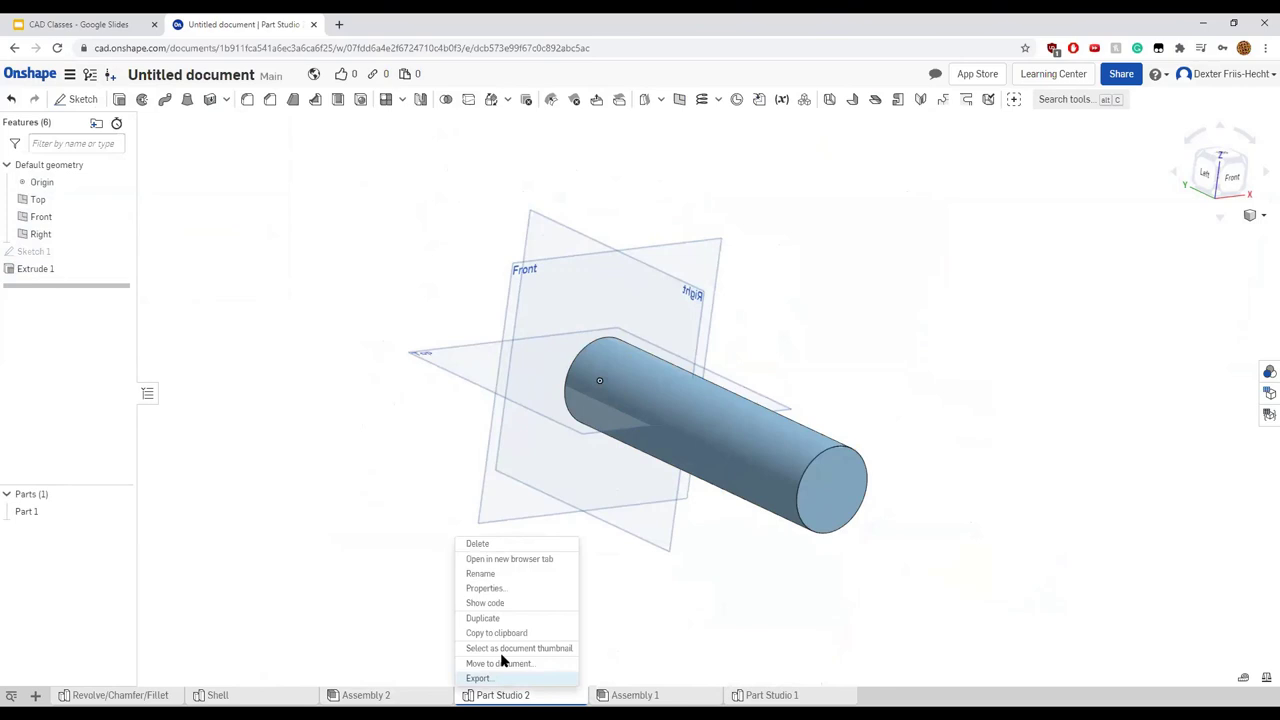
click(481, 575)
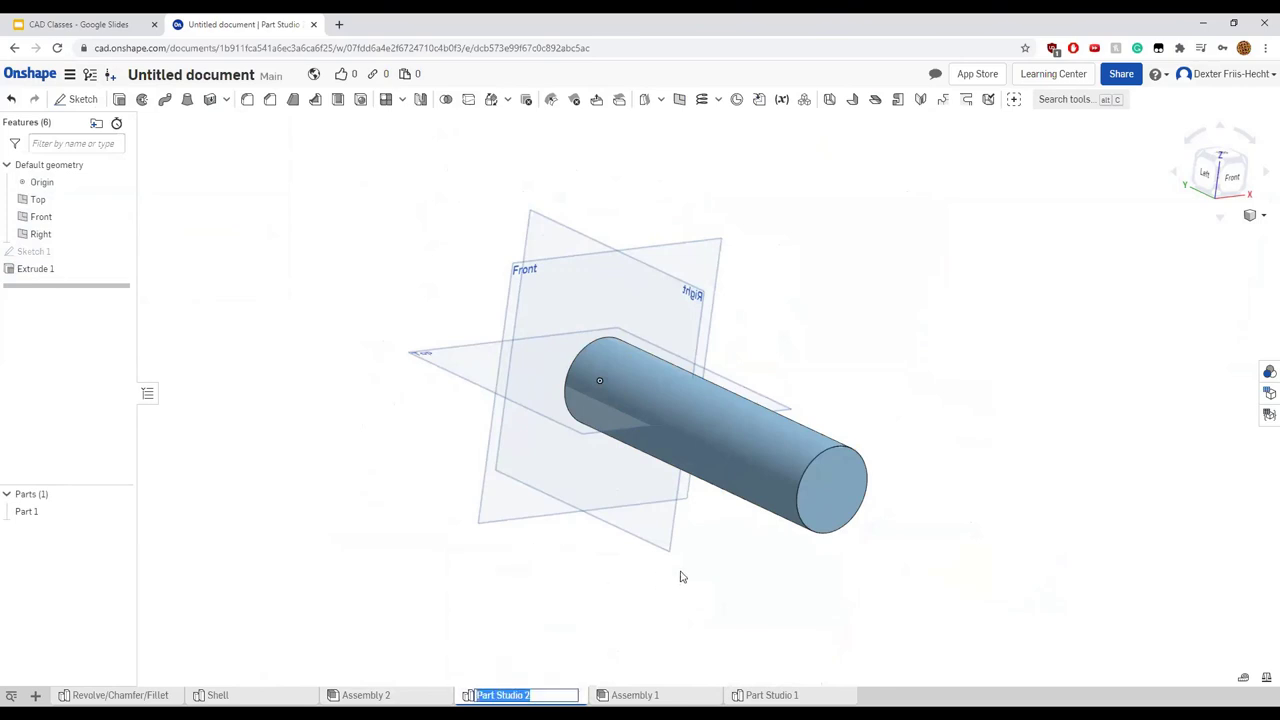
key(BackSpace)
text(Bar)
key(Return)
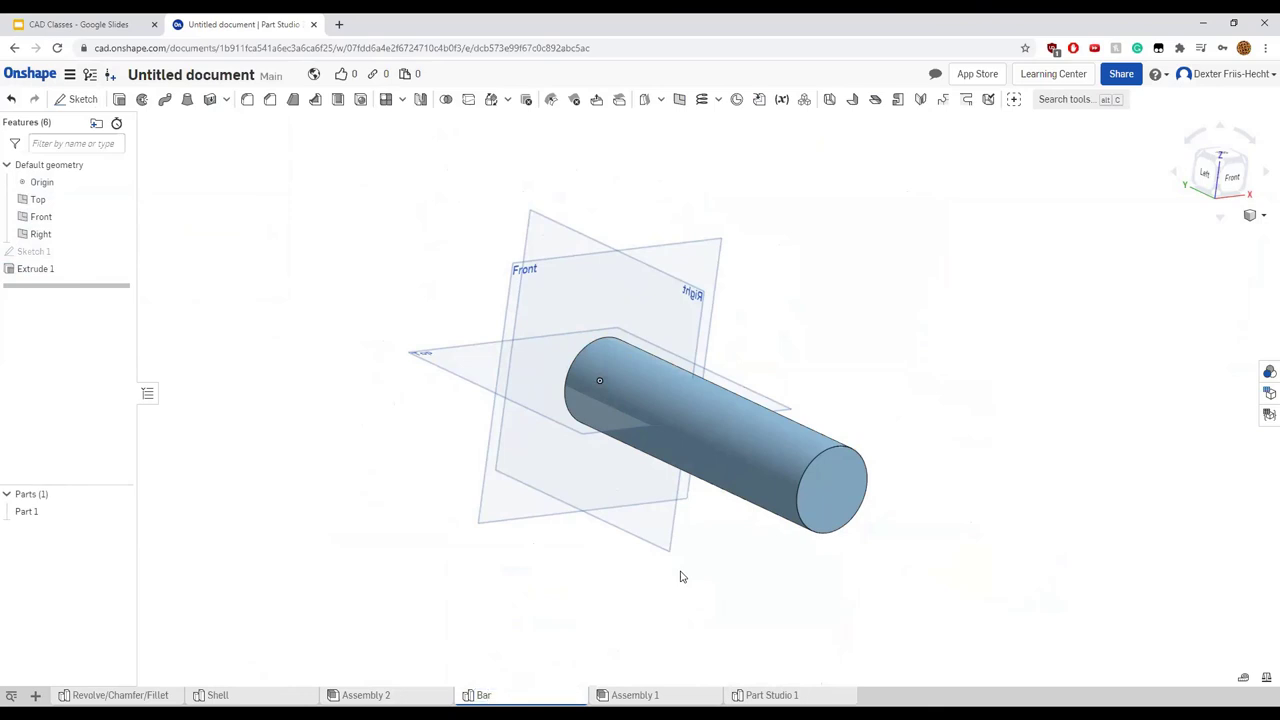
Create another new Part Studio in the document
click(35, 695)
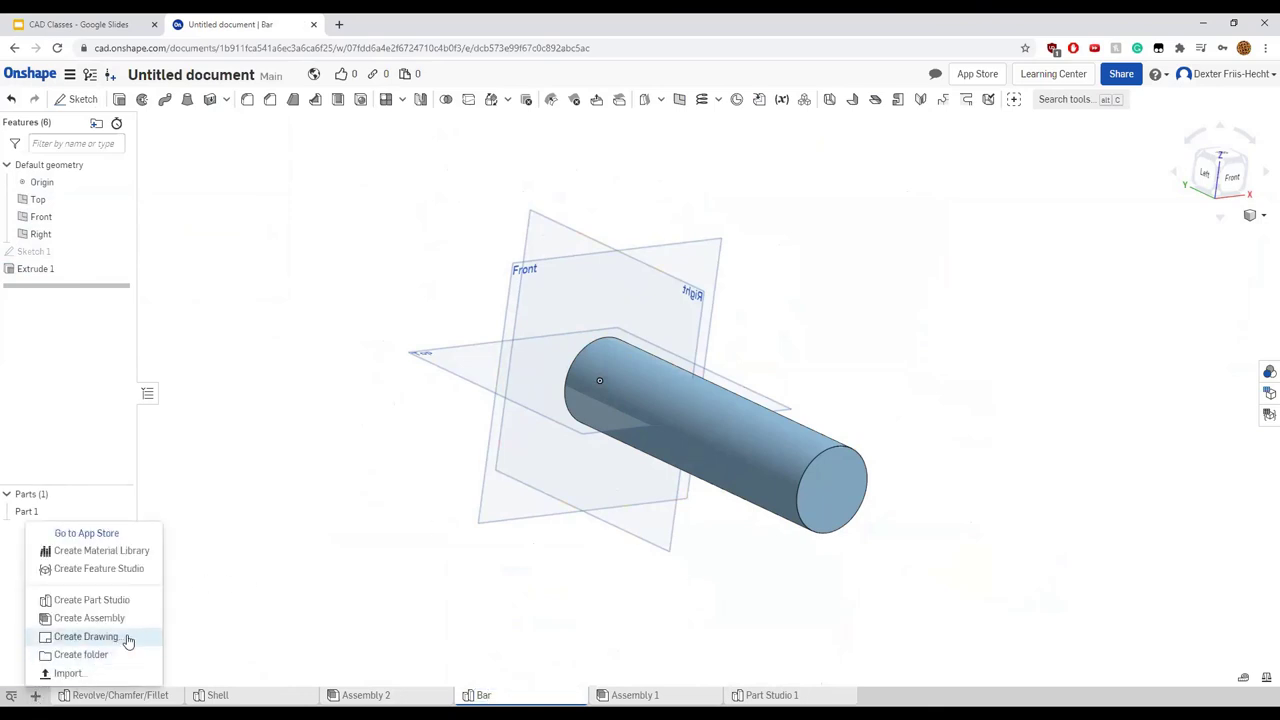
click(126, 604)
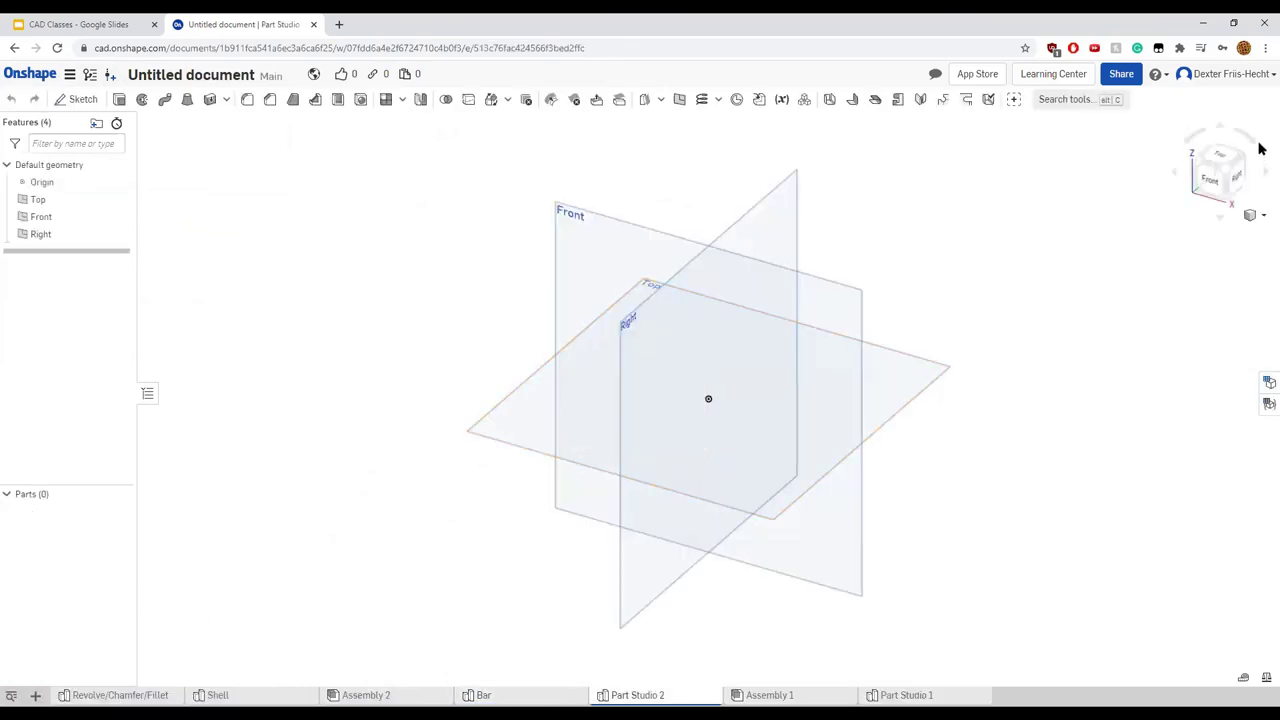
Start a sketch on the Front plane and sketch a center point rectangle about 4.43 in wide, centred on the origin
click(1210, 178)
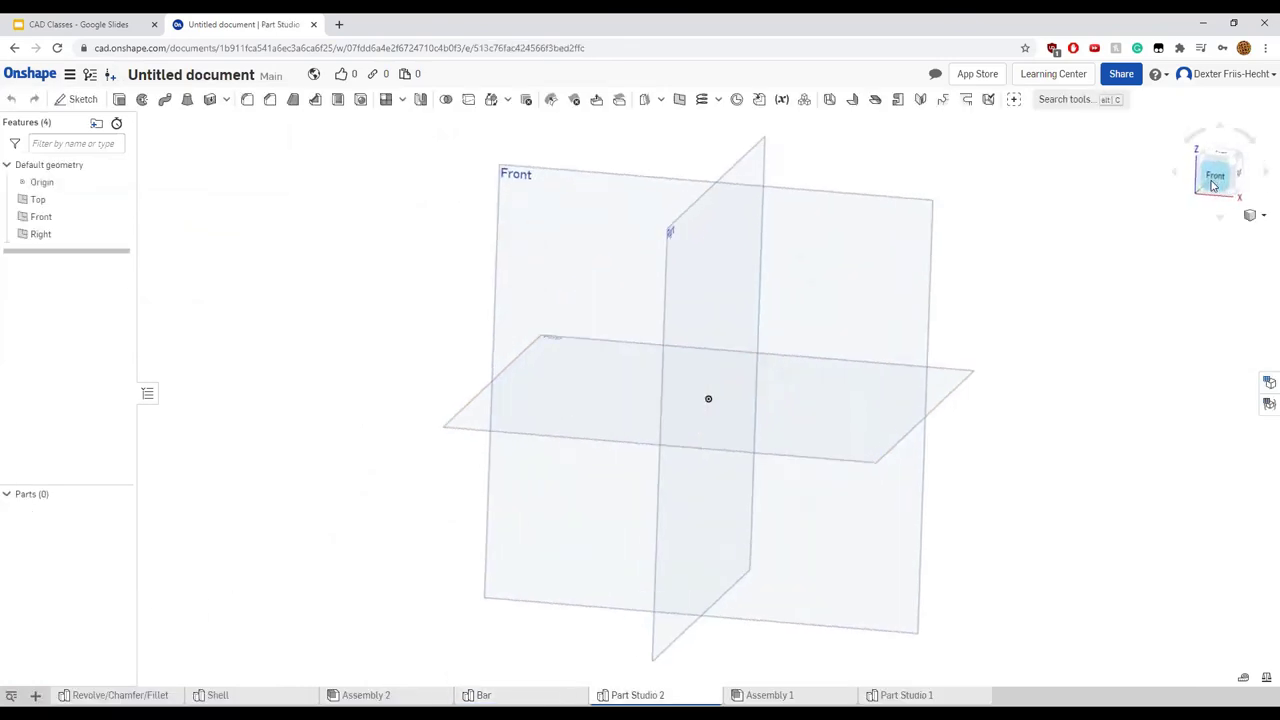
click(97, 99)
click(609, 314)
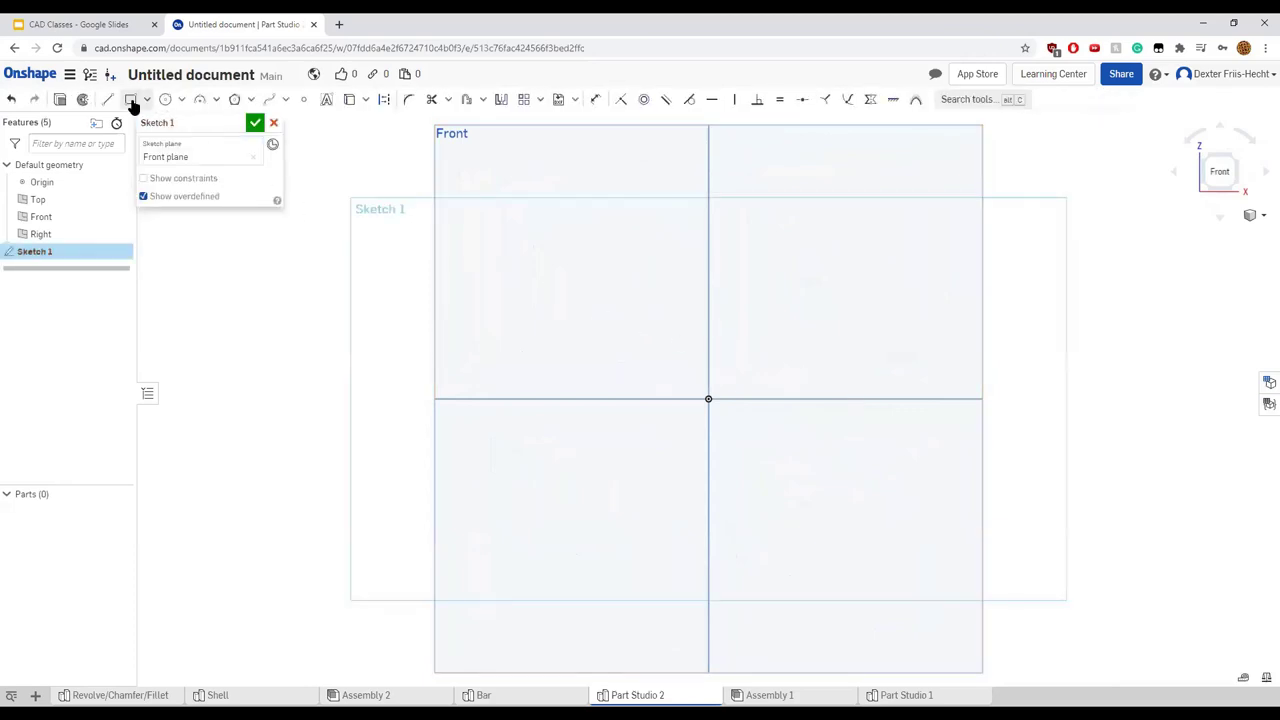
click(146, 100)
click(150, 143)
click(708, 400)
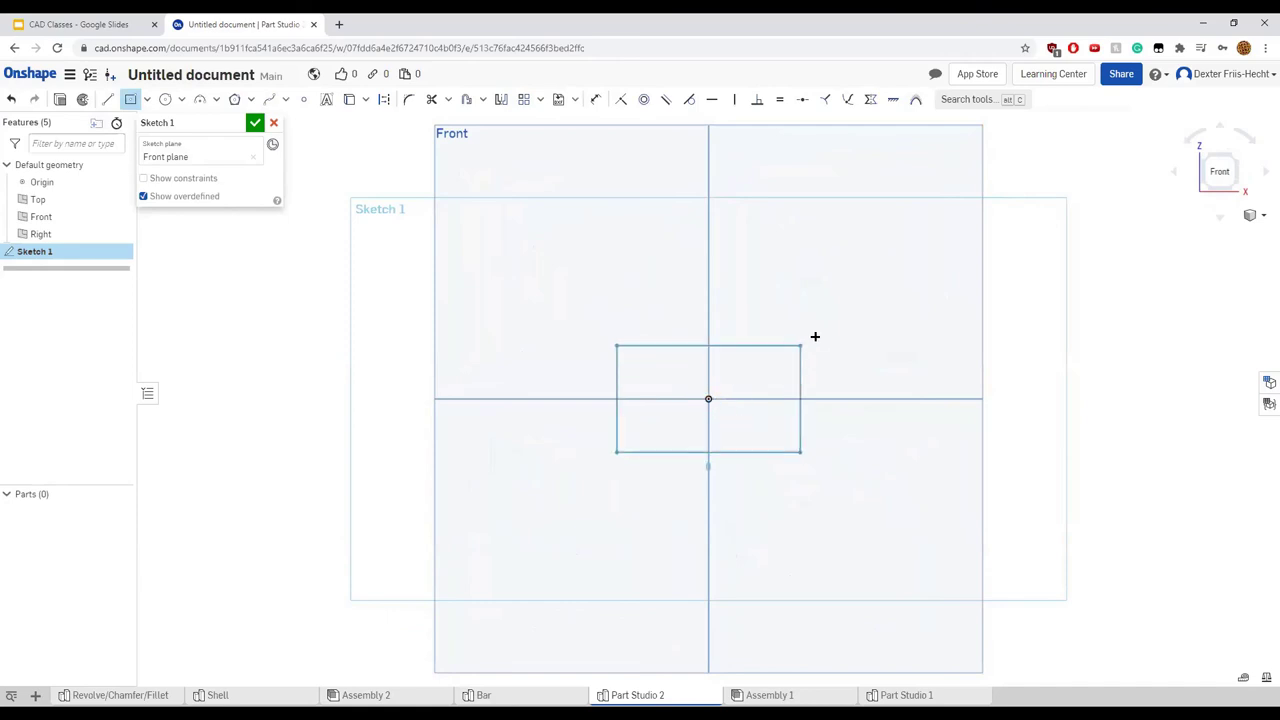
click(911, 222)
Set the rectangle's width to 6 in and make its adjacent sides equal to form a square
key(d)
click(843, 222)
click(826, 184)
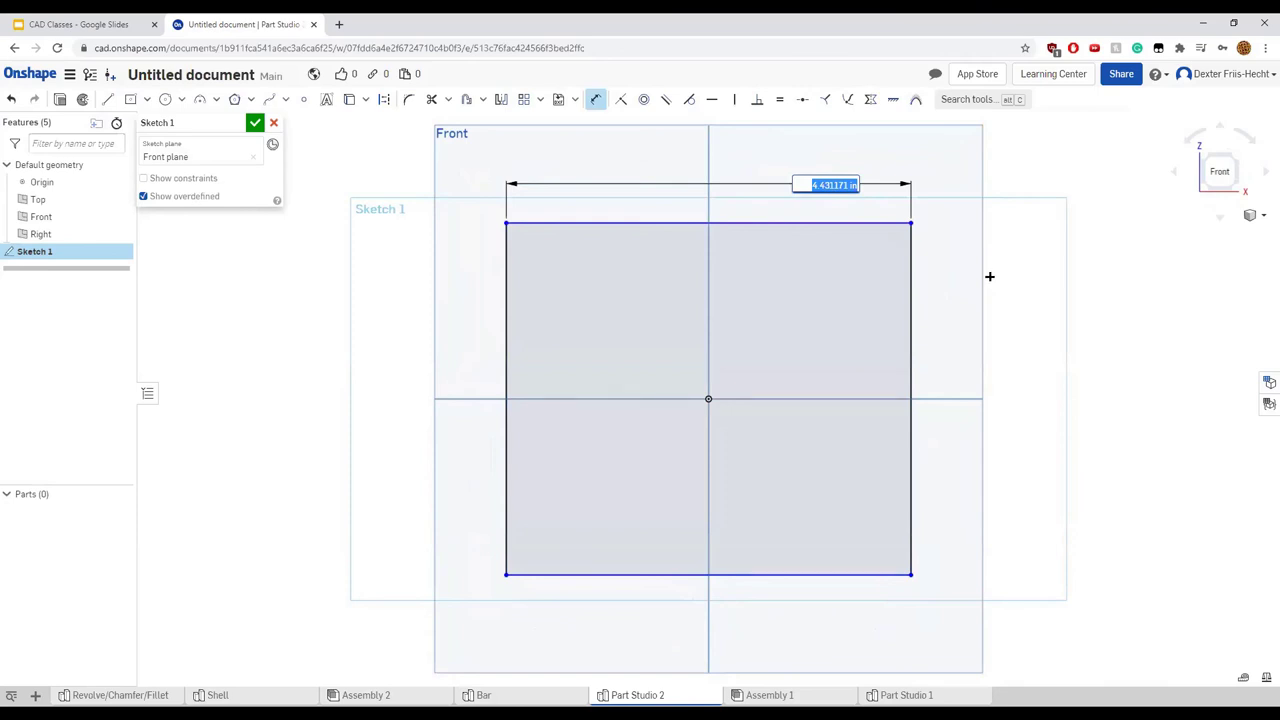
text(6)
key(Return)
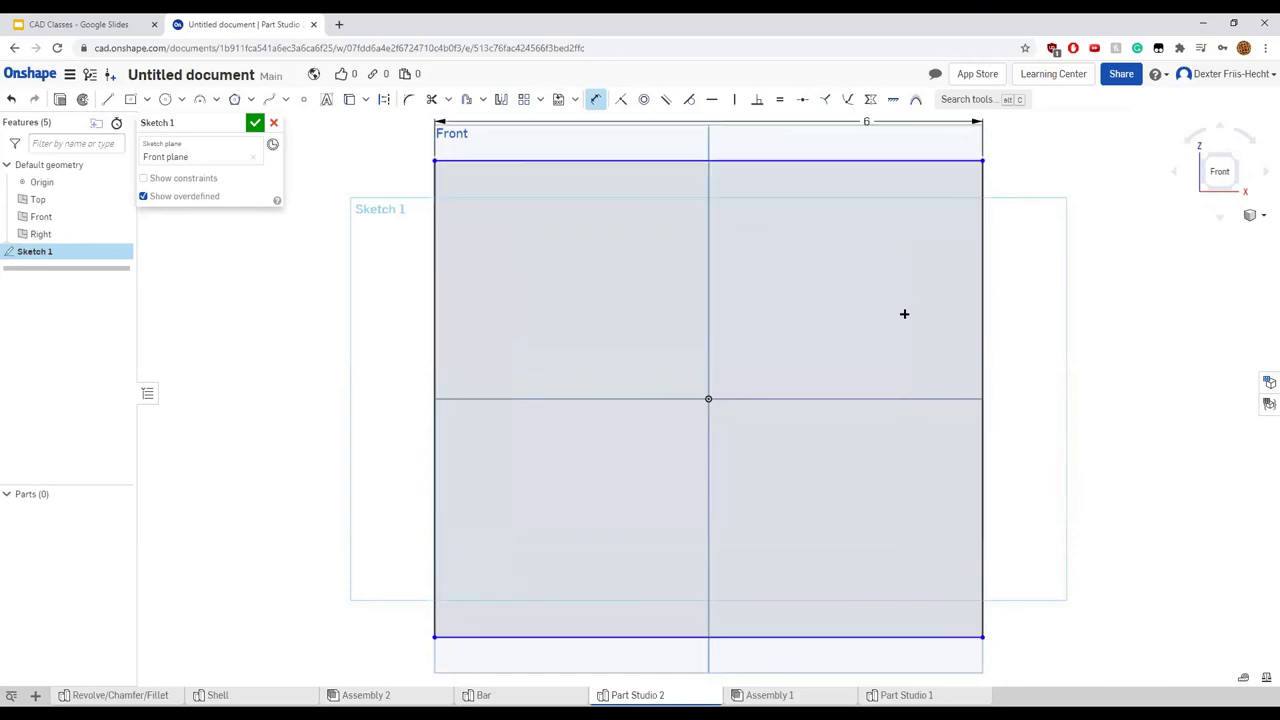
scroll(825, 333, down, 2)
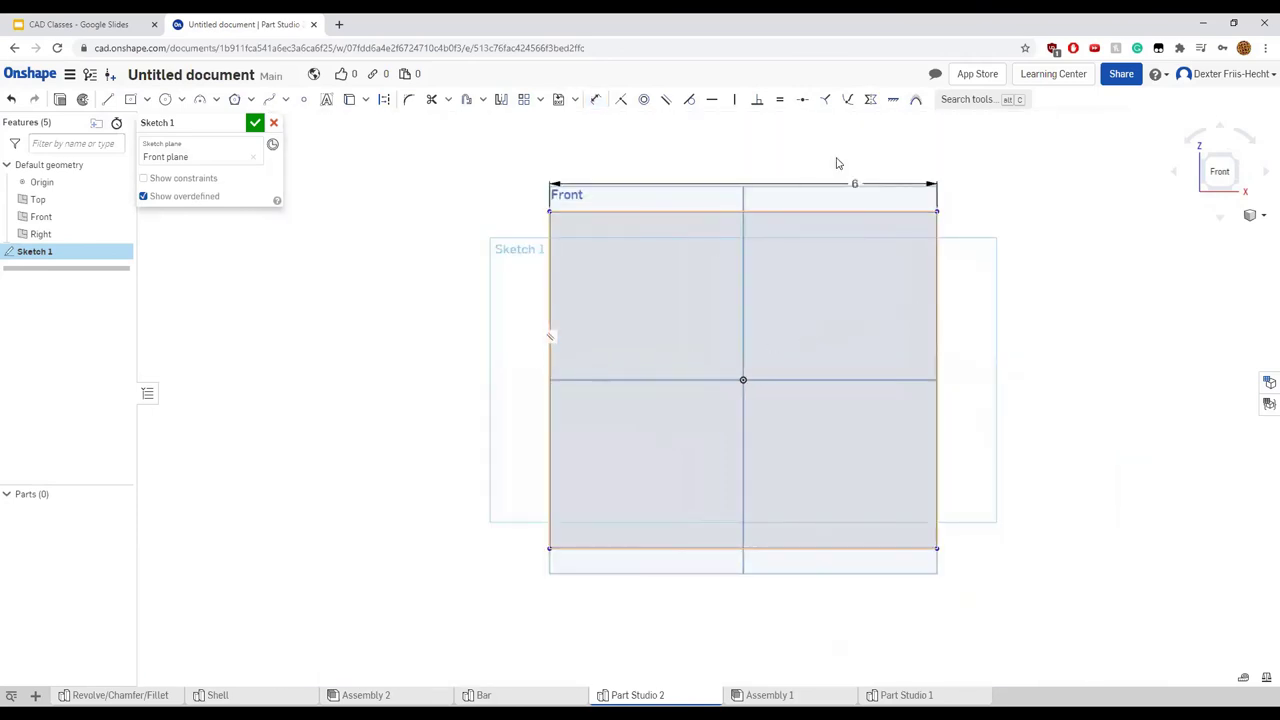
click(777, 107)
click(637, 213)
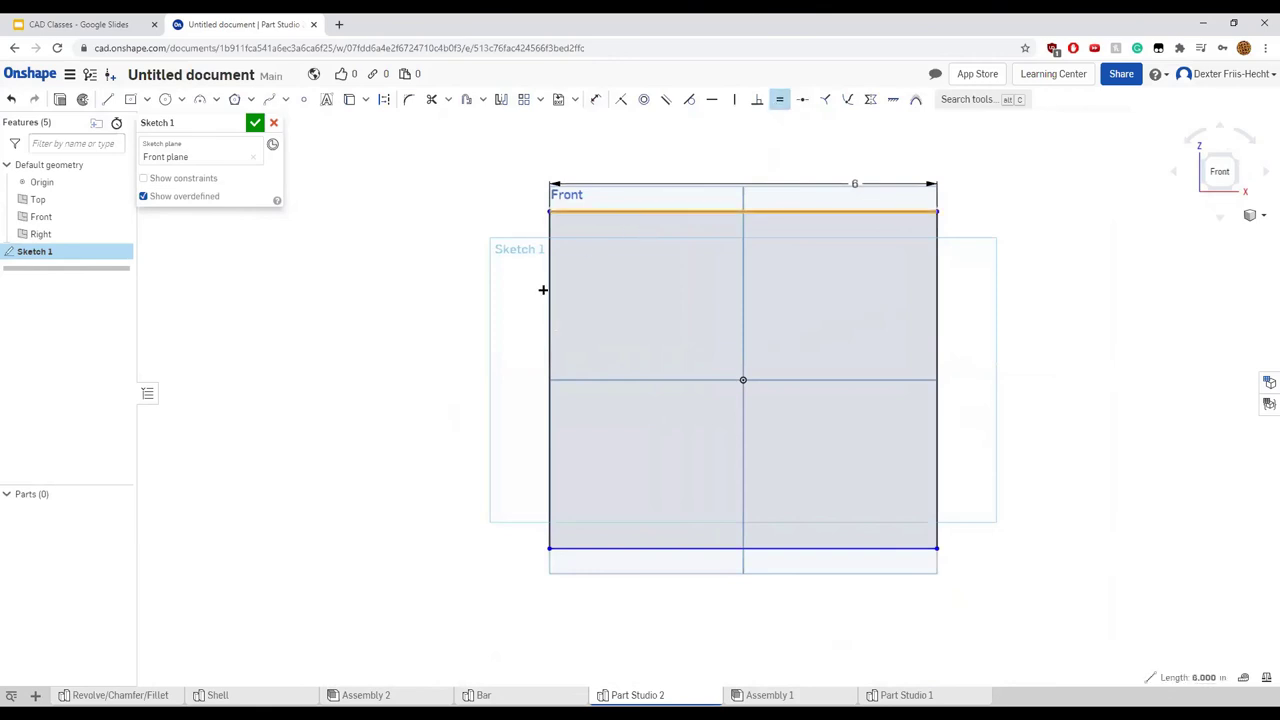
click(546, 289)
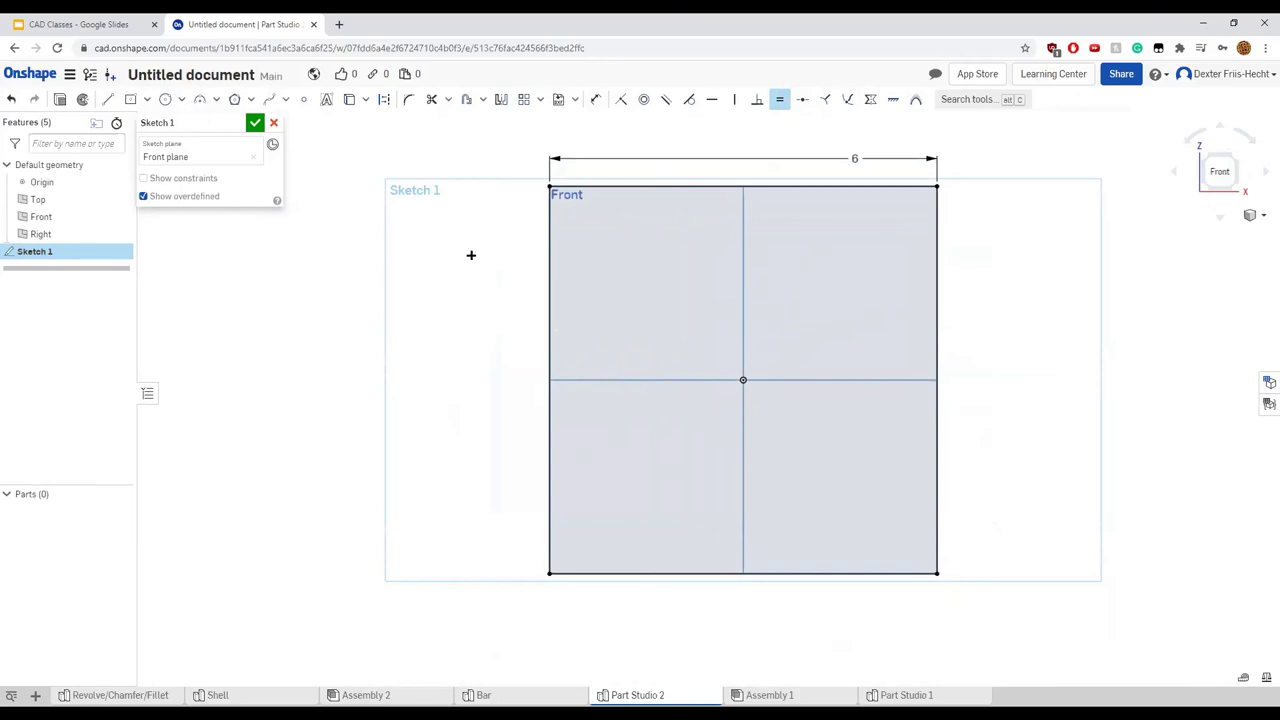
Sketch a center point circle on the origin and set its diameter to 2 in
click(181, 100)
click(181, 123)
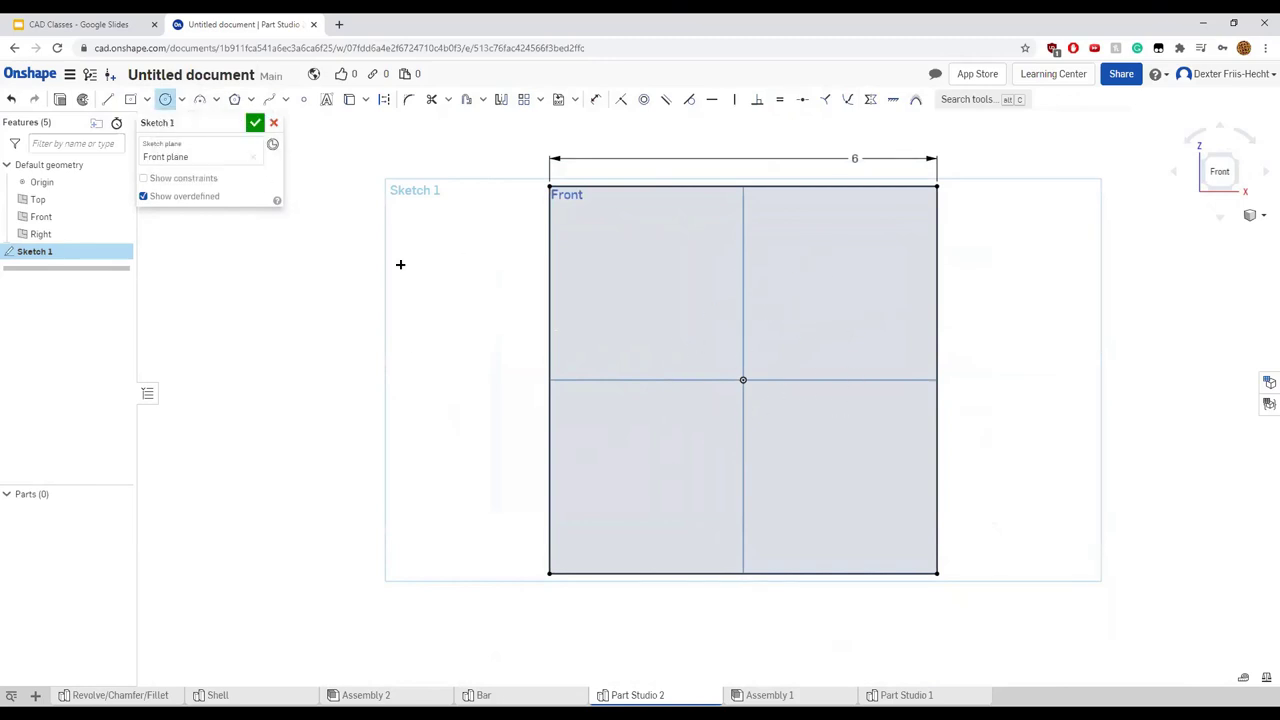
click(744, 380)
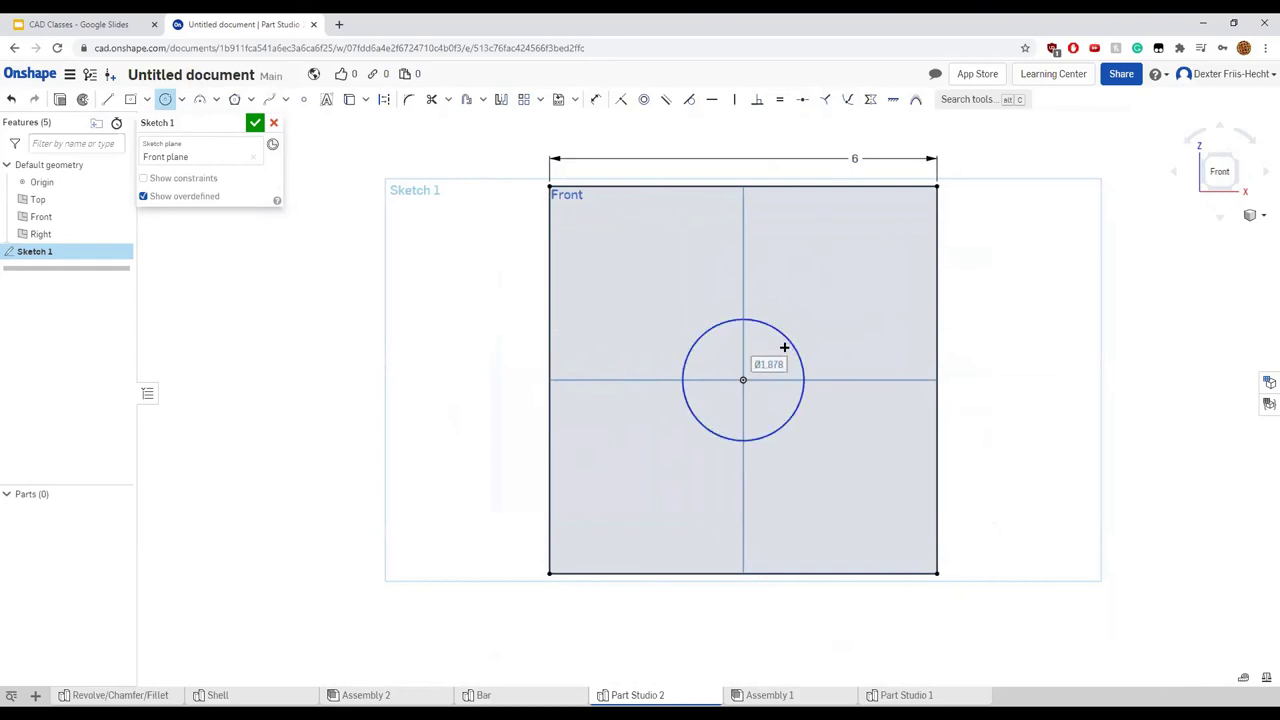
click(784, 347)
click(755, 326)
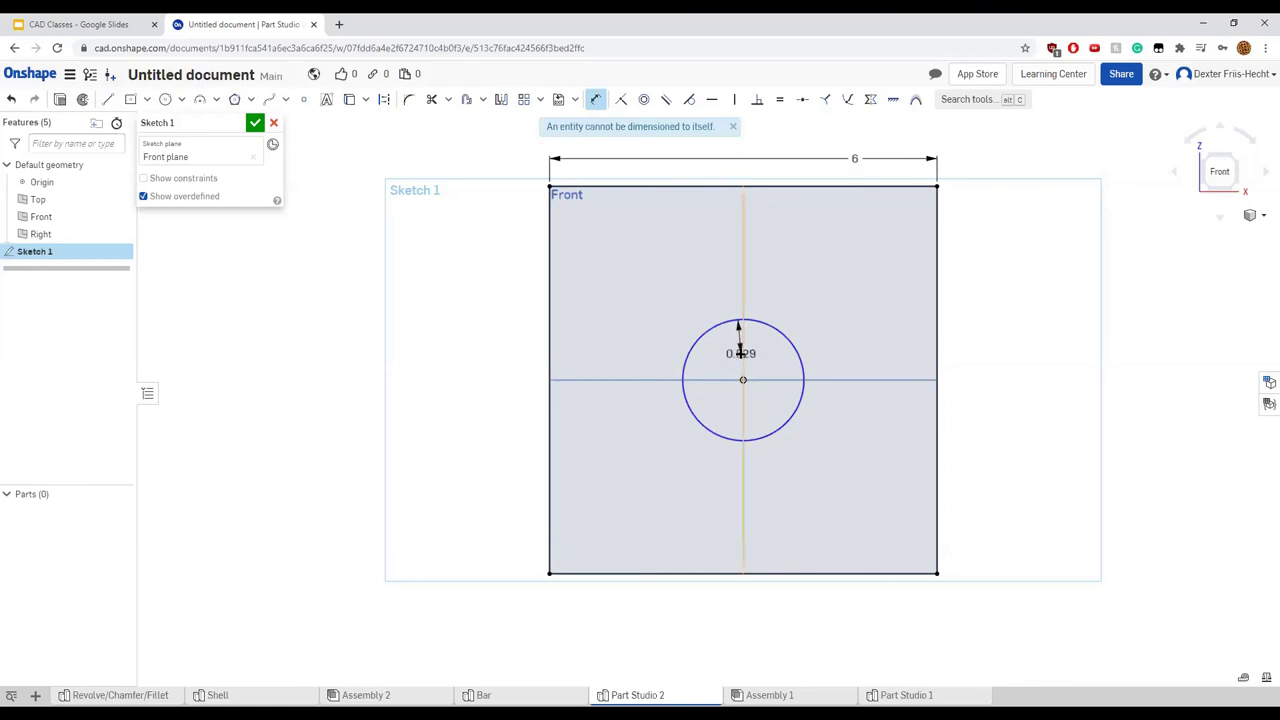
key(Escape)
key(d)
click(775, 332)
click(765, 348)
text(2)
key(Return)
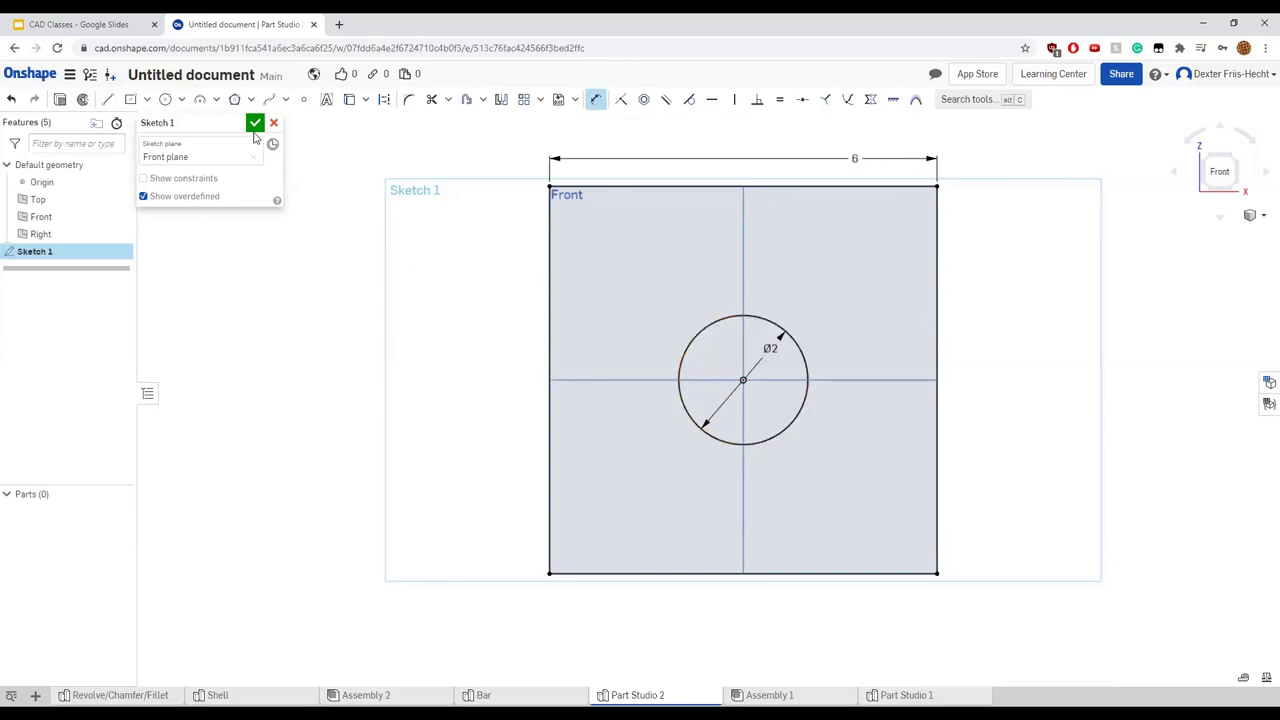
Sketch a small corner rectangle inside the large square, starting from its upper-left corner
click(146, 99)
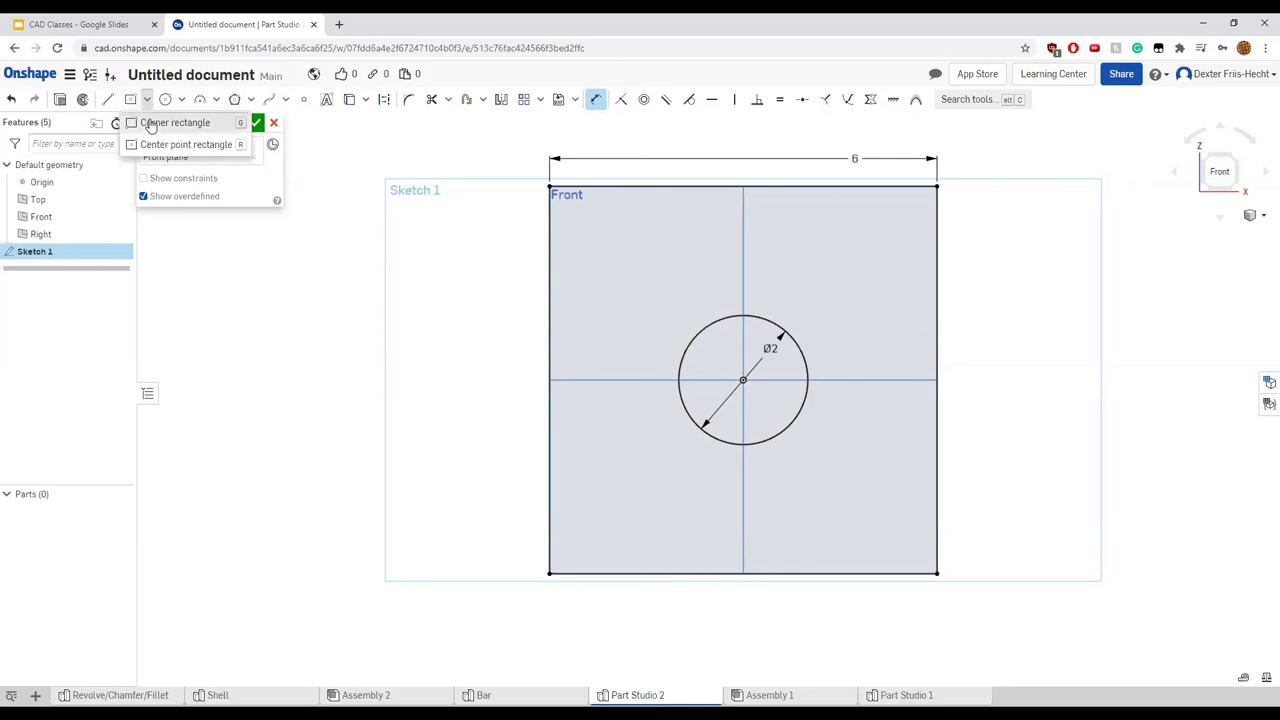
click(150, 123)
click(549, 186)
click(672, 300)
Dimension the small corner rectangle to 2 in wide and 2 in high
key(d)
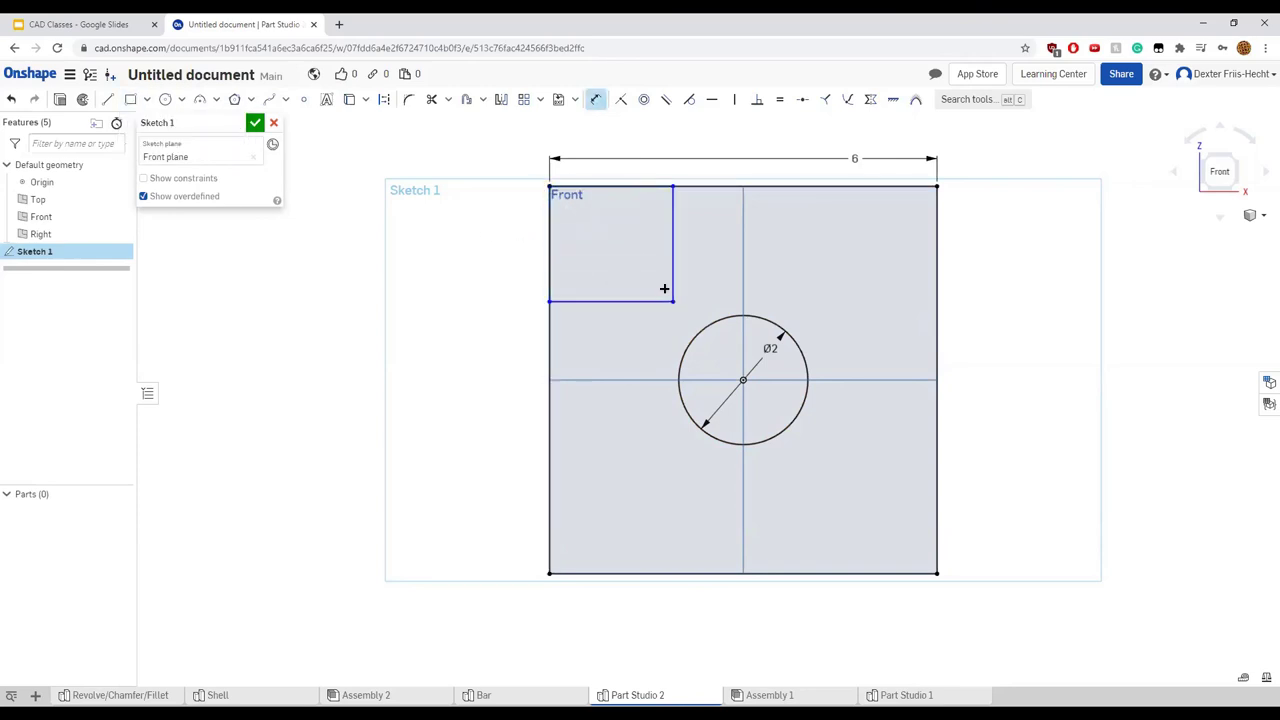
click(604, 186)
click(647, 181)
text(2)
key(Return)
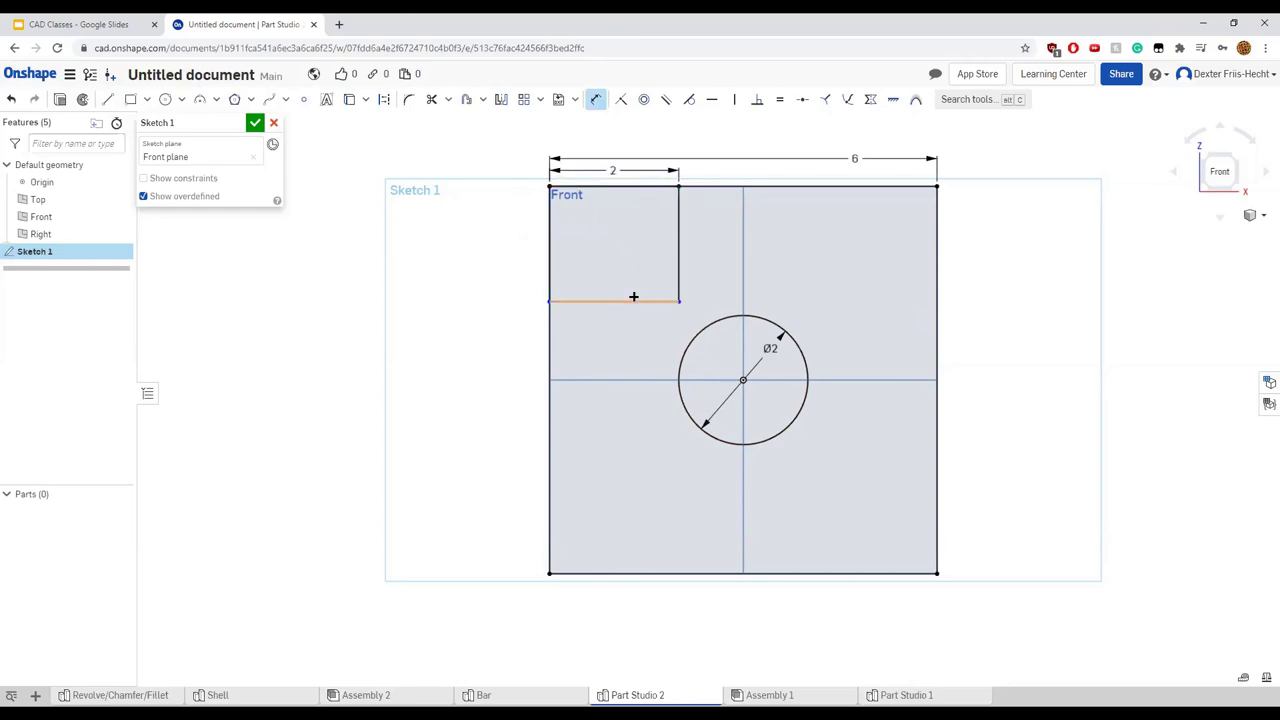
click(679, 226)
click(695, 228)
text(2)
key(Return)
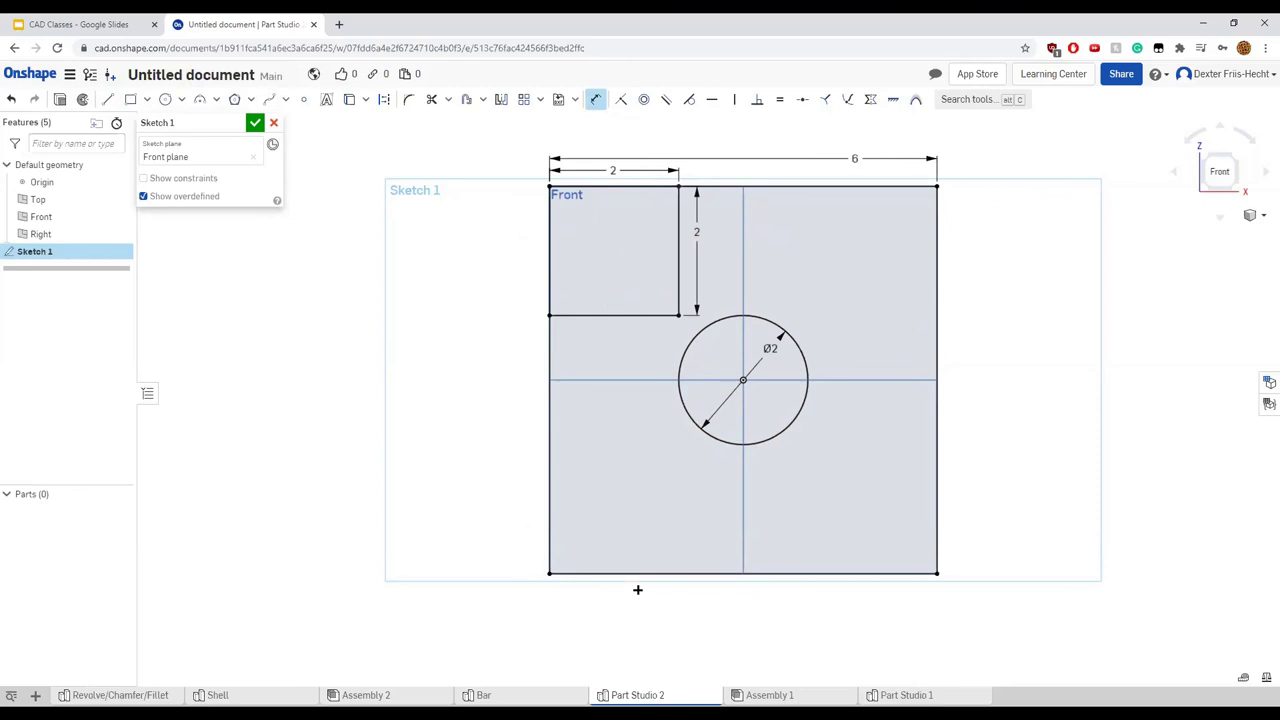
click(525, 101)
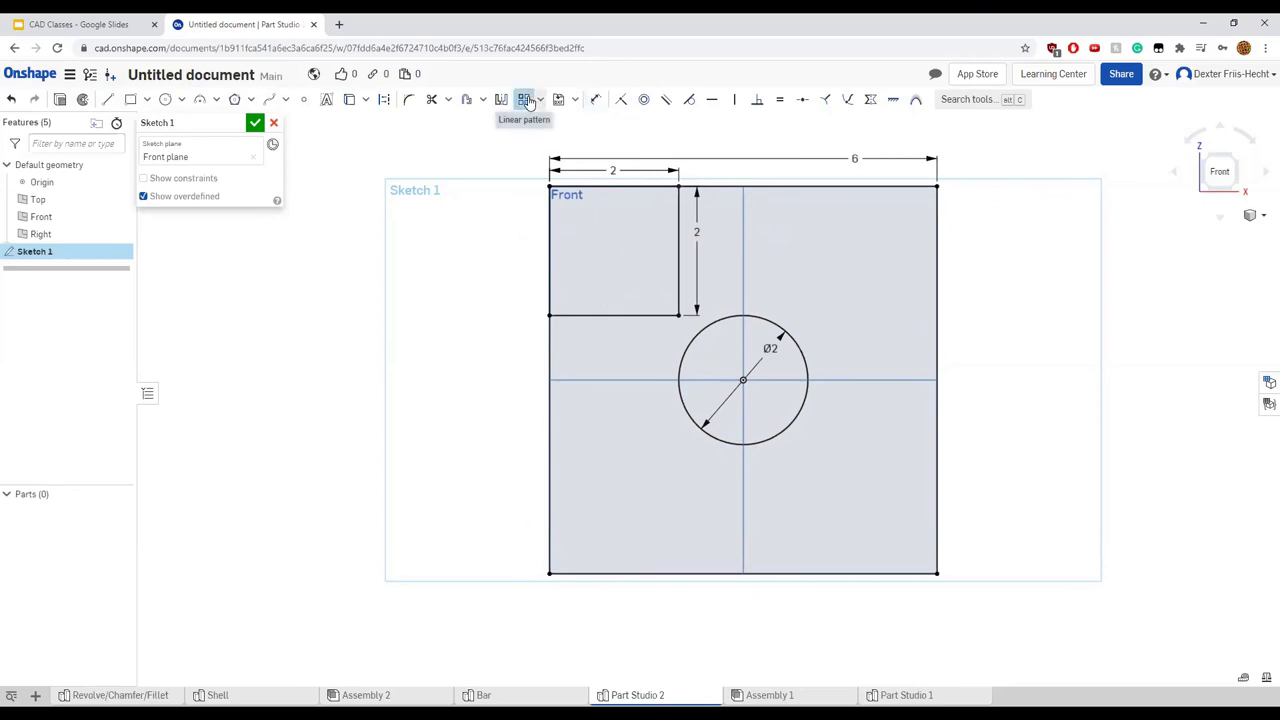
click(640, 318)
click(678, 250)
click(626, 197)
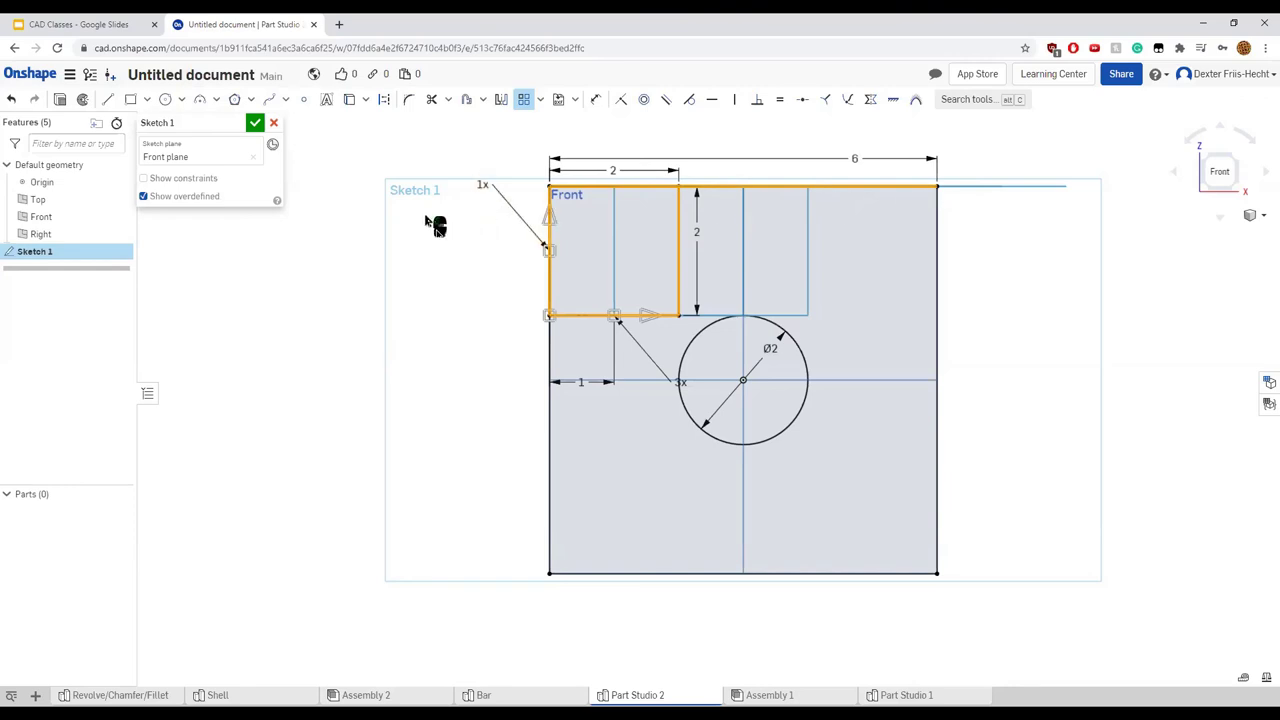
key(Escape)
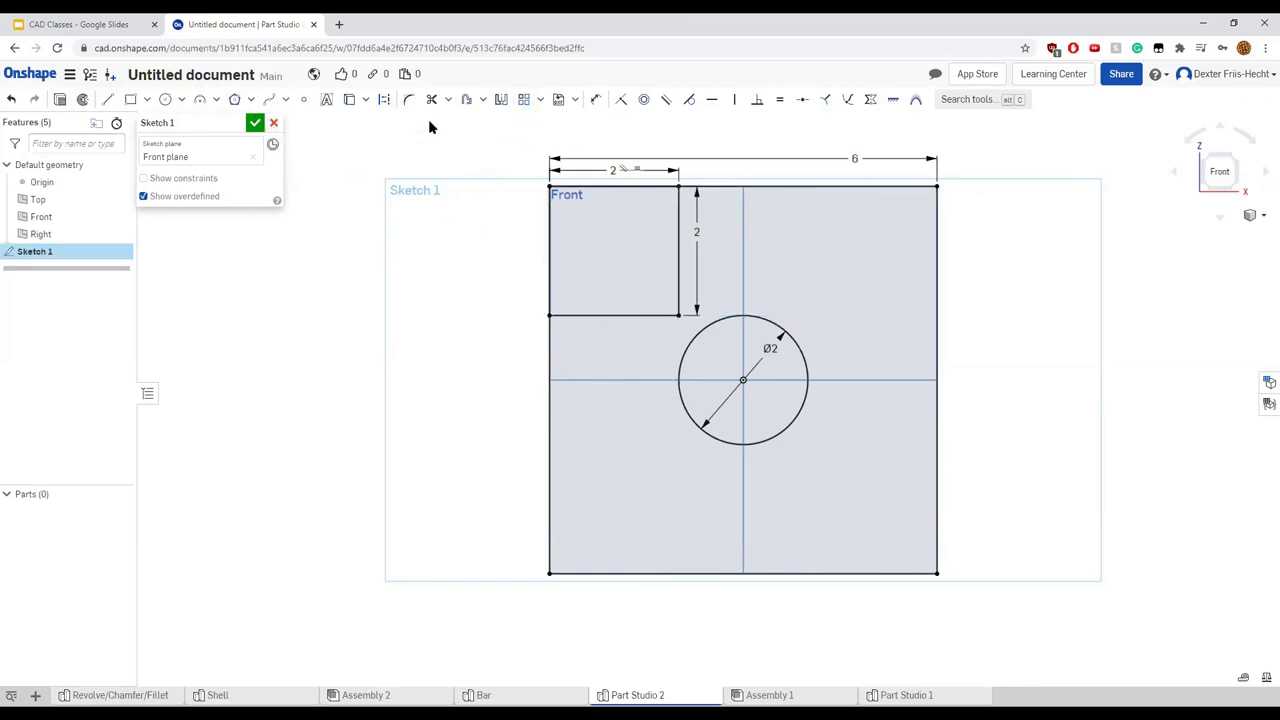
Trace the small square's top edge with a 2 in line and start a linear pattern of the square's four sides
click(108, 99)
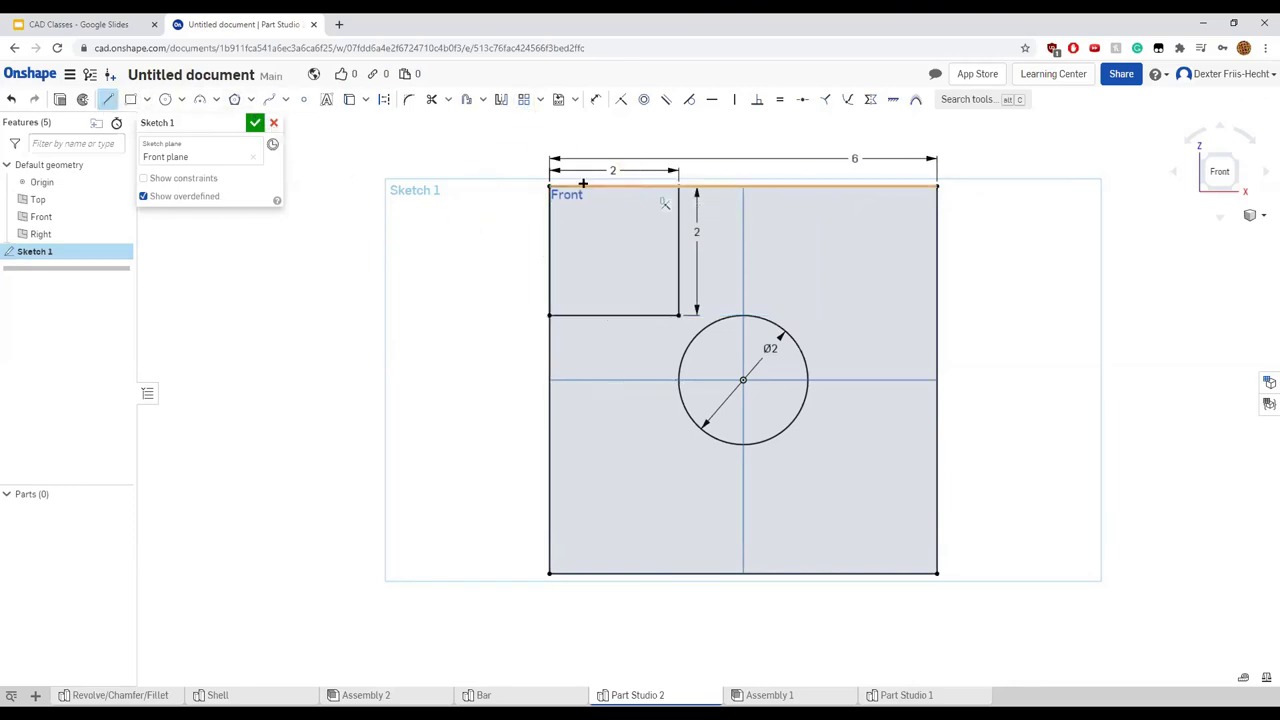
click(548, 187)
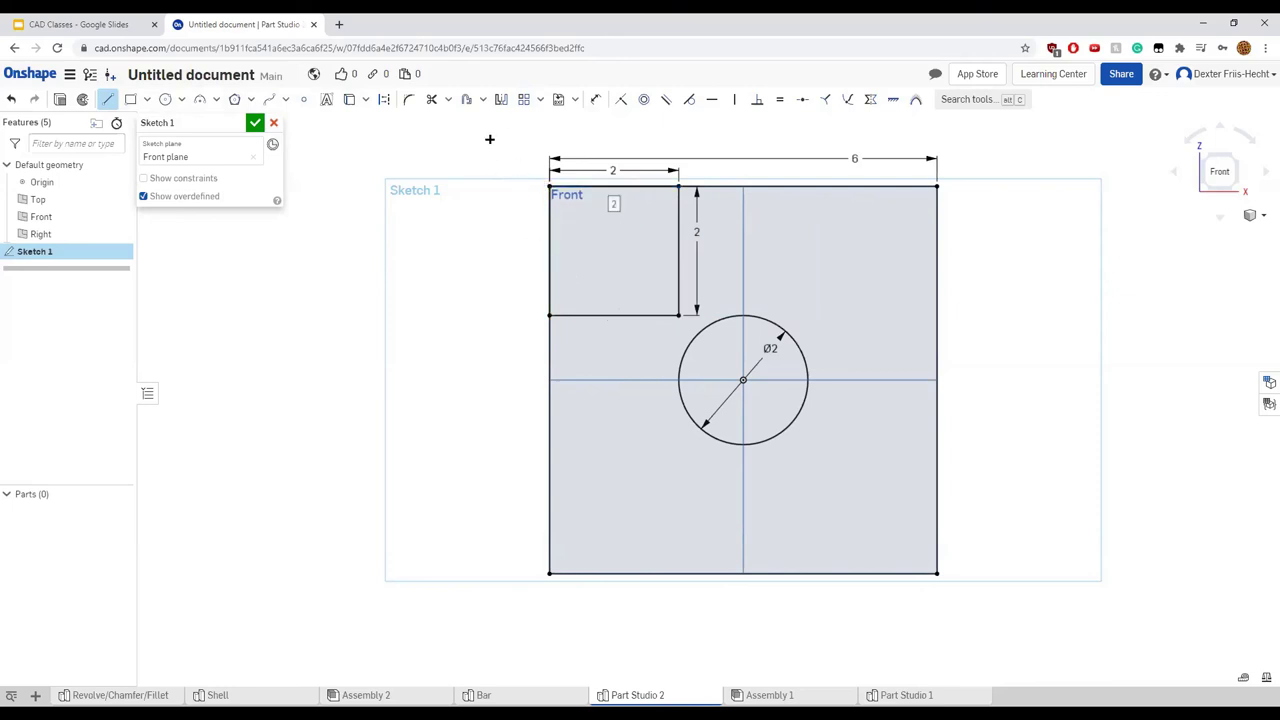
click(523, 99)
click(612, 186)
click(681, 232)
click(640, 316)
click(549, 285)
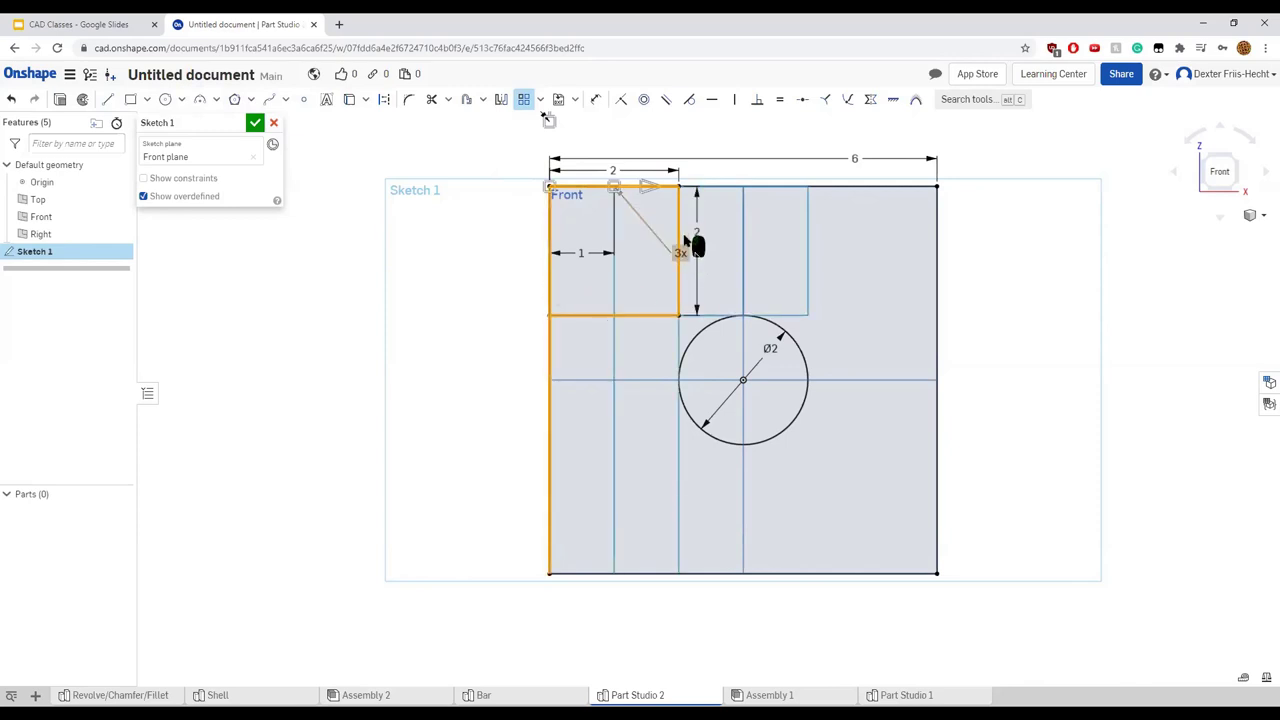
Set the linear pattern's horizontal direction to 2 instances spaced 4 in apart
drag(648, 187, 780, 198)
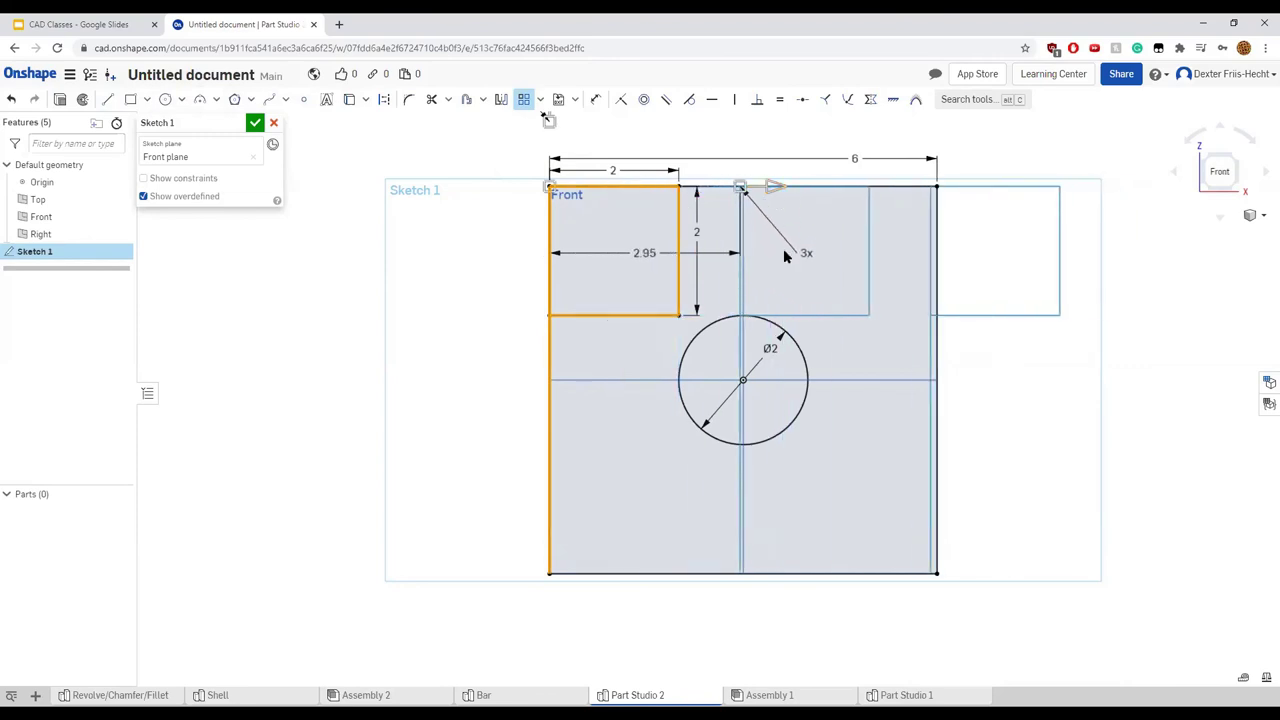
click(806, 253)
text(2)
key(Return)
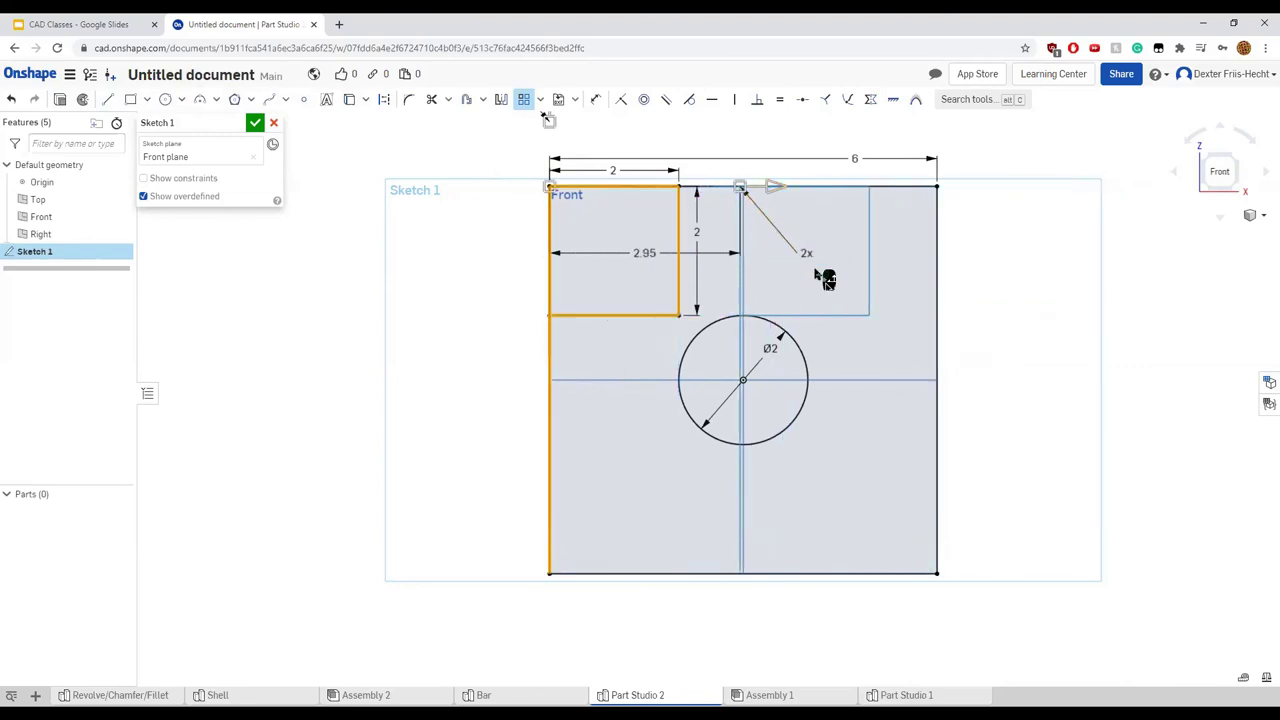
drag(776, 184, 837, 186)
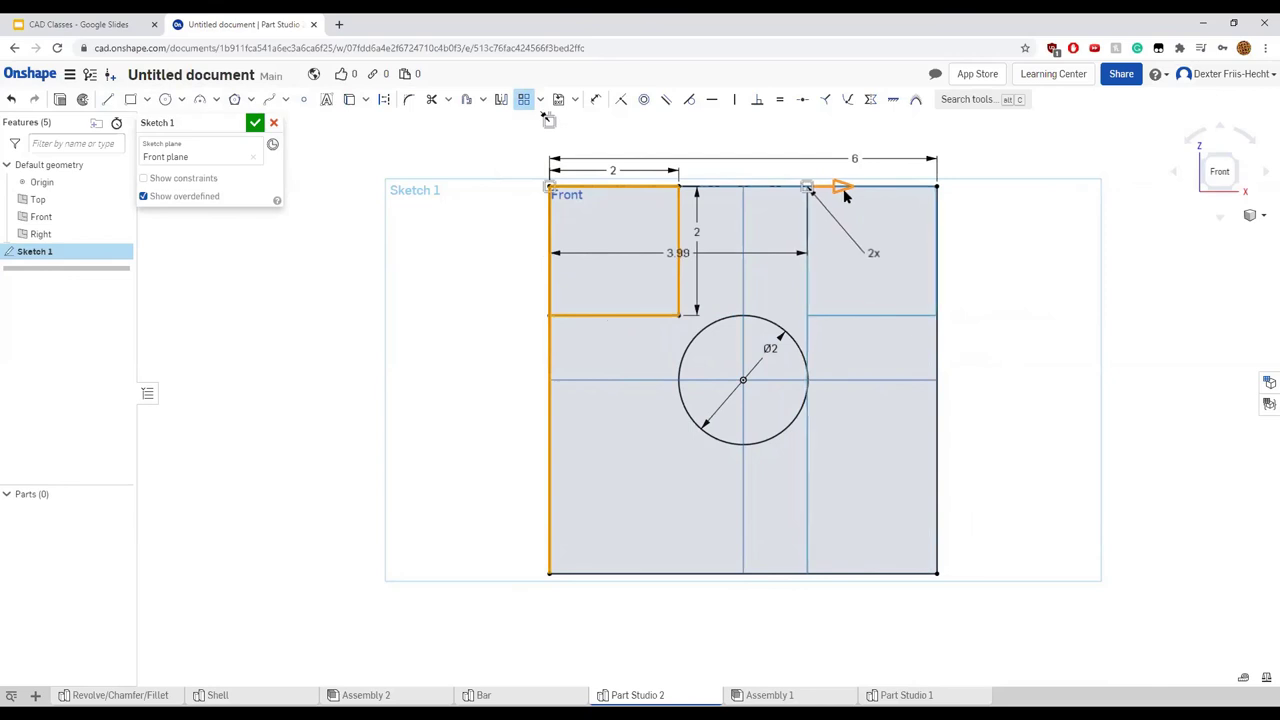
double_click(677, 251)
text(4)
key(Return)
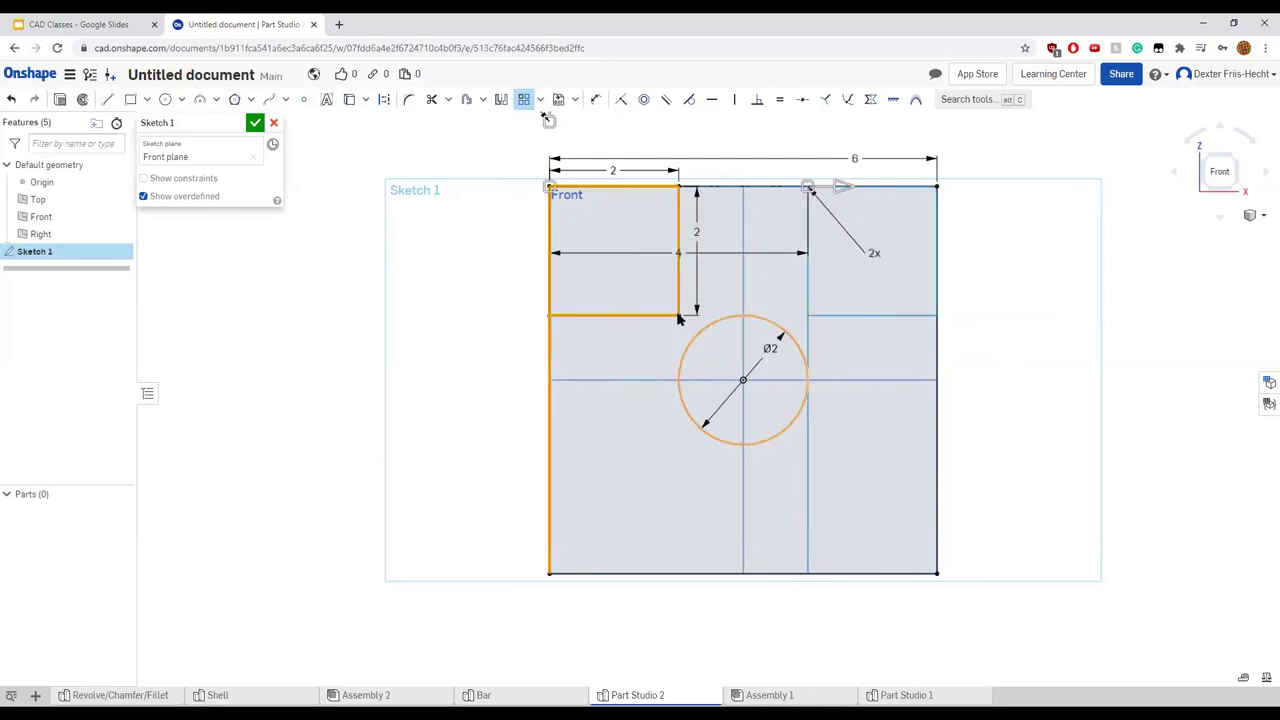
Extend the linear pattern downward in its second direction with 2 instances spaced about 4.64 in apart
scroll(655, 255, up, 2)
scroll(655, 255, down, 2)
scroll(549, 193, down, 3)
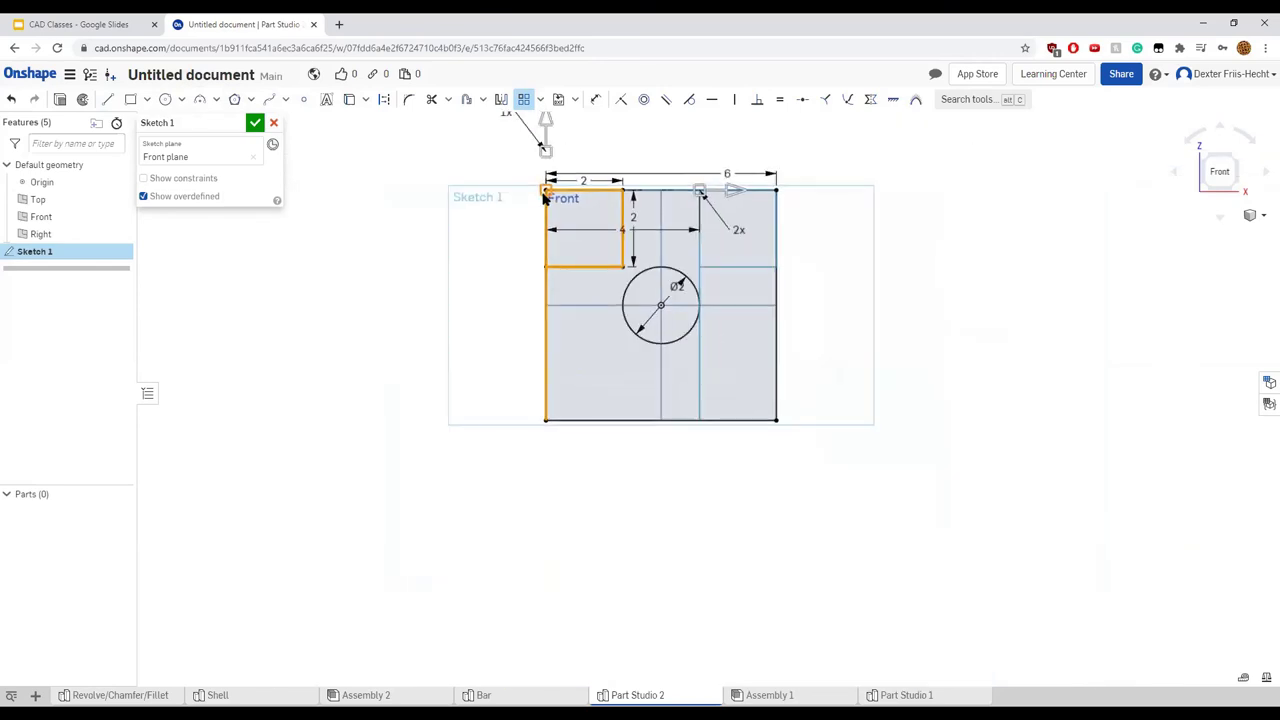
drag(543, 130, 548, 285)
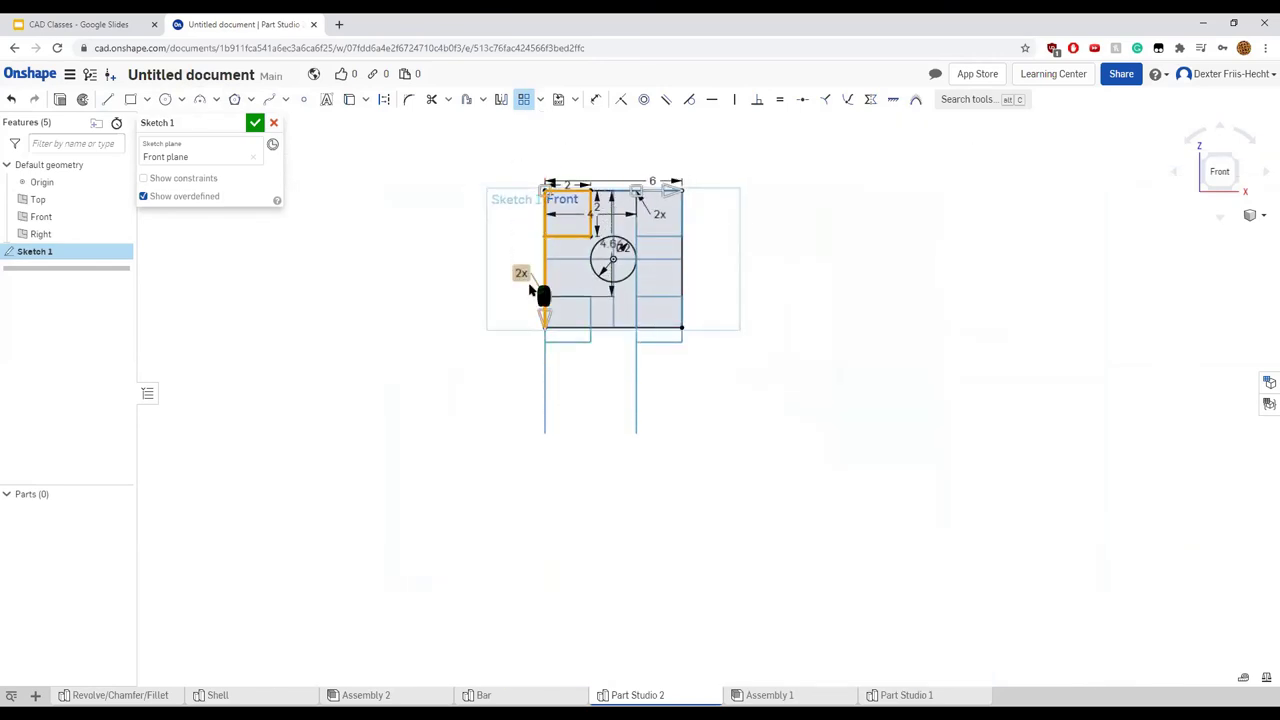
scroll(505, 315, up, 3)
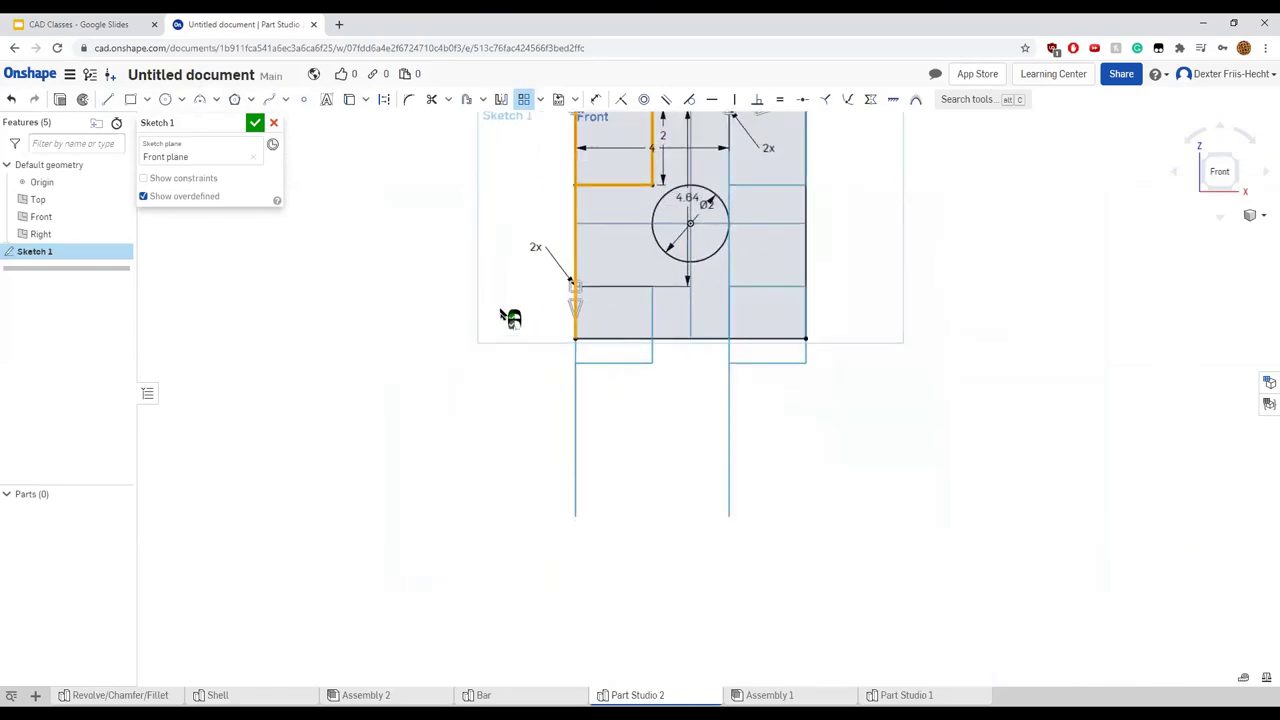
Set the pattern's vertical spacing to -4 in and finish the linear pattern
double_click(688, 198)
text(2)
key(Return)
scroll(683, 213, up, 2)
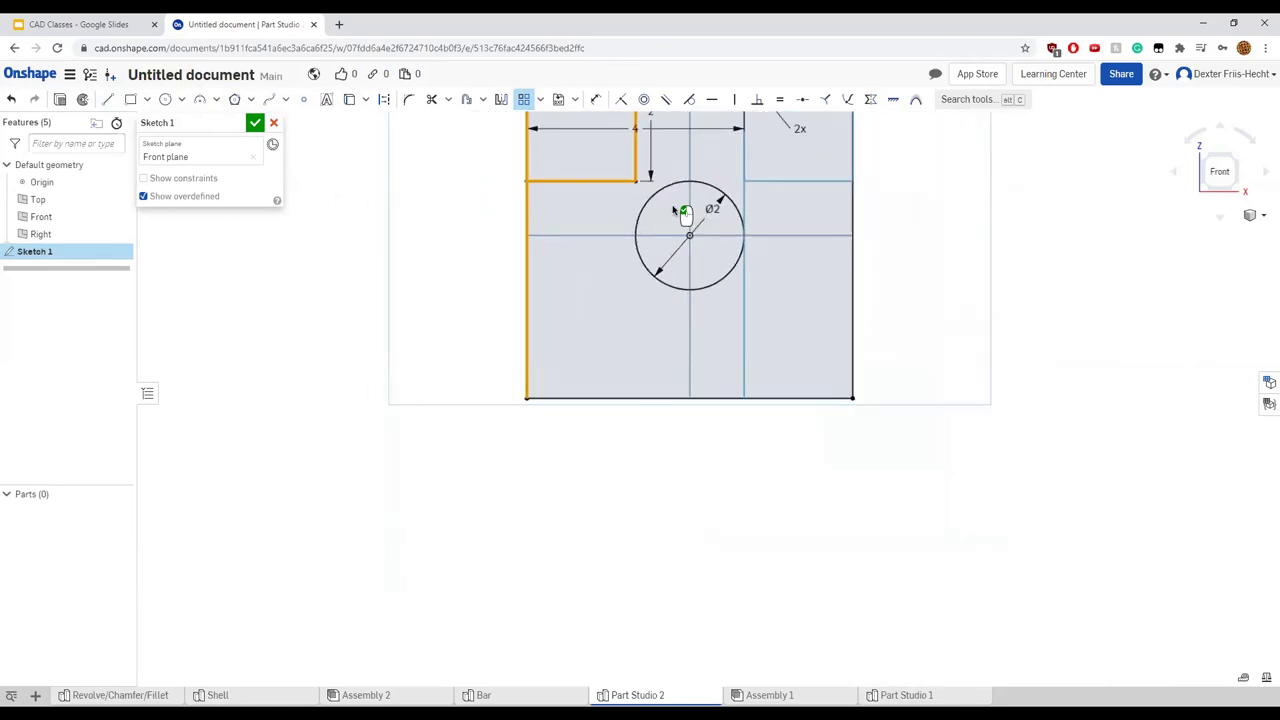
scroll(683, 213, down, 3)
scroll(646, 206, up, 2)
scroll(614, 300, down, 2)
double_click(522, 205)
text(-4)
key(Return)
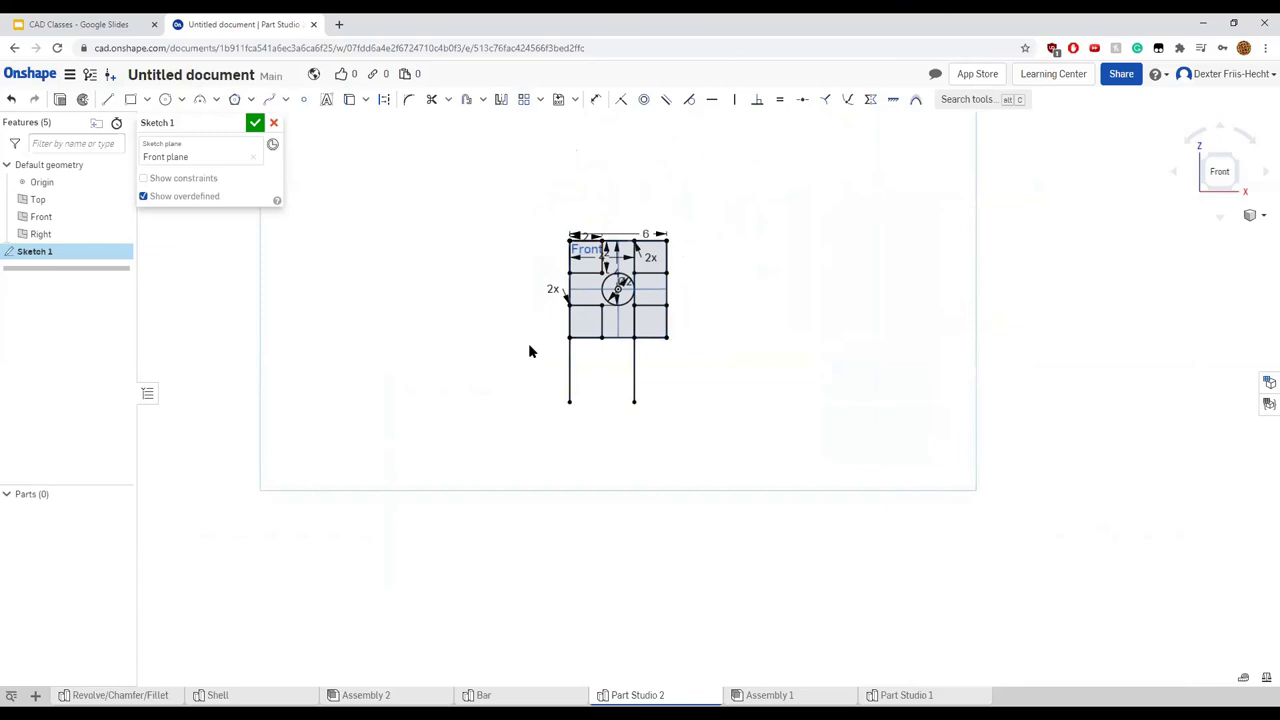
scroll(544, 358, up, 3)
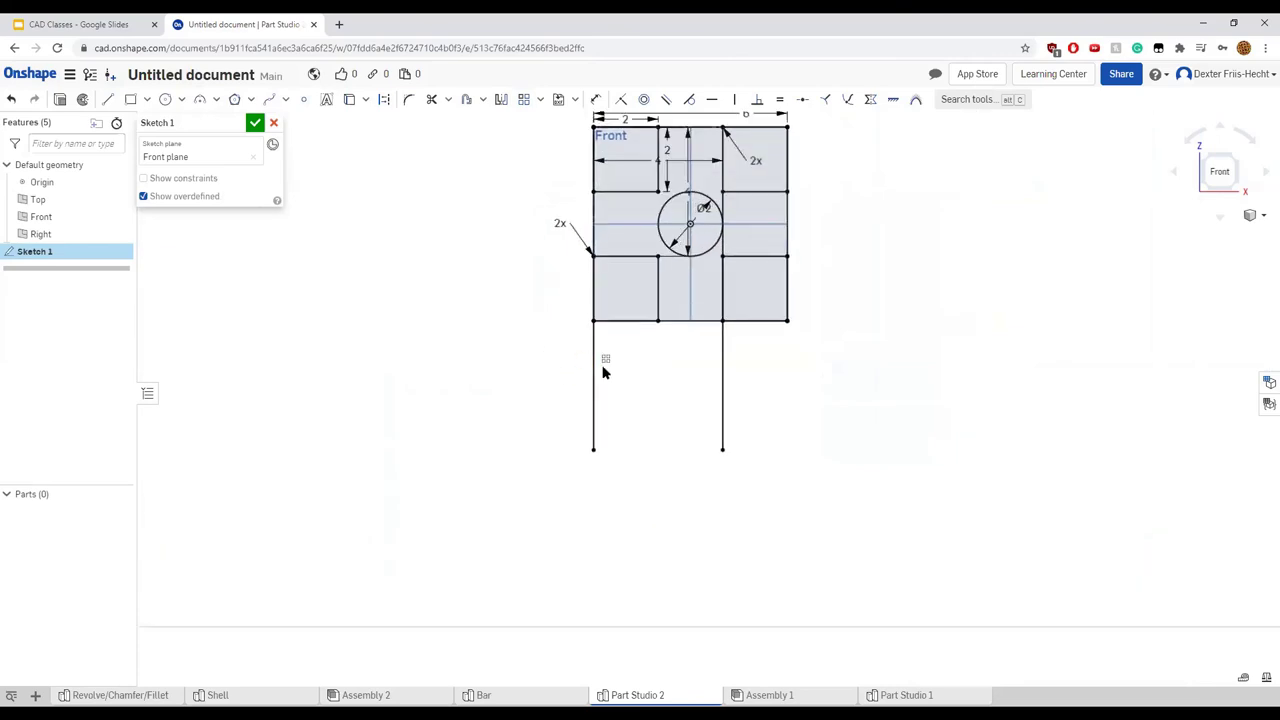
click(108, 99)
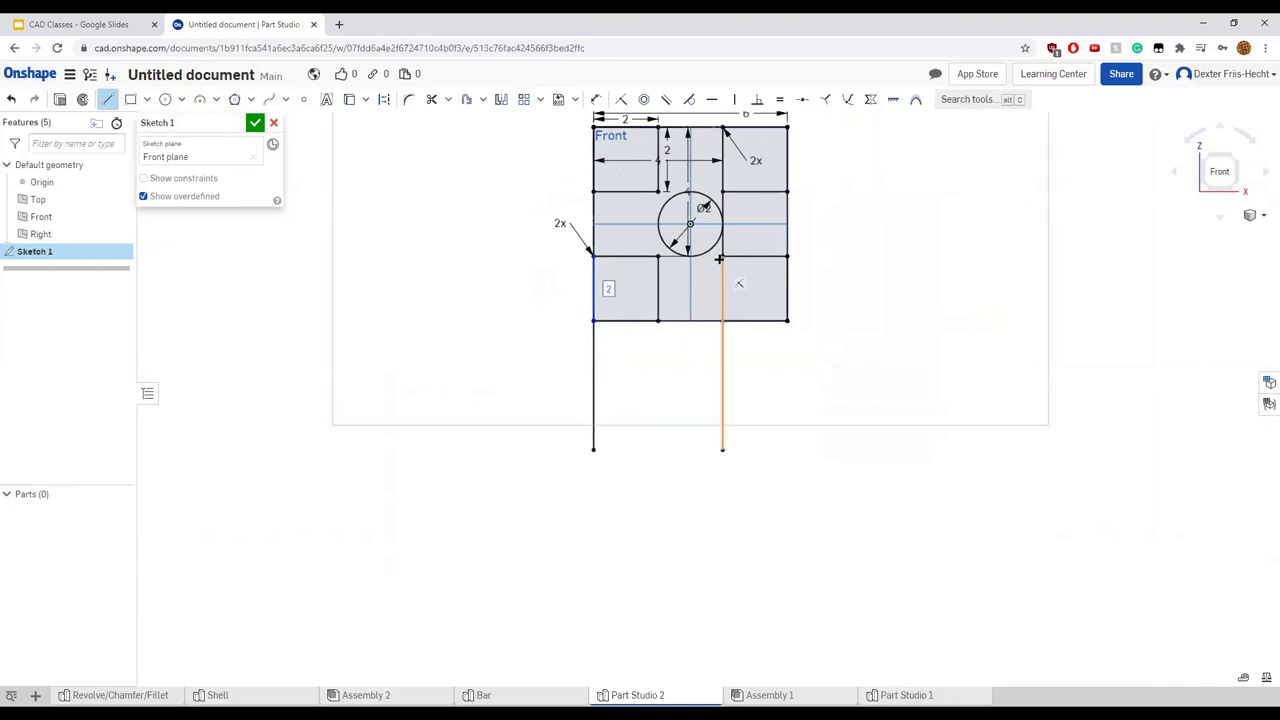
key(t)
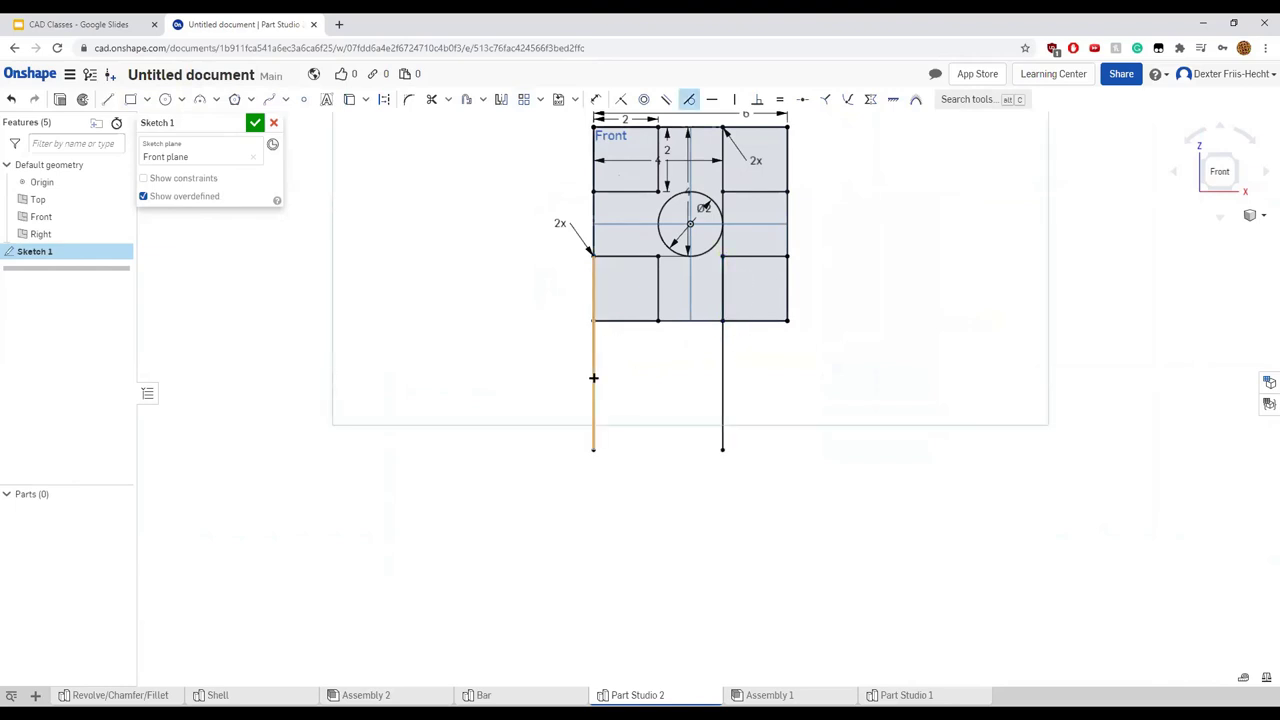
click(593, 378)
scroll(619, 394, down, 3)
scroll(619, 394, up, 4)
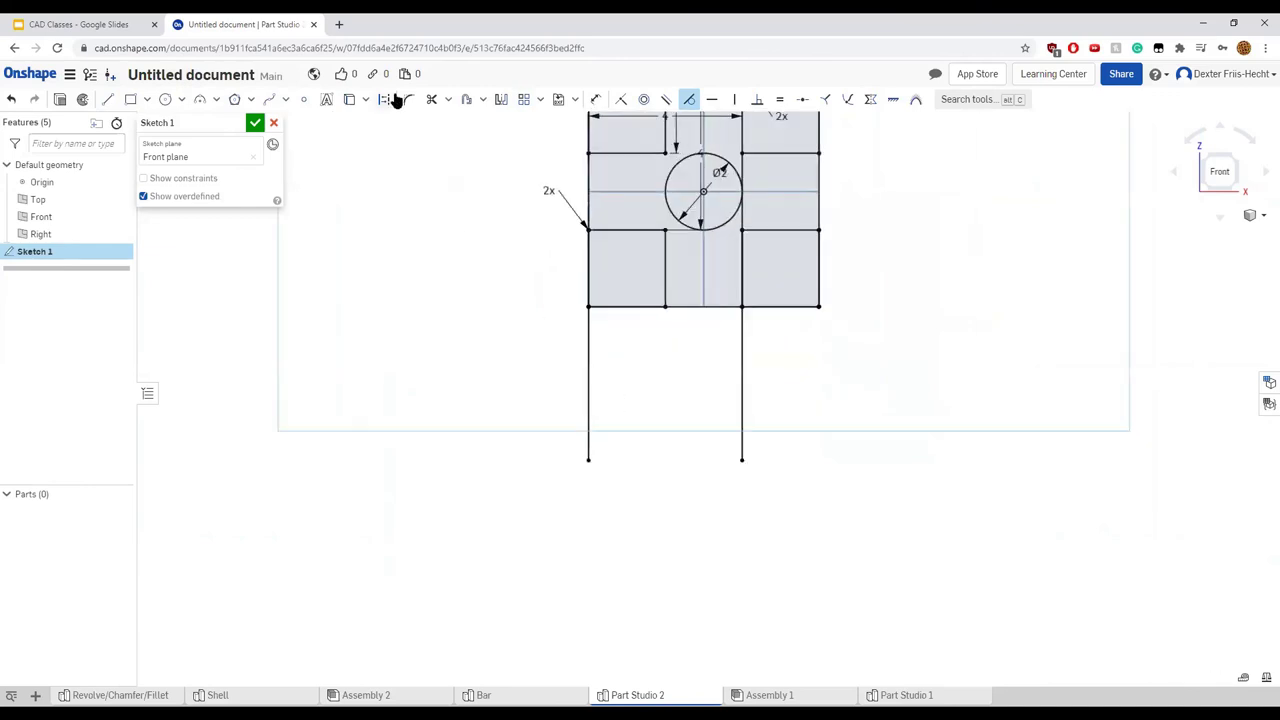
Trim away the two vertical lines that extend below the 6 in square
click(431, 99)
click(588, 375)
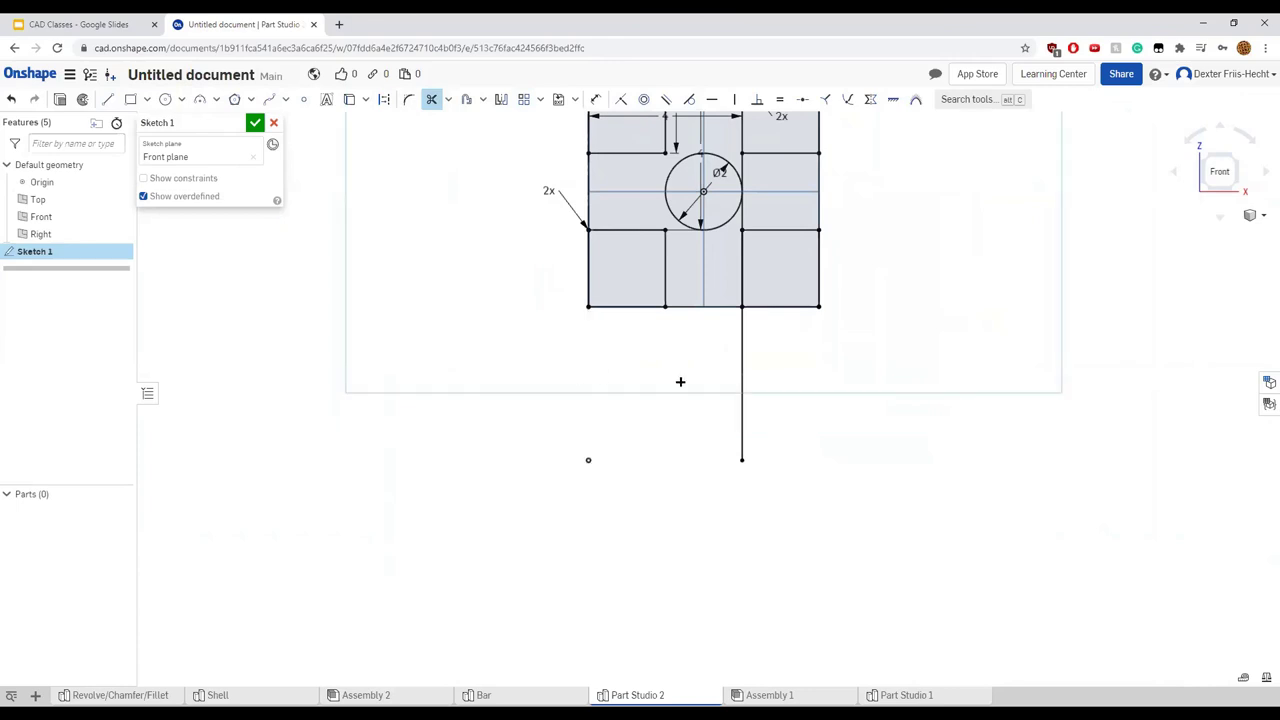
click(744, 364)
middle_drag(751, 349, 714, 466)
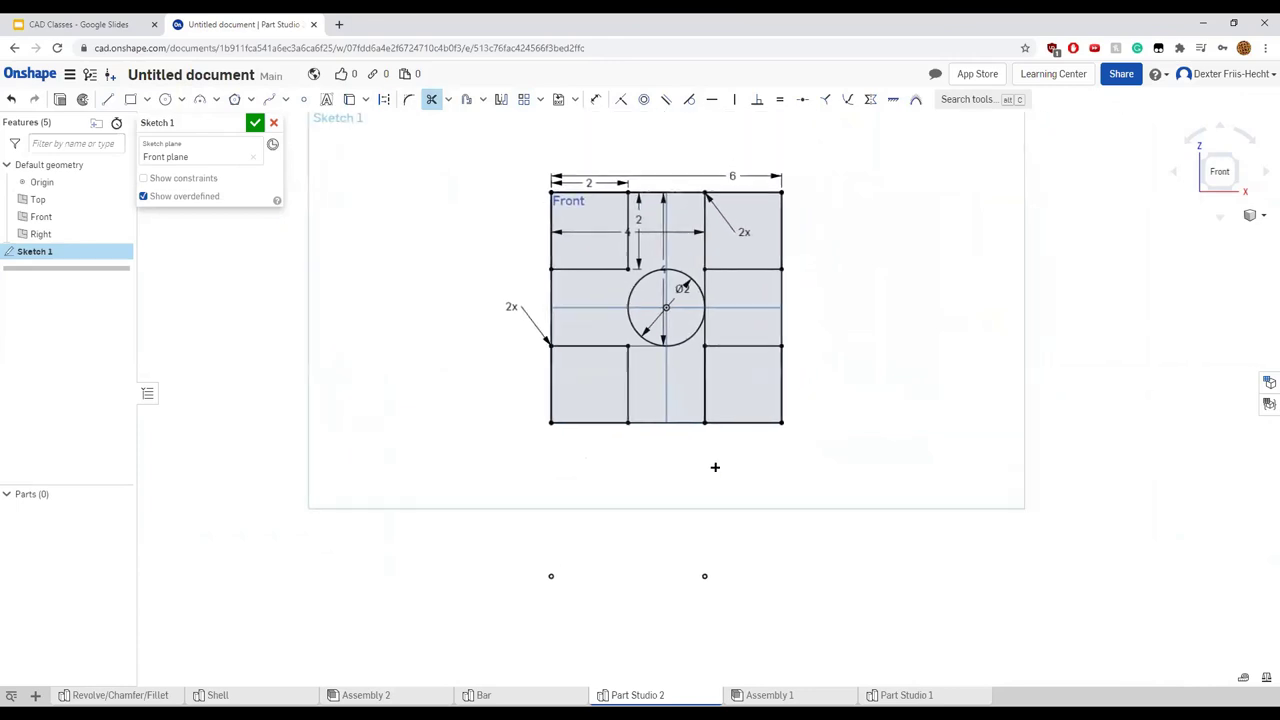
Trim the 6 in square's outer edges around the upper-left and lower-left corner squares
scroll(600, 320, down, 2)
scroll(717, 323, up, 4)
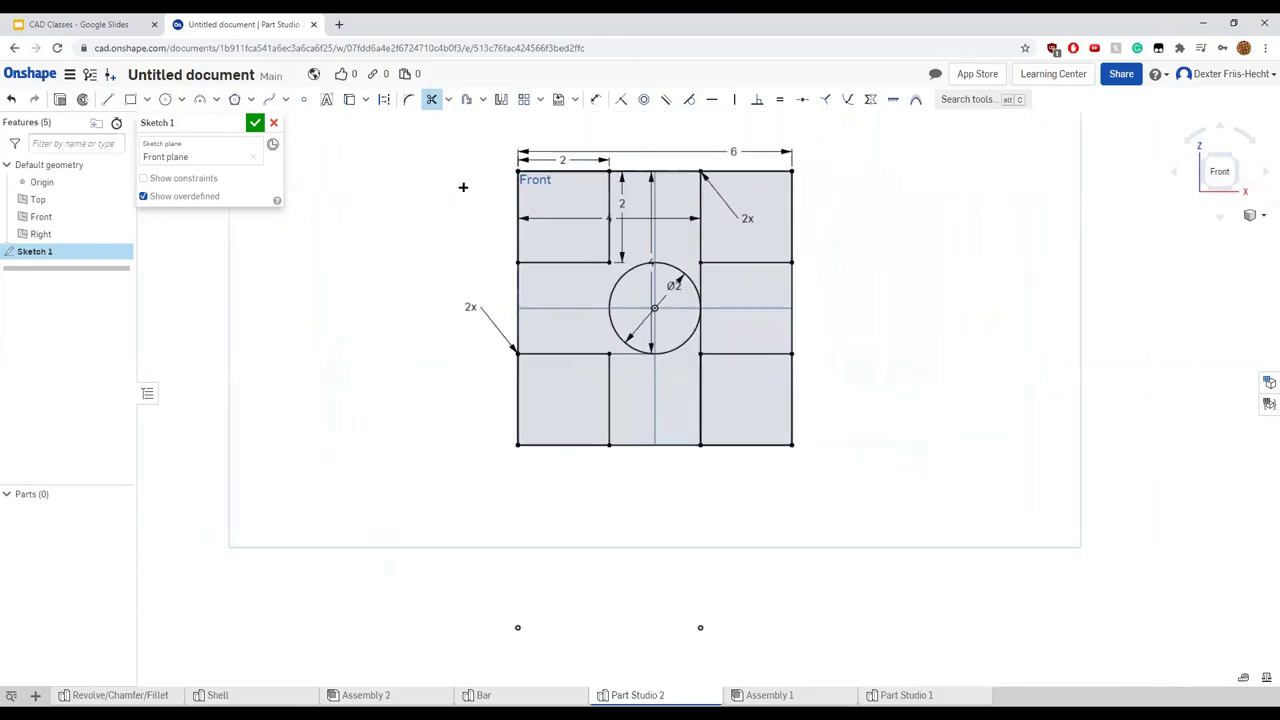
click(565, 174)
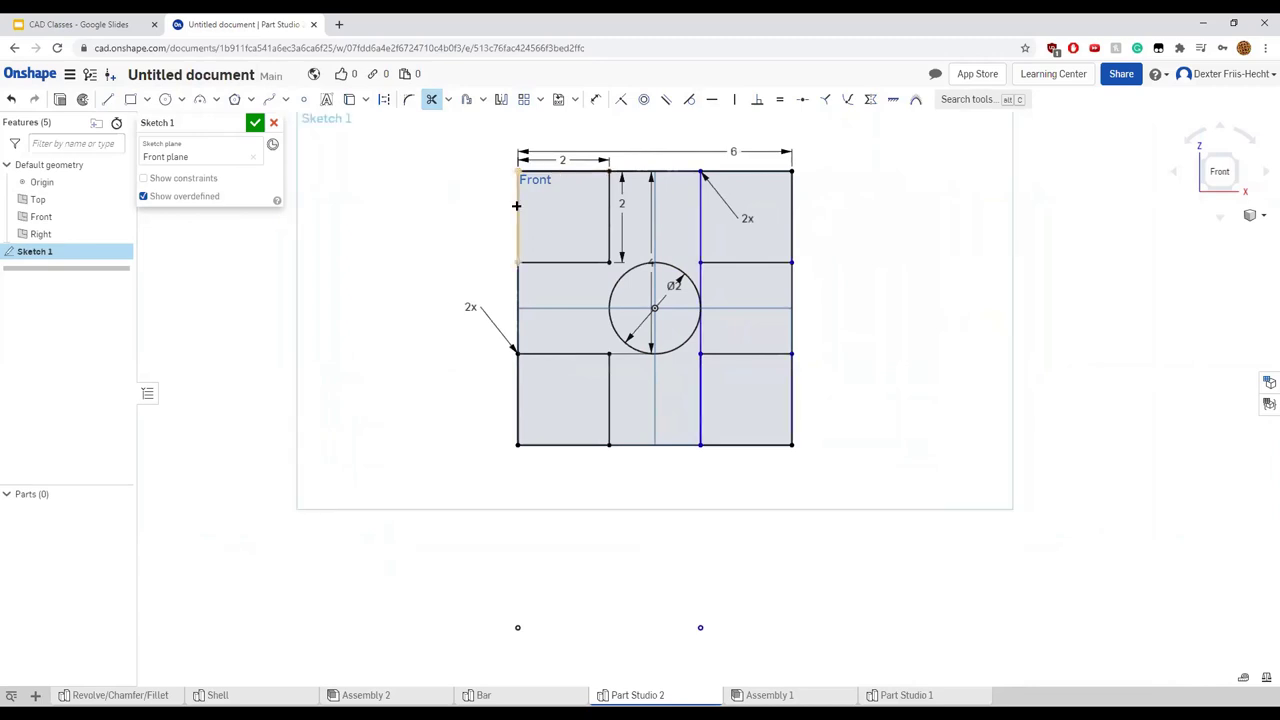
click(557, 172)
click(557, 172)
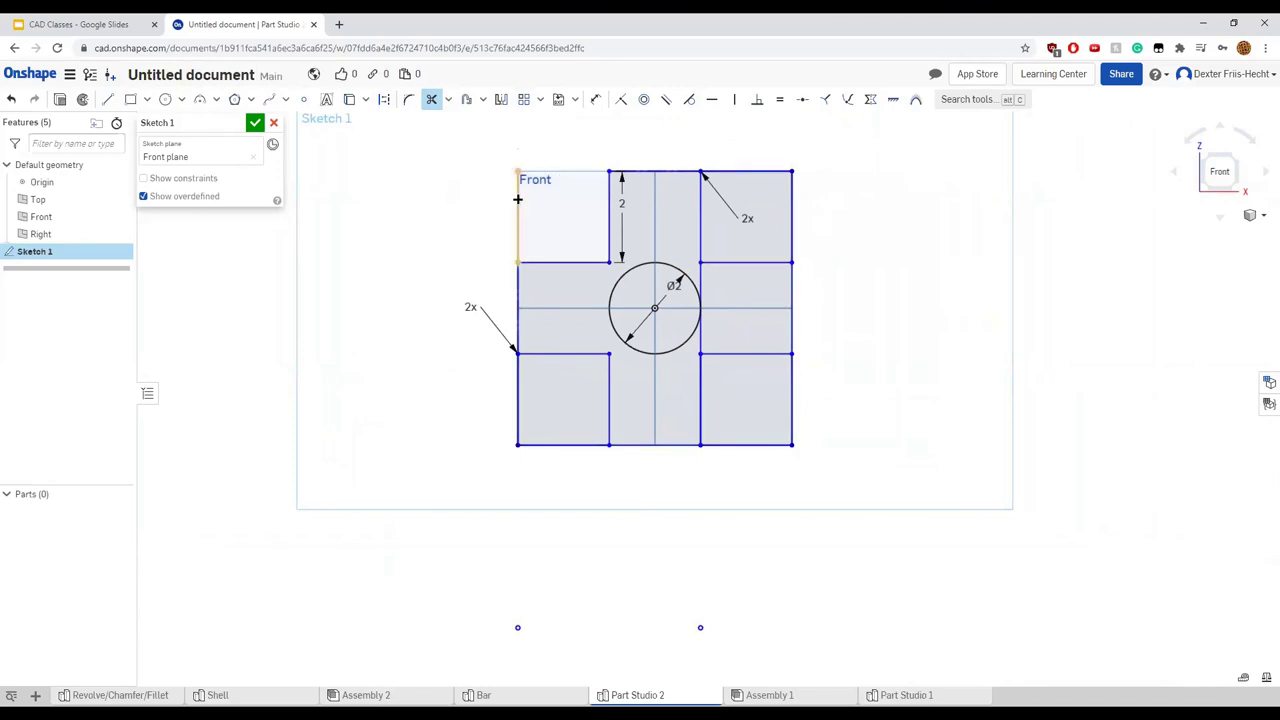
click(517, 376)
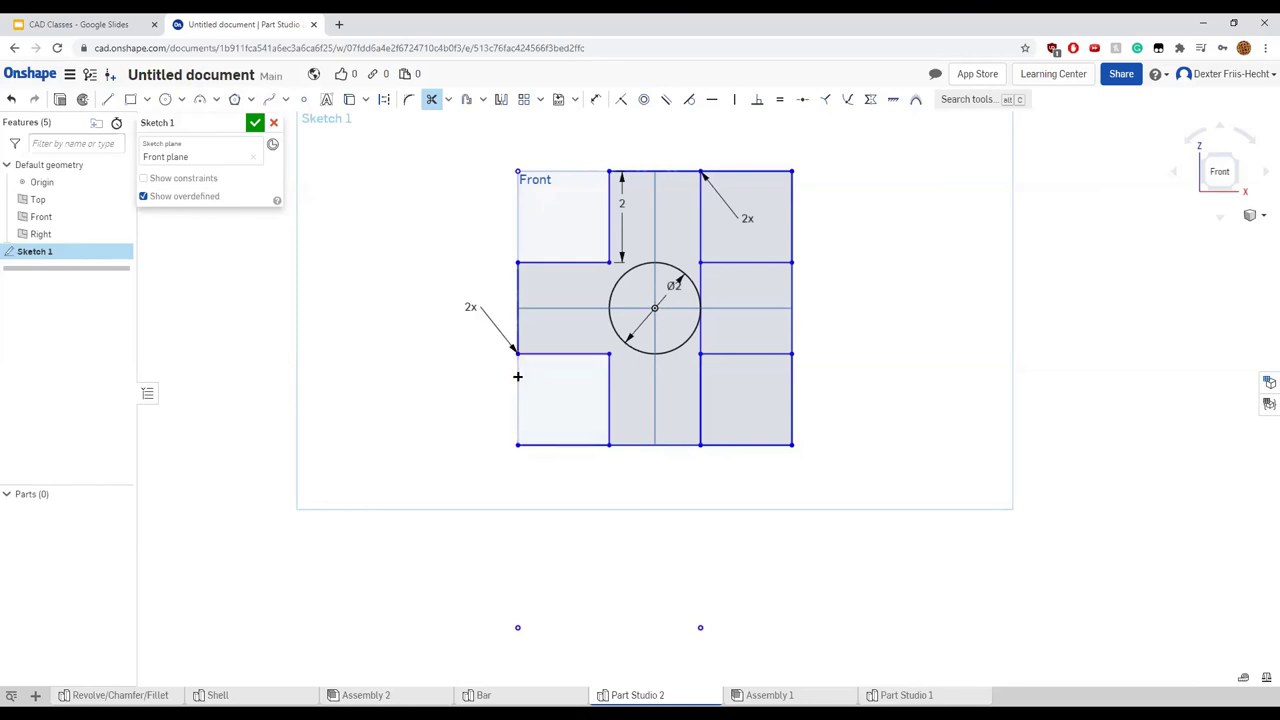
click(573, 445)
click(576, 446)
Trim the outer edges around the lower-right and upper-right corner squares to leave a cross, and finish the sketch
click(760, 447)
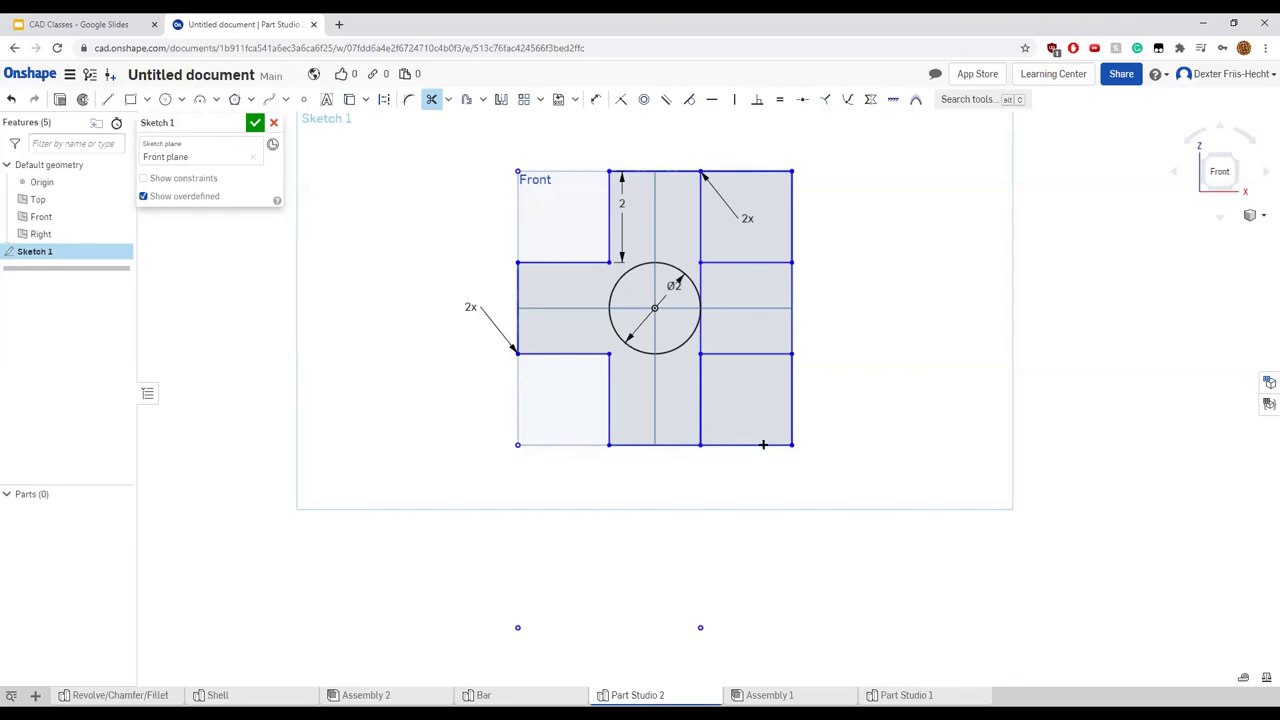
click(793, 402)
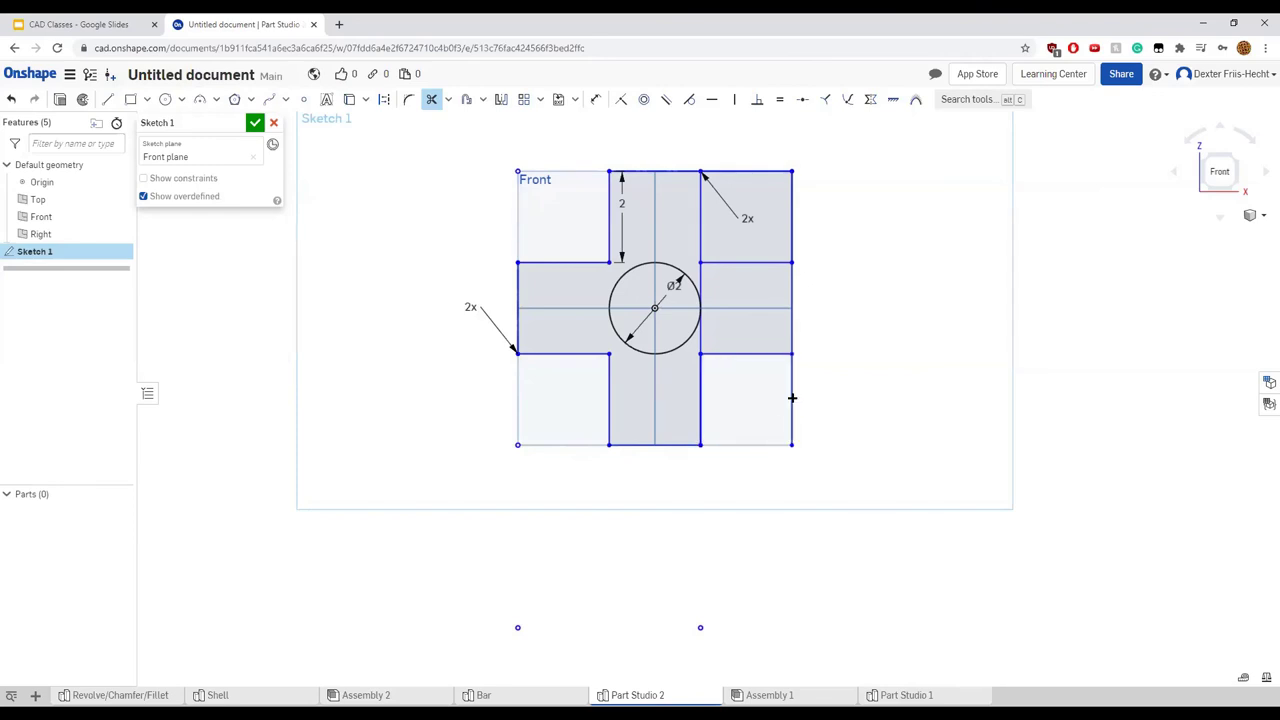
click(792, 199)
click(767, 171)
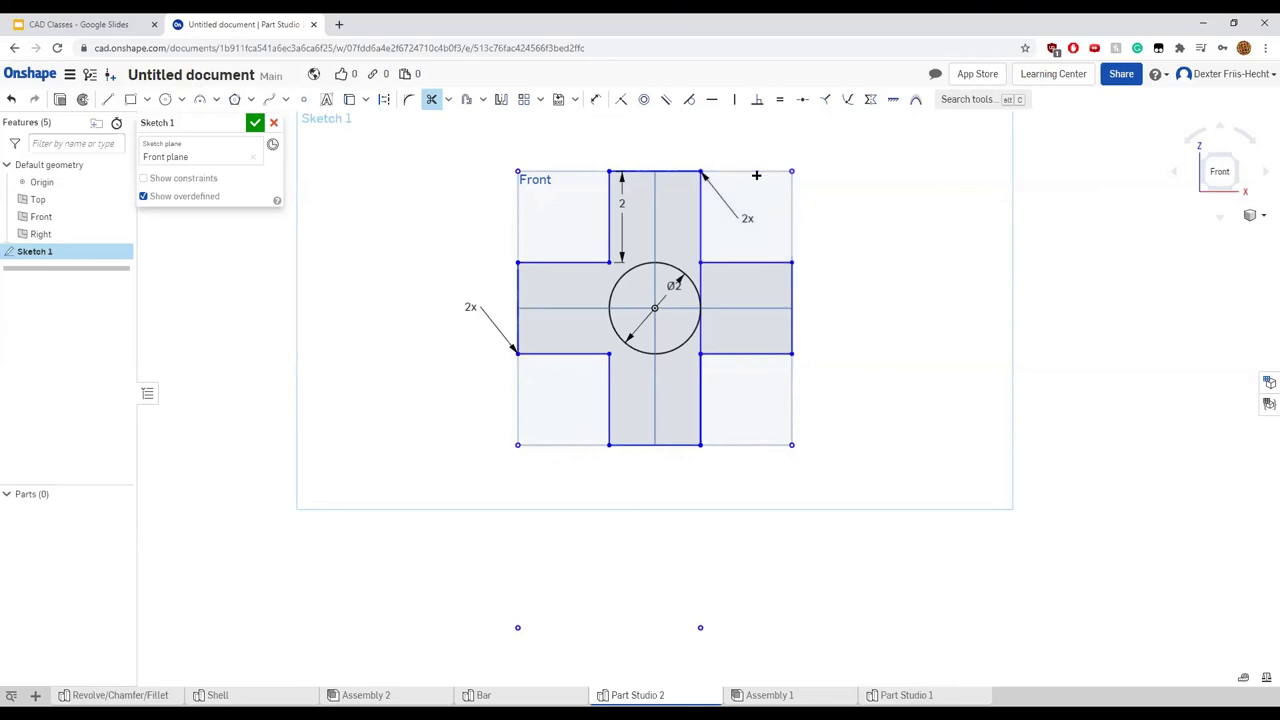
click(255, 122)
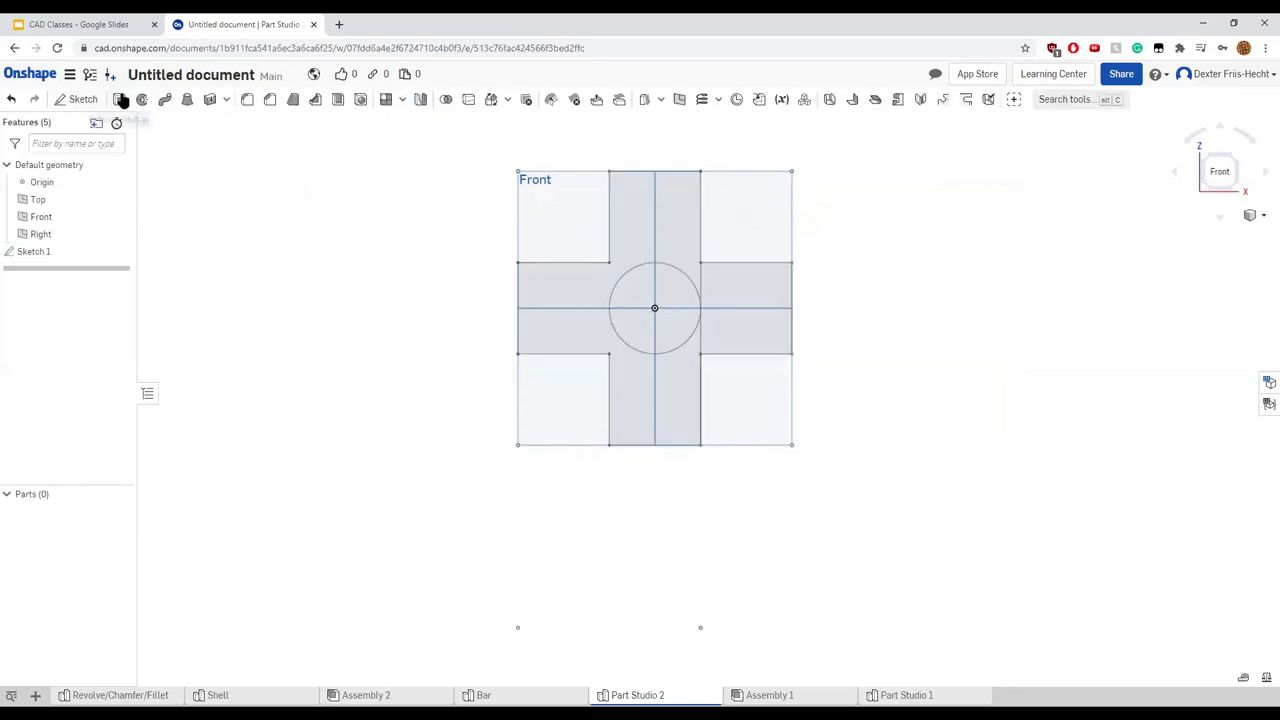
Reopen Sketch 1 and trim the leftover vertical line touching the circle across the cross's right arm
click(120, 100)
click(545, 290)
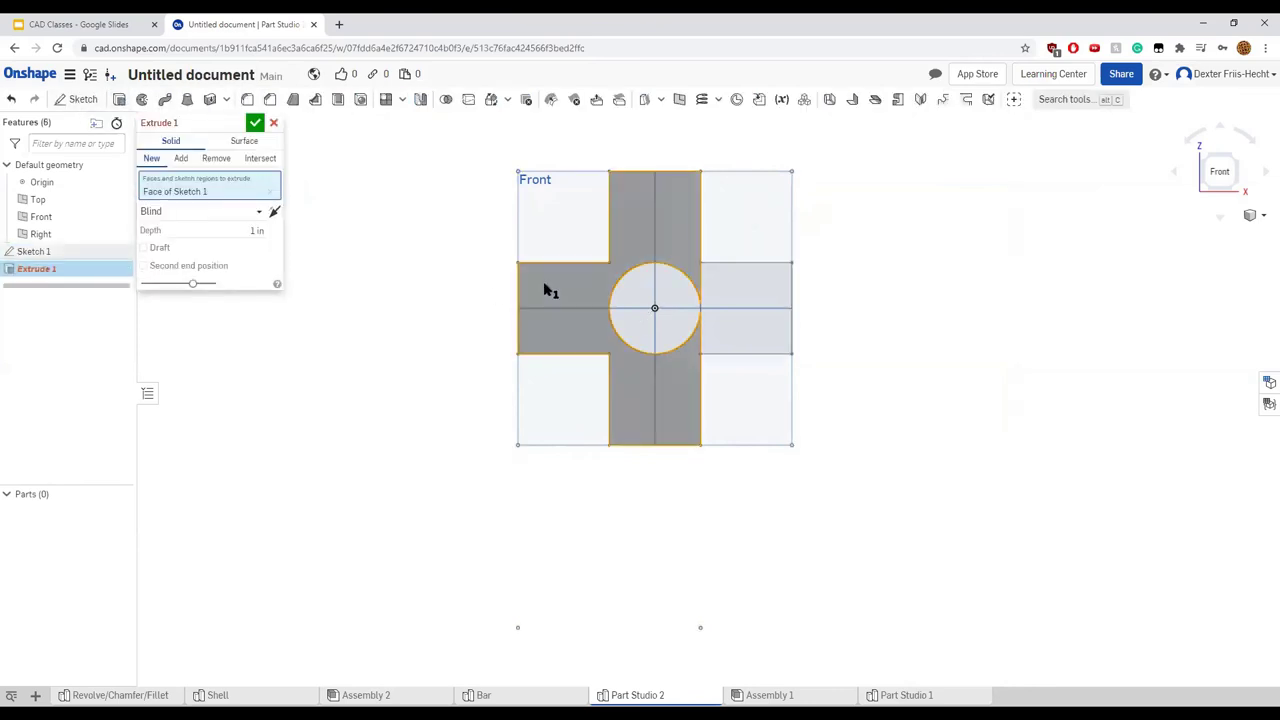
right_click(45, 252)
click(67, 276)
key(t)
click(431, 101)
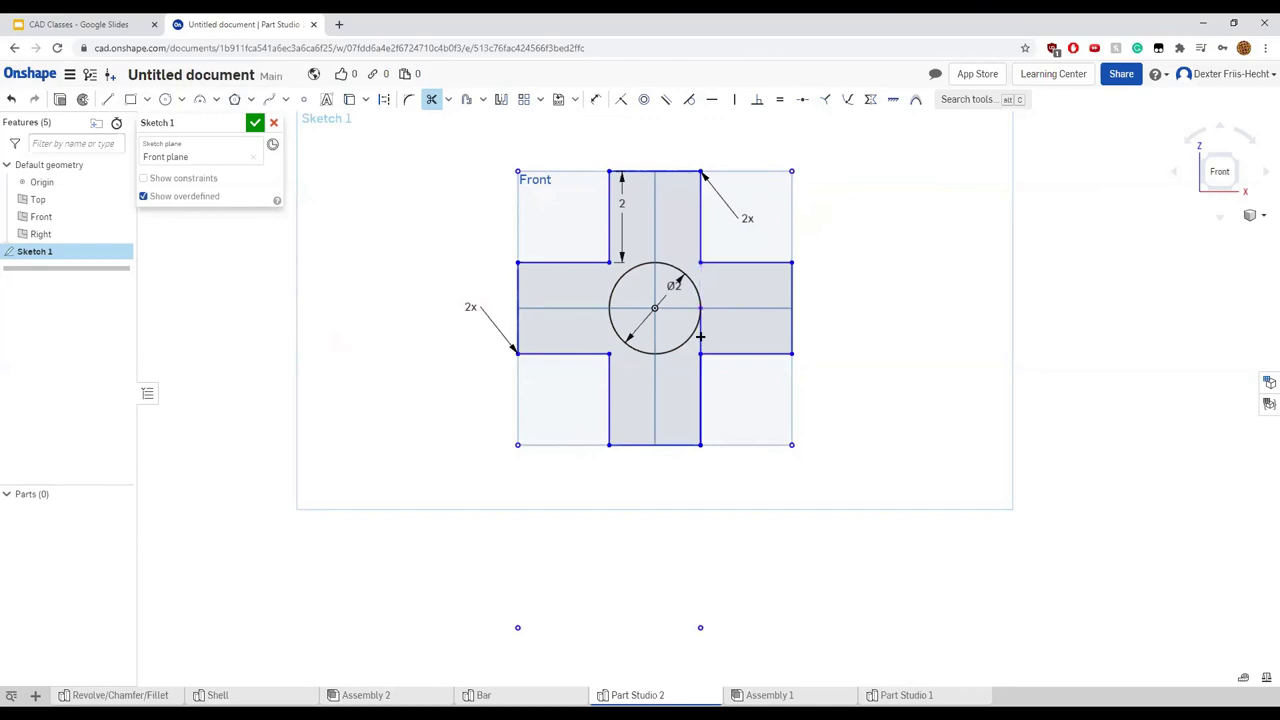
click(256, 123)
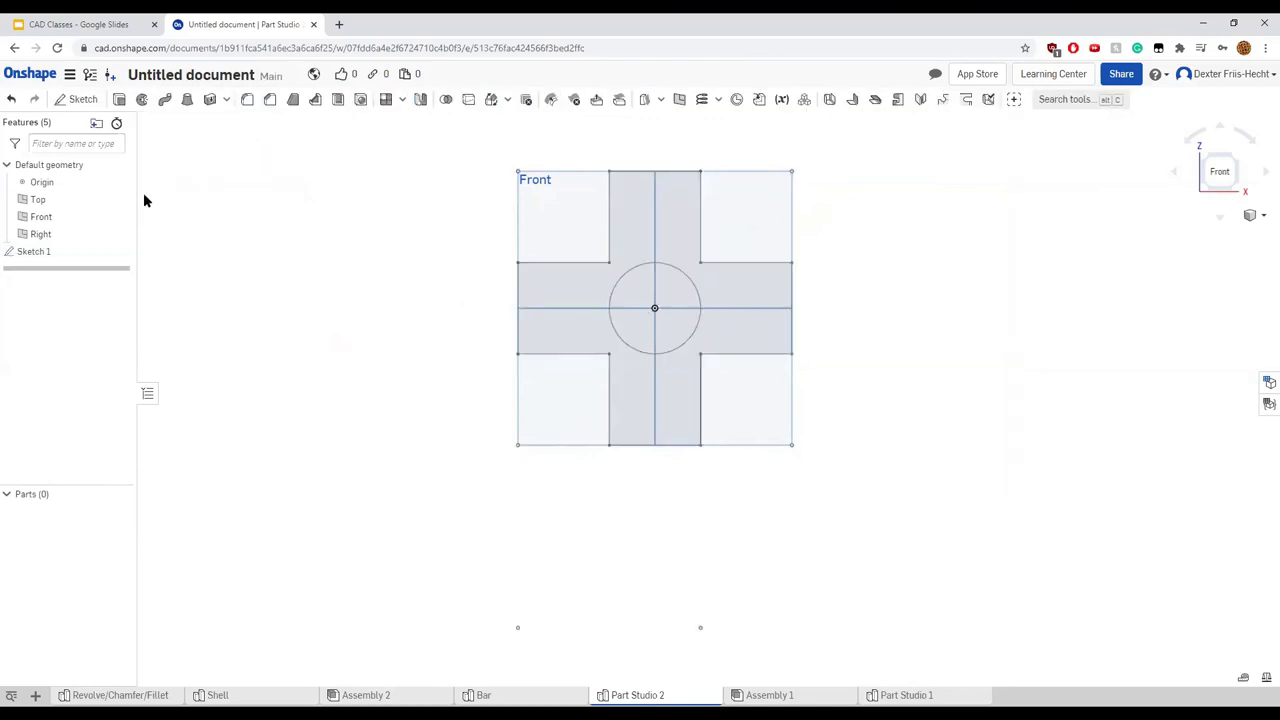
Extrude the cross-shaped profile of Sketch 1, with its centre hole open, 1 in as a new solid
click(59, 250)
click(118, 100)
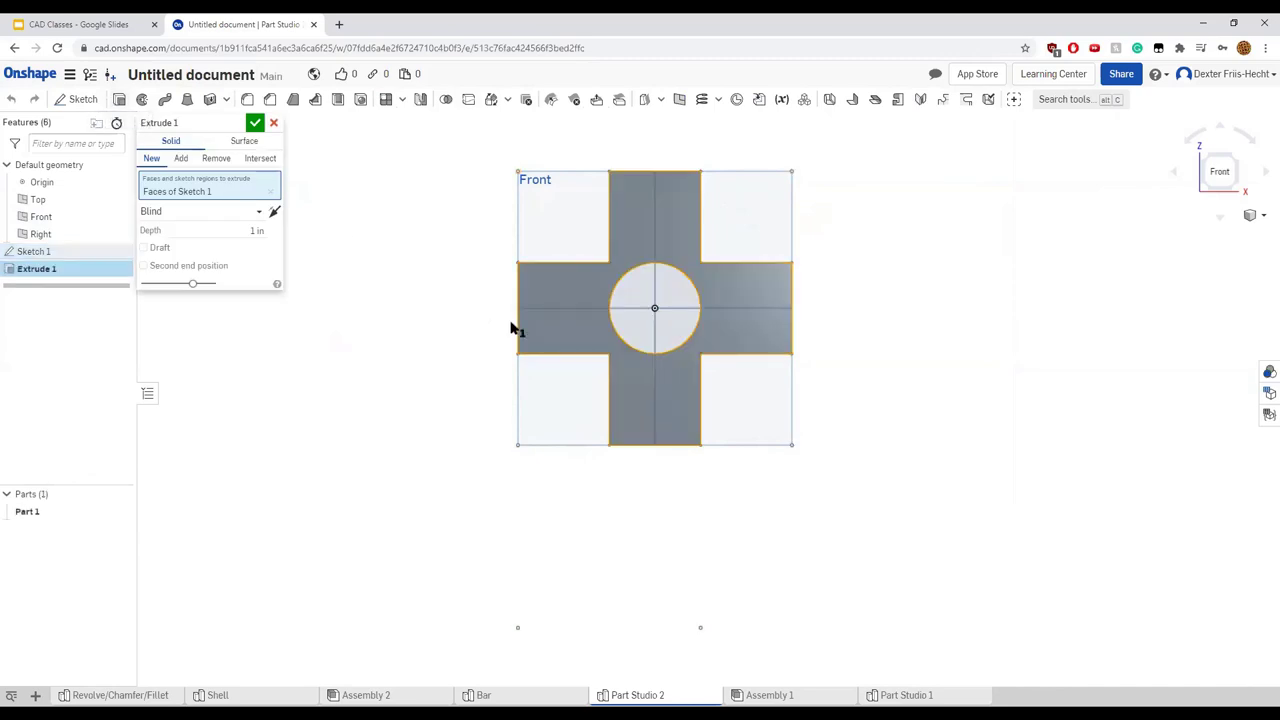
right_drag(408, 328, 474, 344)
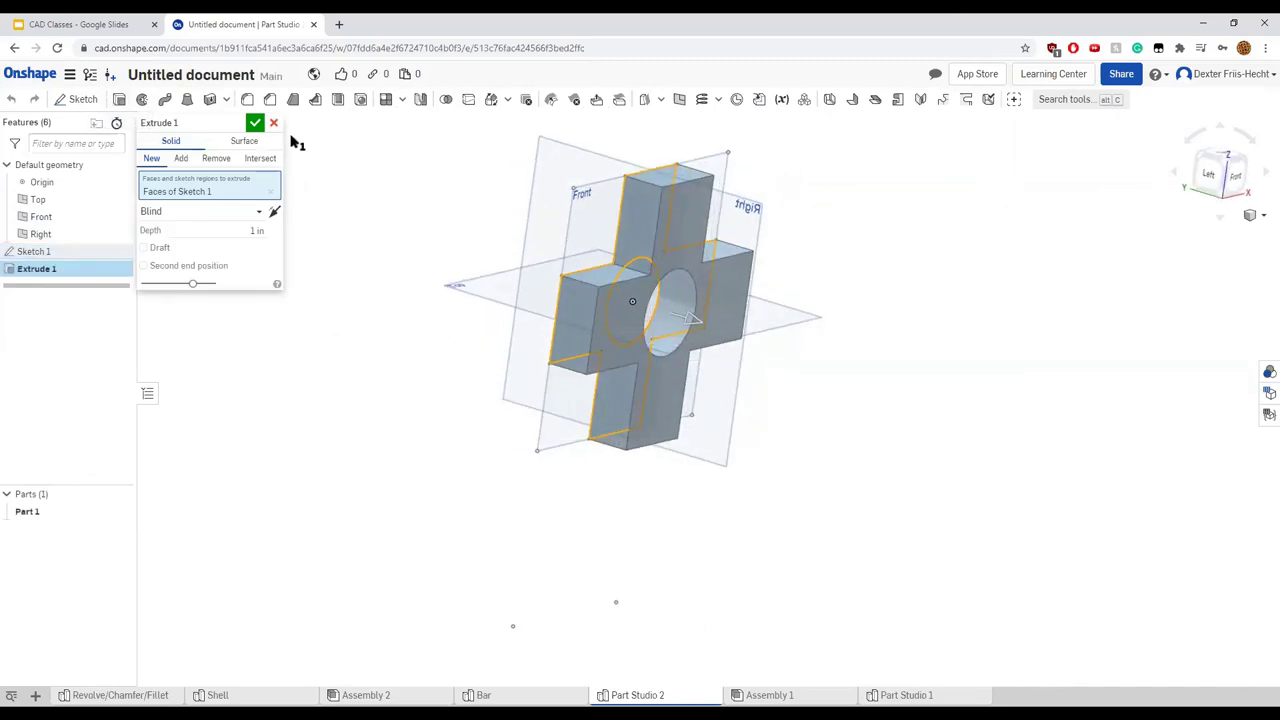
click(256, 123)
right_drag(300, 220, 335, 334)
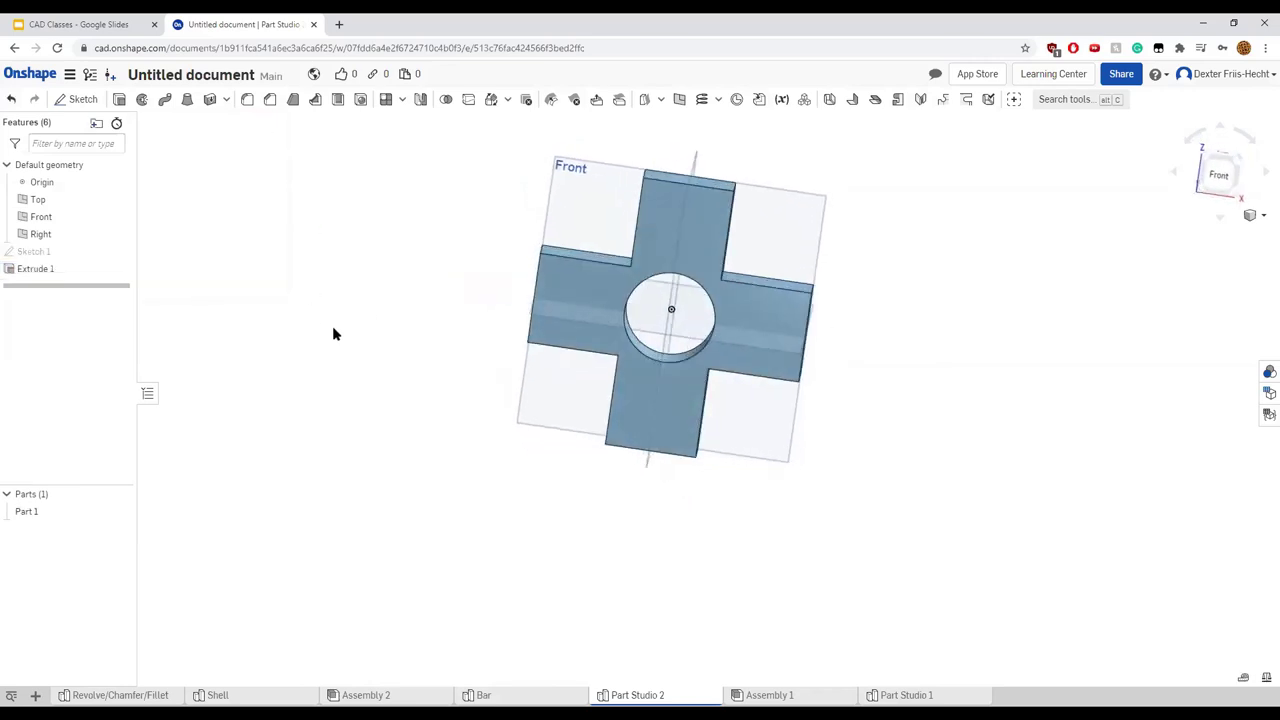
Rename Part Studio 2 as Windmill
right_click(638, 700)
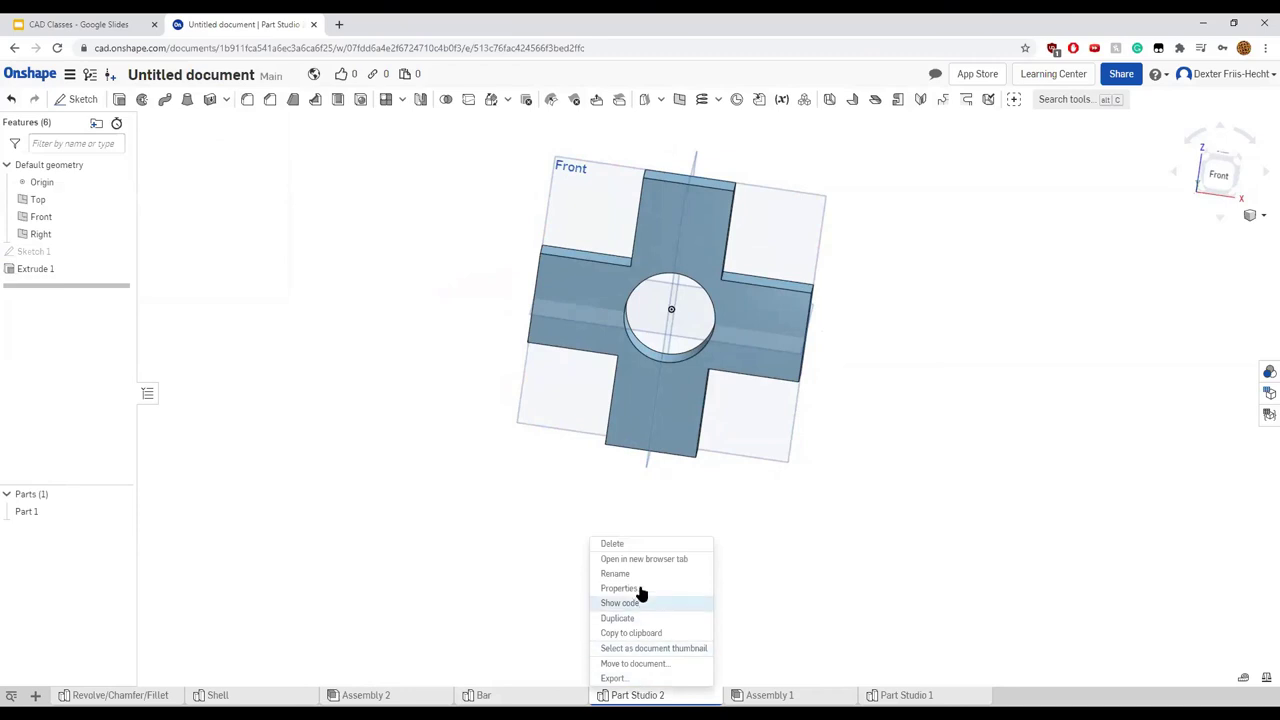
click(643, 578)
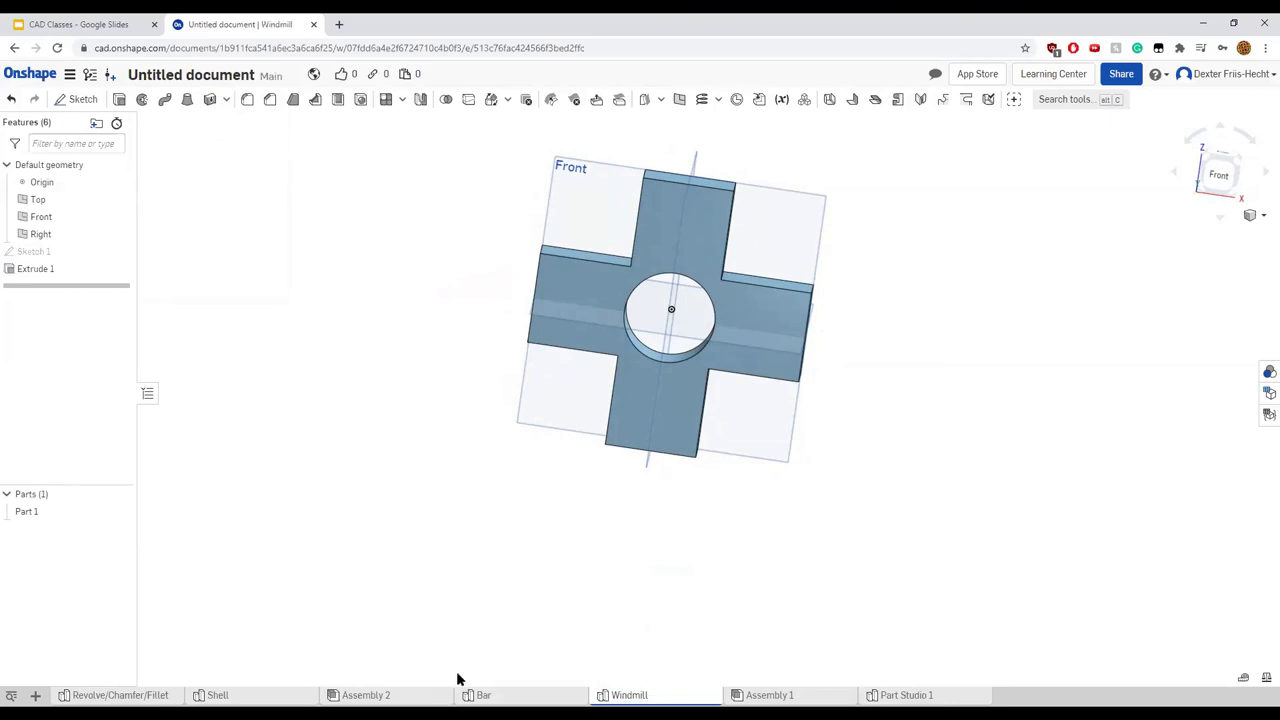
click(486, 695)
click(630, 695)
Open Assembly 2 and delete its Fastened 1 mate
click(388, 697)
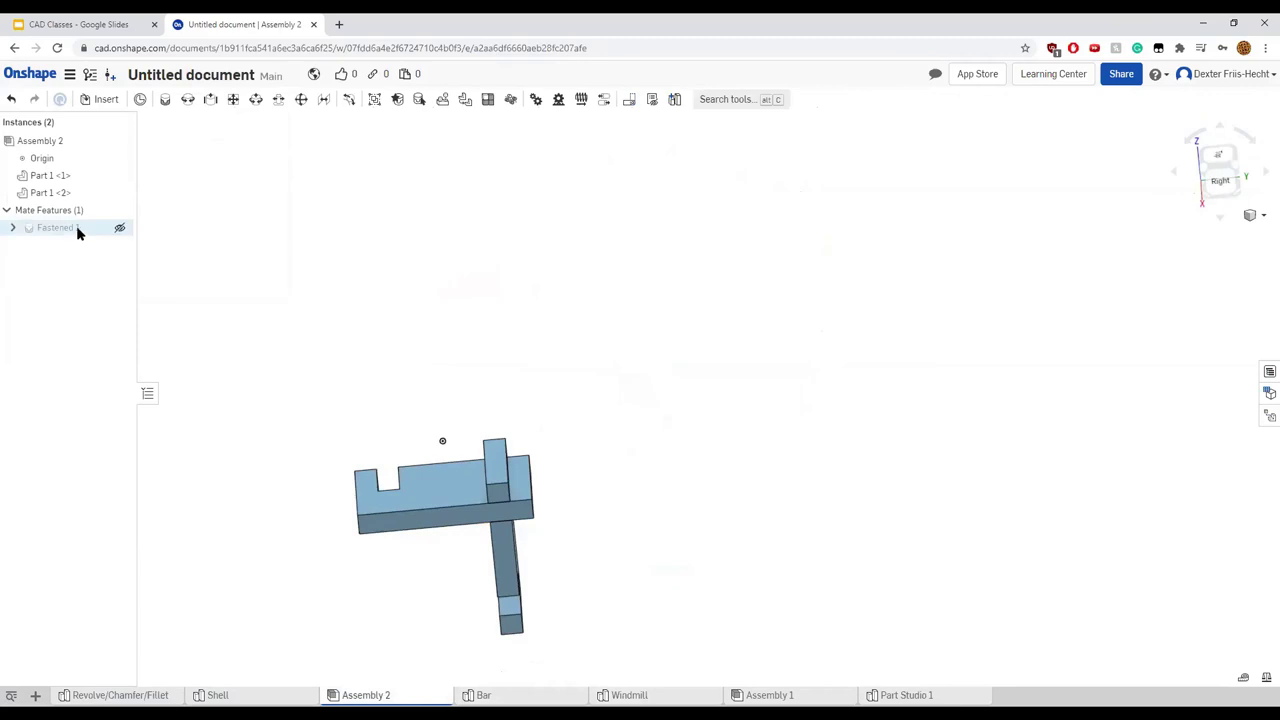
middle_drag(271, 399, 409, 314)
right_drag(409, 314, 257, 310)
right_click(40, 232)
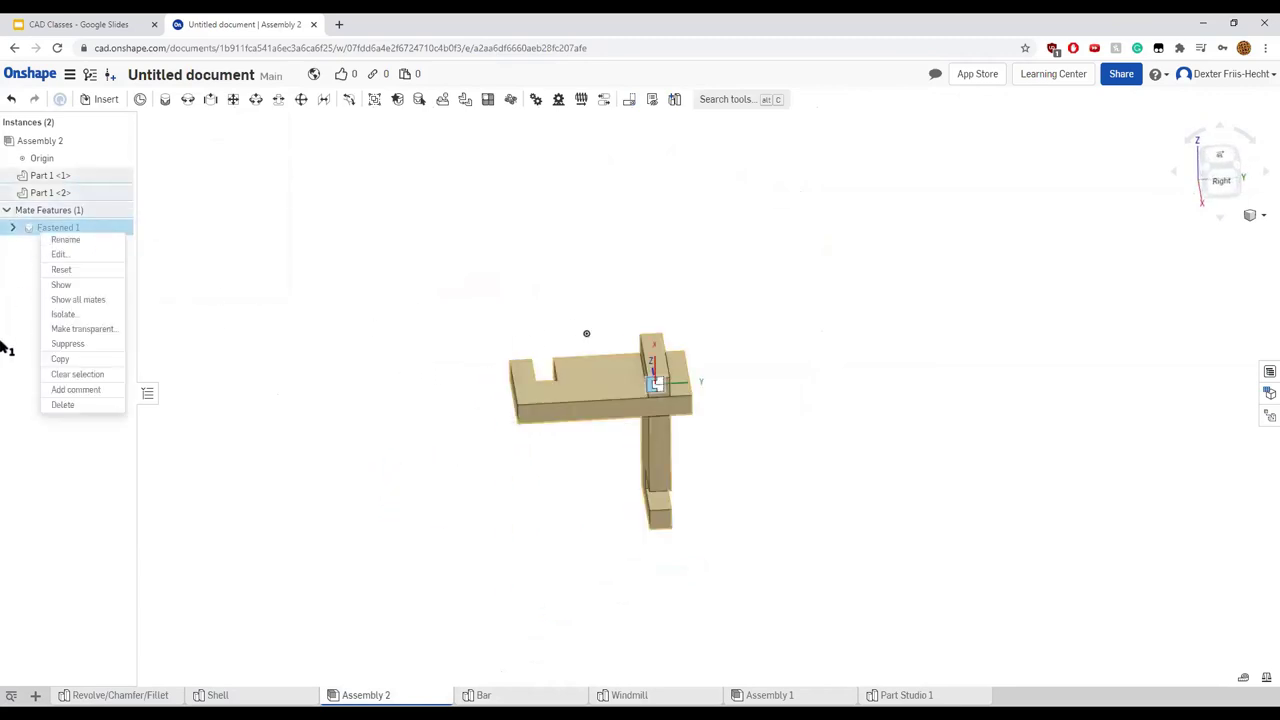
click(47, 404)
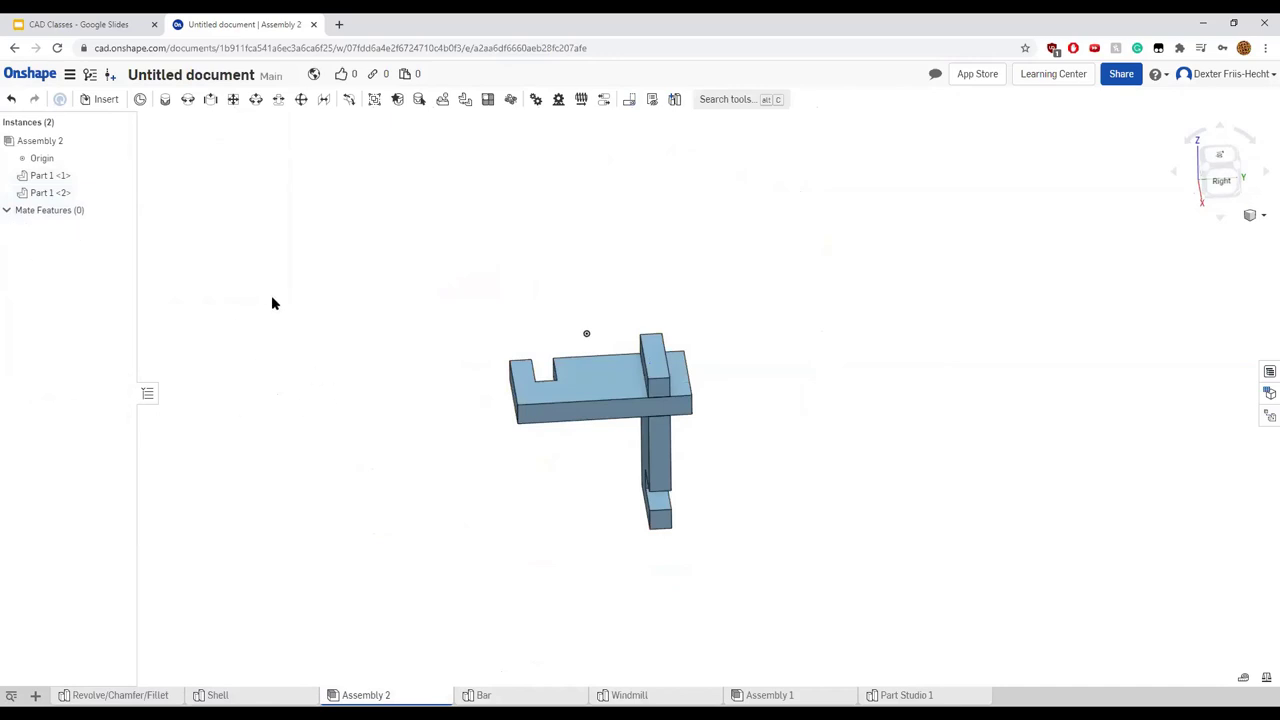
mouse_move(426, 290)
mouse_down()
mouse_move(556, 362)
mouse_move(448, 300)
mouse_up()
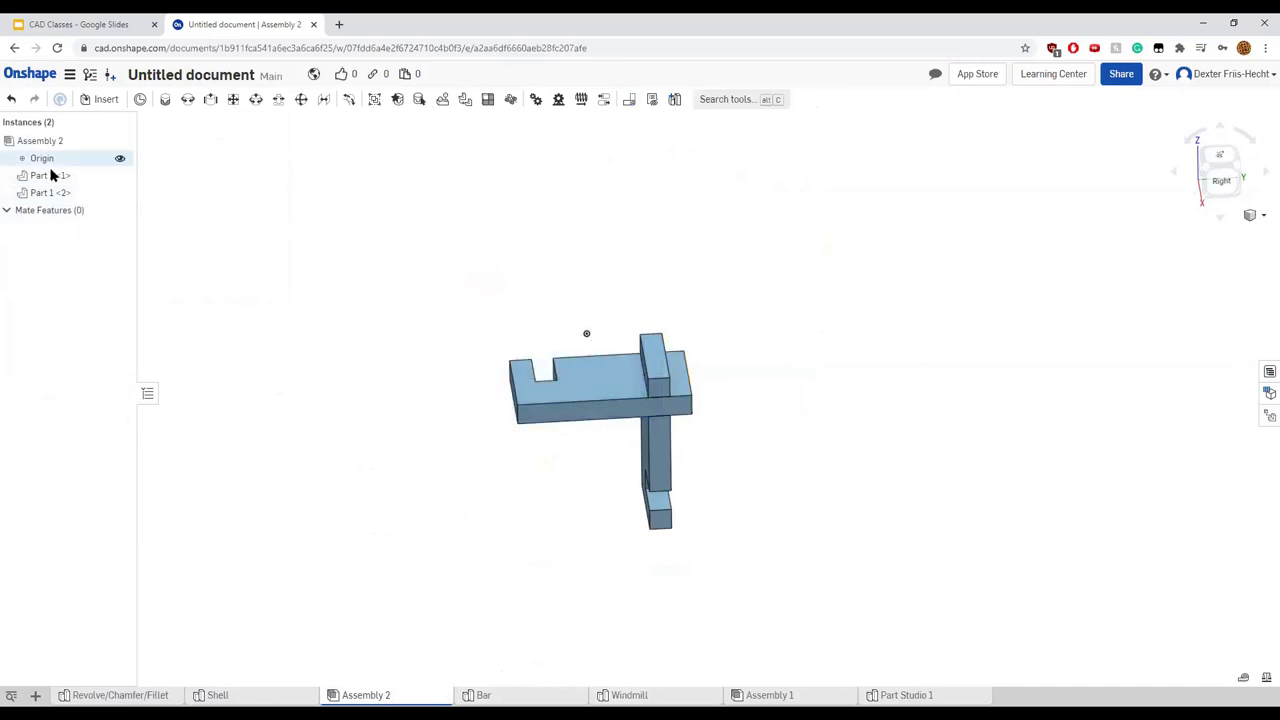
Delete both Part 1 instances from Assembly 2
click(50, 175)
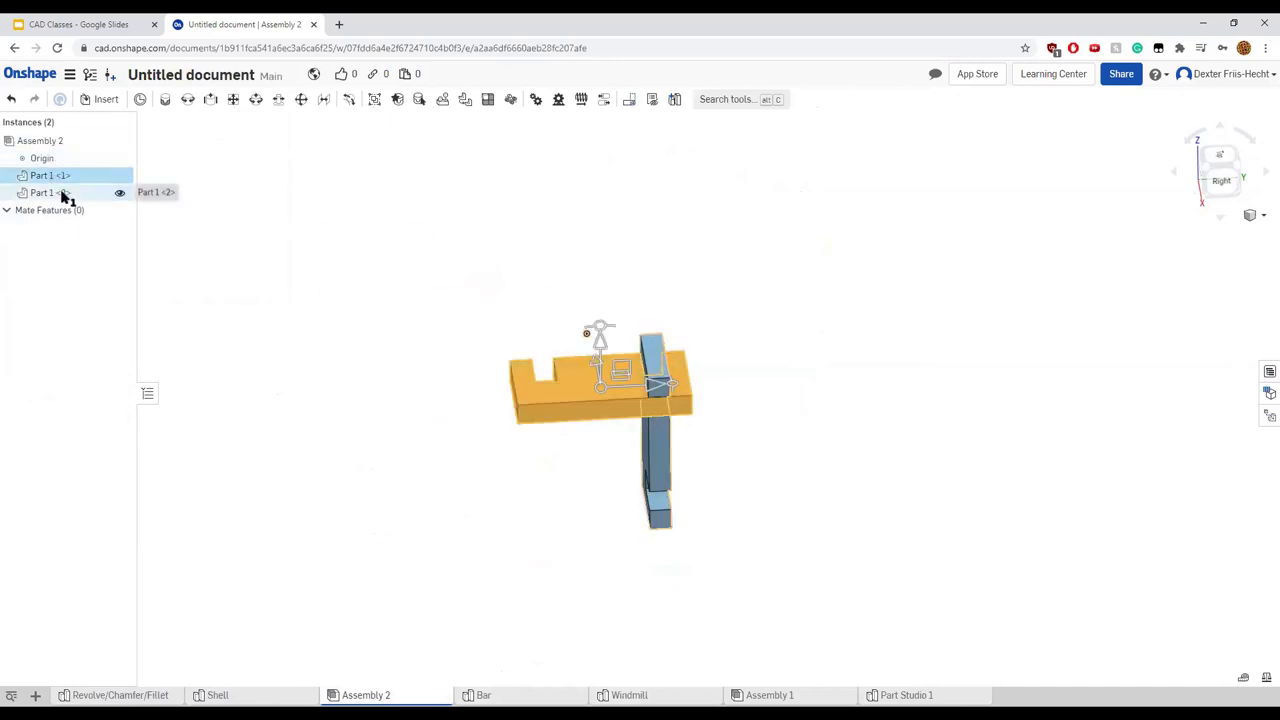
shift+click(65, 195)
right_click(65, 195)
click(95, 447)
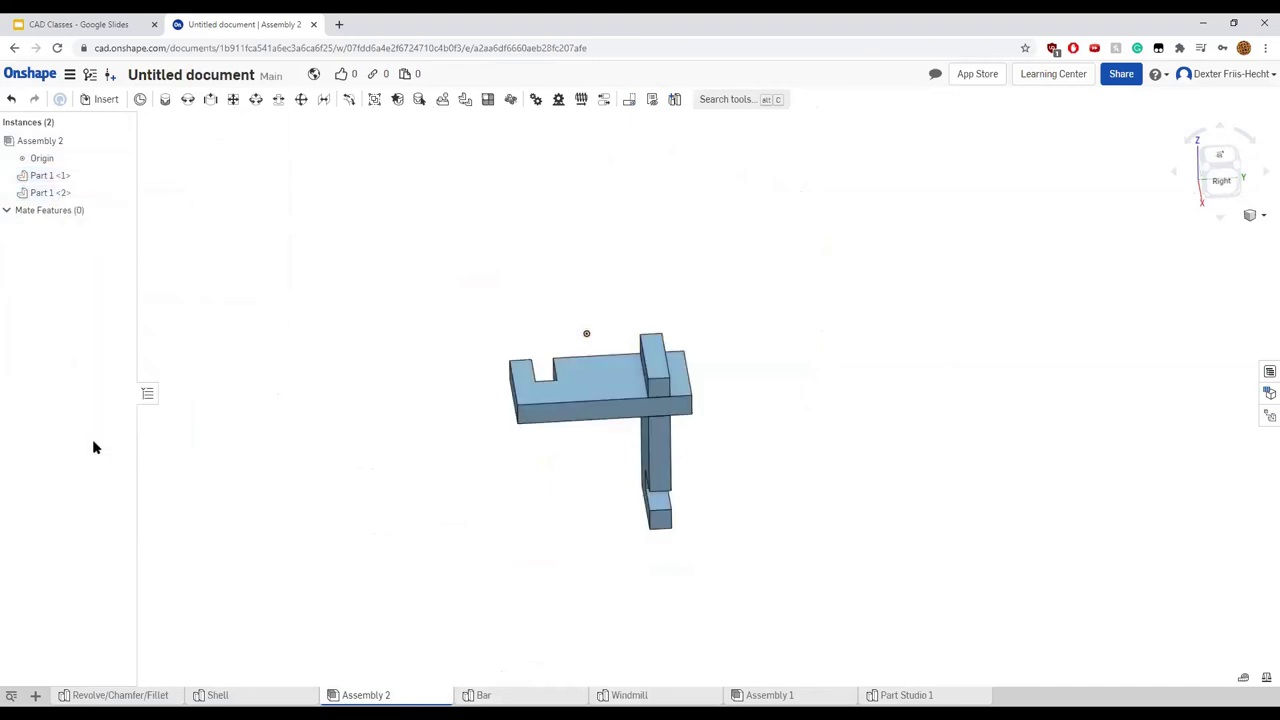
Insert the Bar part into the assembly near the origin and place the Windmill part beside its end
click(90, 100)
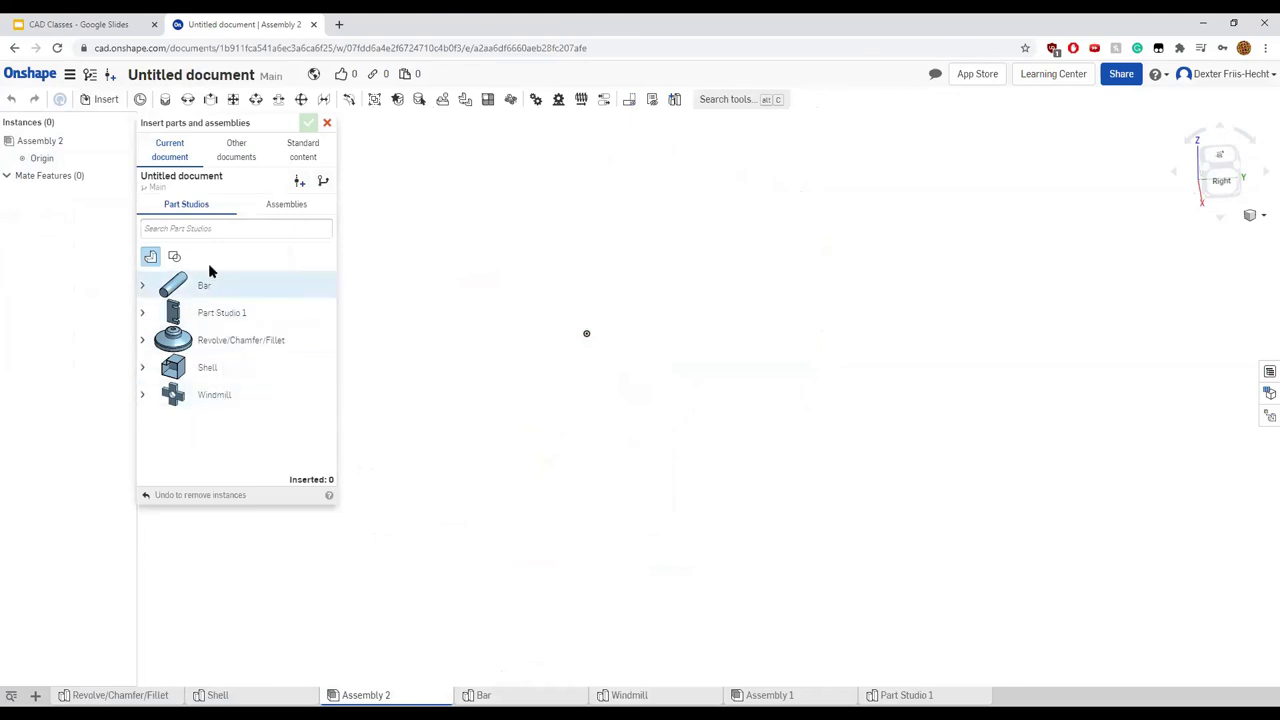
click(491, 345)
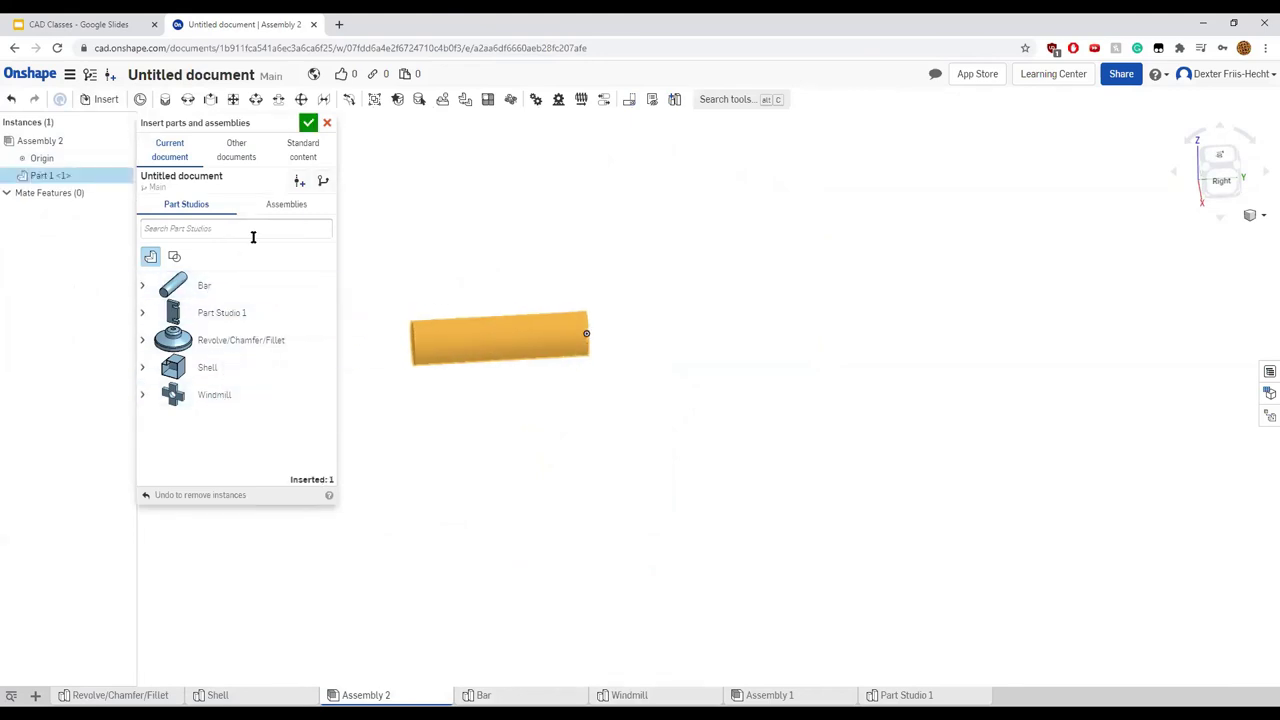
click(308, 123)
click(102, 99)
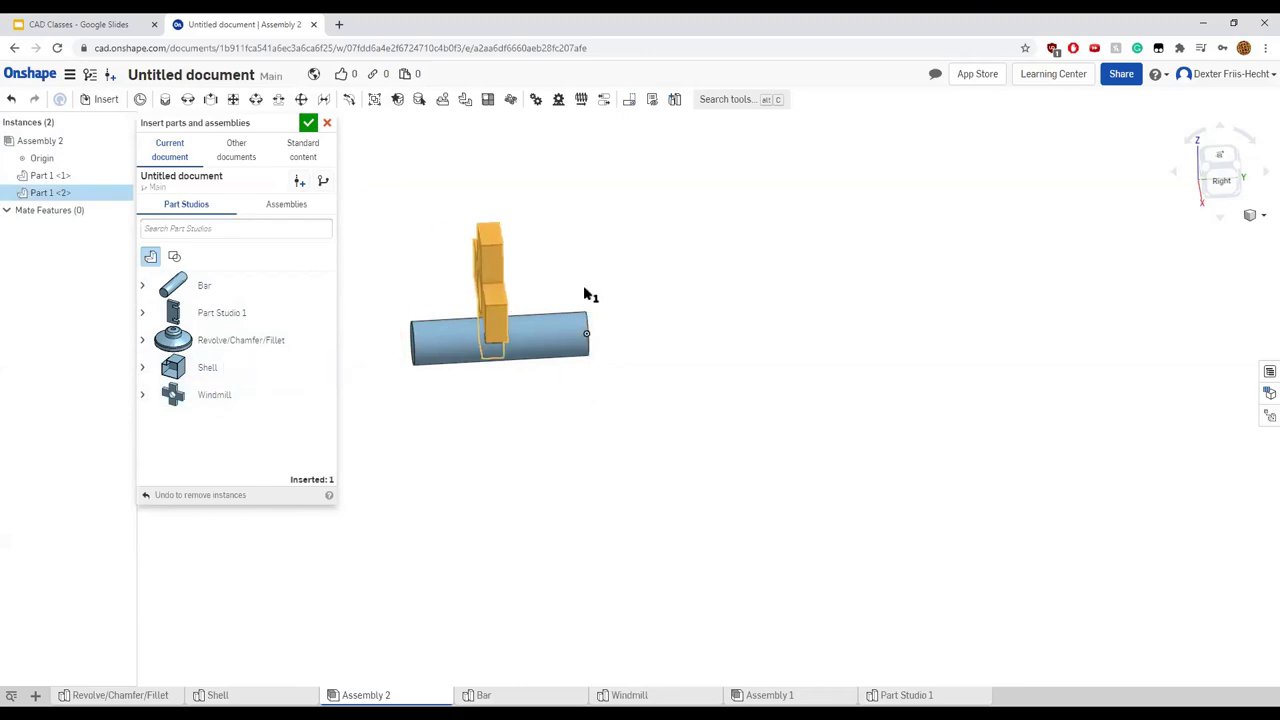
click(669, 329)
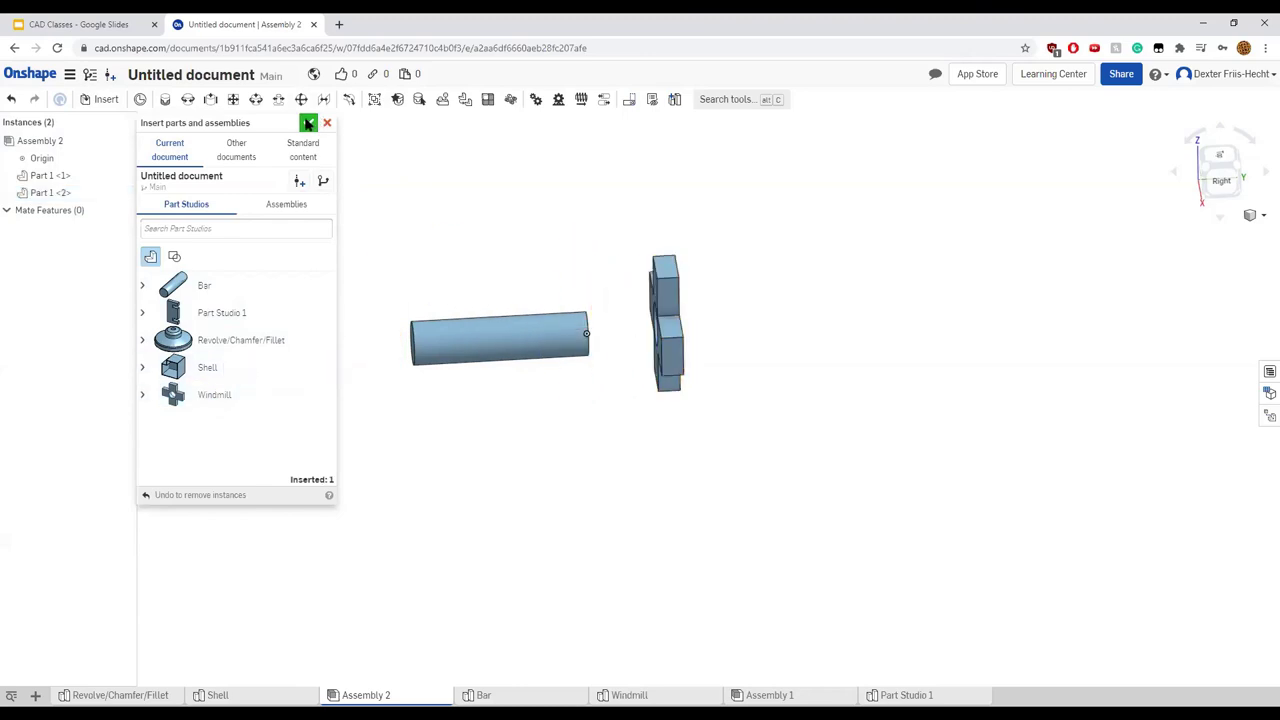
click(308, 122)
Join the windmill to the bar with a revolute mate, connecting the centre of the windmill's hole to the bar's mid-length axis point
mouse_move(499, 238)
right_down()
mouse_move(534, 240)
mouse_move(520, 239)
right_up()
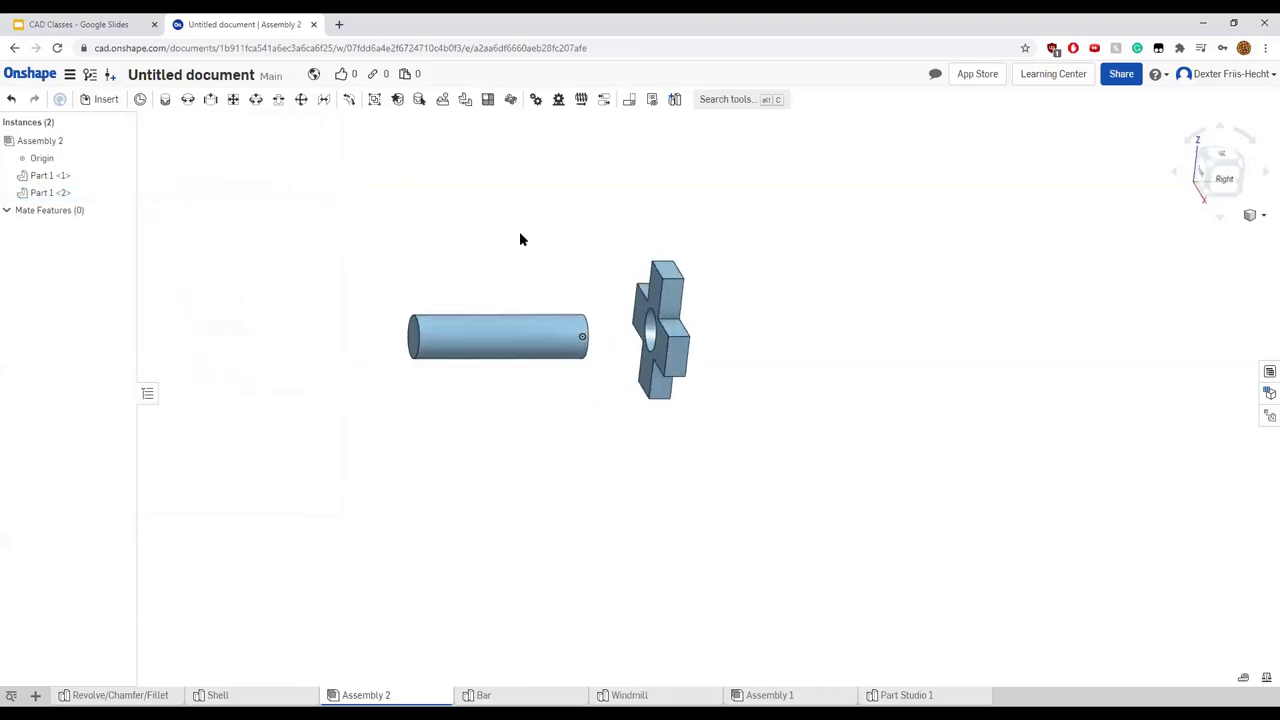
scroll(519, 239, up, 2)
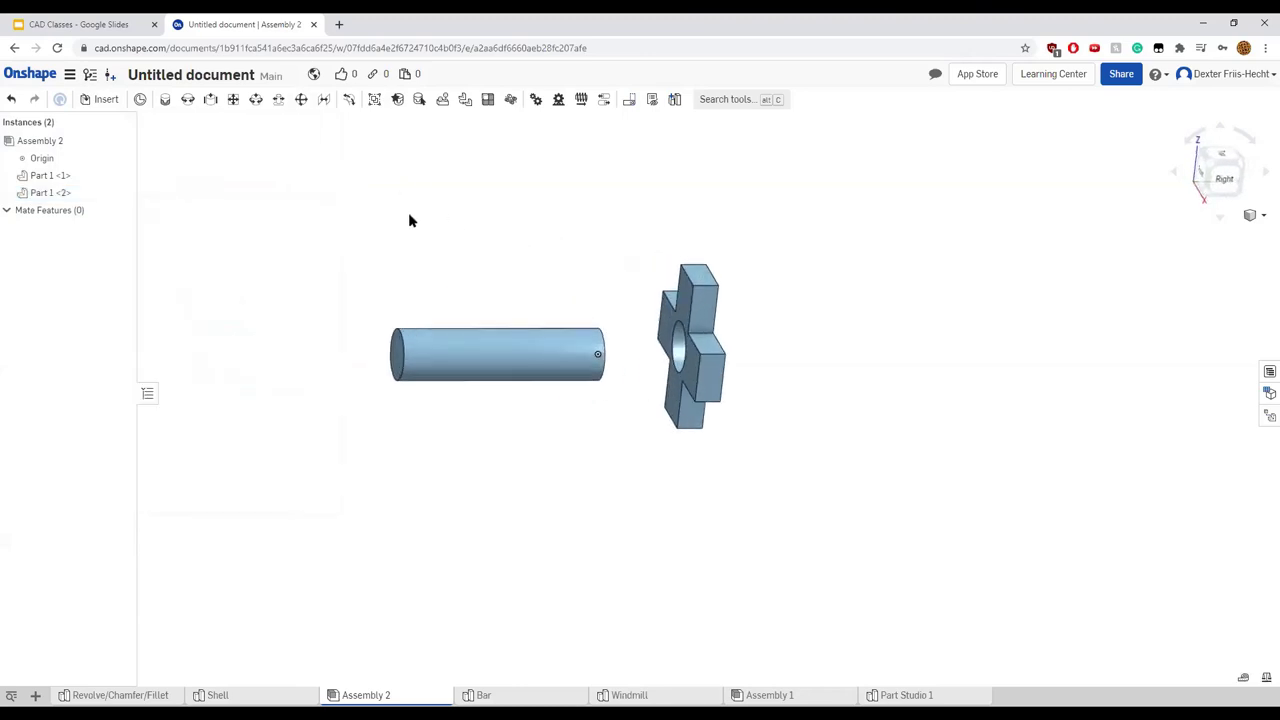
click(188, 99)
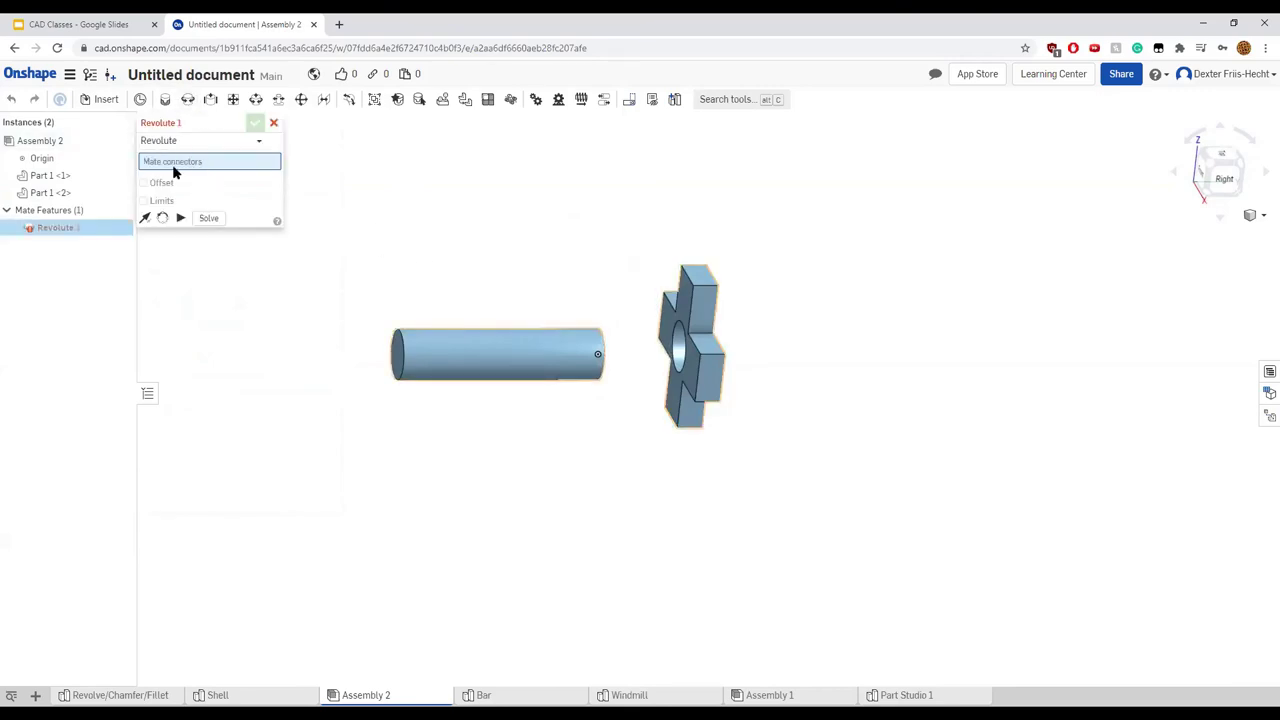
right_drag(528, 271, 575, 246)
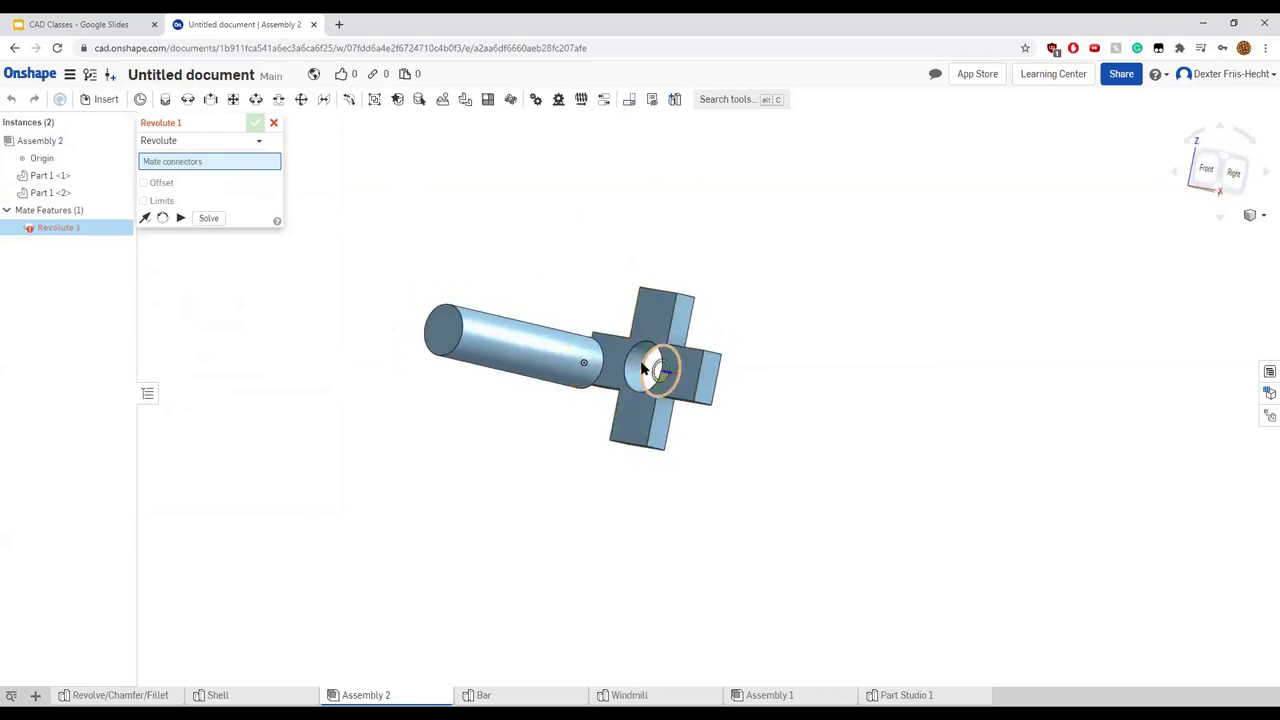
scroll(640, 366, down, 3)
scroll(635, 368, up, 8)
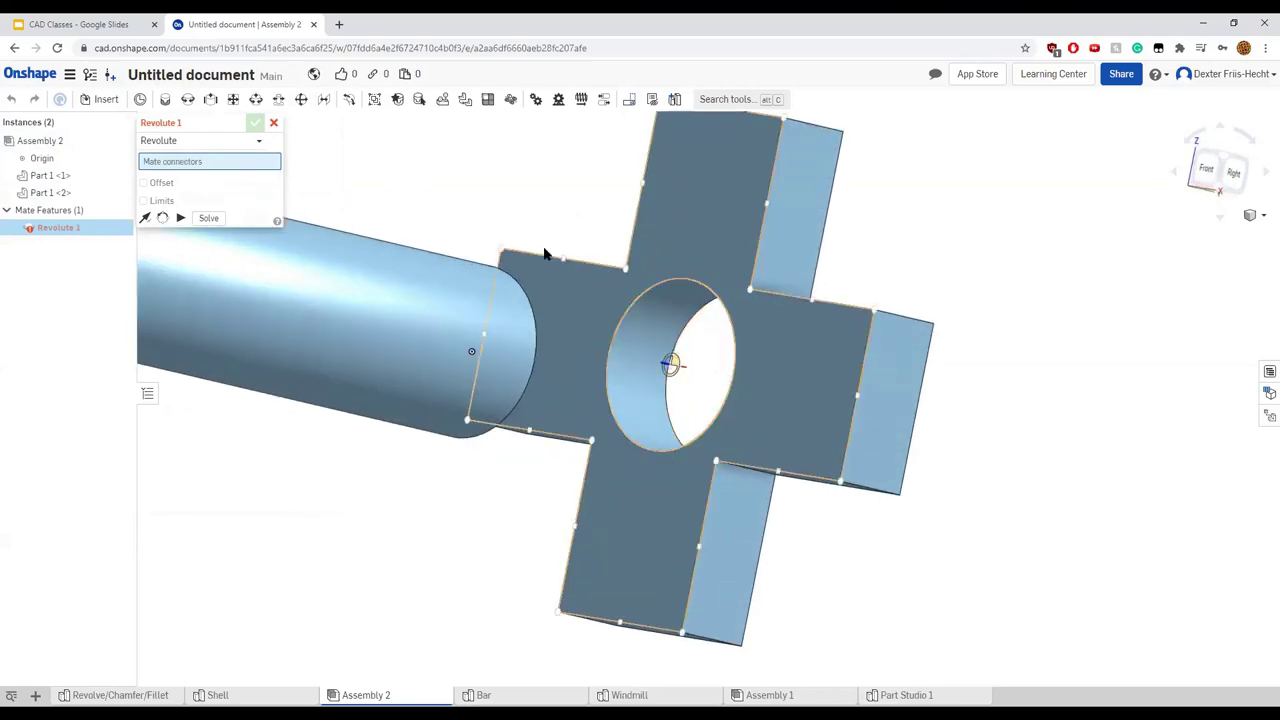
right_drag(632, 371, 548, 203)
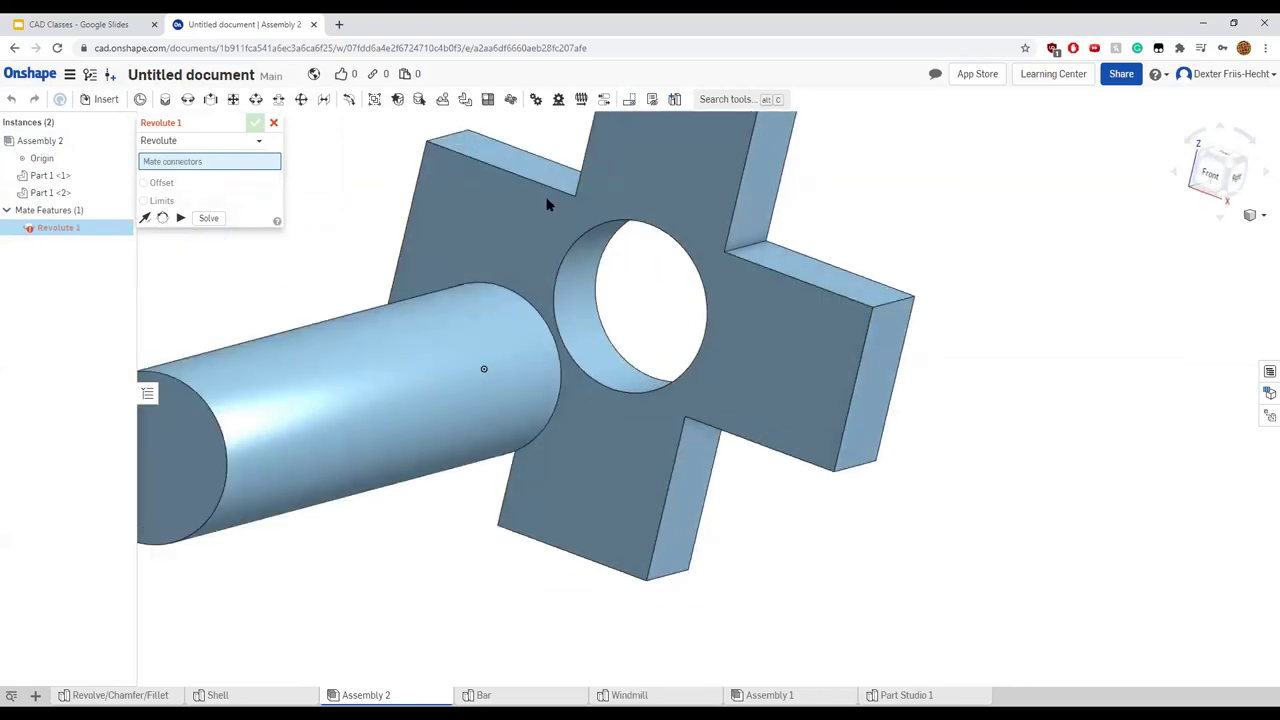
click(640, 300)
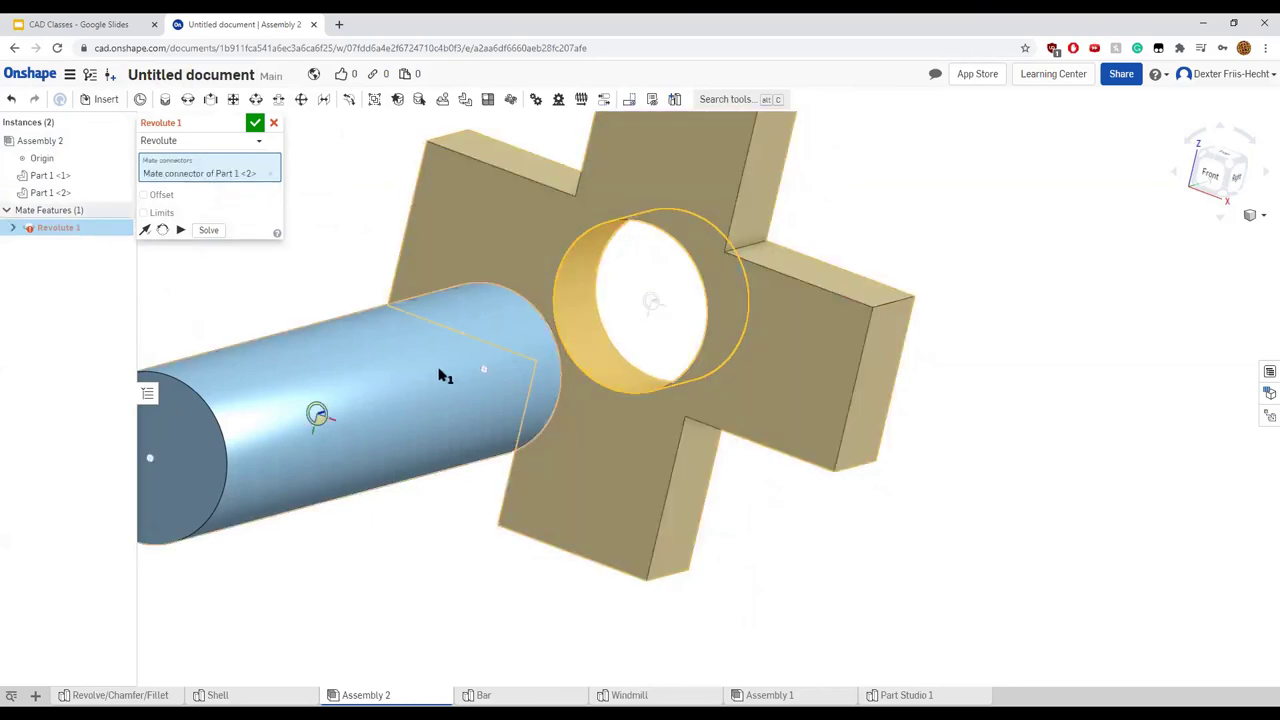
click(318, 420)
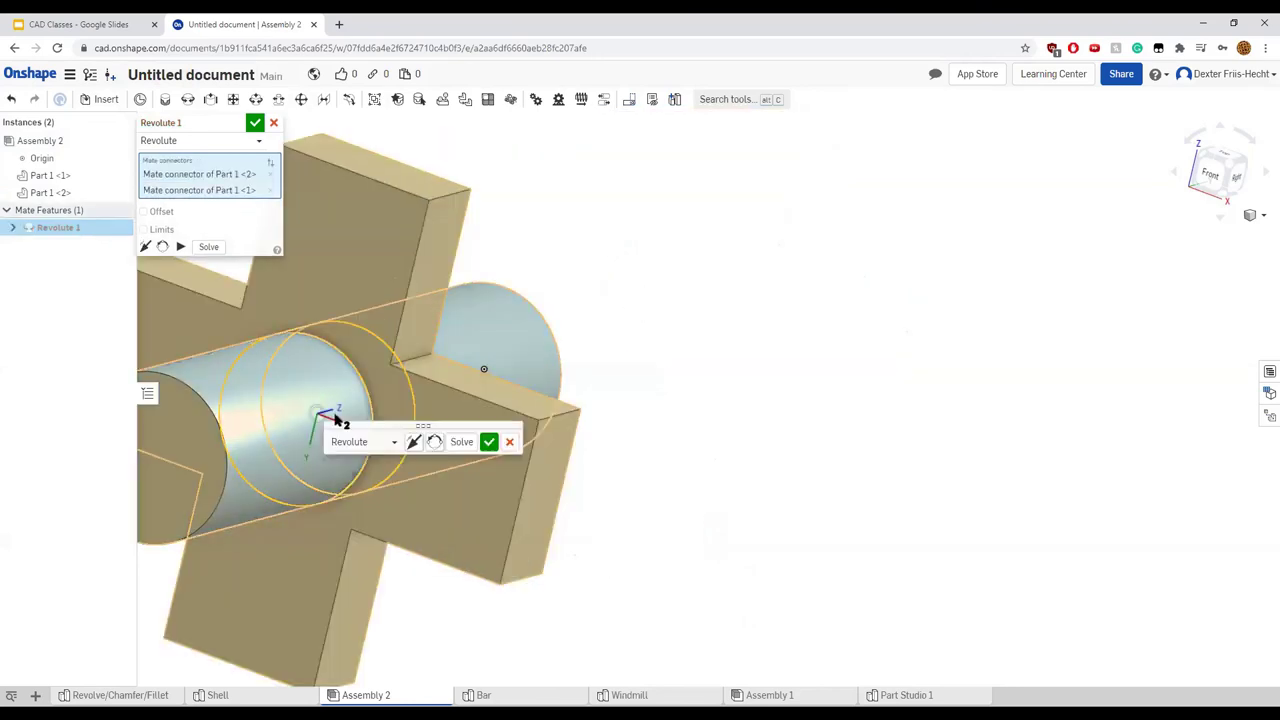
scroll(621, 371, down, 3)
scroll(621, 371, up, 4)
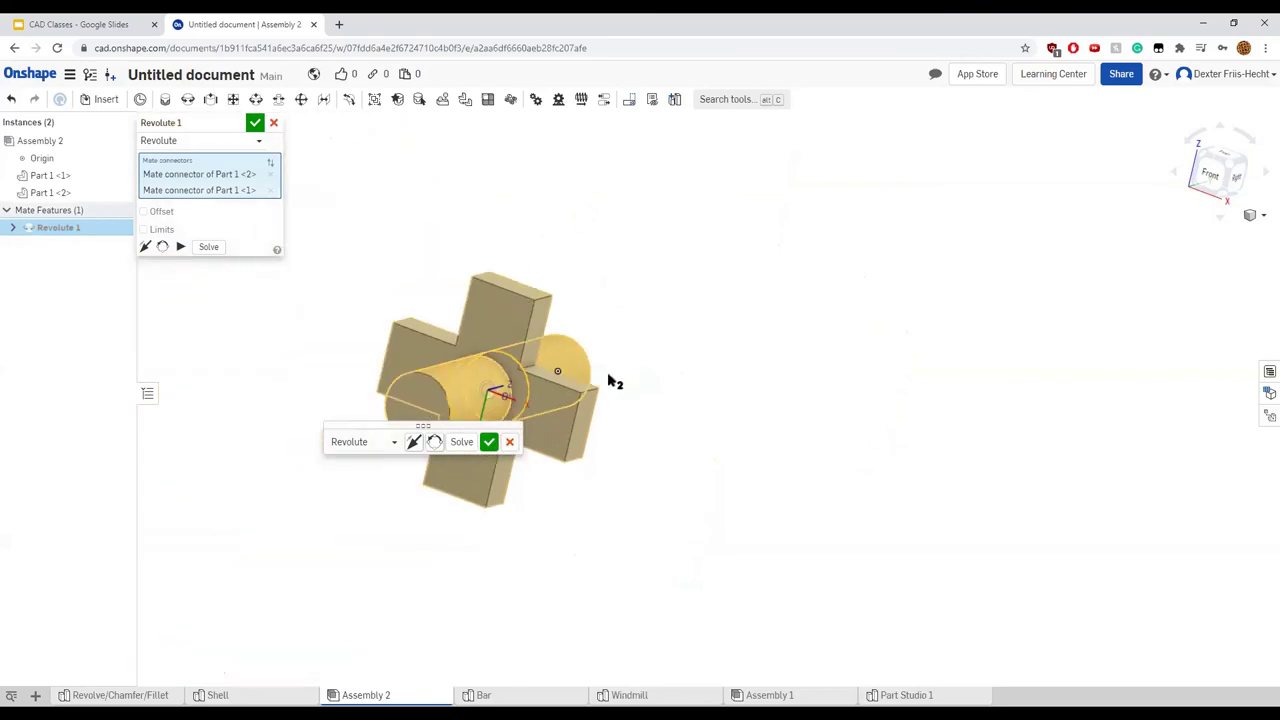
click(489, 441)
right_drag(684, 439, 400, 423)
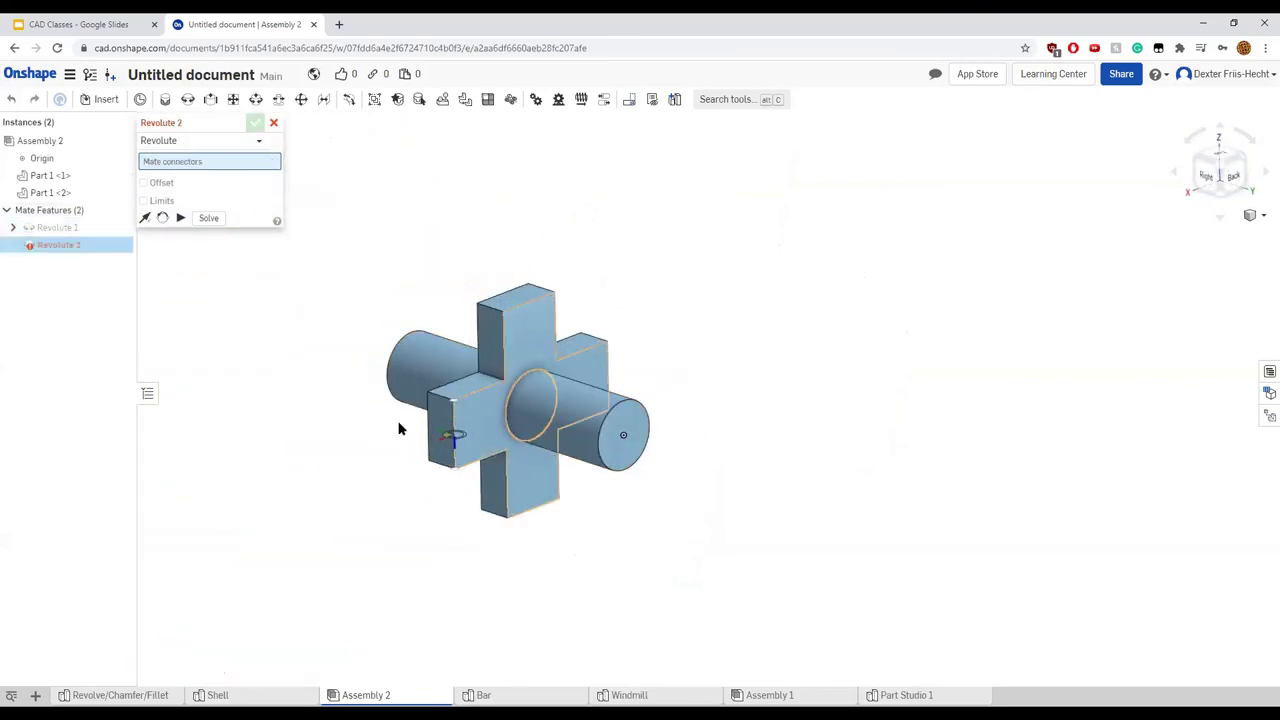
click(275, 123)
Select the windmill instance and move it about 9.56 in along the bar's axis to test the mate
right_drag(317, 360, 523, 331)
click(528, 331)
click(336, 282)
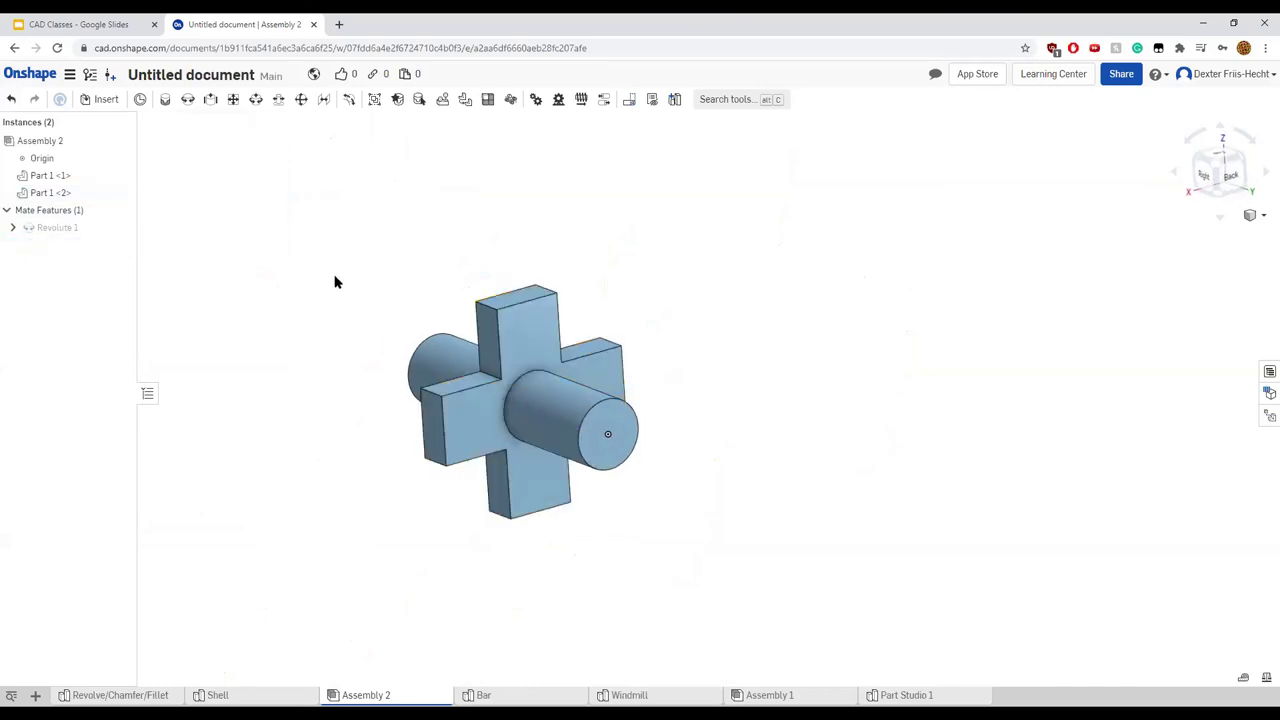
click(53, 194)
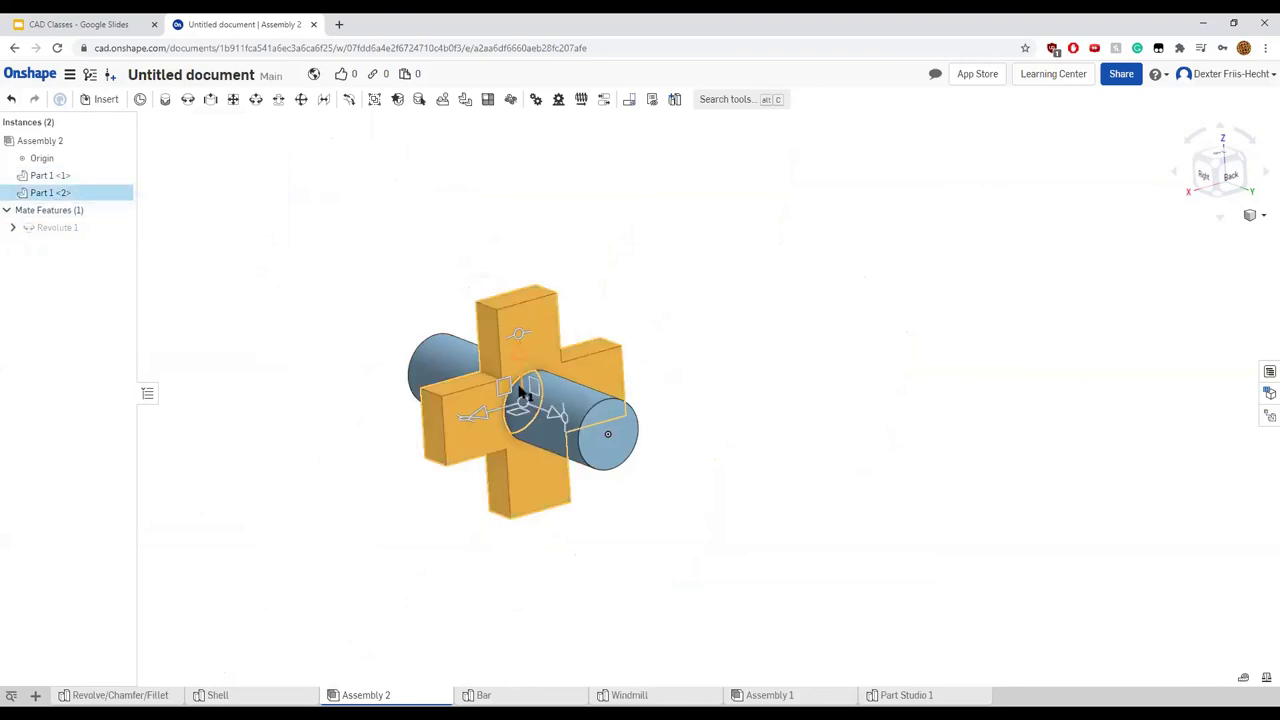
click(553, 418)
drag(553, 420, 390, 308)
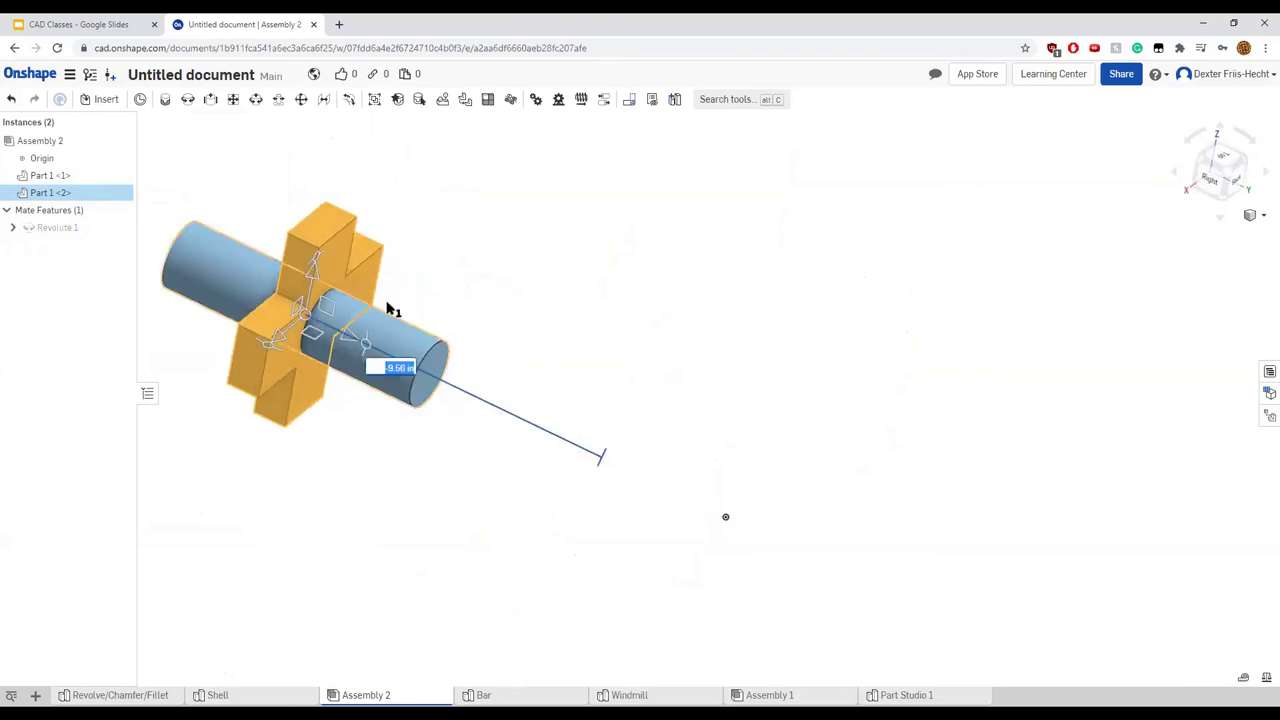
click(349, 431)
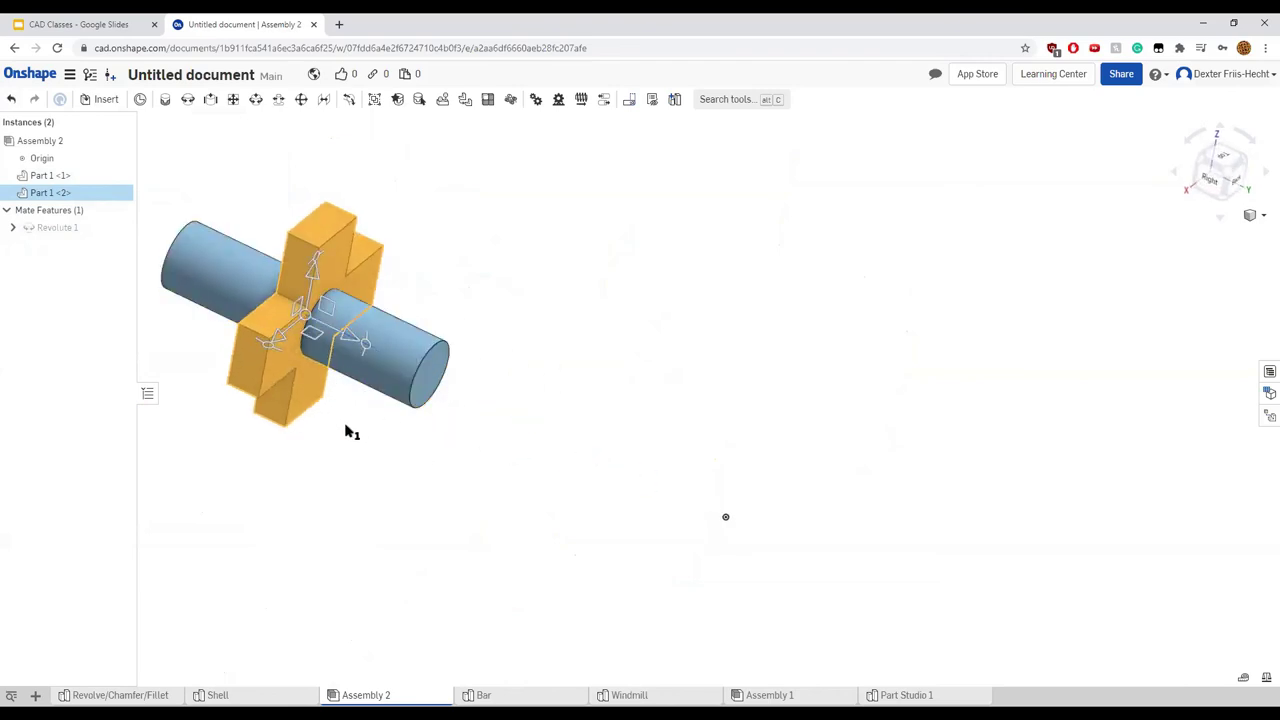
Rotate the windmill about the bar's axis in Assembly 2 to test the revolute mate's rotation
drag(263, 323, 300, 392)
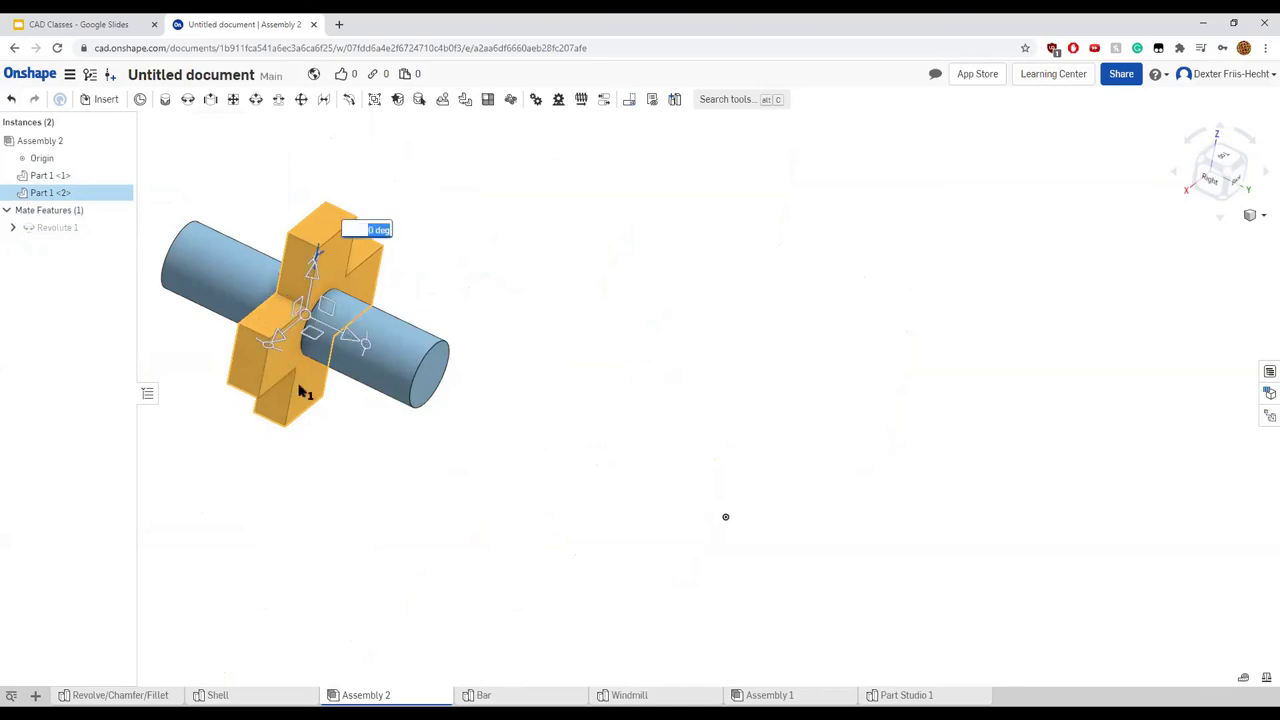
mouse_move(316, 258)
mouse_down()
mouse_move(271, 409)
mouse_move(424, 384)
mouse_up()
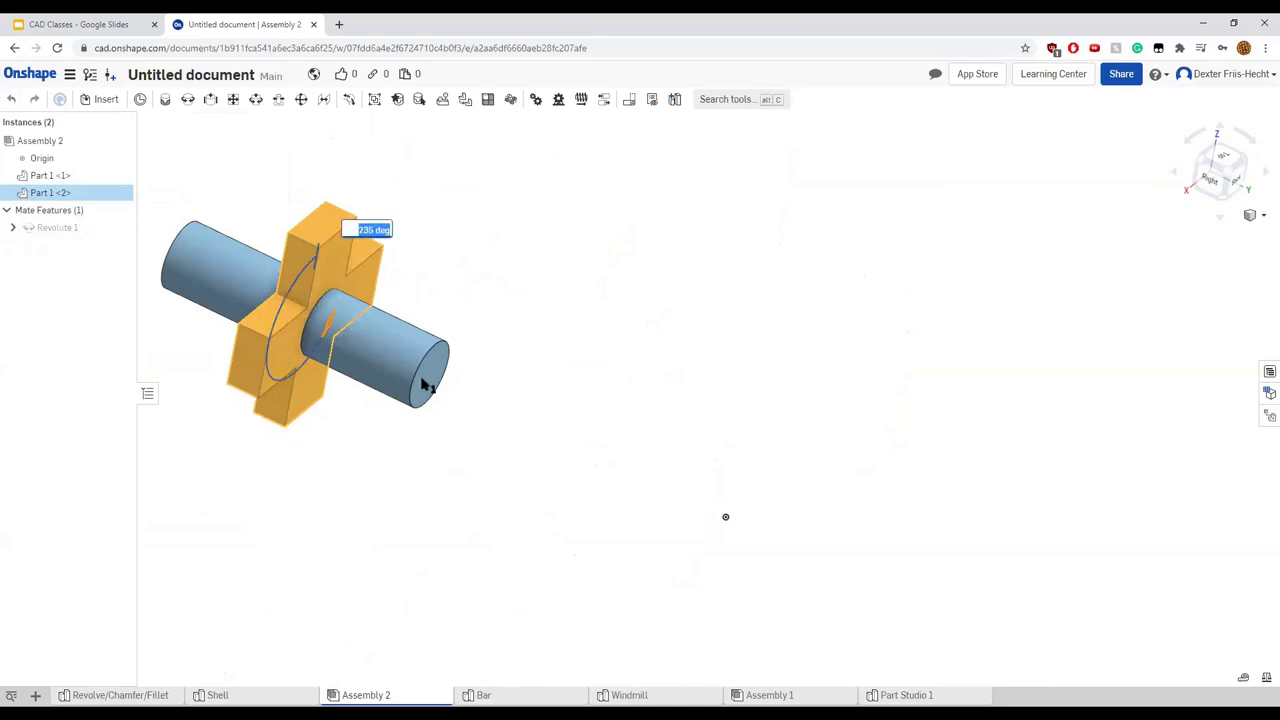
right_drag(409, 286, 437, 277)
drag(357, 262, 214, 349)
mouse_move(214, 349)
right_down()
mouse_move(380, 437)
mouse_move(343, 447)
mouse_move(346, 430)
right_up()
drag(268, 408, 273, 418)
drag(357, 262, 460, 368)
Rotate the windmill about its other axes, finishing at about 190 degrees, and inspect the mated parts from several angles
drag(475, 466, 62, 248)
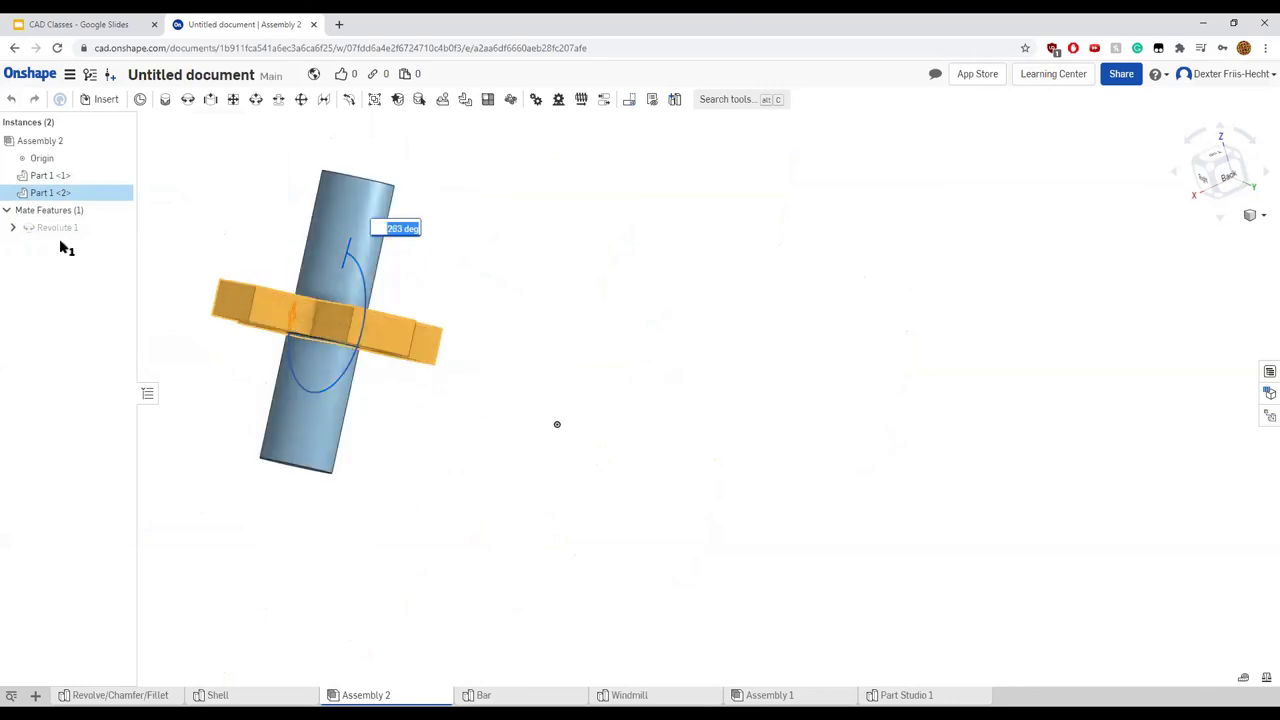
drag(284, 245, 248, 278)
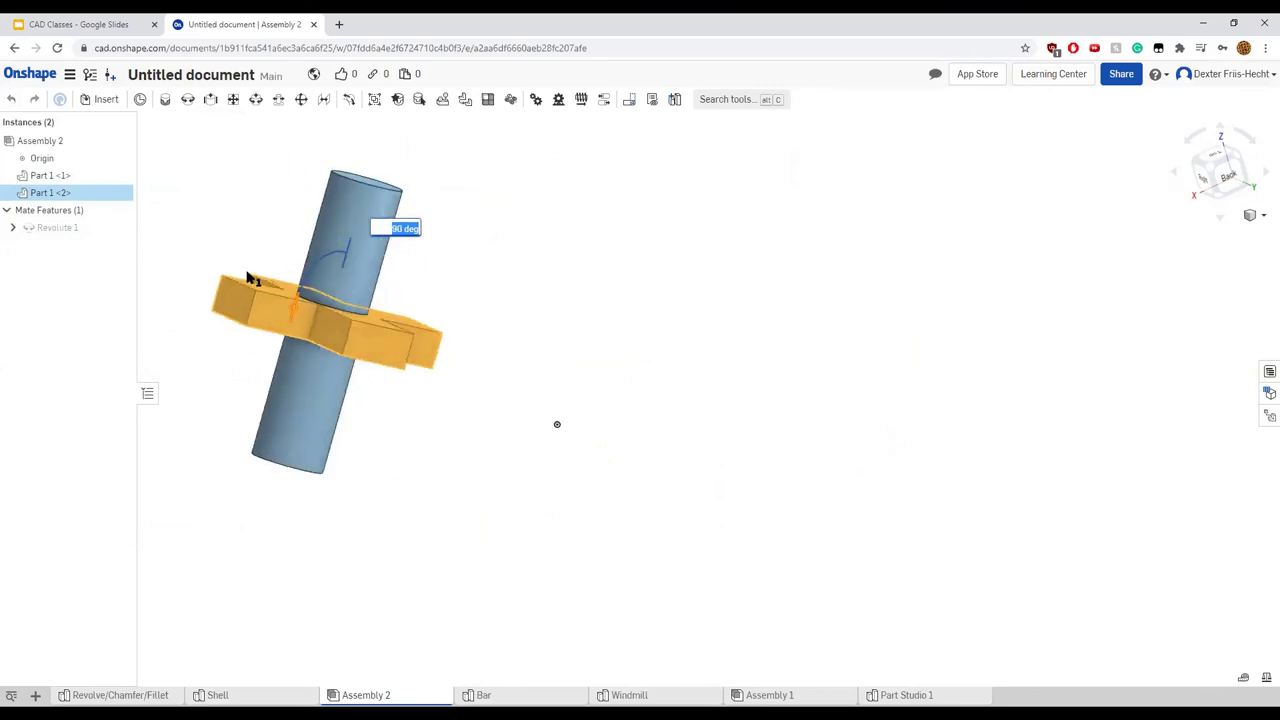
right_drag(230, 408, 449, 531)
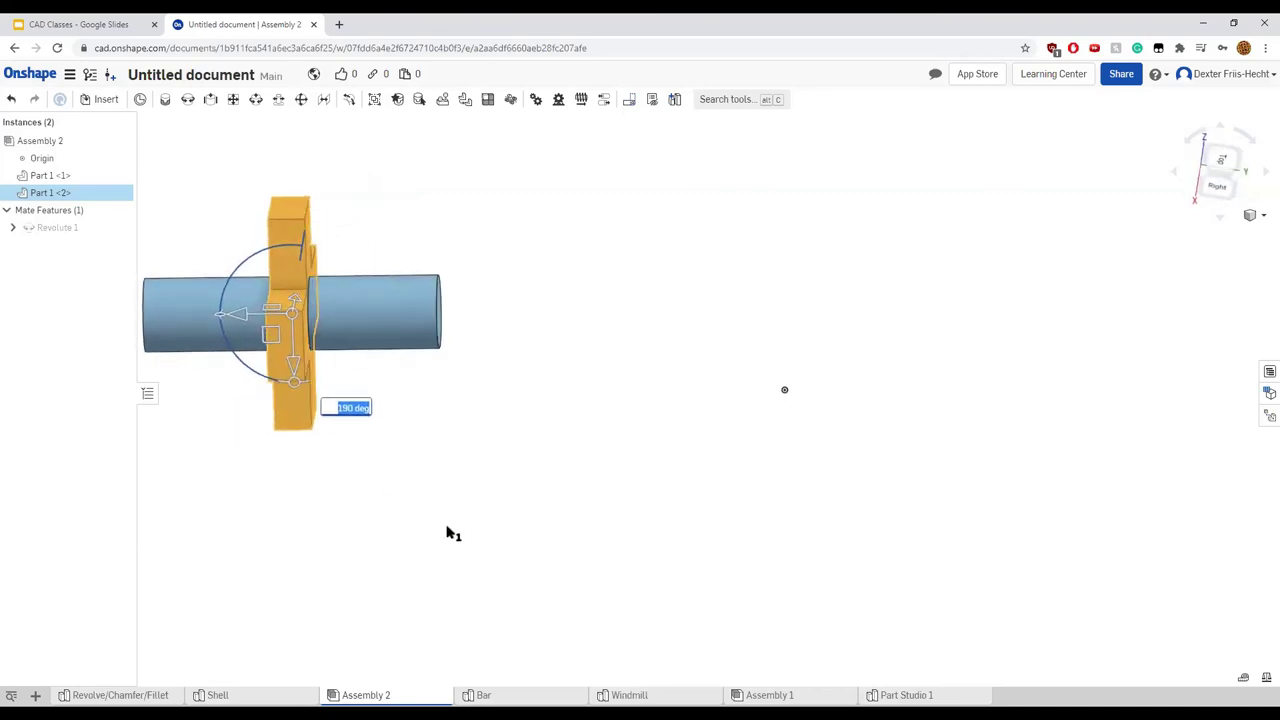
click(397, 459)
right_drag(397, 459, 380, 304)
scroll(365, 322, up, 3)
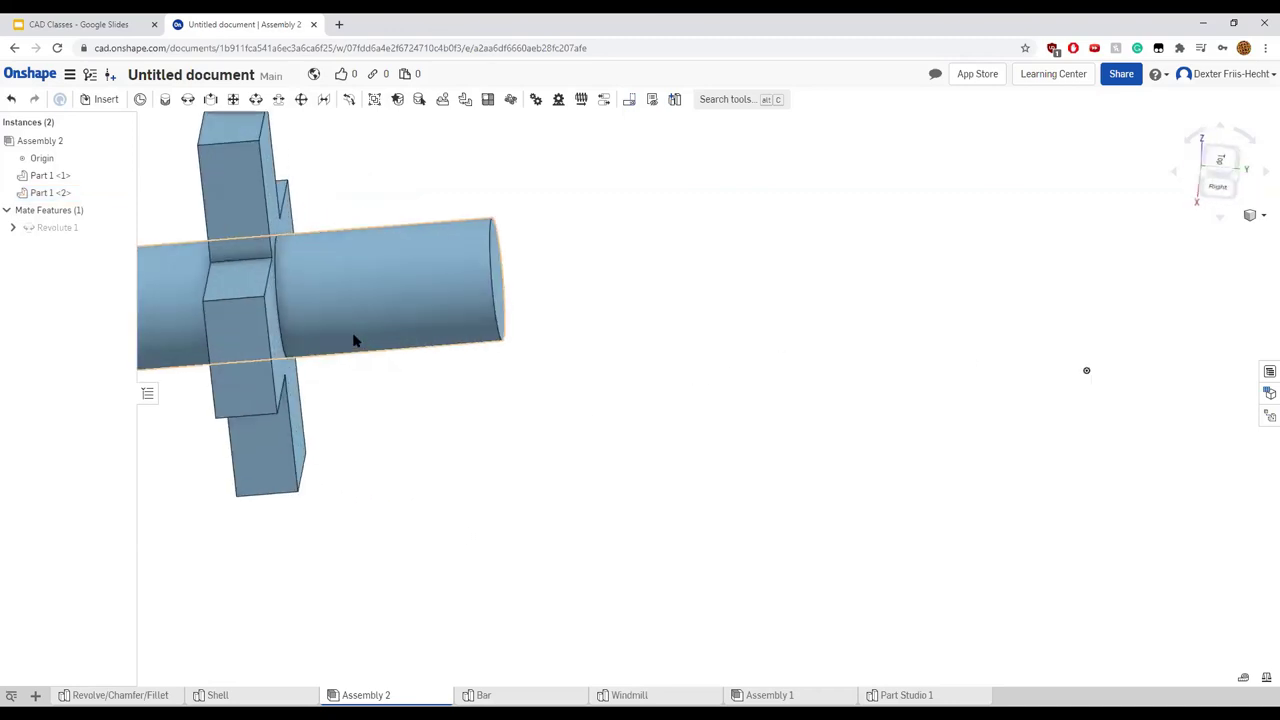
scroll(393, 381, down, 5)
right_drag(393, 381, 255, 379)
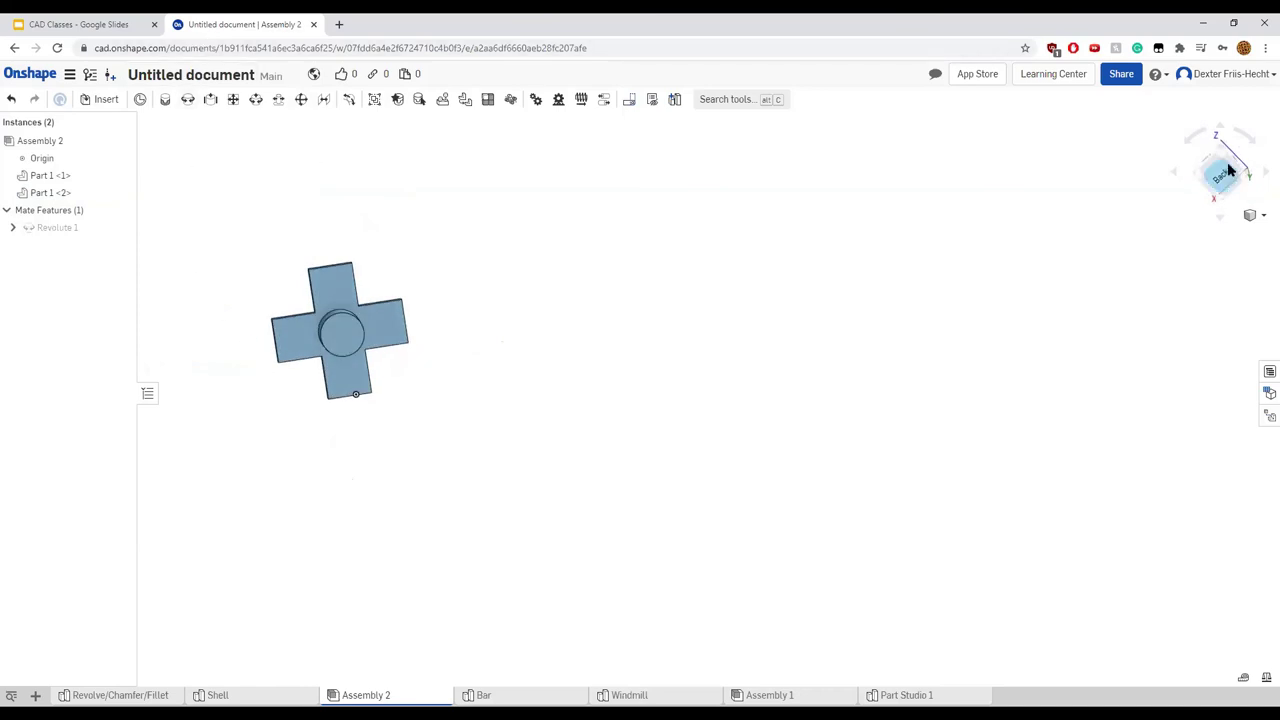
right_drag(597, 277, 656, 294)
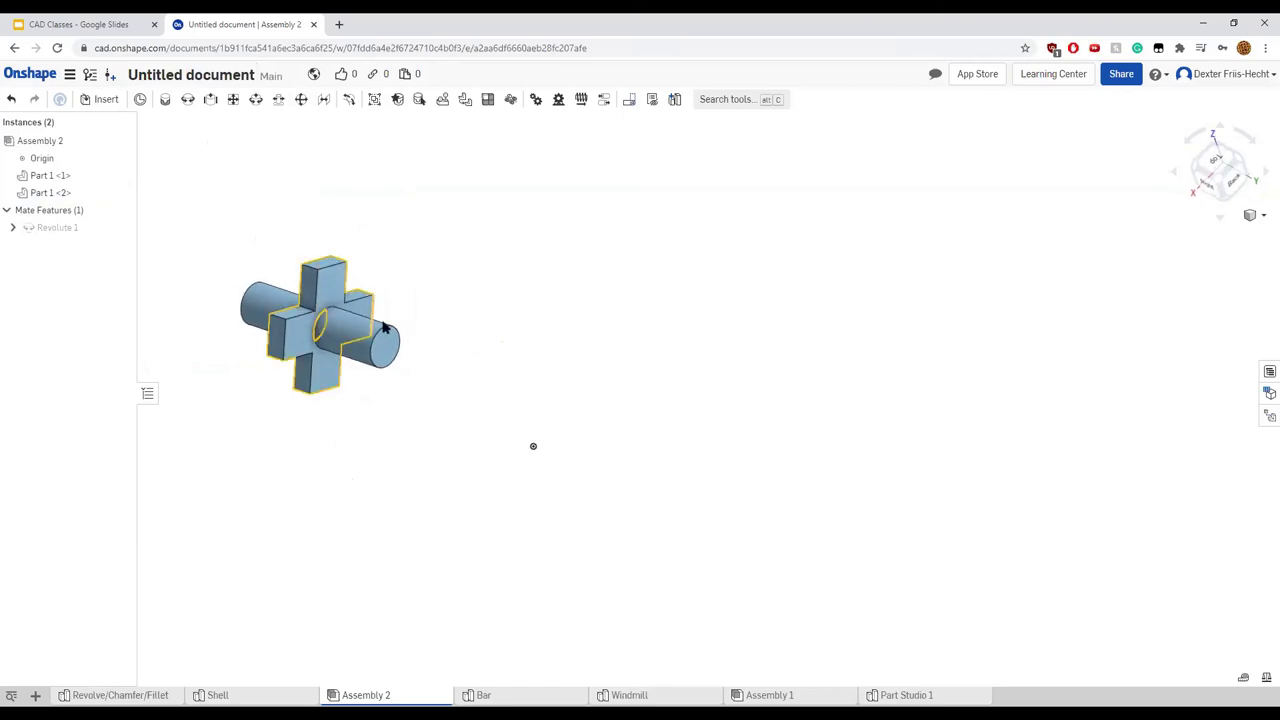
Switch to the CAD Classes presentation in Google Slides and present the Mates #2 slide on slider and planar mates
click(115, 18)
scroll(63, 500, down, 3)
click(80, 622)
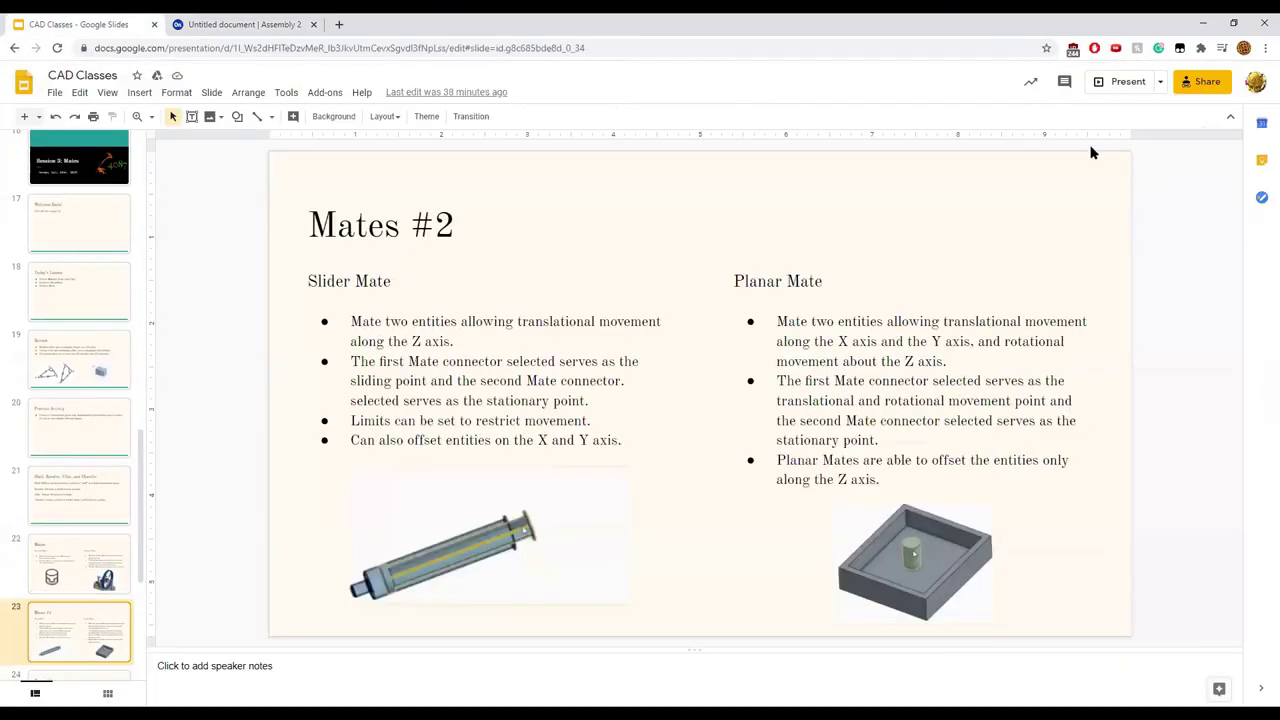
click(1125, 82)
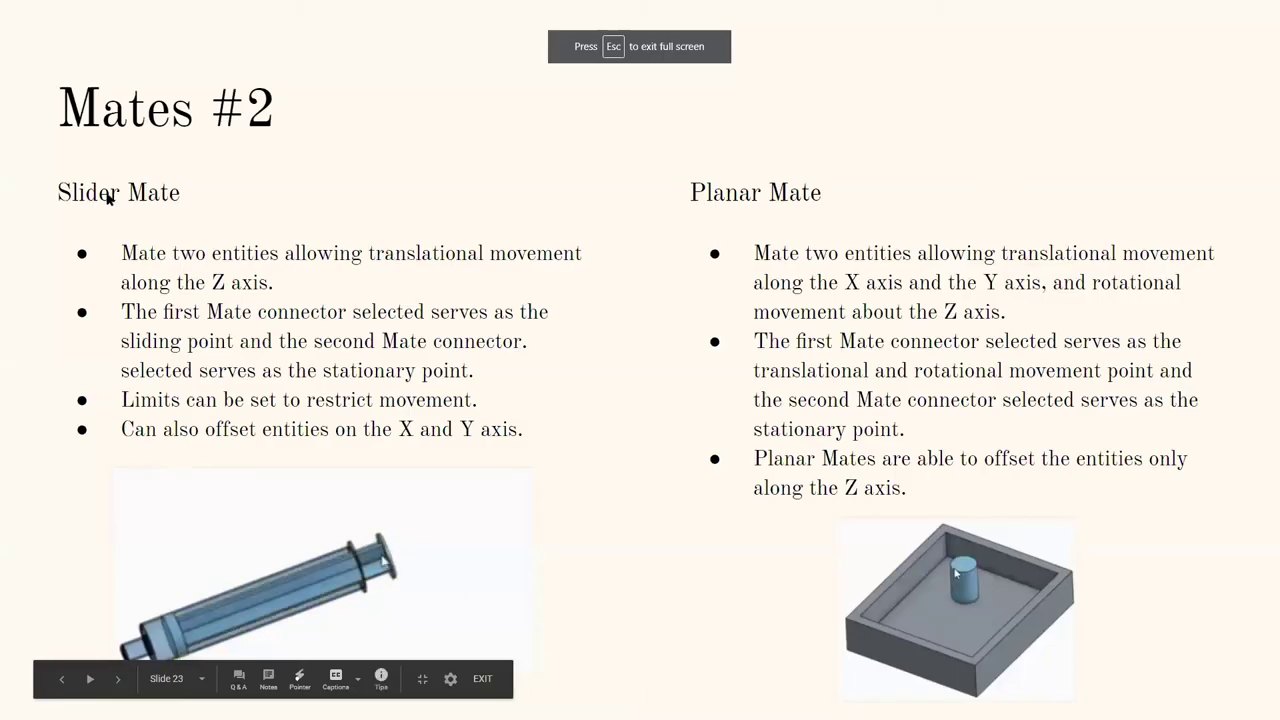
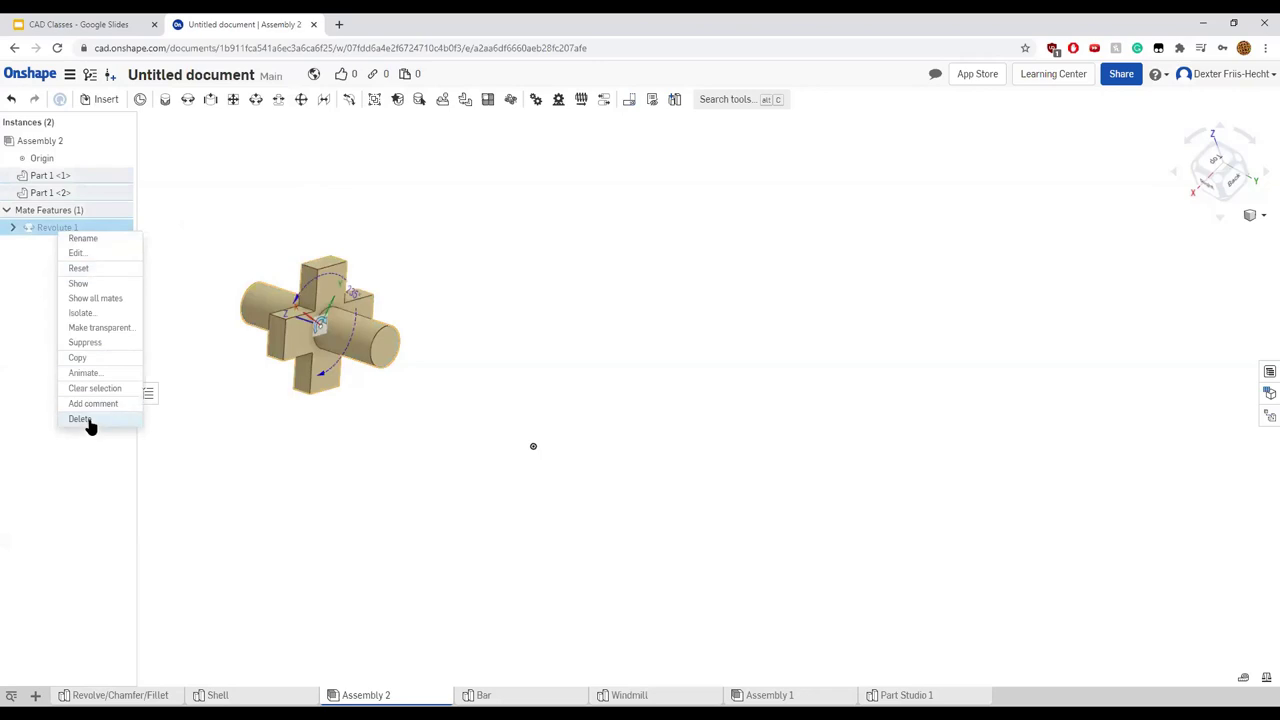
Delete the Revolute 1 mate and the windmill instance from Assembly 2, keeping the bar
right_click(50, 193)
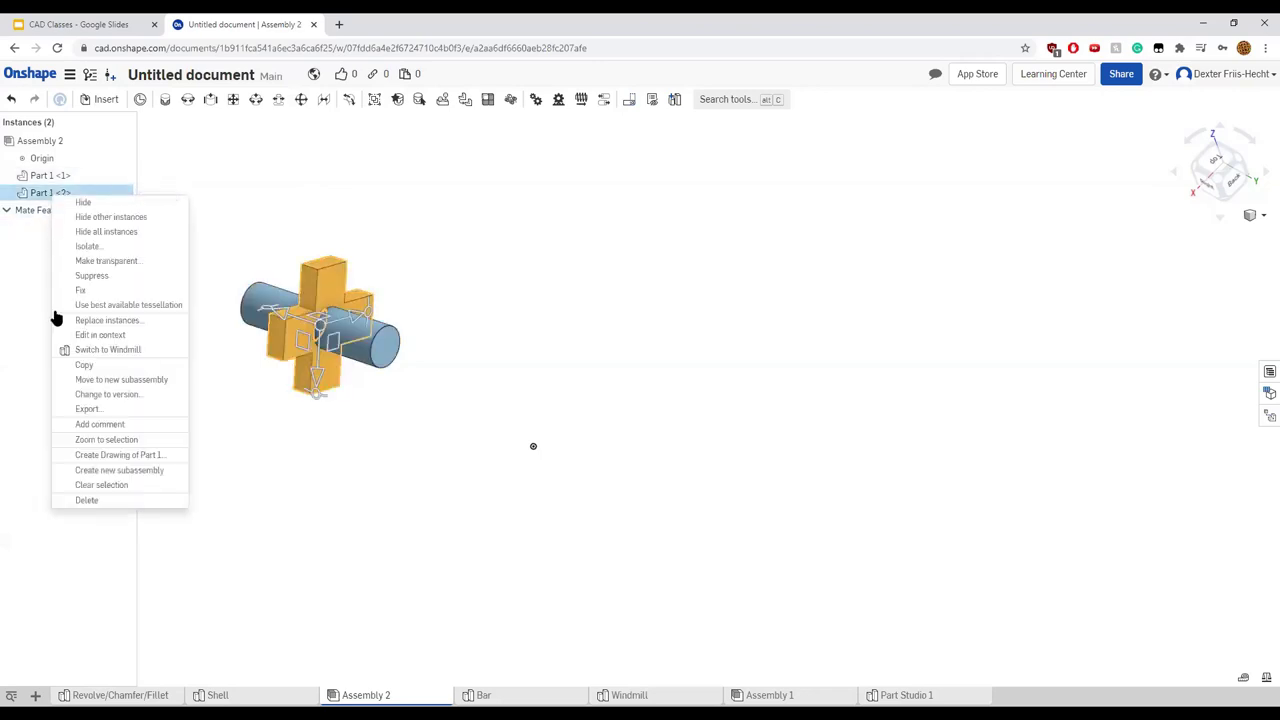
click(89, 500)
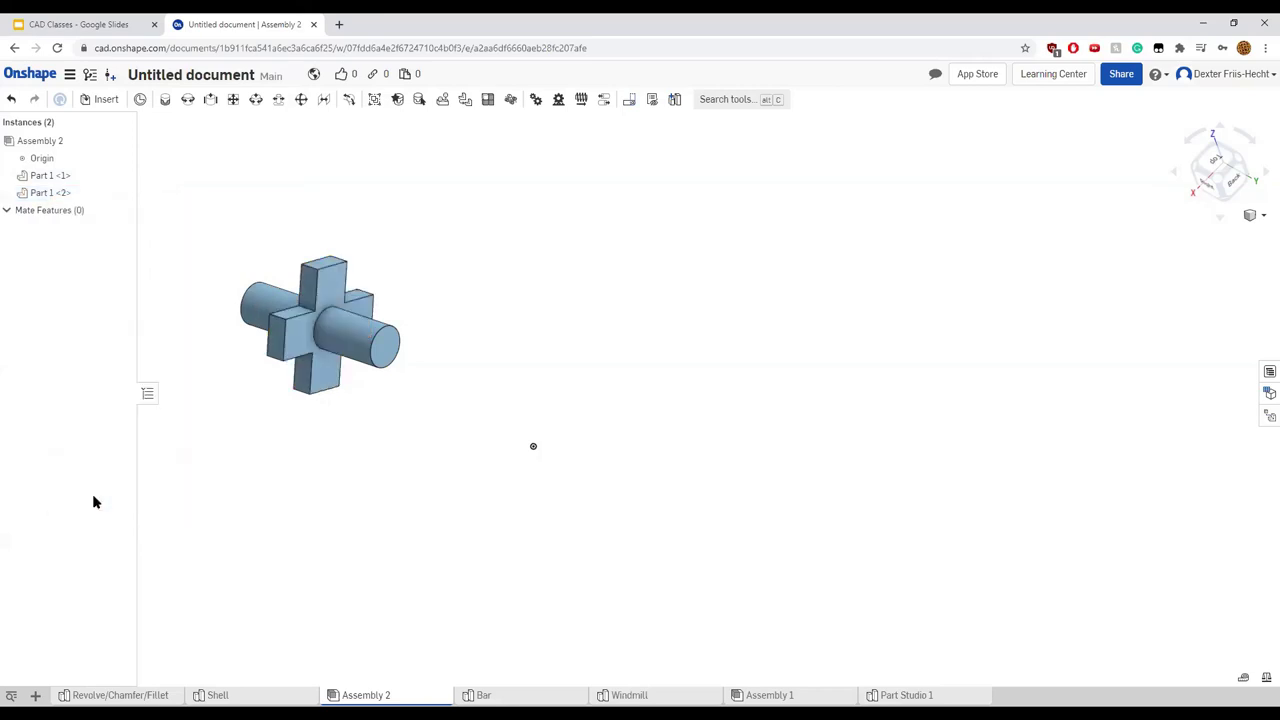
click(383, 334)
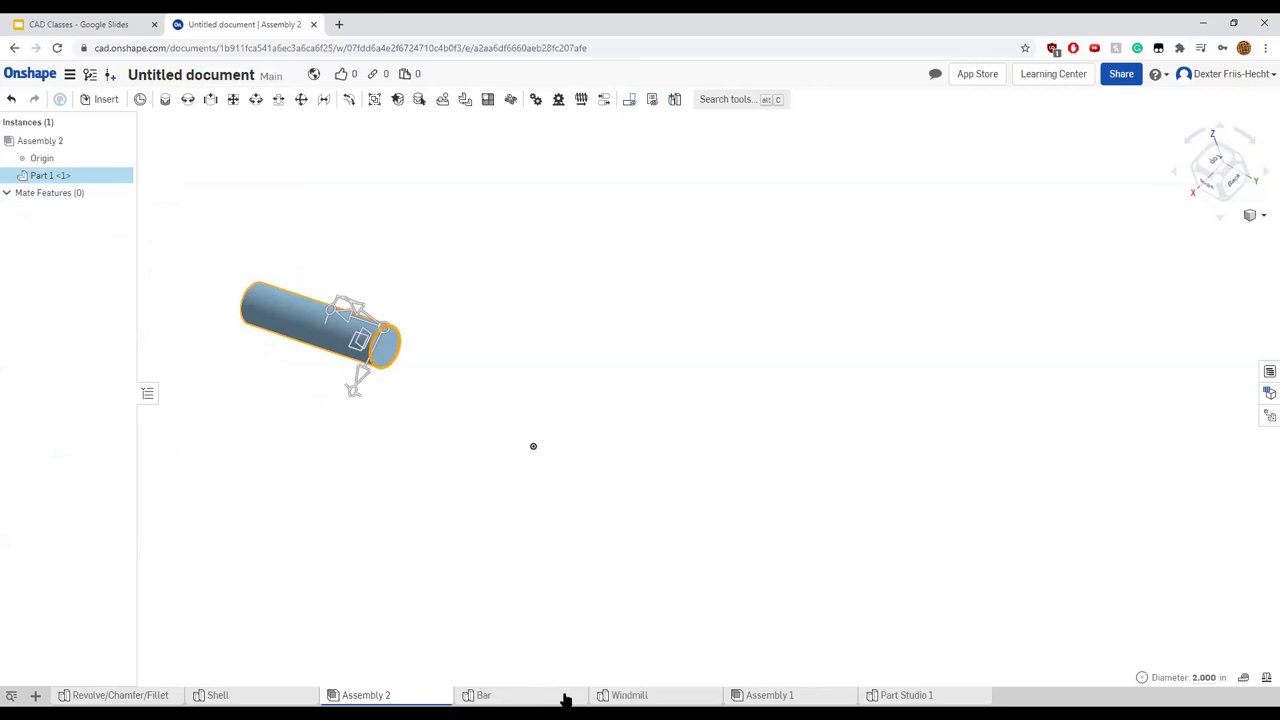
Open the Windmill part studio and delete its Extrude 1 and Sketch 1 features
click(630, 695)
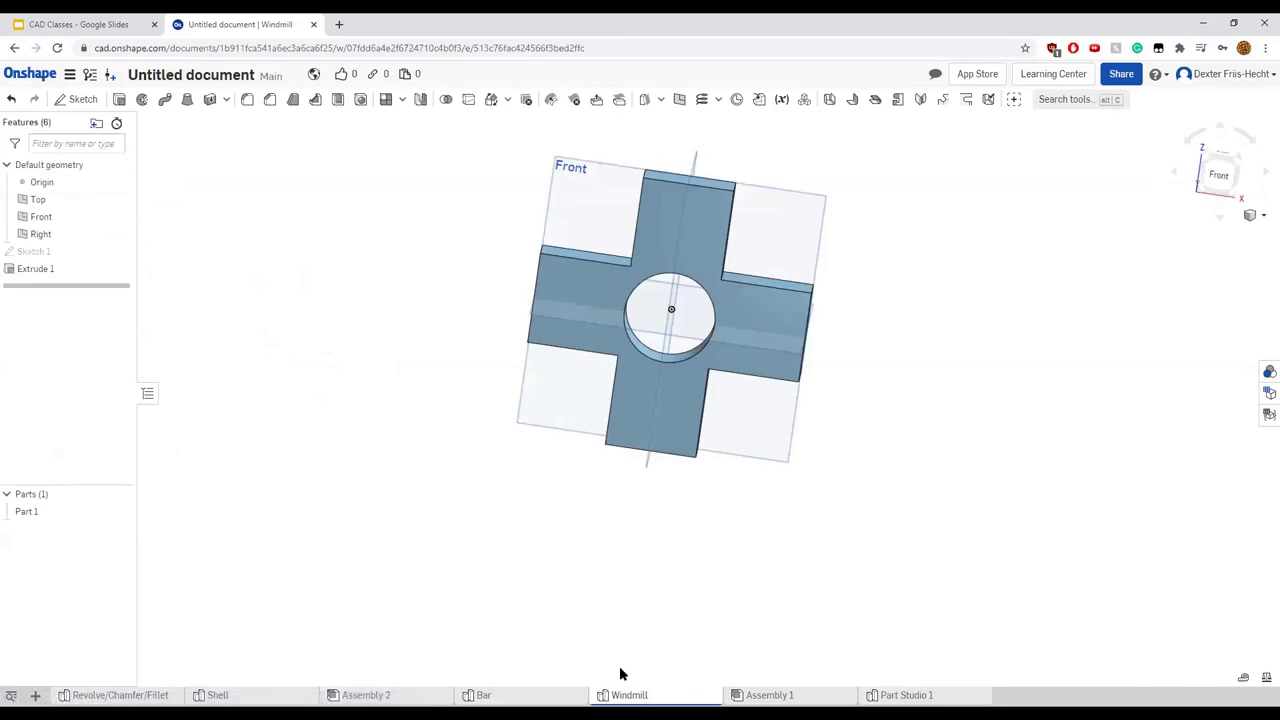
right_click(49, 270)
click(92, 426)
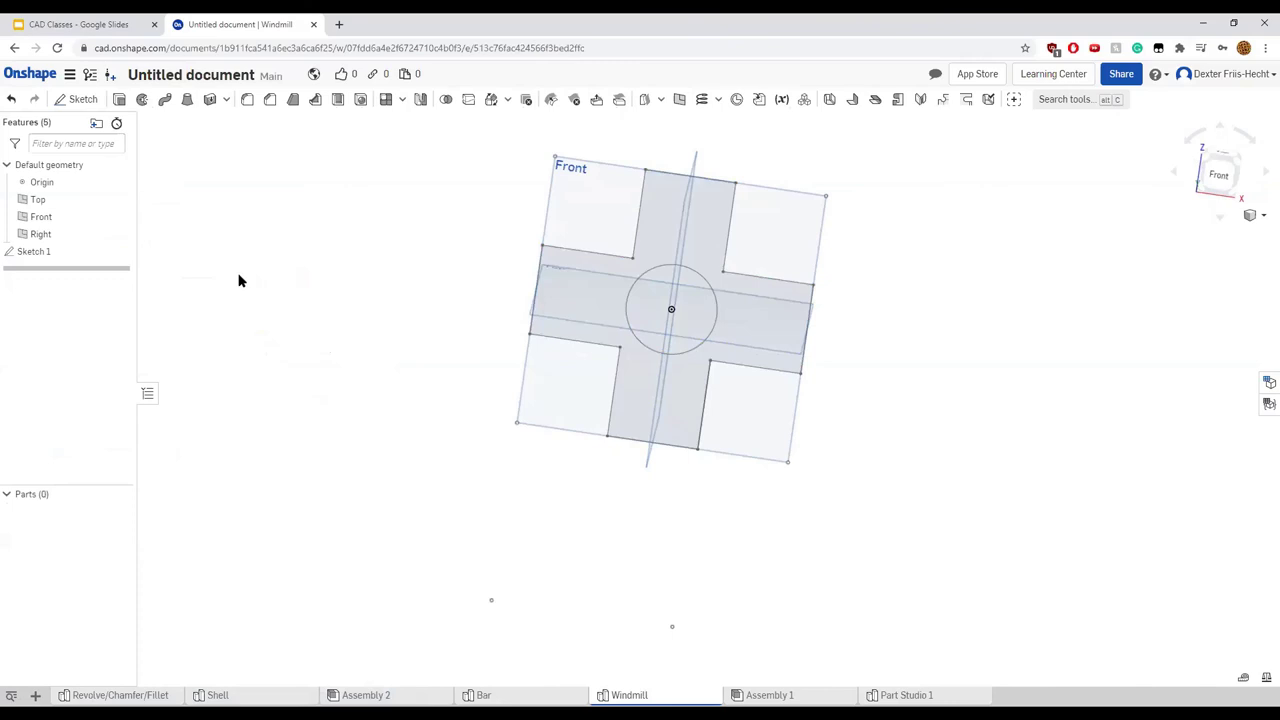
right_click(37, 251)
click(20, 254)
right_click(20, 254)
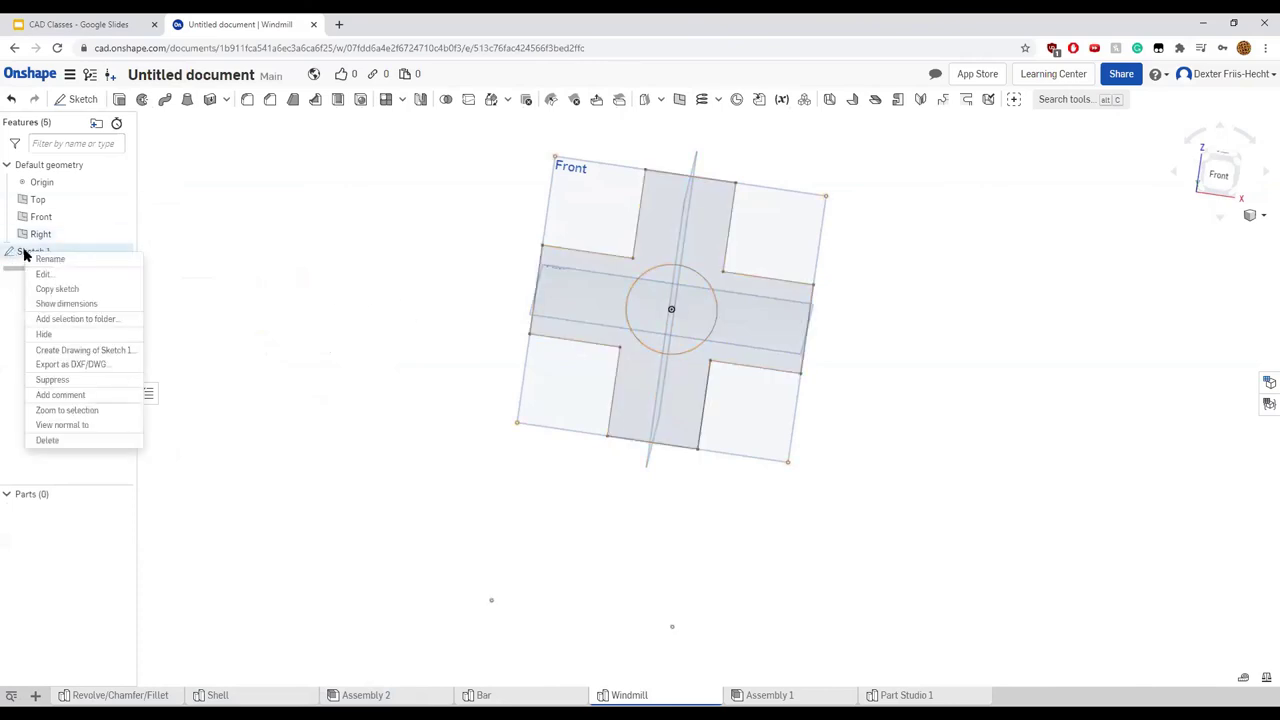
click(40, 440)
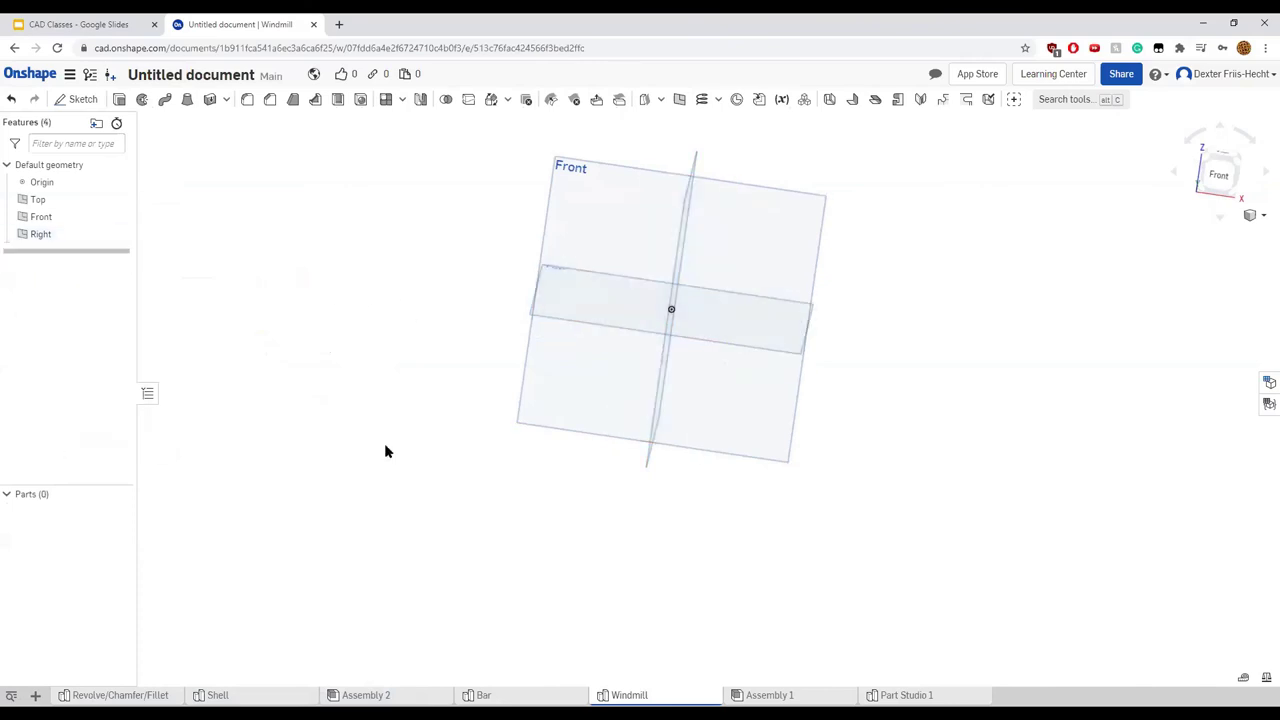
Sketch a circle of 2.25 in diameter centred on the origin on the Front plane and finish the sketch
click(1218, 176)
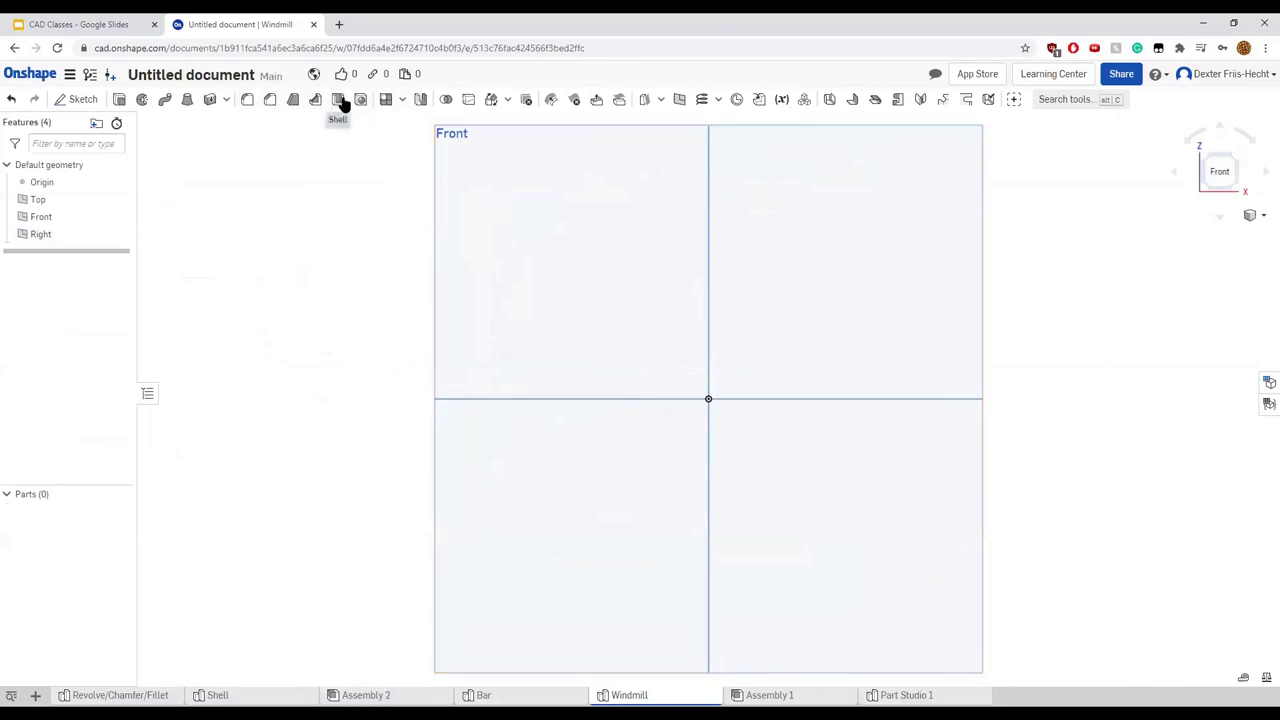
click(80, 100)
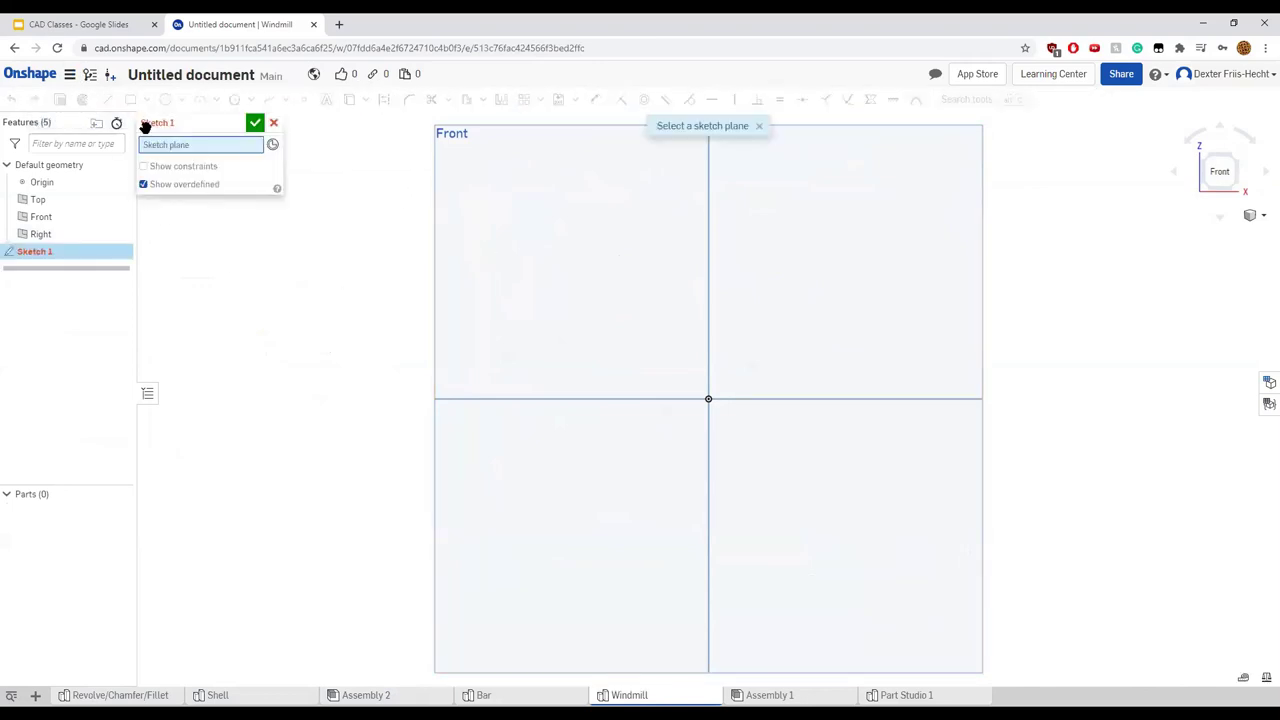
click(641, 341)
click(165, 100)
click(709, 399)
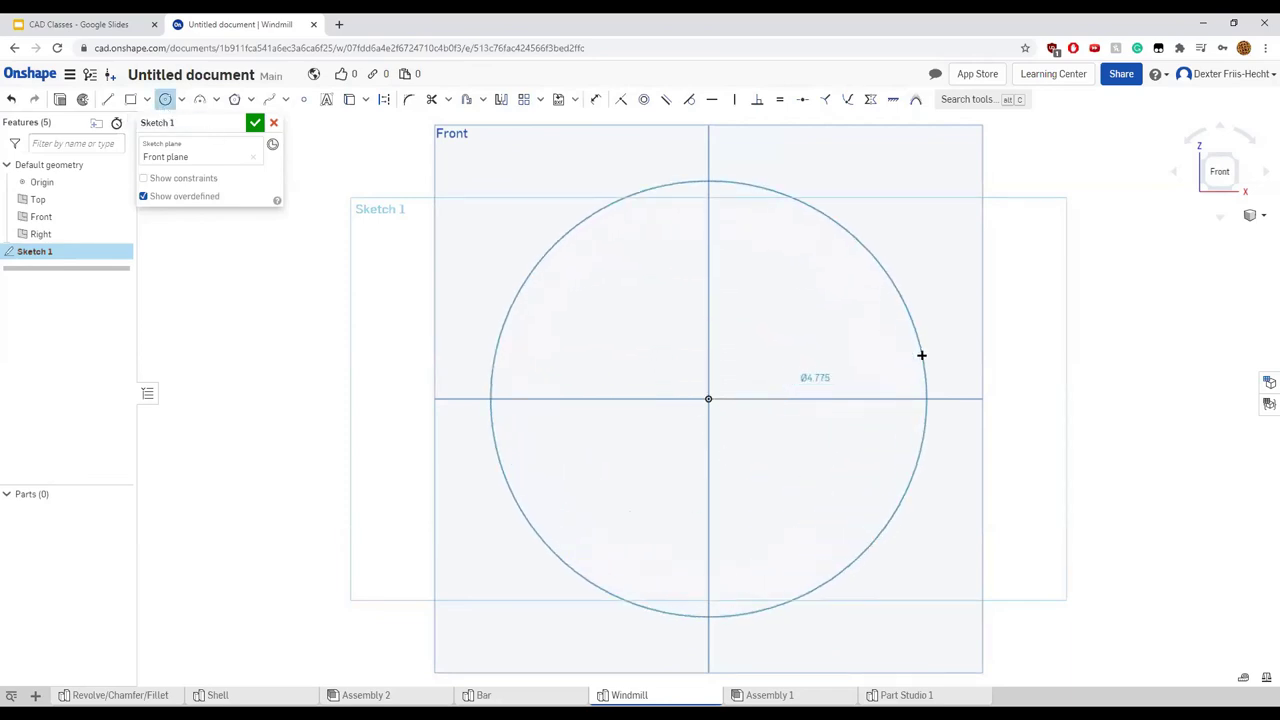
click(908, 370)
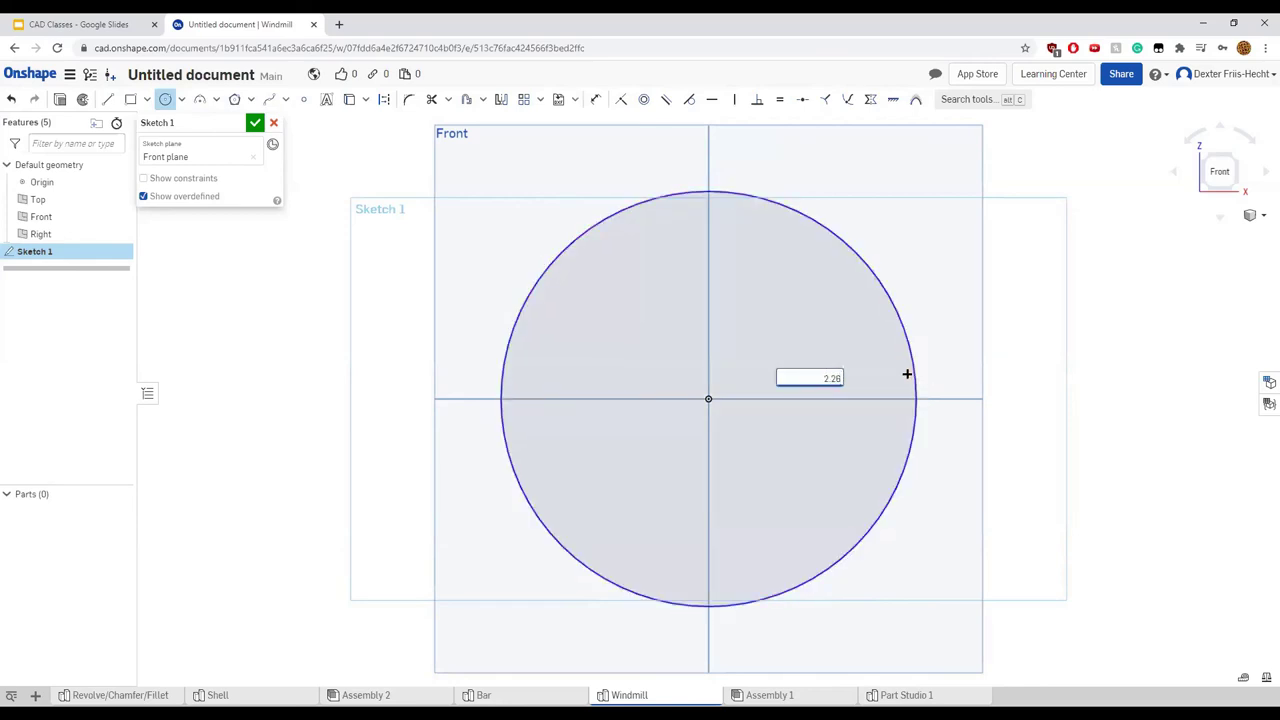
text(2.25)
key(Return)
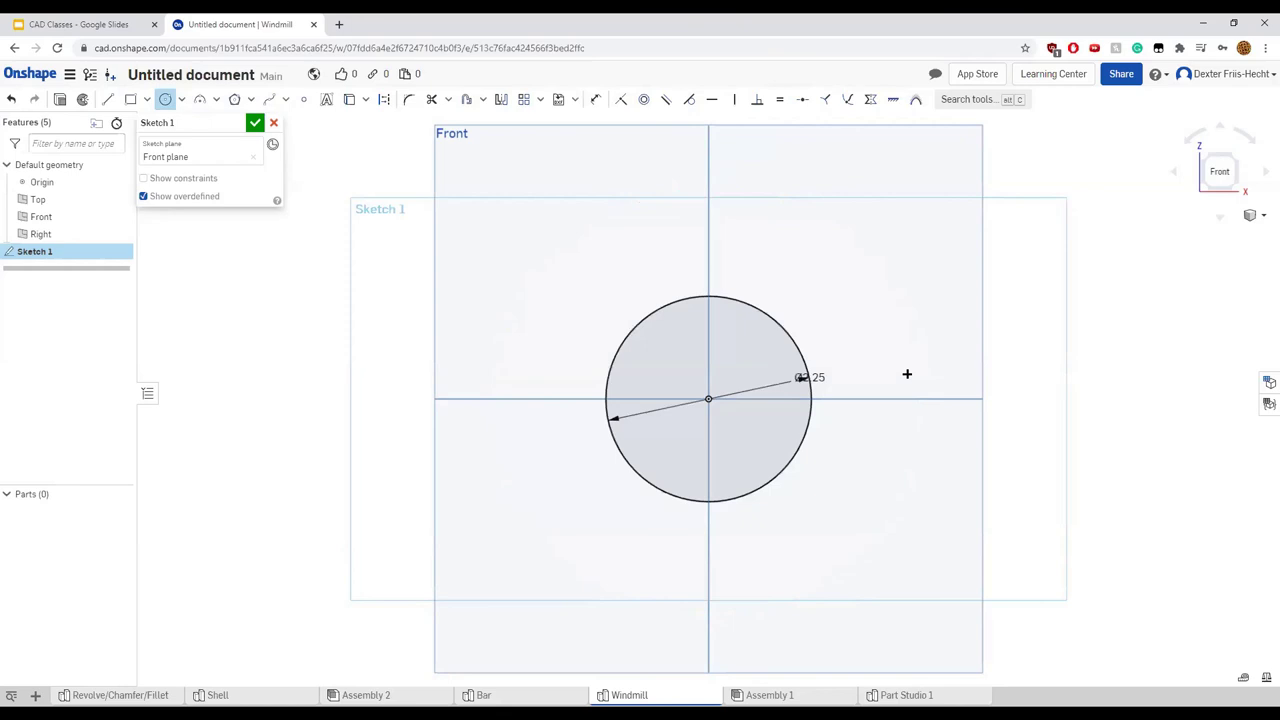
scroll(712, 419, down, 1)
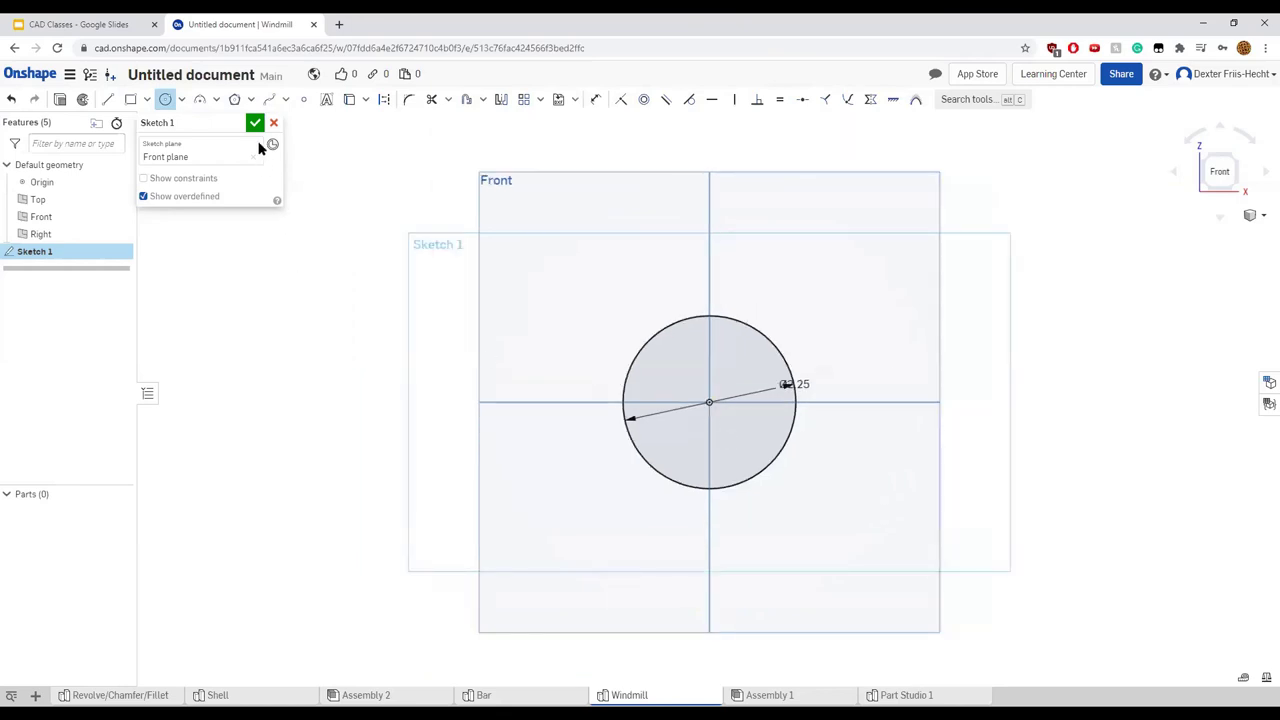
click(255, 122)
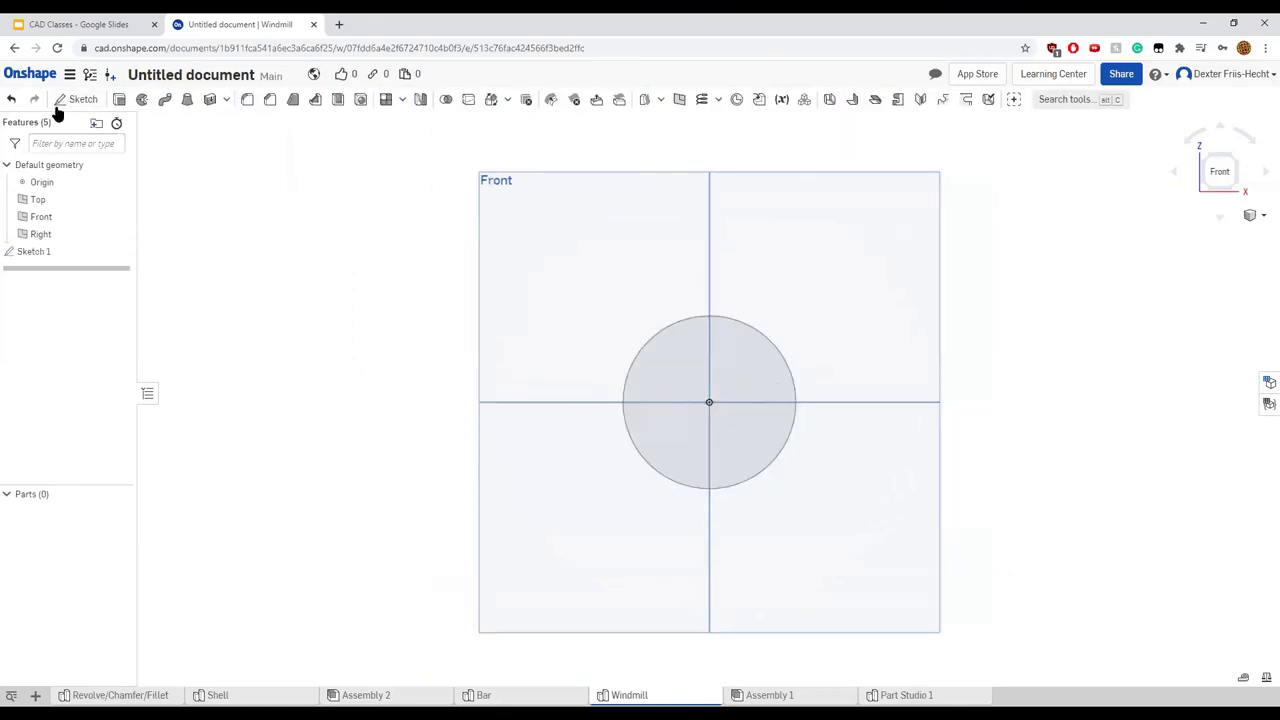
Extrude the circle into a new solid cylinder with a blind depth of 10 in
click(119, 99)
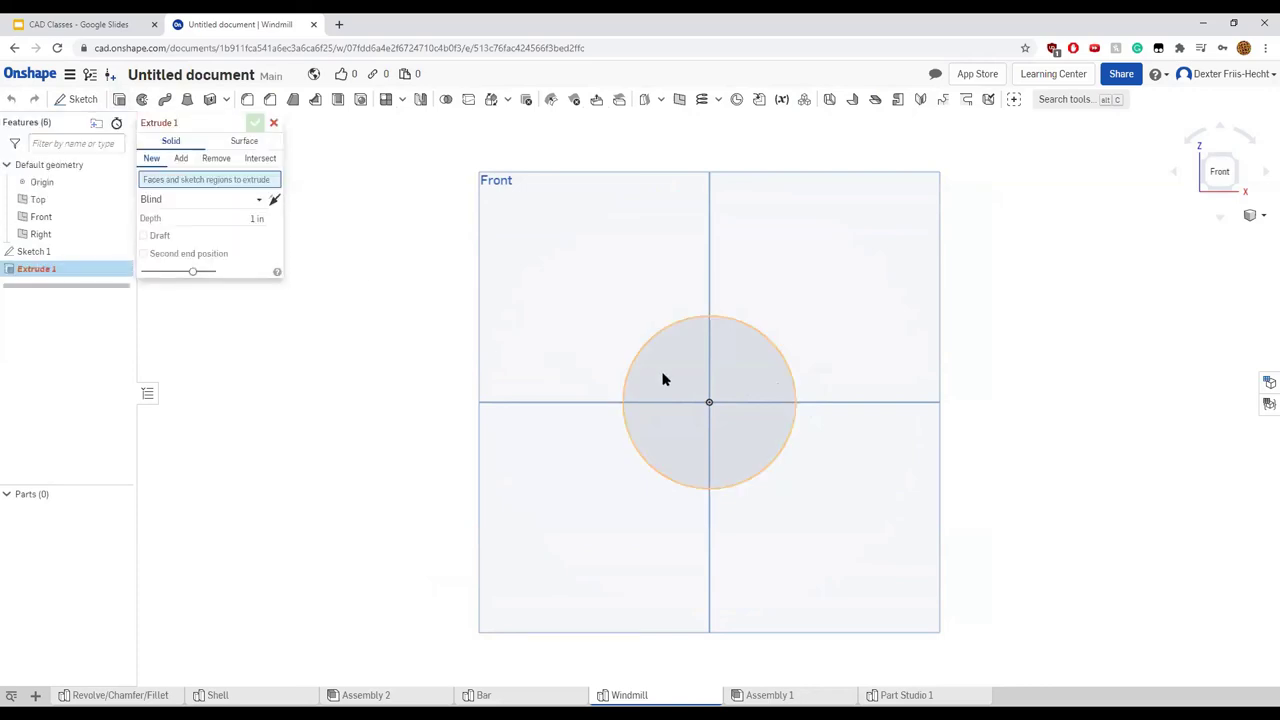
click(663, 377)
right_drag(414, 371, 466, 402)
click(256, 230)
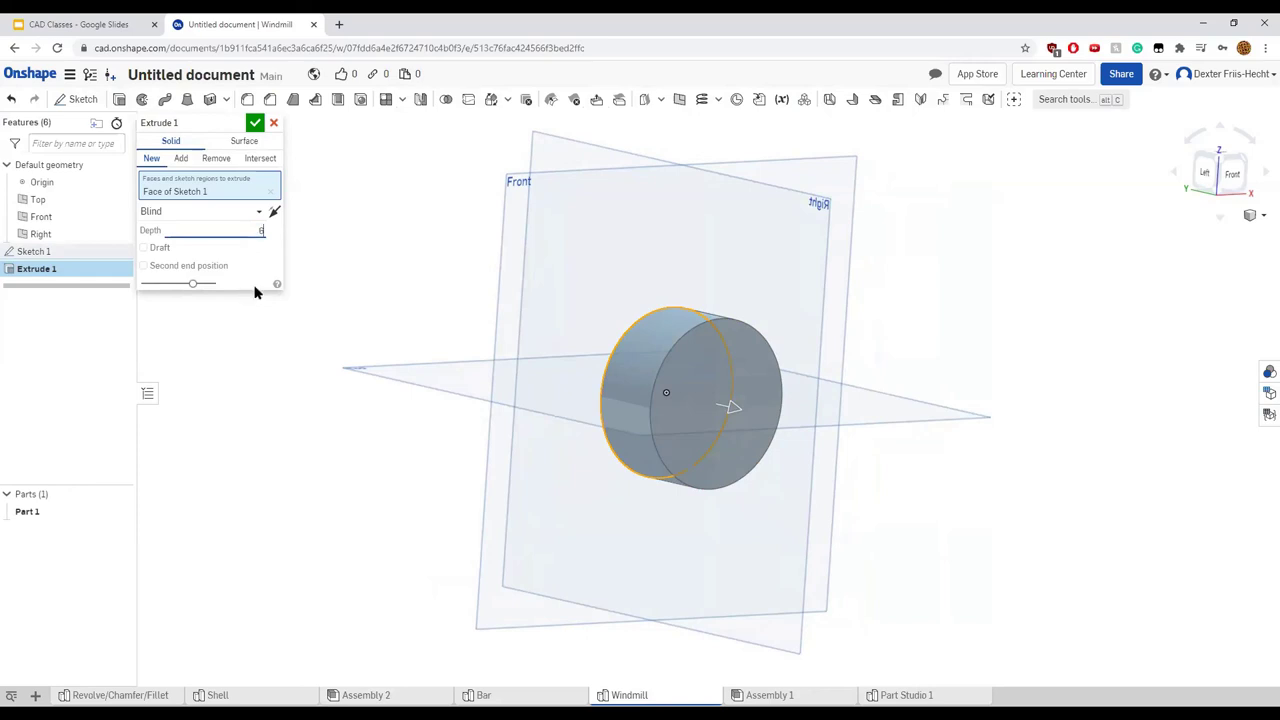
text(6)
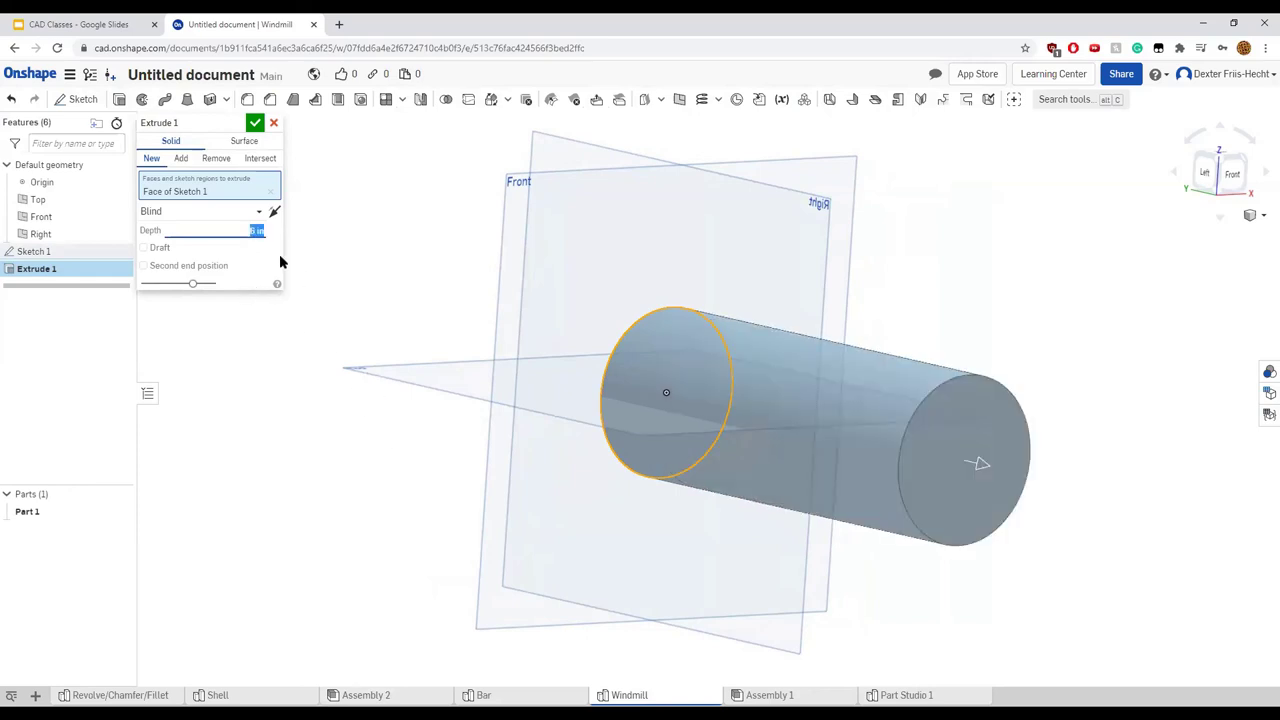
key(Return)
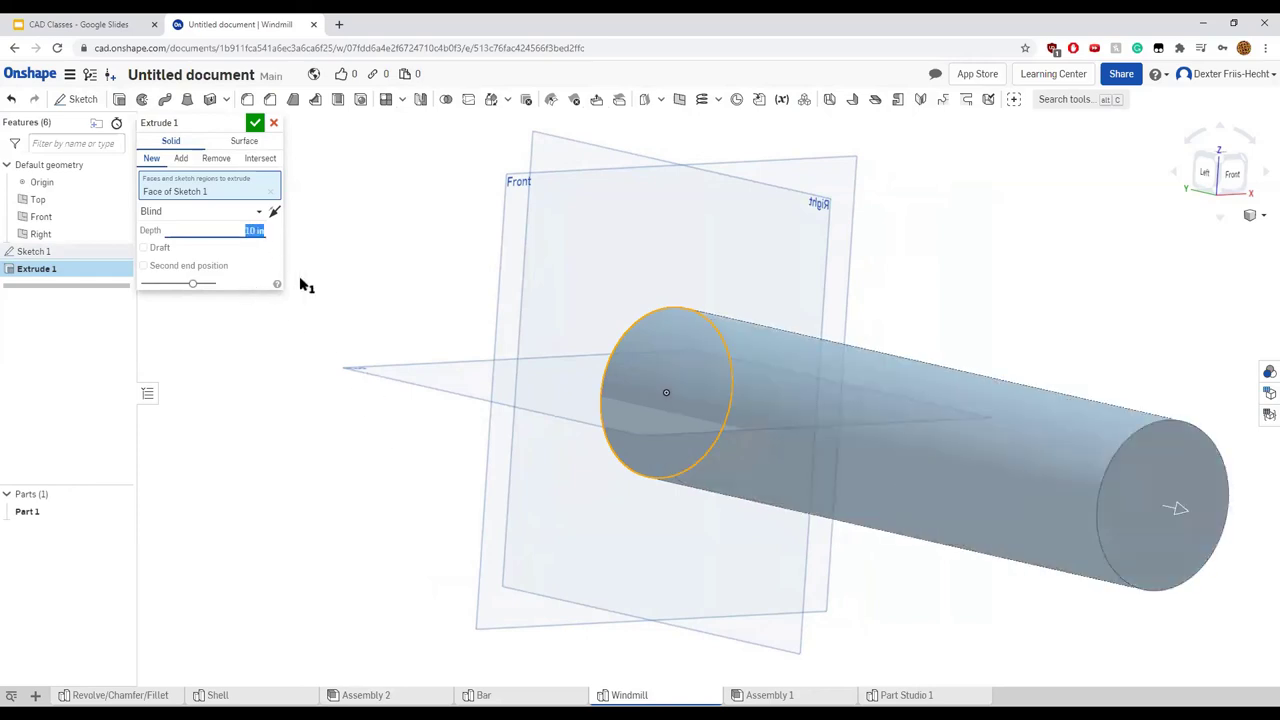
scroll(429, 357, down, 2)
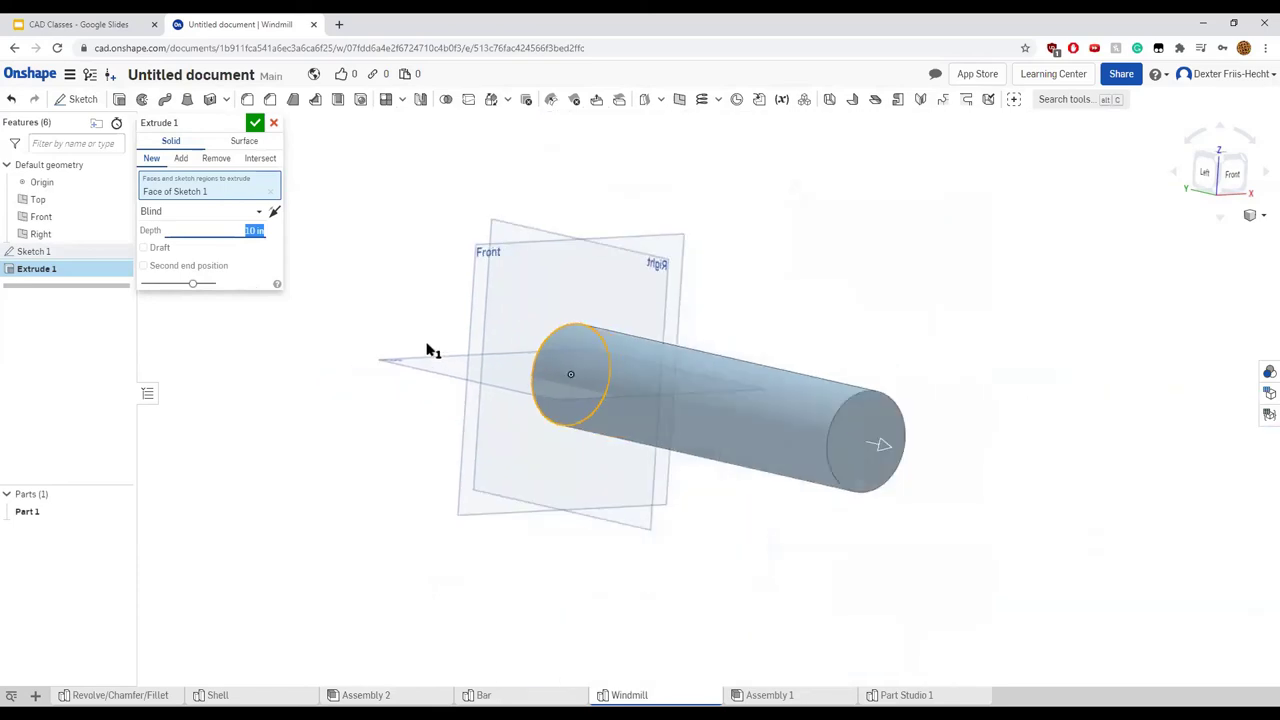
click(255, 123)
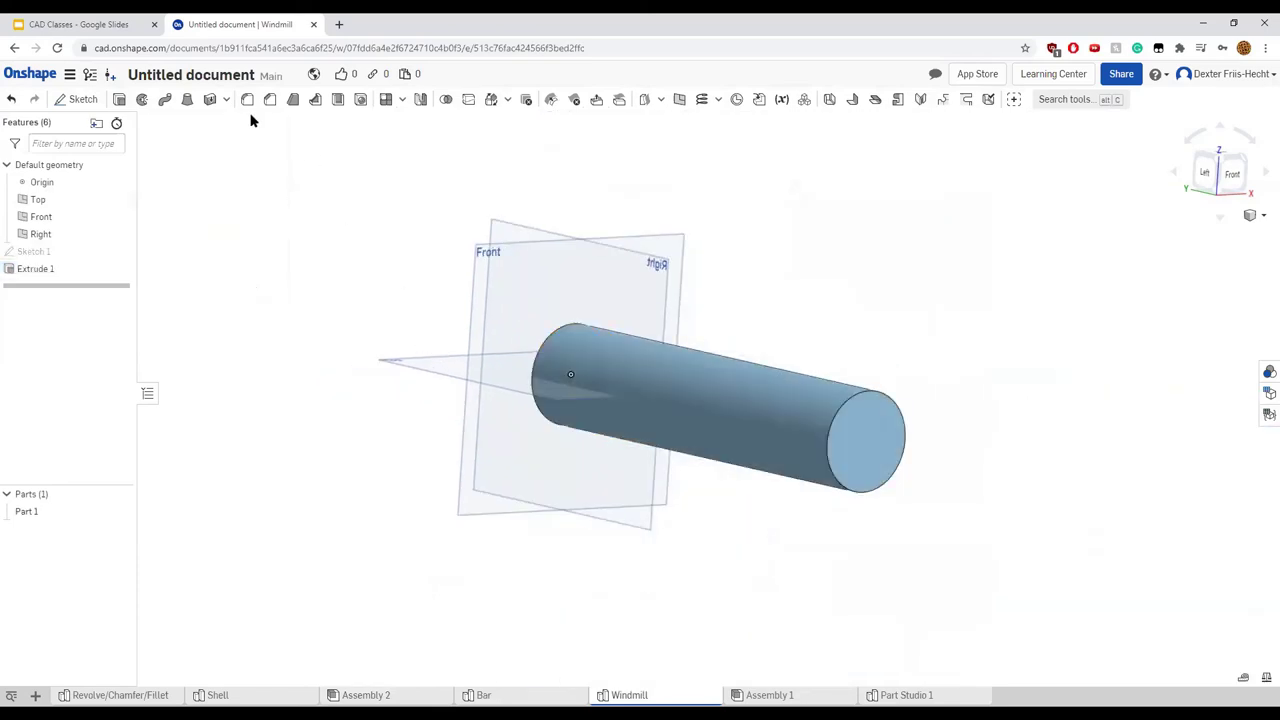
Shell the cylinder with a 0.25 in wall thickness, removing its front end face
click(339, 99)
click(877, 435)
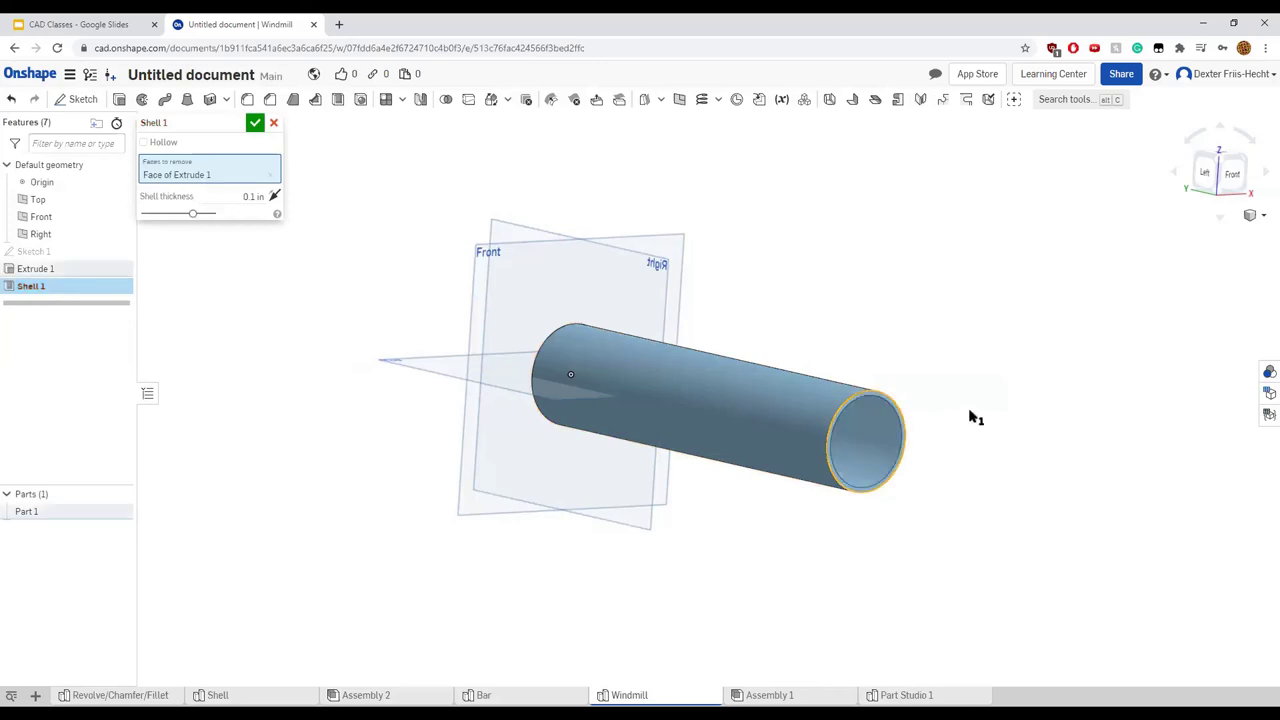
key(n)
click(252, 196)
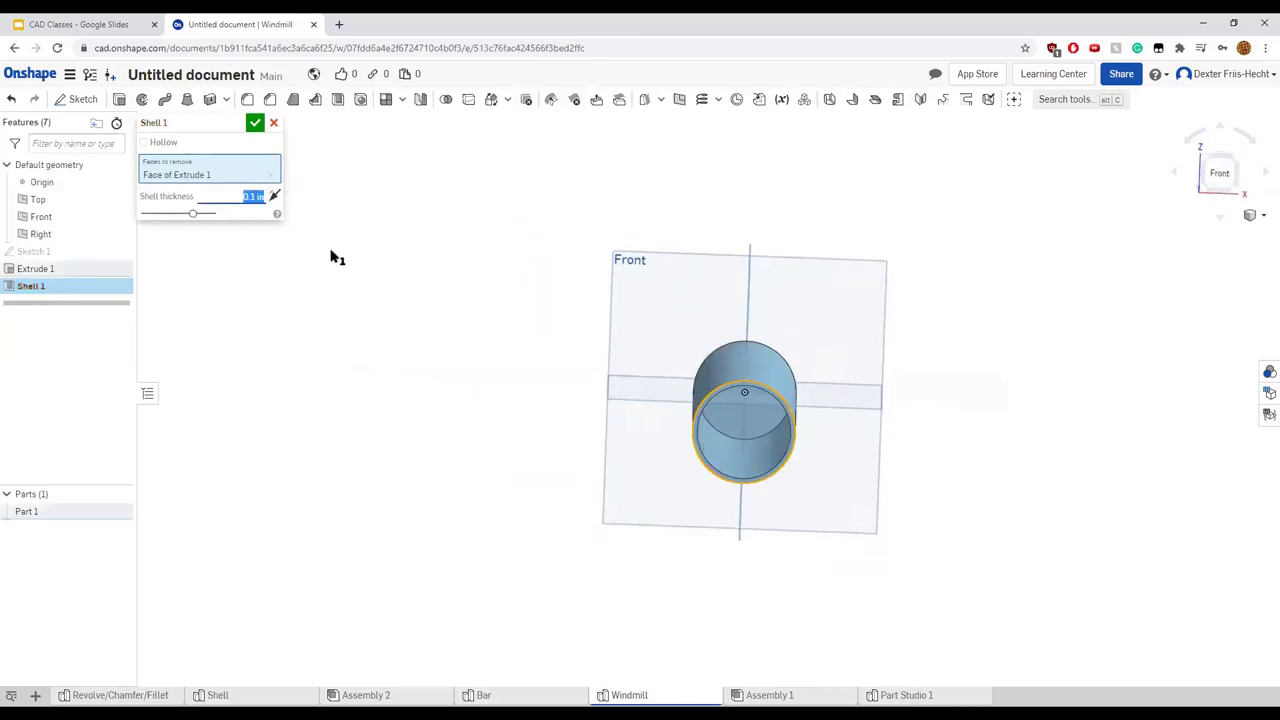
key(BackSpace)
text(.25)
key(Return)
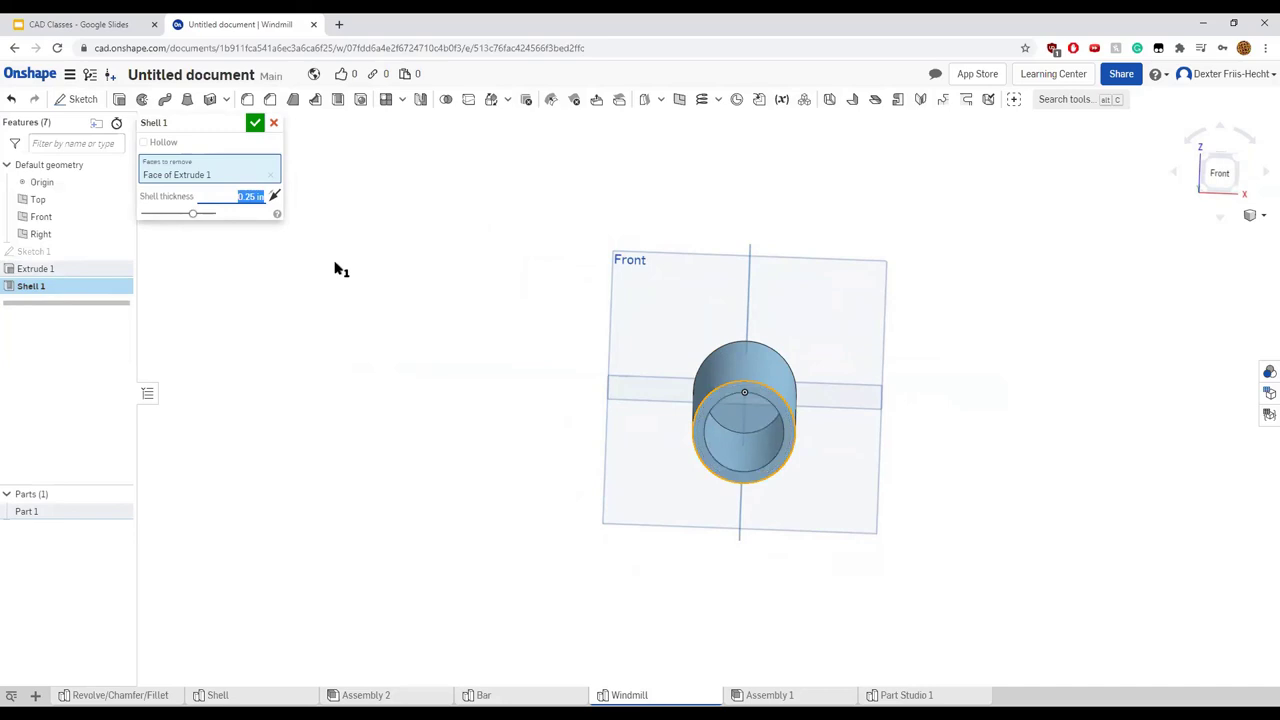
scroll(751, 471, down, 3)
scroll(700, 455, up, 5)
click(518, 370)
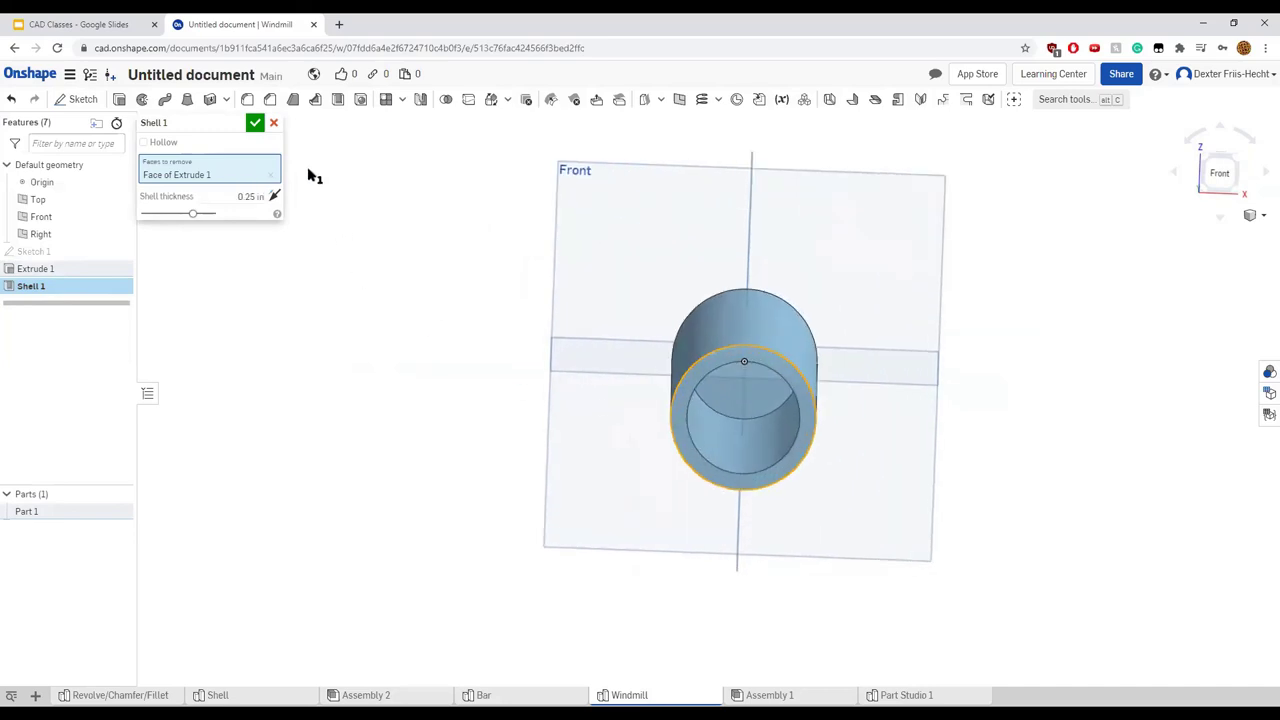
click(255, 122)
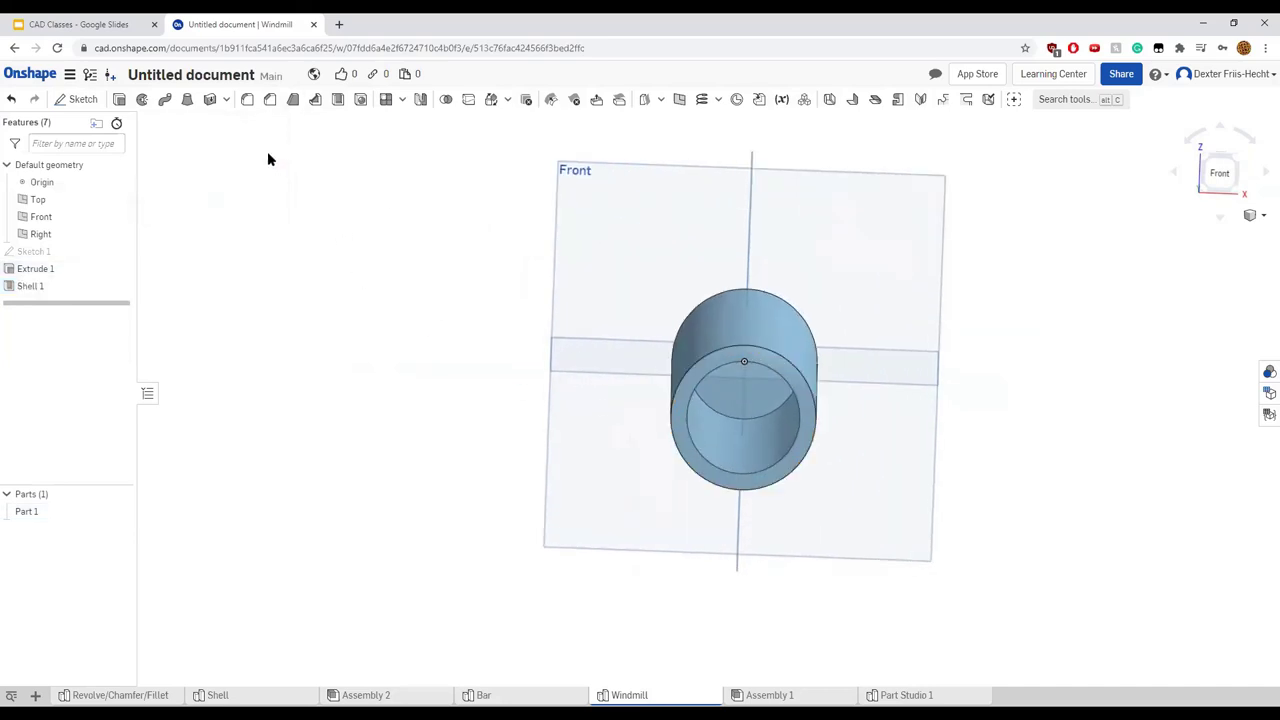
Check the tube's inner diameter, change the shell thickness to 0.25/2 in, and inspect the thinner wall
click(702, 458)
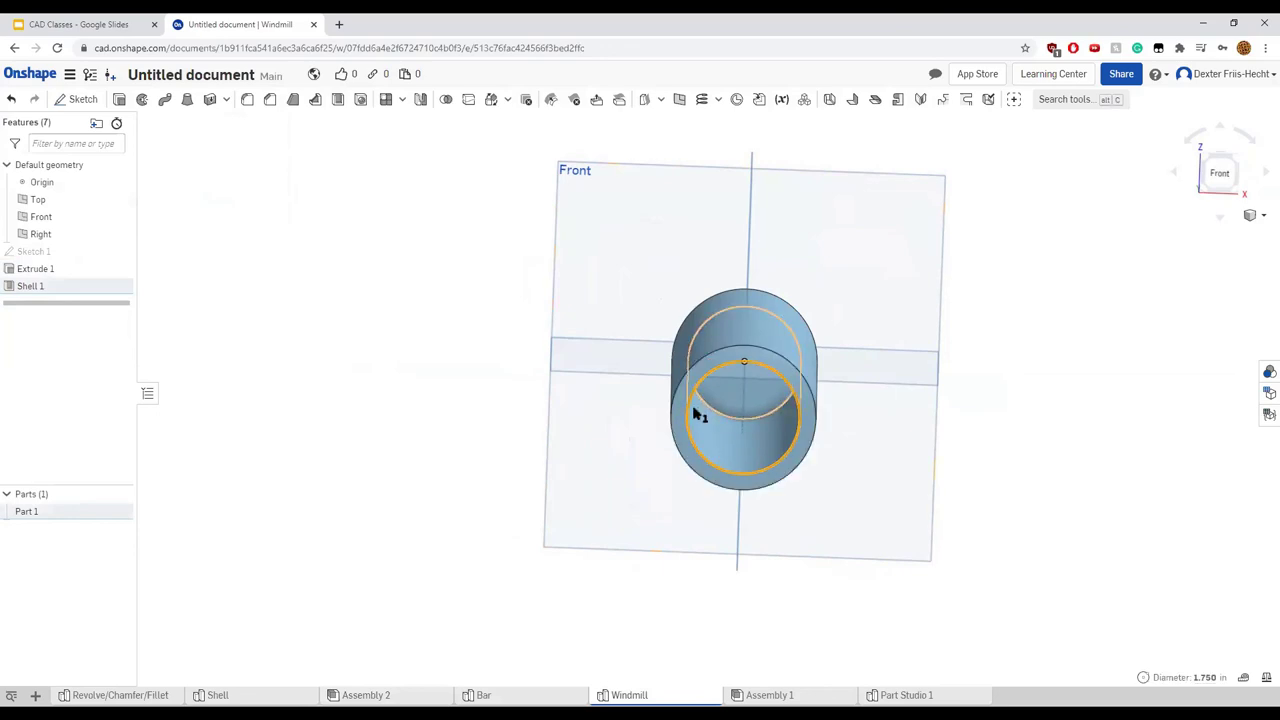
right_click(80, 287)
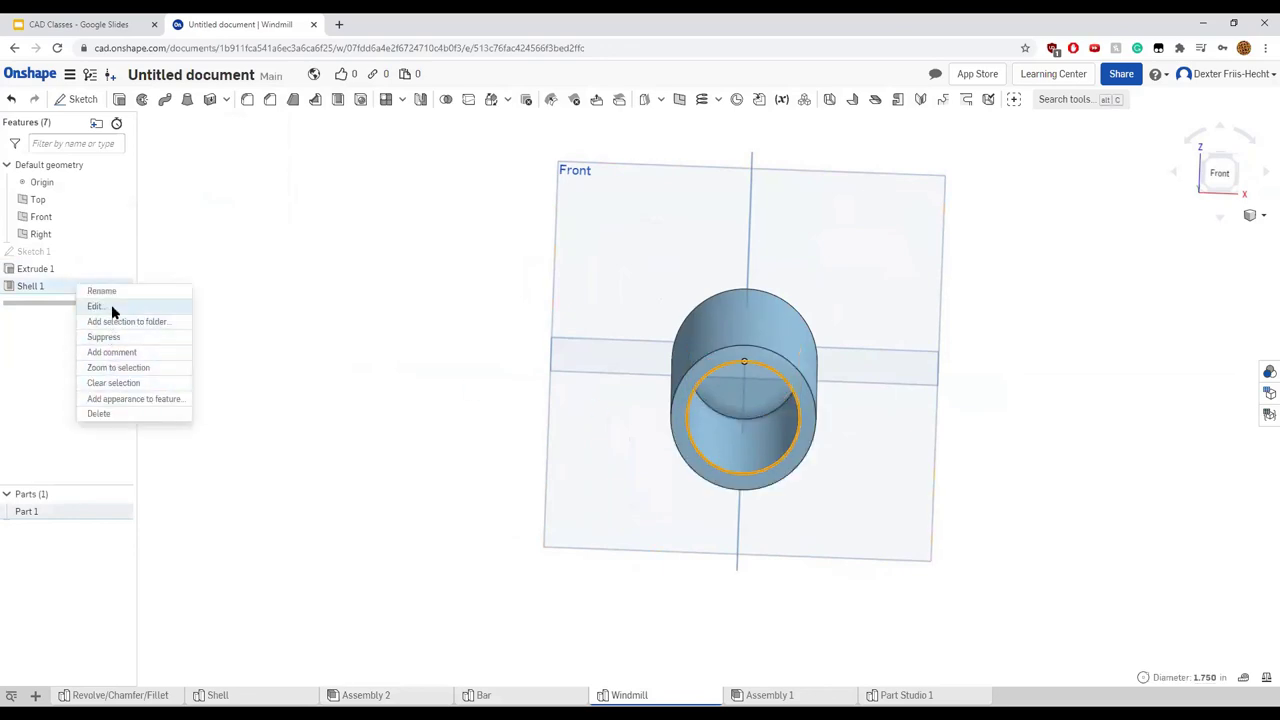
click(111, 305)
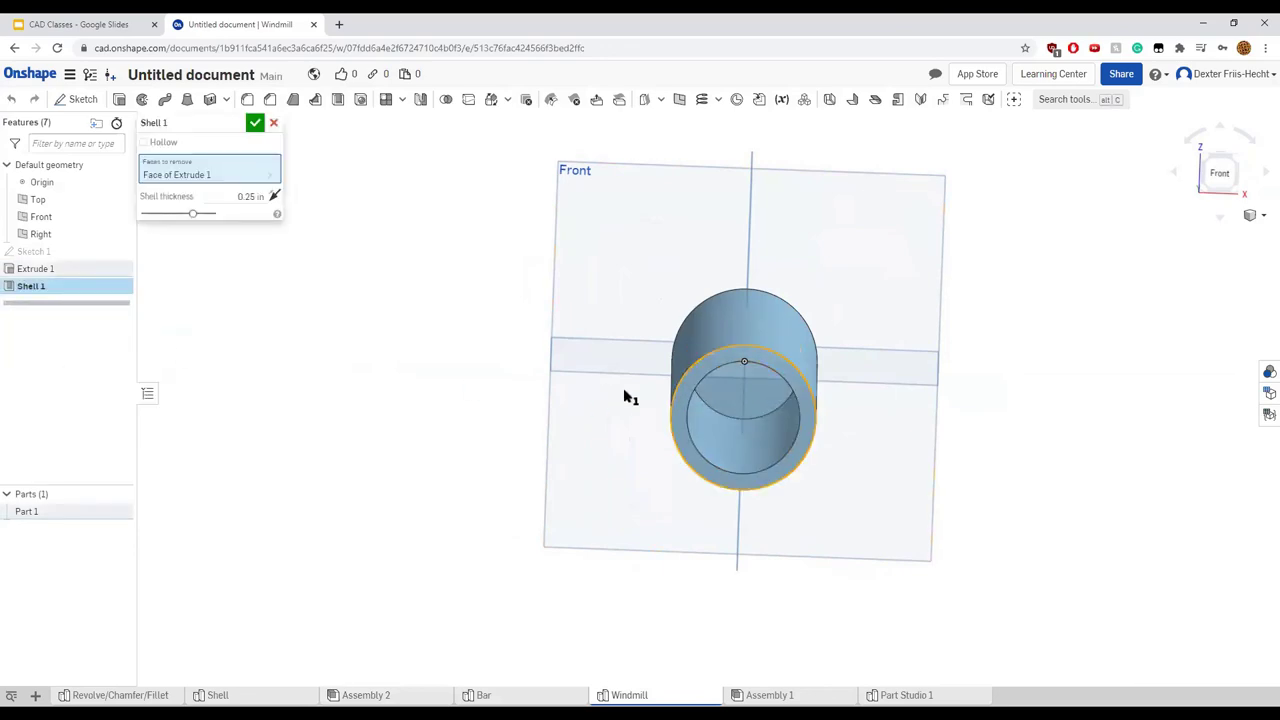
click(255, 196)
text(0.25/2)
key(Return)
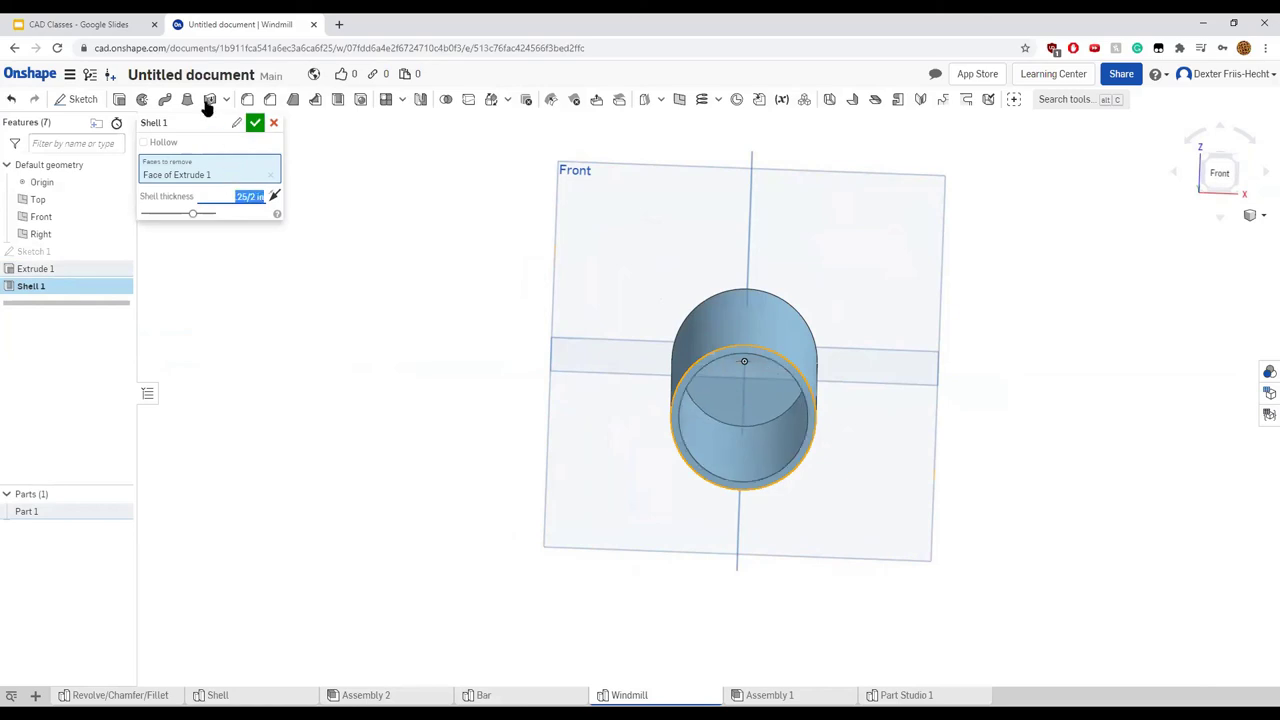
click(255, 124)
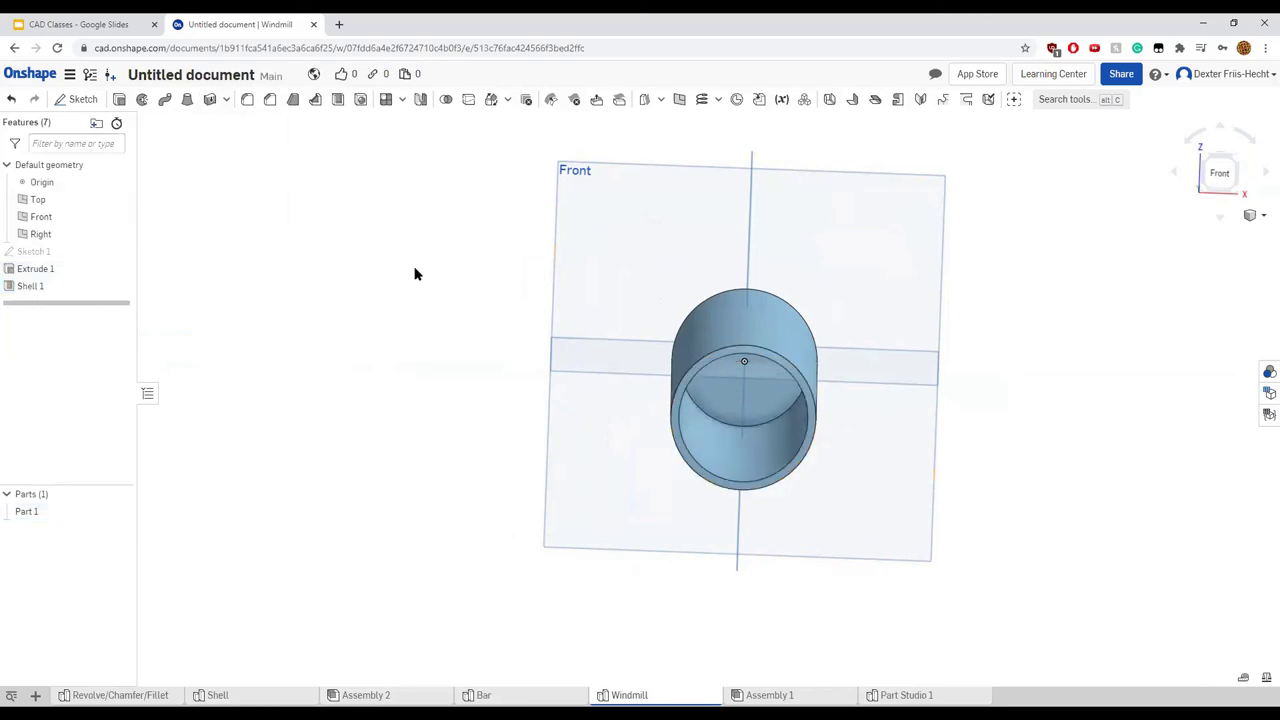
click(679, 430)
right_drag(502, 335, 480, 329)
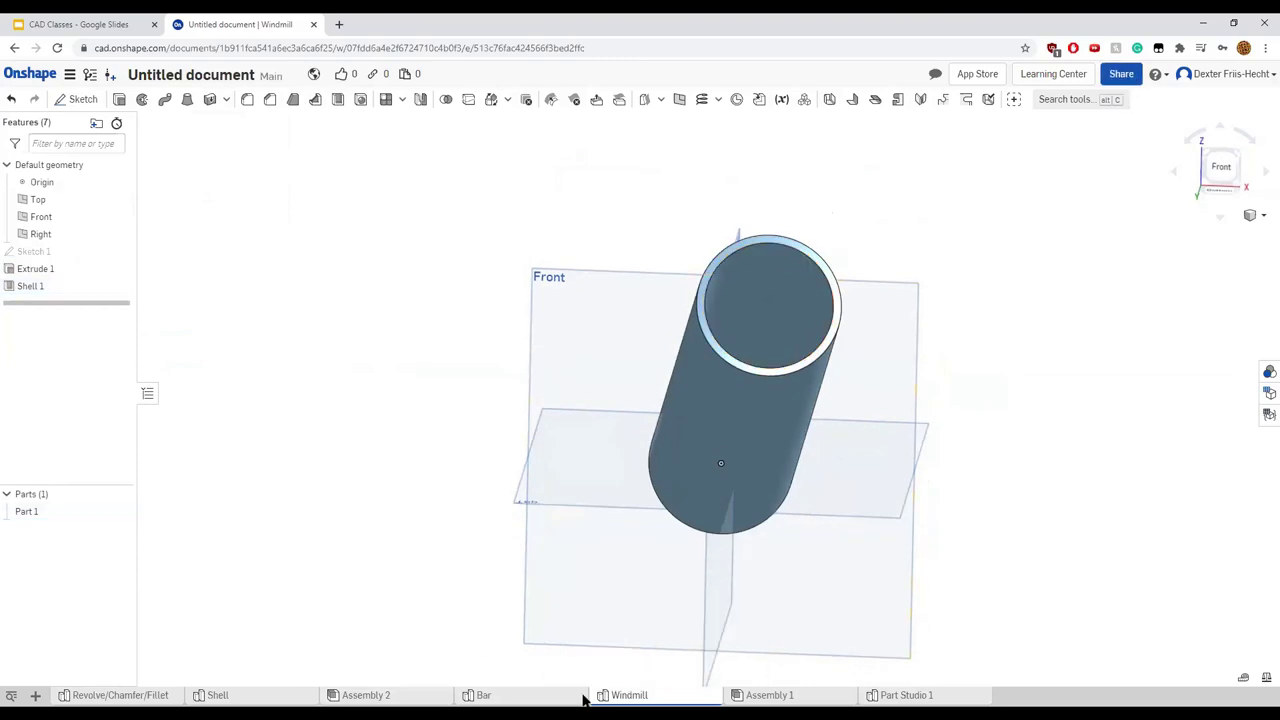
Insert the hollow Windmill part into Assembly 2 and place it beside the bar
click(347, 695)
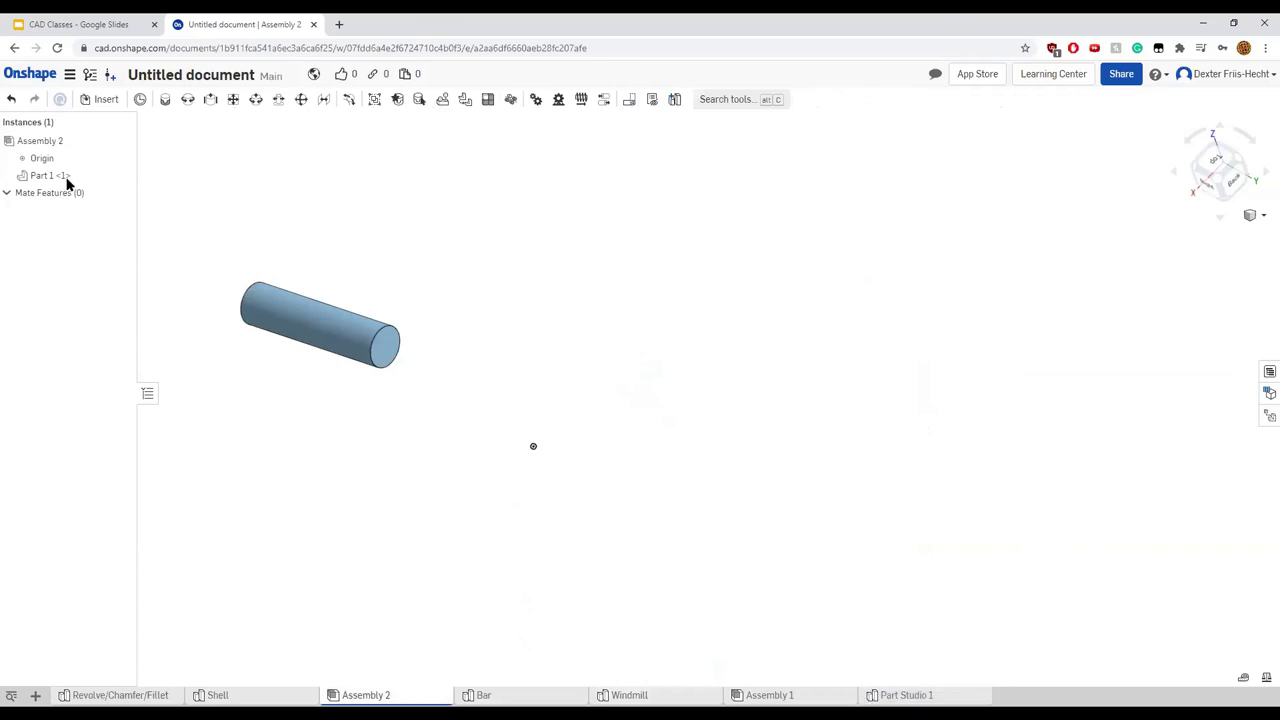
click(95, 99)
click(222, 396)
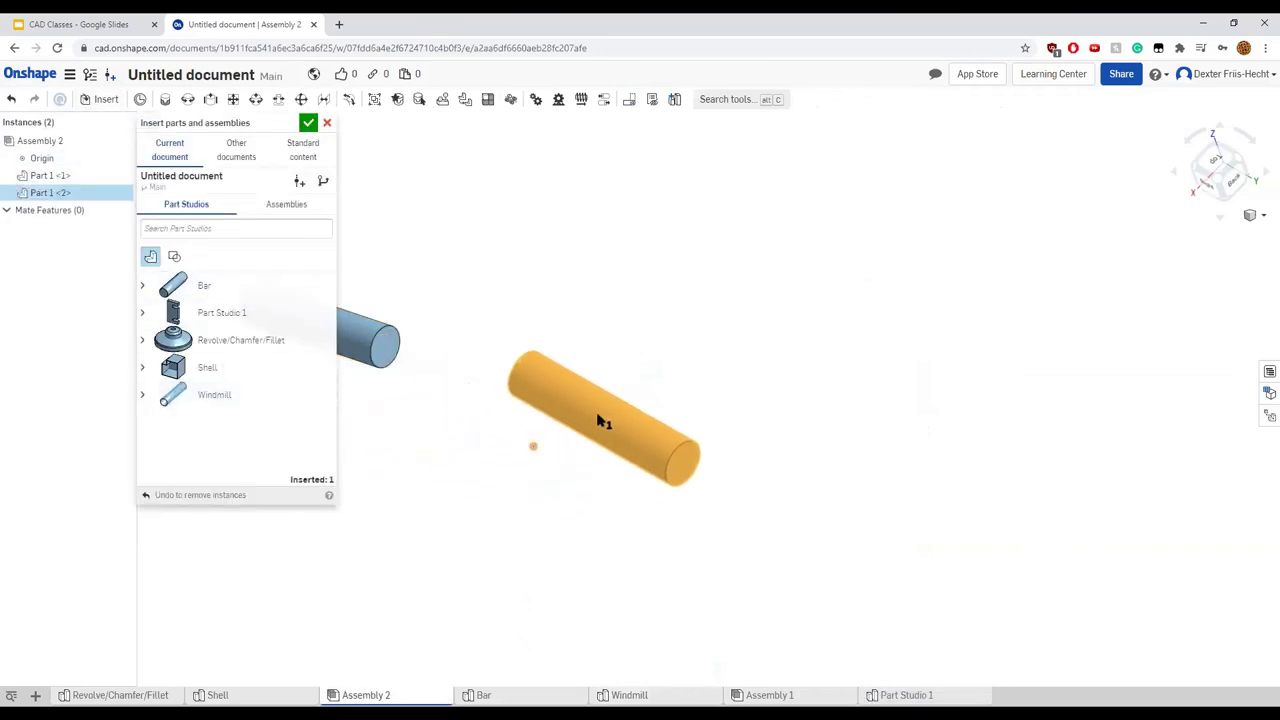
click(547, 423)
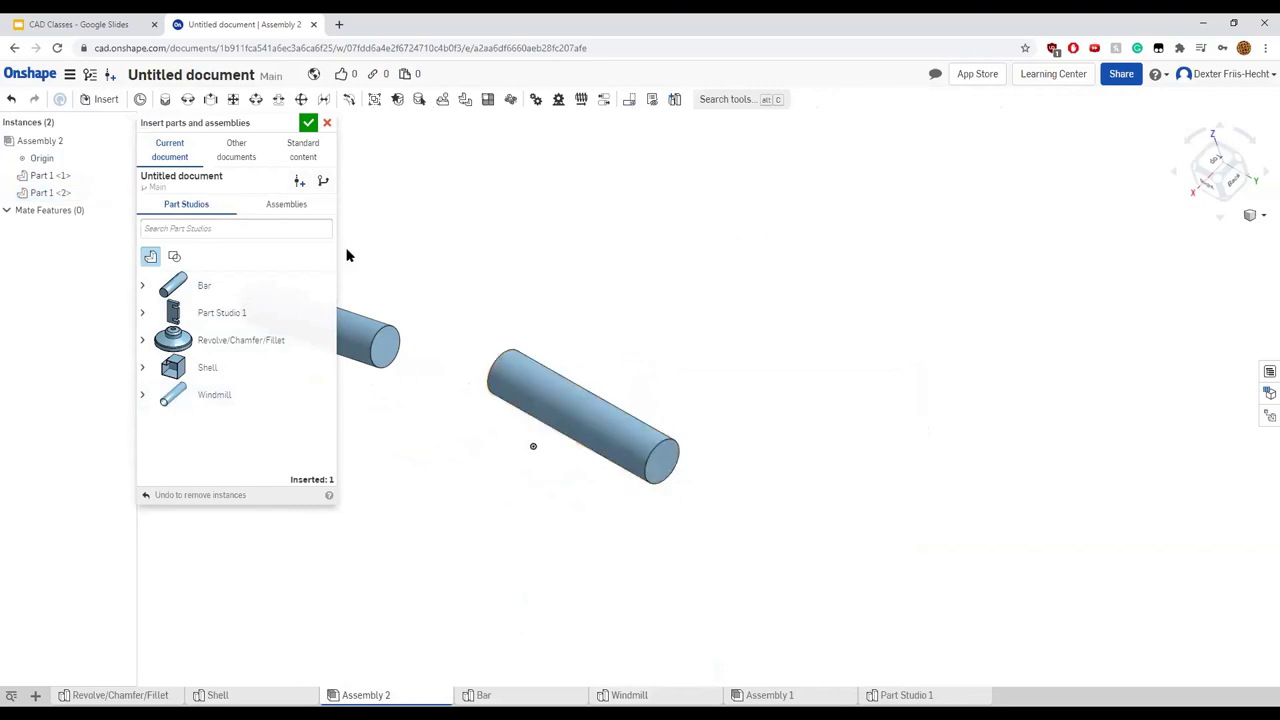
click(308, 123)
right_drag(460, 249, 440, 265)
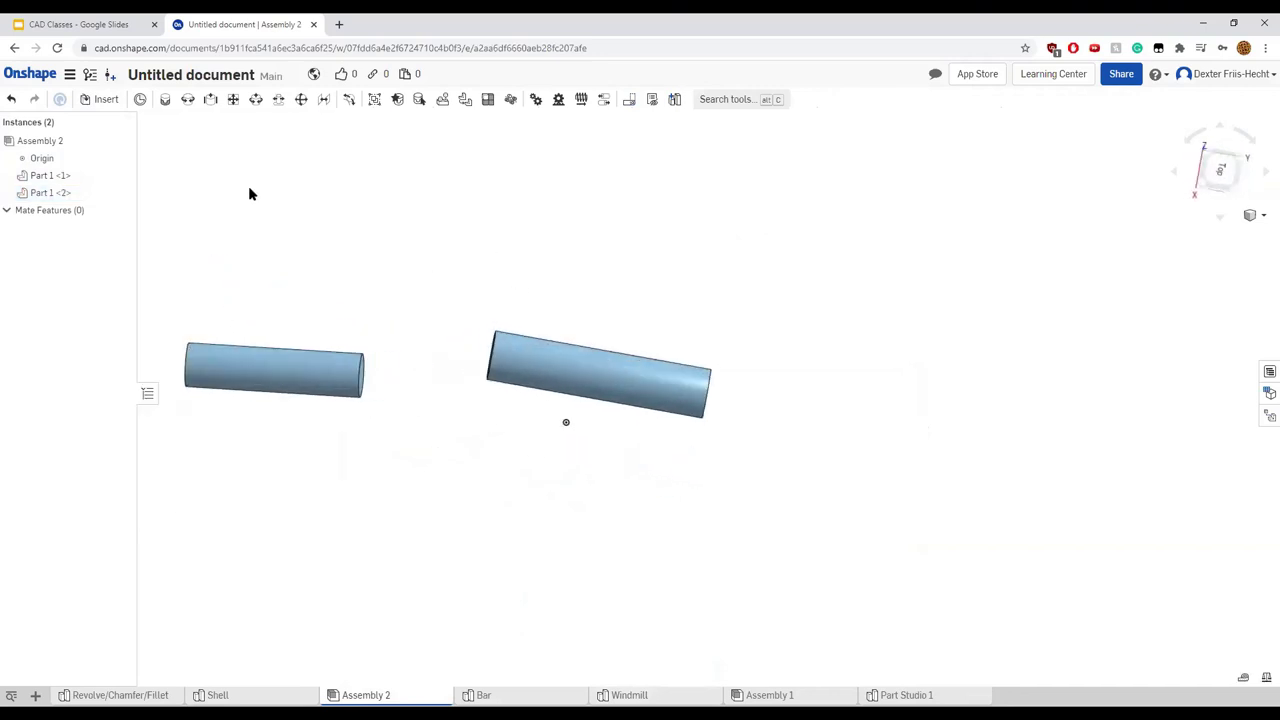
Create a slider mate joining the mid-length axis connector of the bar to that of the hollow tube
click(210, 104)
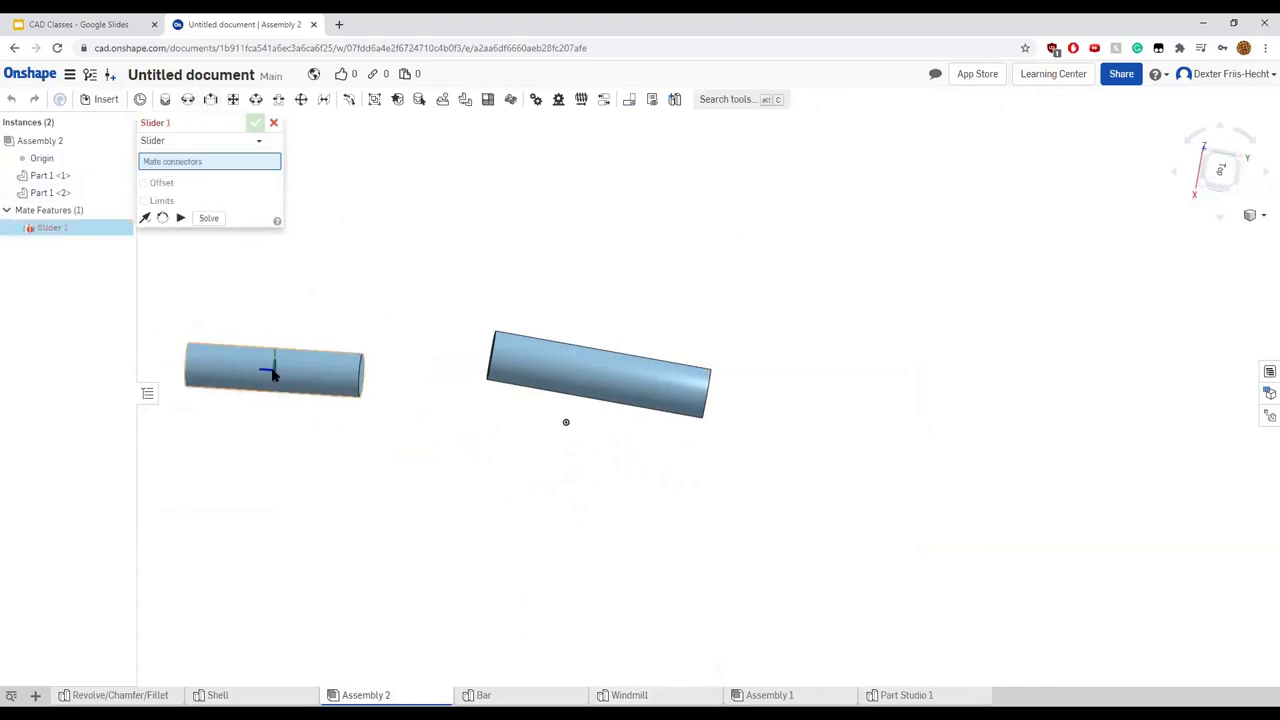
scroll(272, 373, down, 3)
scroll(272, 373, up, 5)
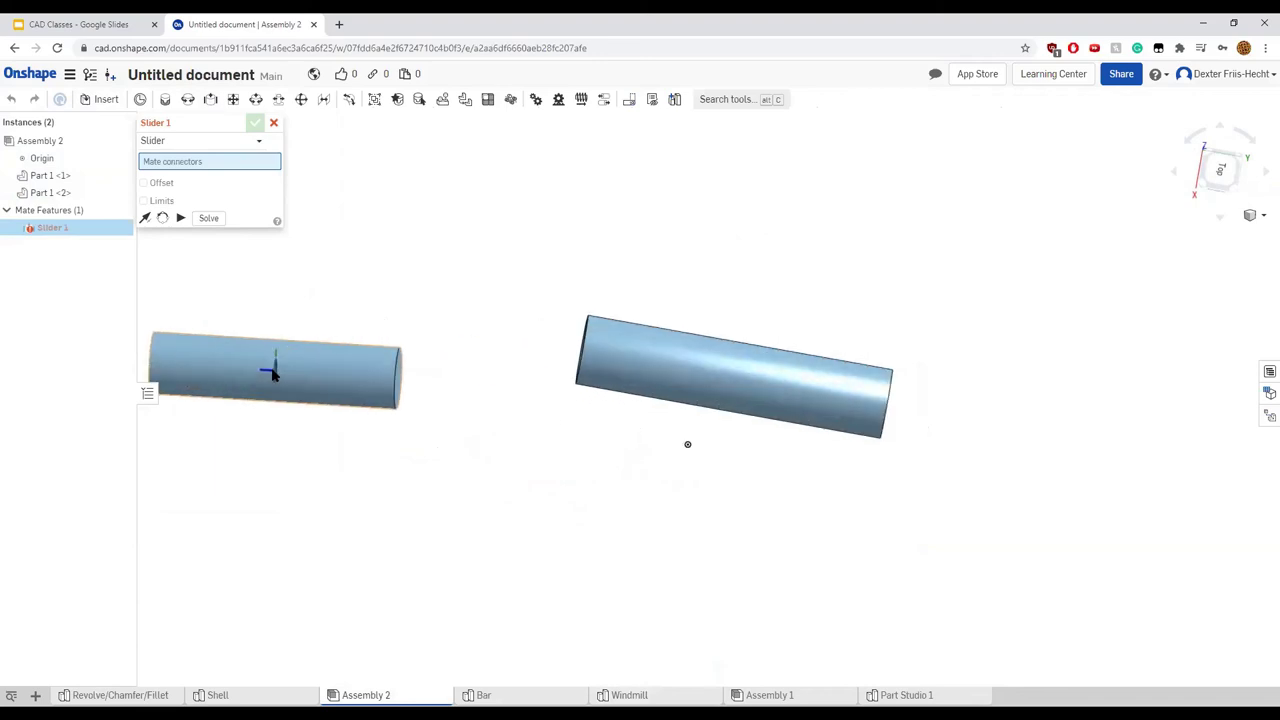
right_drag(283, 309, 277, 371)
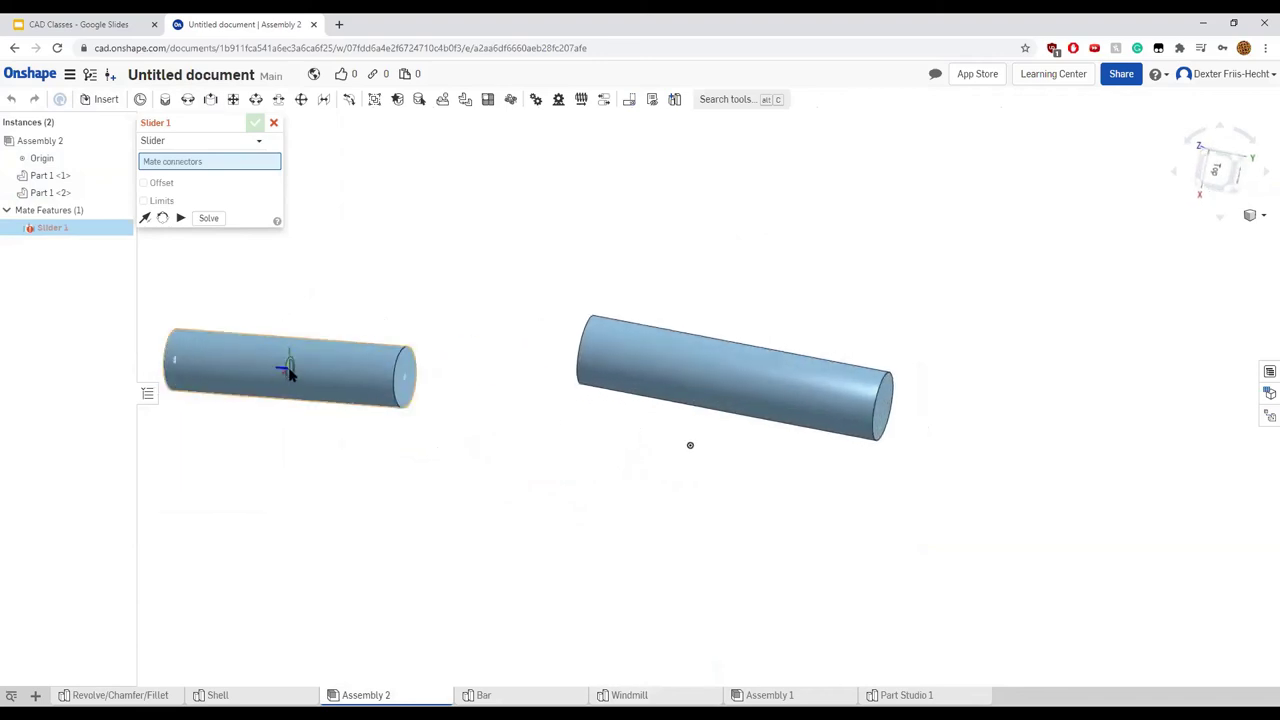
click(288, 367)
right_drag(411, 326, 543, 340)
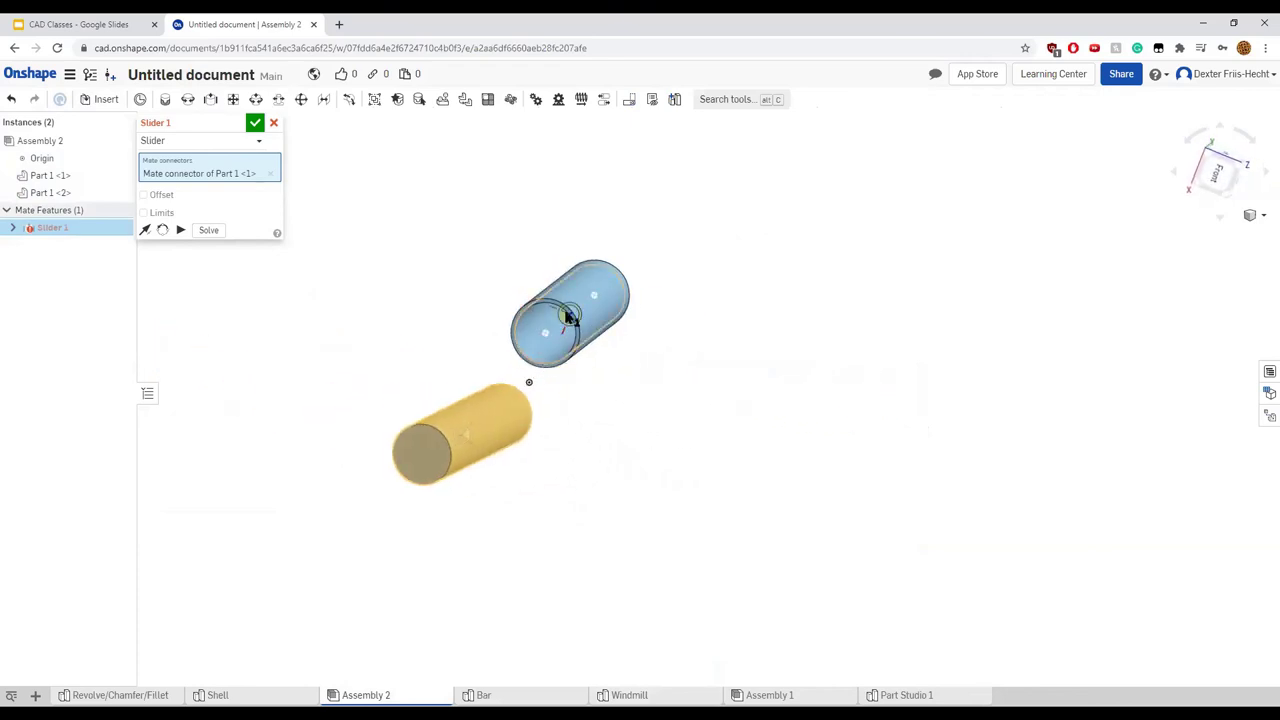
click(566, 313)
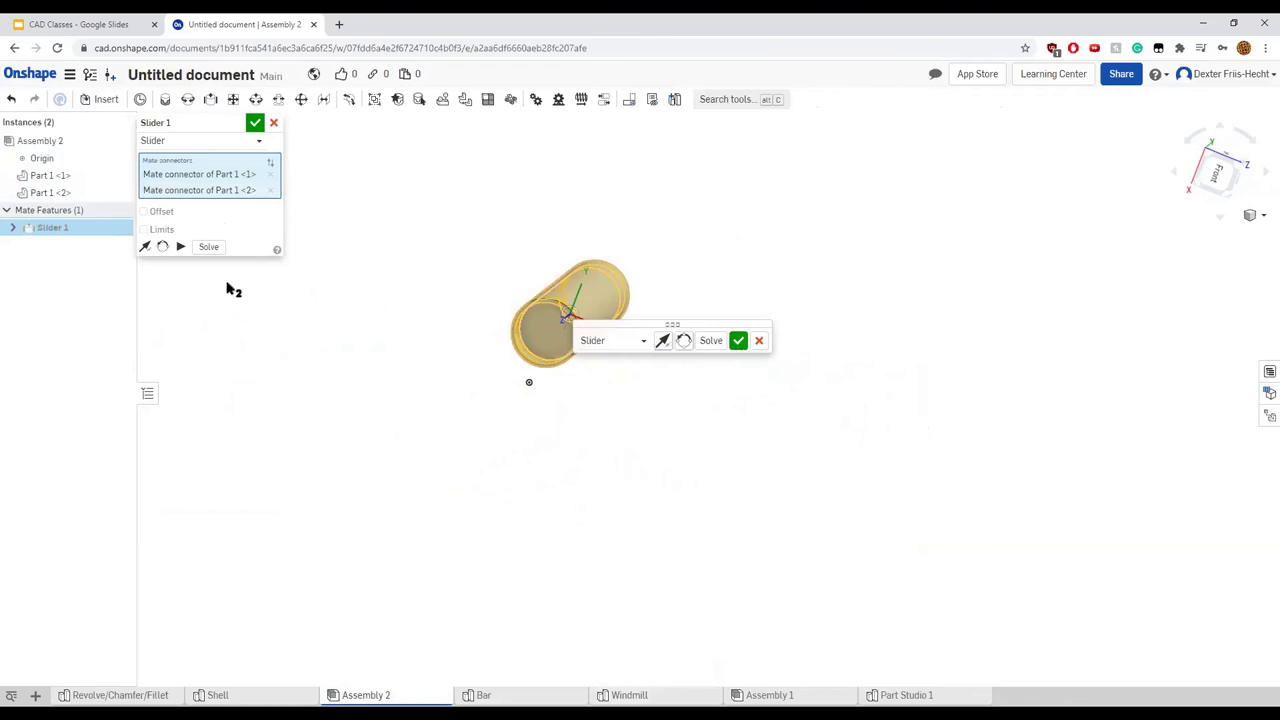
Animate the slider mate to examine how the bar slides in the tube, and move the floating mate controls clear of the parts
click(180, 247)
right_drag(457, 367, 427, 393)
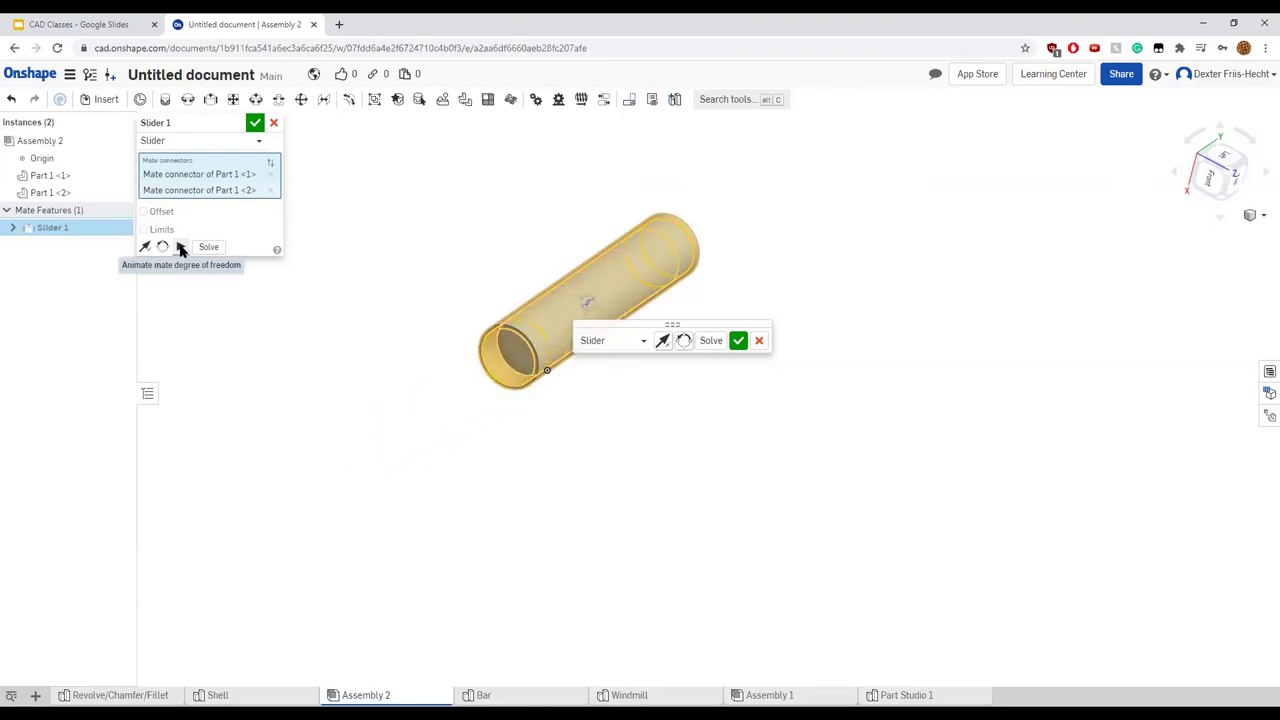
click(181, 248)
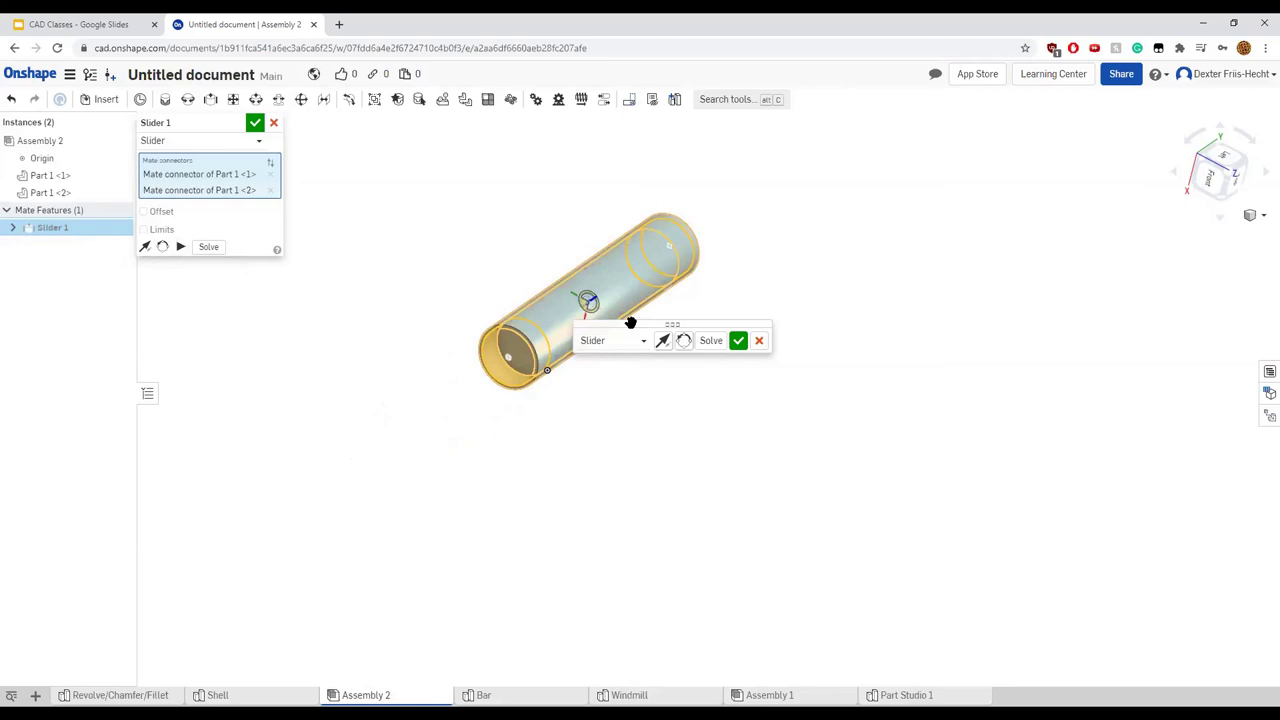
drag(676, 325, 846, 294)
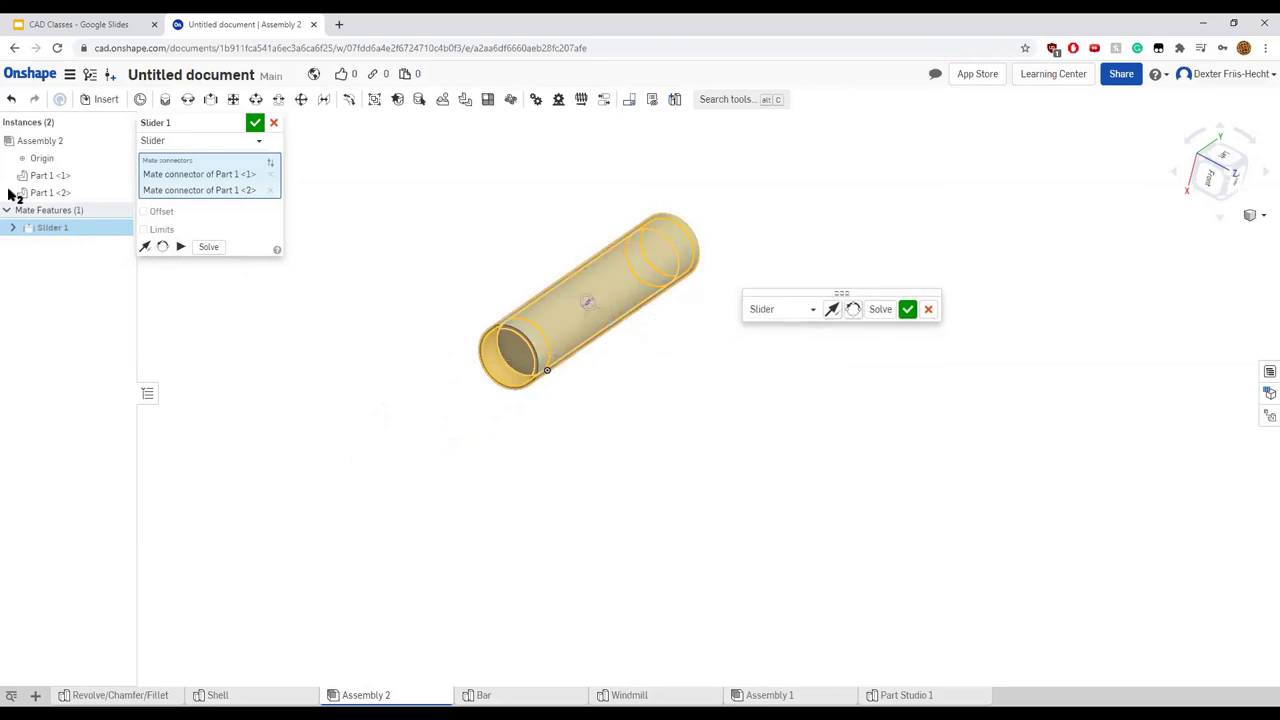
Try offsetting the slider mate by 2 in along X, and turn the offset back off
click(146, 212)
click(257, 231)
text(2)
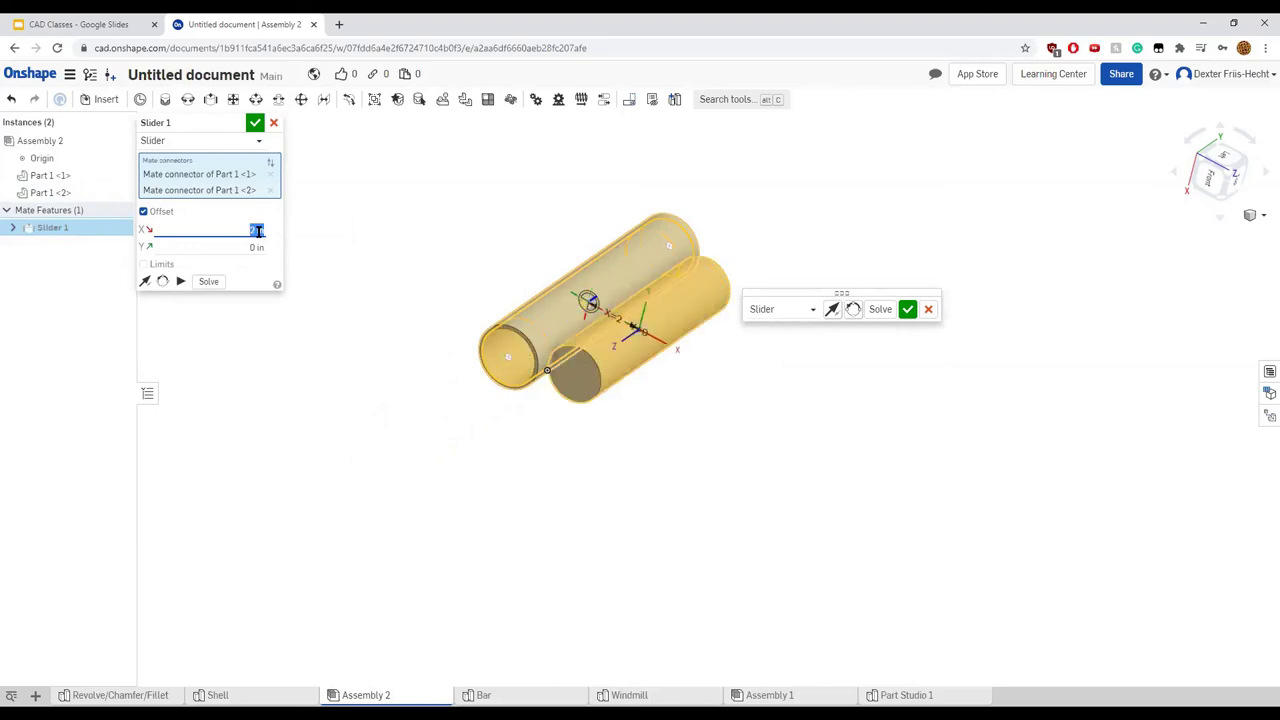
double_click(257, 231)
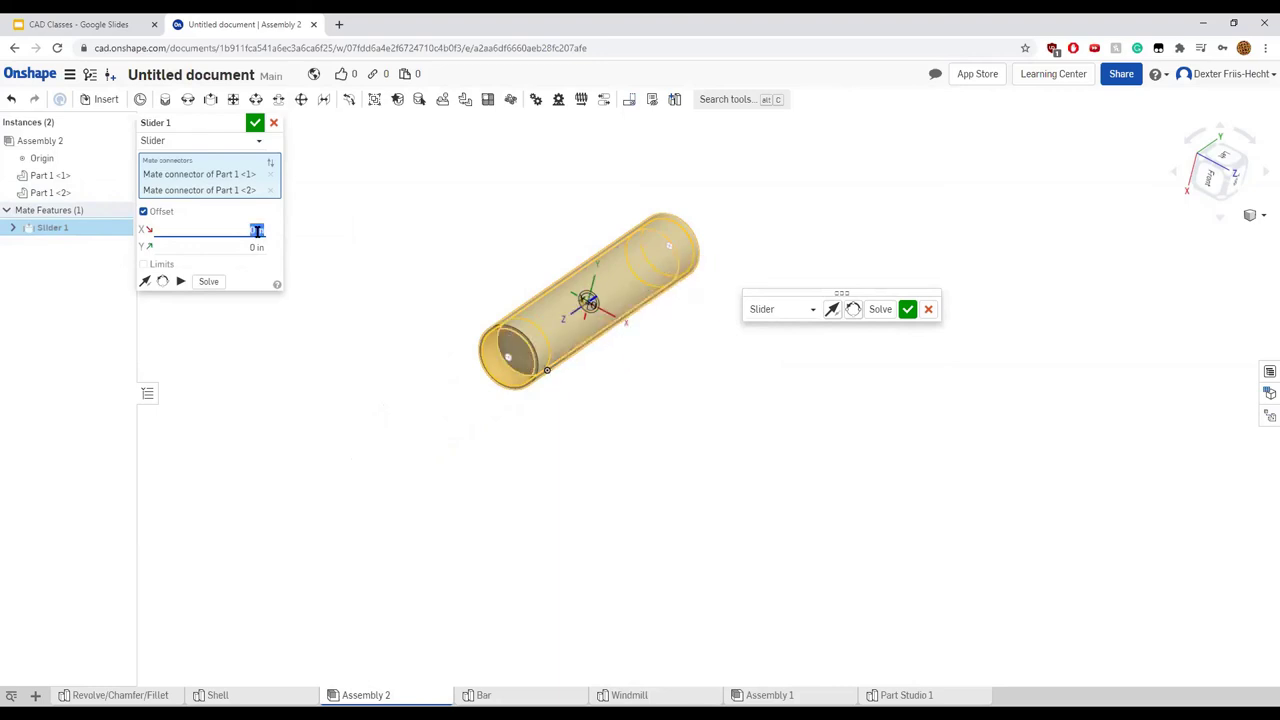
text(2)
key(Return)
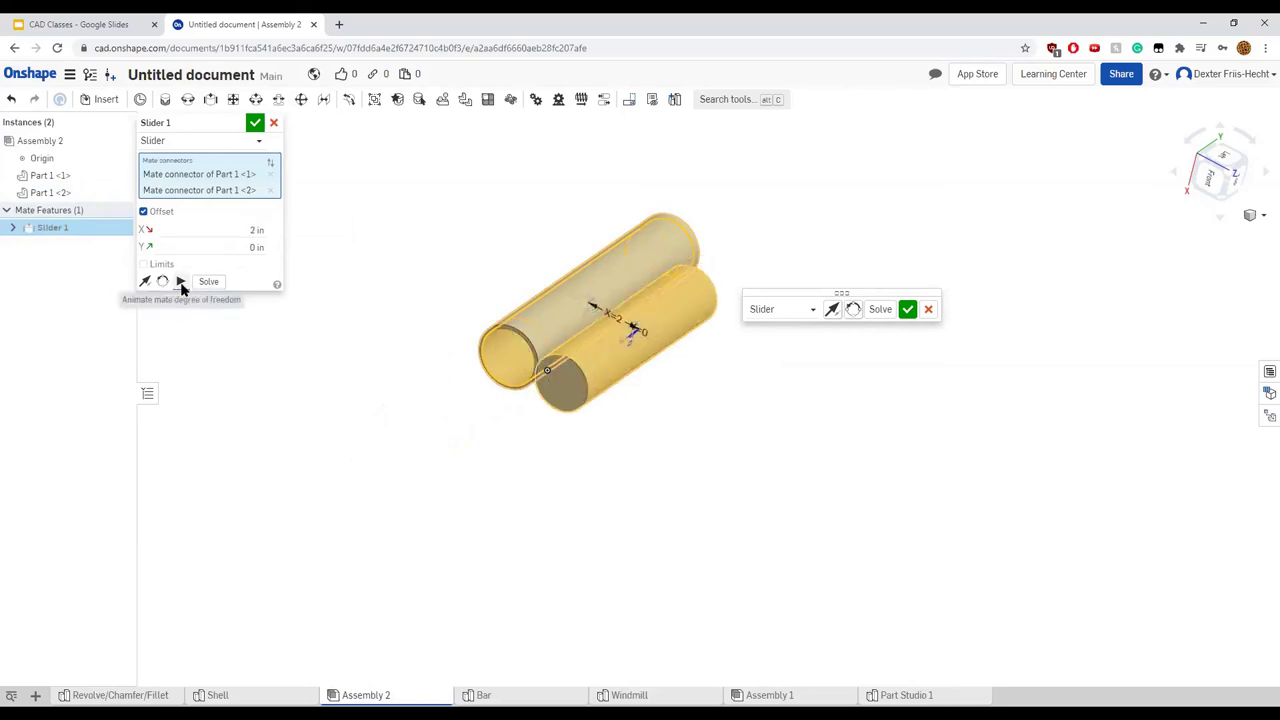
click(255, 229)
click(143, 211)
Enable limits on the slider mate with a maximum Z distance of 2 in and animate its motion
click(143, 229)
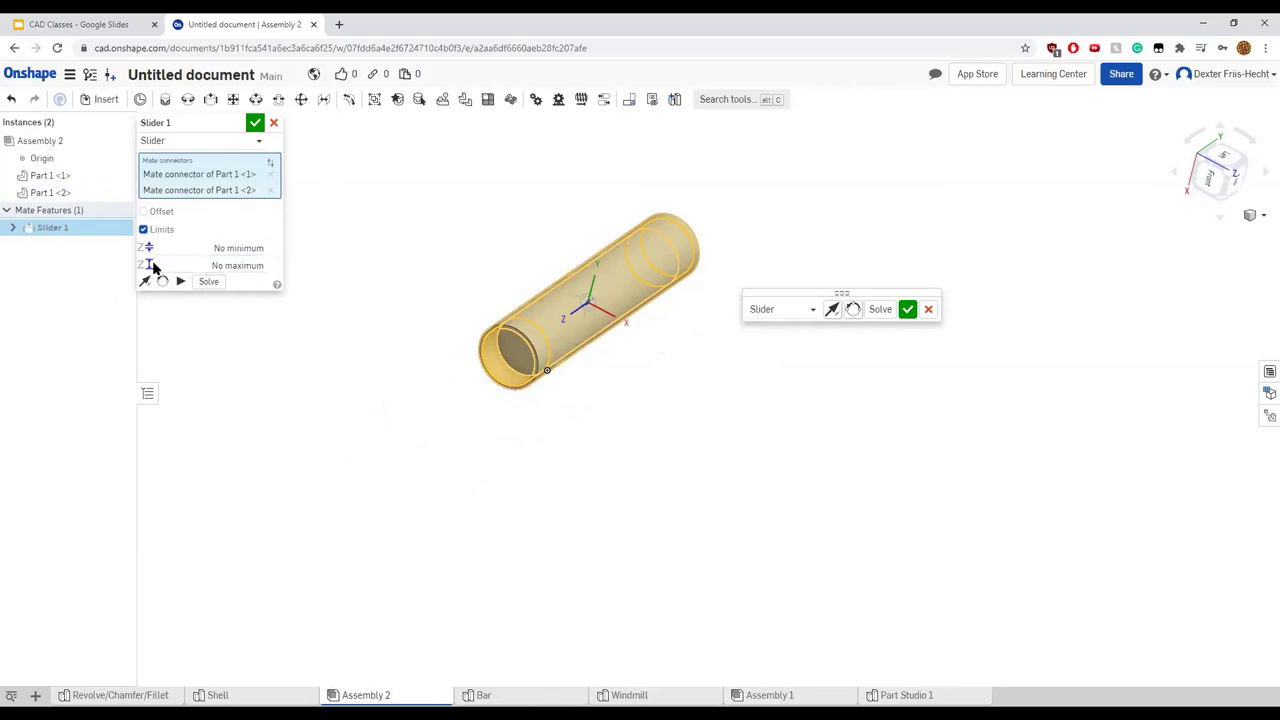
click(230, 262)
text(2)
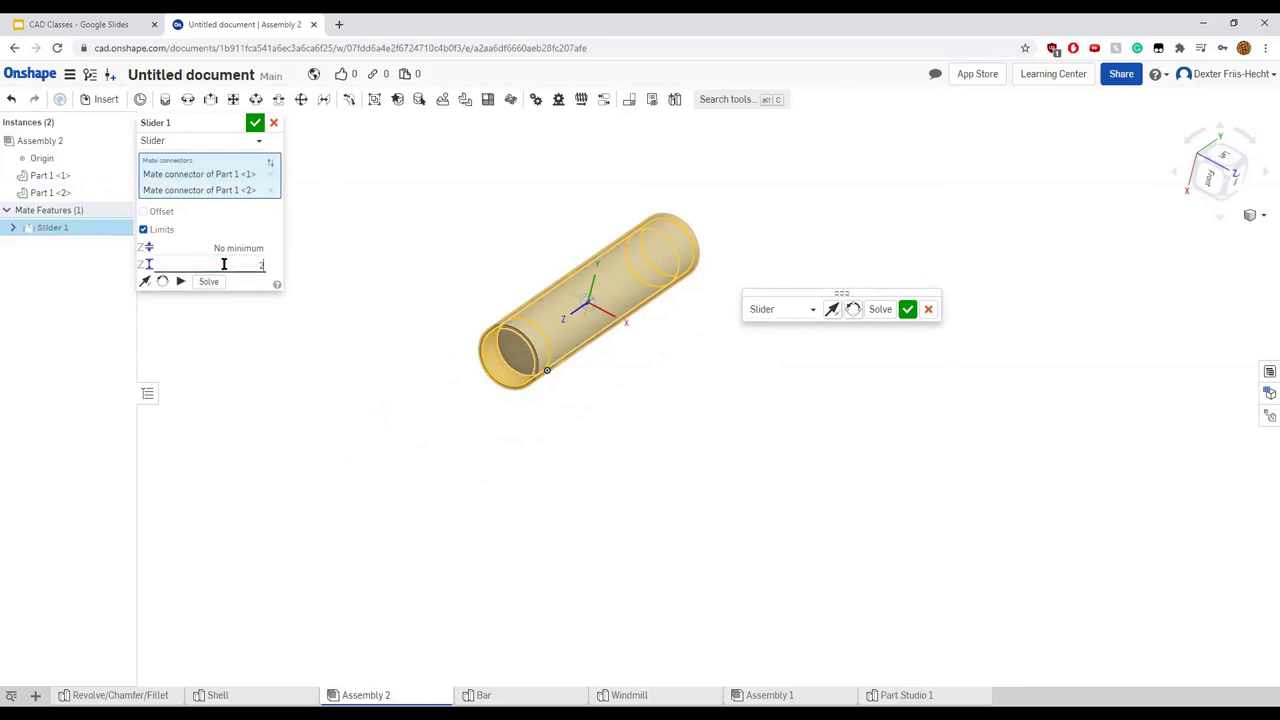
click(178, 282)
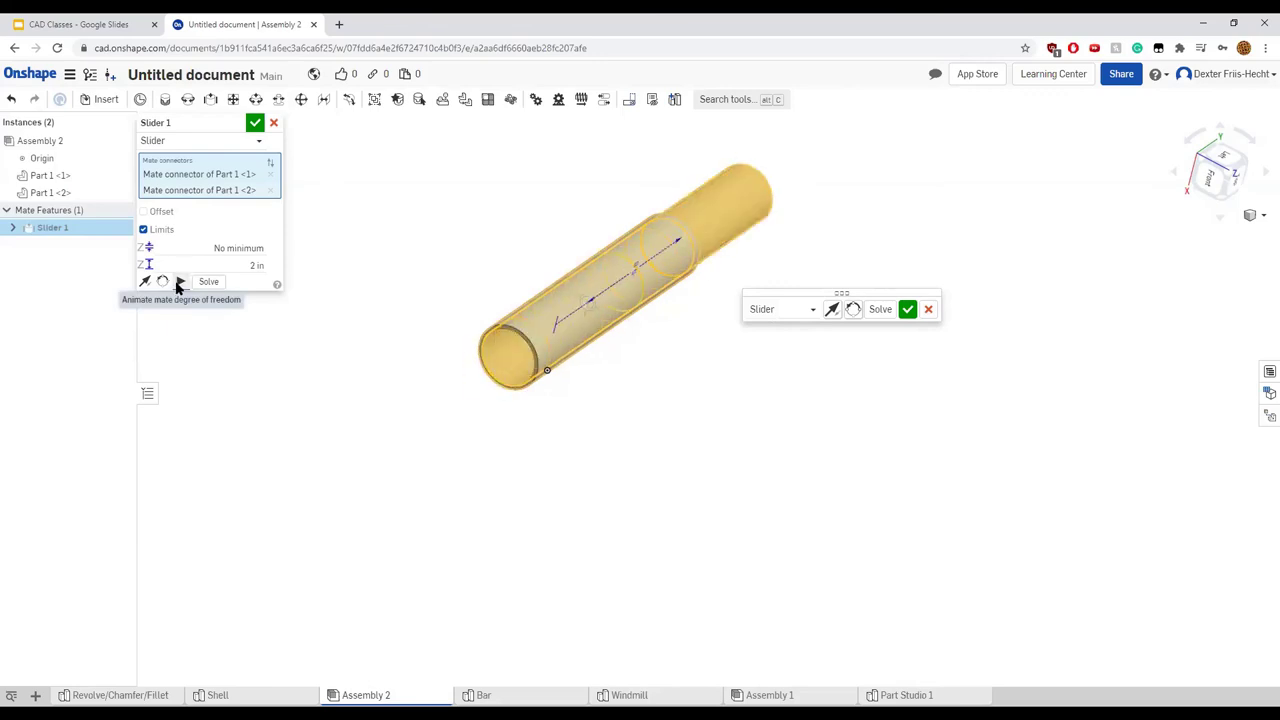
Set the slider mate's minimum Z limit to 0 in and accept the mate without adding a second one
click(238, 248)
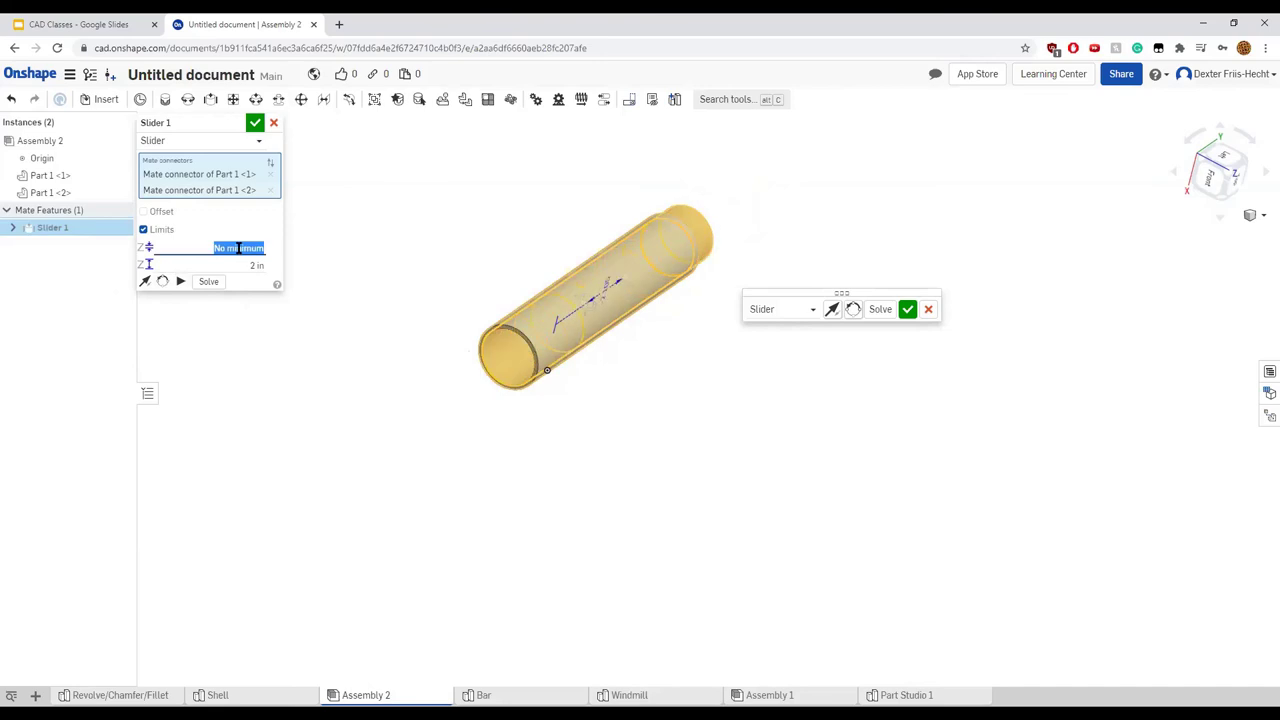
key(BackSpace)
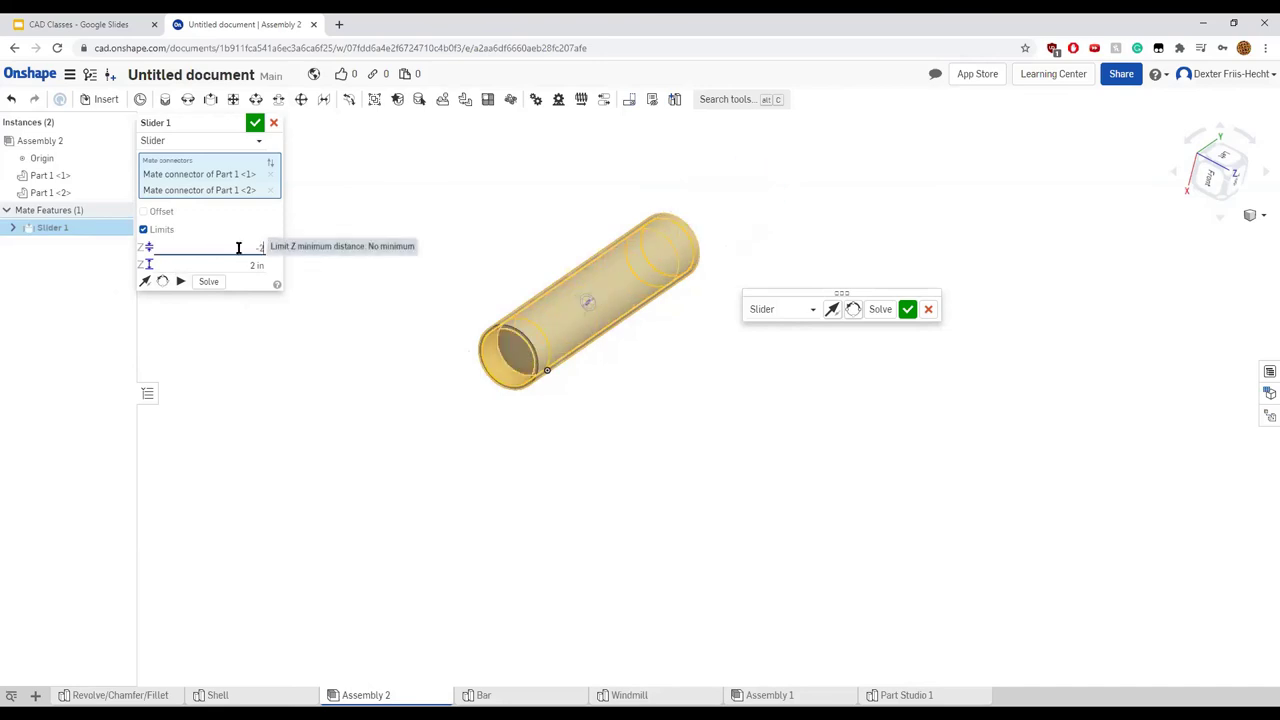
text(-2)
key(Return)
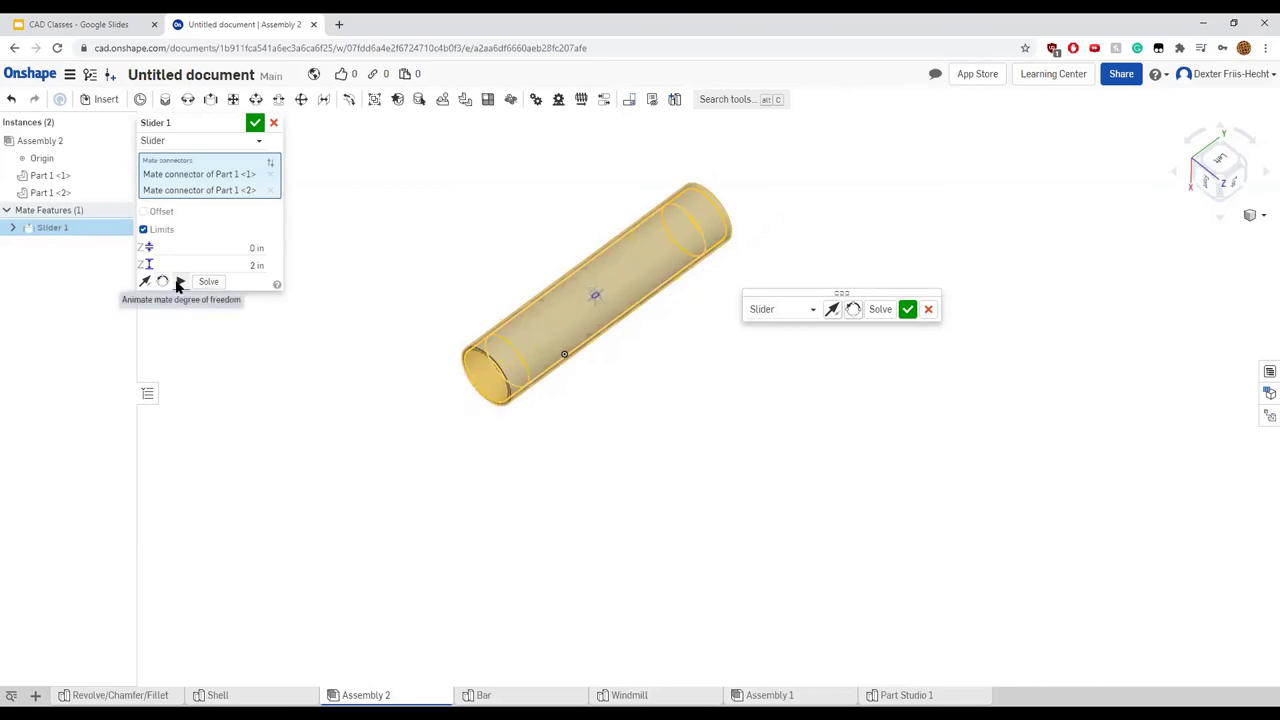
click(907, 311)
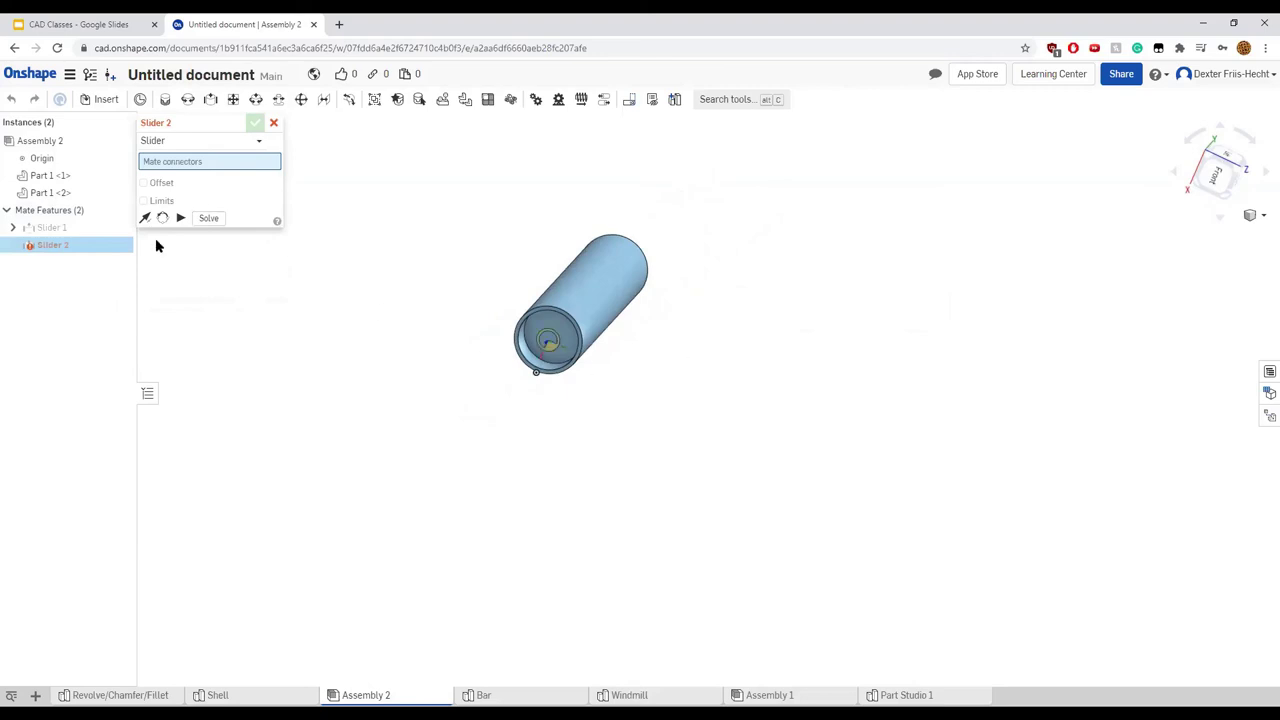
click(272, 122)
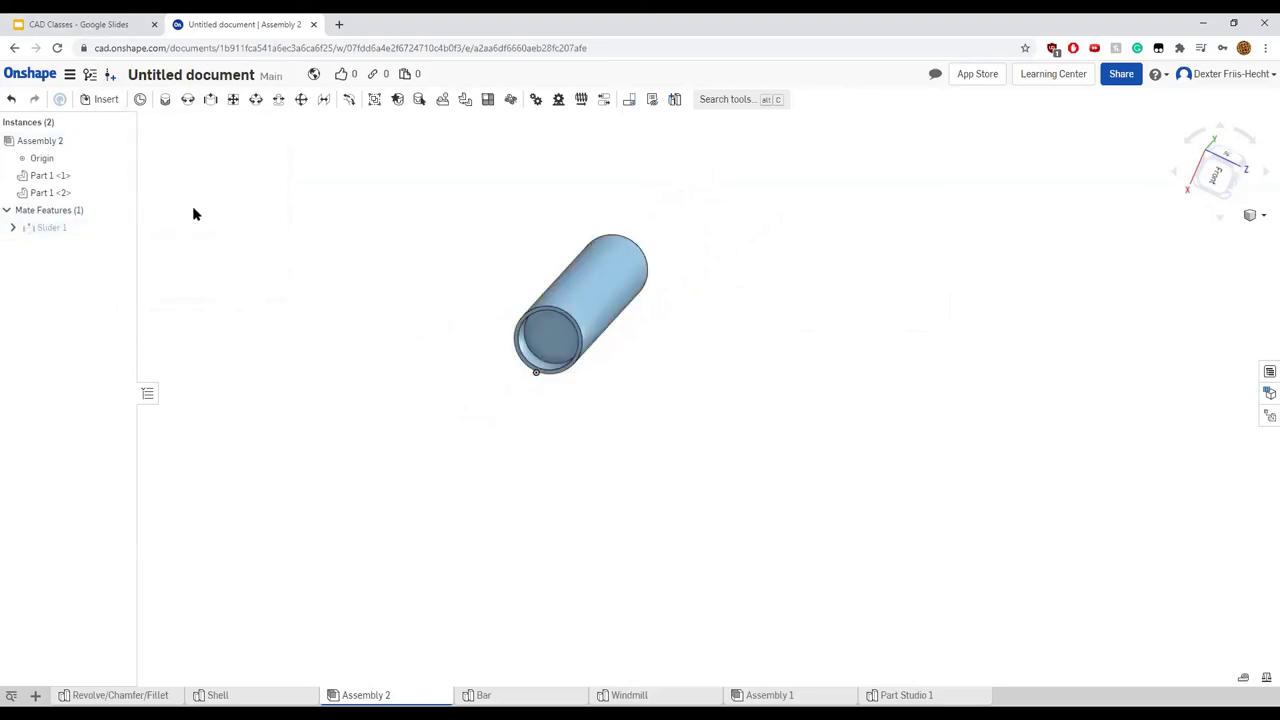
Switch to the CAD Classes presentation in Google Slides and read the Mates #2 slide
click(96, 20)
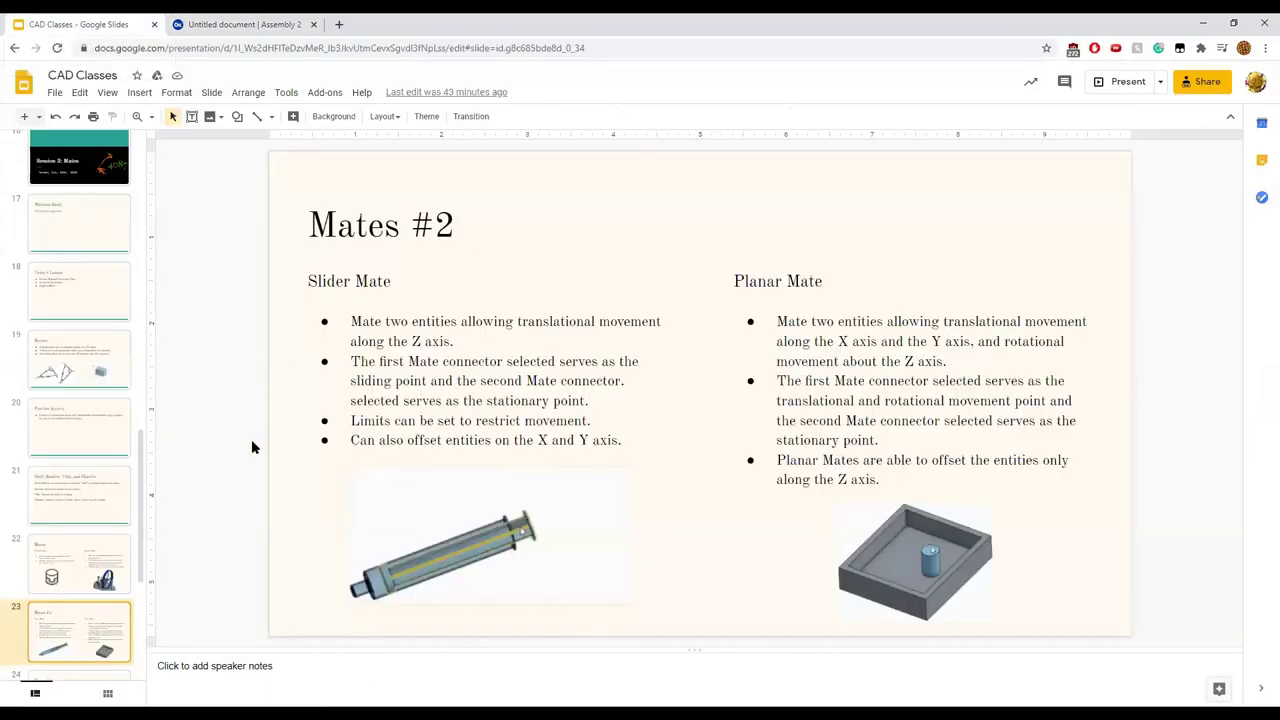
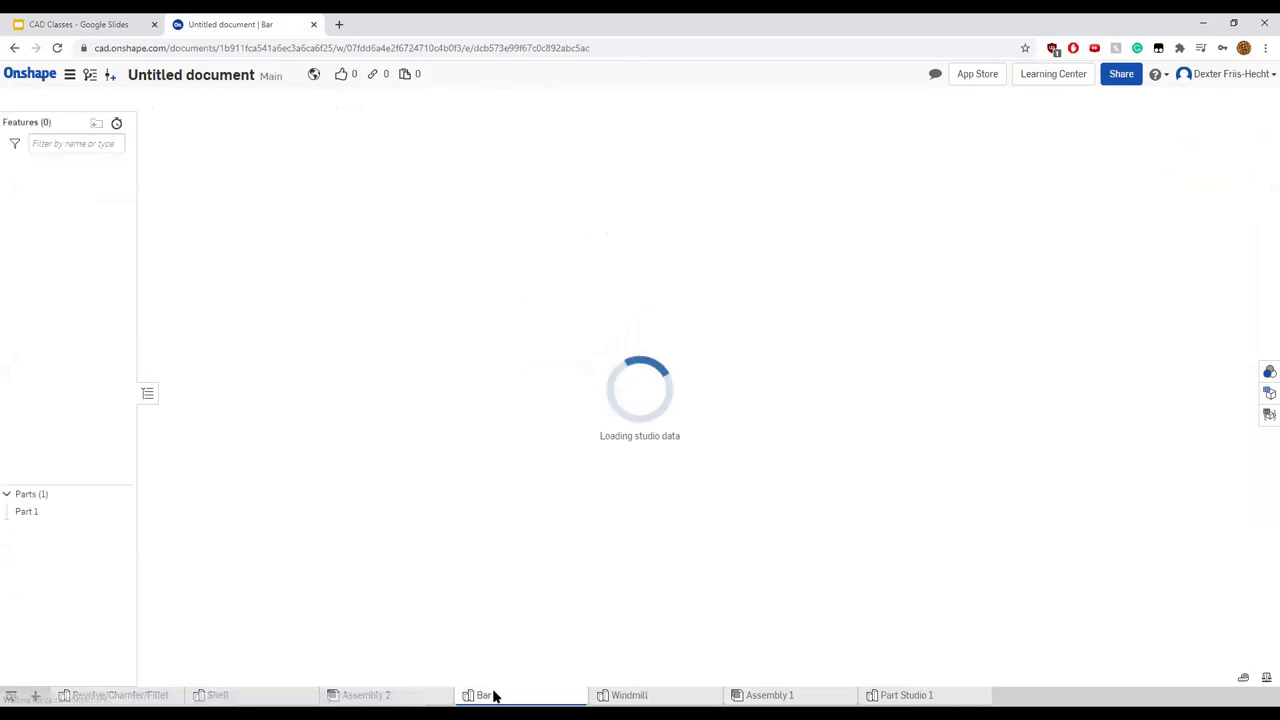
Examine the Bar and Windmill part studios to see which part each one supplies, and return to Assembly 2
click(650, 695)
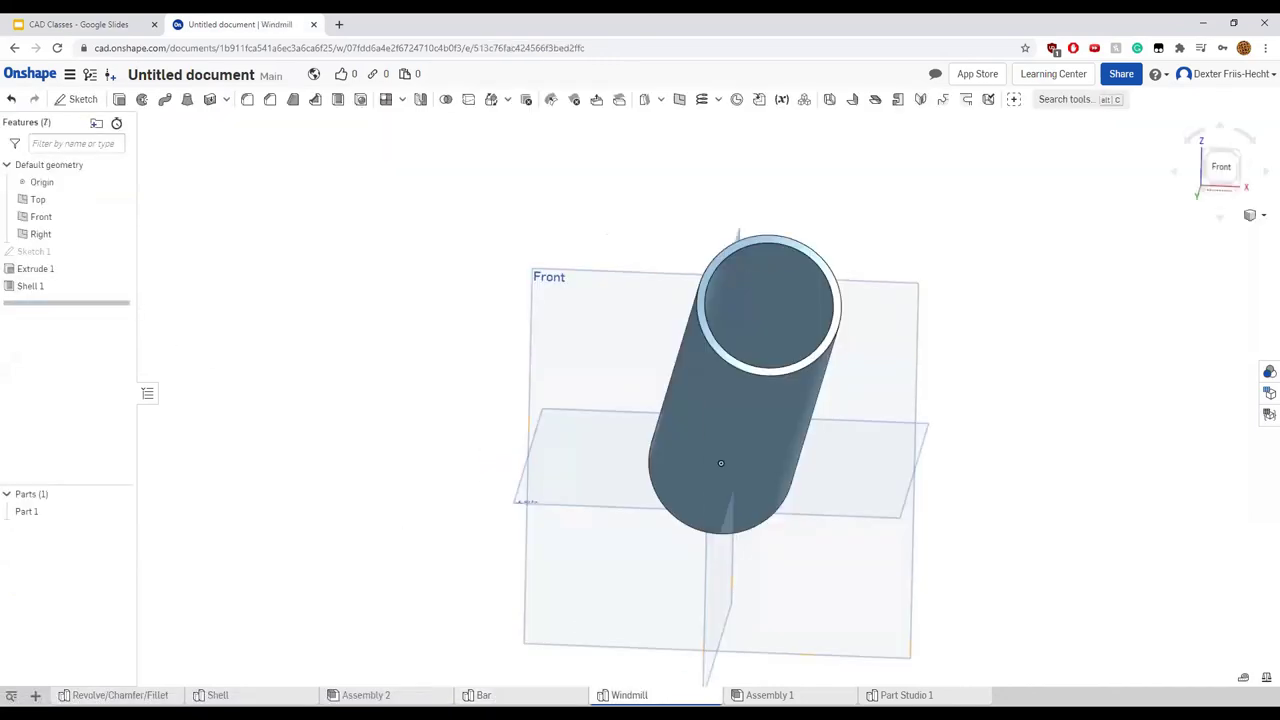
click(742, 694)
click(516, 696)
click(394, 694)
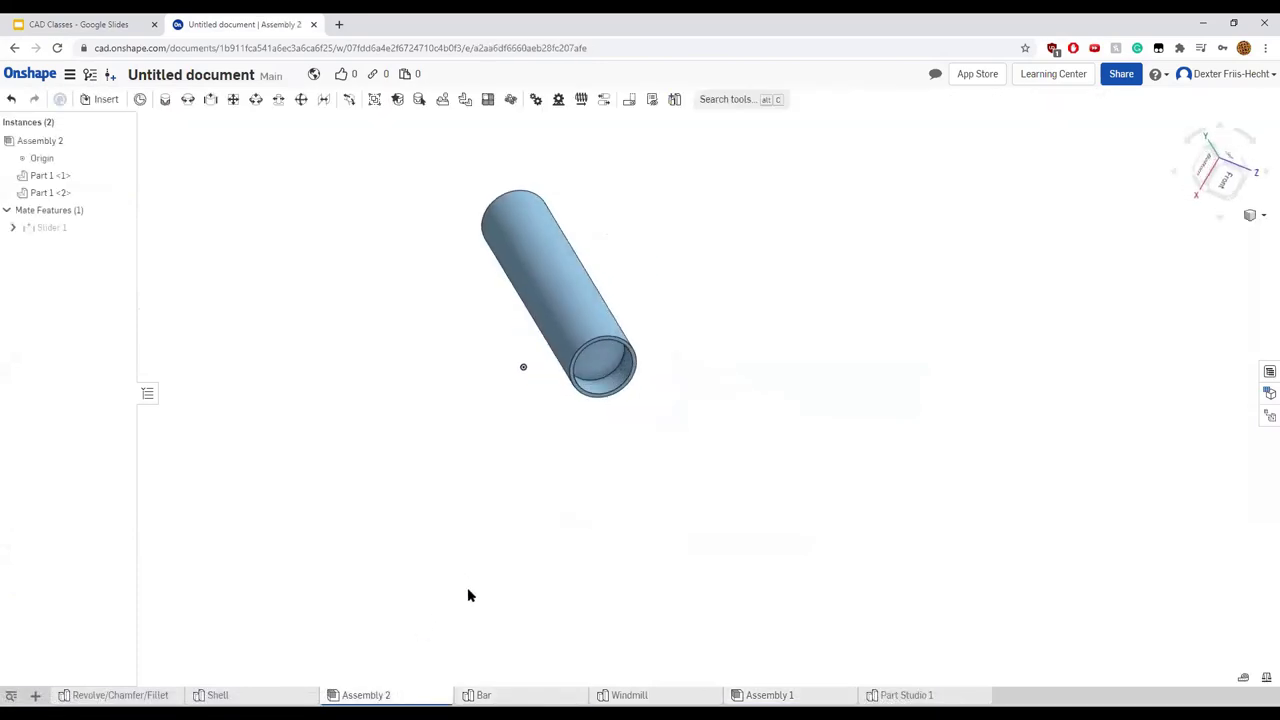
right_click(603, 362)
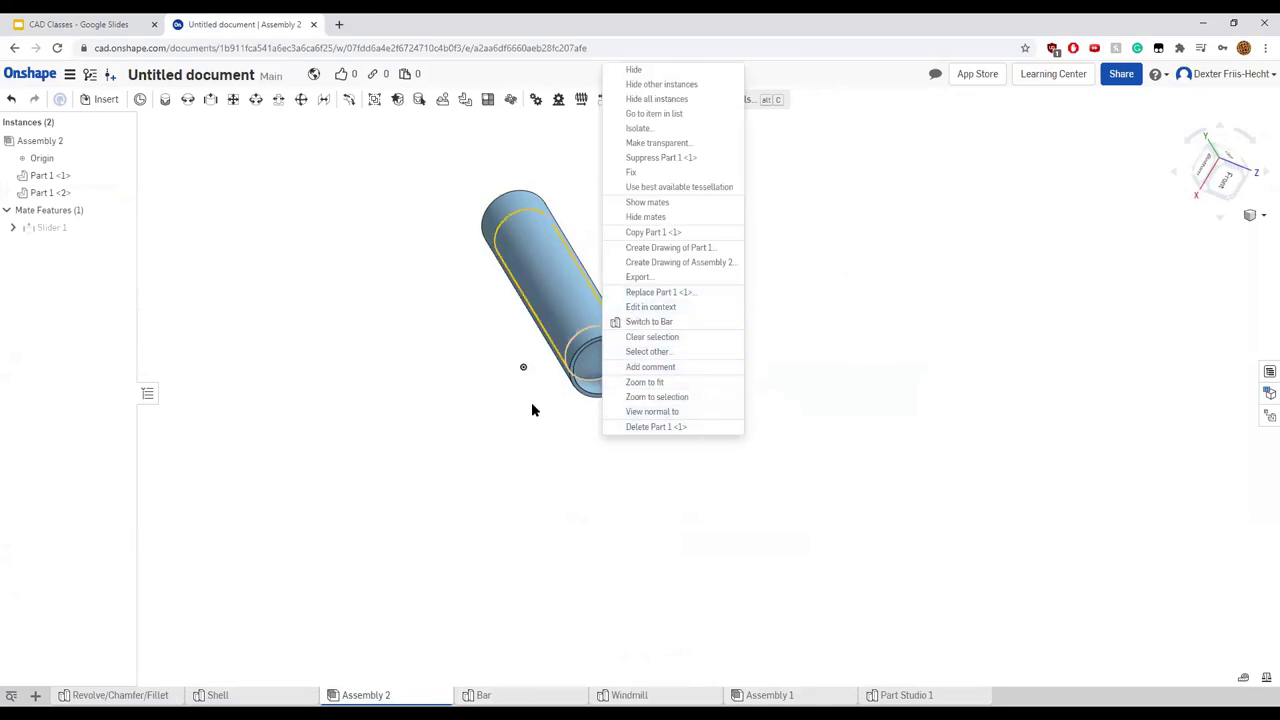
click(617, 360)
right_click(604, 362)
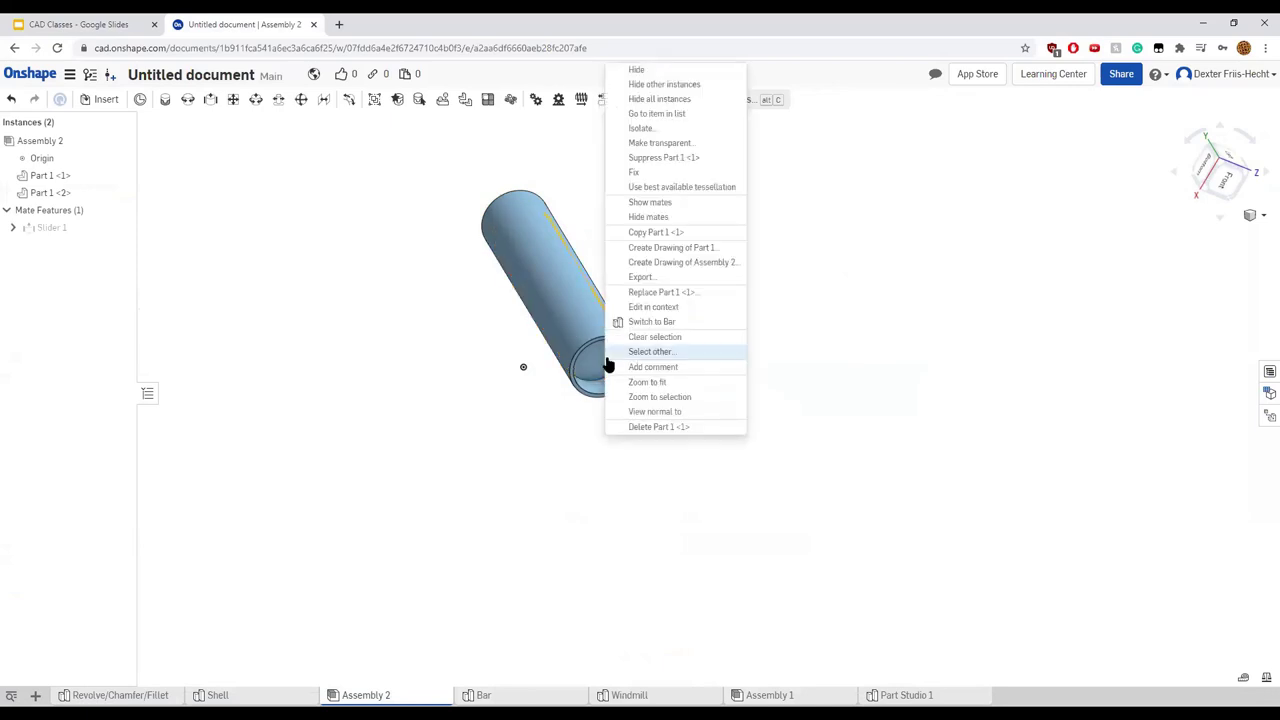
click(691, 322)
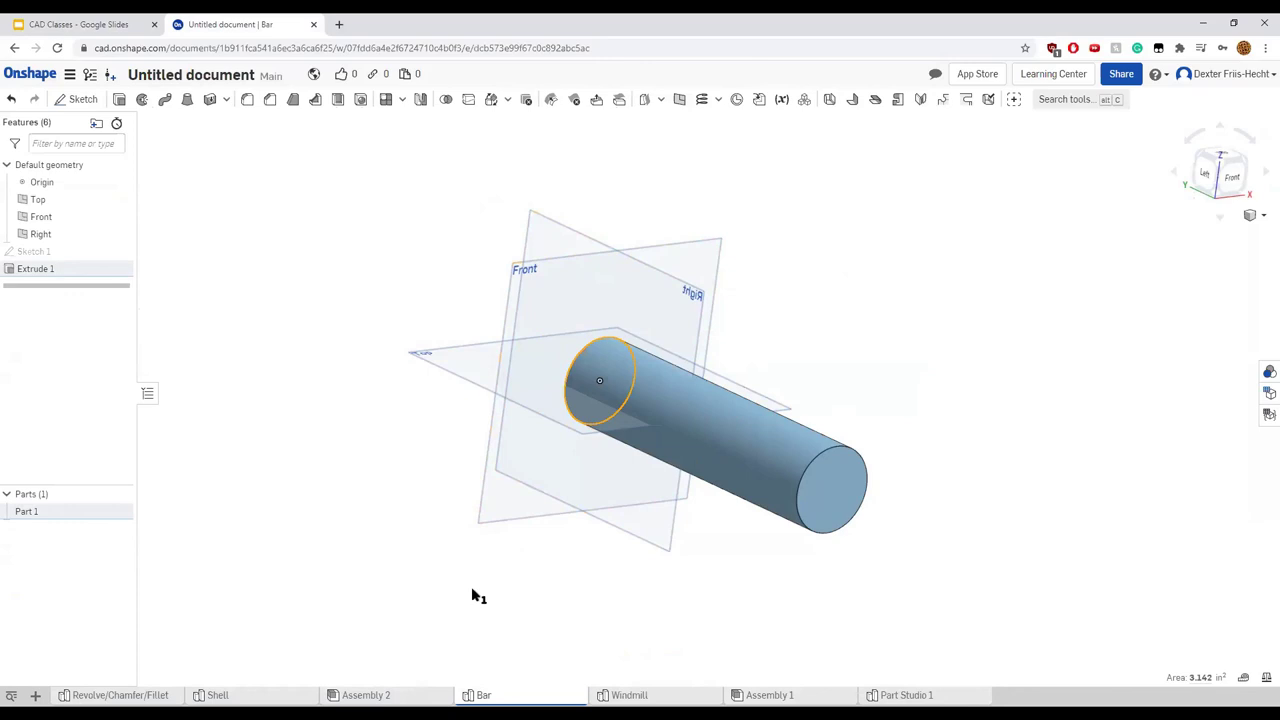
click(640, 694)
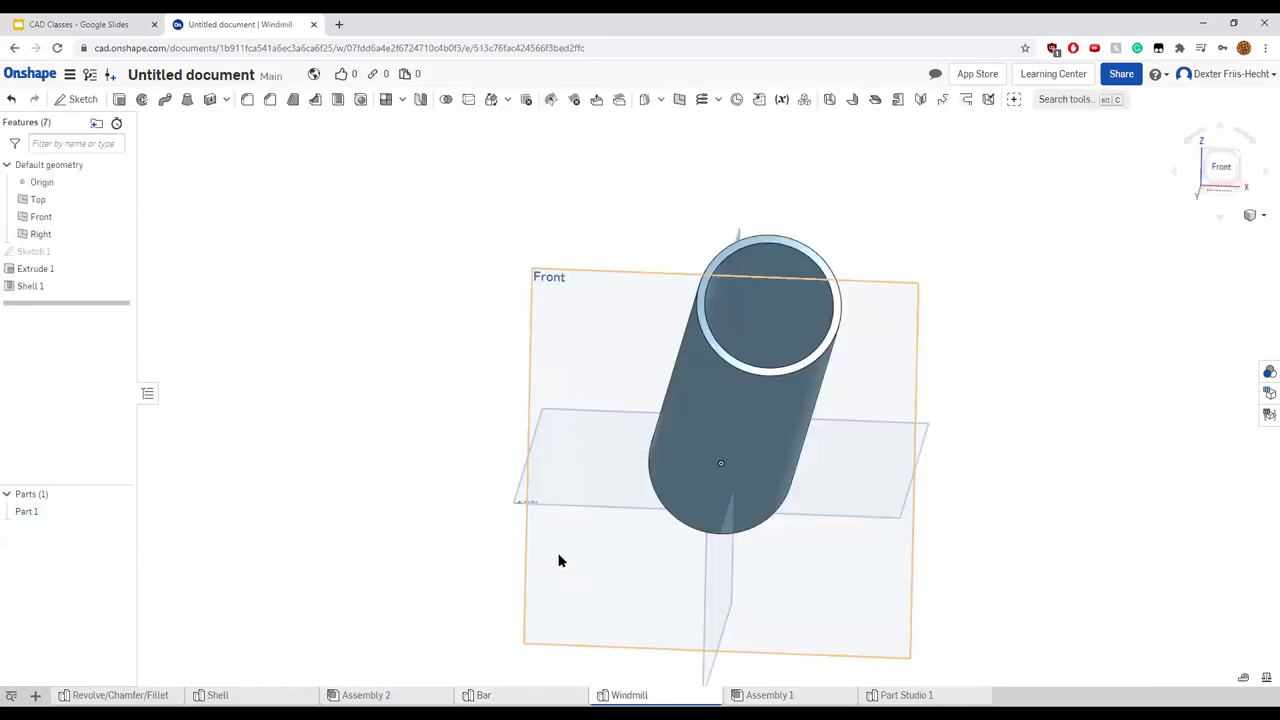
click(398, 694)
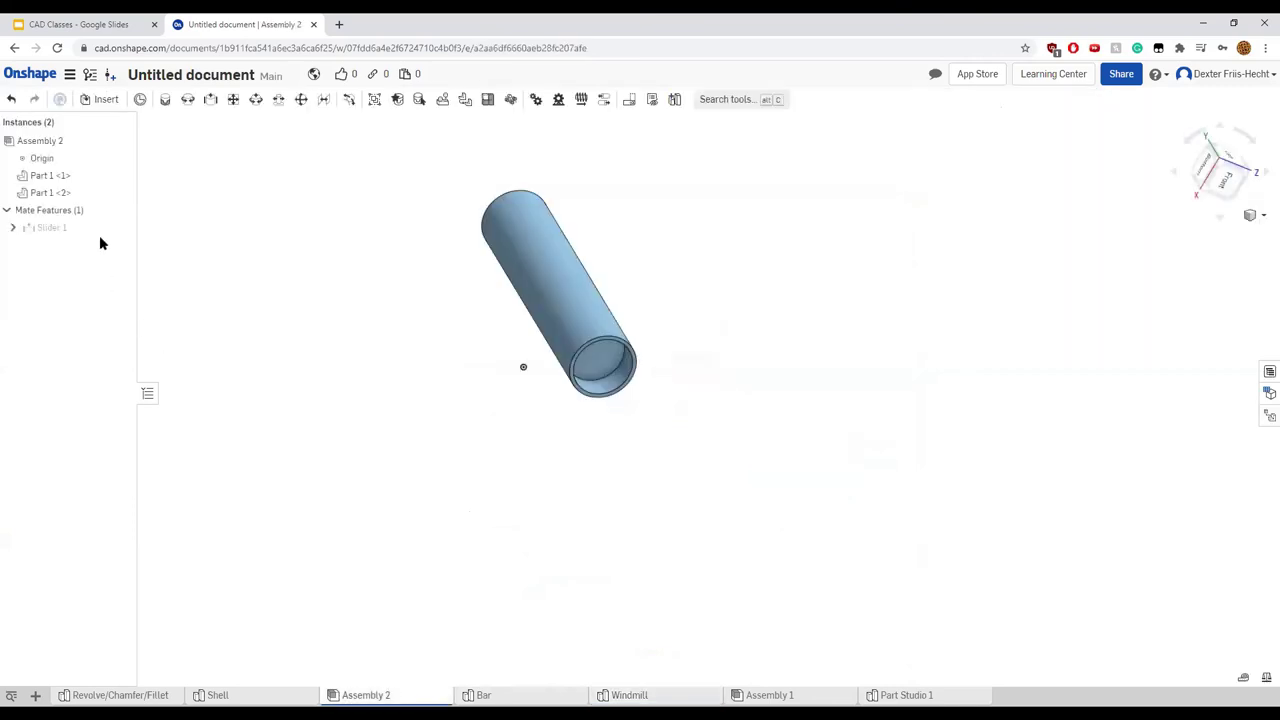
Delete the slider mate and the hollow tube instance Part 1 <2> from Assembly 2
right_click(56, 228)
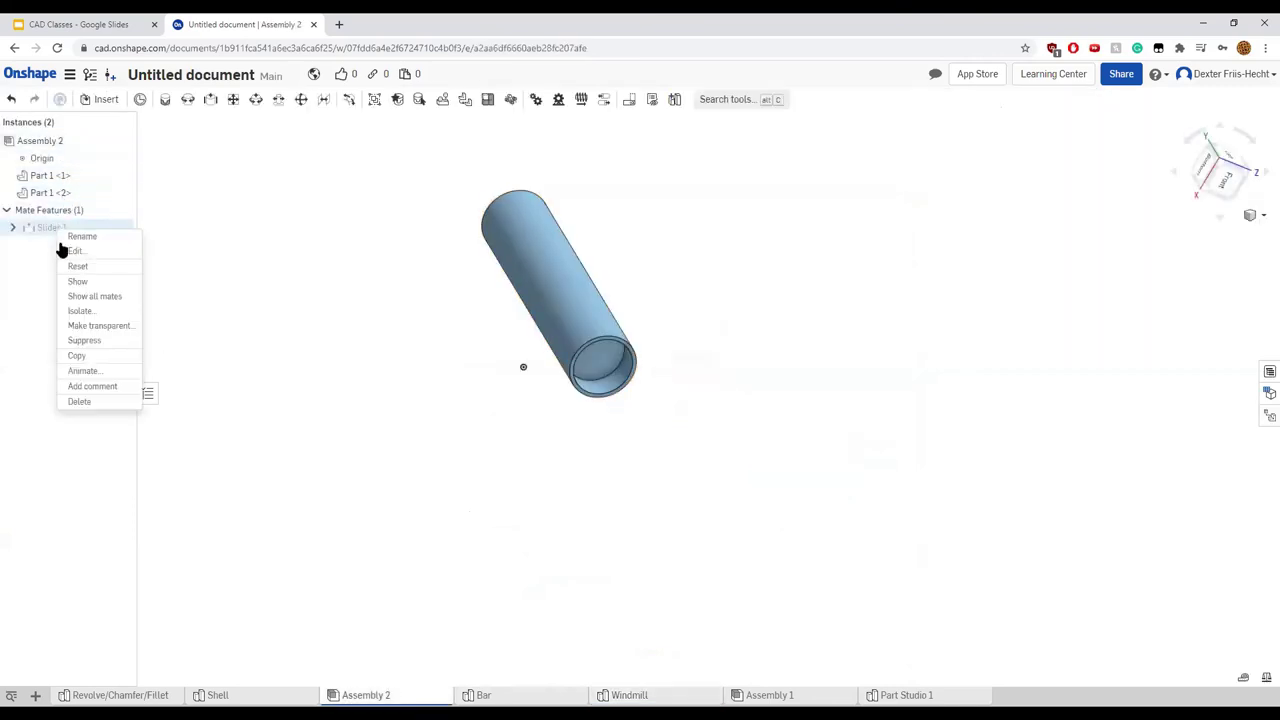
click(86, 403)
click(55, 195)
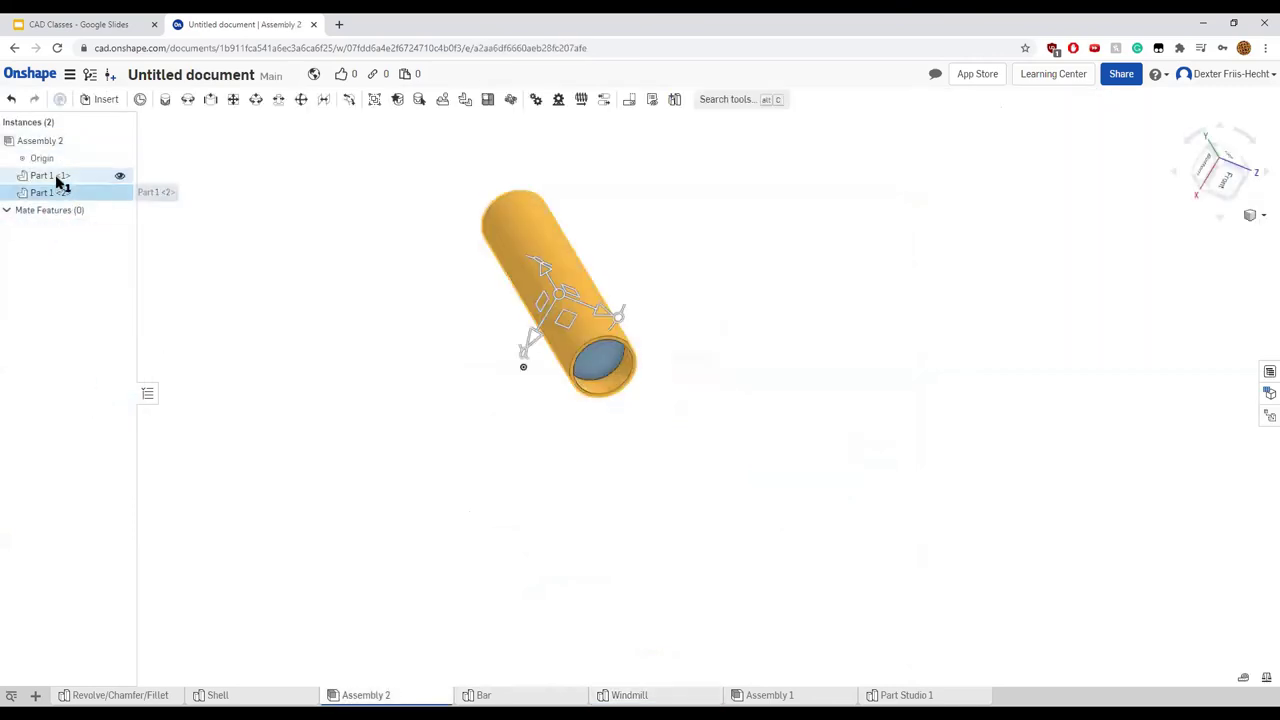
right_click(58, 196)
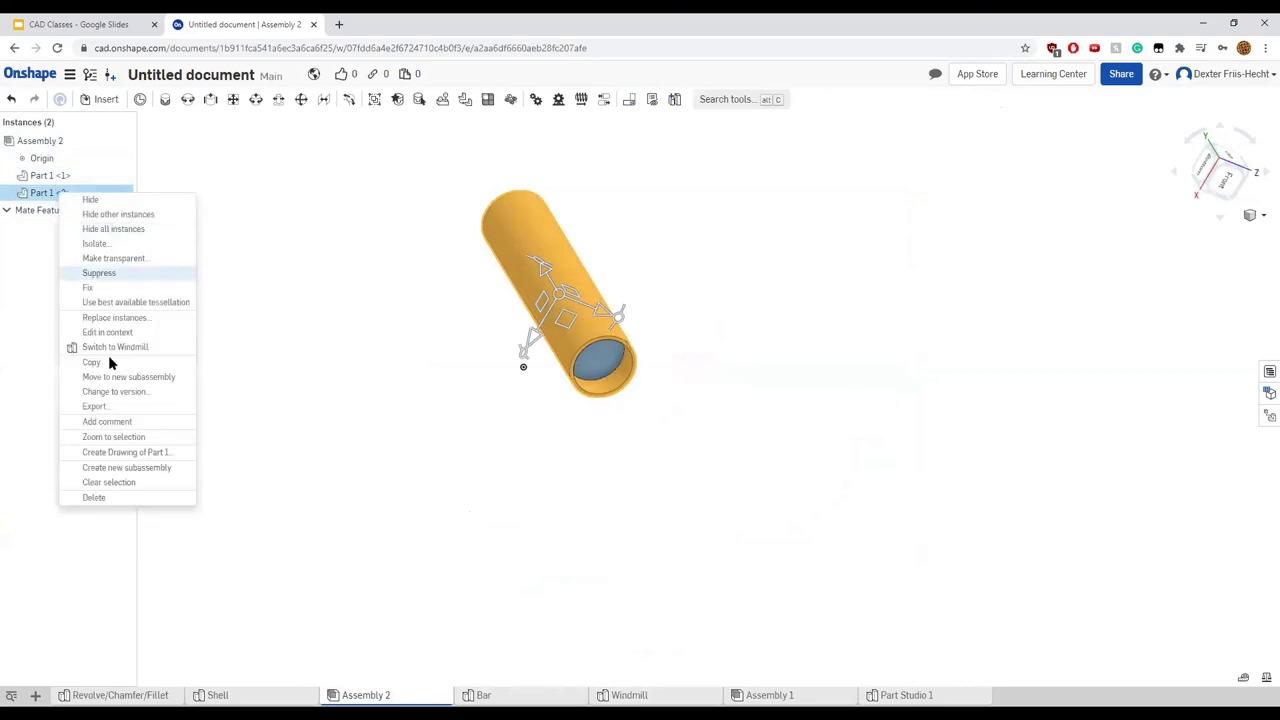
click(94, 497)
Clear the Windmill part studio by undoing its shell, extrude and sketch until only the default geometry remains
click(632, 695)
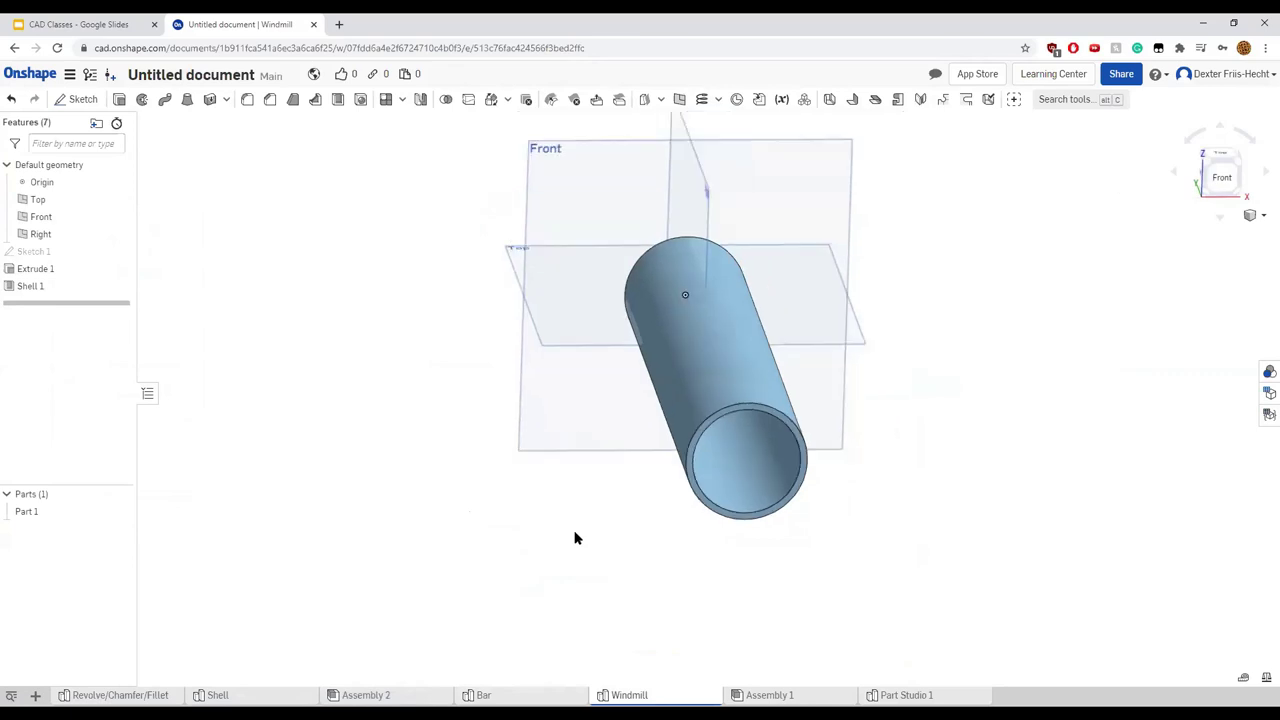
key(ctrl+z)
key(ctrl+z)
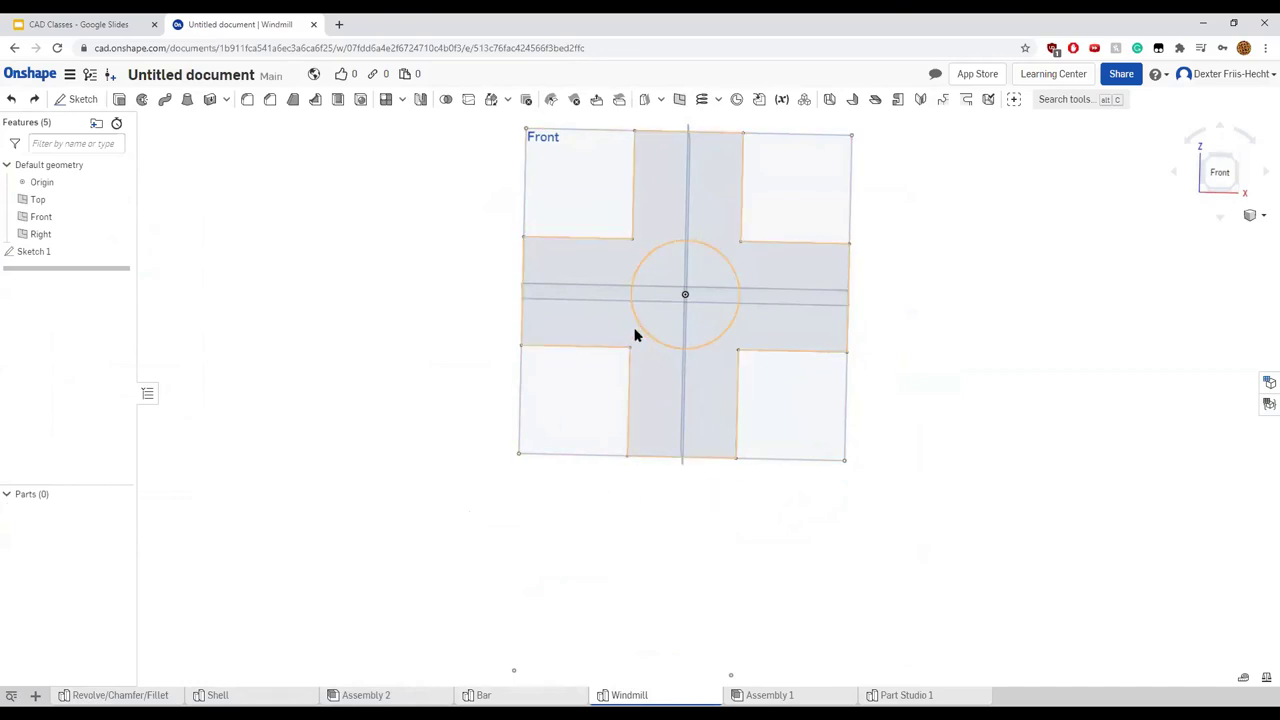
right_click(54, 251)
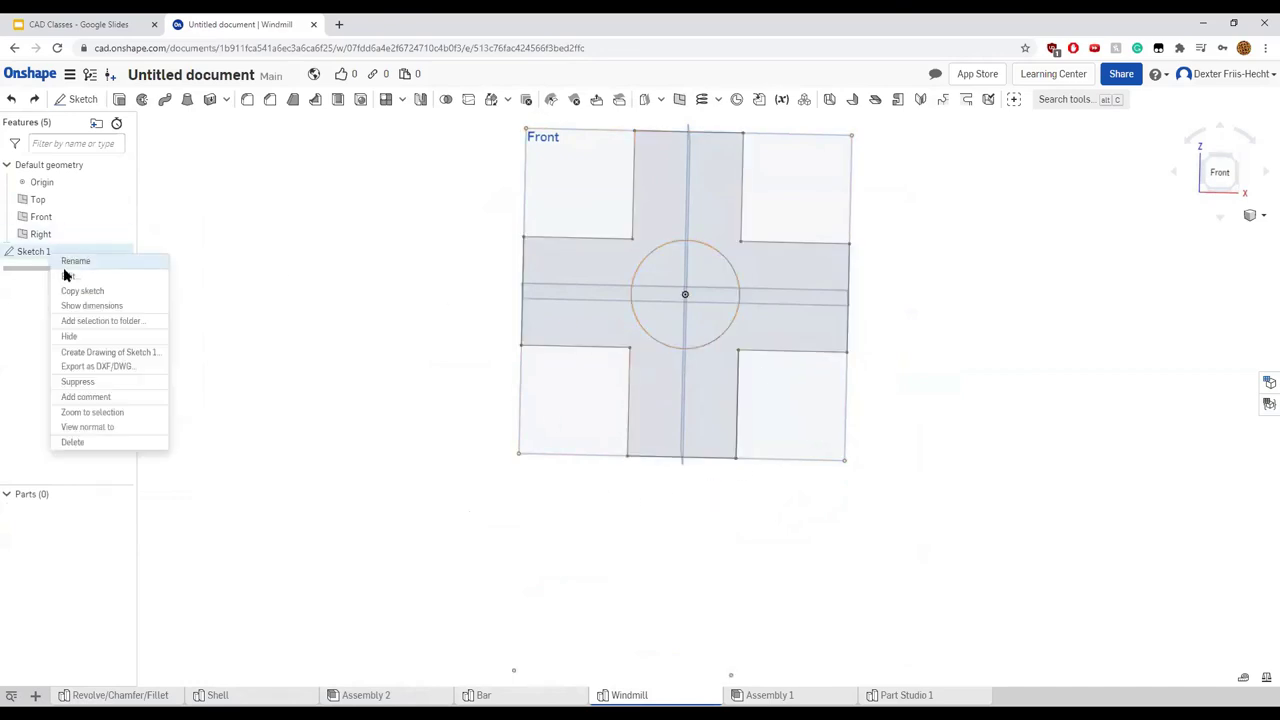
click(319, 314)
key(ctrl+y)
key(ctrl+z)
key(ctrl+z)
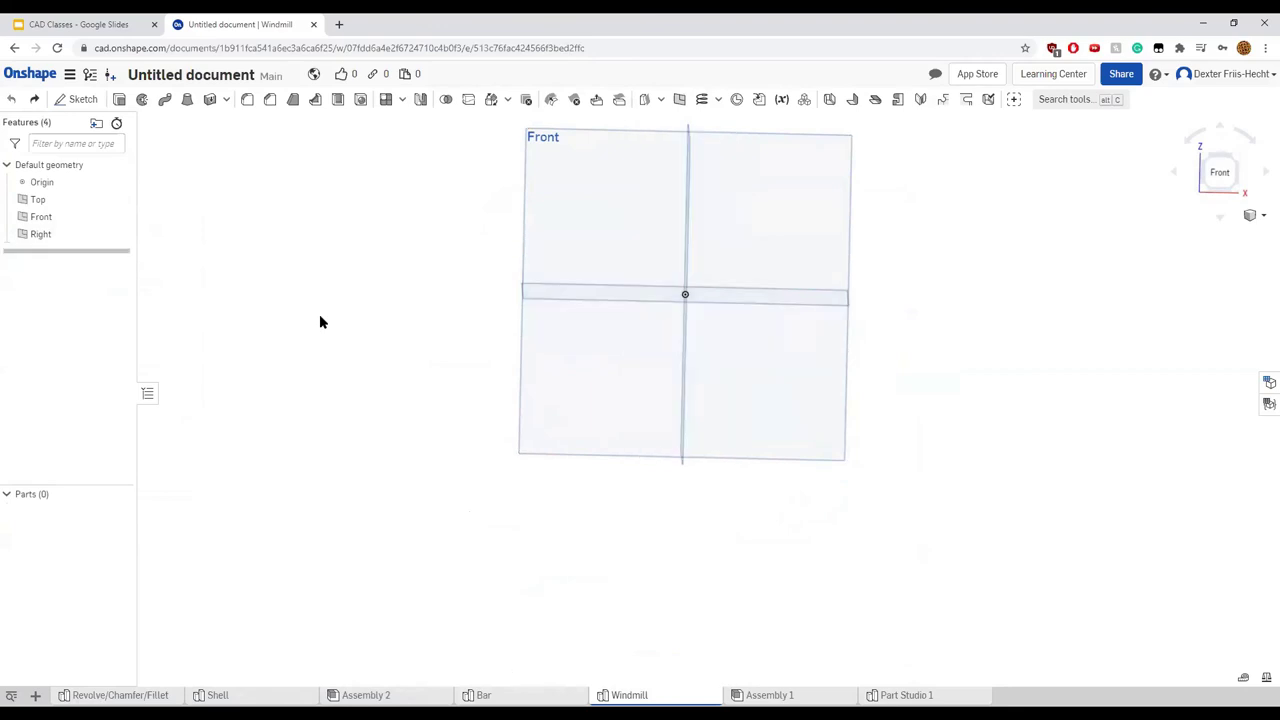
Start a sketch on the Front plane and draw a center-point rectangle about 4.81 by 3.97 in around the origin
click(88, 100)
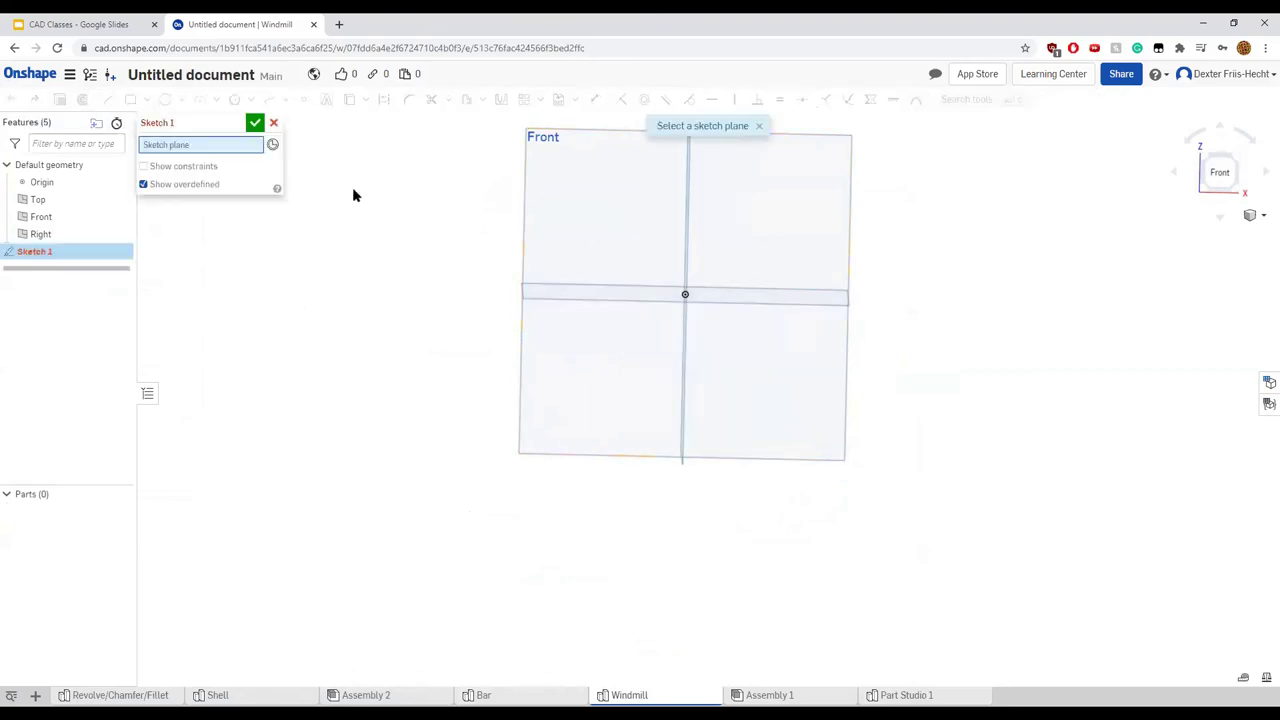
click(730, 197)
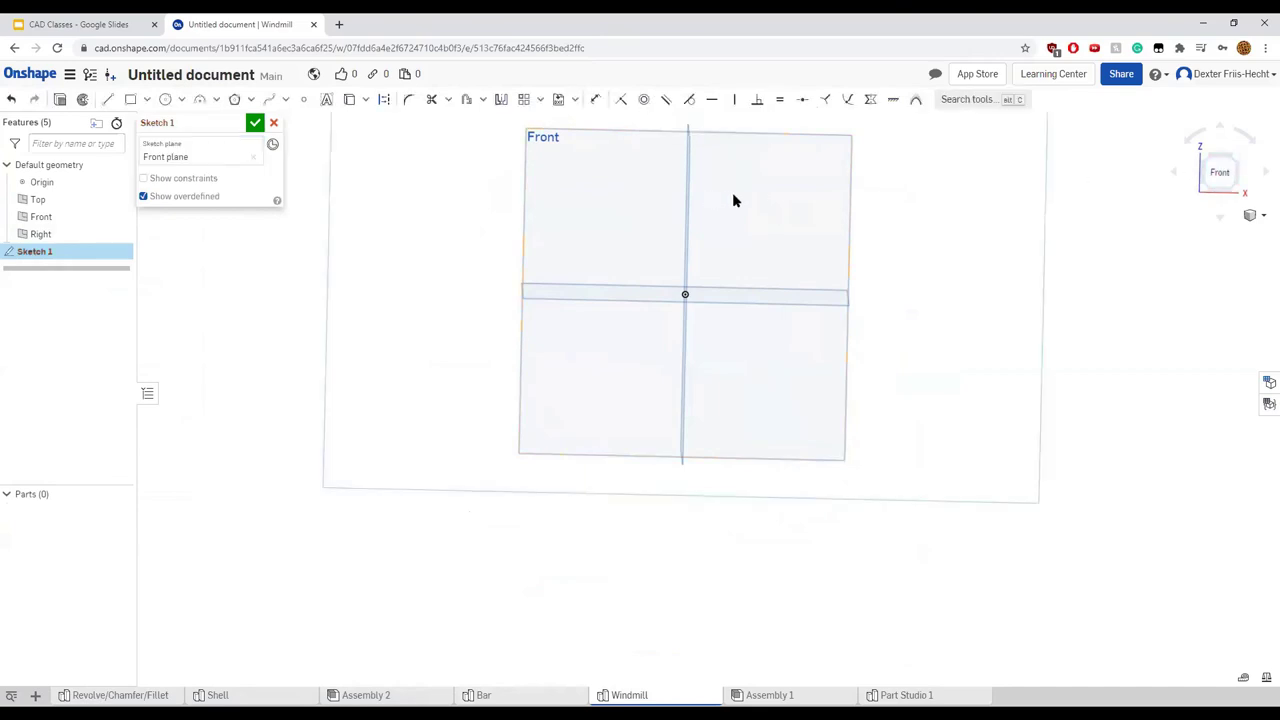
click(1224, 185)
click(130, 99)
click(147, 99)
click(190, 143)
click(708, 399)
click(928, 217)
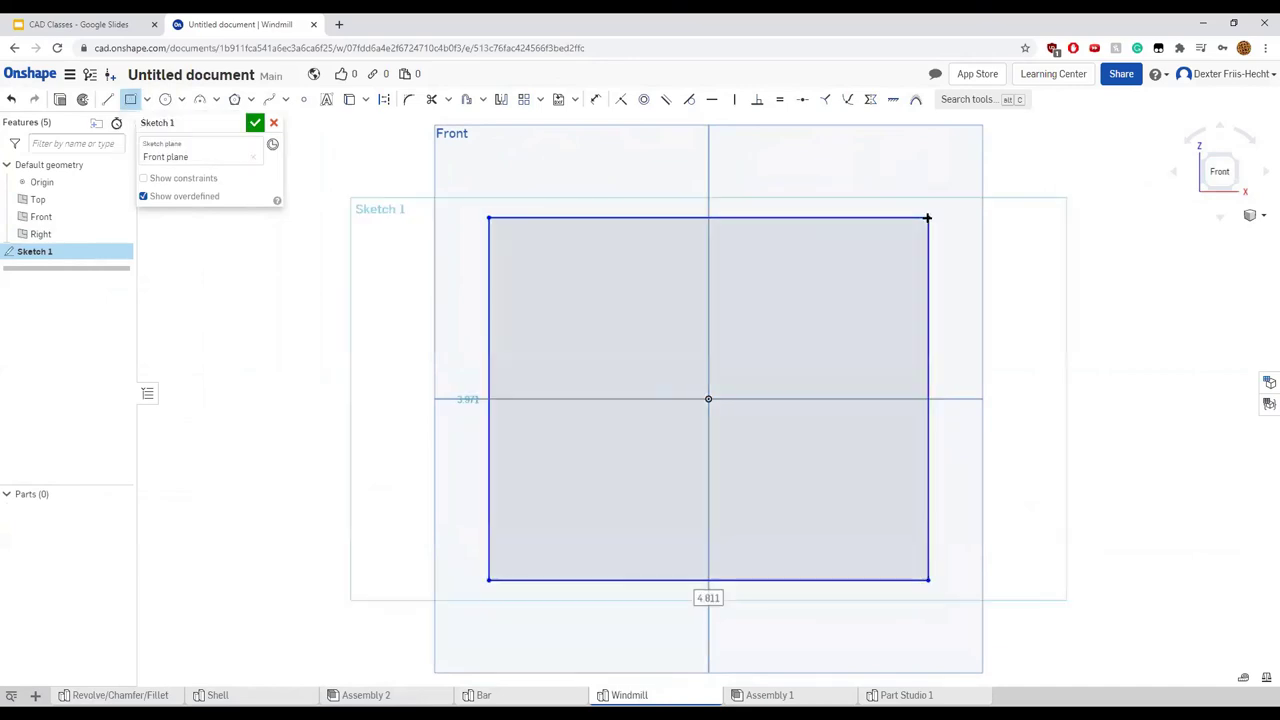
Dimension the rectangle to 10 in wide and 12 in high
key(d)
click(746, 217)
click(745, 186)
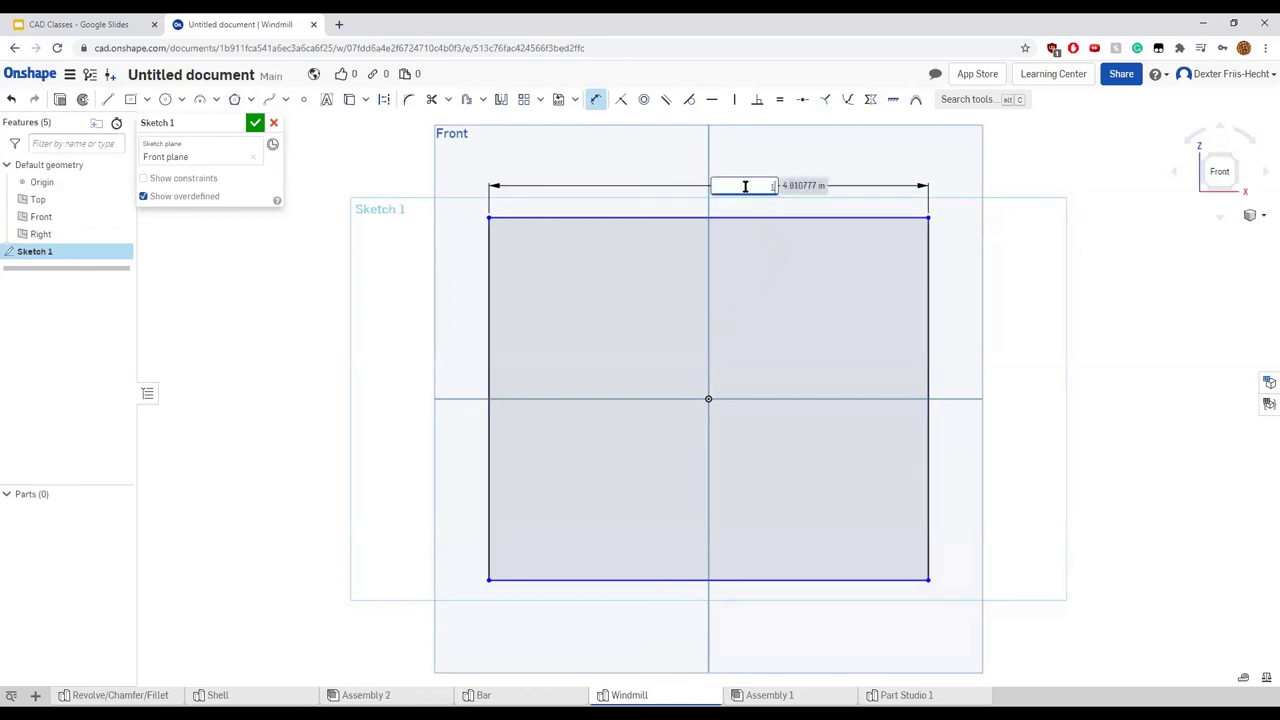
text(10)
key(Return)
click(251, 400)
click(231, 399)
text(12)
key(Return)
scroll(286, 420, up, 3)
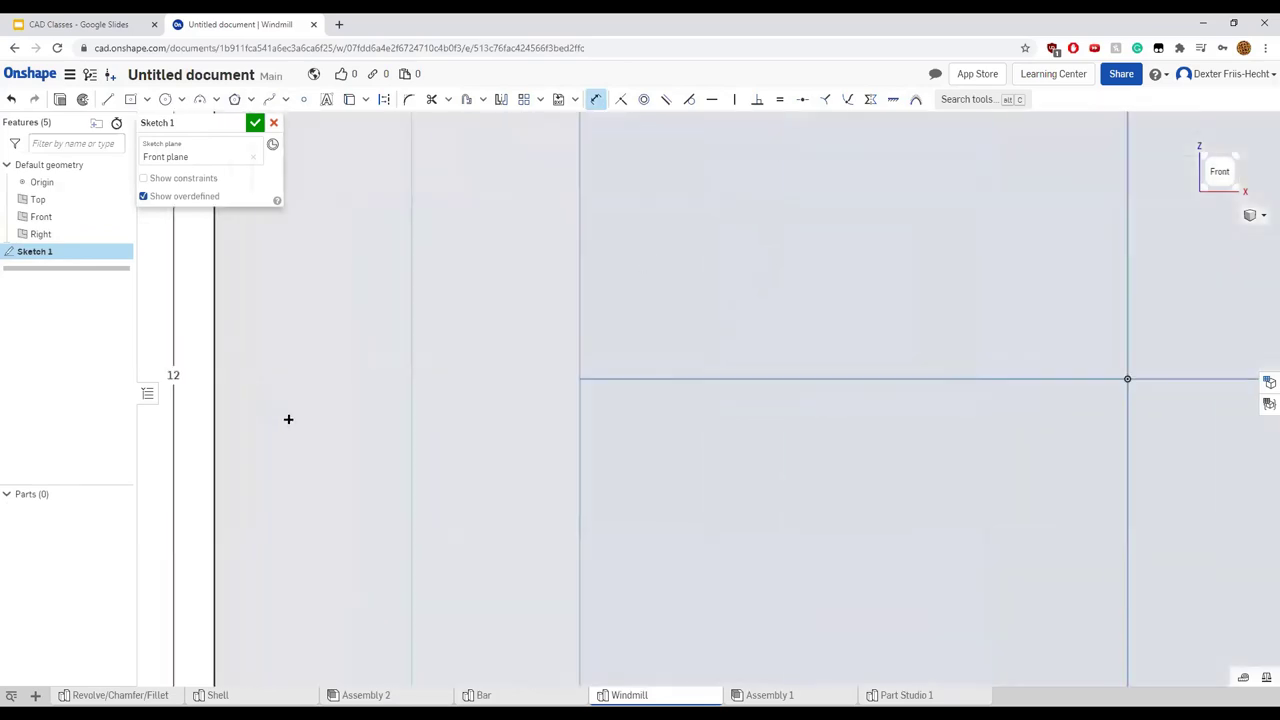
scroll(288, 410, down, 6)
scroll(288, 410, down, 2)
click(255, 122)
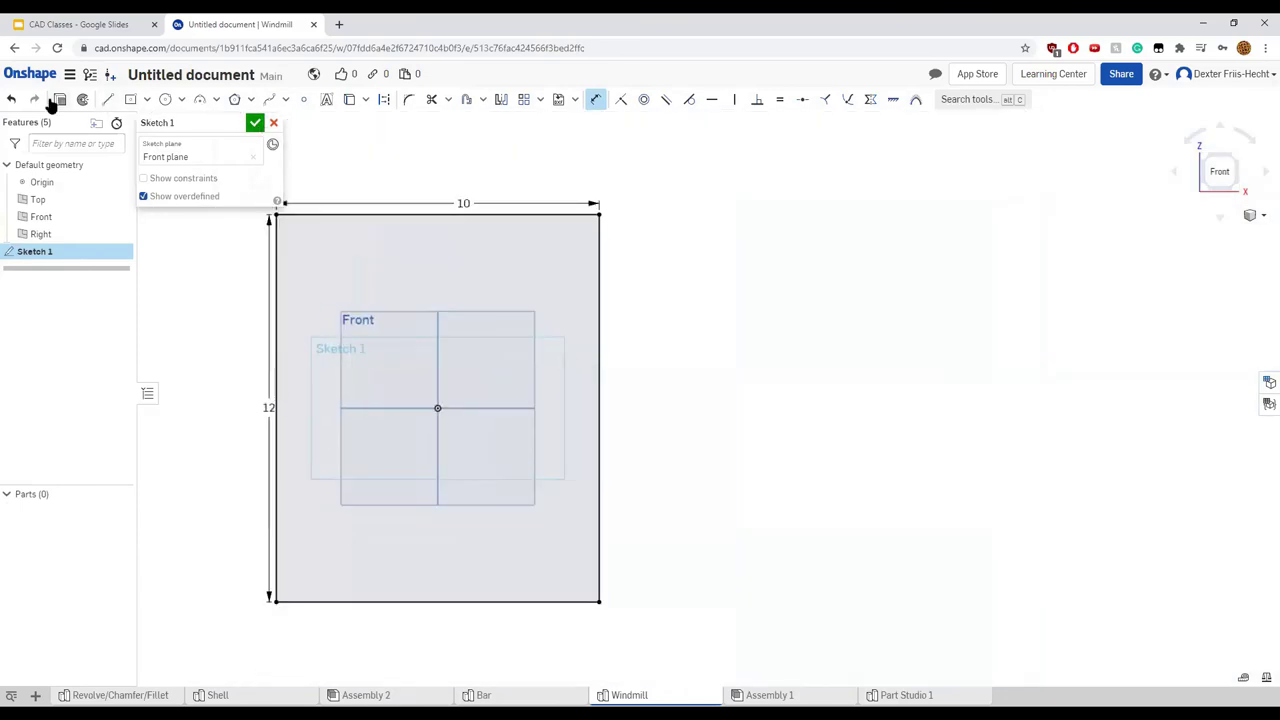
Extrude the 10 by 12 in rectangle as a new solid with a blind depth of 0.5 in
click(54, 100)
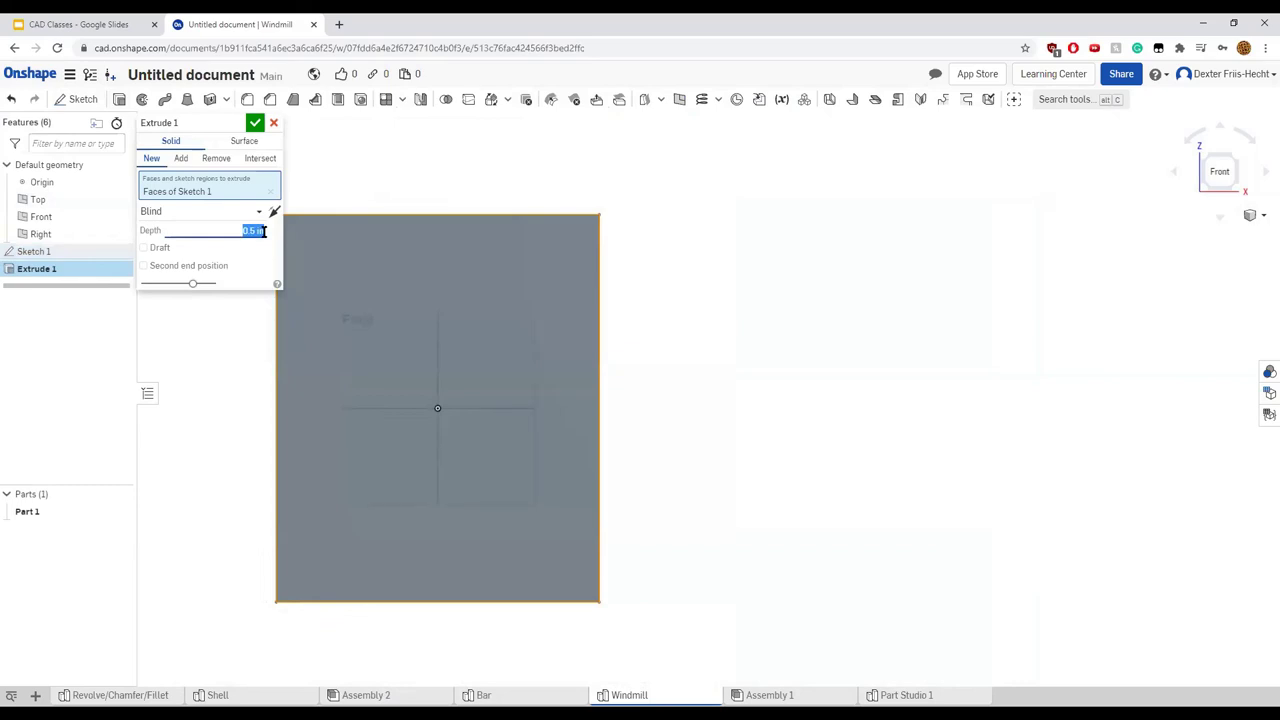
right_drag(228, 393, 326, 397)
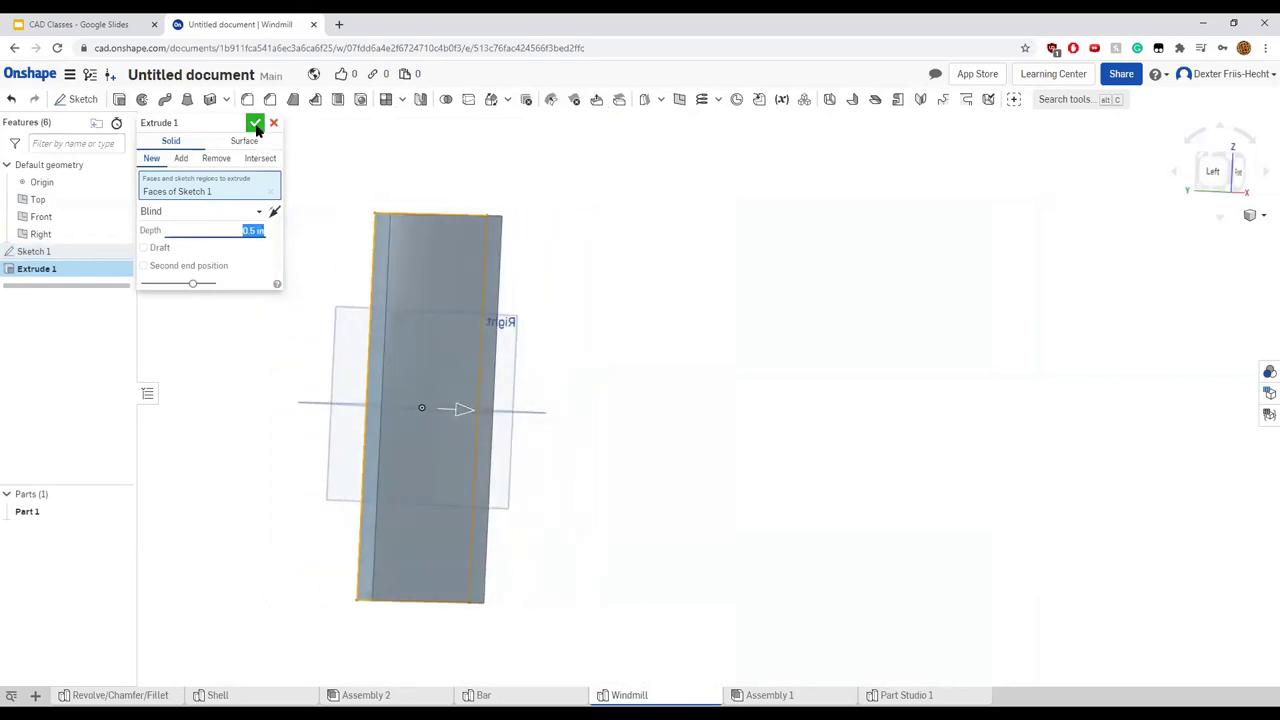
click(255, 123)
Insert the plate from the Windmill part studio into Assembly 2 at the origin
click(407, 692)
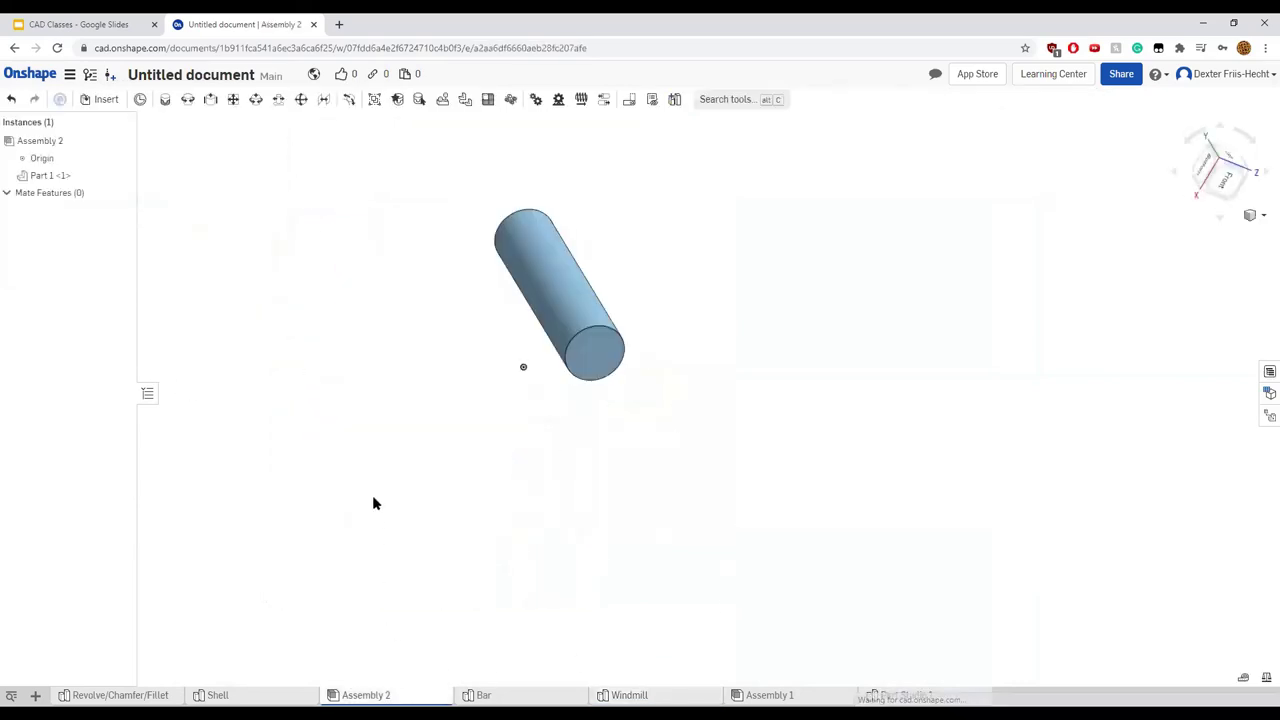
click(108, 99)
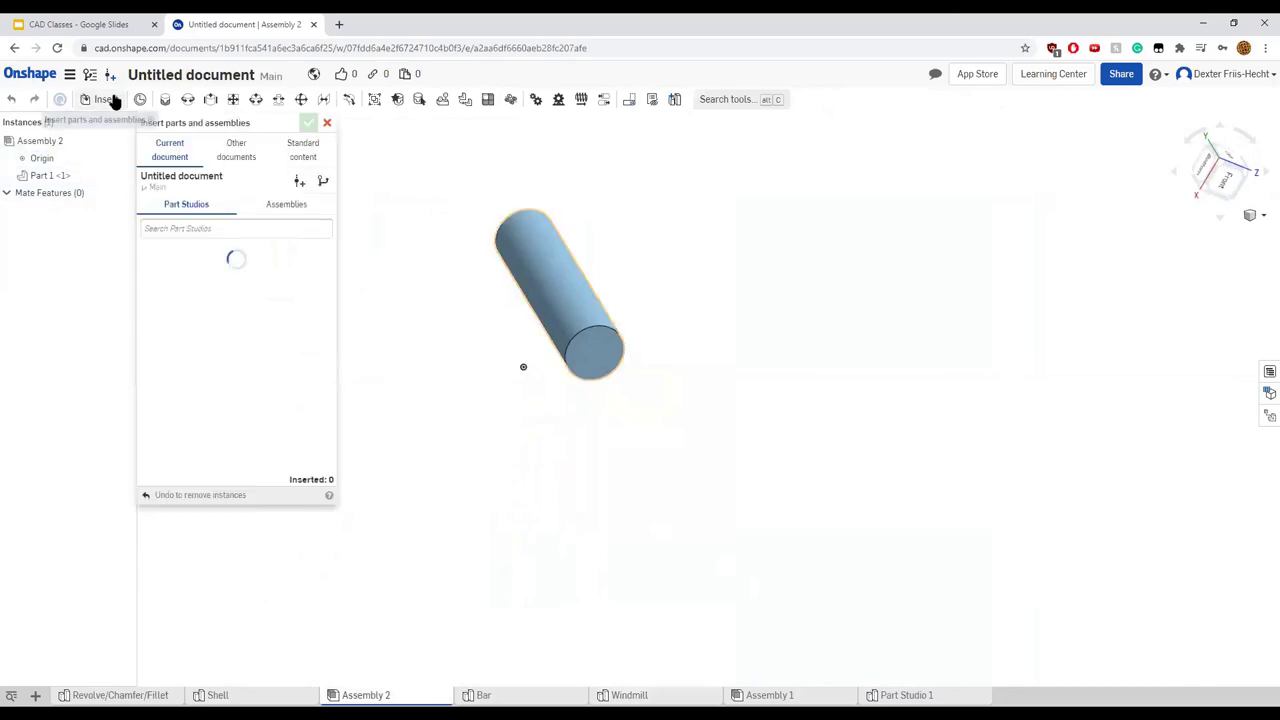
click(521, 367)
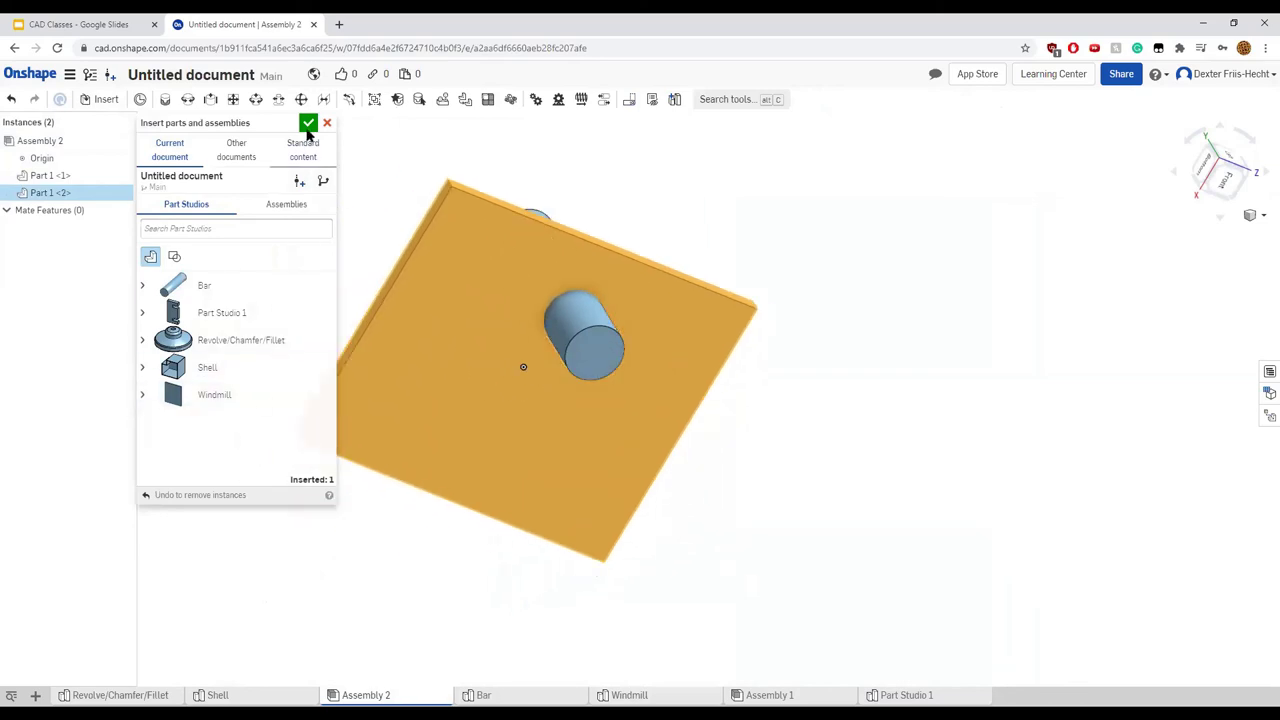
click(308, 124)
mouse_move(309, 131)
right_down()
mouse_move(340, 229)
mouse_move(443, 251)
mouse_move(334, 147)
mouse_move(731, 360)
right_up()
right_click(835, 360)
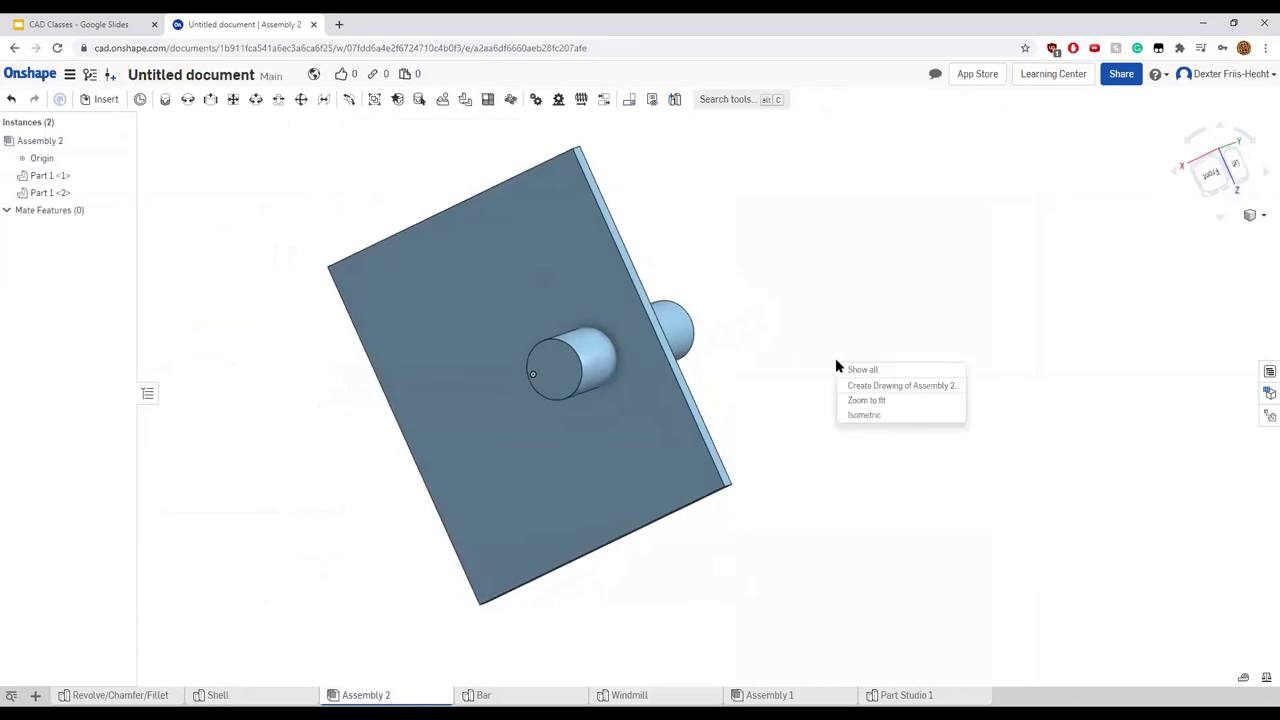
click(859, 418)
right_drag(1027, 378, 620, 334)
right_drag(783, 331, 971, 394)
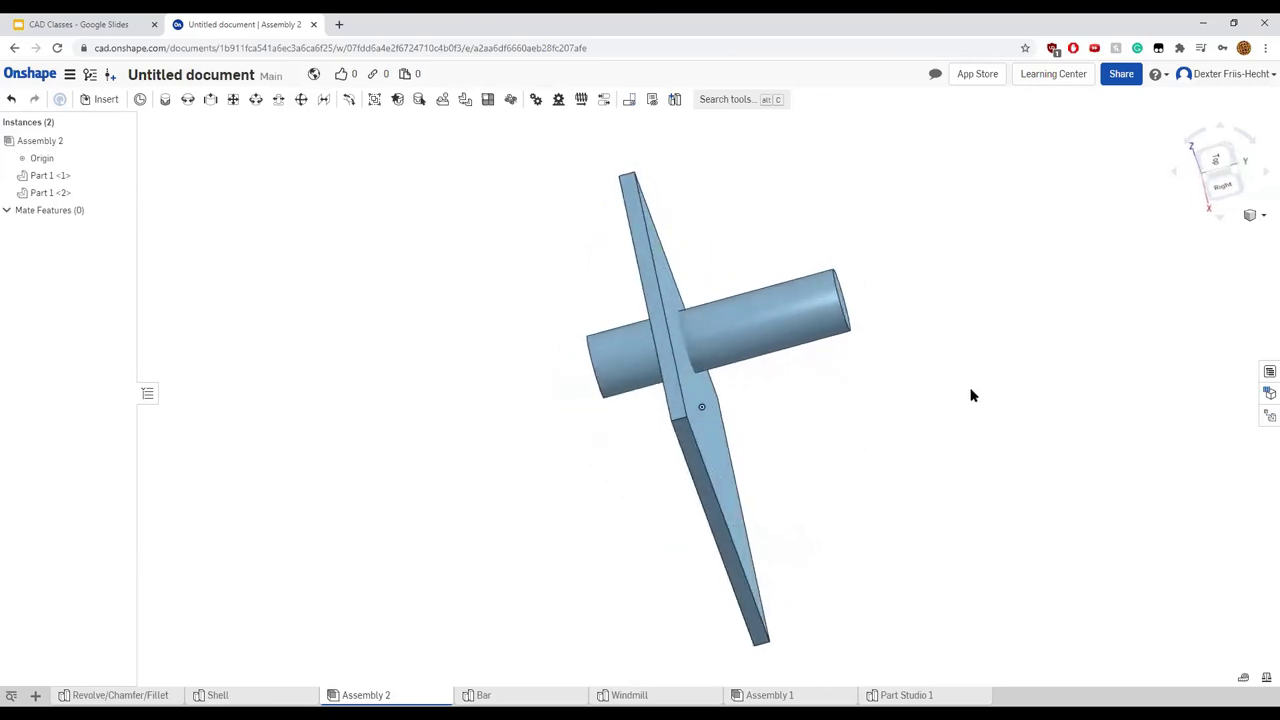
Add a planar mate between the center of the bar's end face and the center of the plate's face
click(234, 101)
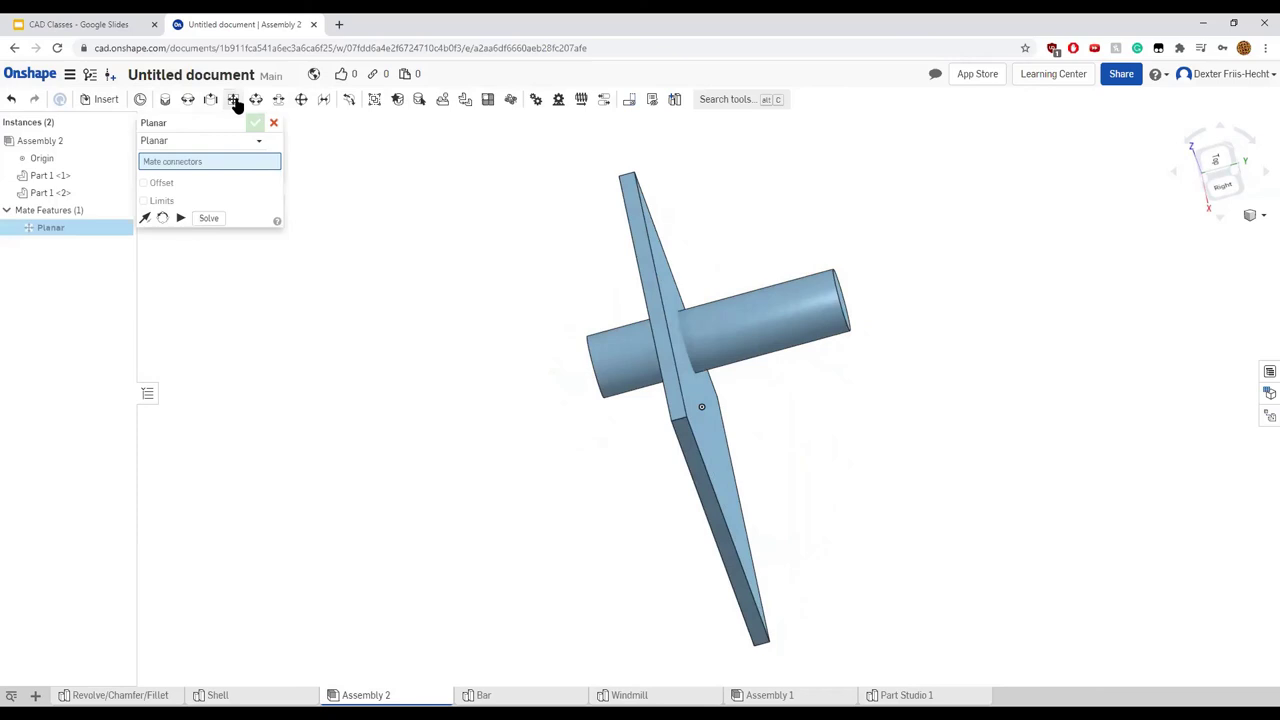
right_drag(406, 425, 348, 411)
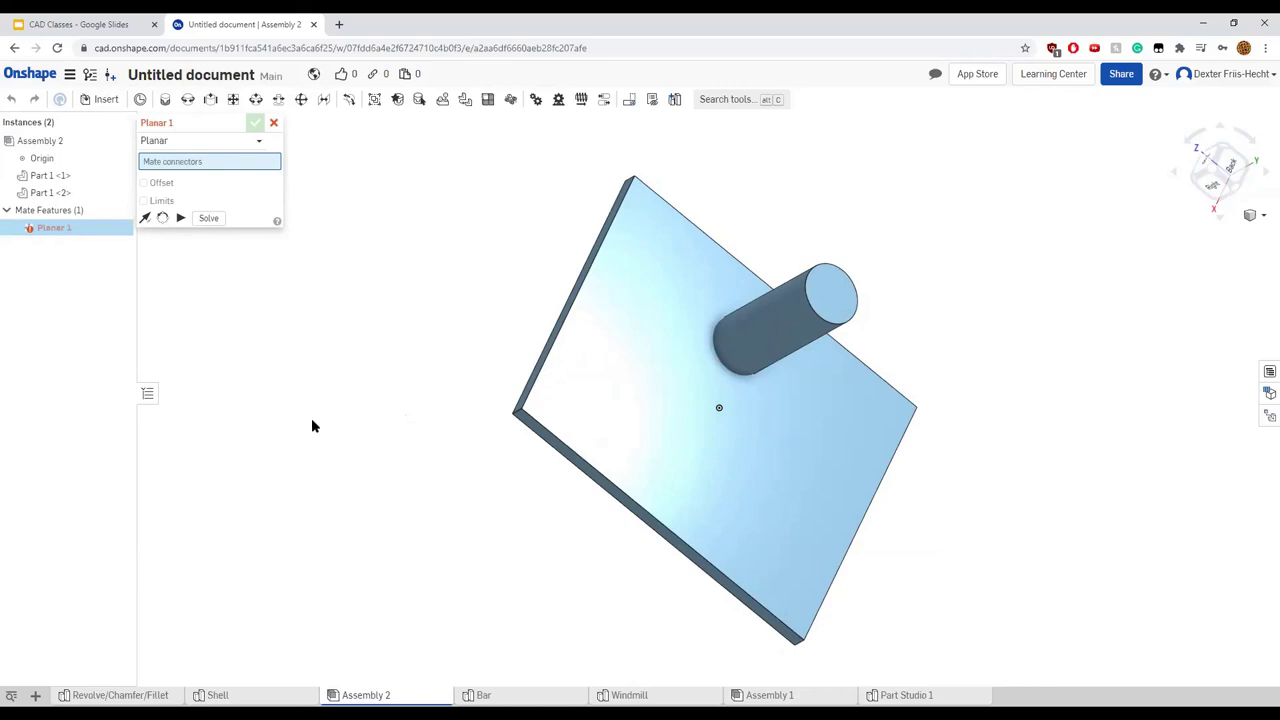
mouse_move(351, 398)
right_down()
mouse_move(331, 422)
mouse_move(353, 419)
right_up()
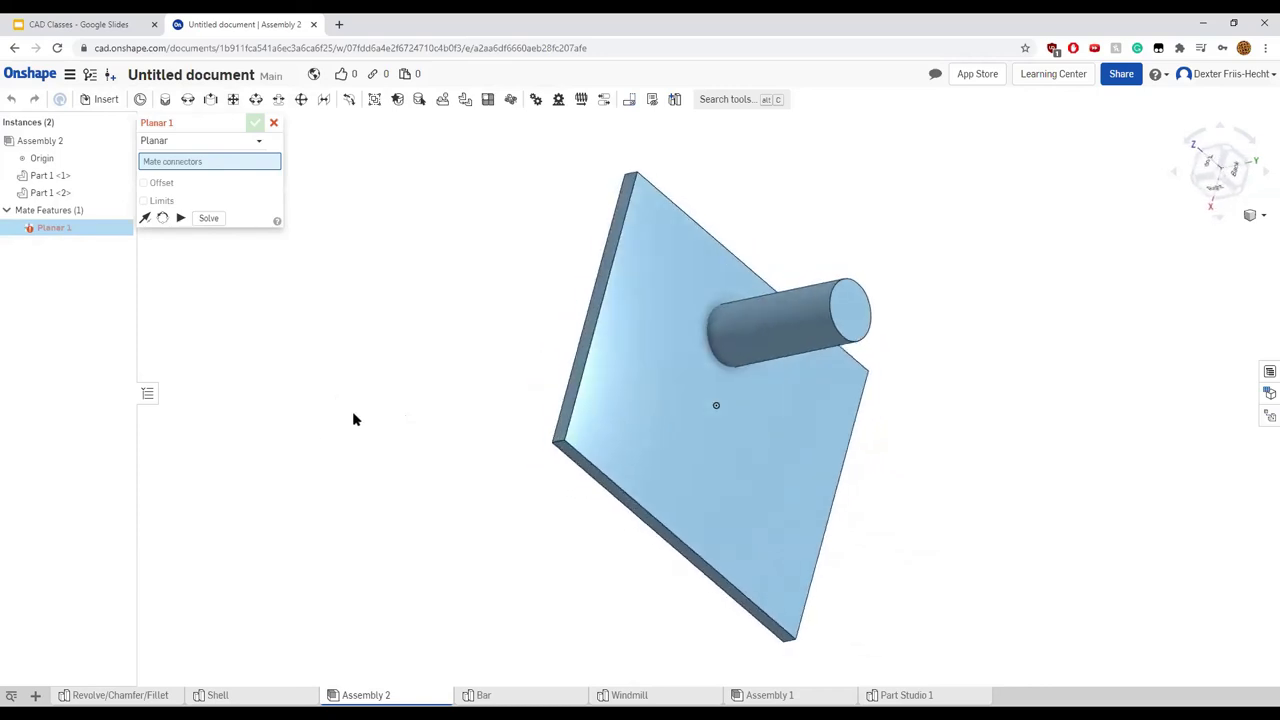
right_drag(737, 240, 657, 357)
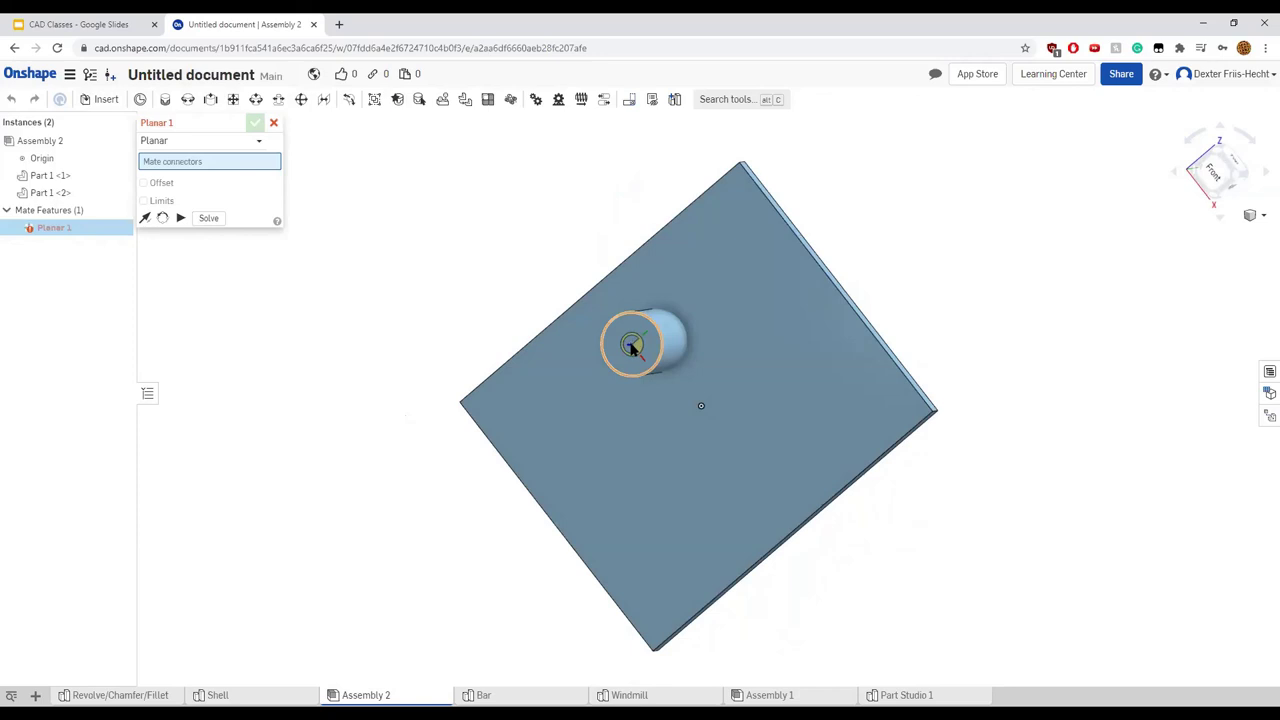
click(632, 347)
right_drag(514, 289, 508, 368)
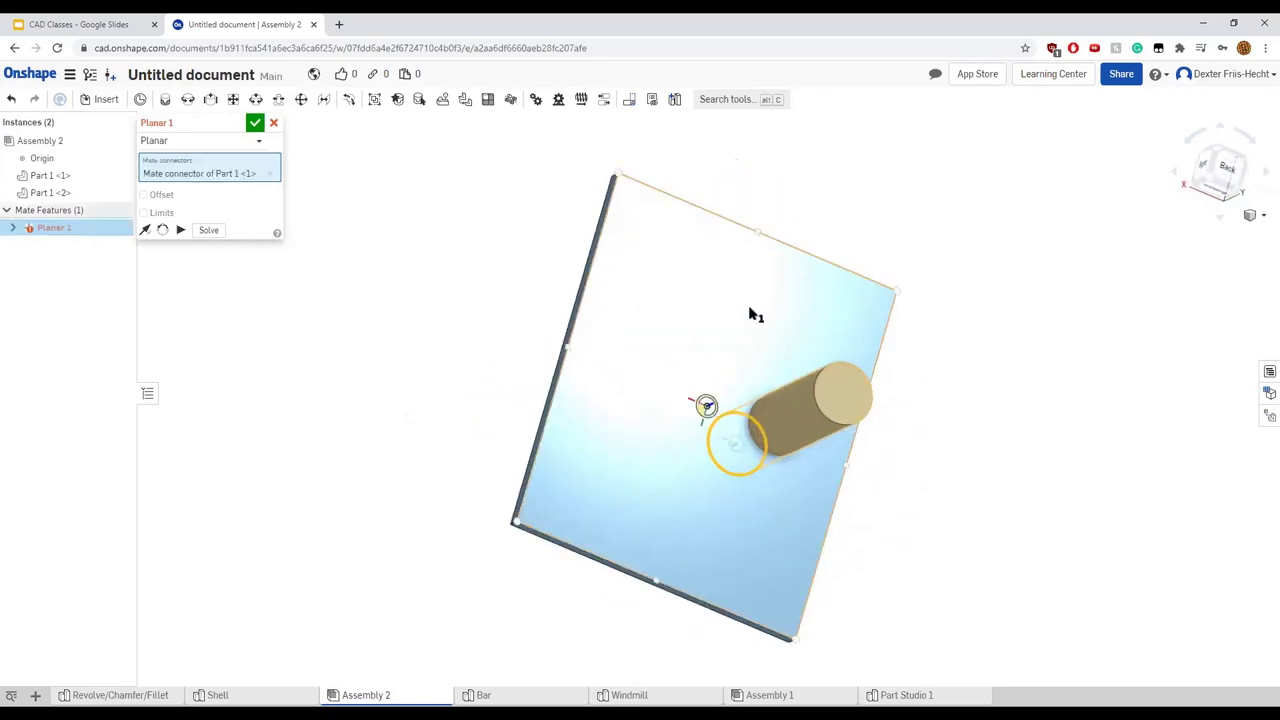
click(707, 411)
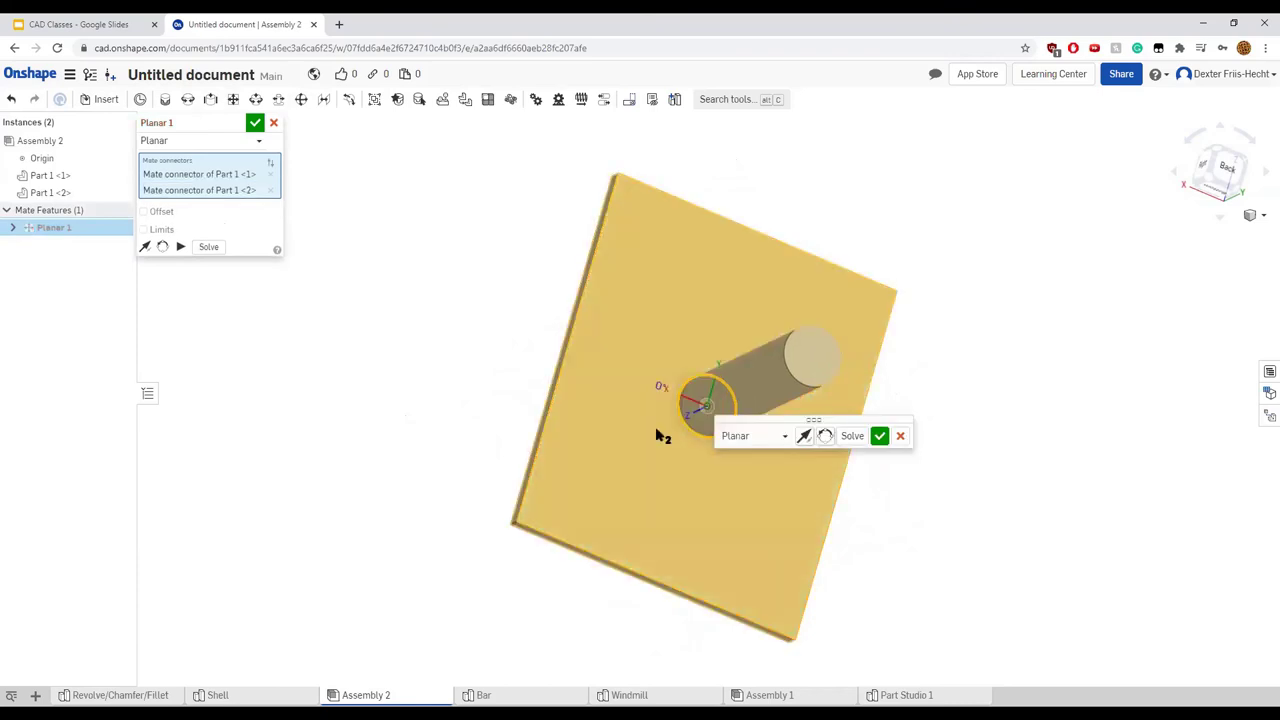
Animate the planar mate to examine its degrees of freedom from several view directions
click(182, 247)
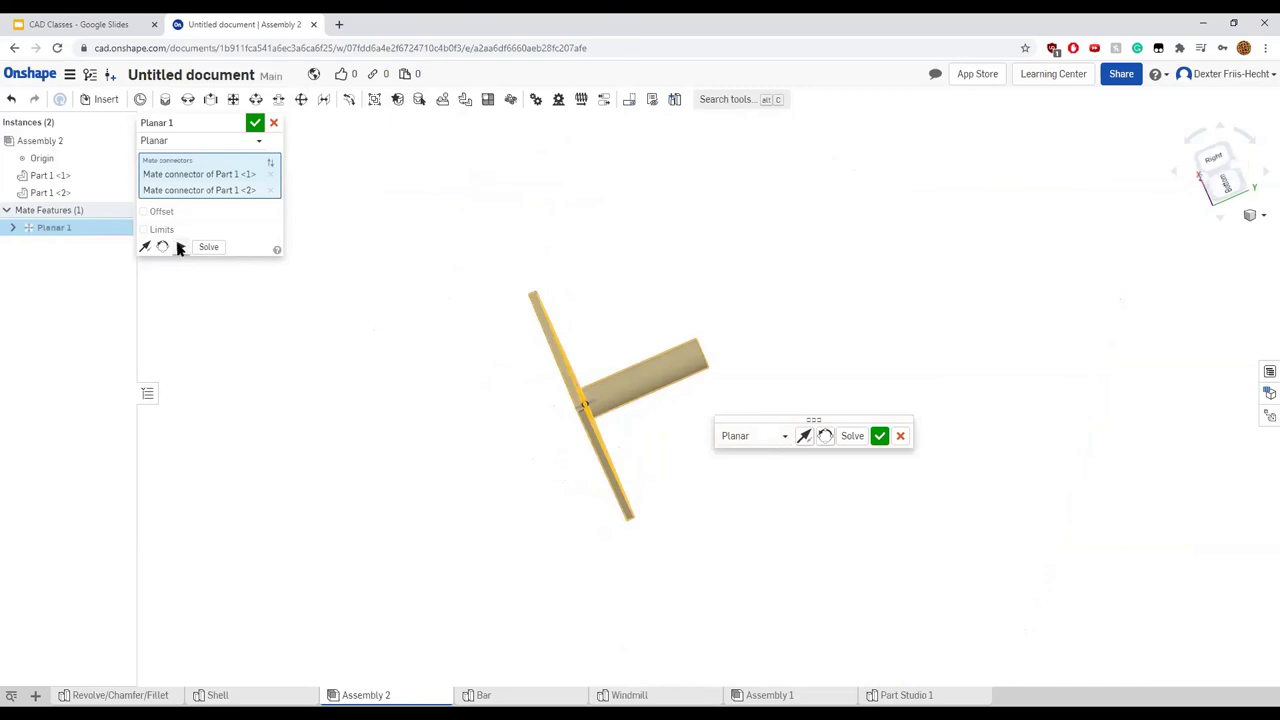
right_drag(323, 287, 242, 293)
click(179, 247)
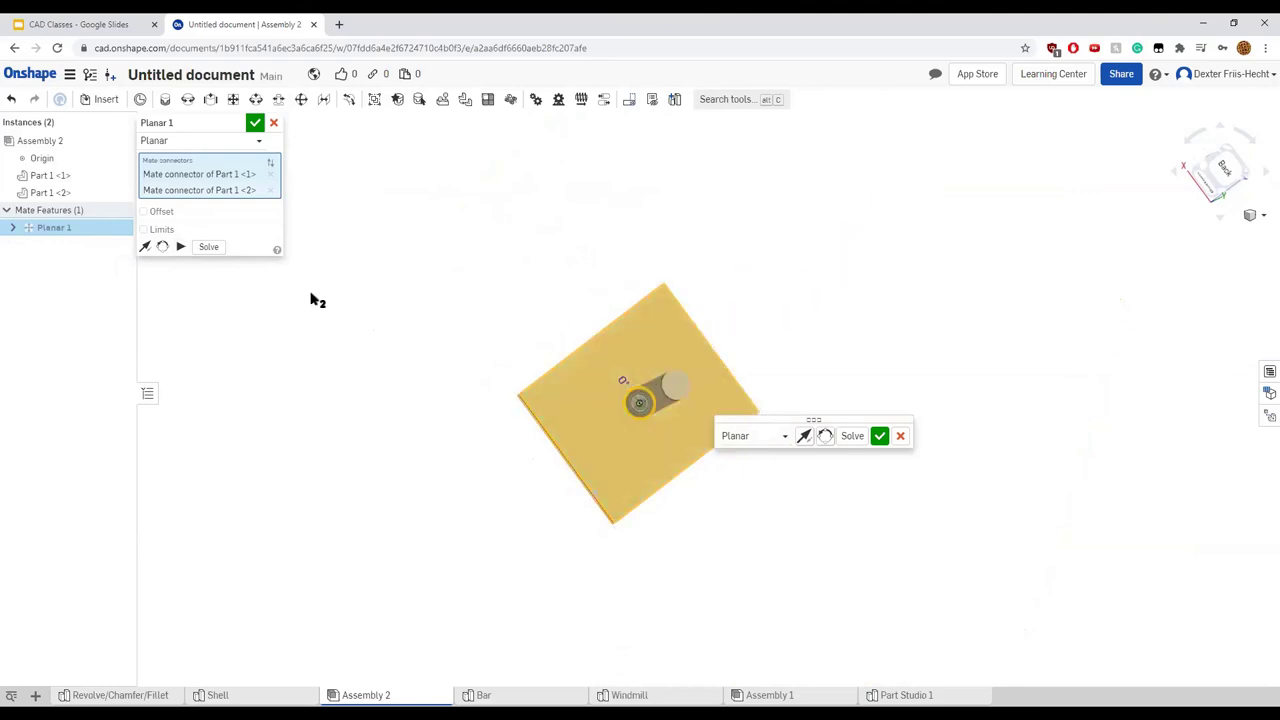
key(shift+7)
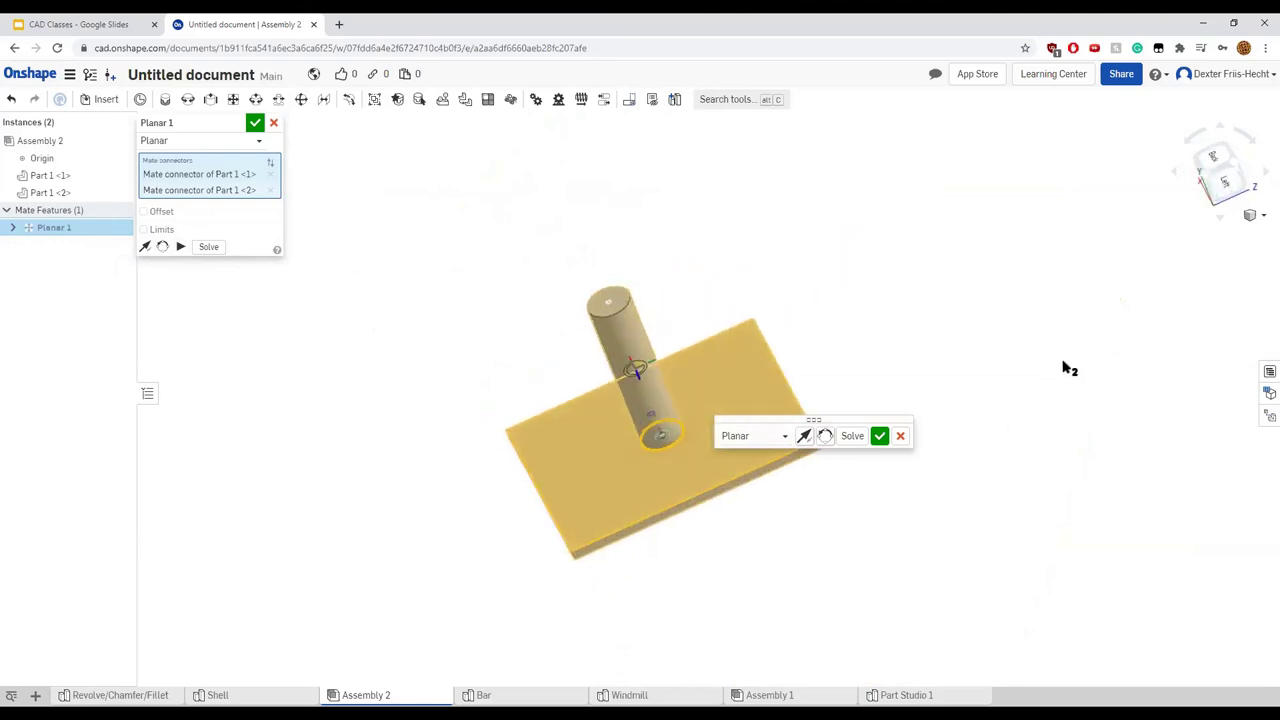
Try a Z offset of -5 in on the planar mate and remove it after animating
click(144, 211)
click(260, 229)
key(BackSpace)
text(2)
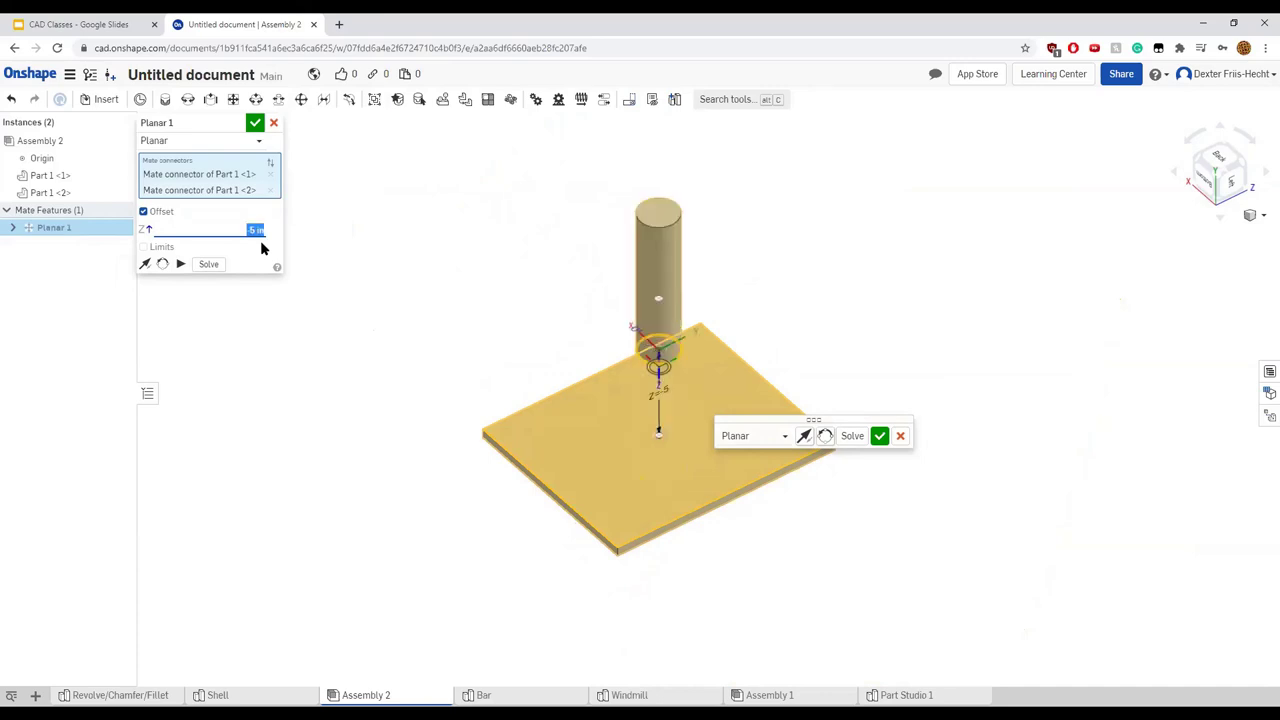
key(Return)
click(181, 263)
click(144, 213)
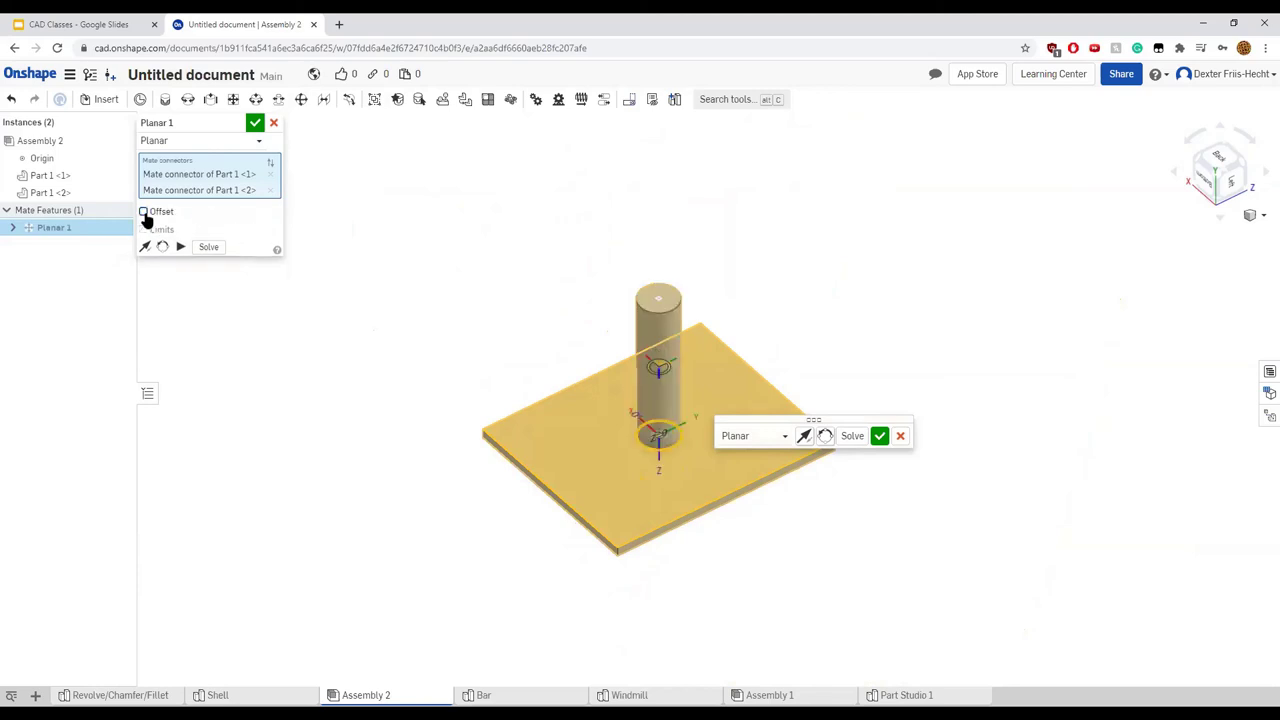
Enable limits on the planar mate with Y from -4 in to 4 in and animate its motion
click(159, 231)
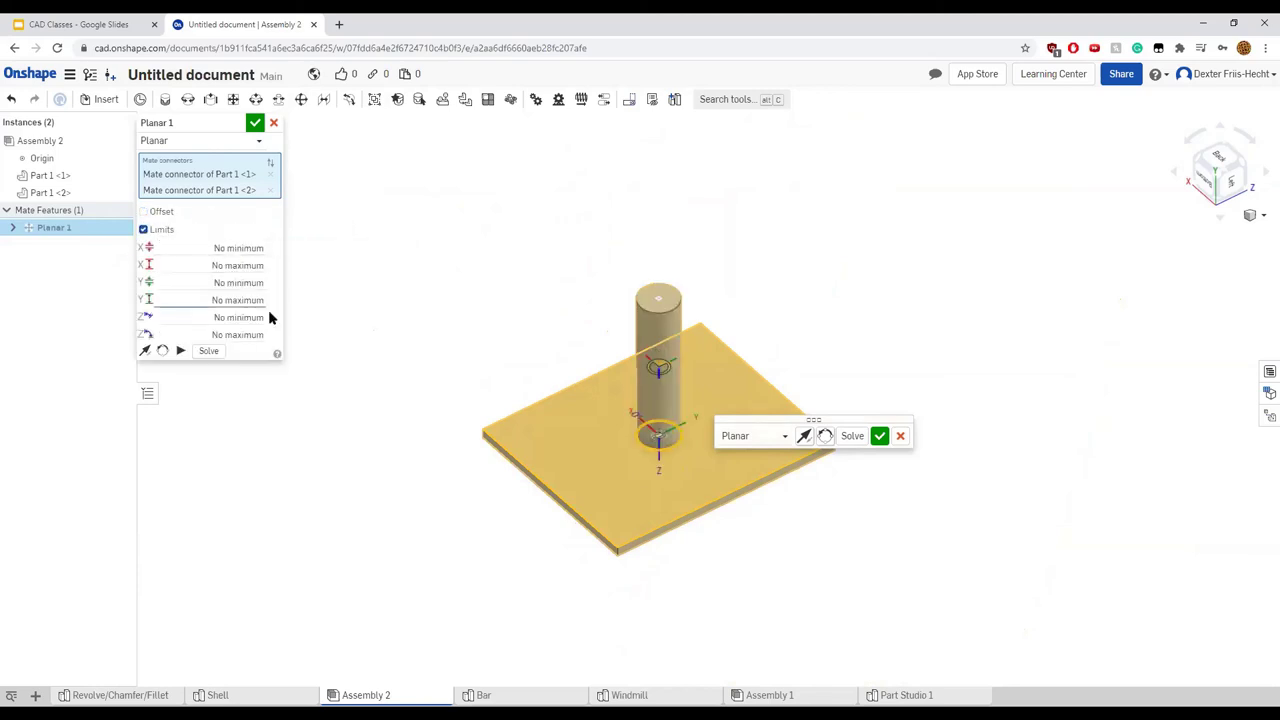
click(617, 487)
click(235, 297)
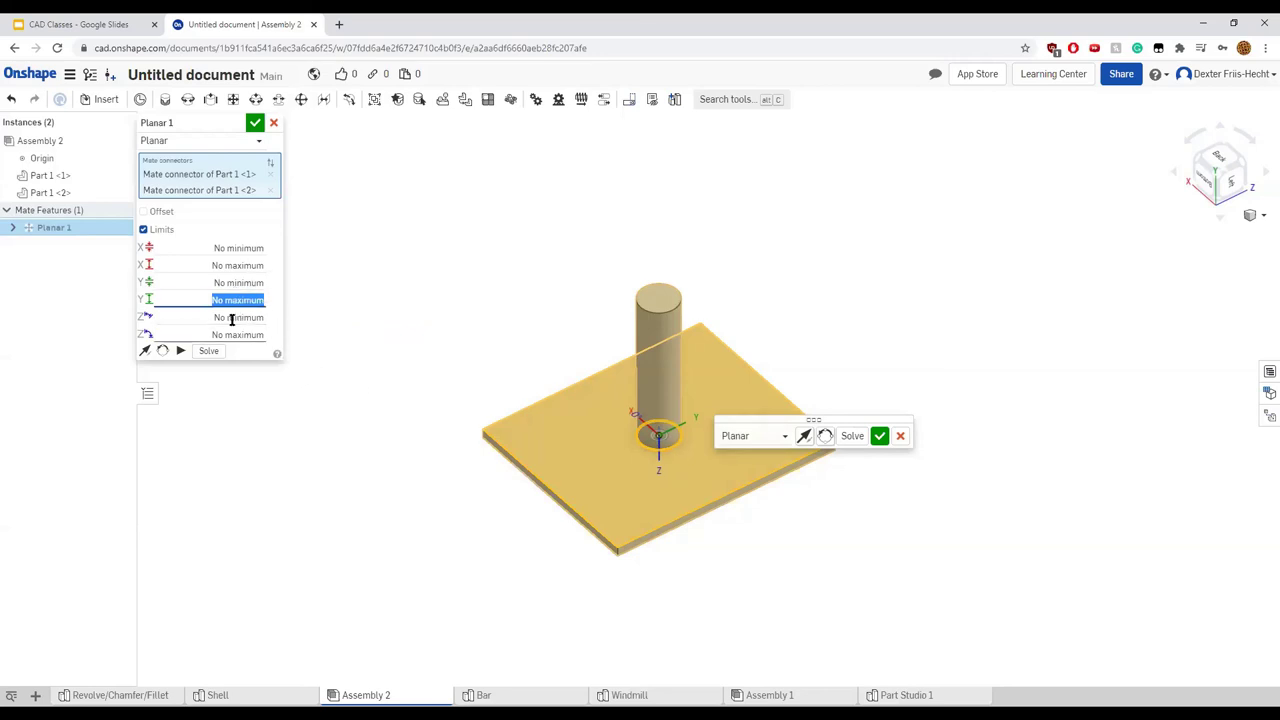
click(240, 282)
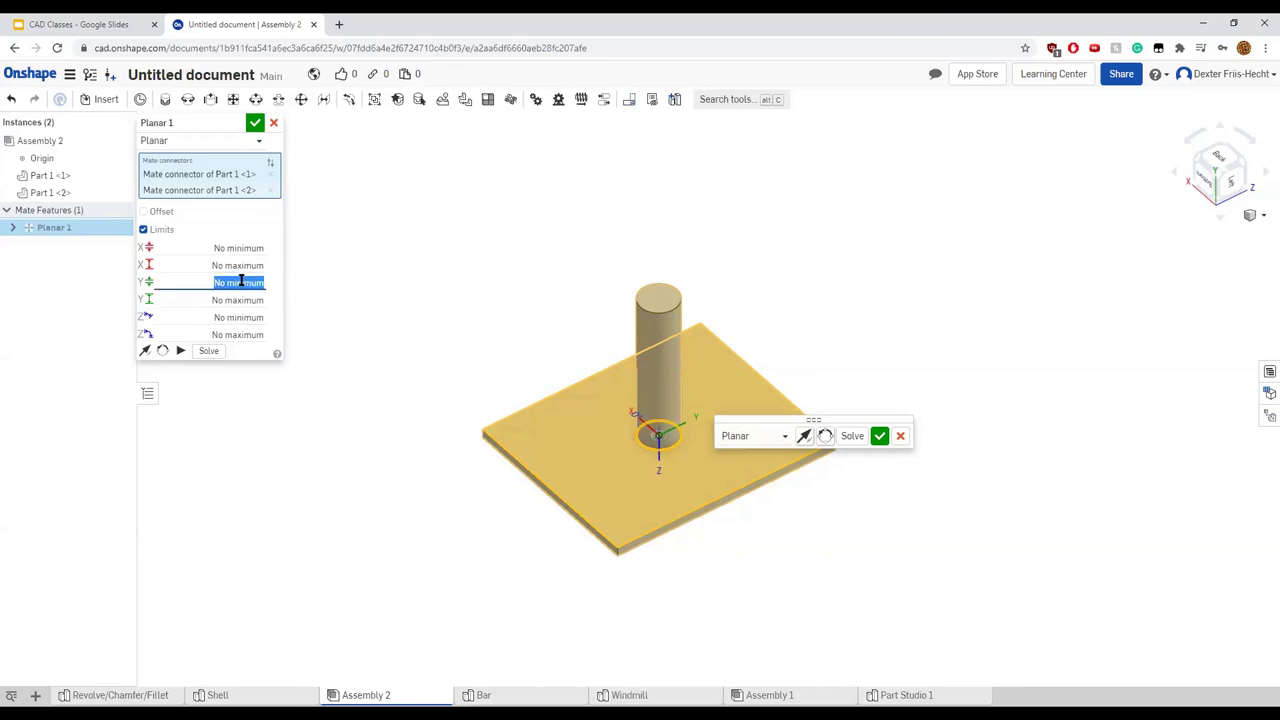
text(-4)
click(241, 300)
click(180, 351)
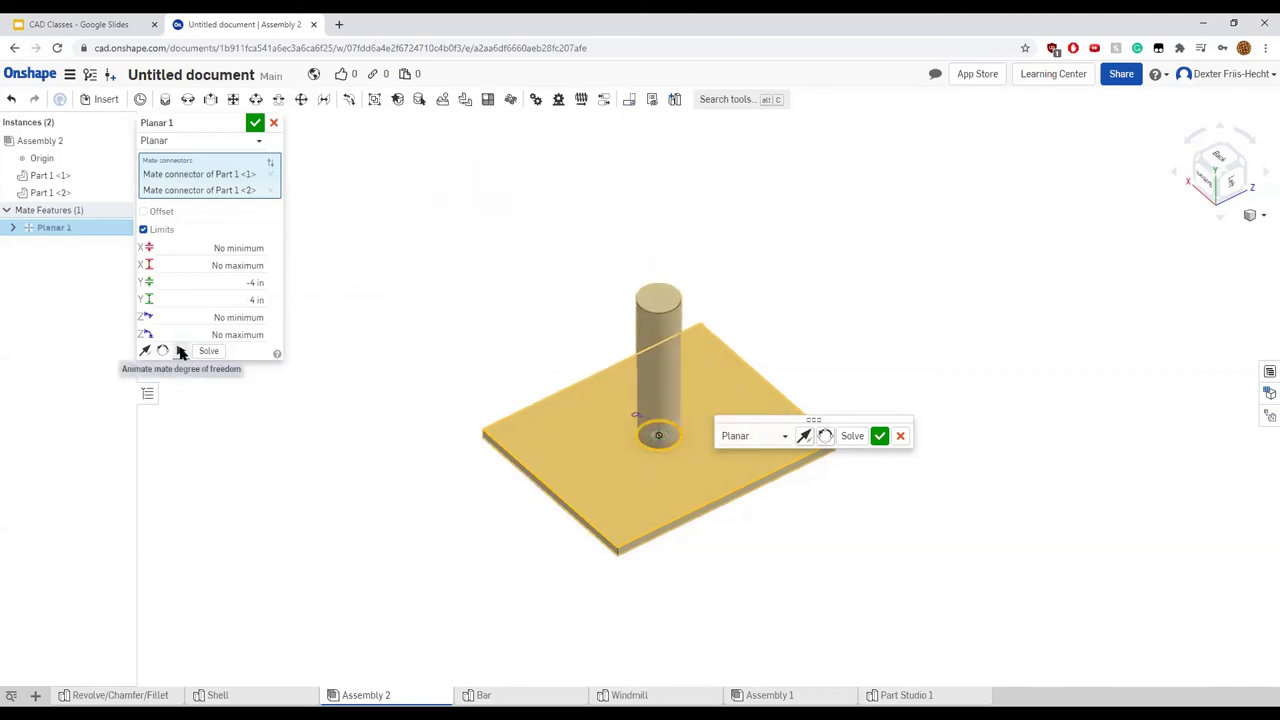
Limit the planar mate's X travel from -4 in to 4 in, animate it and accept the mate
click(243, 247)
key(BackSpace)
text(-4)
click(258, 264)
text(4)
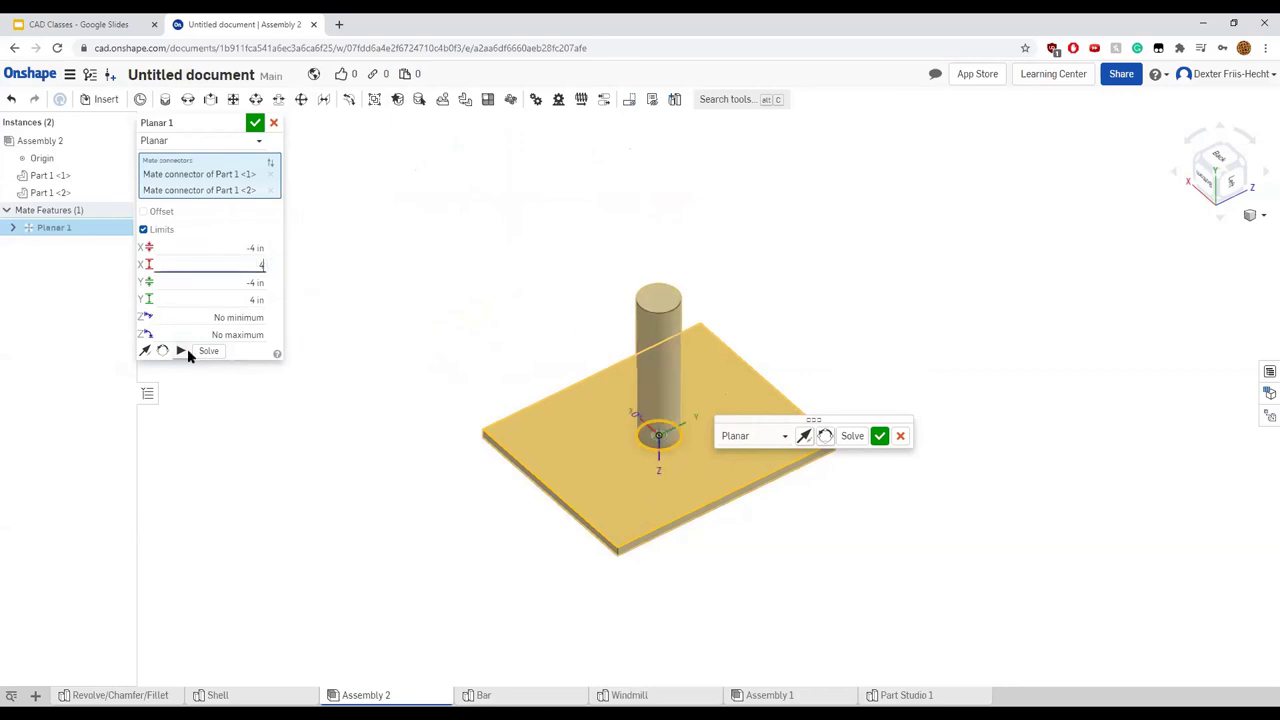
click(181, 350)
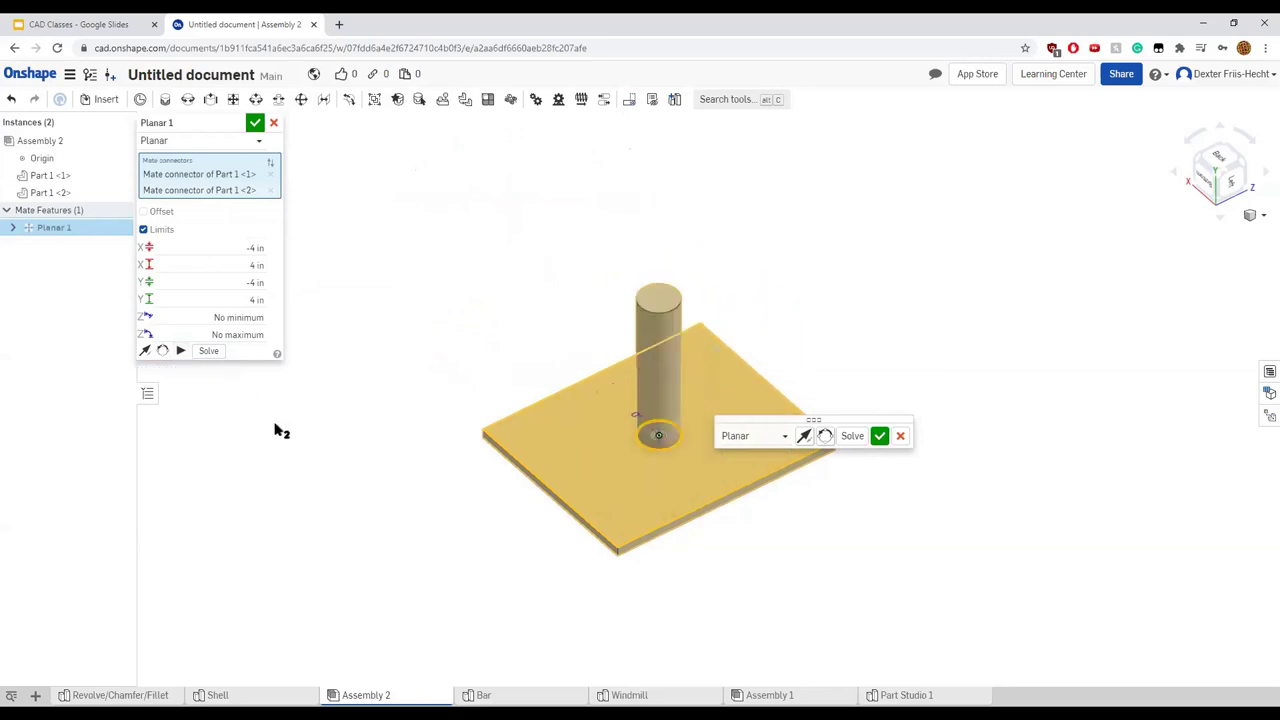
click(181, 350)
click(255, 122)
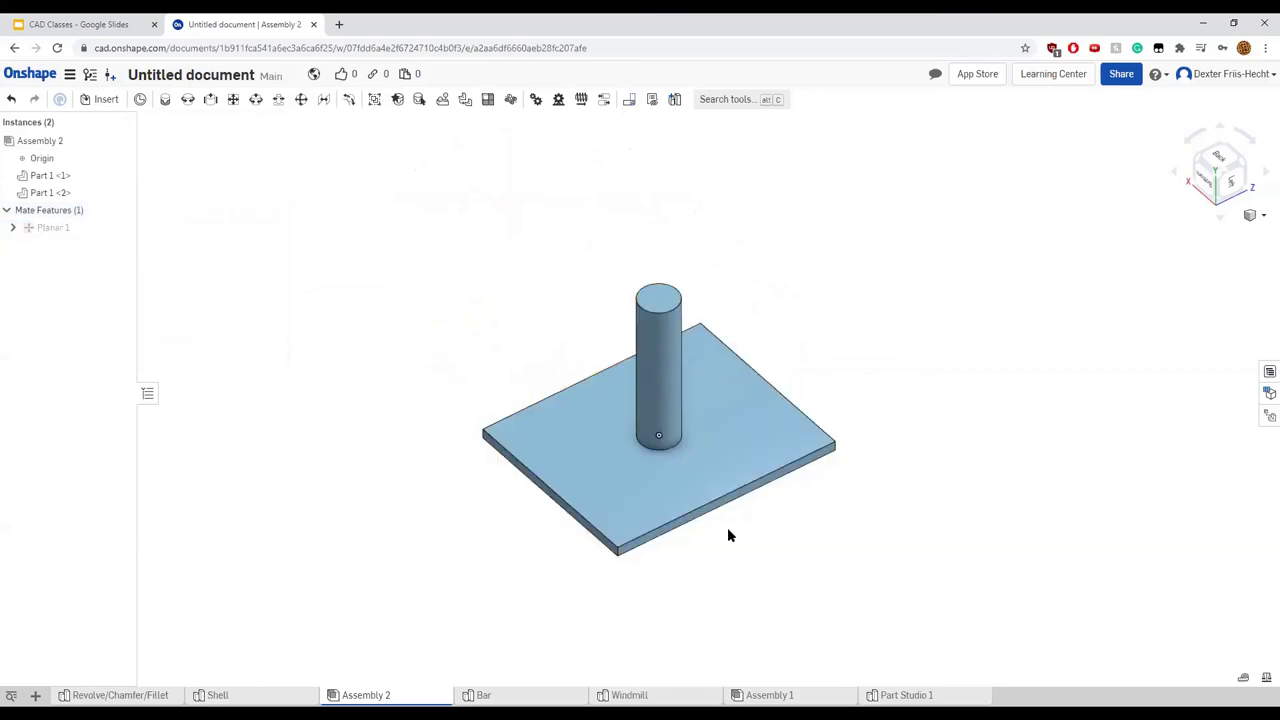
Switch to the CAD Classes presentation in Google Slides and present the Mates #3 slide on cylindrical and pin slot mates
click(106, 24)
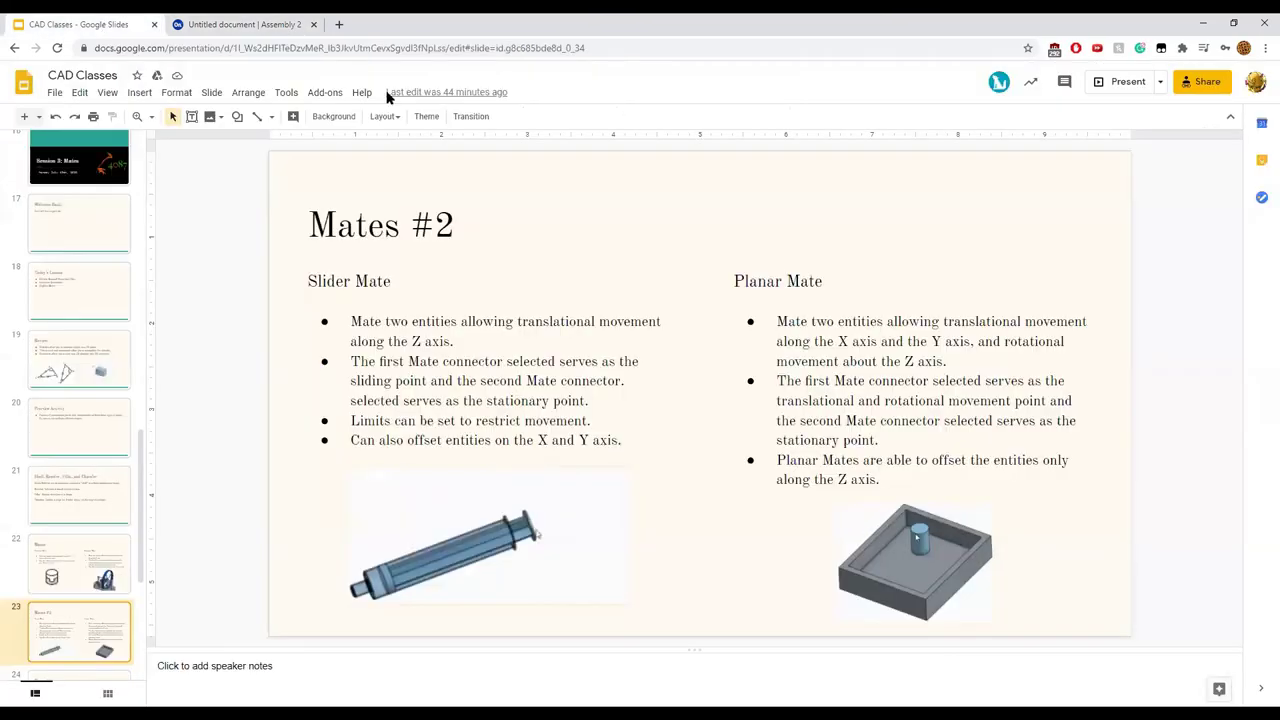
click(1100, 84)
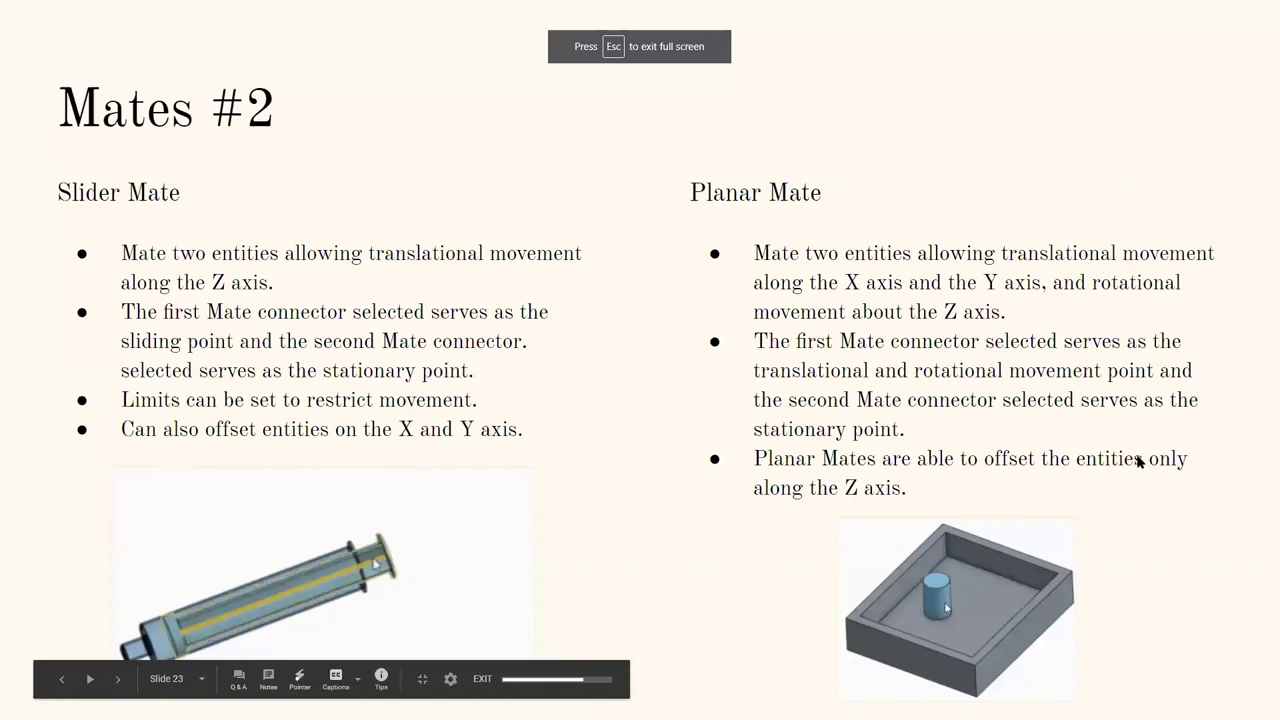
click(1060, 460)
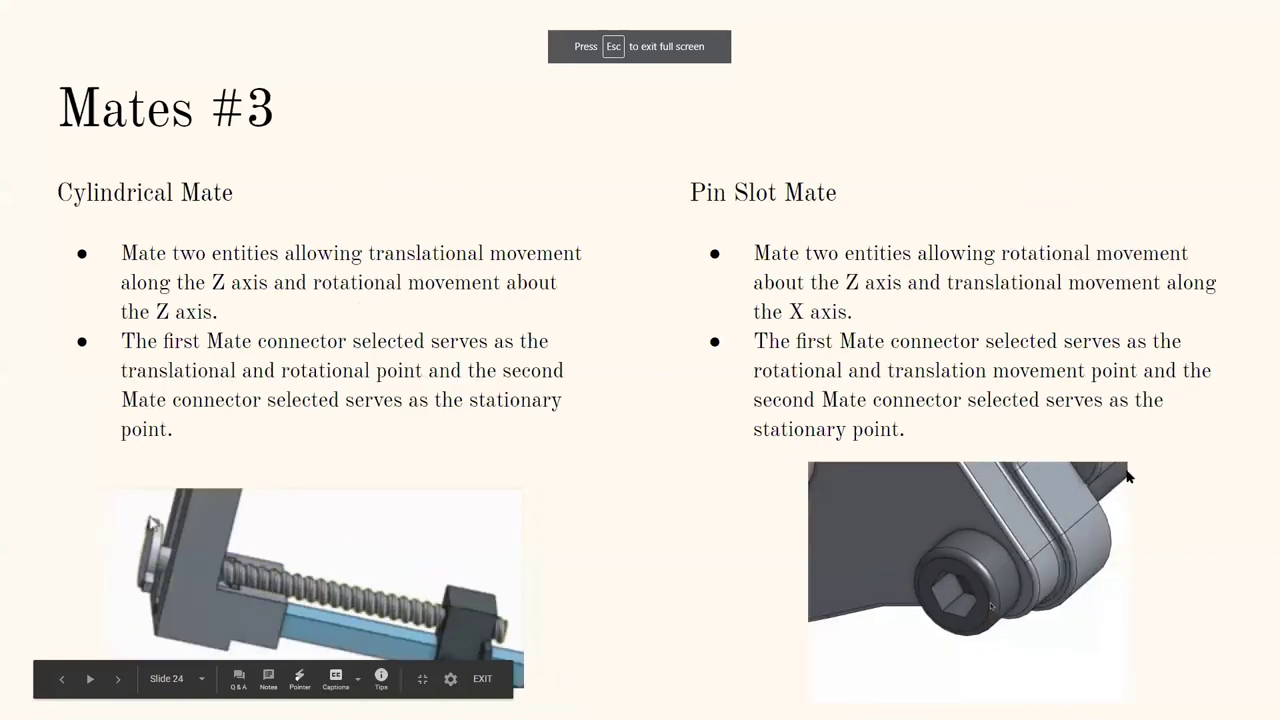
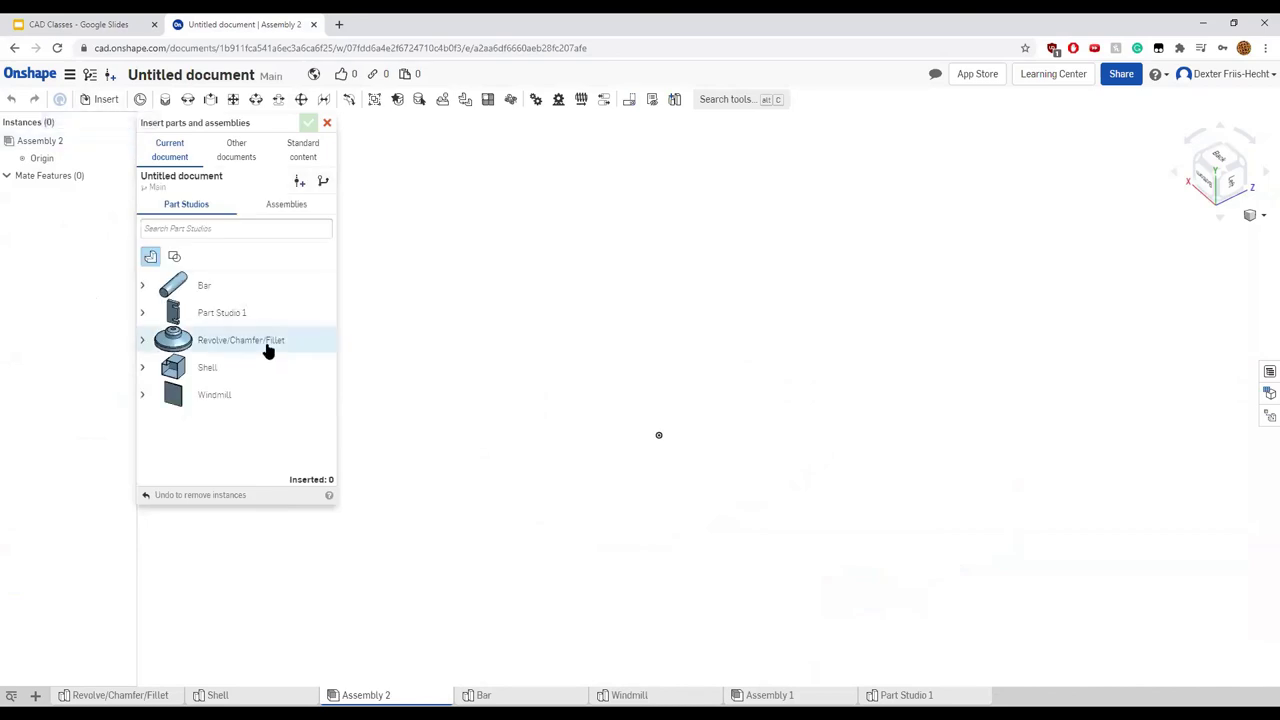
click(222, 150)
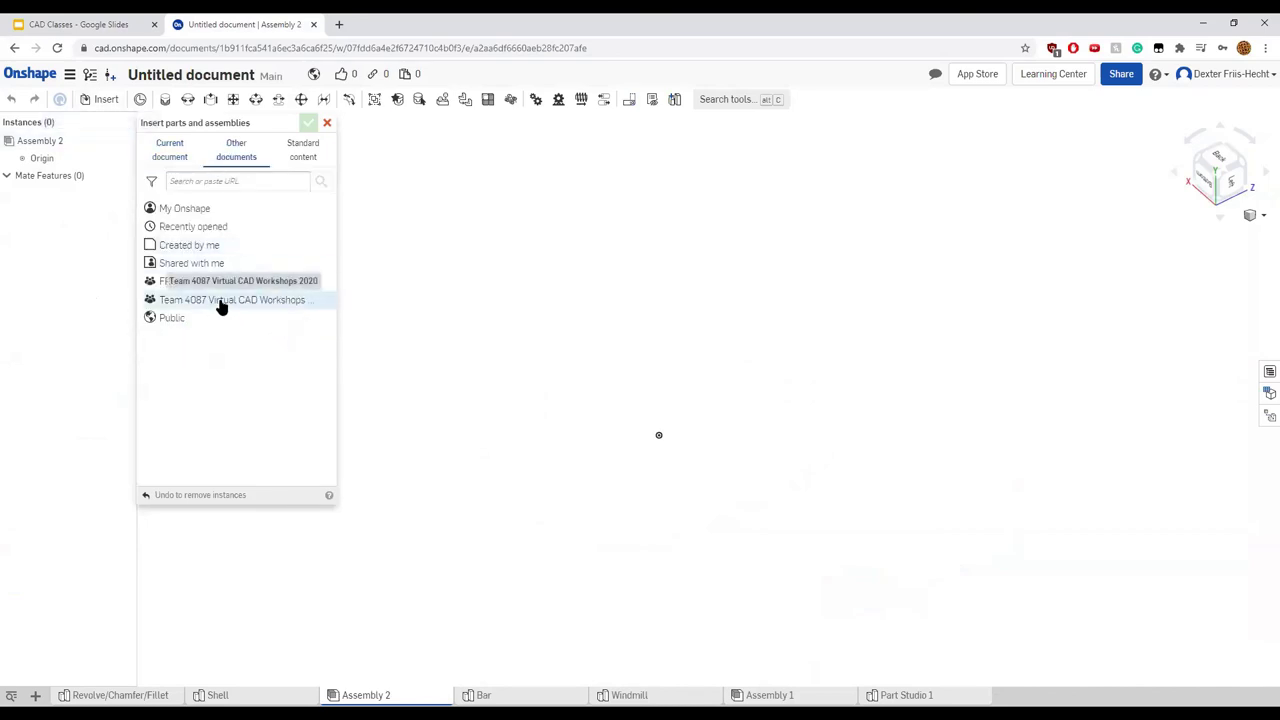
click(222, 302)
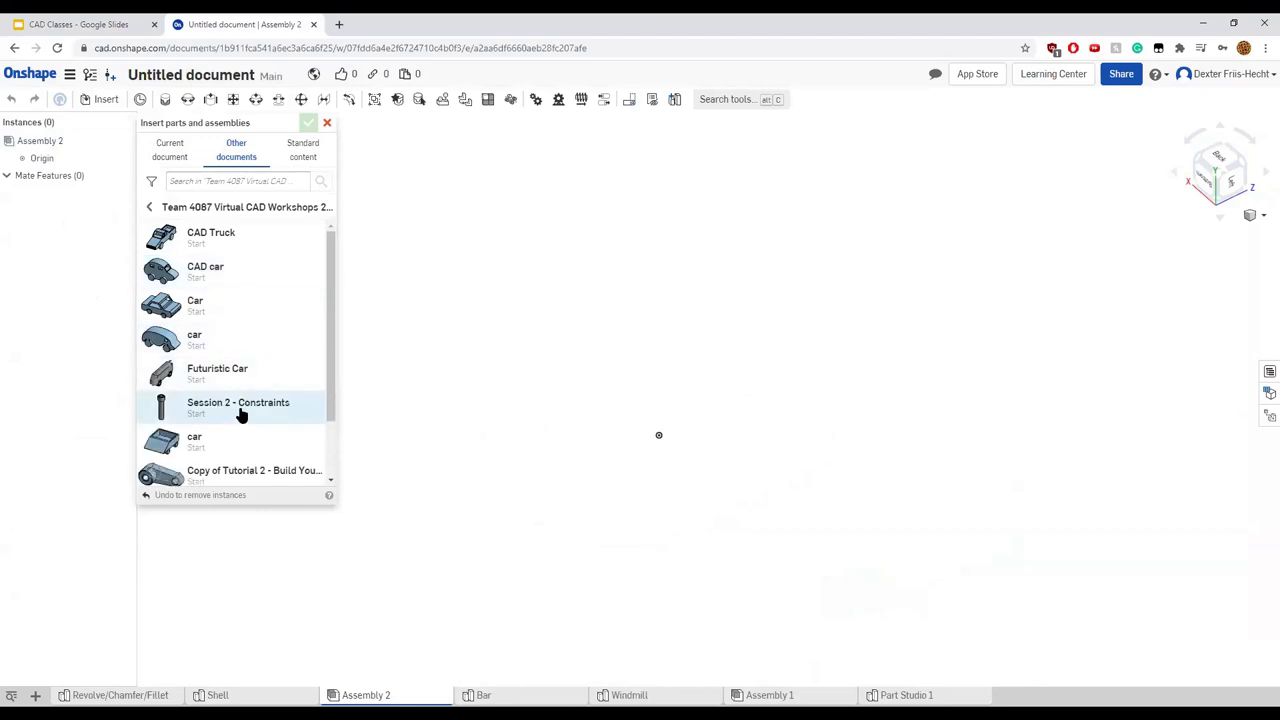
click(241, 414)
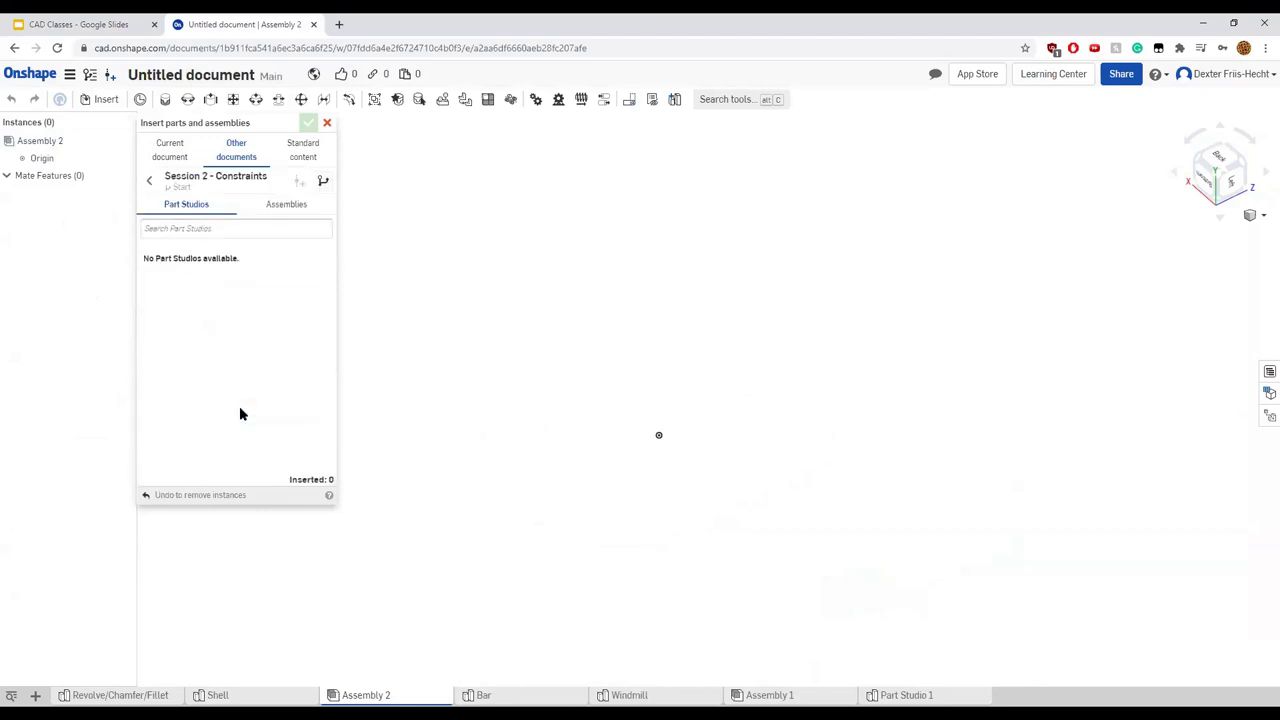
click(266, 206)
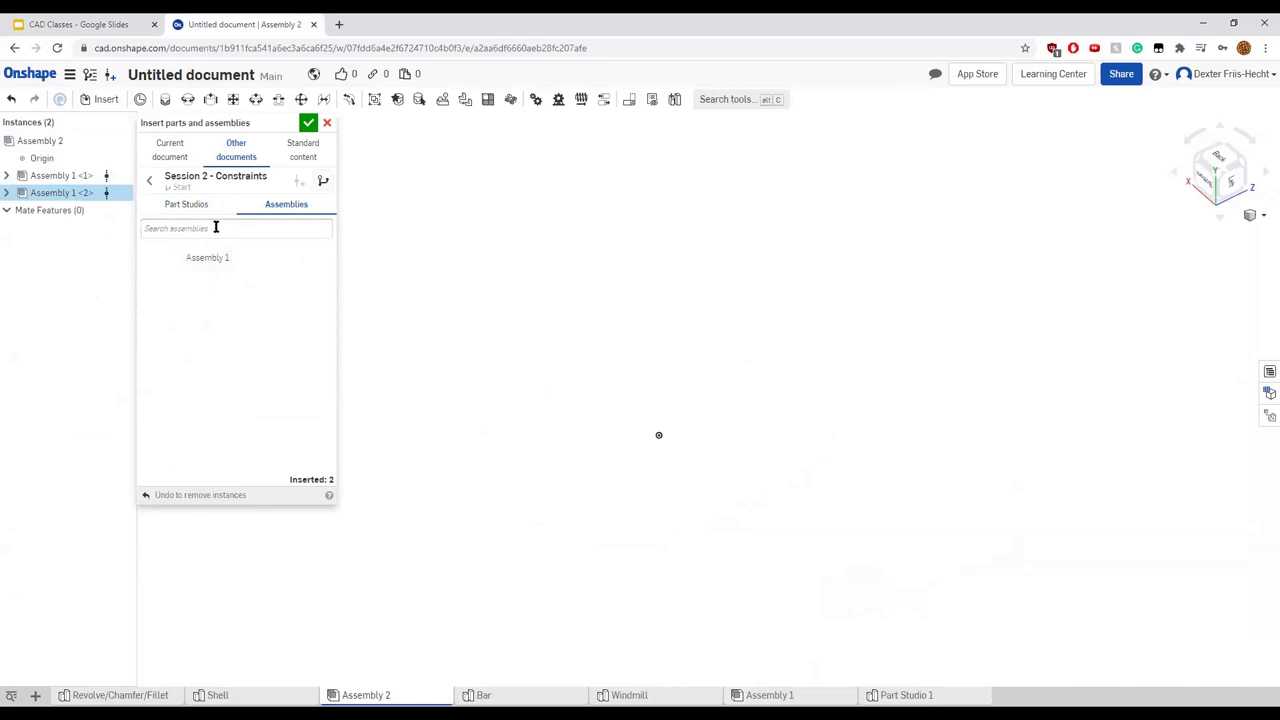
right_click(62, 192)
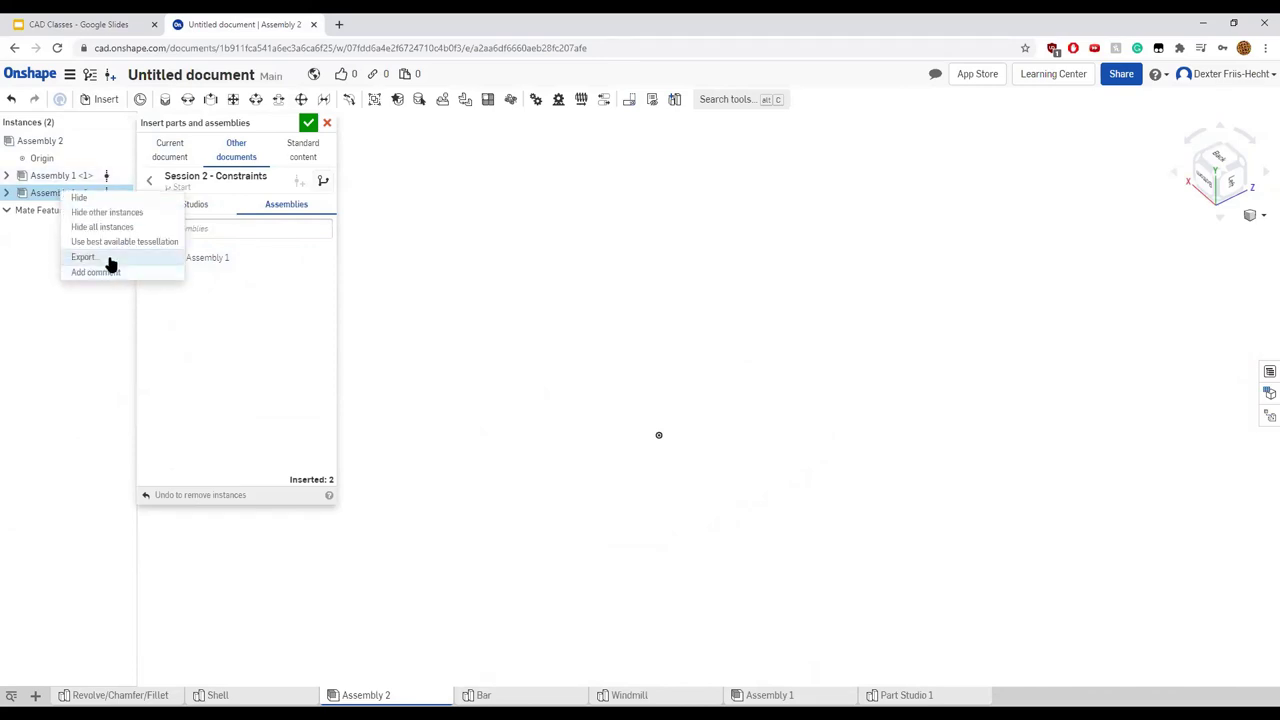
click(327, 124)
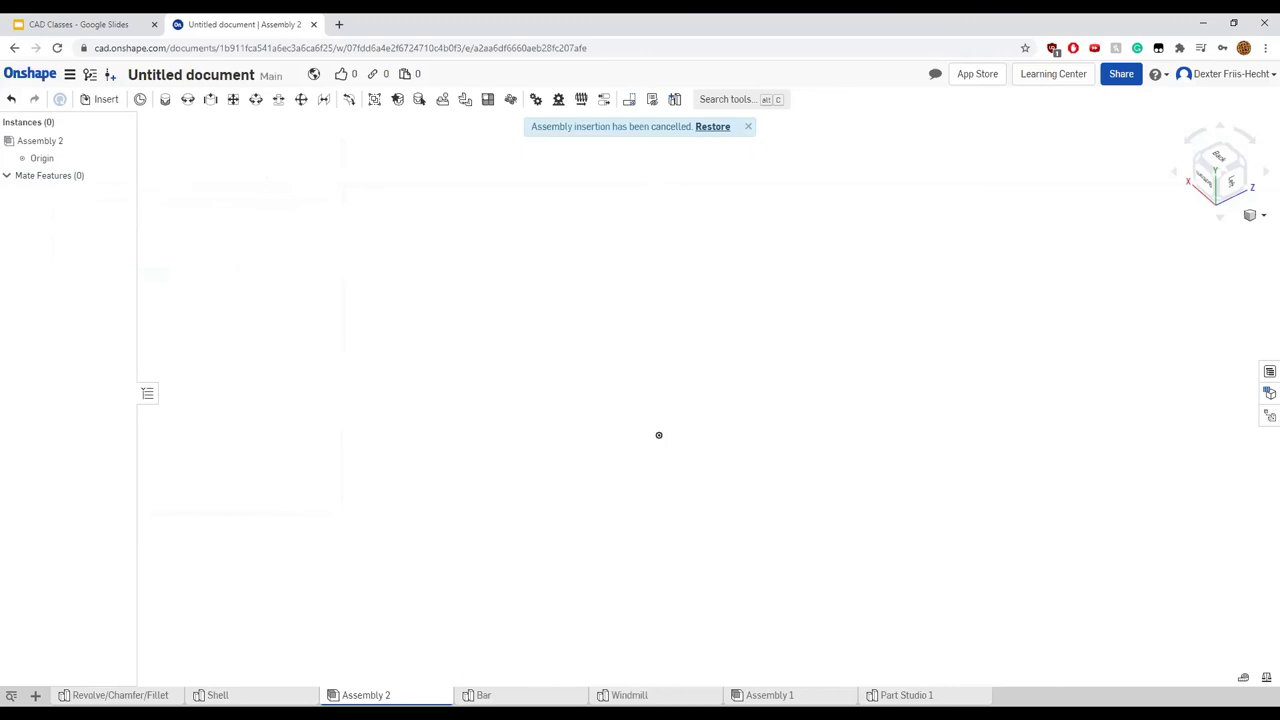
Open the Windmill part studio and inspect the rectangular plate
click(626, 695)
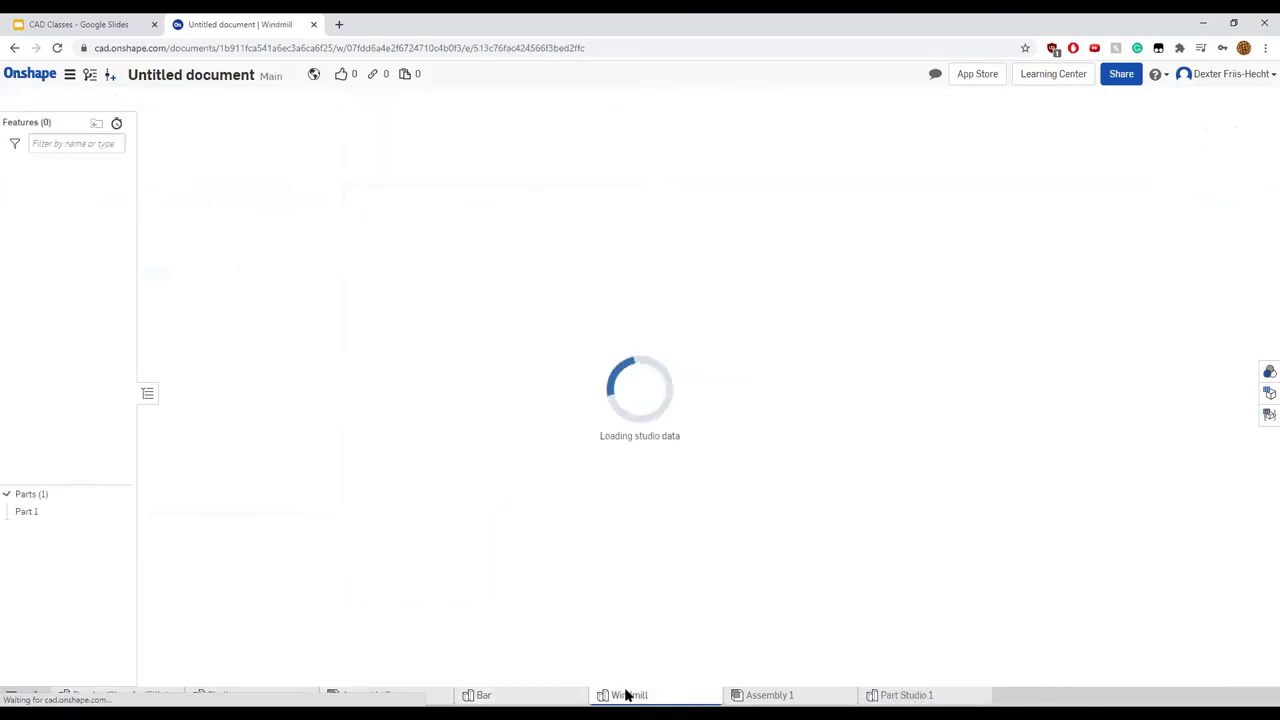
right_drag(584, 290, 603, 344)
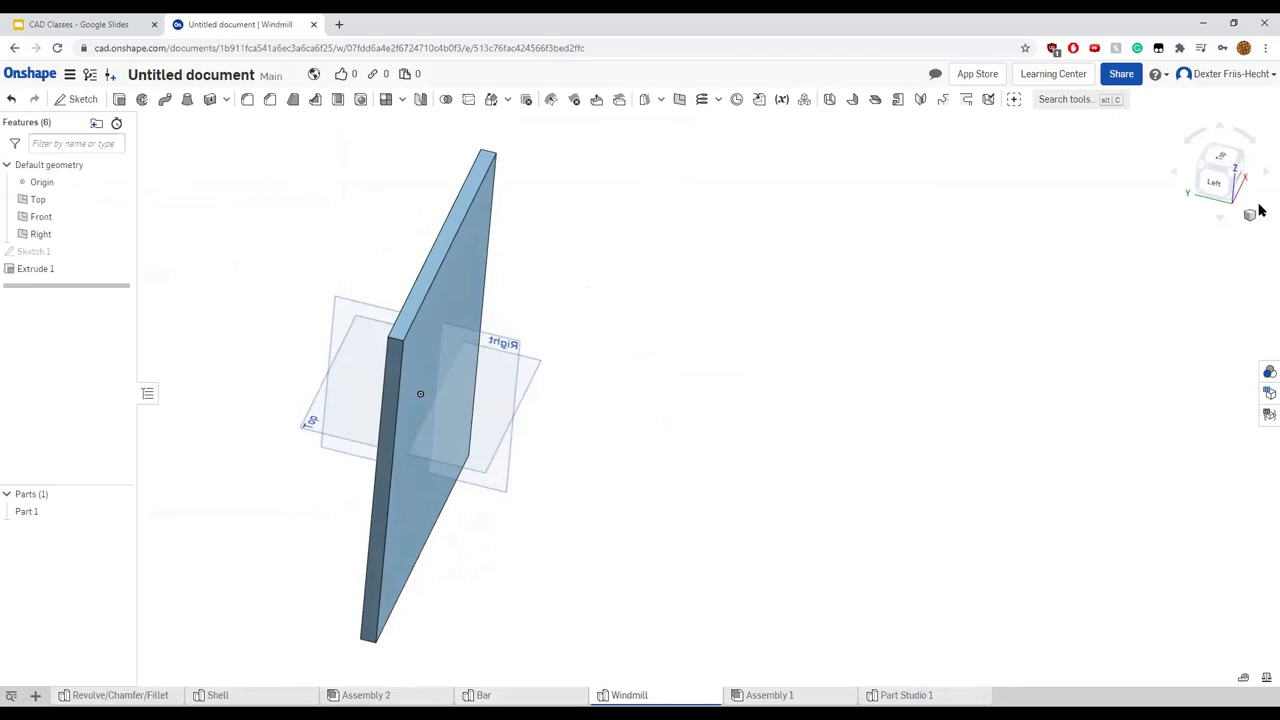
right_drag(1054, 319, 900, 410)
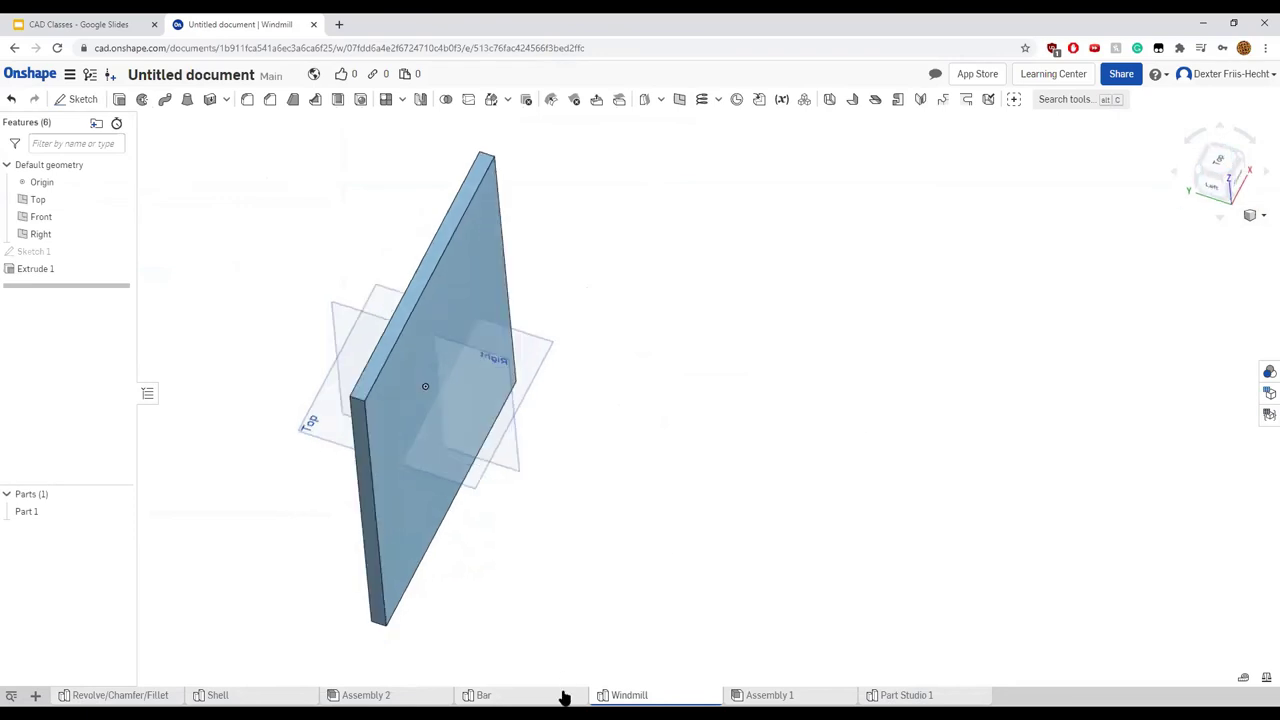
In the Bar part studio, sketch a center-point rectangle about 2.6 in wide around the bar's circular end face
click(484, 695)
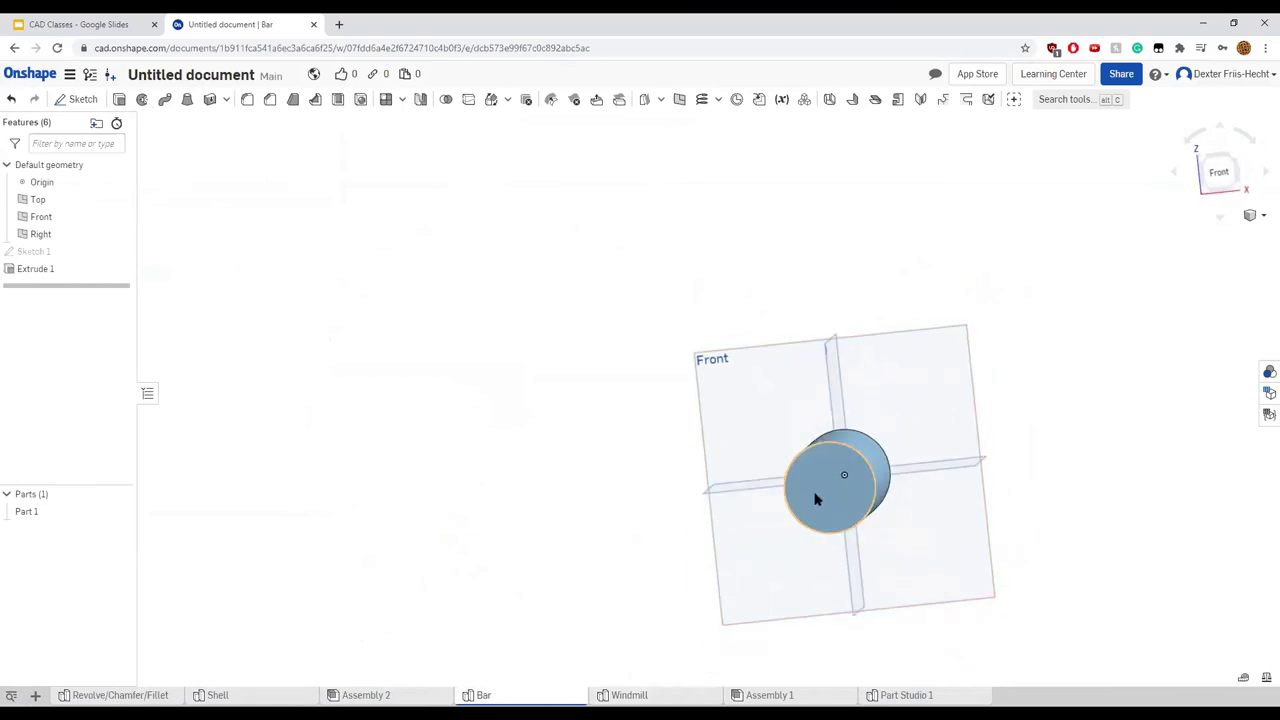
right_drag(814, 500, 827, 499)
click(1225, 172)
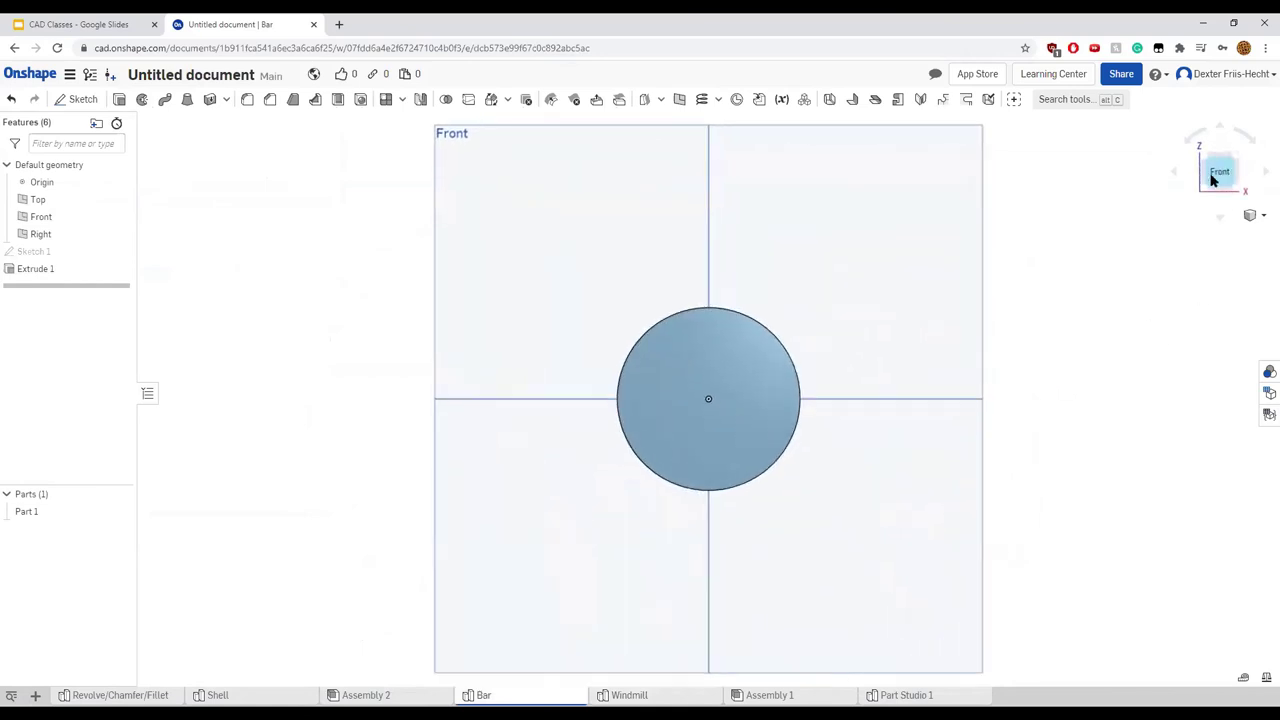
scroll(1004, 372, up, 1)
scroll(1005, 379, down, 2)
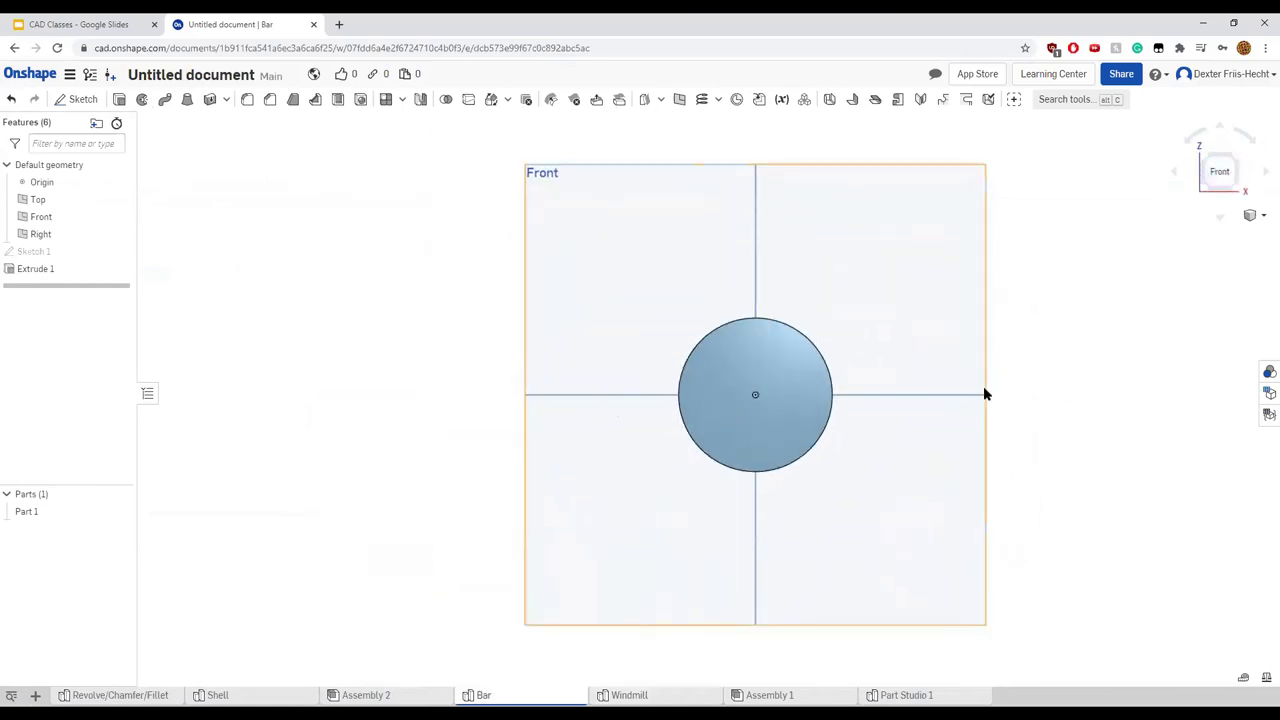
click(720, 360)
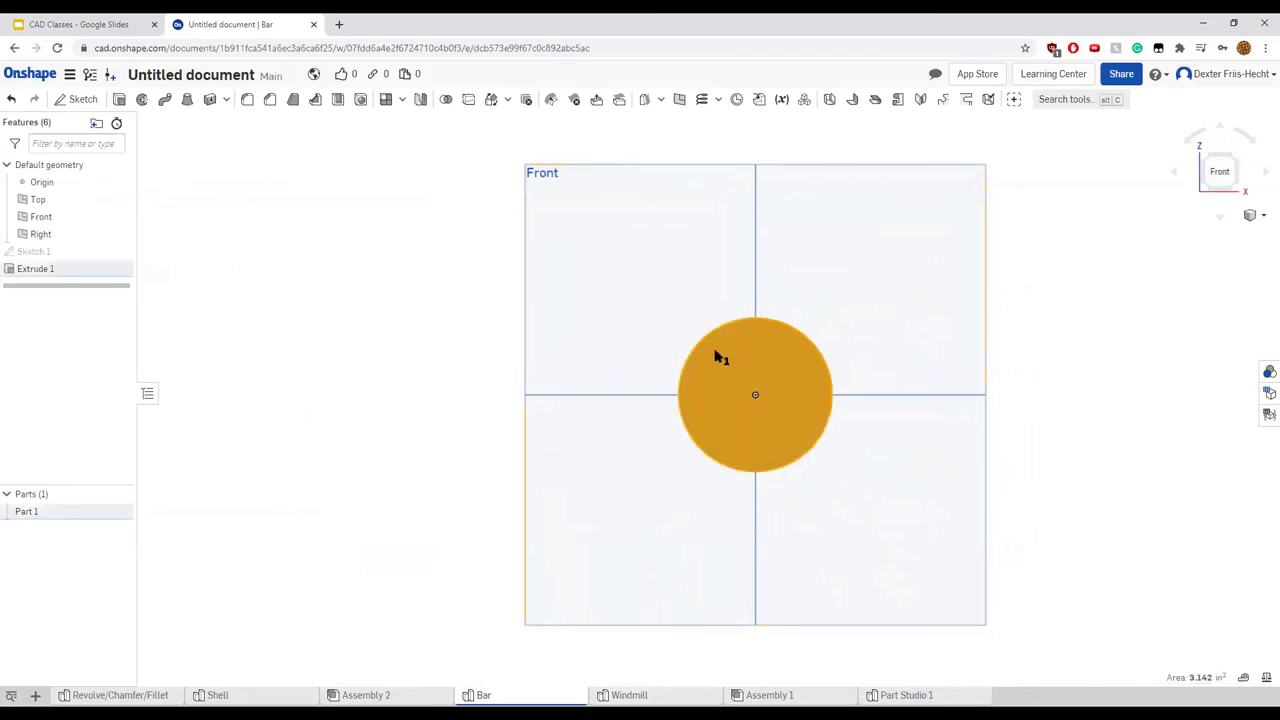
click(84, 99)
click(135, 102)
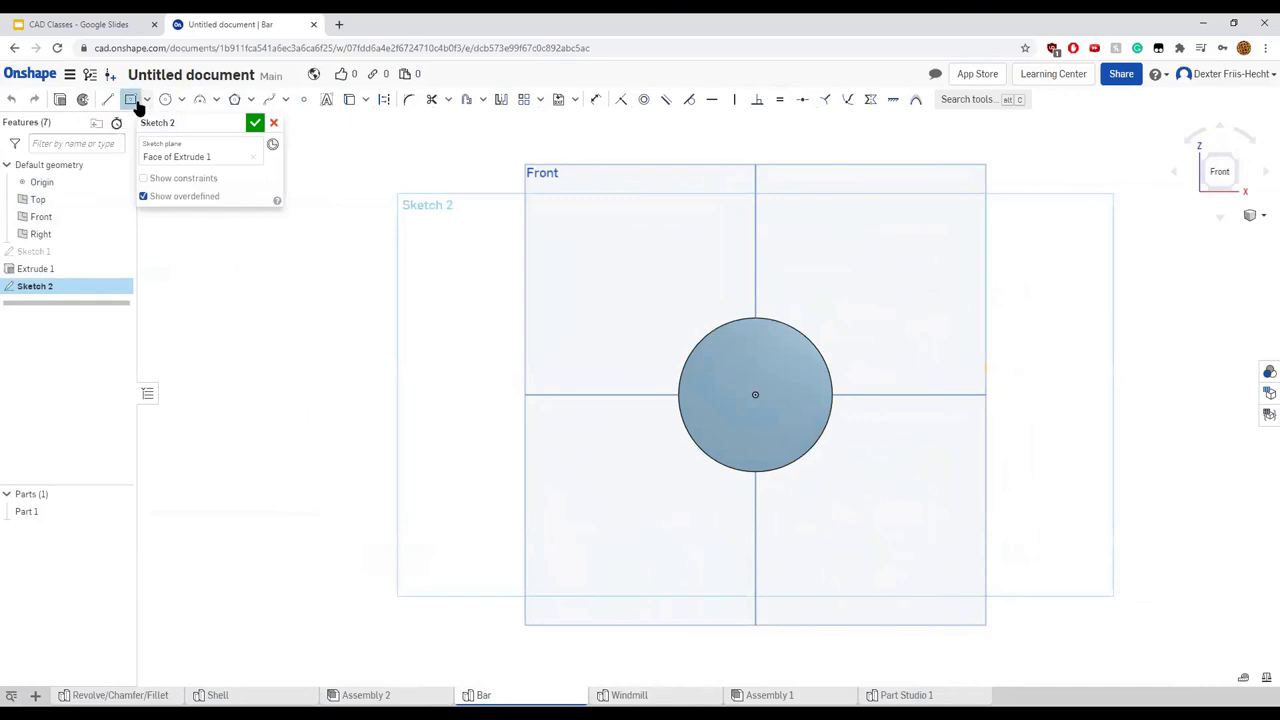
click(757, 395)
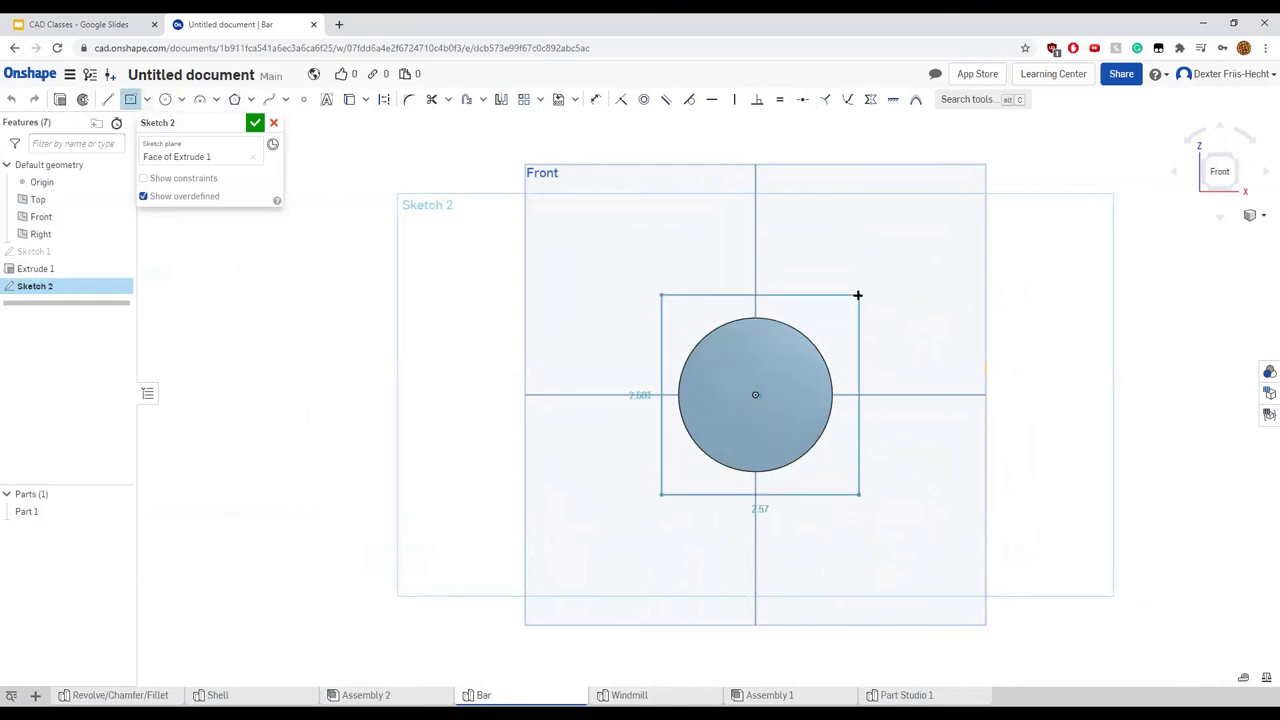
click(859, 288)
Dimension the rectangle's width to 2.5 in and make its adjacent sides equal so it is square
key(d)
click(814, 288)
click(814, 247)
text(2.5)
key(Return)
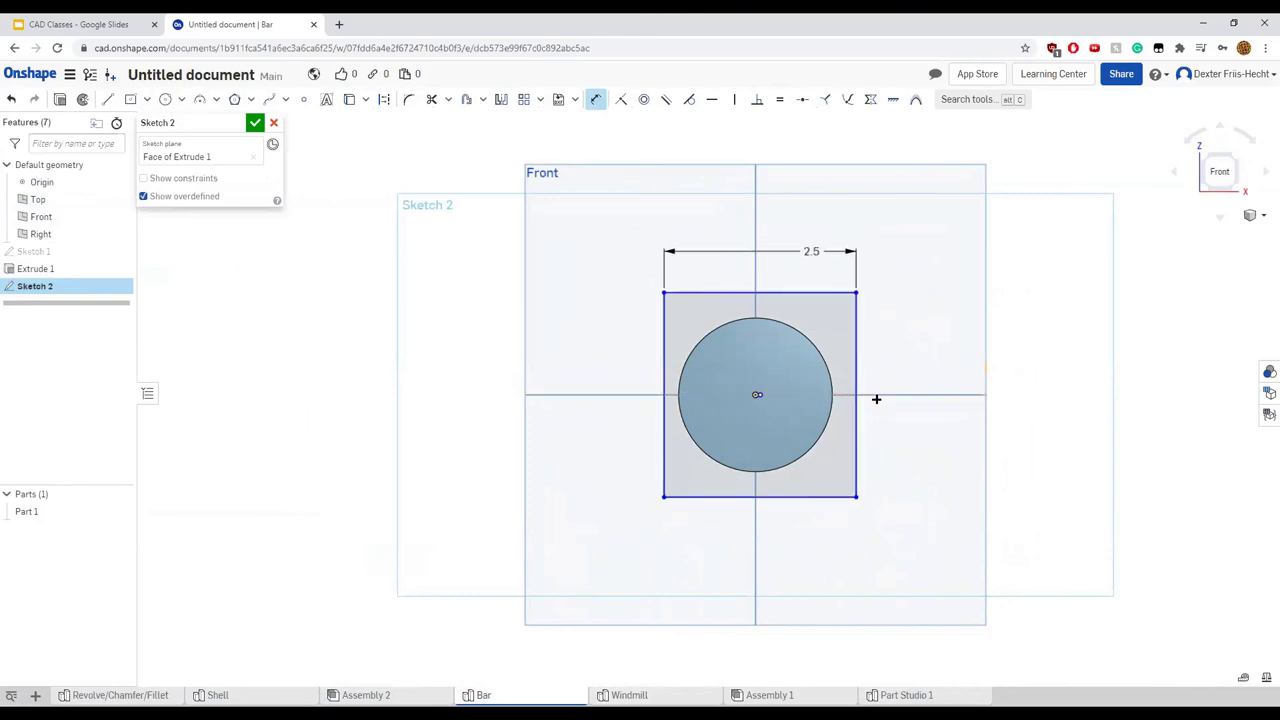
click(779, 99)
click(848, 293)
click(856, 320)
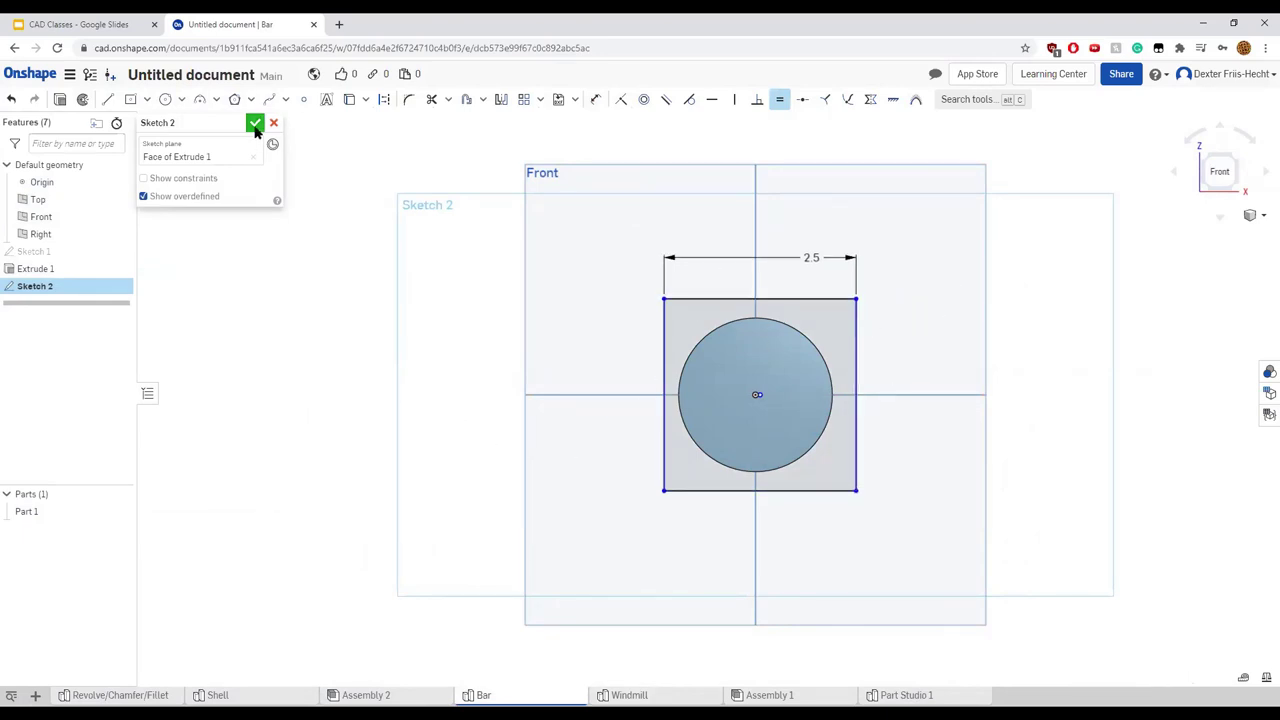
Extrude the square sketch 1 in outward from the bar's end, adding it to Part 1
click(60, 104)
mouse_move(440, 400)
right_down()
mouse_move(457, 401)
mouse_move(457, 343)
mouse_move(480, 340)
mouse_move(463, 340)
right_up()
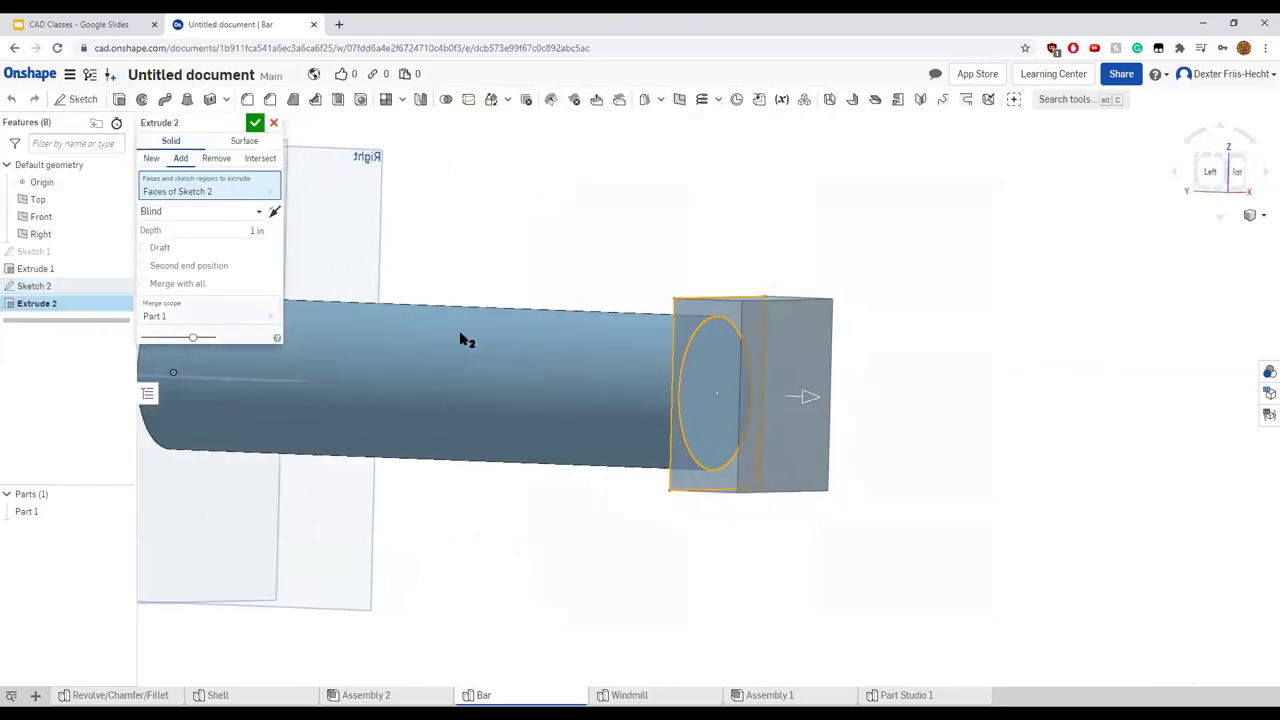
click(255, 122)
Inspect the bar with its square head and check the diameter of the round shaft
right_drag(419, 220, 464, 413)
right_drag(452, 478, 434, 558)
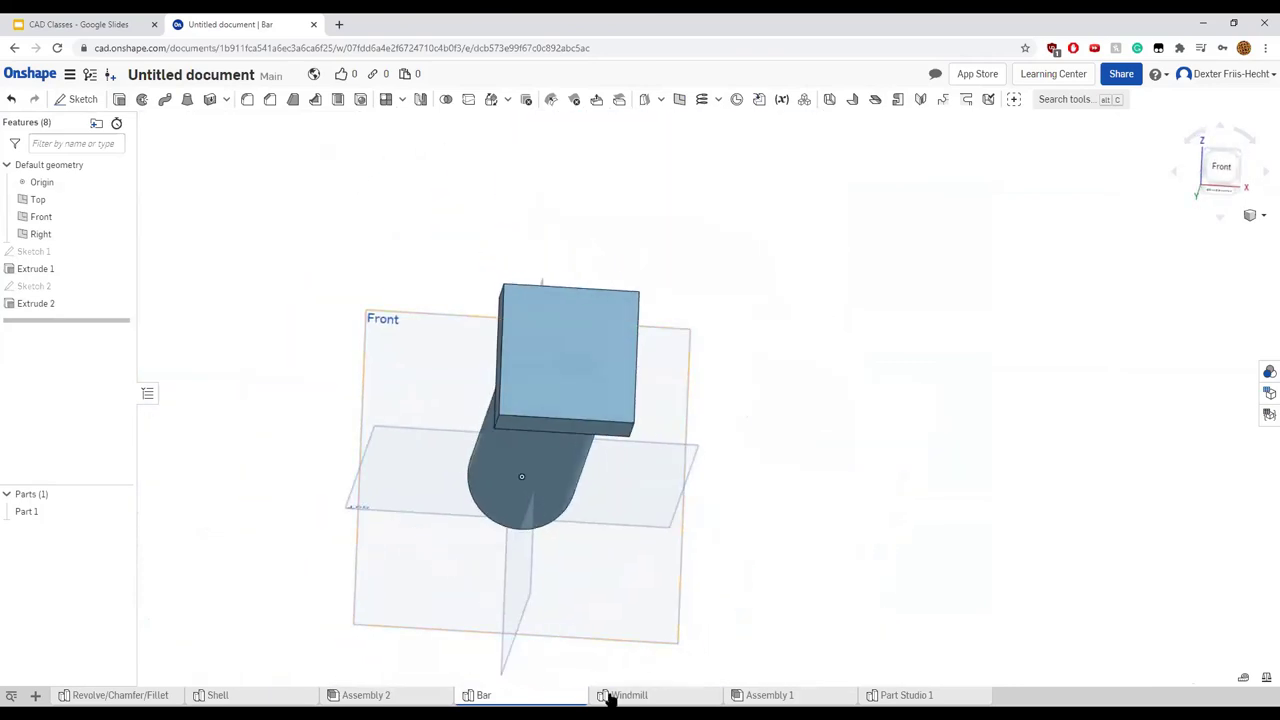
right_drag(680, 634, 665, 624)
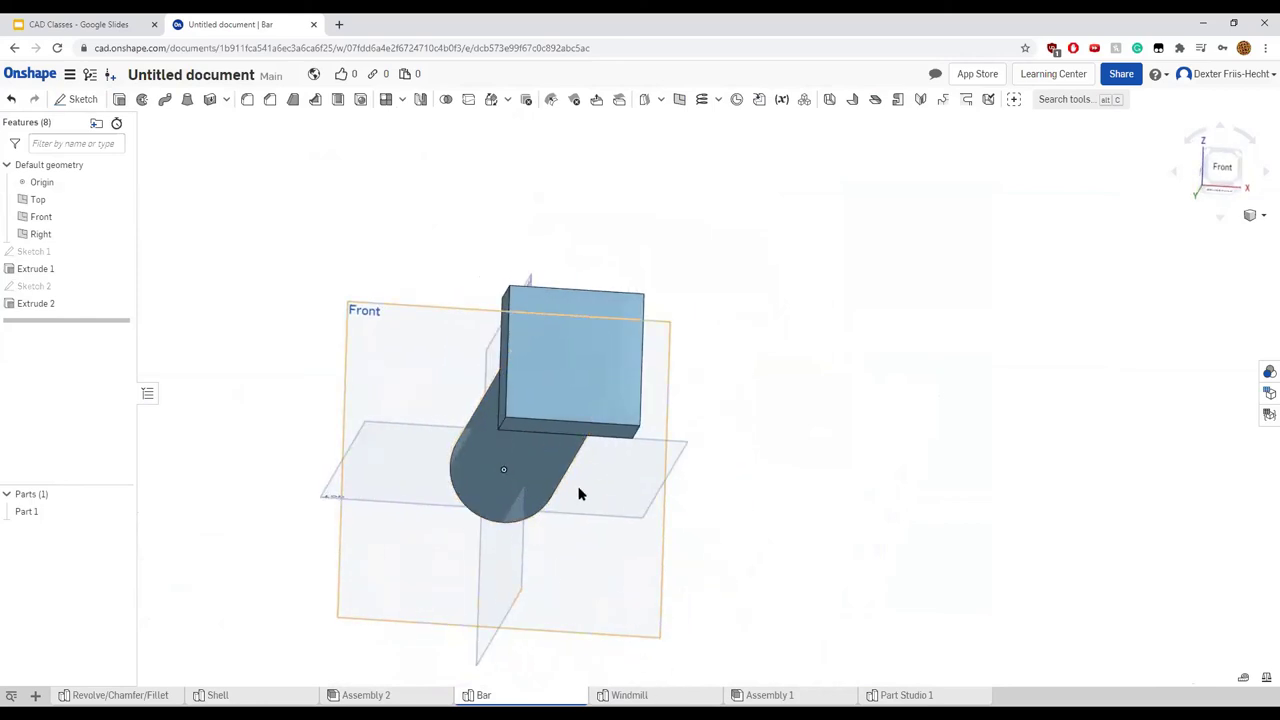
click(483, 447)
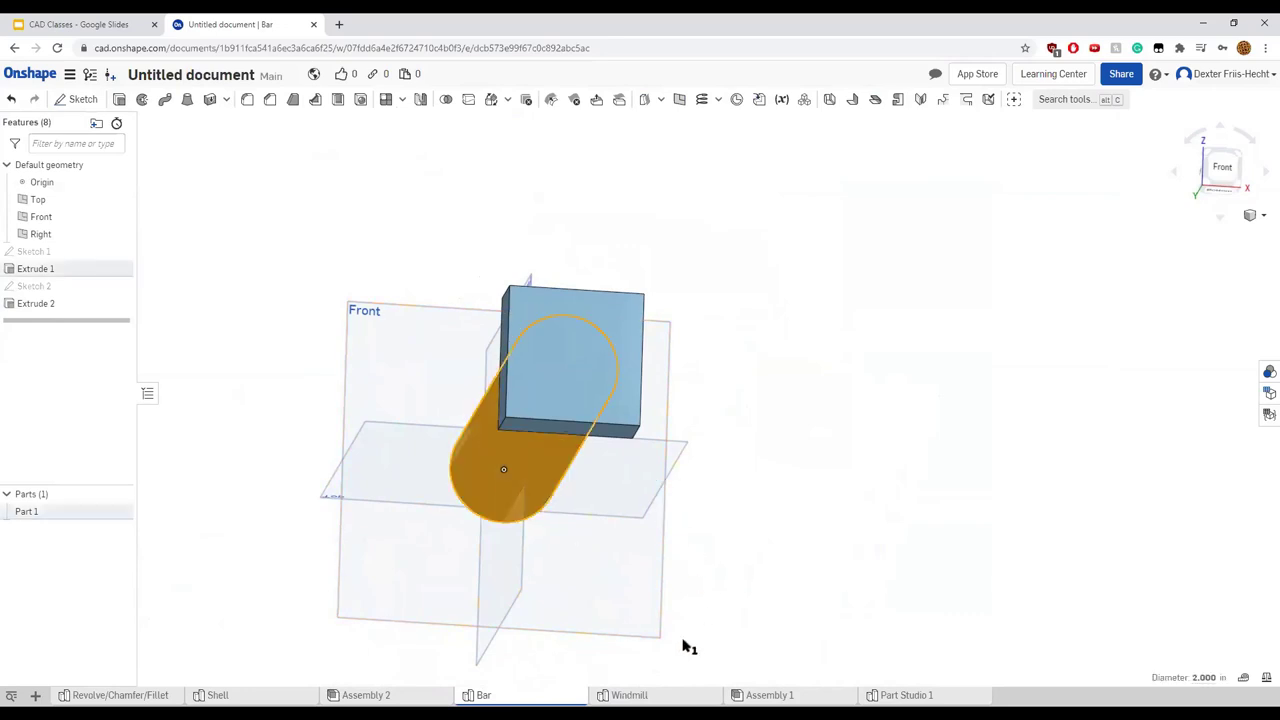
On the Windmill plate's front face, sketch a circle about 2.2 in across, left of the origin and level with it
click(640, 696)
click(1232, 176)
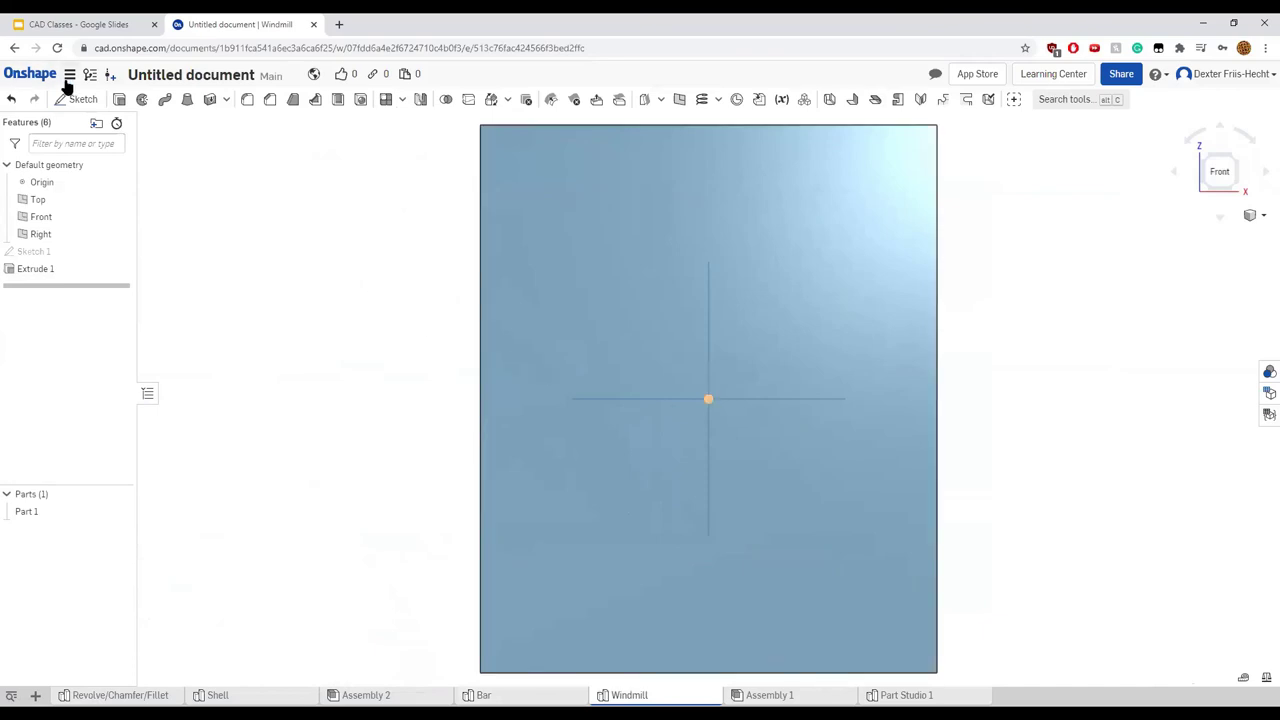
click(75, 99)
click(663, 252)
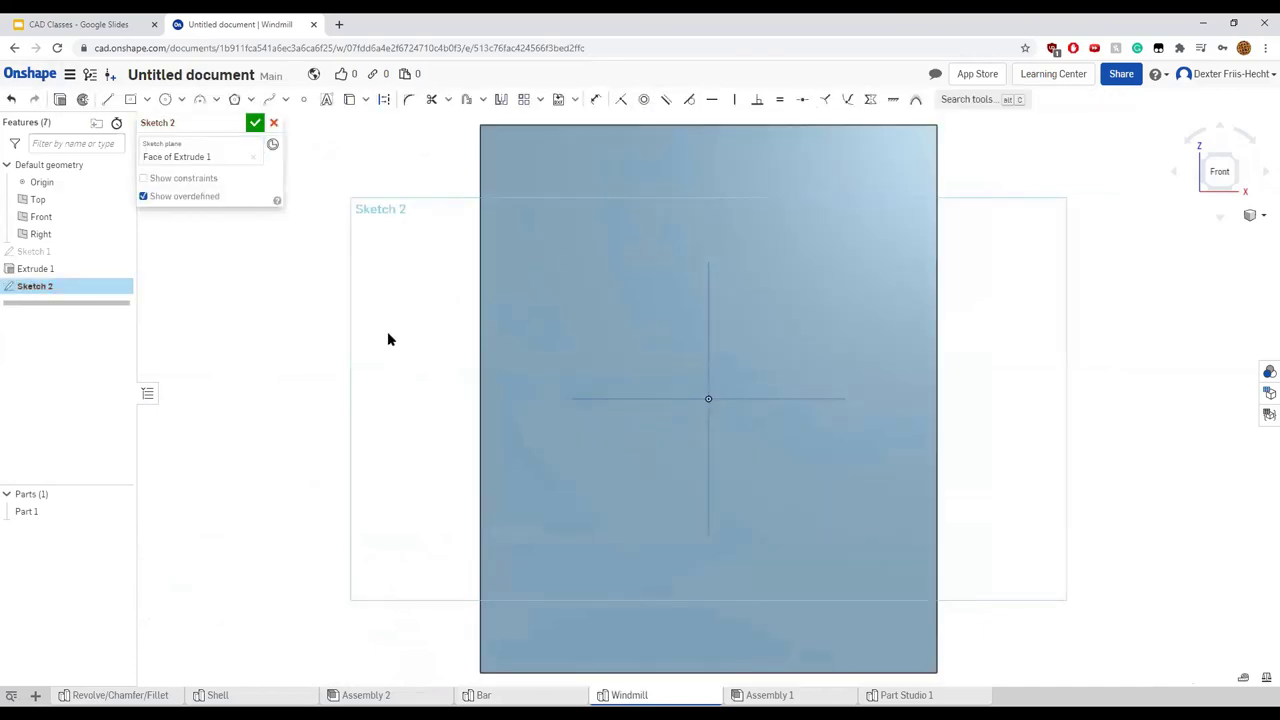
middle_drag(287, 326, 180, 320)
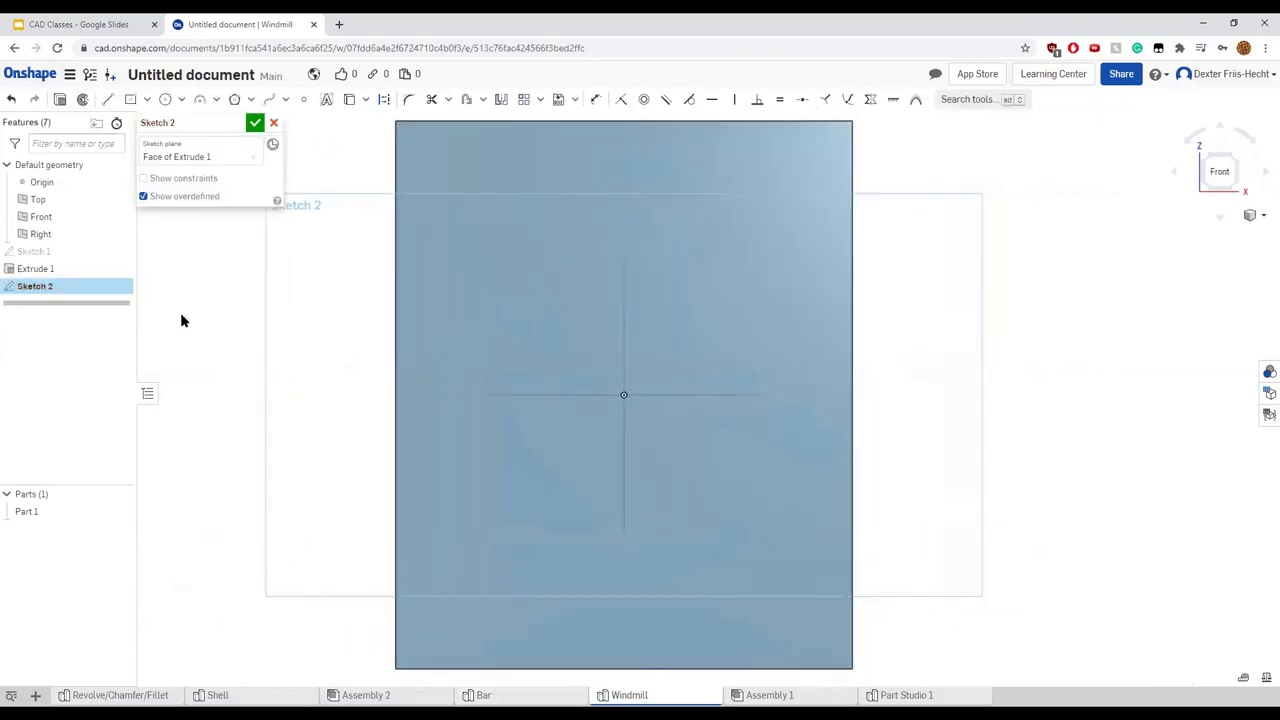
click(168, 101)
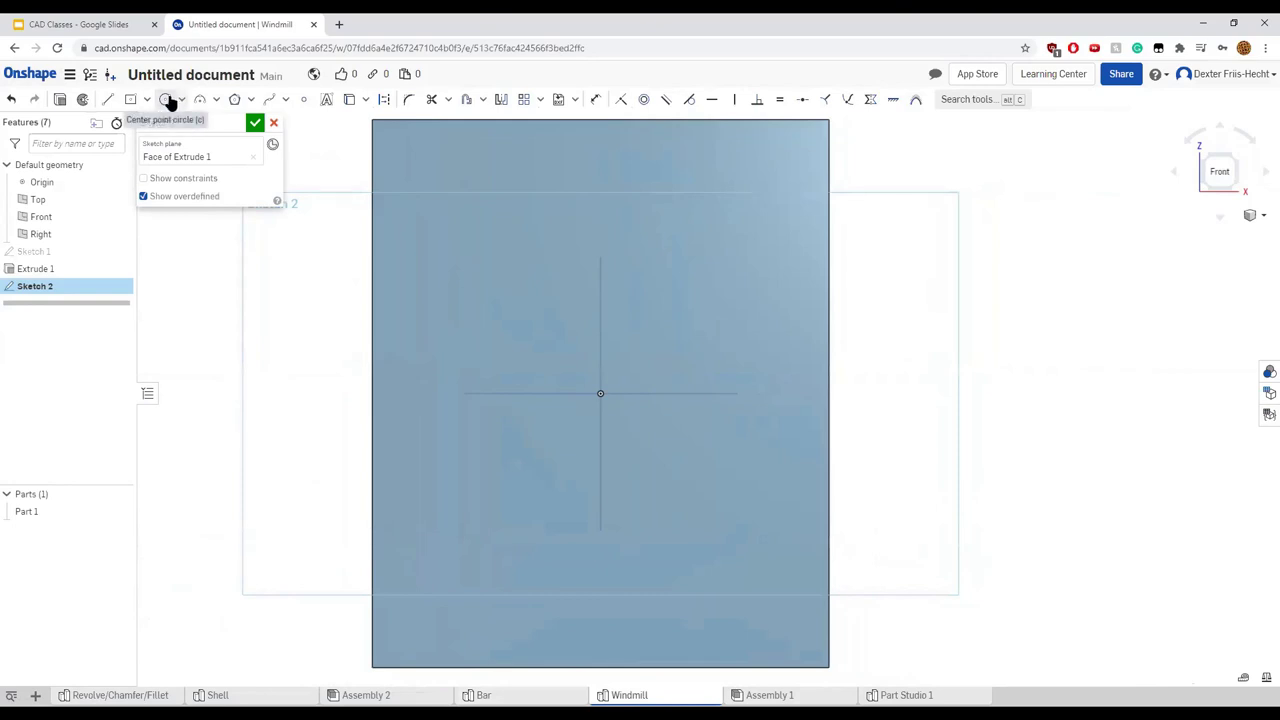
click(456, 395)
click(495, 362)
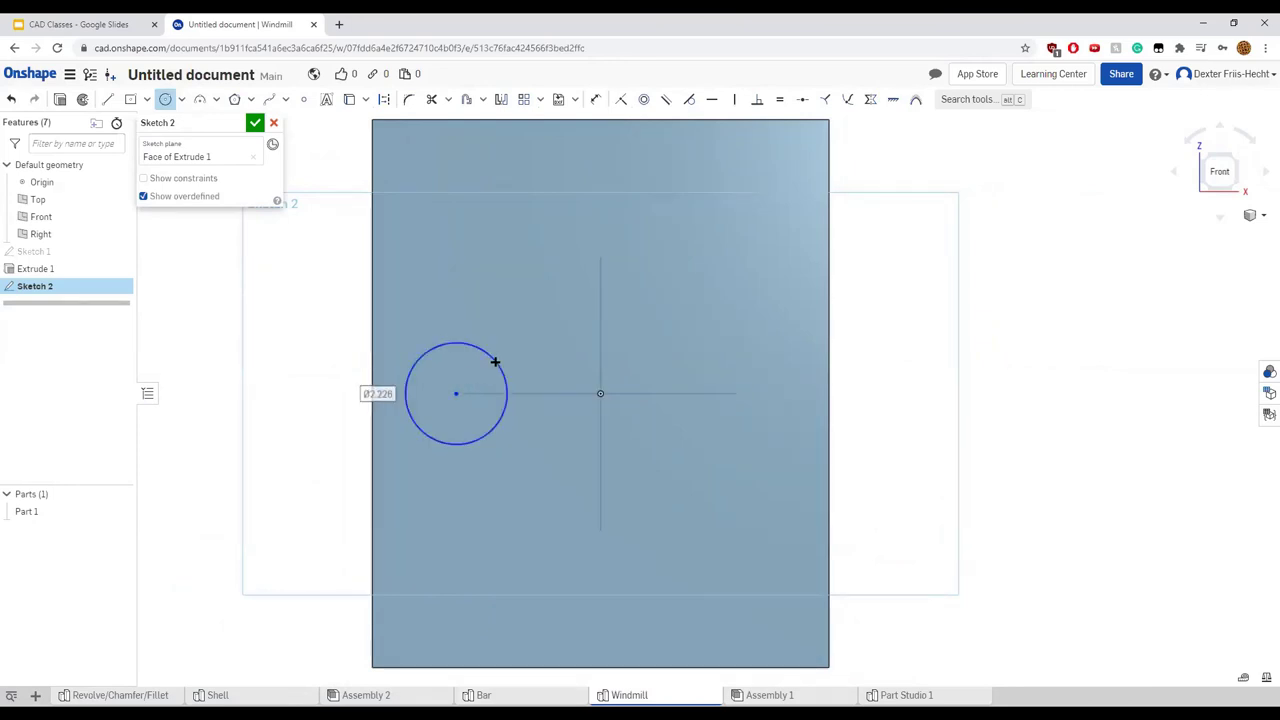
Dimension the circle's diameter to 2 in
key(d)
click(480, 352)
click(468, 367)
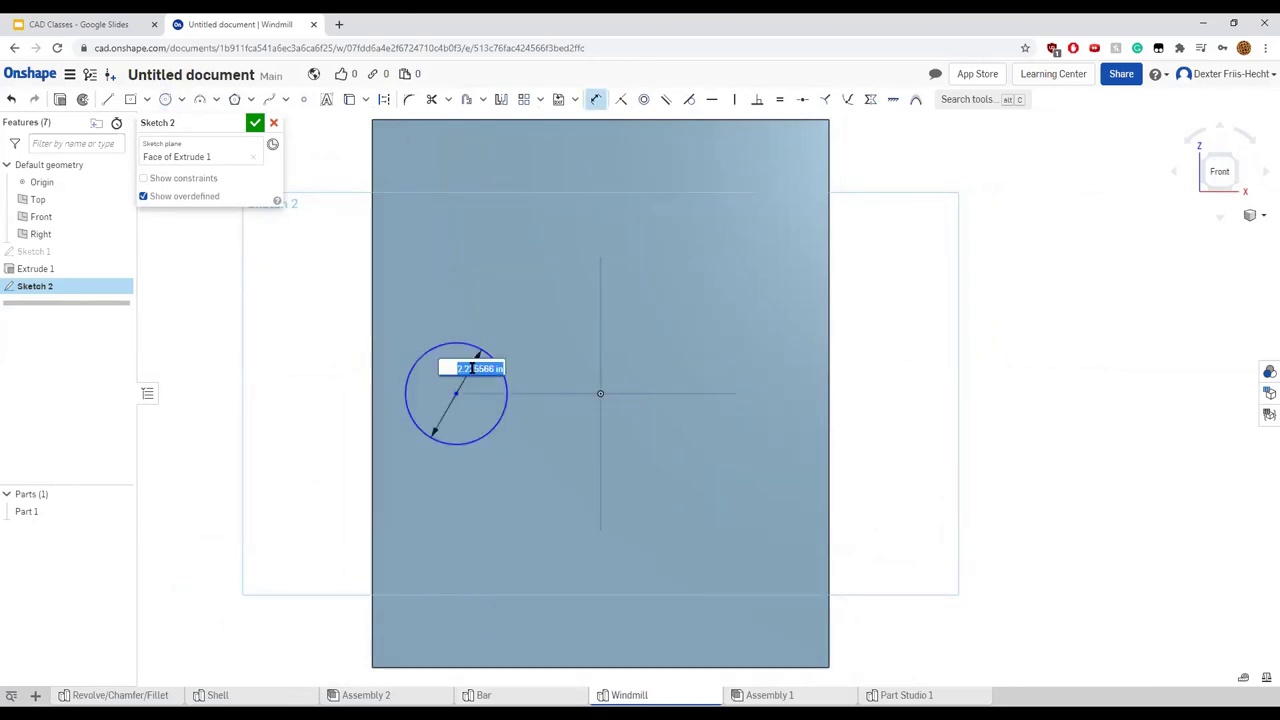
key(Return)
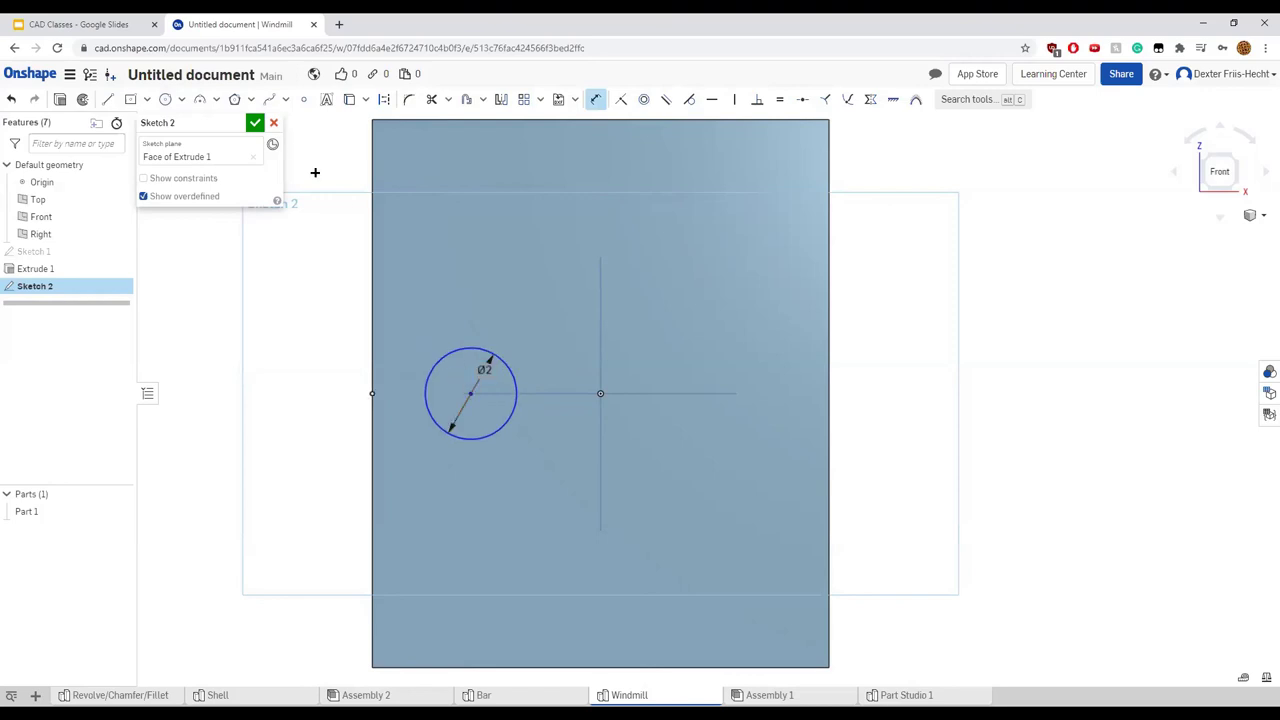
Sketch a second circle on the opposite side of the origin, level with the first, with a diameter of 2 in
click(165, 99)
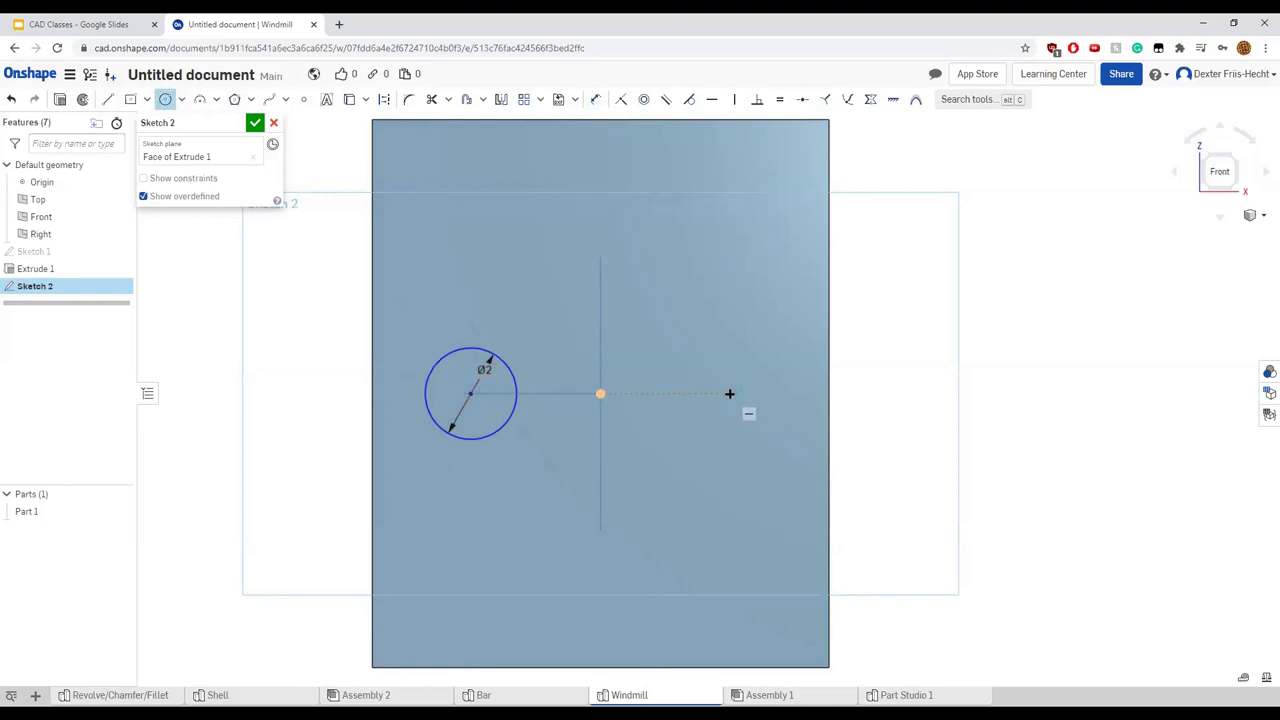
click(763, 348)
key(d)
click(763, 349)
click(748, 375)
text(2)
key(Return)
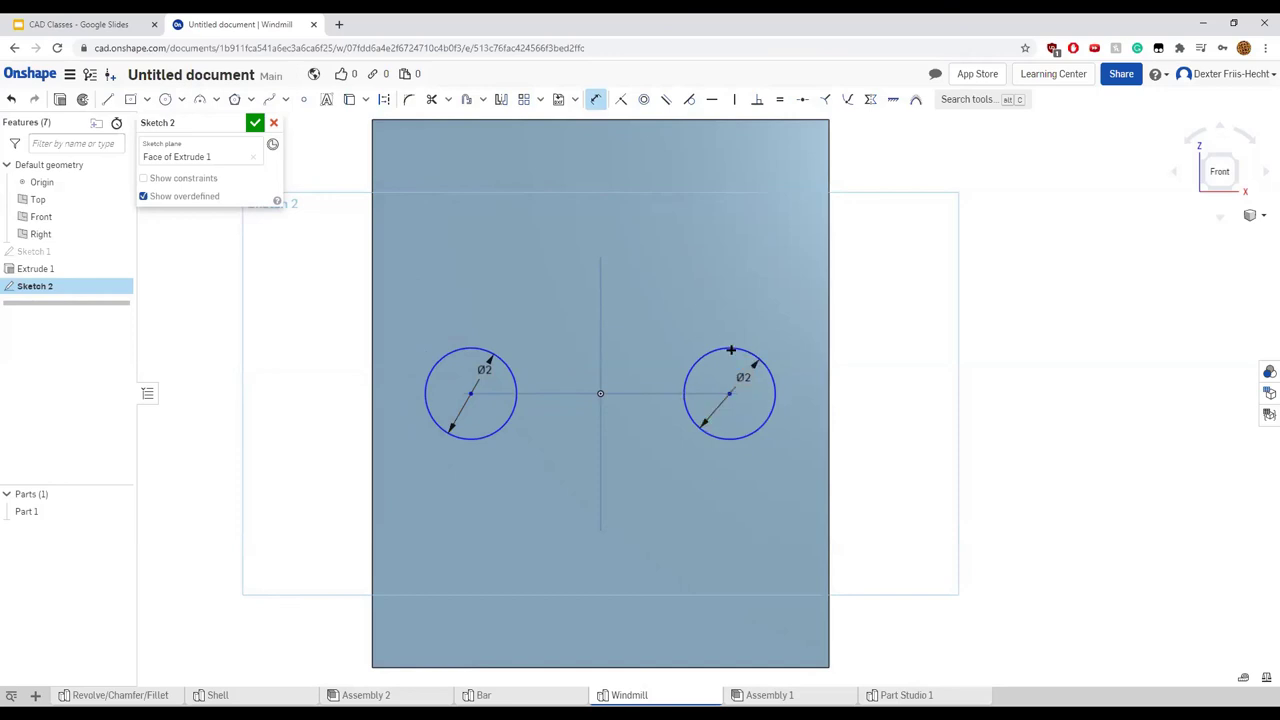
scroll(600, 400, down, 3)
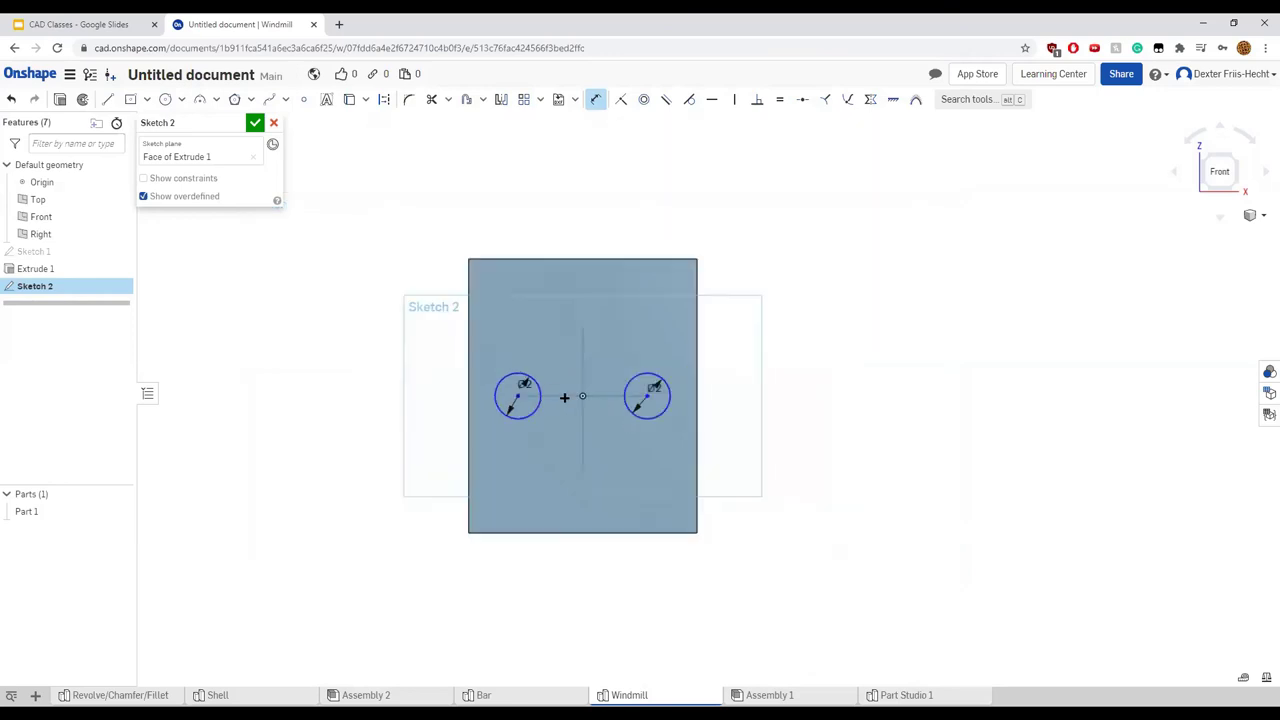
scroll(594, 400, up, 4)
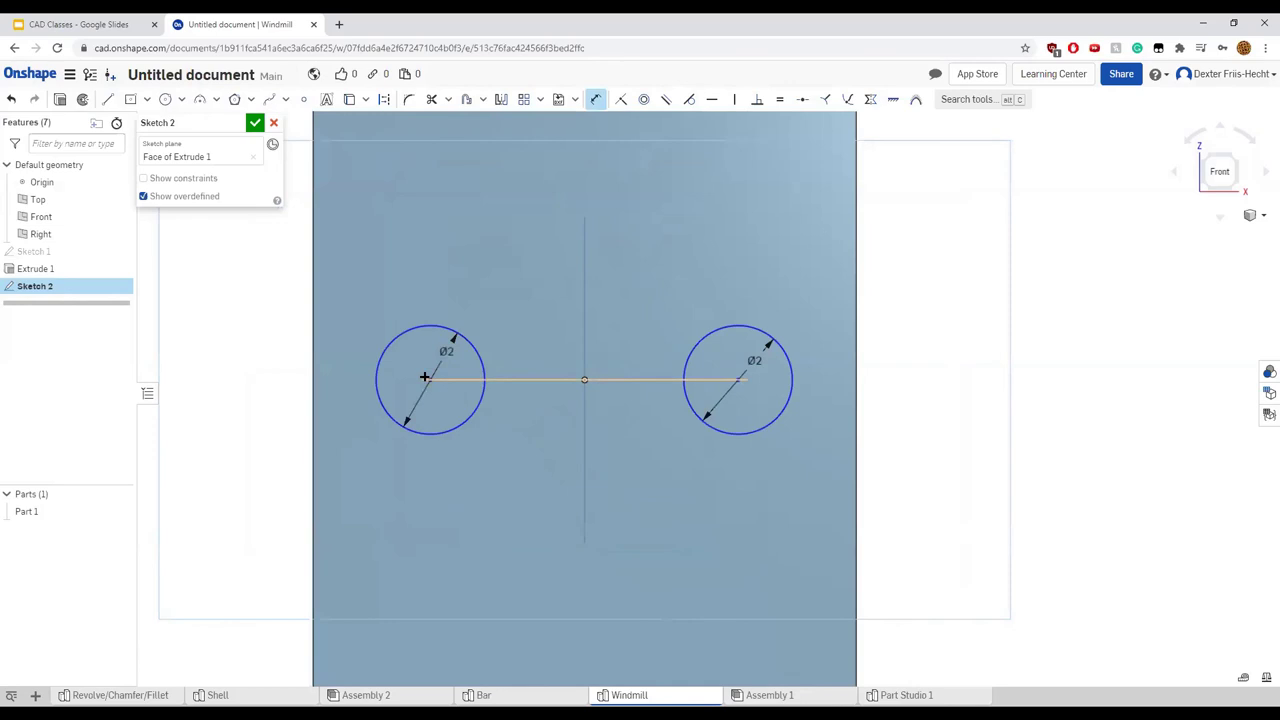
scroll(440, 380, down, 2)
scroll(435, 377, up, 5)
scroll(425, 372, up, 2)
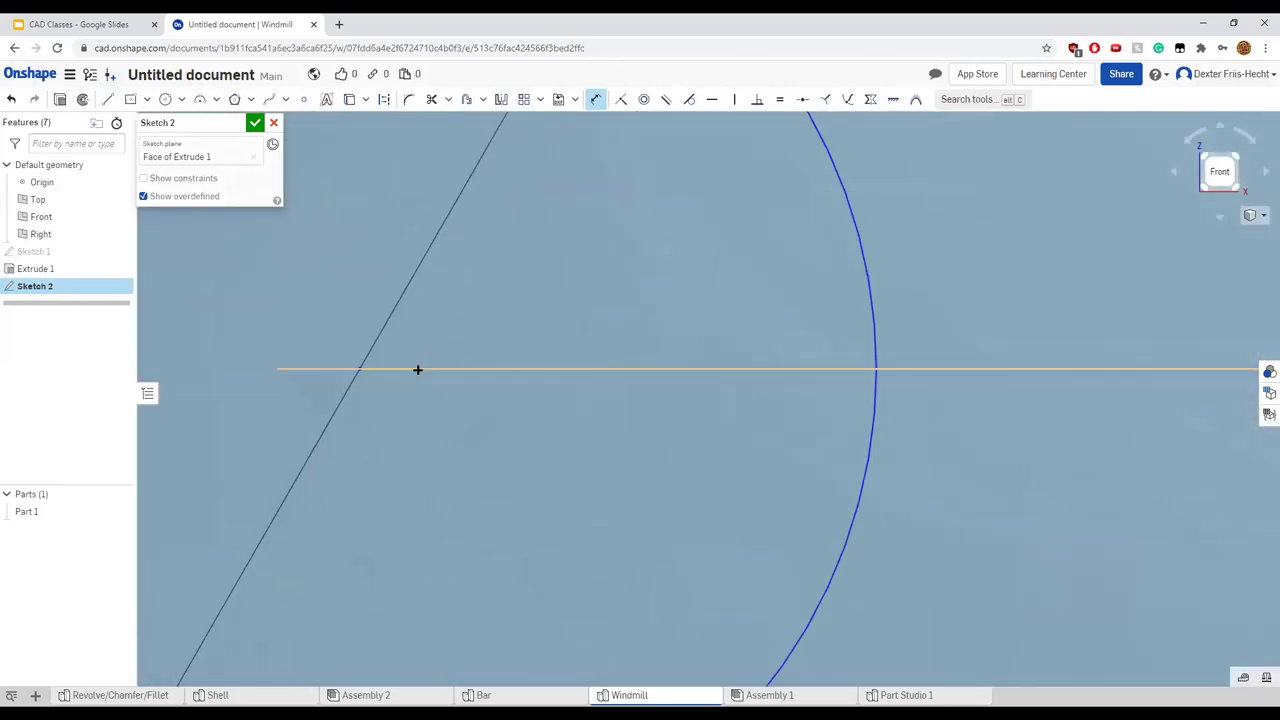
scroll(480, 374, down, 6)
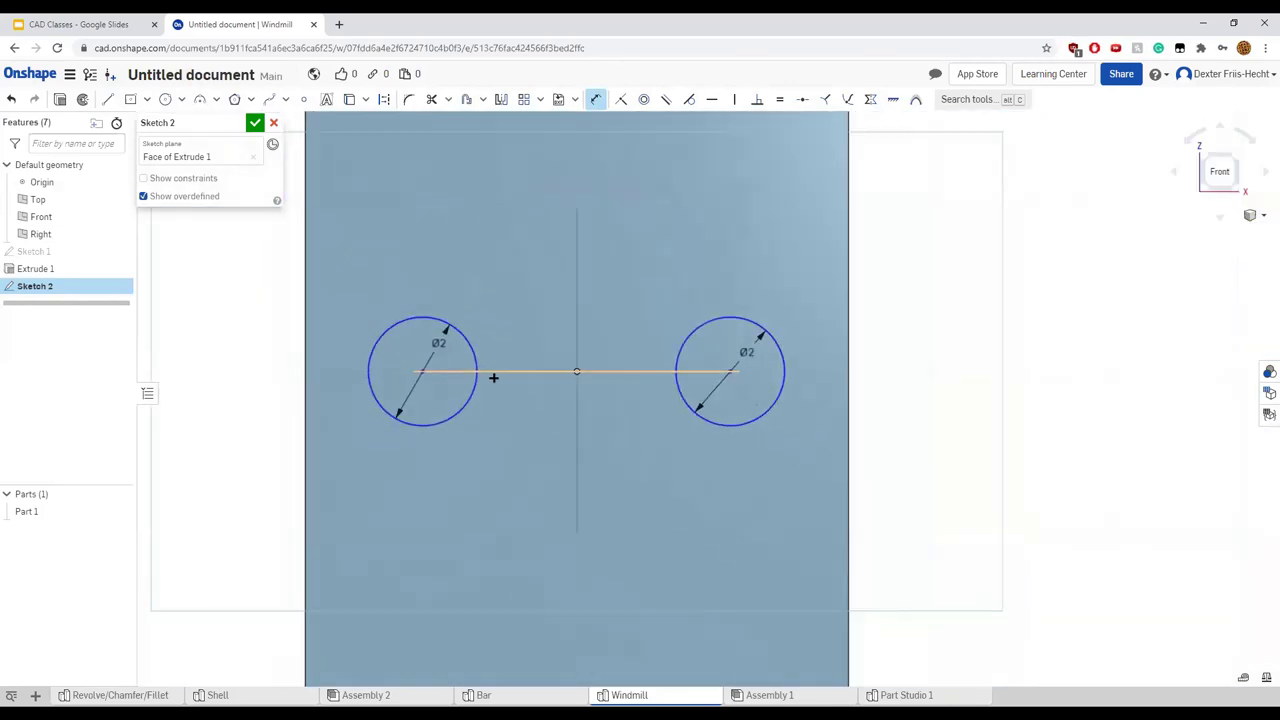
click(576, 371)
Draw two lines about 5.8 in long joining the tops and the bottoms of the two circles
click(109, 98)
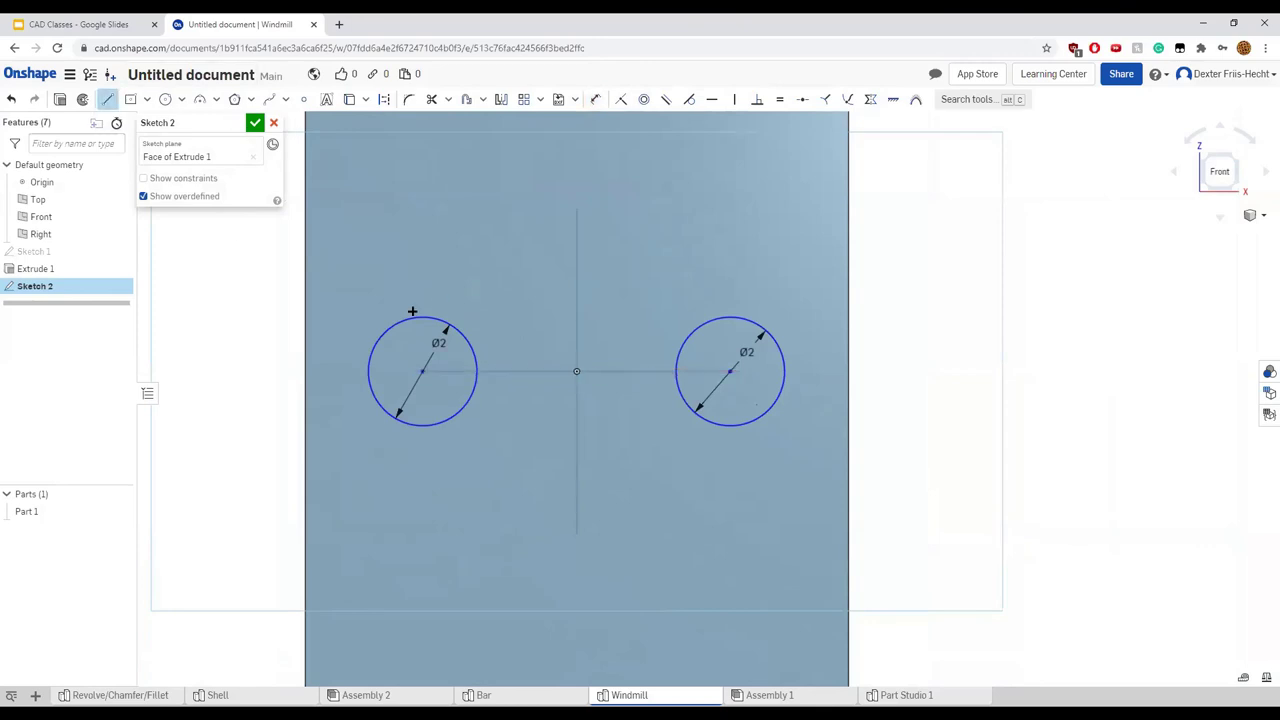
drag(415, 316, 729, 318)
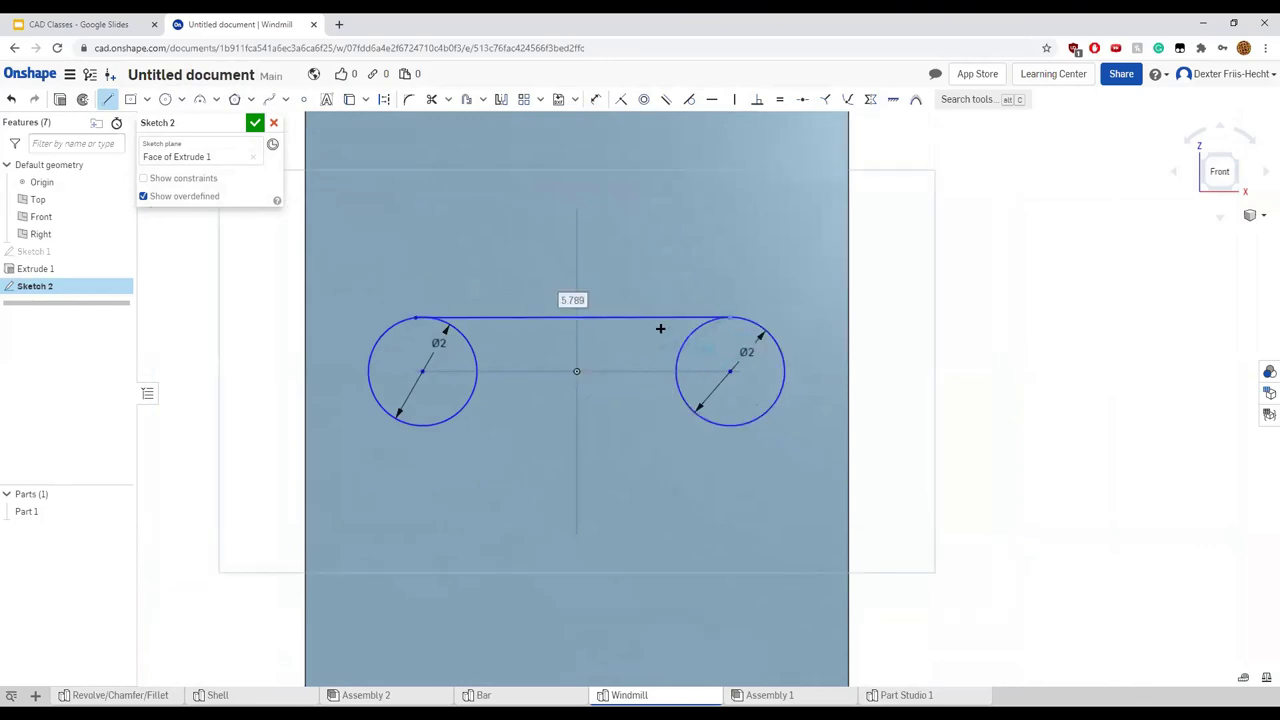
key(Escape)
key(l)
drag(413, 427, 730, 425)
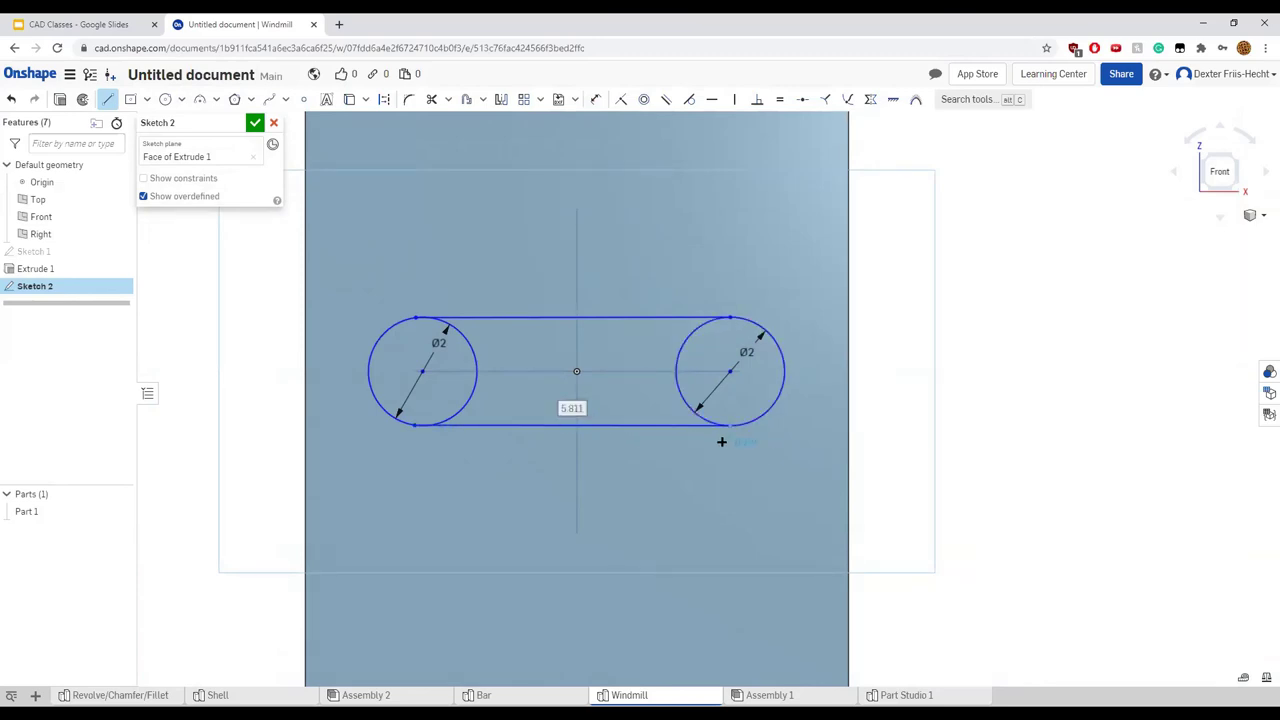
key(Escape)
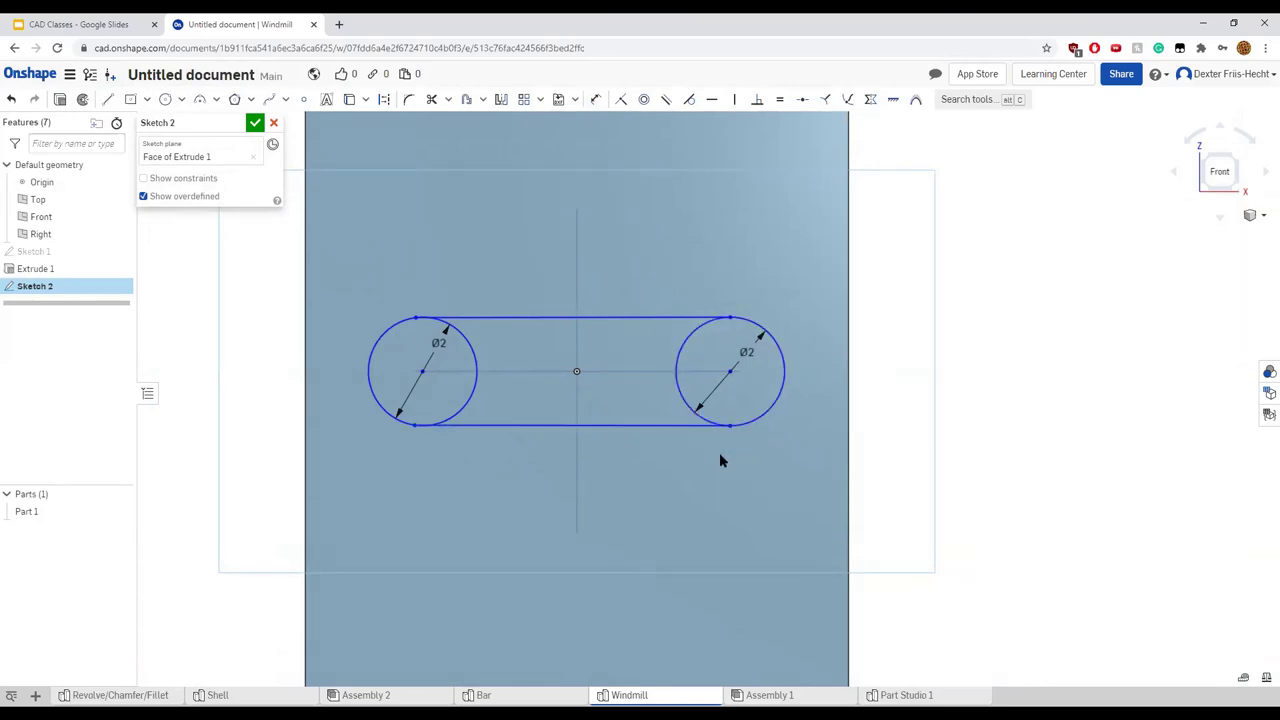
Add a tangent constraint between the upper line and the circle right of the origin
click(689, 99)
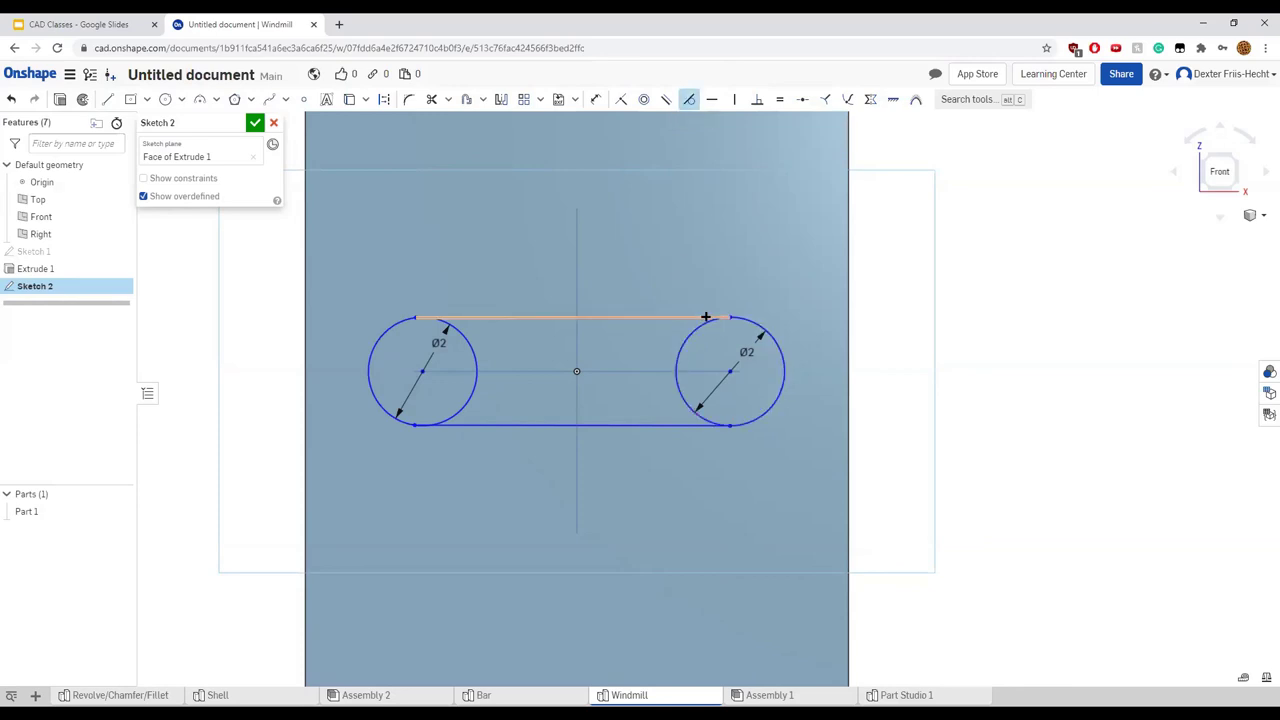
scroll(729, 310, down, 3)
scroll(729, 314, up, 8)
scroll(723, 326, down, 3)
scroll(723, 324, up, 10)
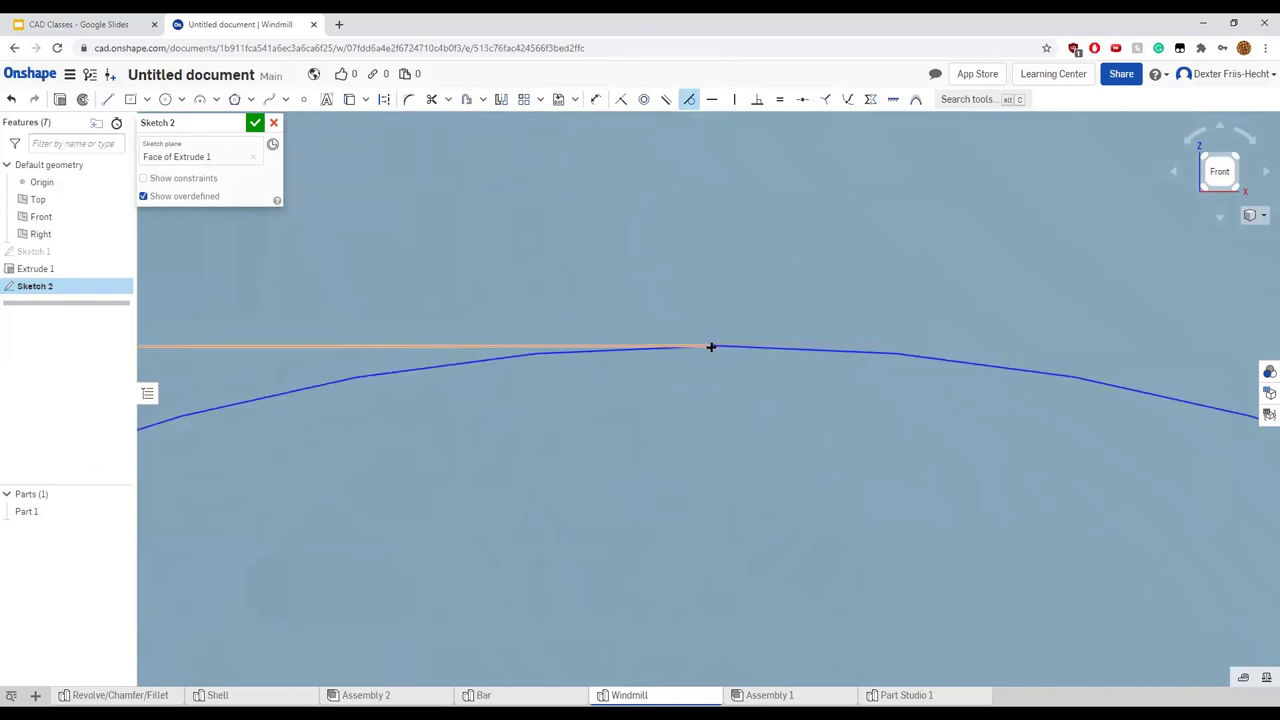
click(712, 346)
click(429, 371)
scroll(500, 400, down, 10)
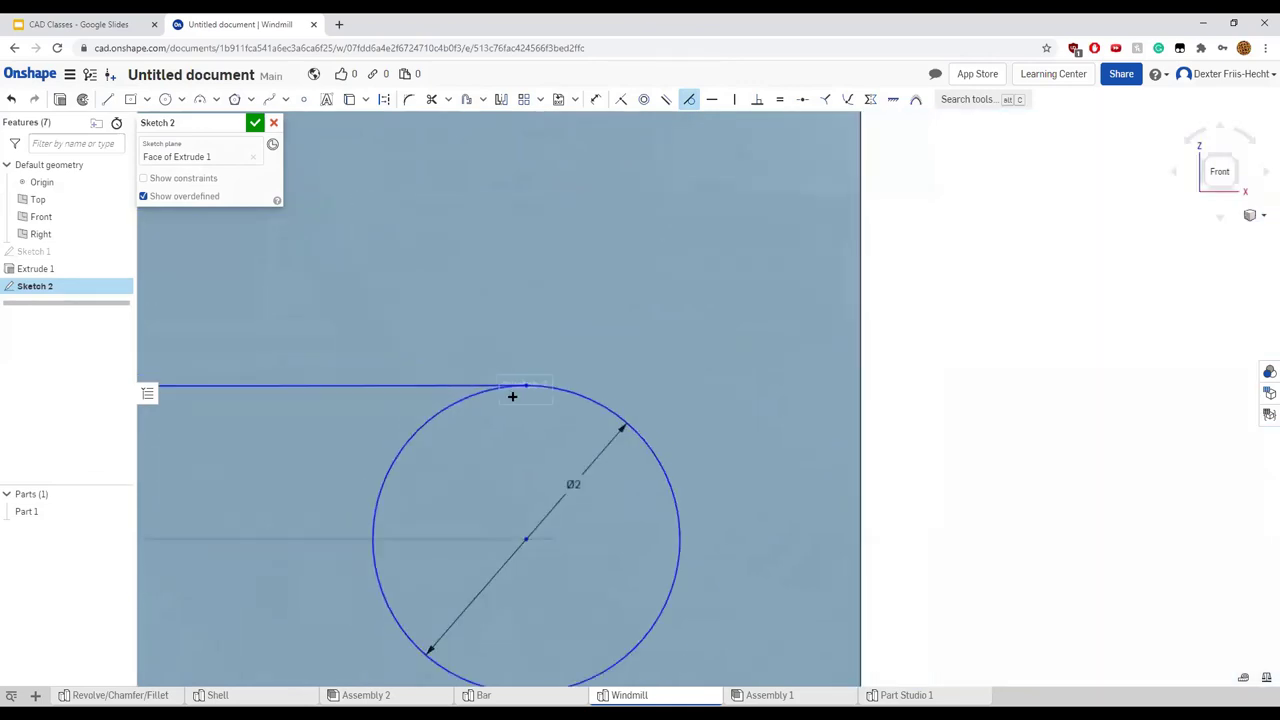
Add a tangent constraint between the lower line and the circle right of the origin
scroll(560, 417, down, 5)
scroll(443, 423, up, 5)
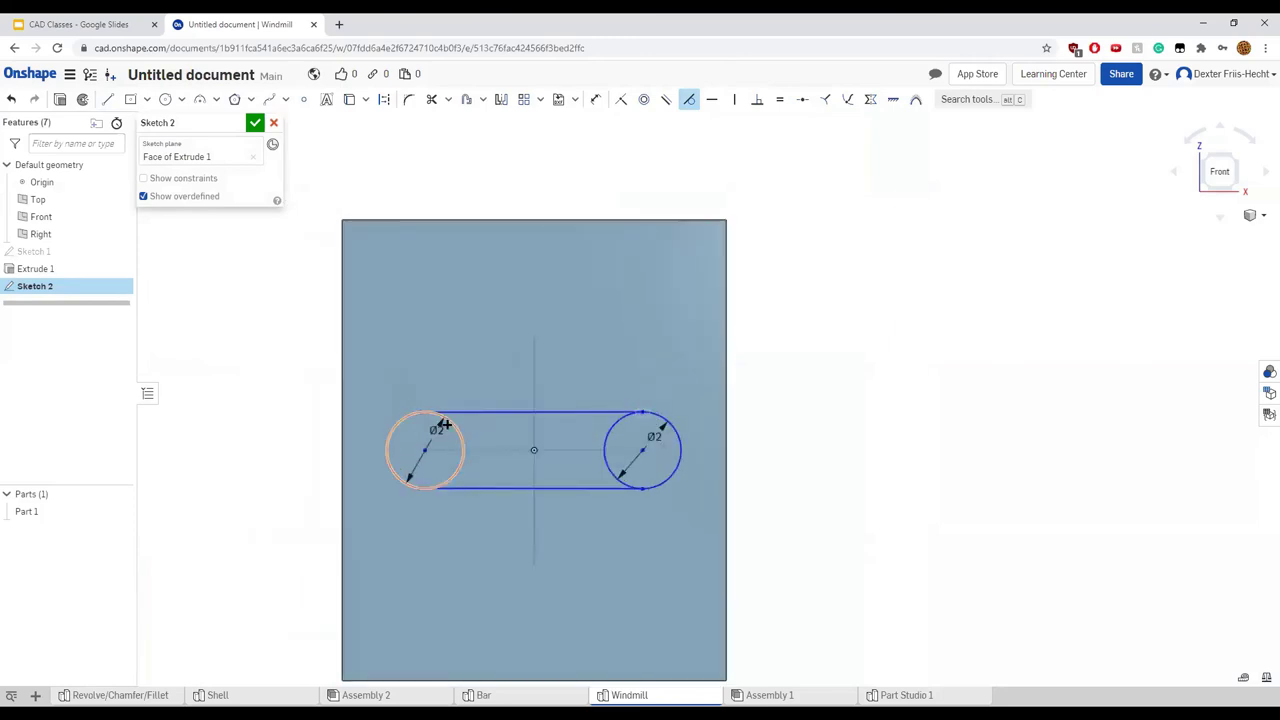
click(454, 480)
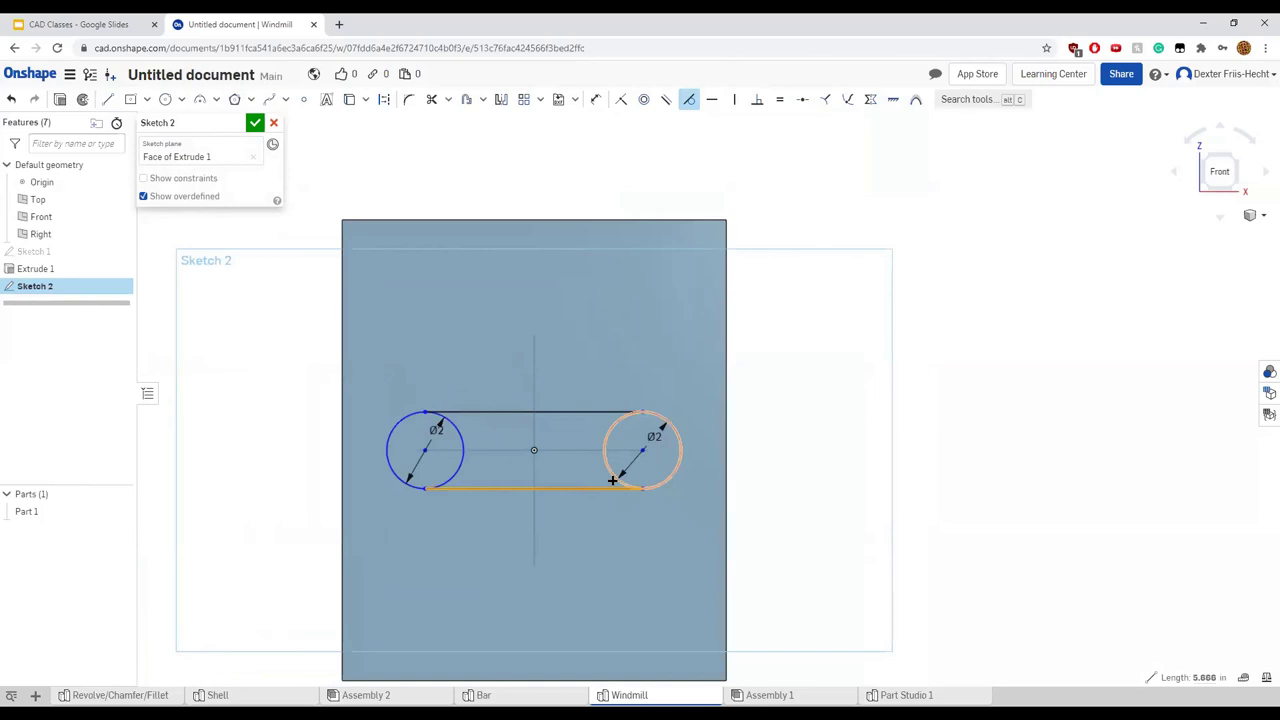
scroll(502, 458, up, 3)
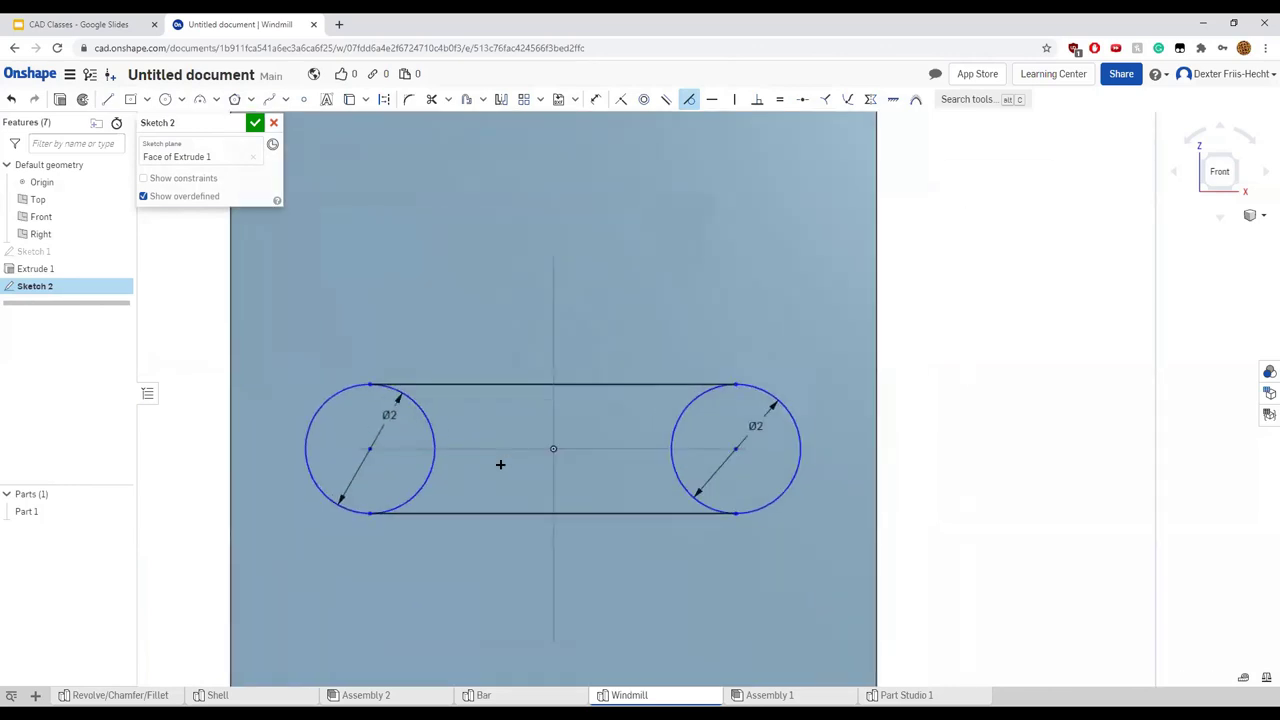
Trim the inner arcs of both circles between the two lines to leave a closed slot outline
click(431, 99)
click(427, 423)
click(673, 437)
scroll(612, 432, down, 4)
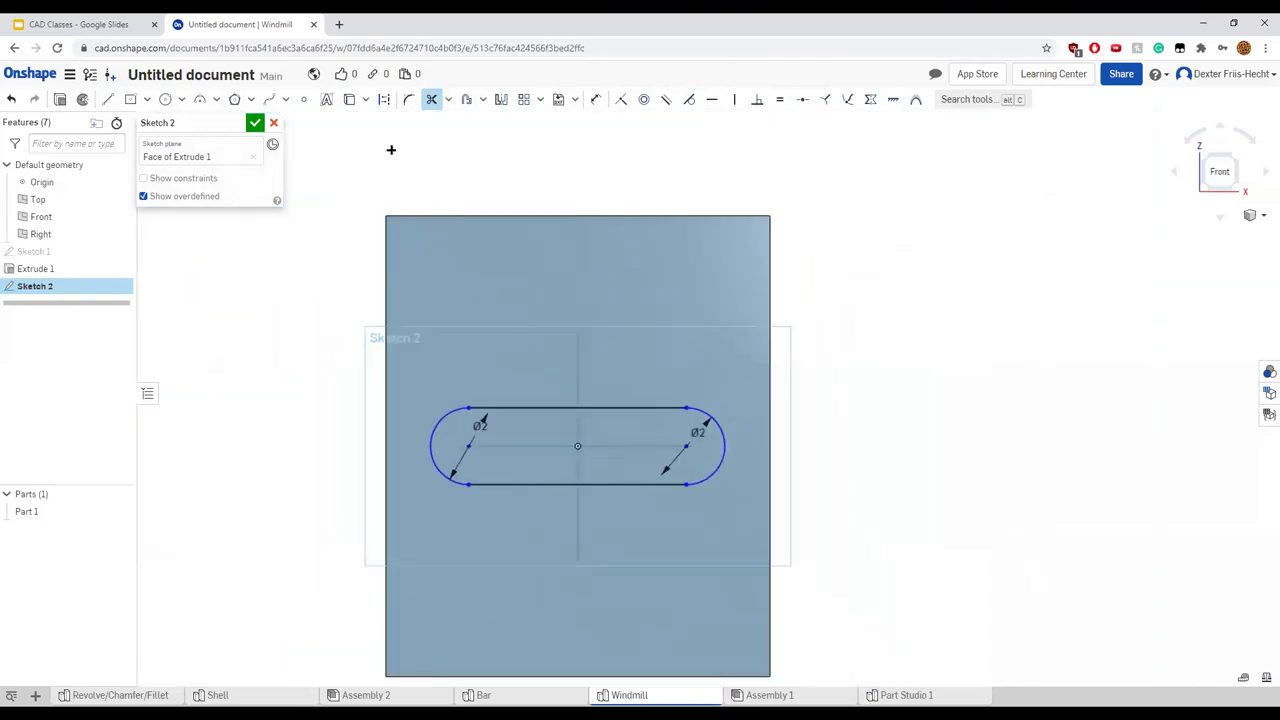
Extrude the slot sketch as a Remove operation with the Through all end type to cut the plate
click(57, 100)
mouse_move(220, 414)
right_down()
mouse_move(300, 428)
mouse_move(252, 326)
right_up()
click(216, 160)
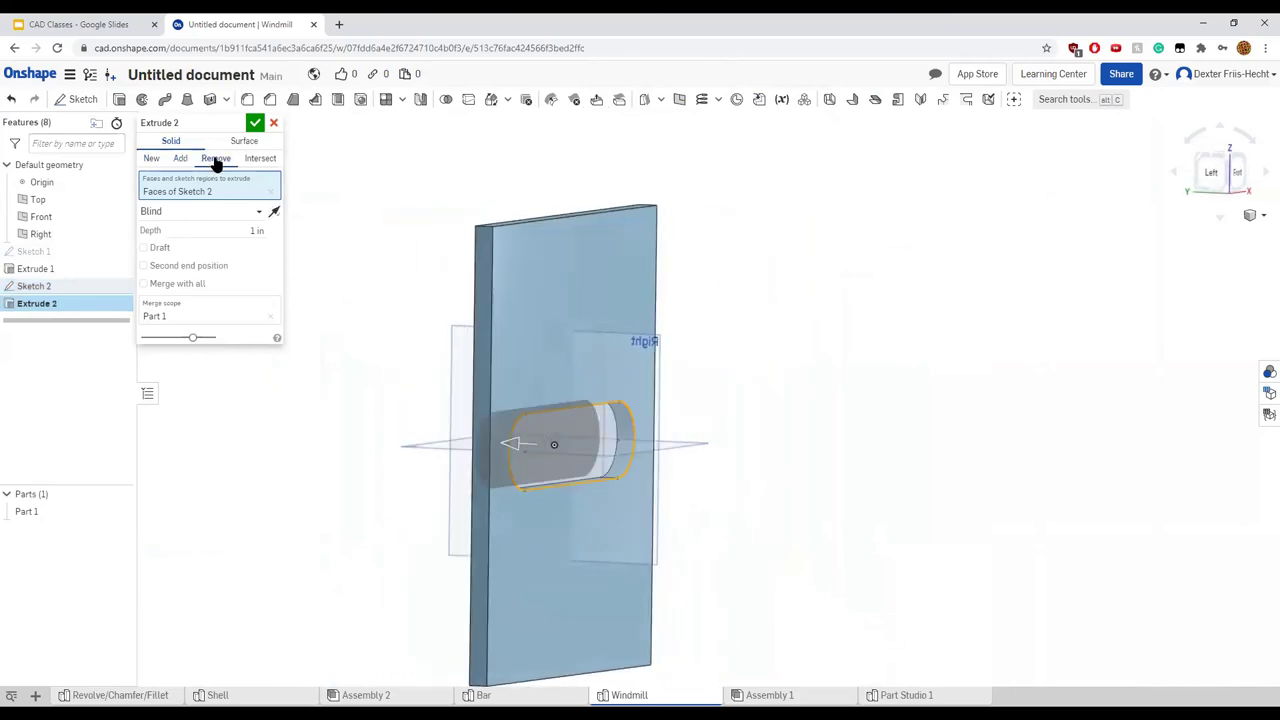
right_drag(275, 371, 250, 300)
click(255, 211)
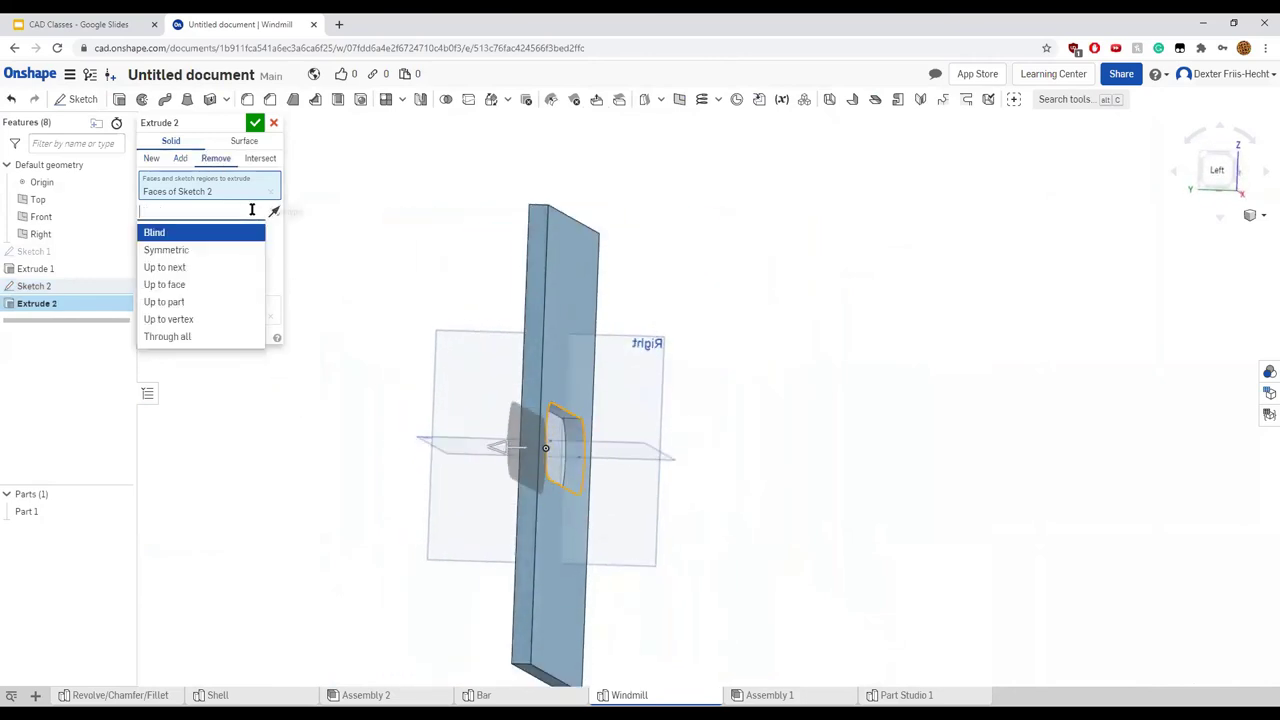
click(197, 340)
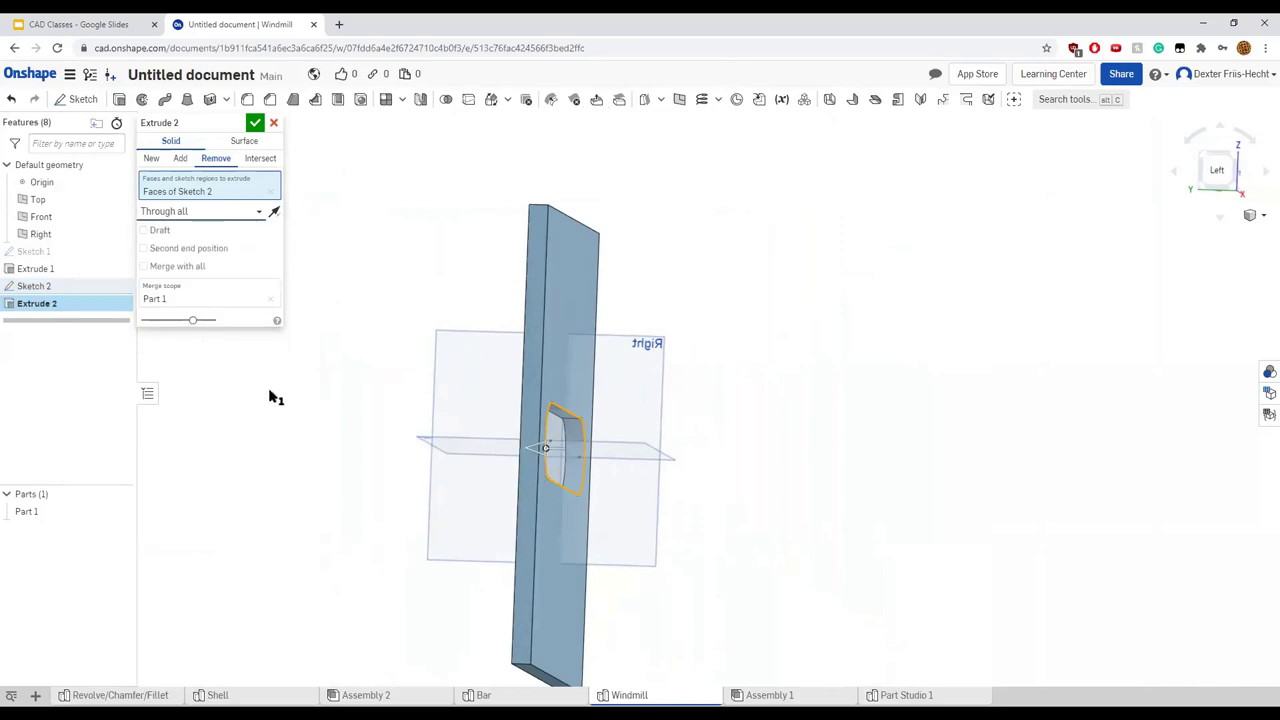
right_drag(269, 397, 267, 408)
click(257, 122)
right_drag(300, 260, 383, 366)
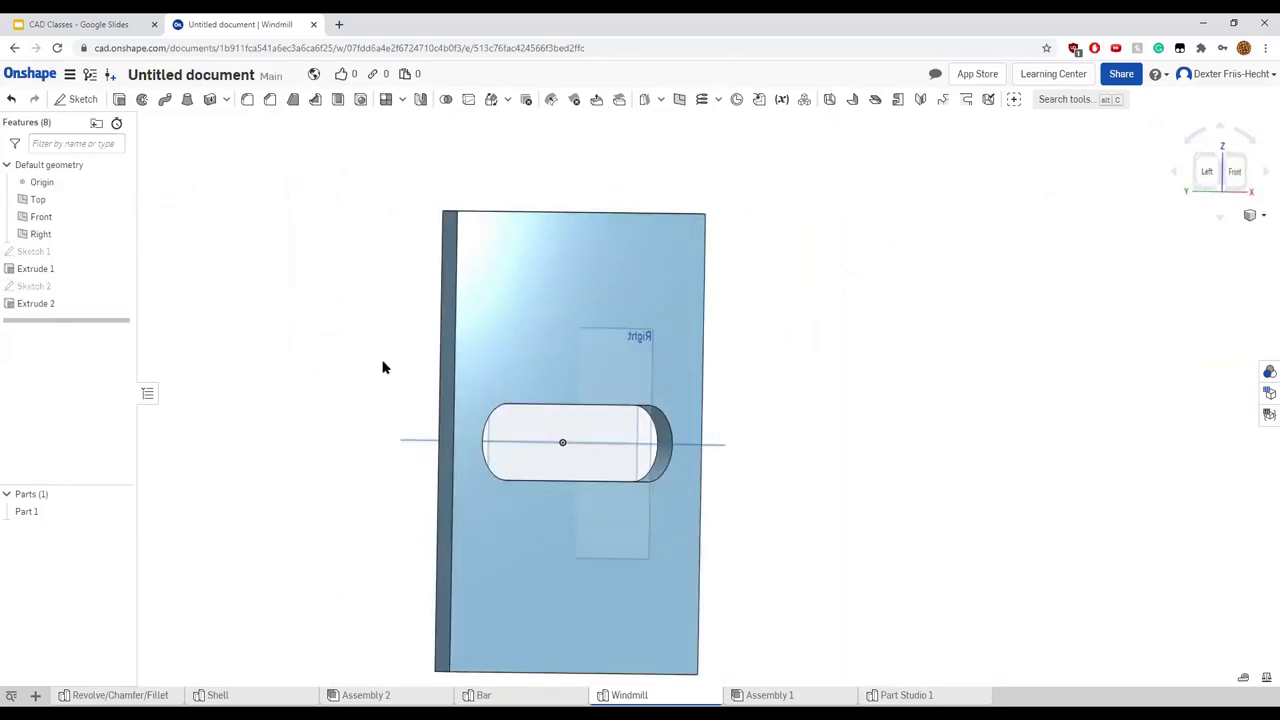
right_drag(341, 438, 479, 470)
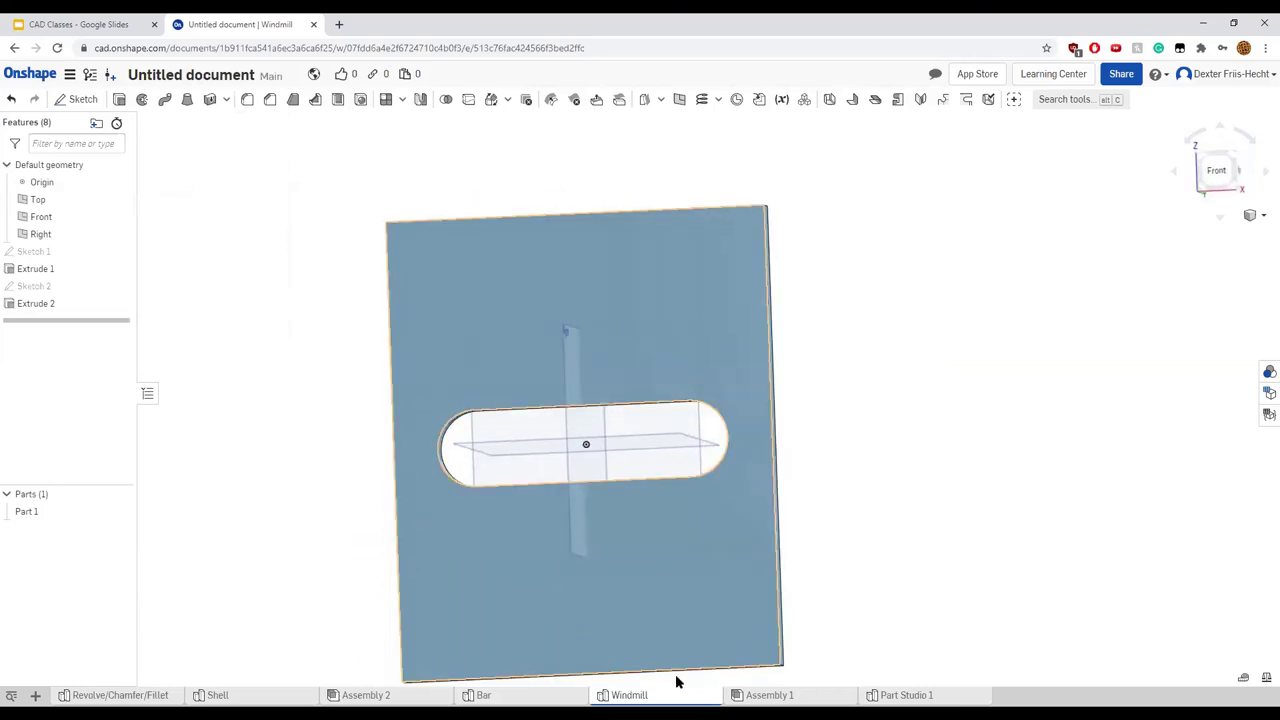
Open Assembly 2 and insert the Windmill plate at the assembly origin
click(372, 694)
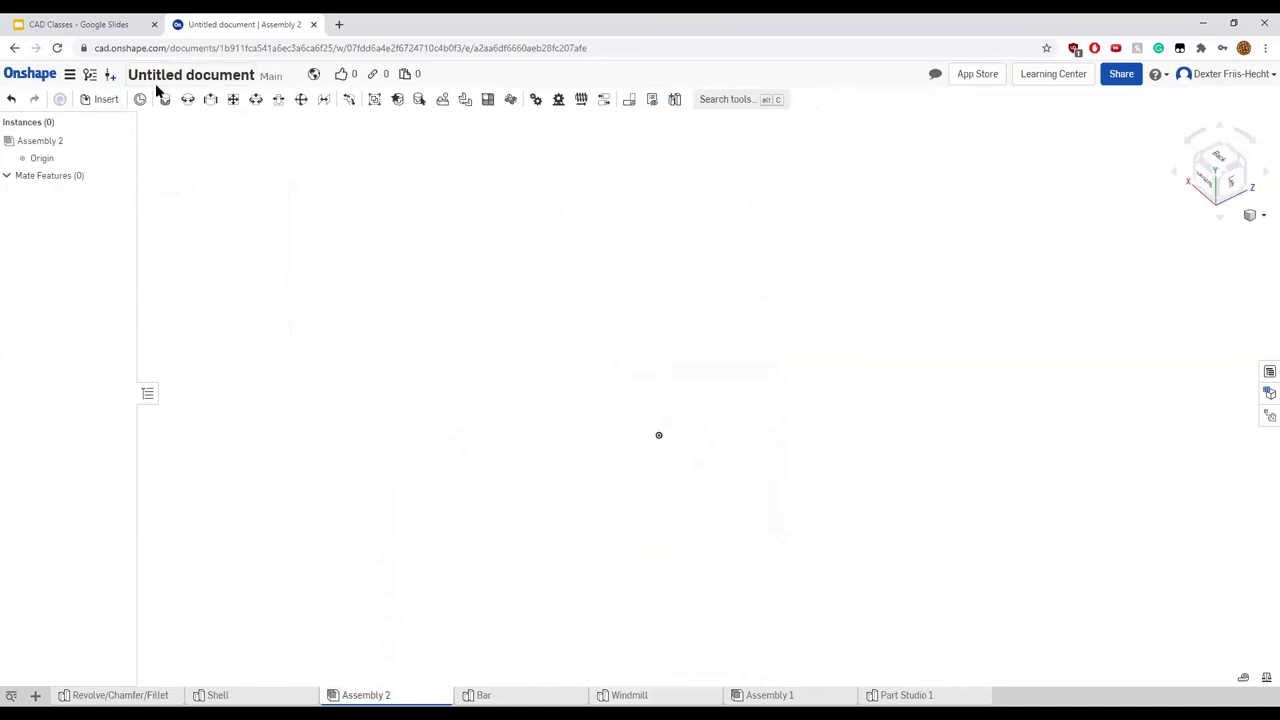
click(104, 99)
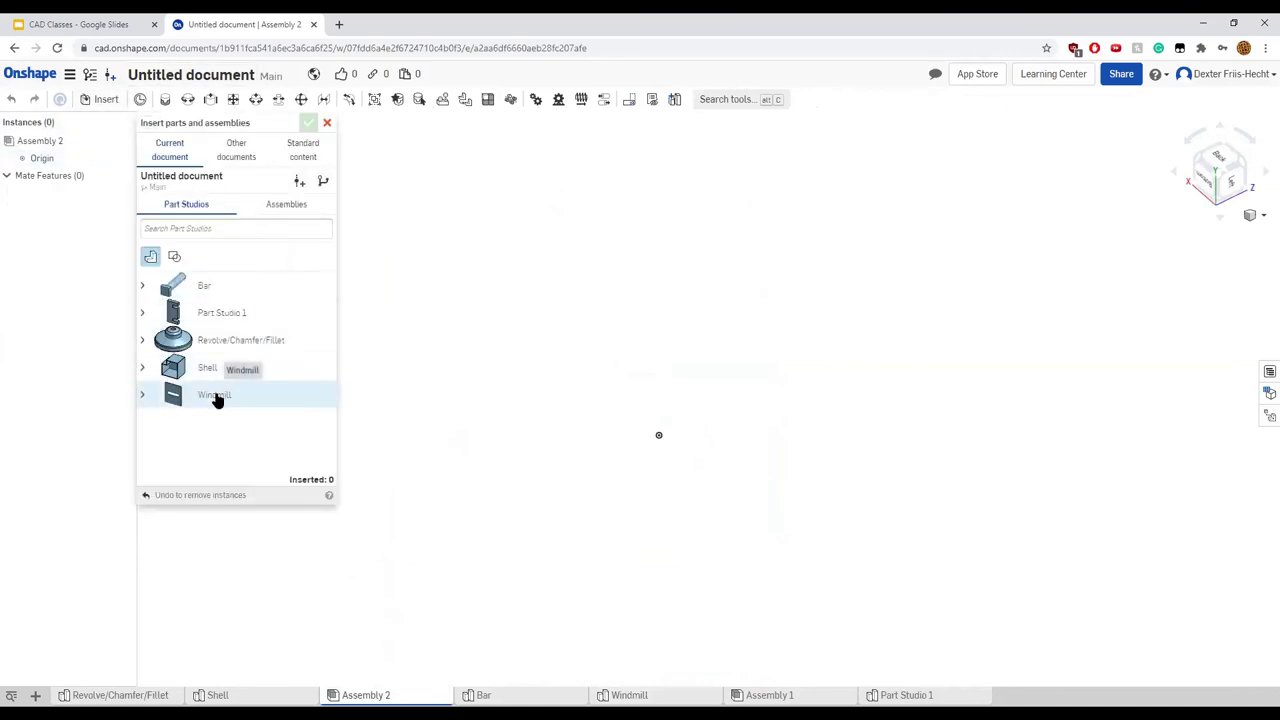
click(217, 396)
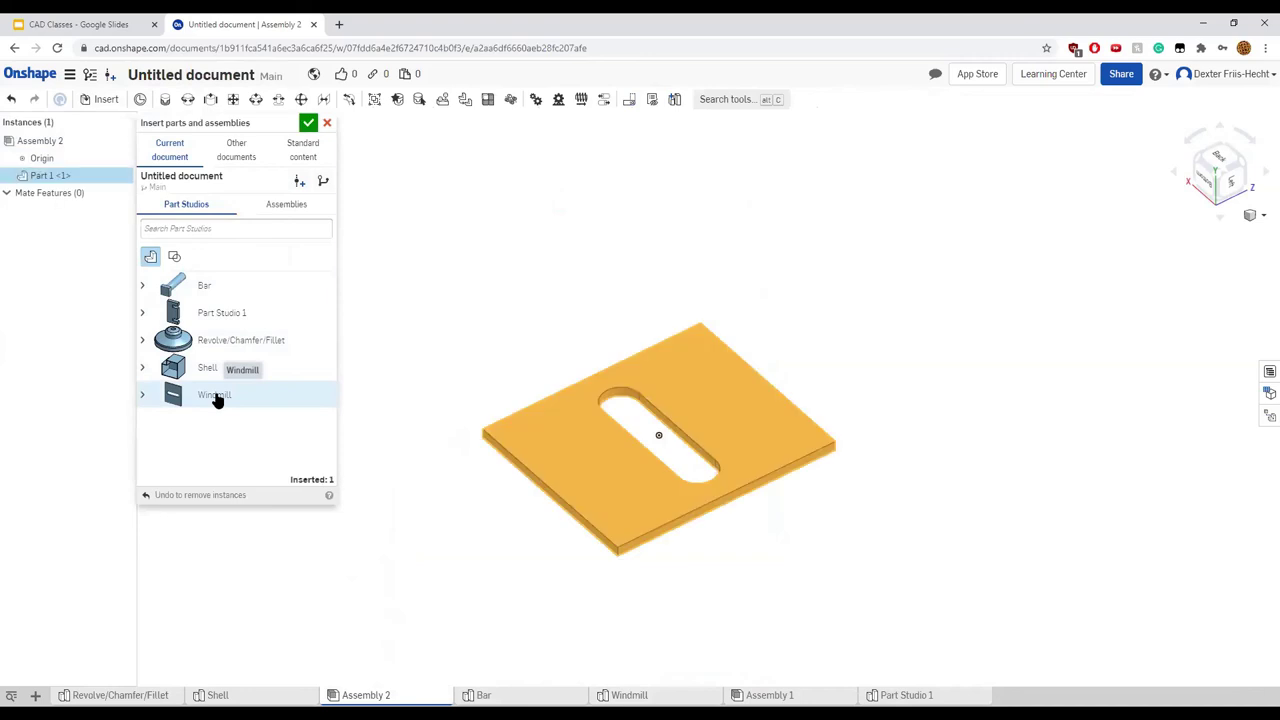
click(309, 122)
Insert the Bar part into the assembly and place it beside the plate
click(84, 100)
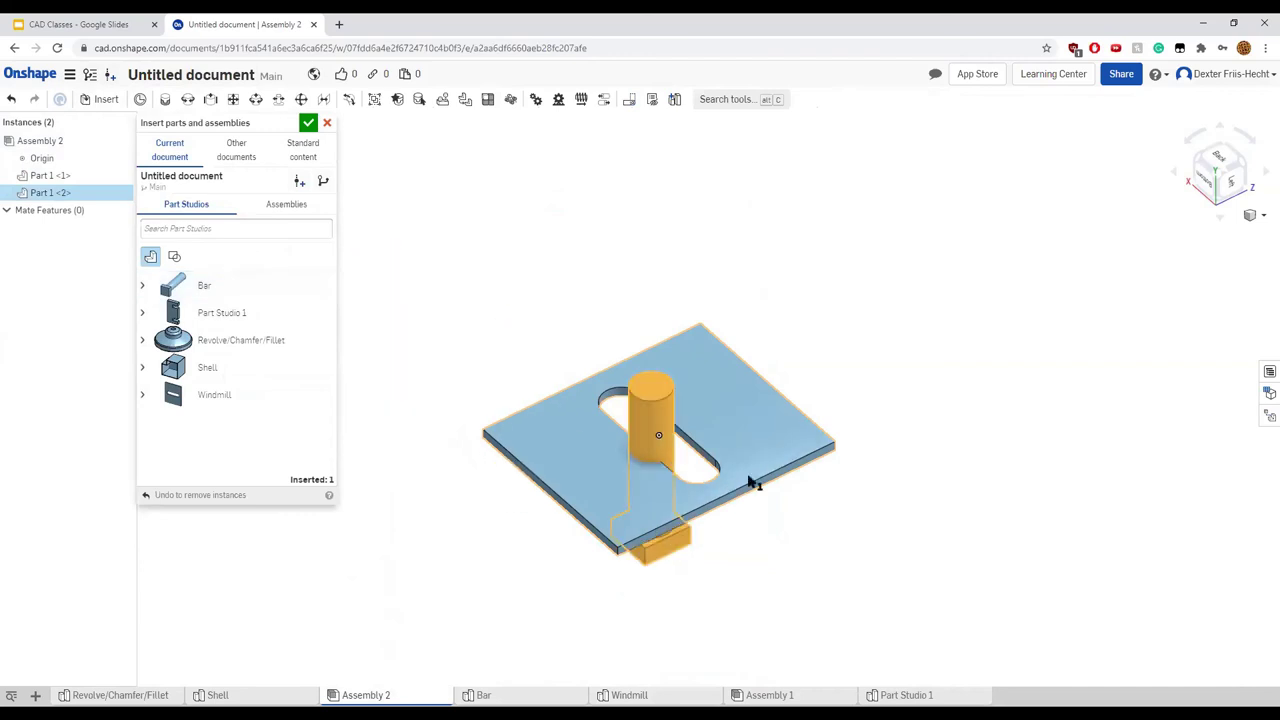
click(897, 380)
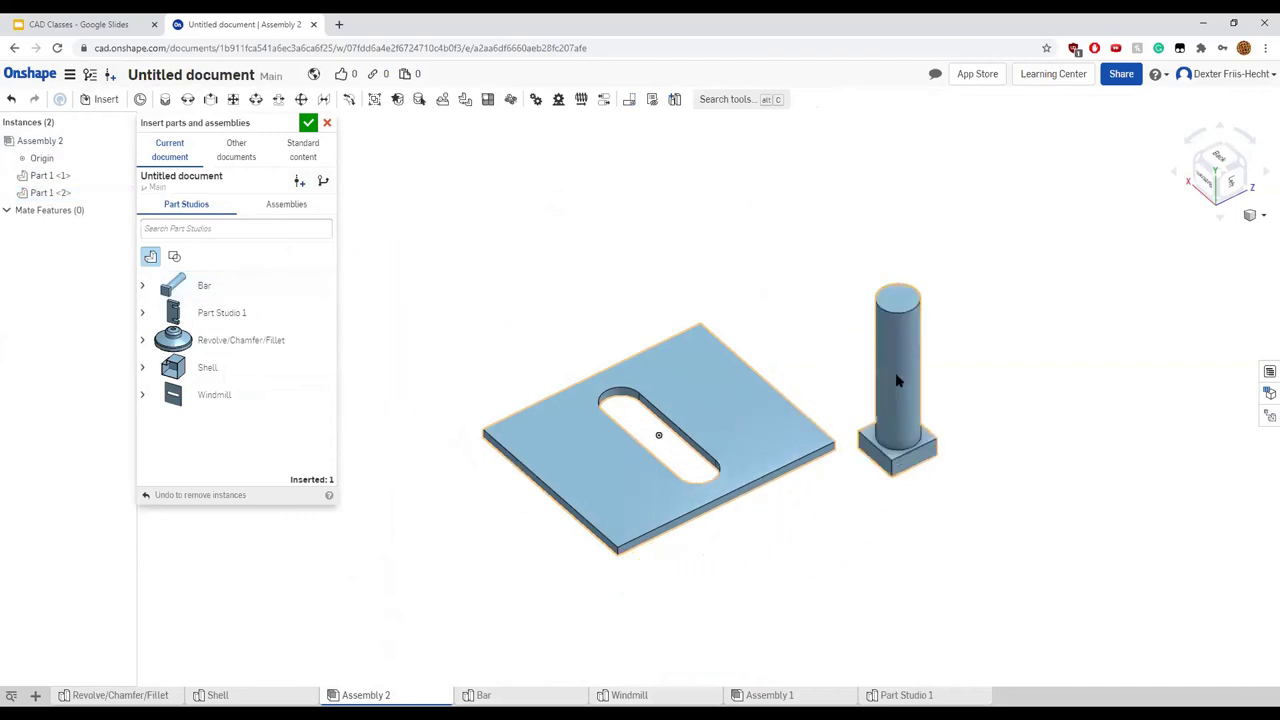
click(308, 122)
Flip the bar upside down by rotating it 180 degrees so its square head faces up
drag(846, 277, 975, 495)
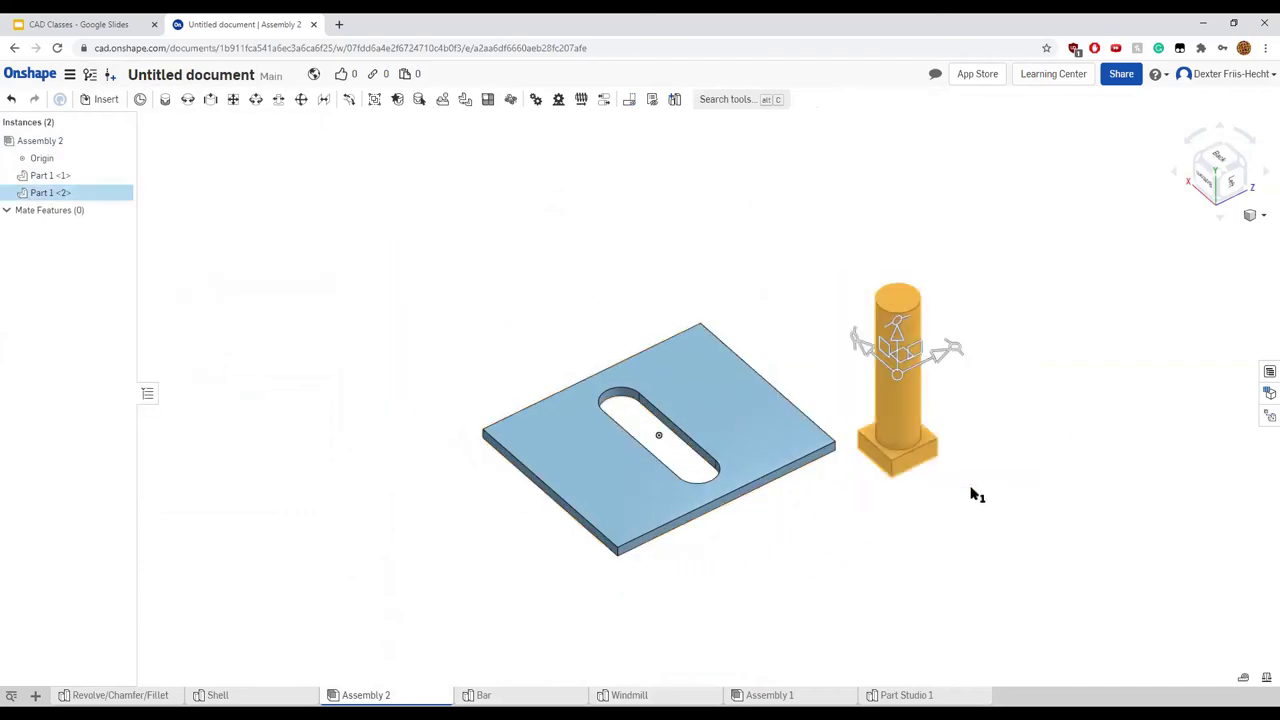
drag(895, 330, 914, 495)
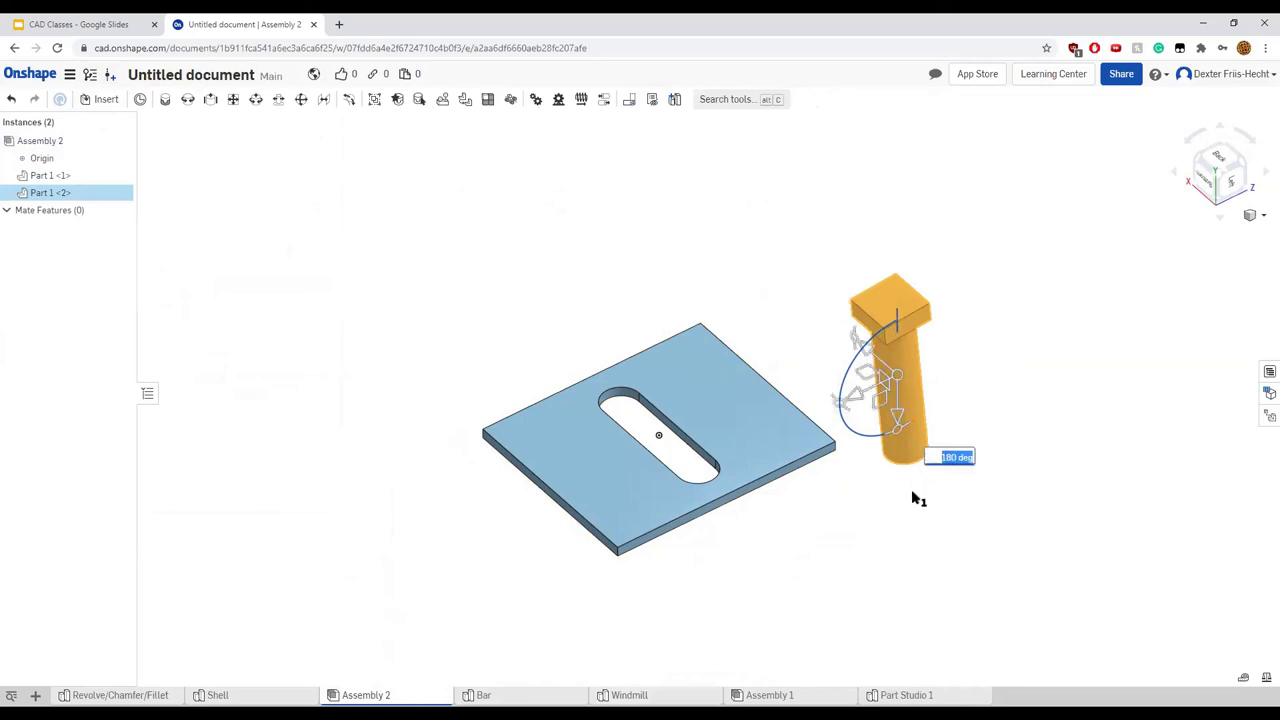
click(893, 522)
Start a Pin slot mate between the midpoint of the bar's cylindrical shaft and the centre of the plate's slot
right_drag(902, 518, 920, 441)
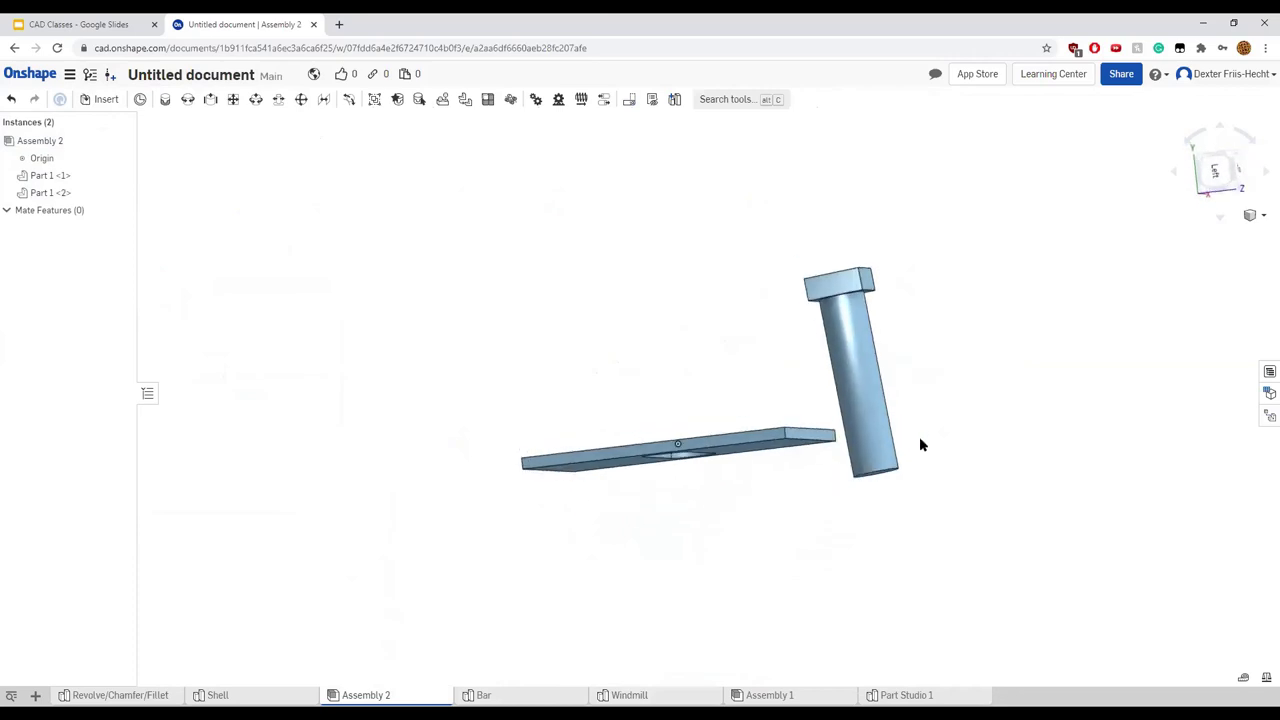
click(1216, 170)
scroll(1043, 309, down, 3)
right_drag(1043, 314, 802, 523)
scroll(854, 414, down, 3)
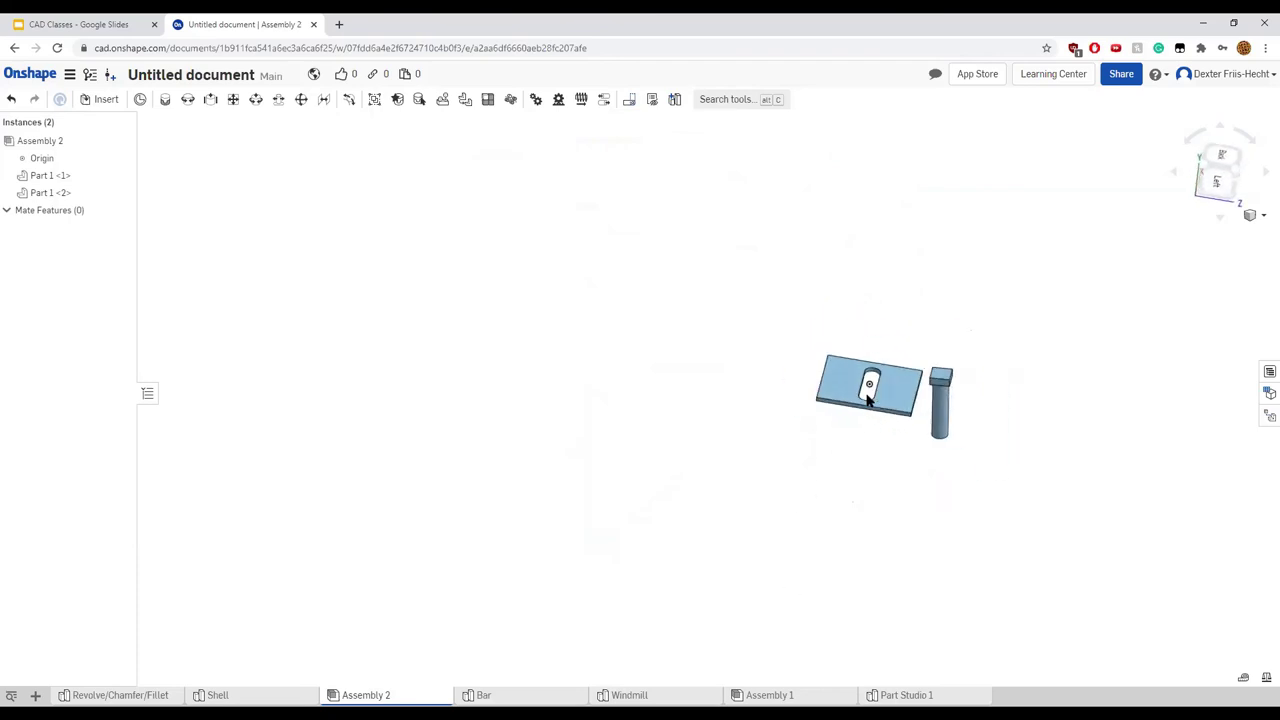
scroll(871, 409, up, 6)
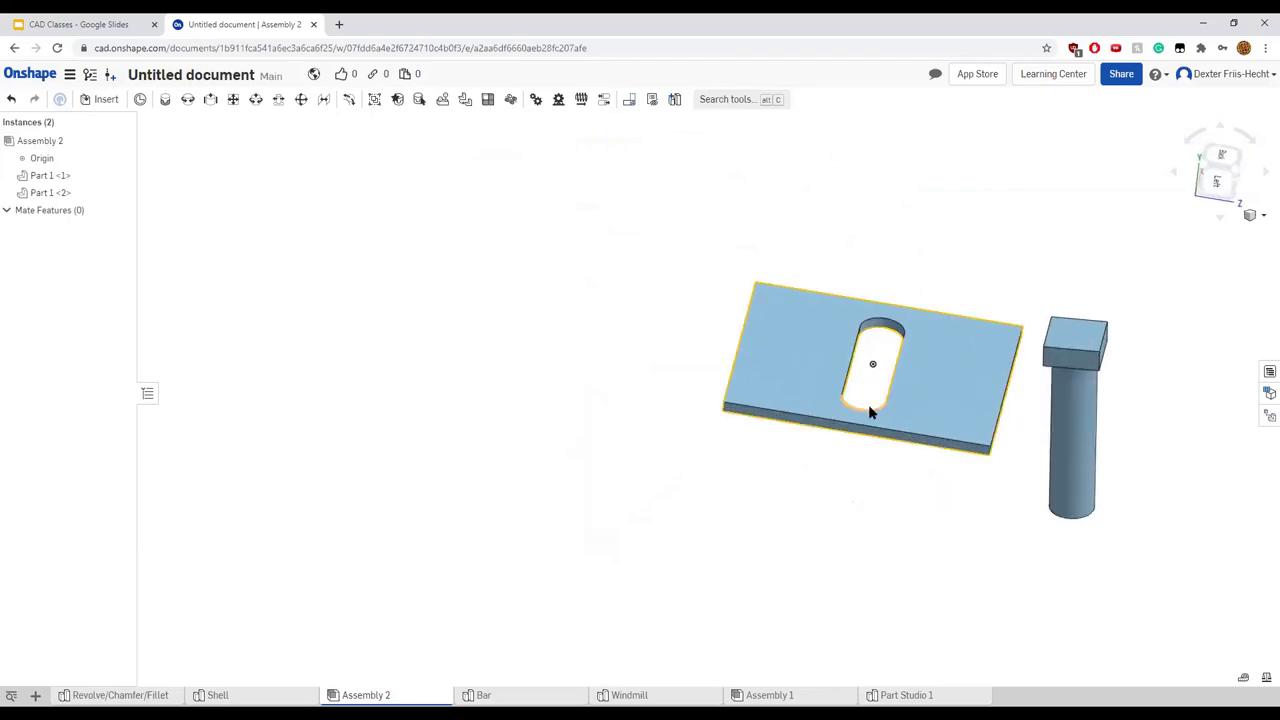
click(279, 104)
right_drag(1019, 496, 986, 439)
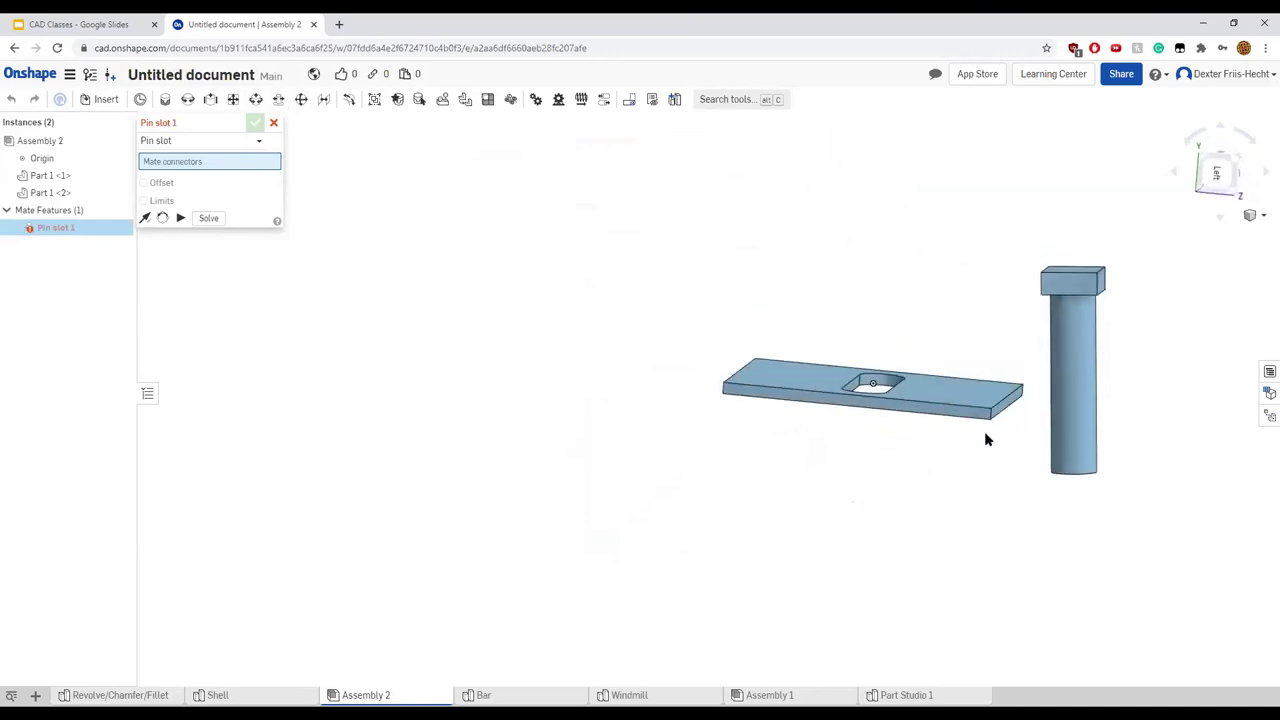
right_drag(1077, 388, 1144, 344)
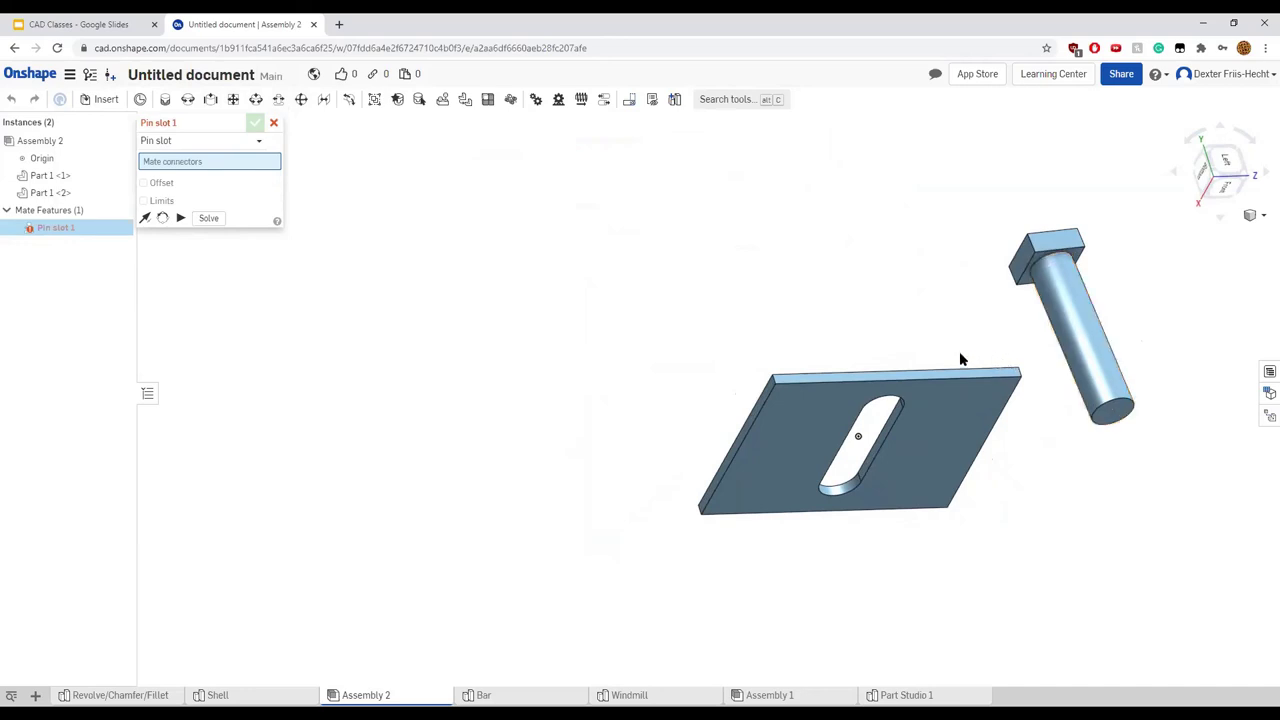
click(1085, 343)
right_drag(980, 309, 1015, 399)
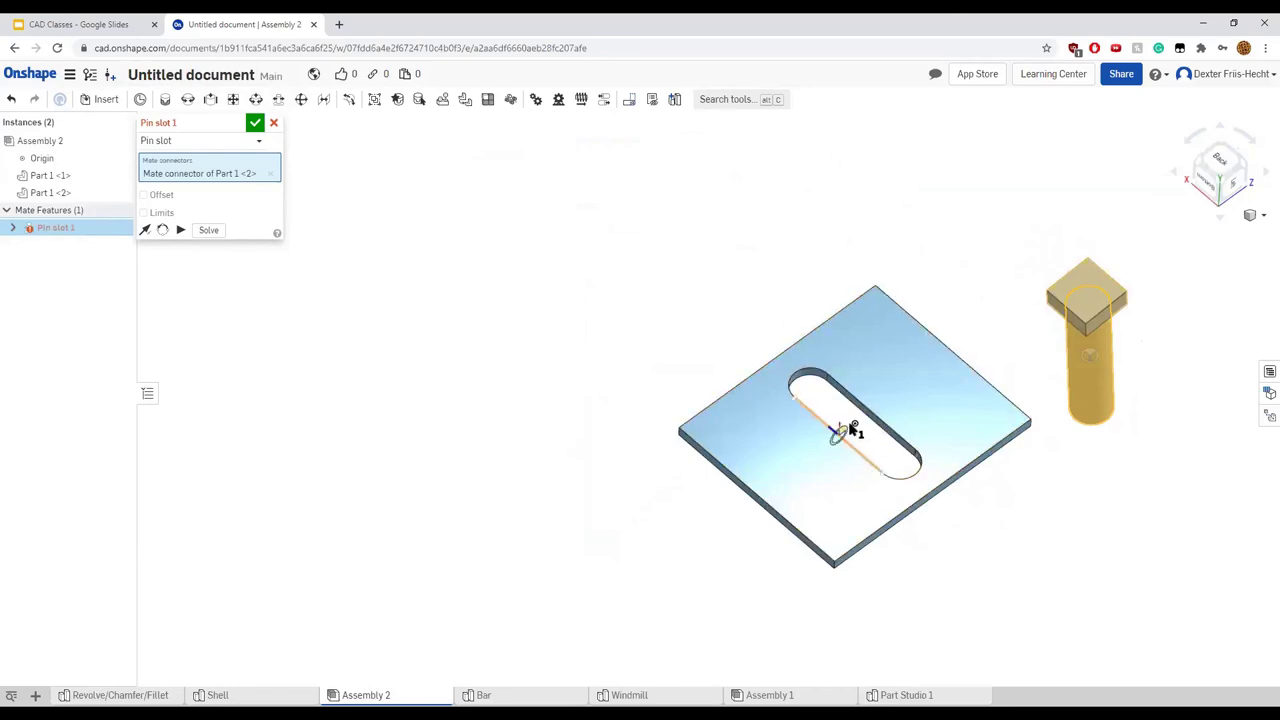
mouse_move(1078, 478)
right_down()
mouse_move(1074, 451)
mouse_move(1078, 476)
right_up()
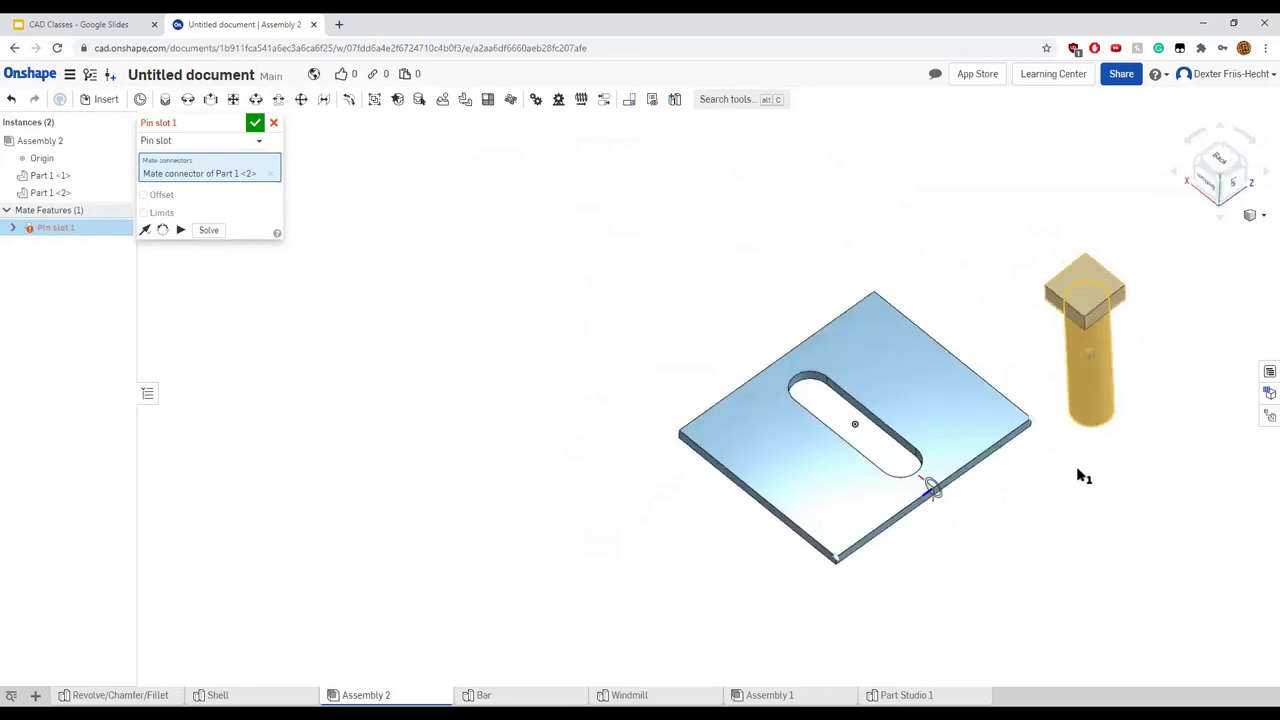
click(854, 424)
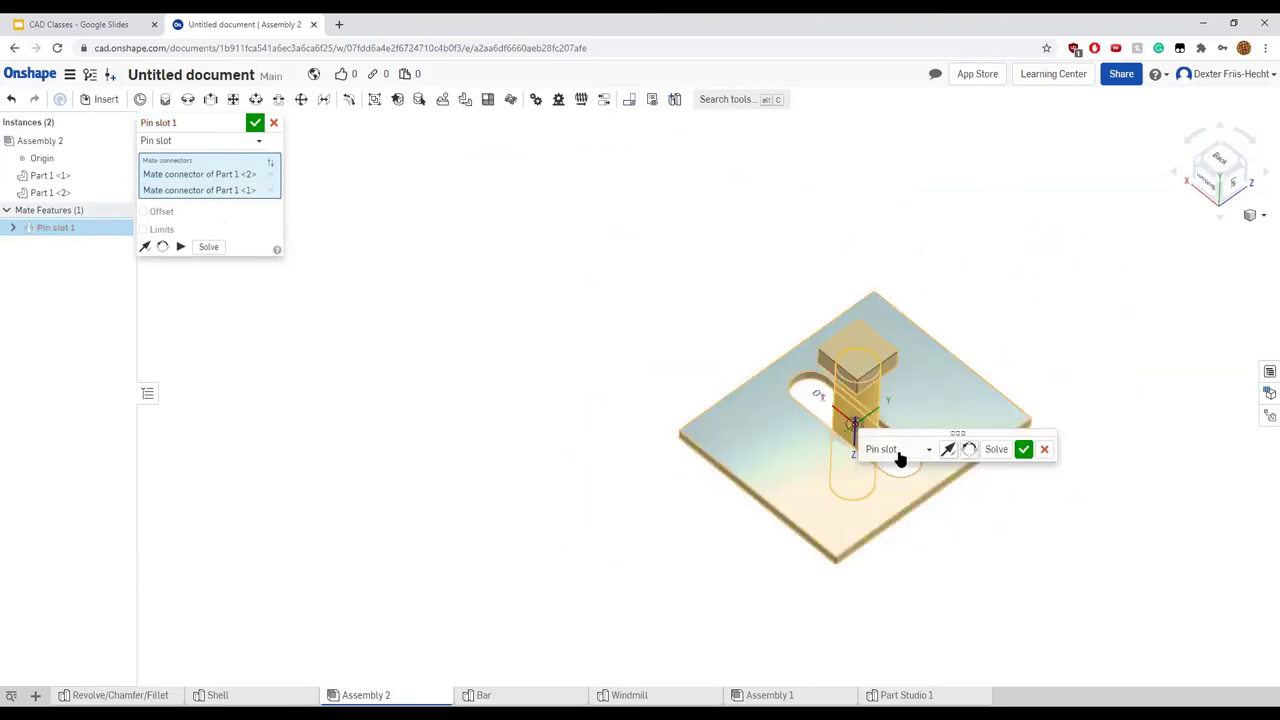
Replace the bar's mate connector with the one where the shaft meets the square head, and accept the Pin slot mate
right_drag(952, 514, 960, 477)
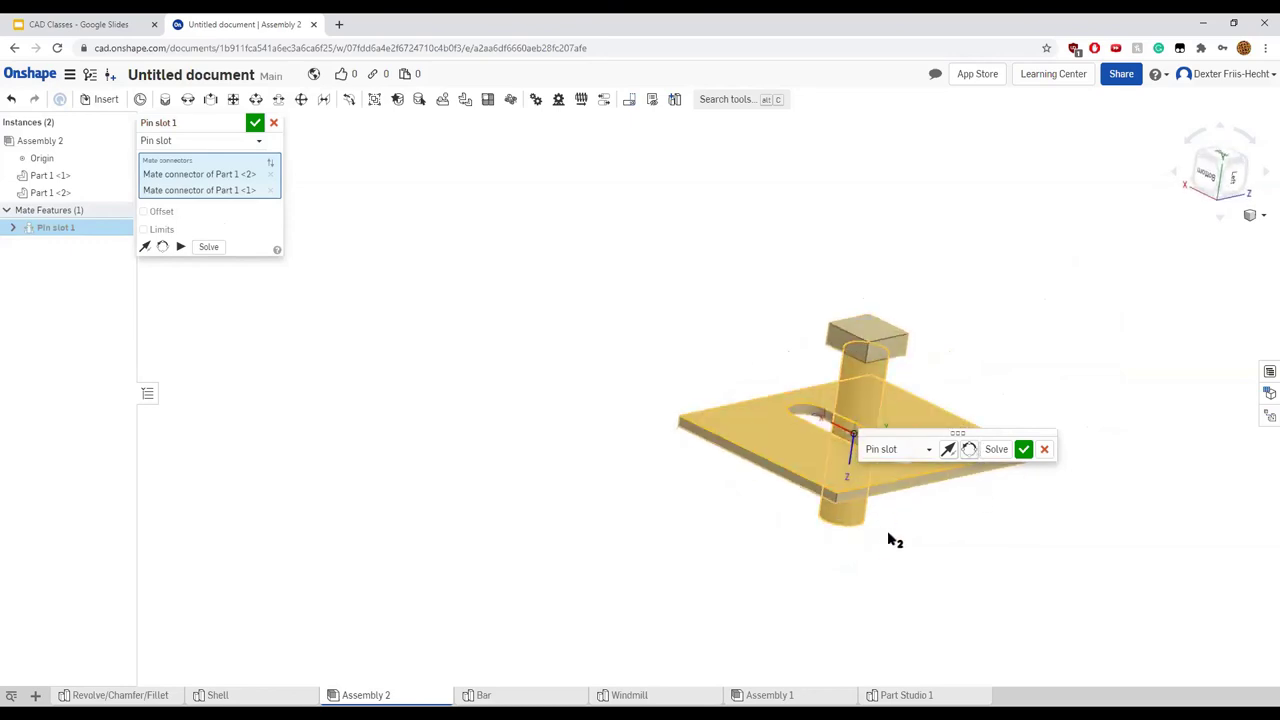
right_drag(891, 537, 870, 517)
mouse_move(1000, 515)
right_down()
mouse_move(957, 537)
mouse_move(1034, 537)
mouse_move(1003, 518)
right_up()
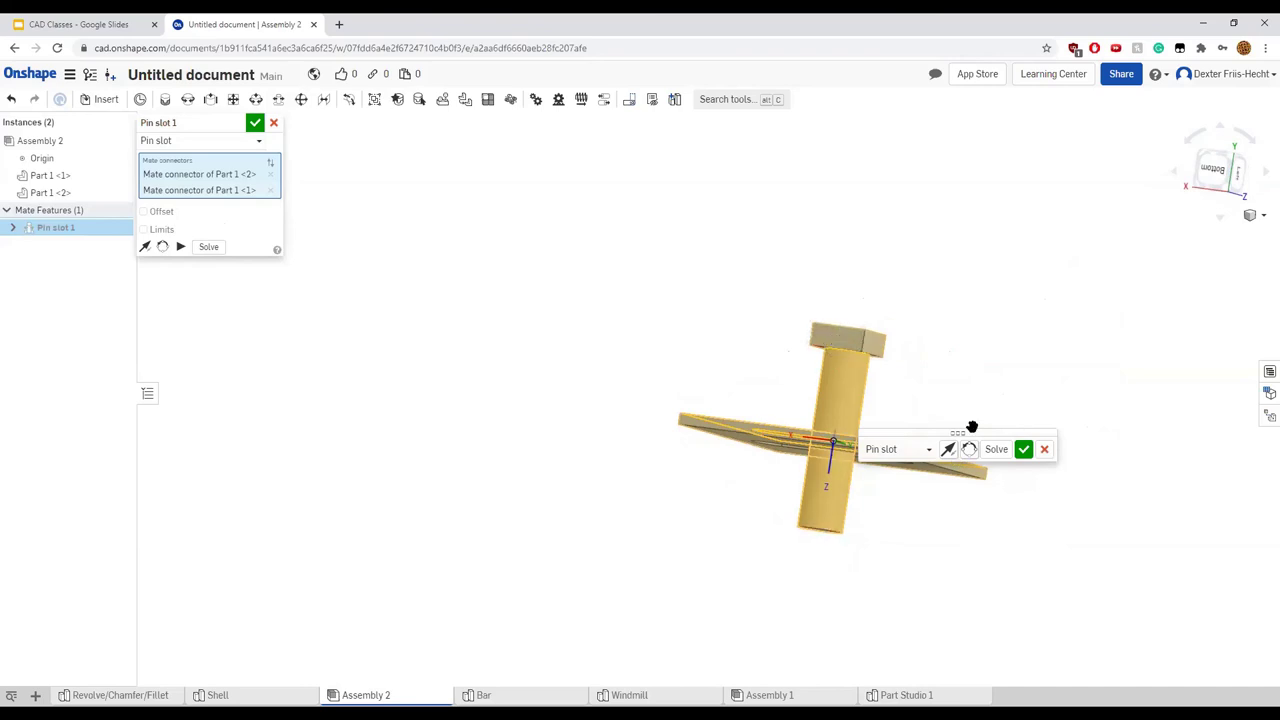
click(269, 173)
right_drag(450, 304, 563, 277)
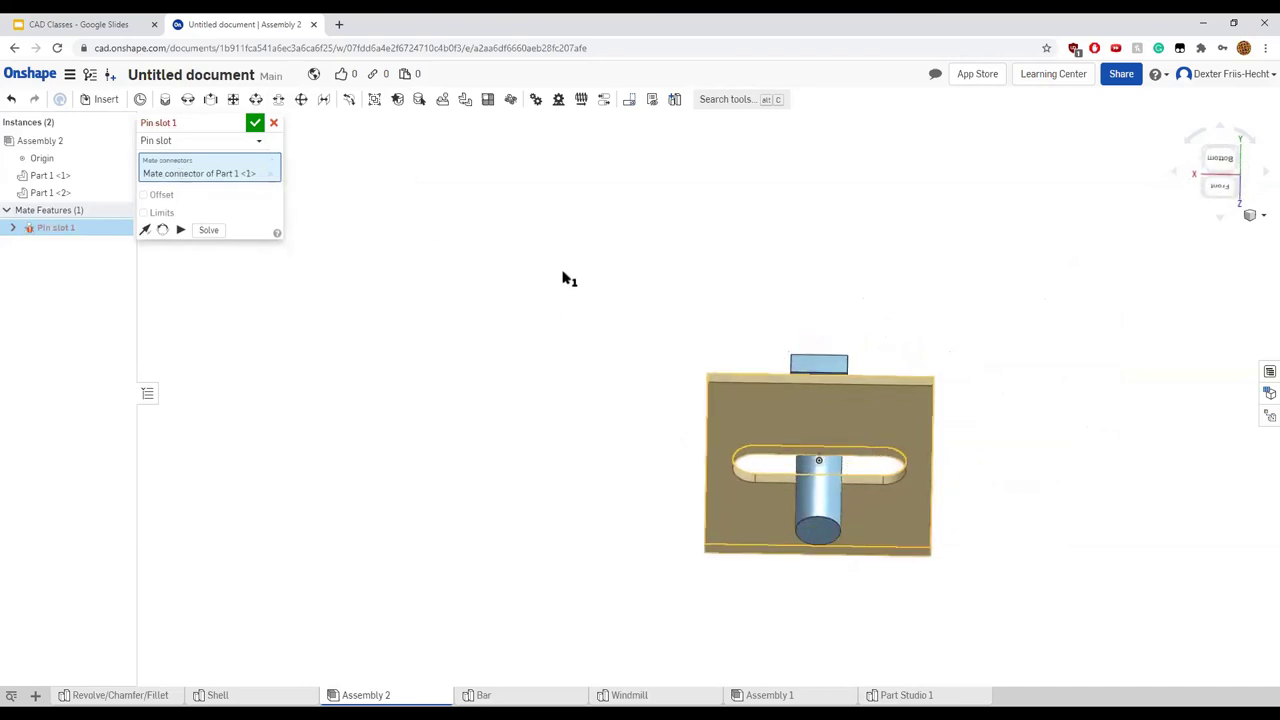
scroll(820, 366, down, 3)
scroll(818, 374, up, 4)
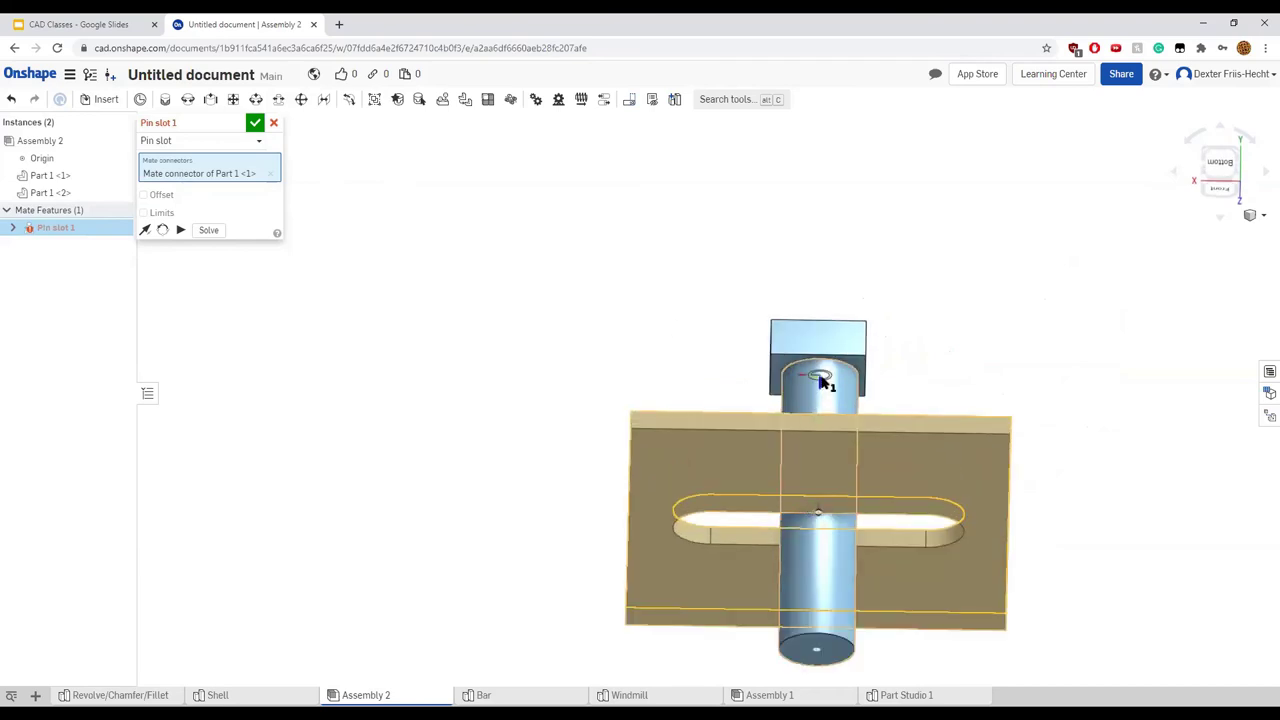
click(820, 380)
right_drag(1097, 374, 1014, 410)
click(994, 404)
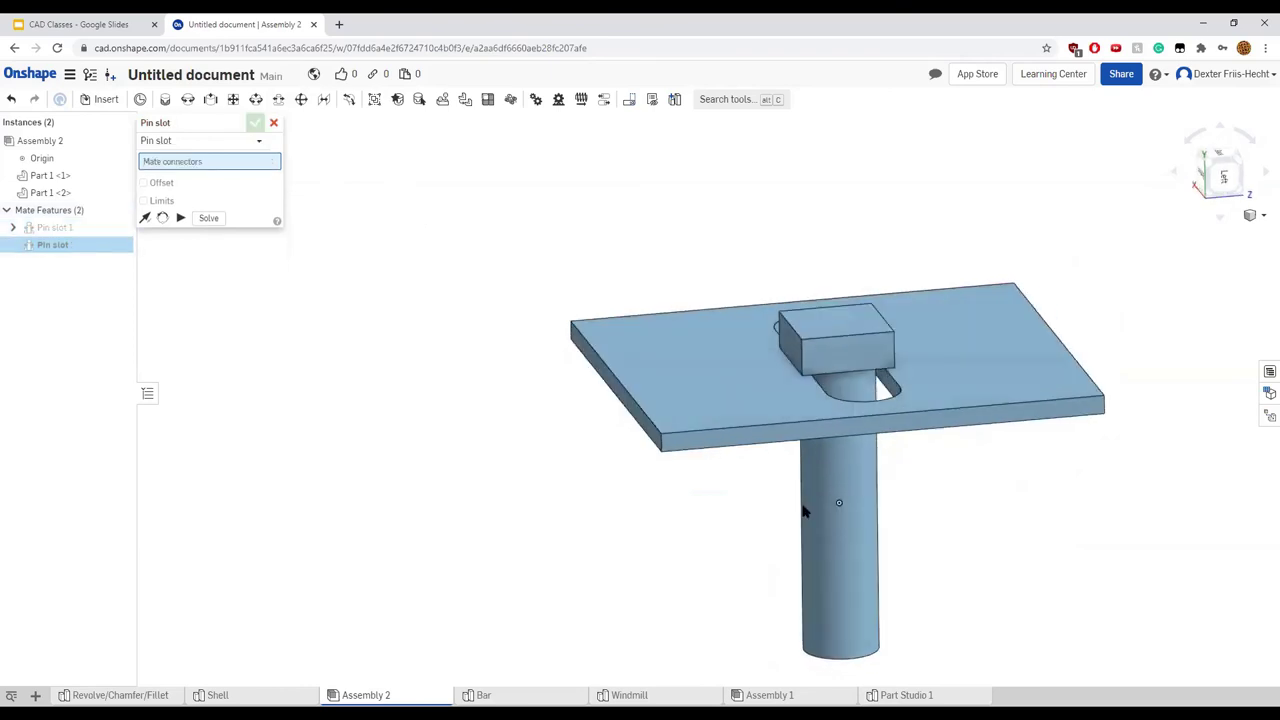
right_drag(783, 538, 650, 479)
scroll(663, 491, up, 2)
scroll(663, 491, down, 4)
right_drag(883, 551, 800, 452)
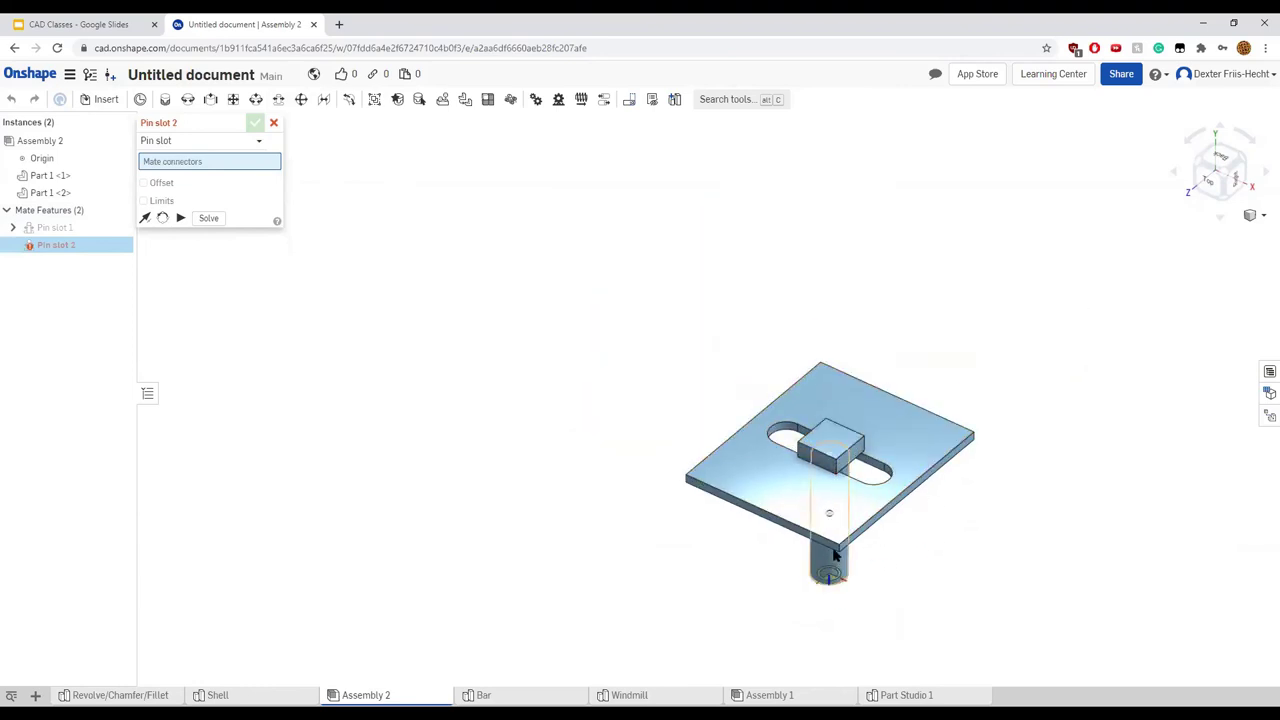
click(274, 124)
Slide the bar back and forth along the plate's slot to test the Pin slot mate
drag(831, 562, 785, 549)
drag(855, 574, 858, 545)
drag(768, 531, 799, 533)
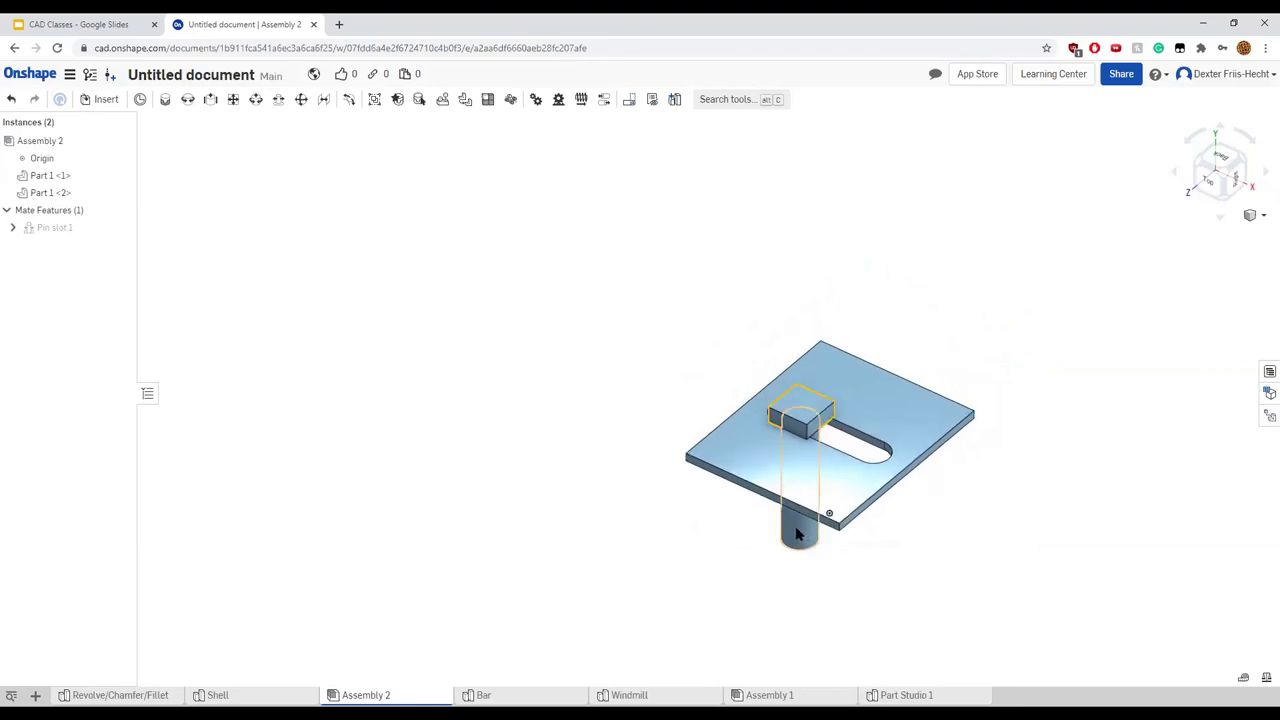
Rotate the bar about its axis within the slot to about 355 degrees to test the mate's rotation
click(797, 534)
click(843, 502)
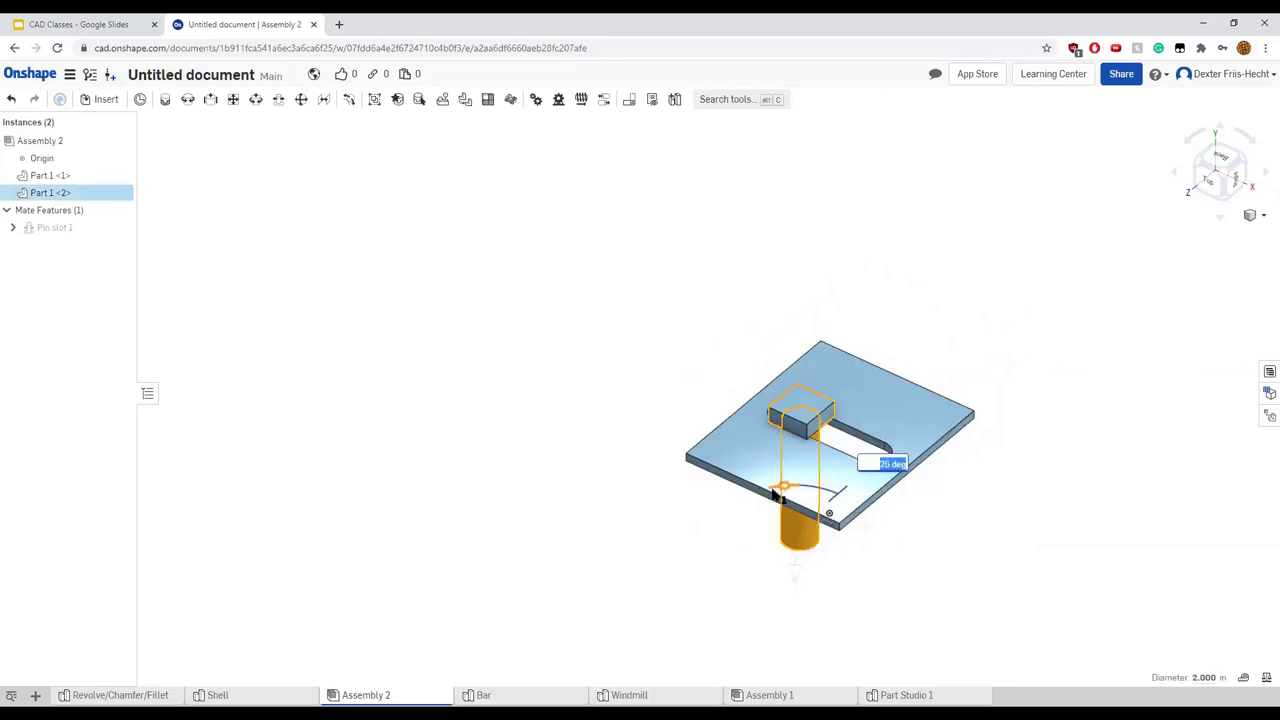
drag(829, 494, 705, 501)
drag(795, 574, 897, 569)
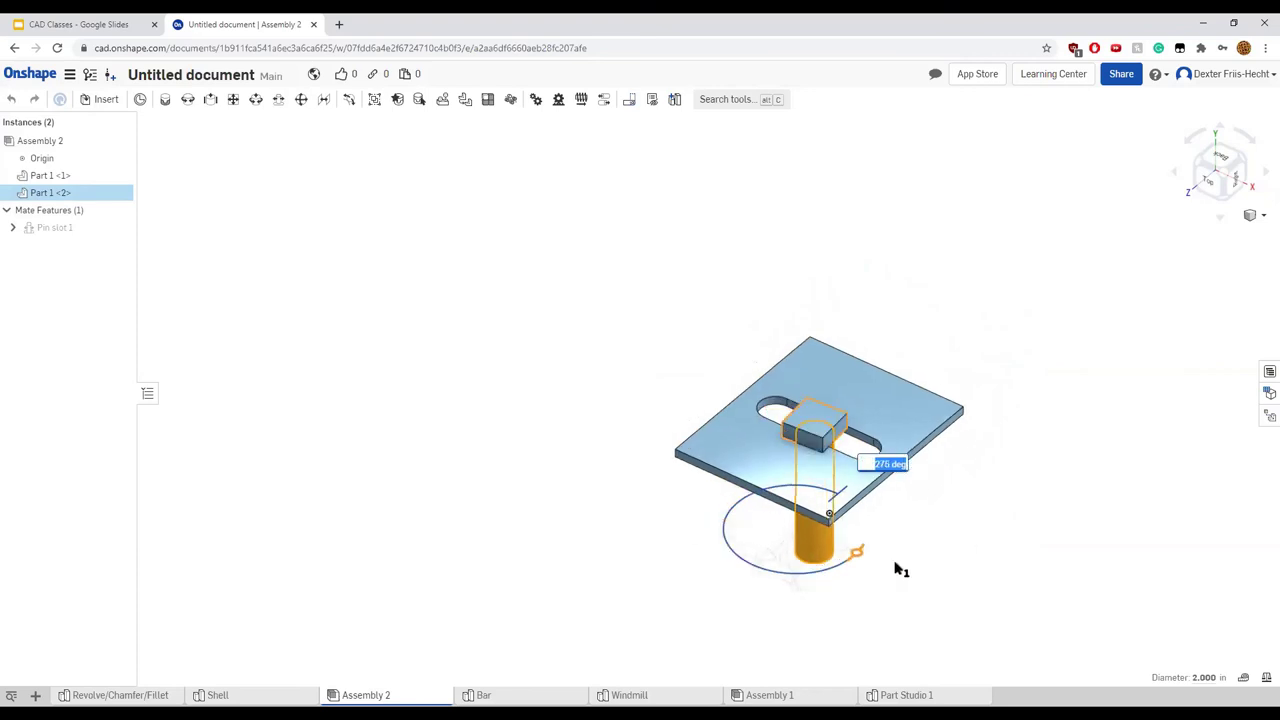
drag(771, 447, 869, 458)
drag(957, 513, 943, 607)
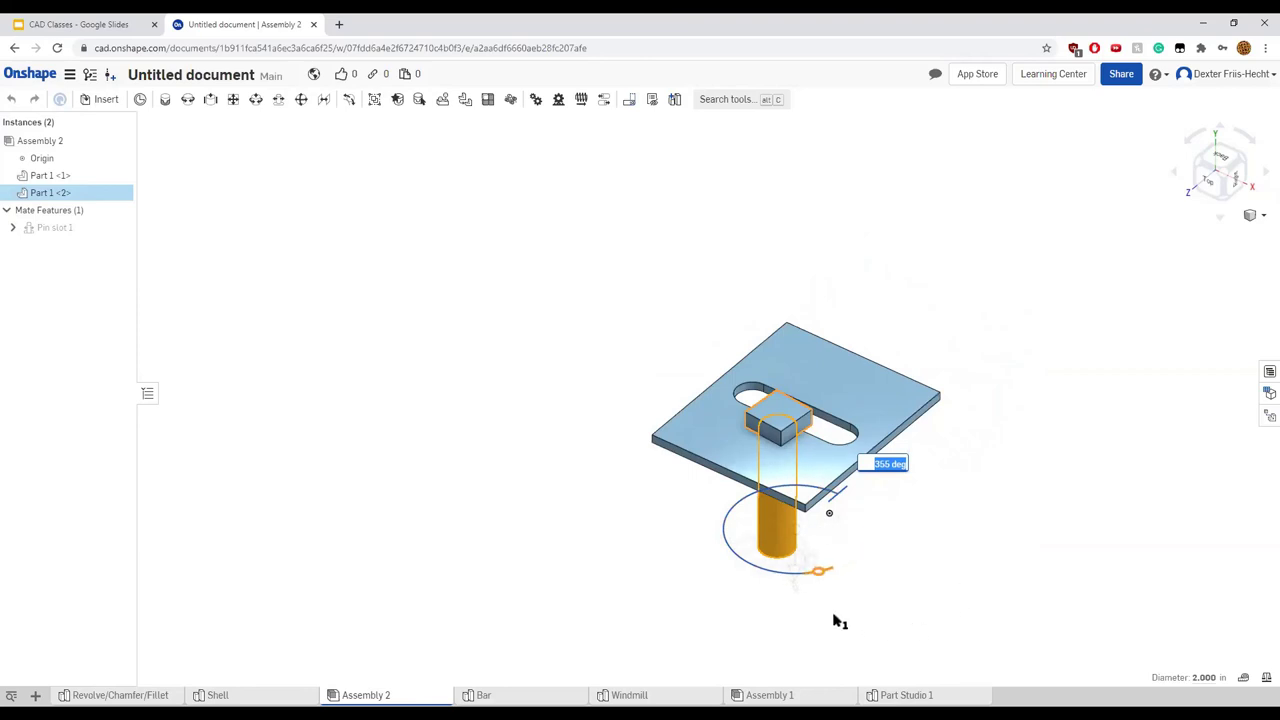
drag(836, 620, 836, 621)
click(612, 540)
right_drag(614, 537, 780, 450)
scroll(796, 444, down, 2)
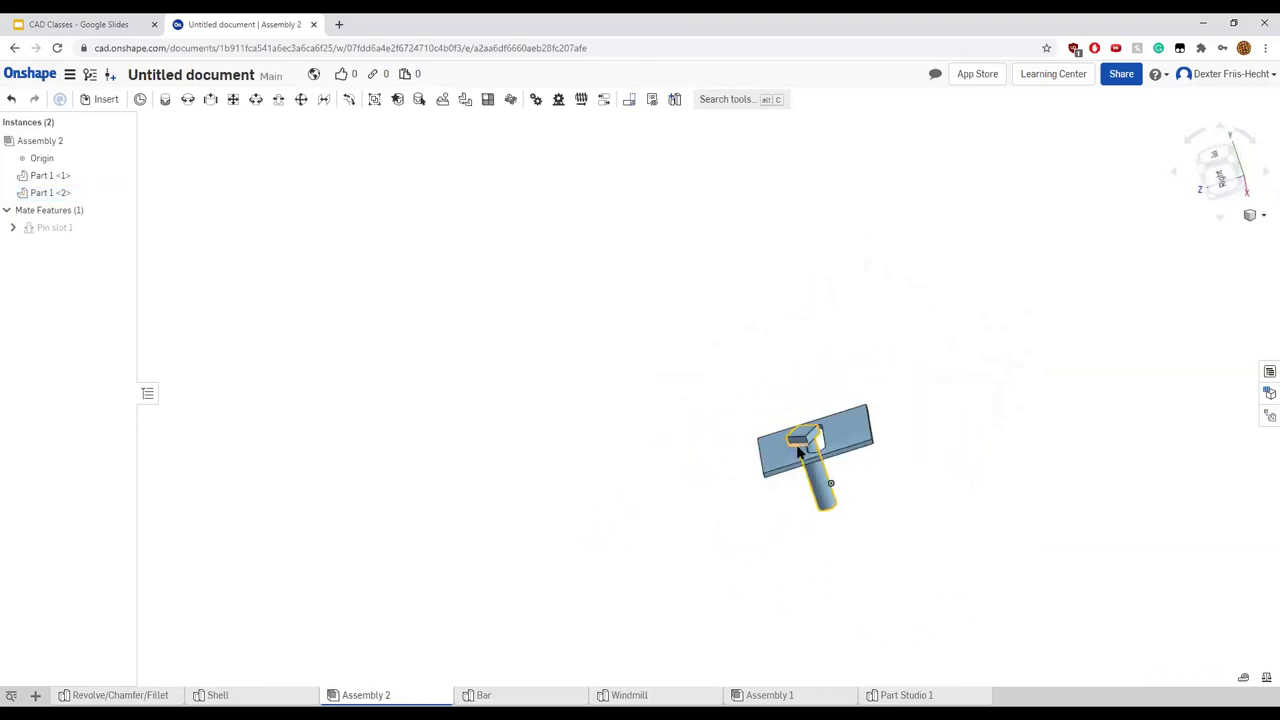
Open the Pin slot mate for editing and turn on its limits
scroll(796, 444, up, 5)
right_drag(760, 492, 645, 553)
scroll(648, 547, down, 5)
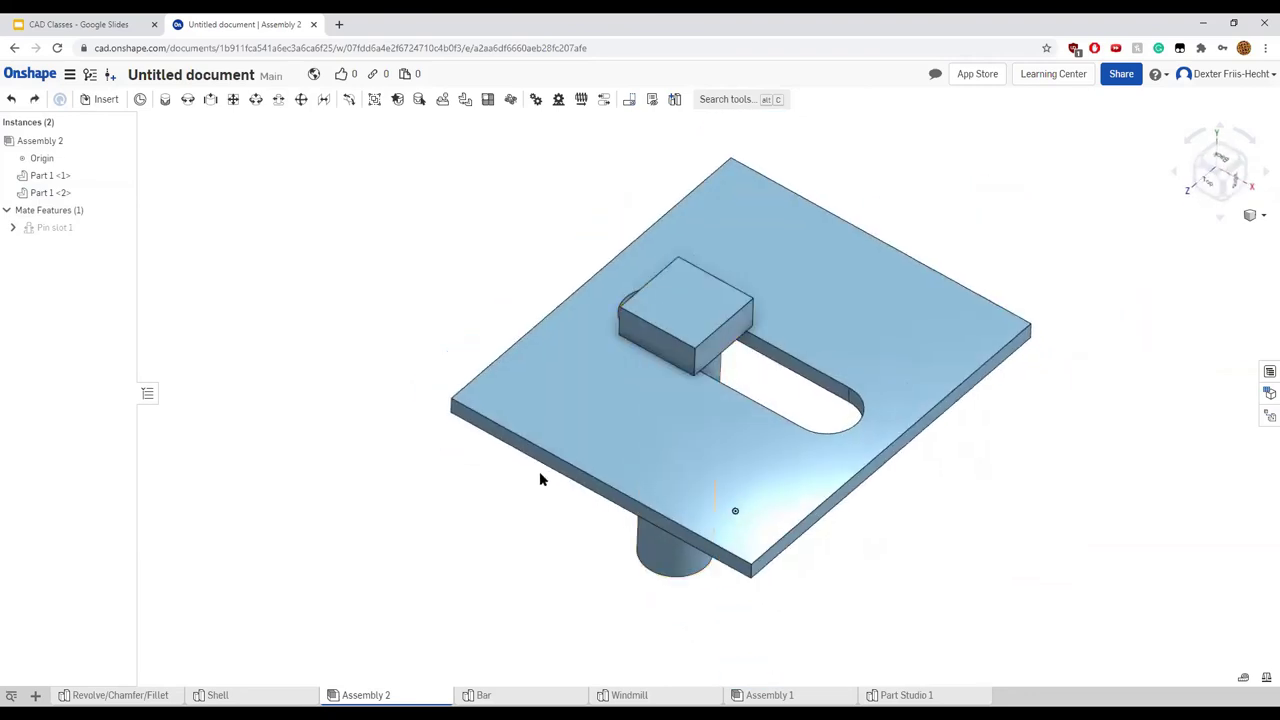
right_drag(458, 447, 431, 414)
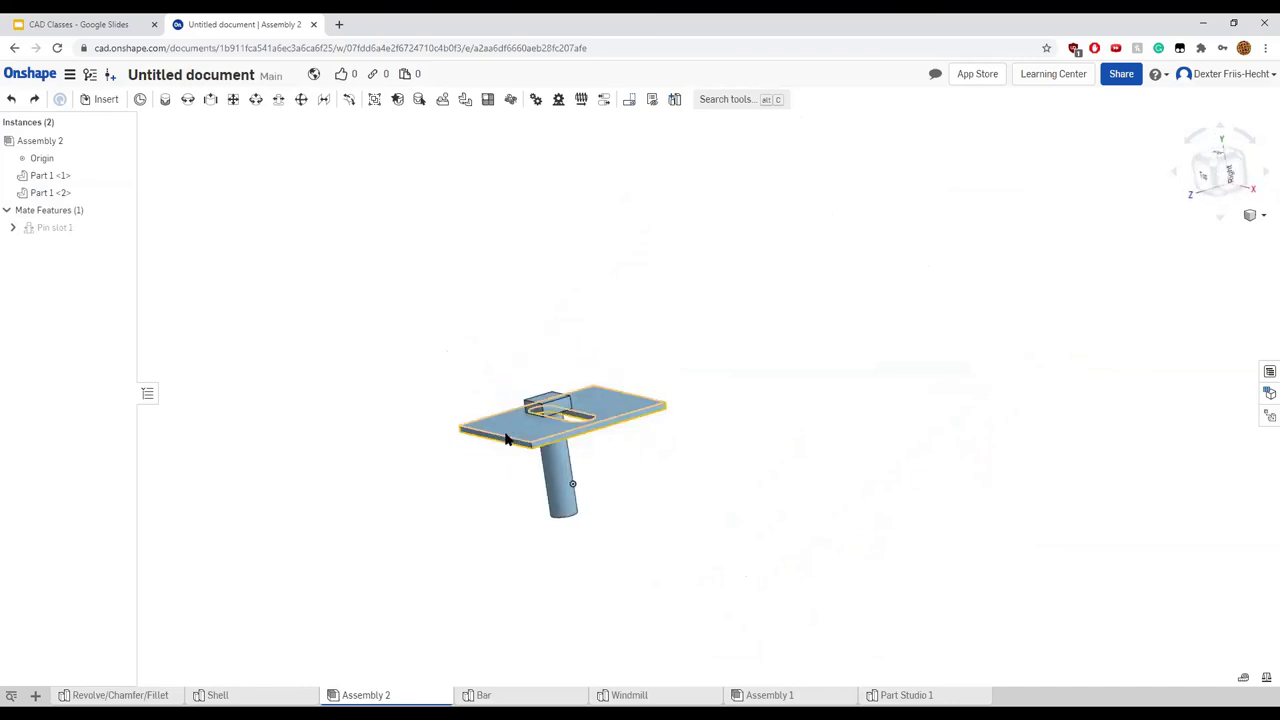
right_click(32, 228)
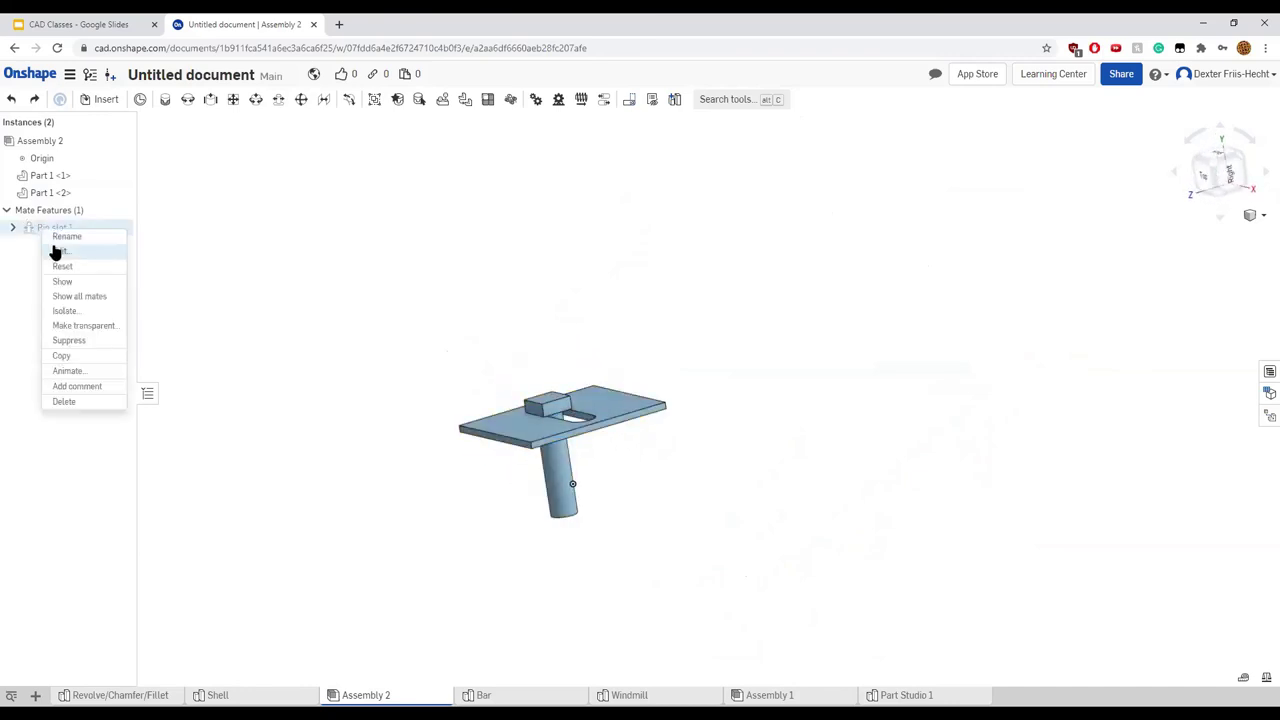
click(51, 250)
click(144, 230)
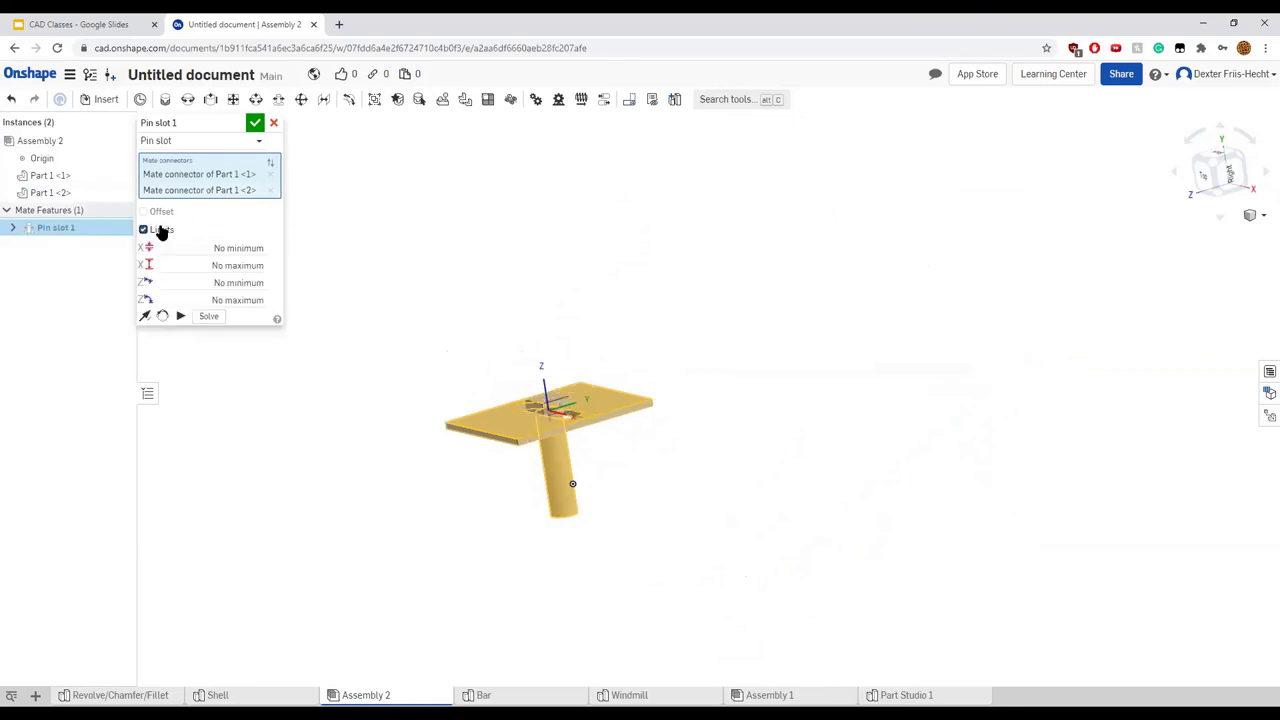
right_drag(370, 318, 414, 343)
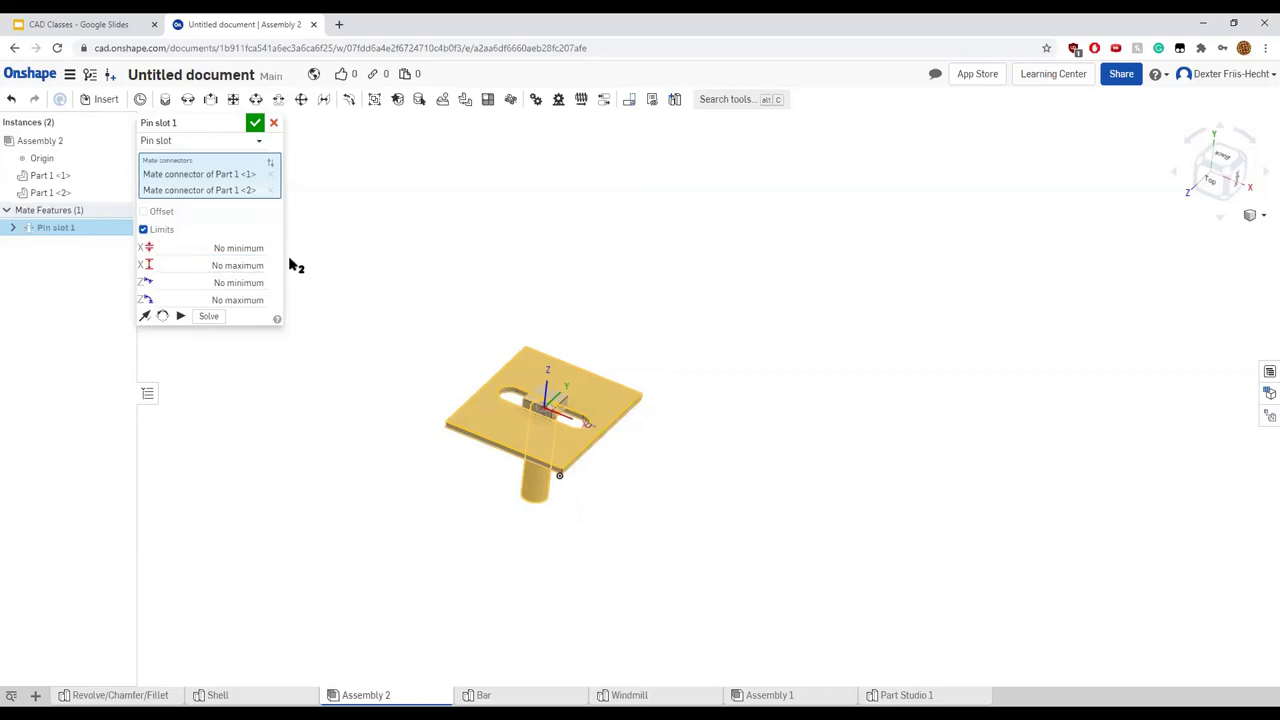
Try a 4 in Z offset on the Pin slot mate with the limits turned off, and close the mate
click(144, 212)
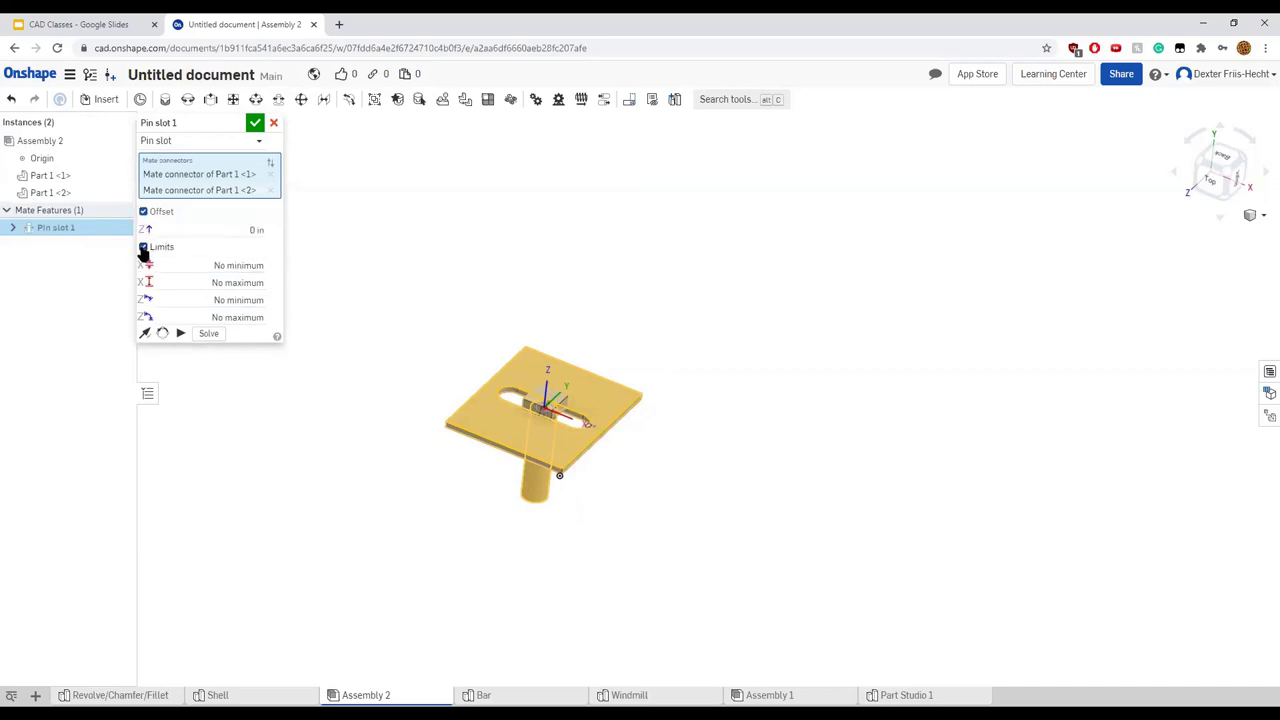
click(143, 248)
click(256, 229)
text(4)
key(Return)
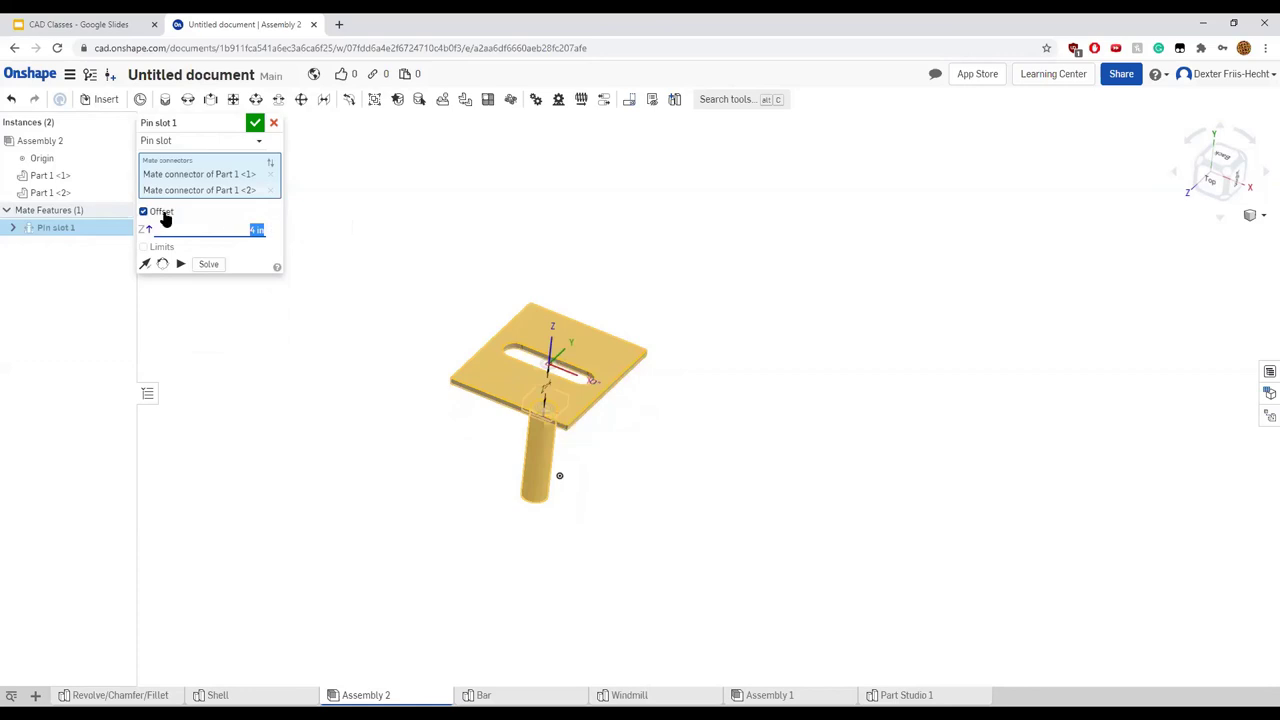
click(255, 124)
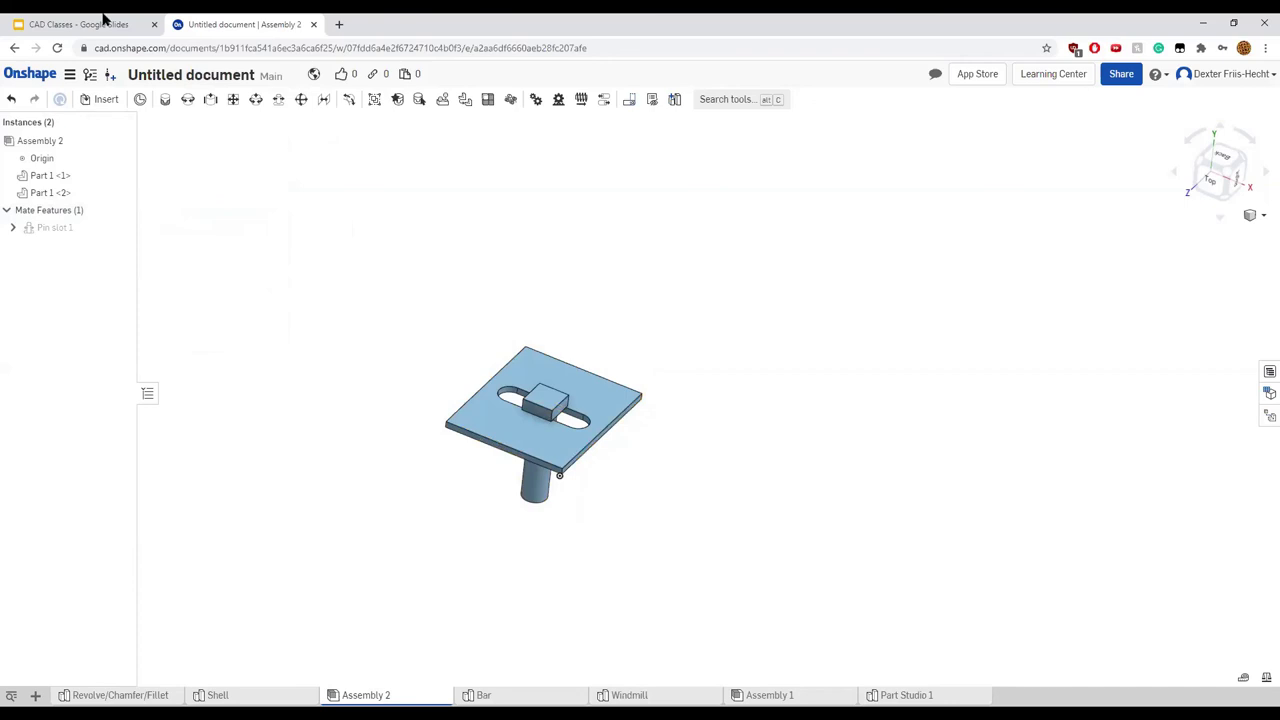
Switch to the CAD Classes deck in Google Slides and present it from the Mates #3 slide onward
click(103, 18)
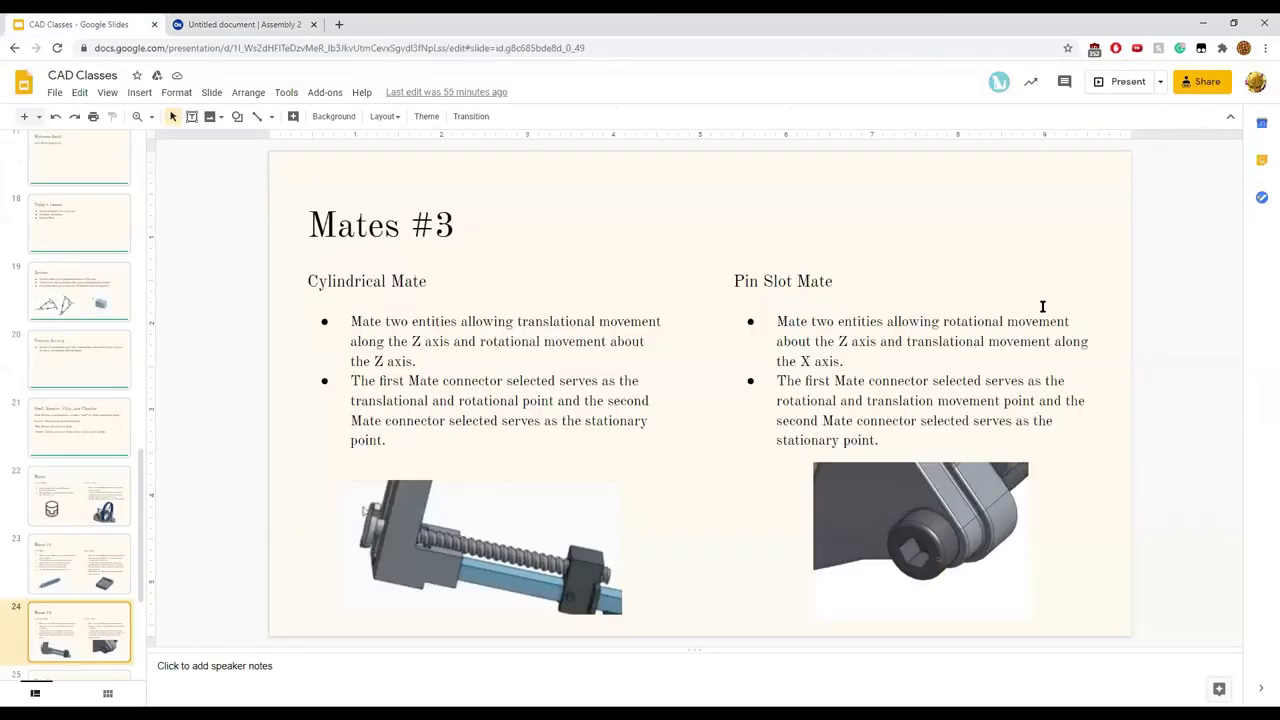
click(1113, 84)
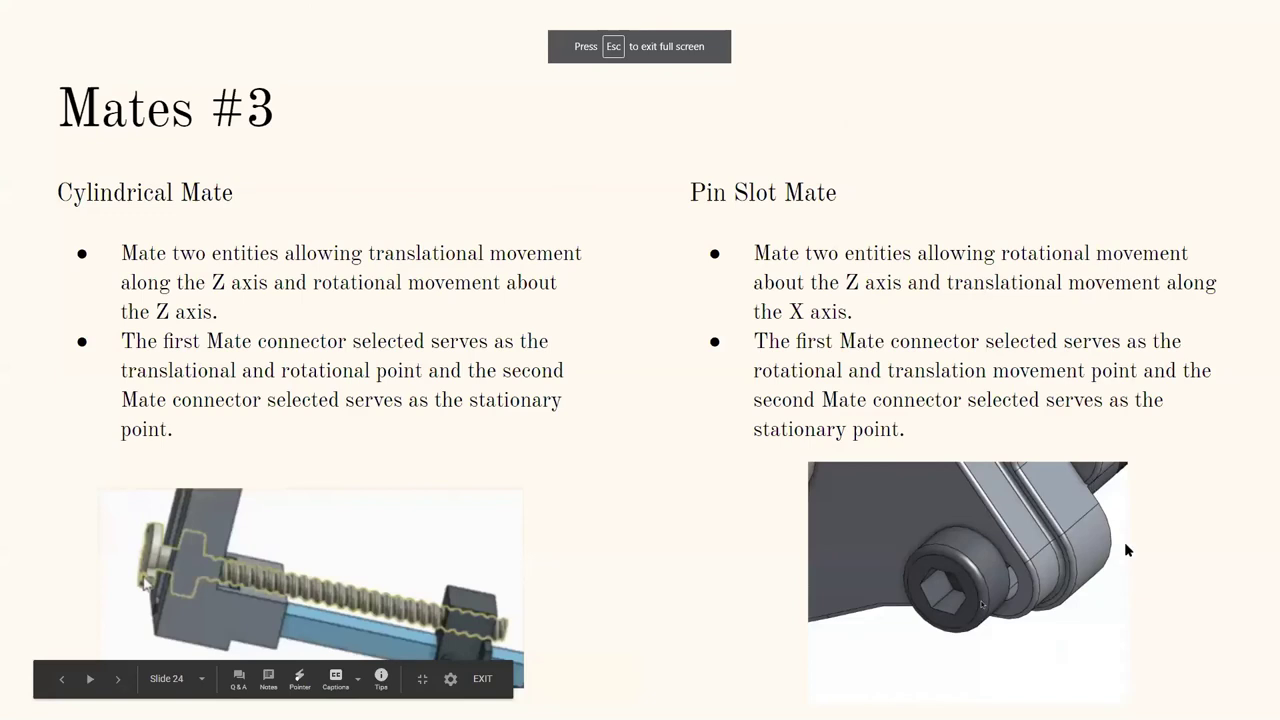
click(1126, 550)
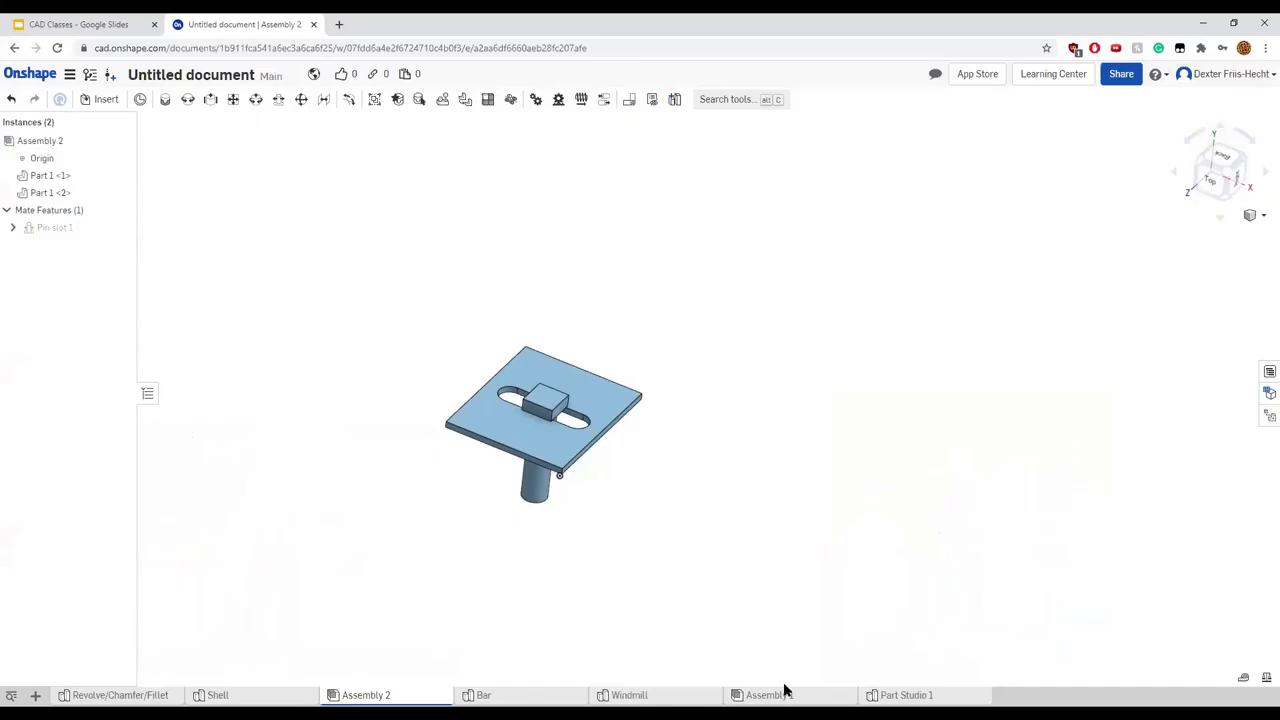
Switch back to Onshape's Assembly 1 and start a Ball mate with the centre of the blue ball as first connector
click(785, 697)
right_drag(344, 428, 487, 401)
right_drag(618, 464, 455, 407)
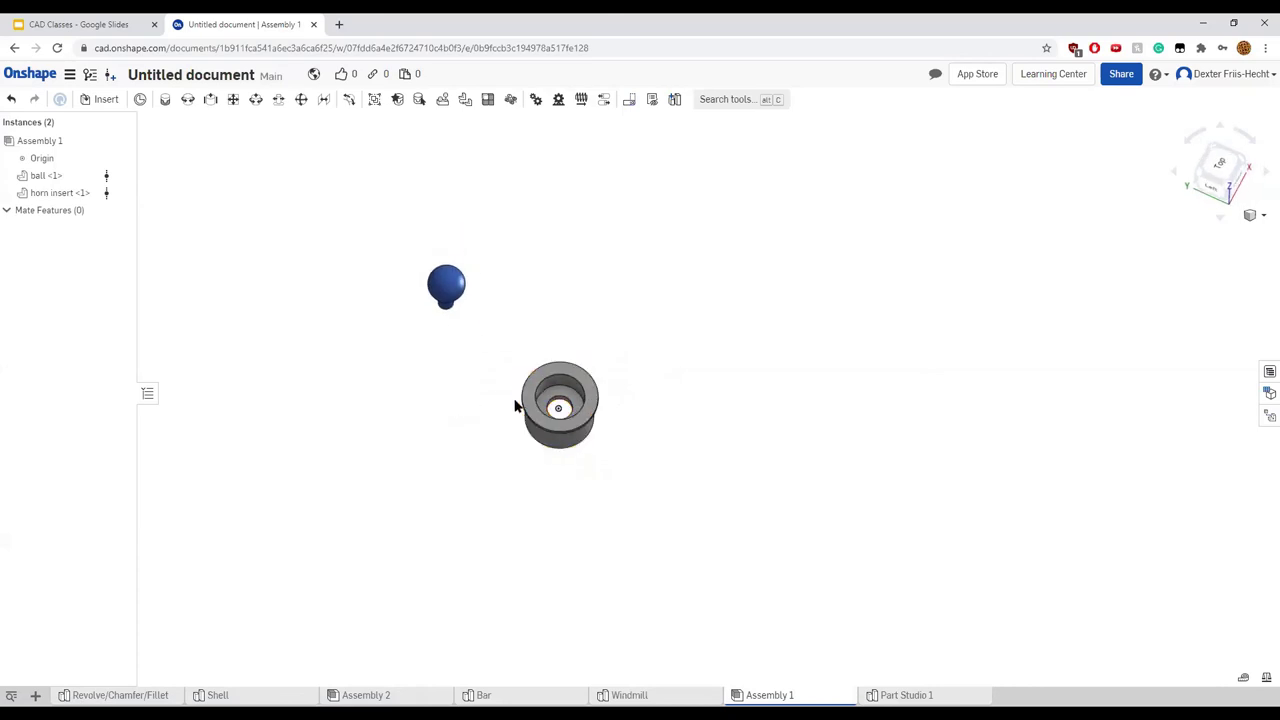
click(301, 102)
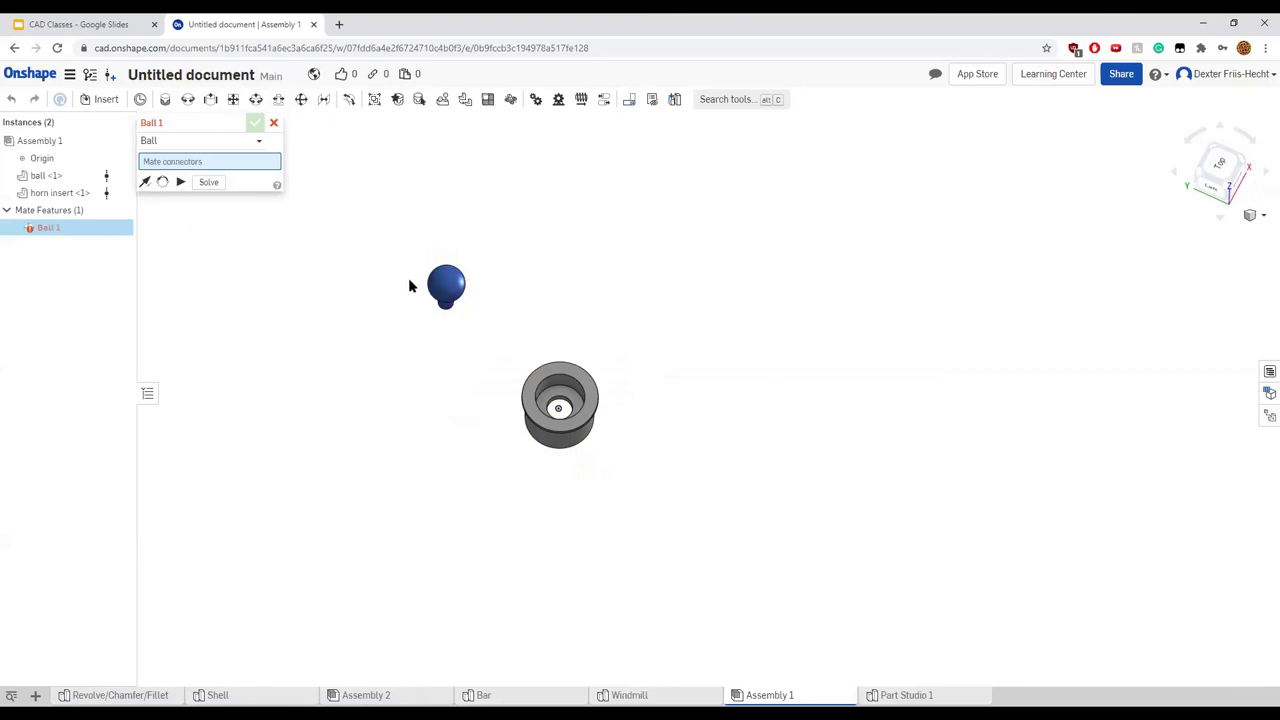
mouse_move(371, 247)
right_down()
mouse_move(371, 214)
mouse_move(367, 229)
right_up()
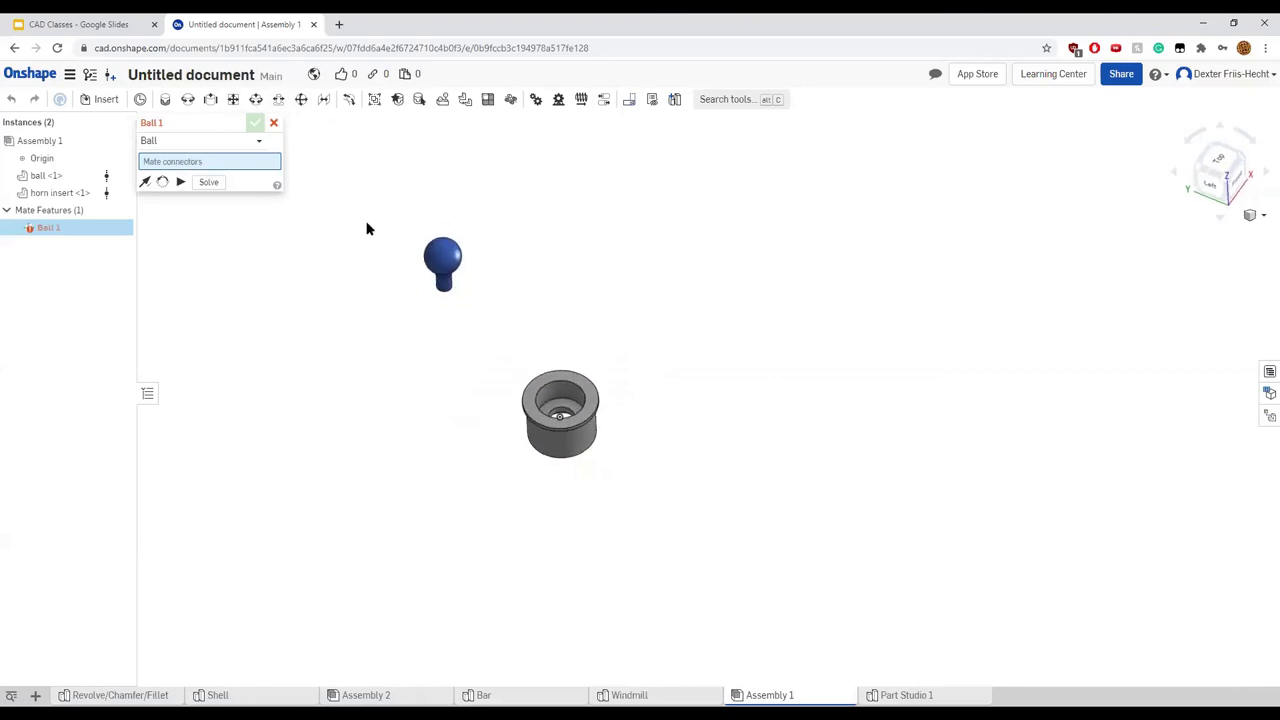
right_drag(390, 316, 399, 310)
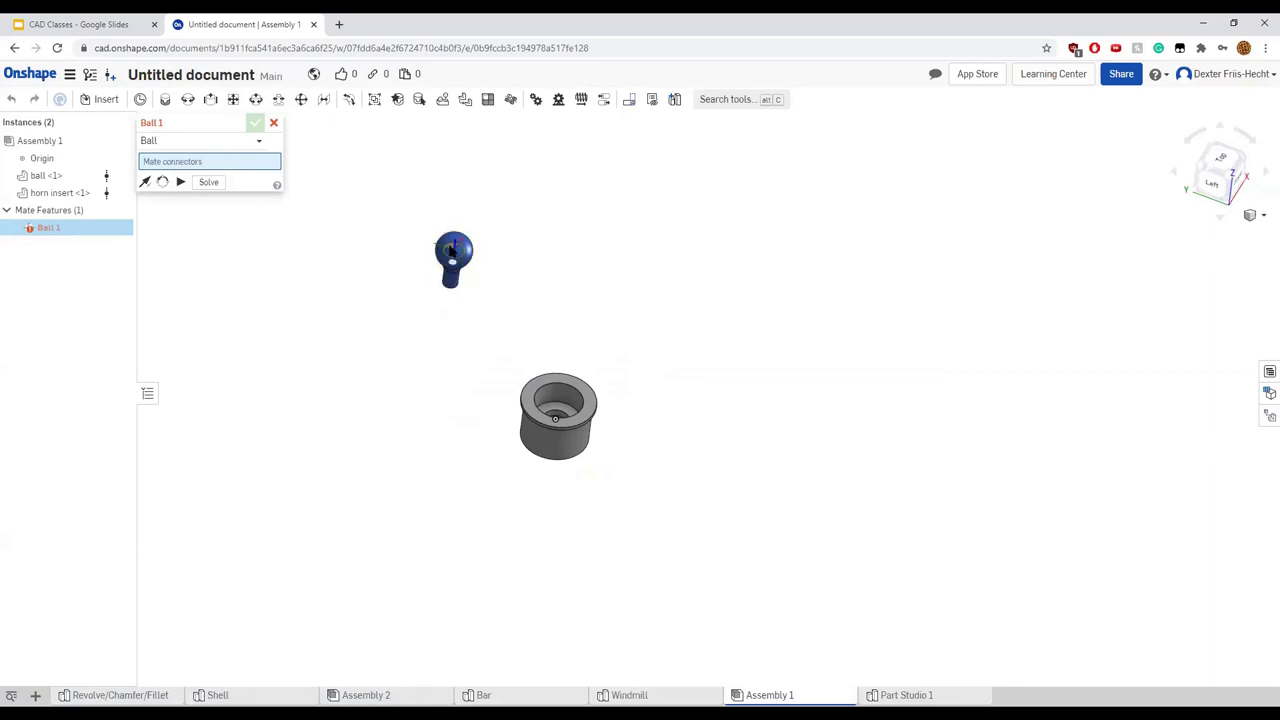
click(451, 251)
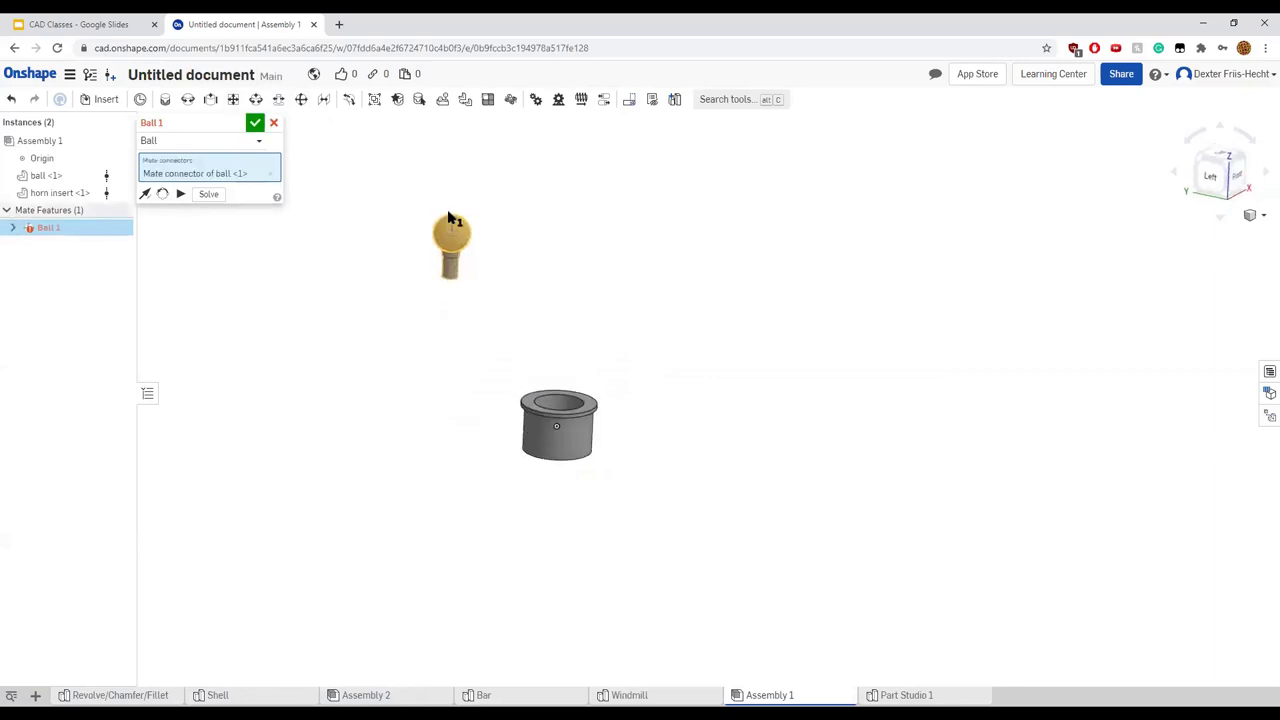
Pick the centre of the horn insert's bore as the second connector, accept the Ball mate and leave the command
right_drag(594, 280, 529, 409)
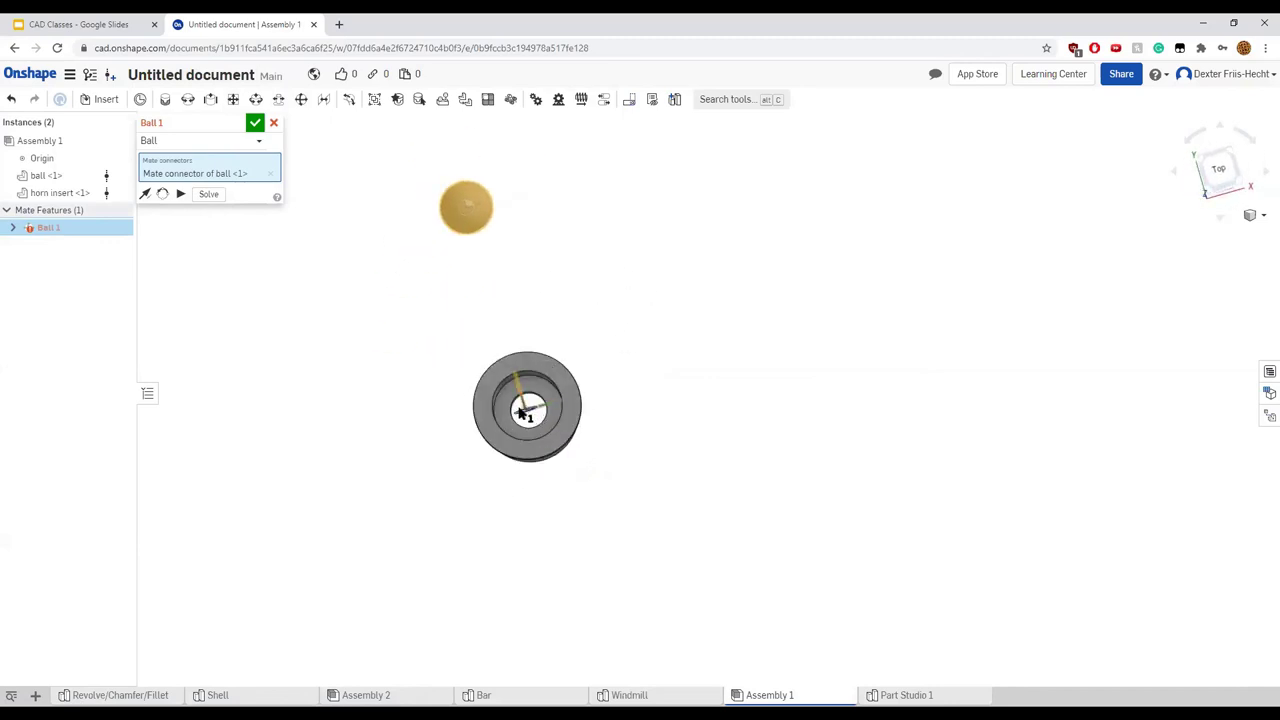
scroll(546, 400, down, 3)
scroll(626, 376, up, 2)
scroll(631, 377, up, 3)
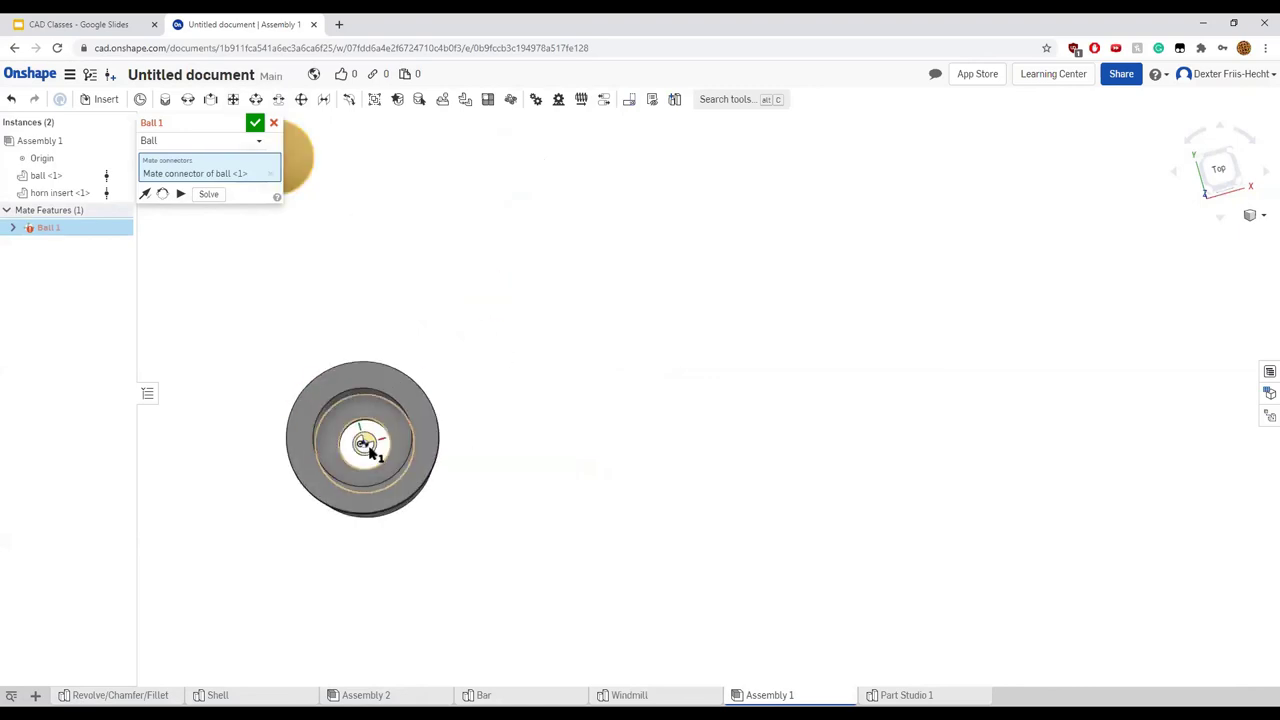
scroll(365, 446, up, 5)
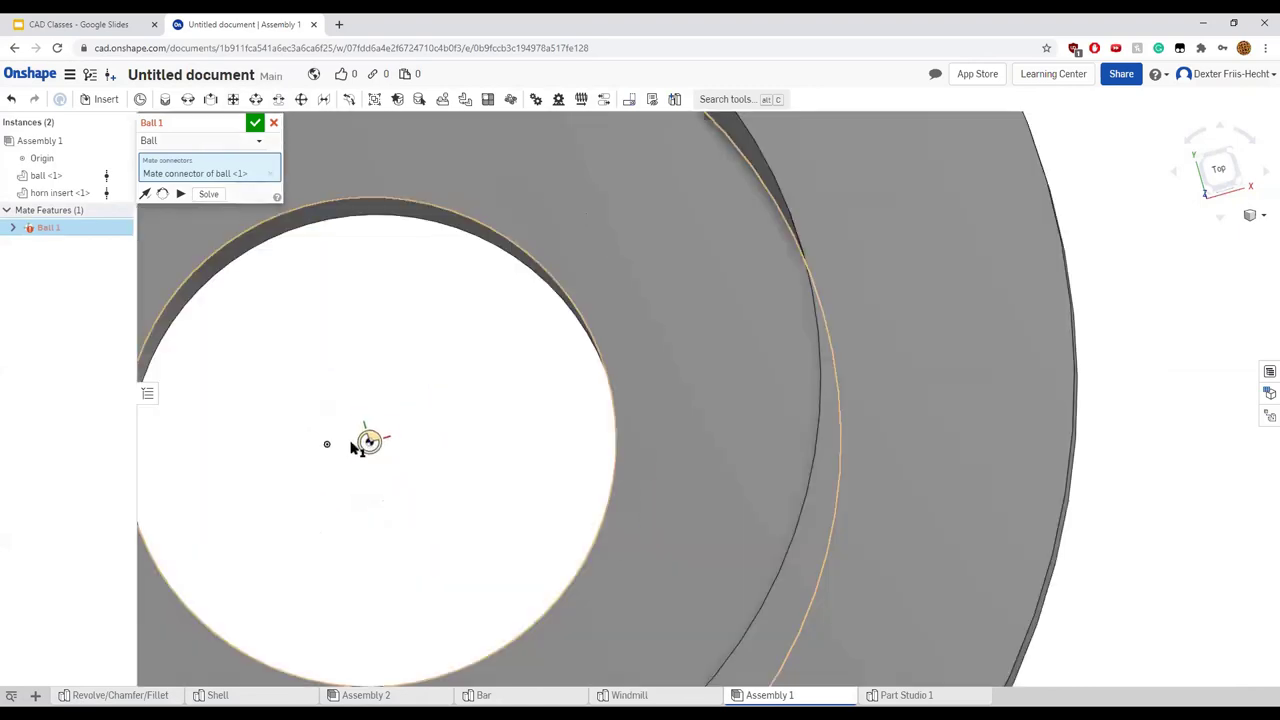
click(370, 444)
scroll(566, 467, down, 5)
right_drag(595, 400, 662, 427)
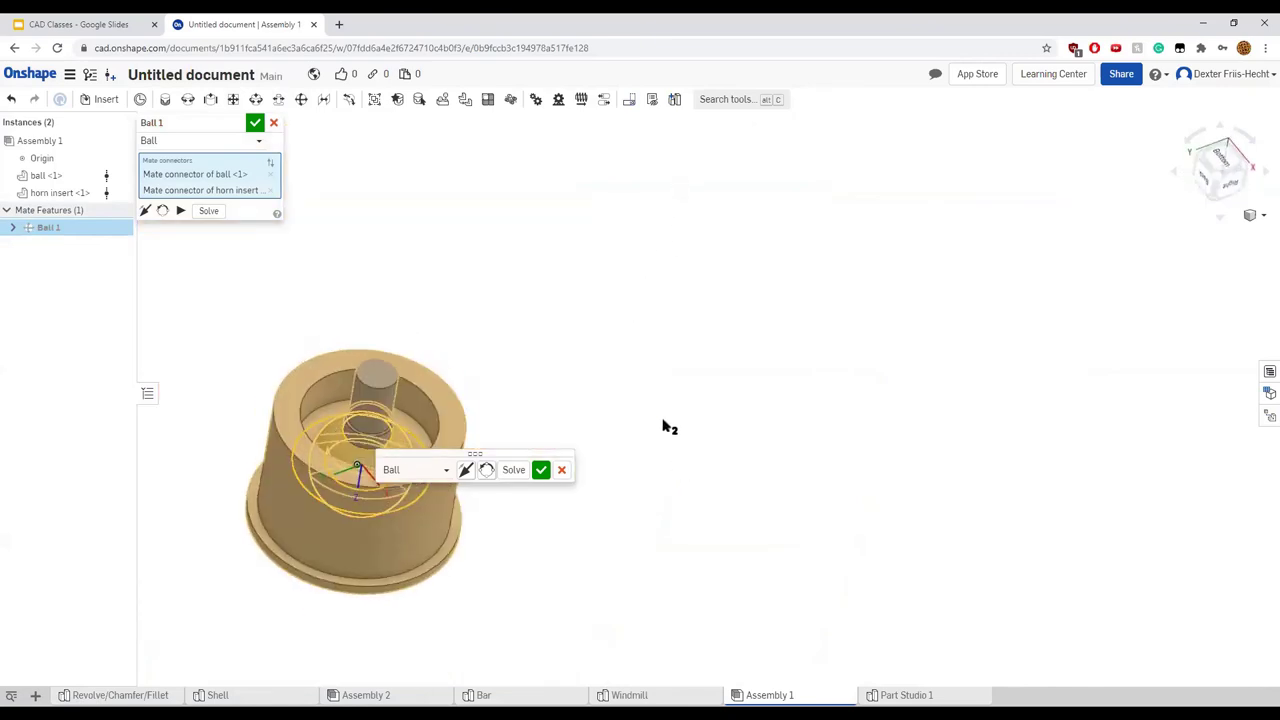
click(540, 470)
right_drag(417, 263, 297, 320)
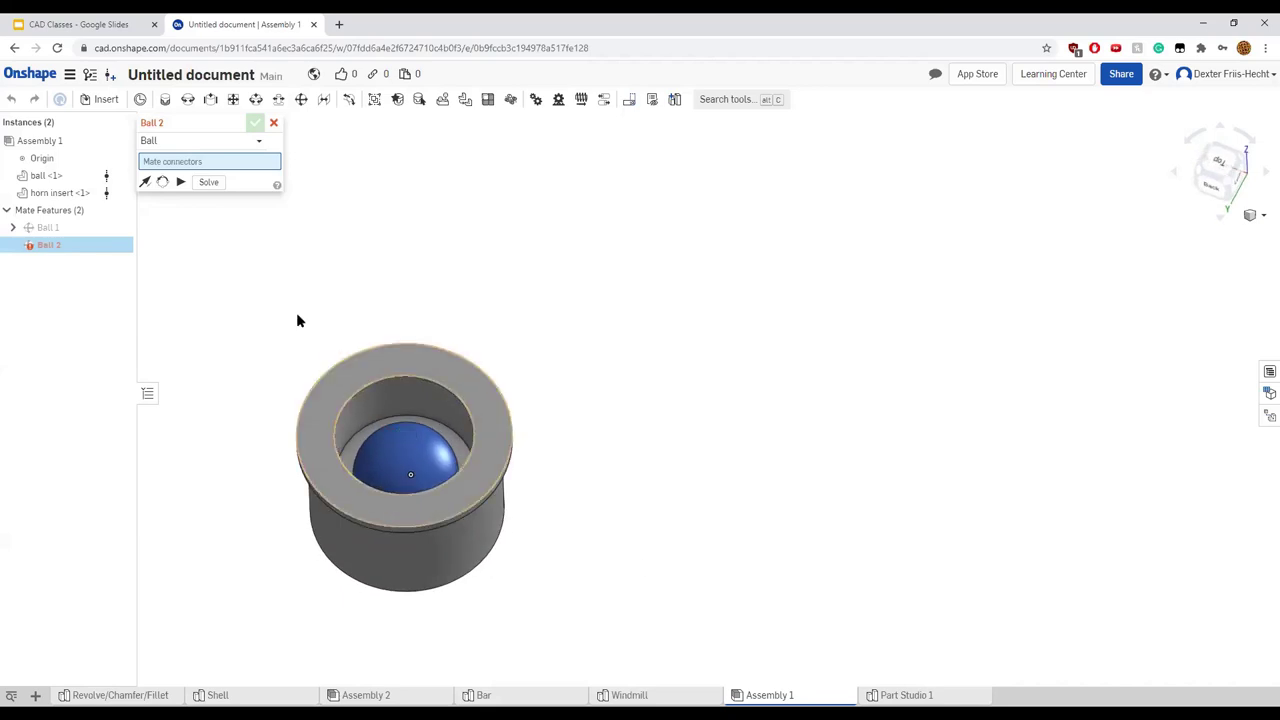
click(180, 188)
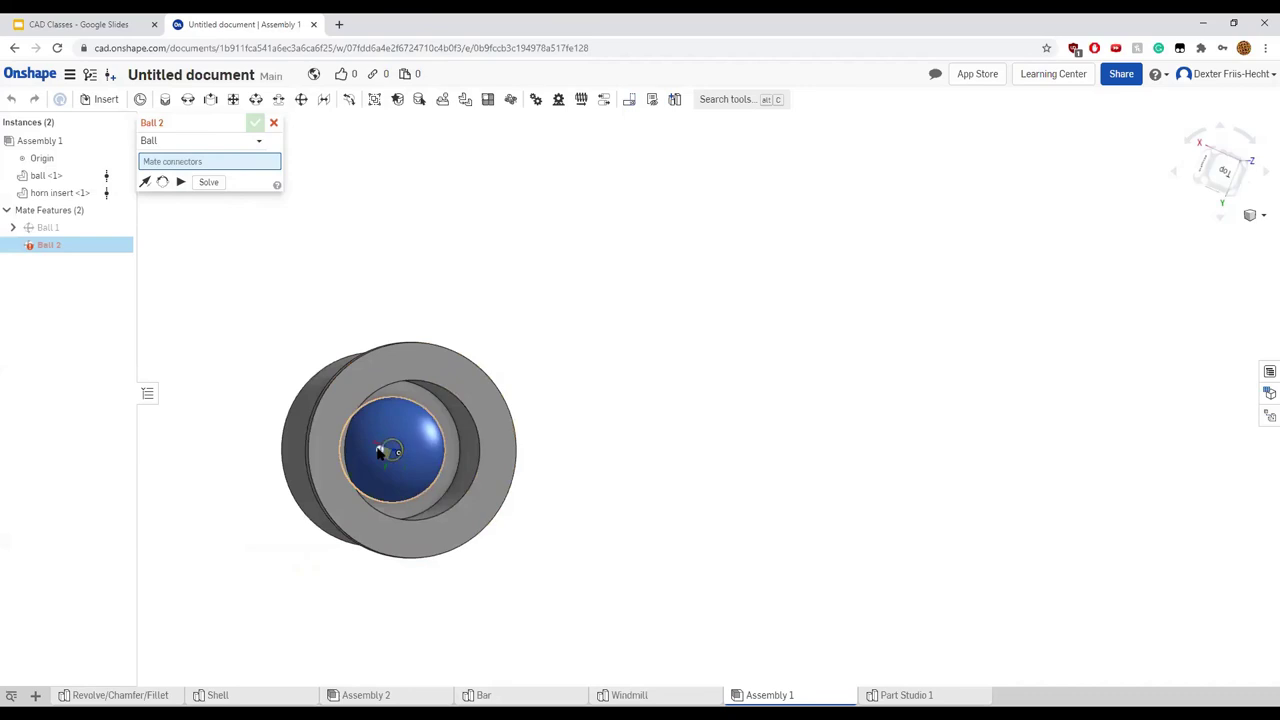
click(273, 122)
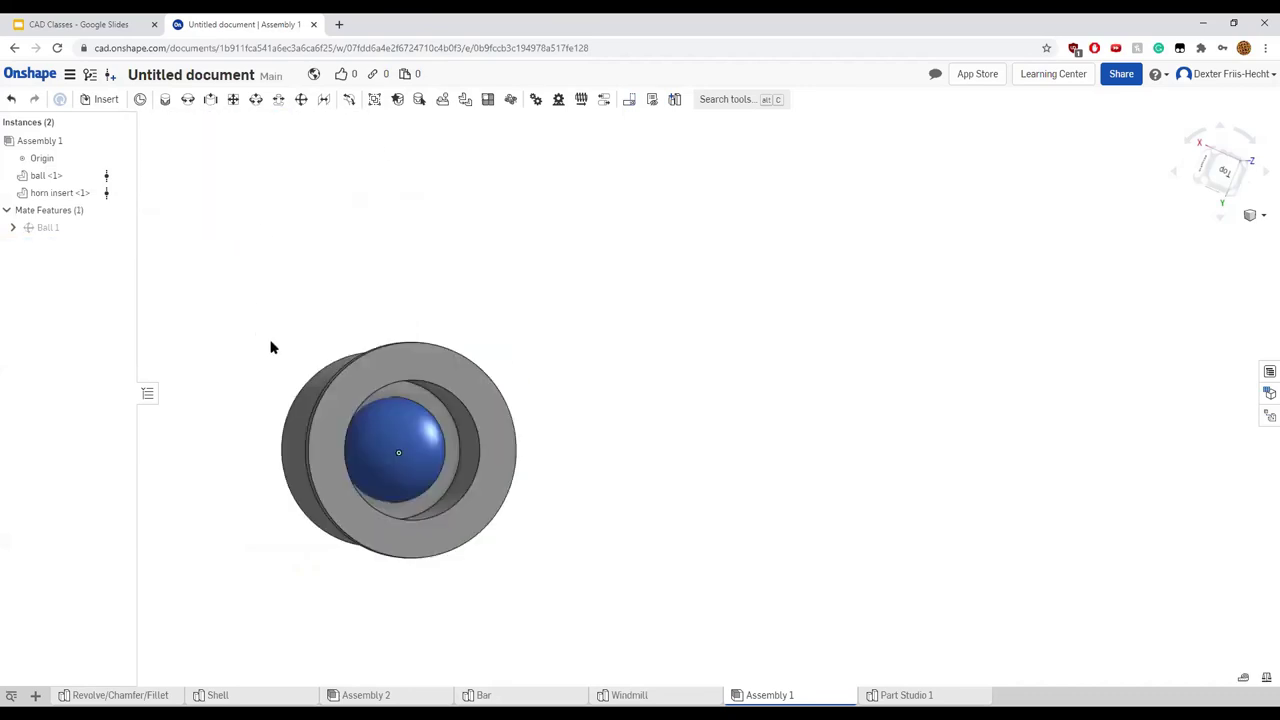
Rotate the ball with its manipulator so the stem swings out through the horn insert's flanged end, testing the Ball mate
right_drag(434, 420, 590, 350)
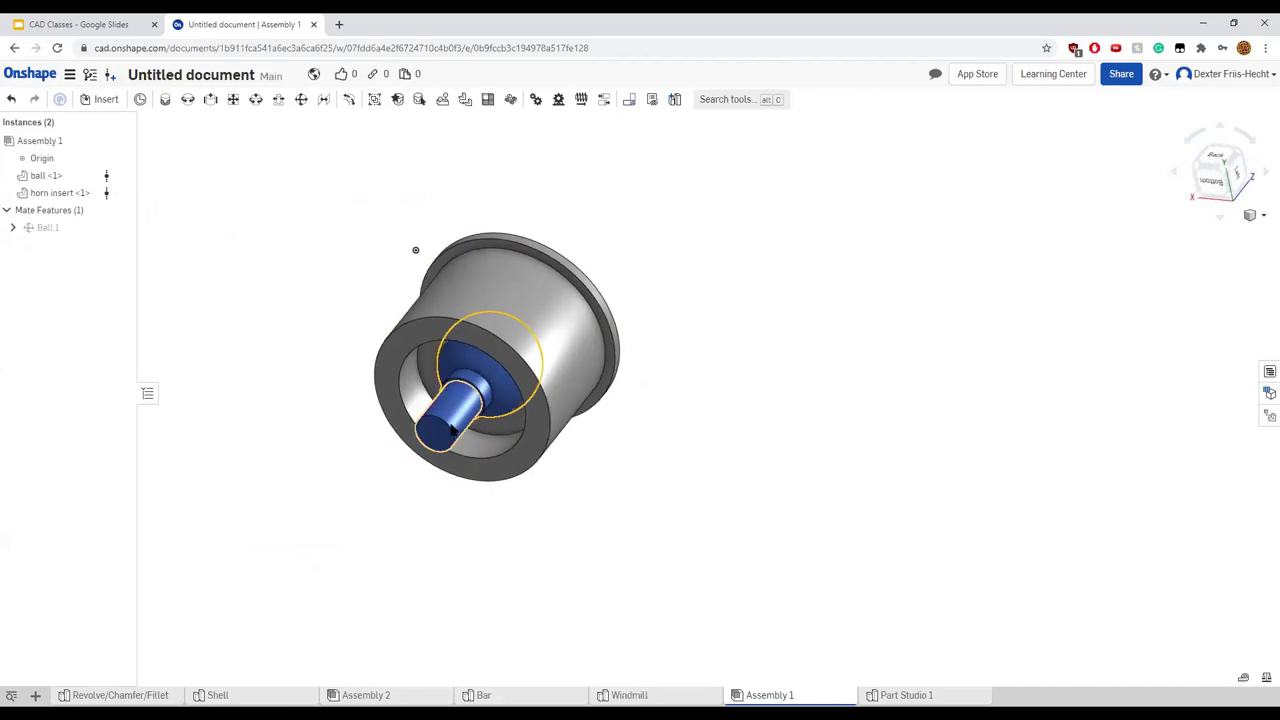
click(455, 415)
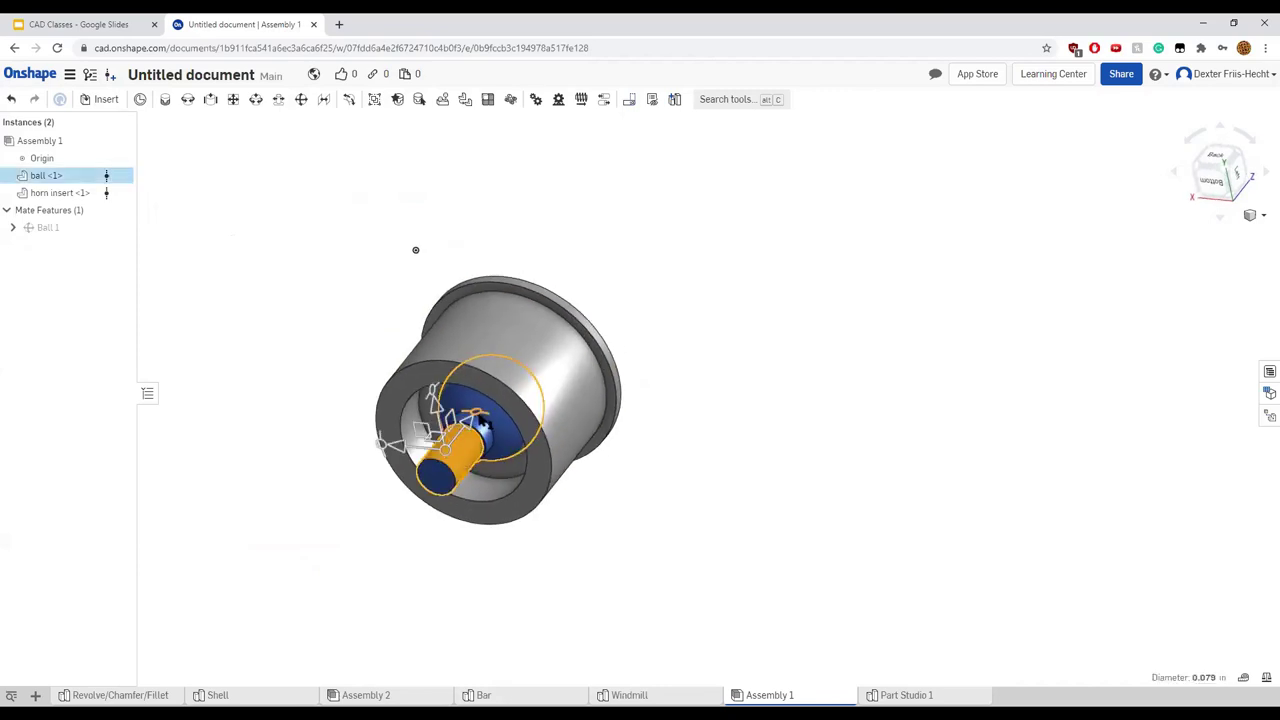
right_drag(476, 414, 532, 497)
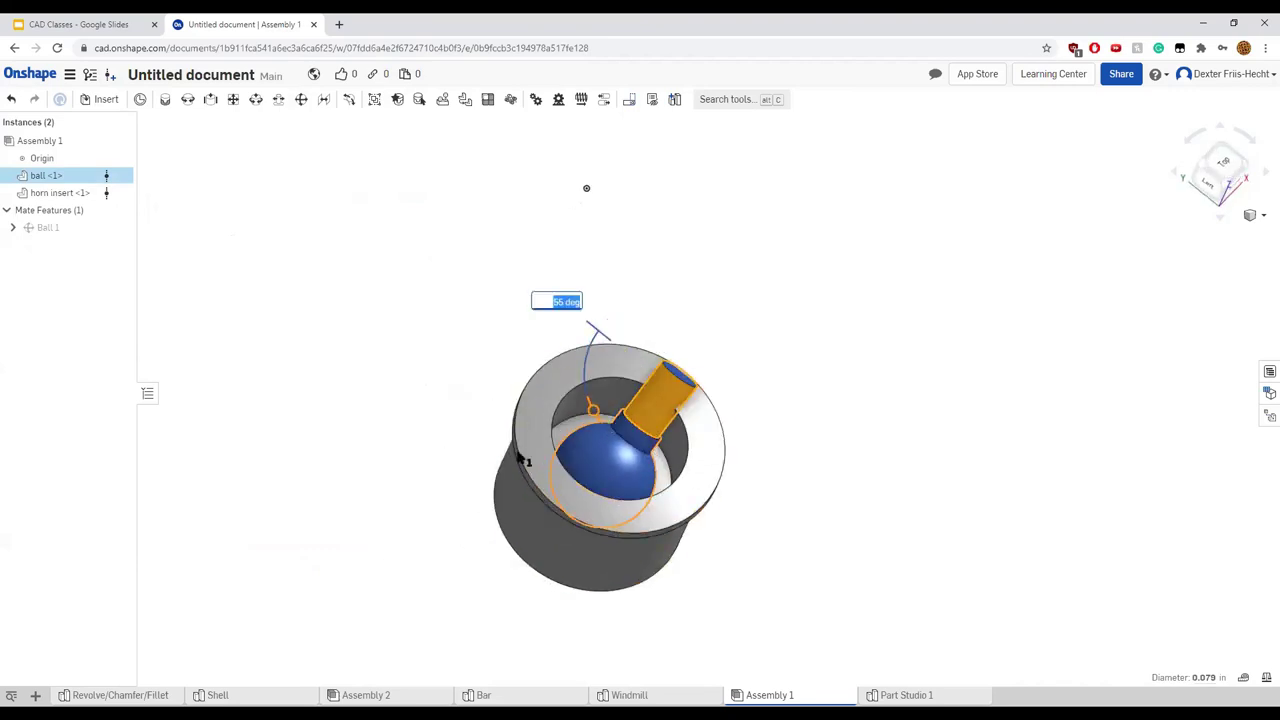
click(746, 555)
right_drag(746, 555, 683, 554)
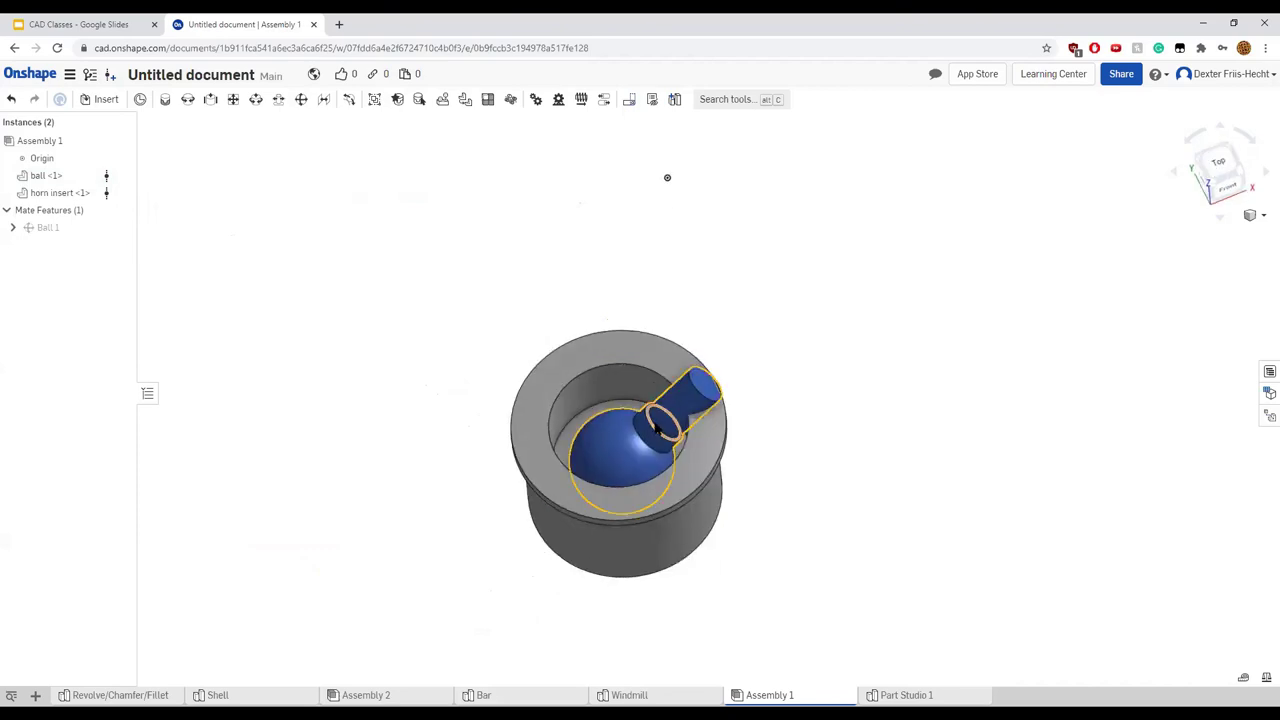
Swing the ball's stem freely to the horn insert's unflanged end to test the Ball mate further
click(671, 408)
click(638, 344)
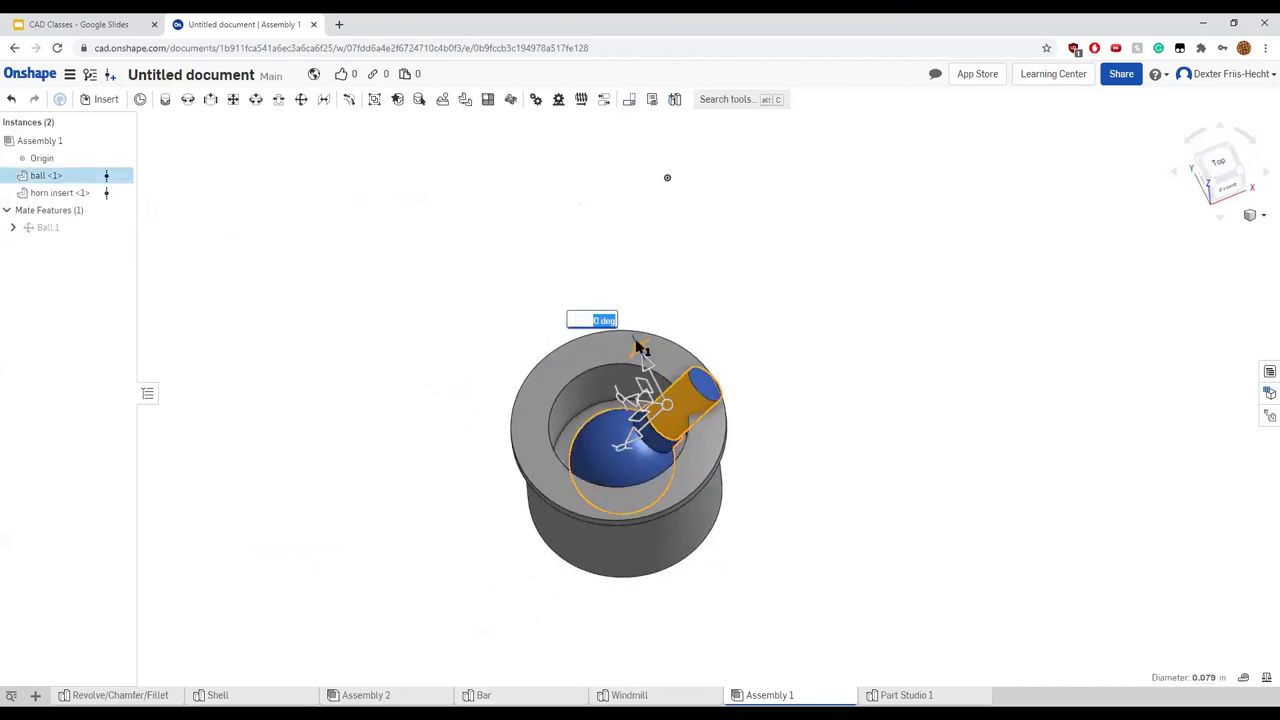
click(436, 393)
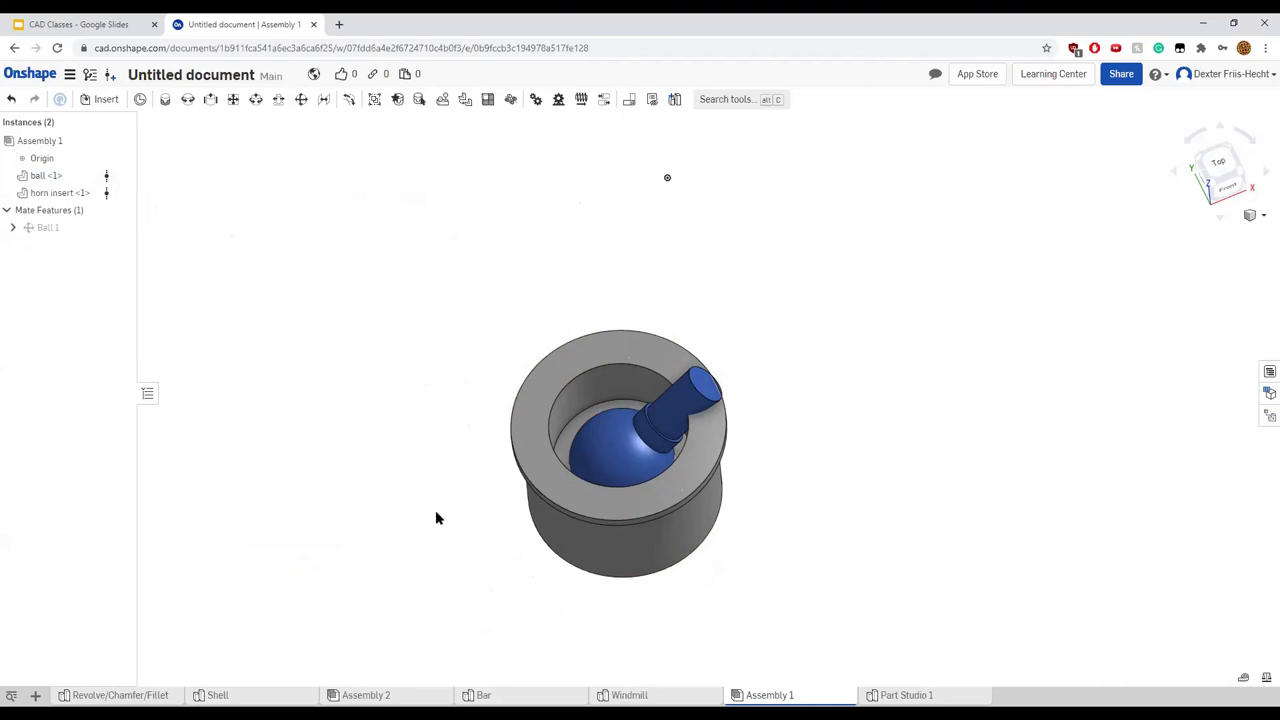
drag(678, 420, 800, 404)
right_drag(800, 404, 526, 343)
Review the settings of the Ball mate and of its first mate connector on the ball without changing them
right_click(80, 229)
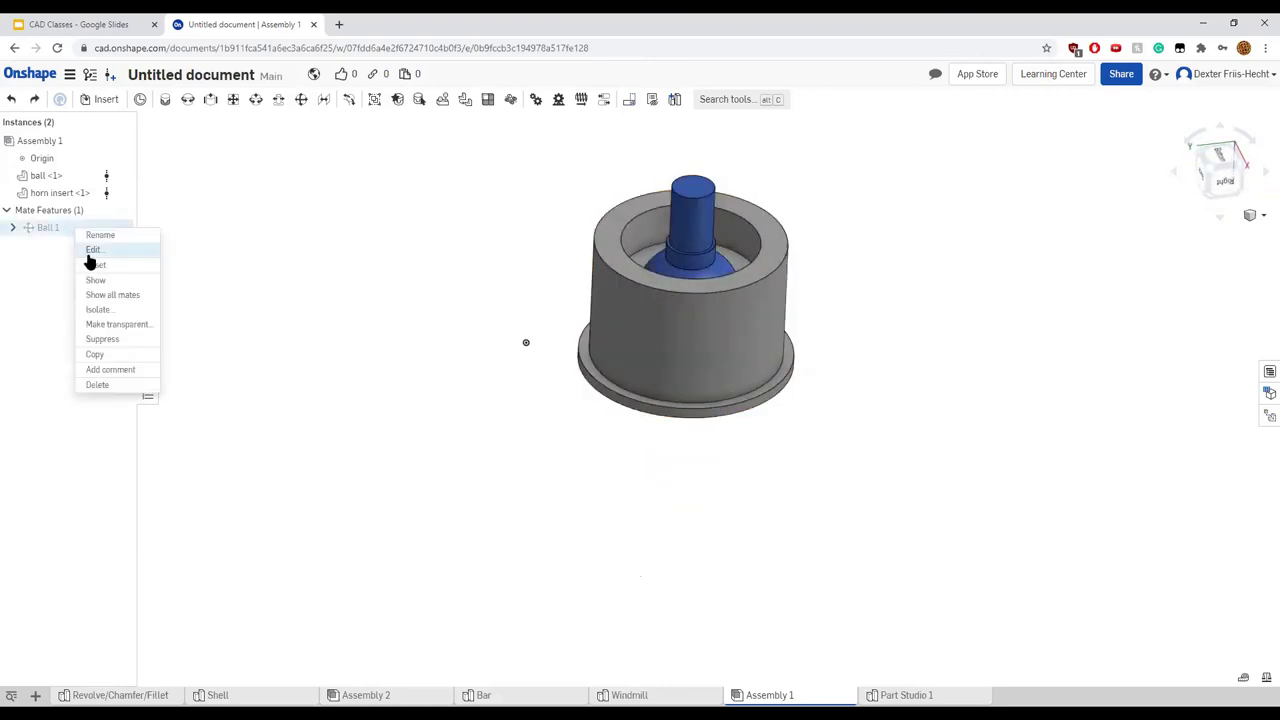
click(92, 250)
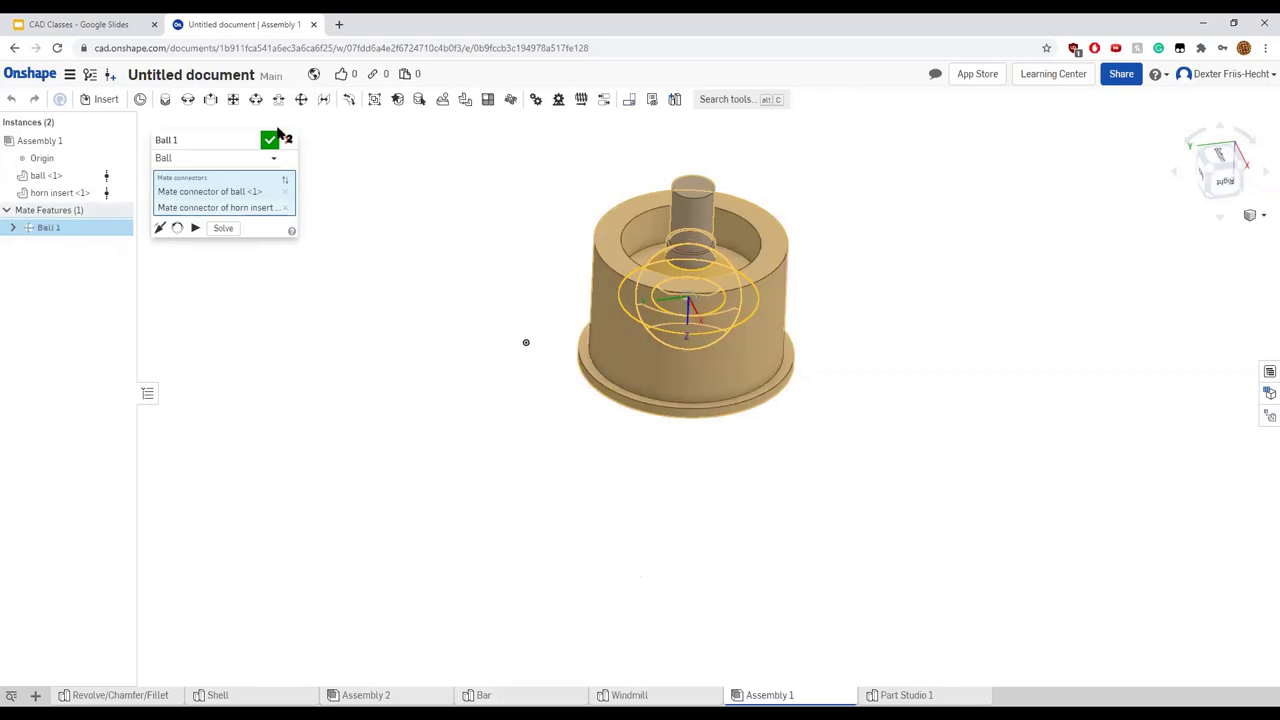
click(269, 141)
click(8, 228)
right_click(40, 246)
click(74, 283)
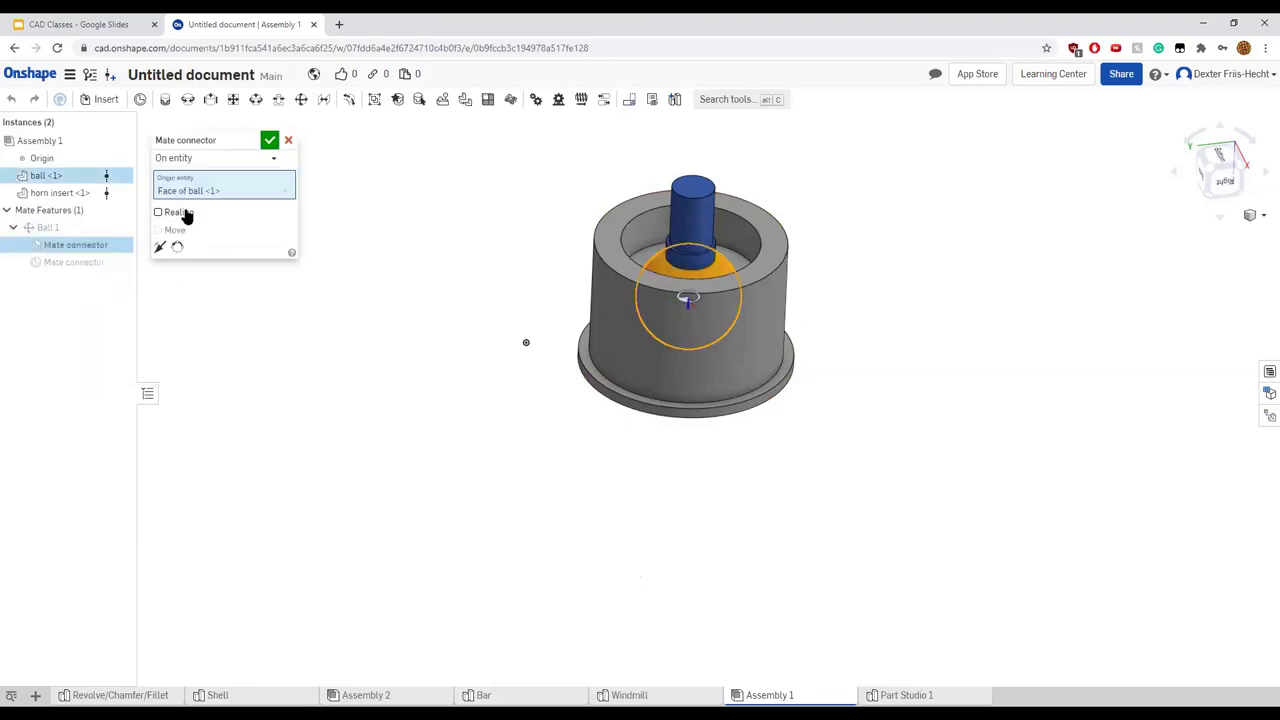
click(289, 140)
right_drag(526, 342, 830, 240)
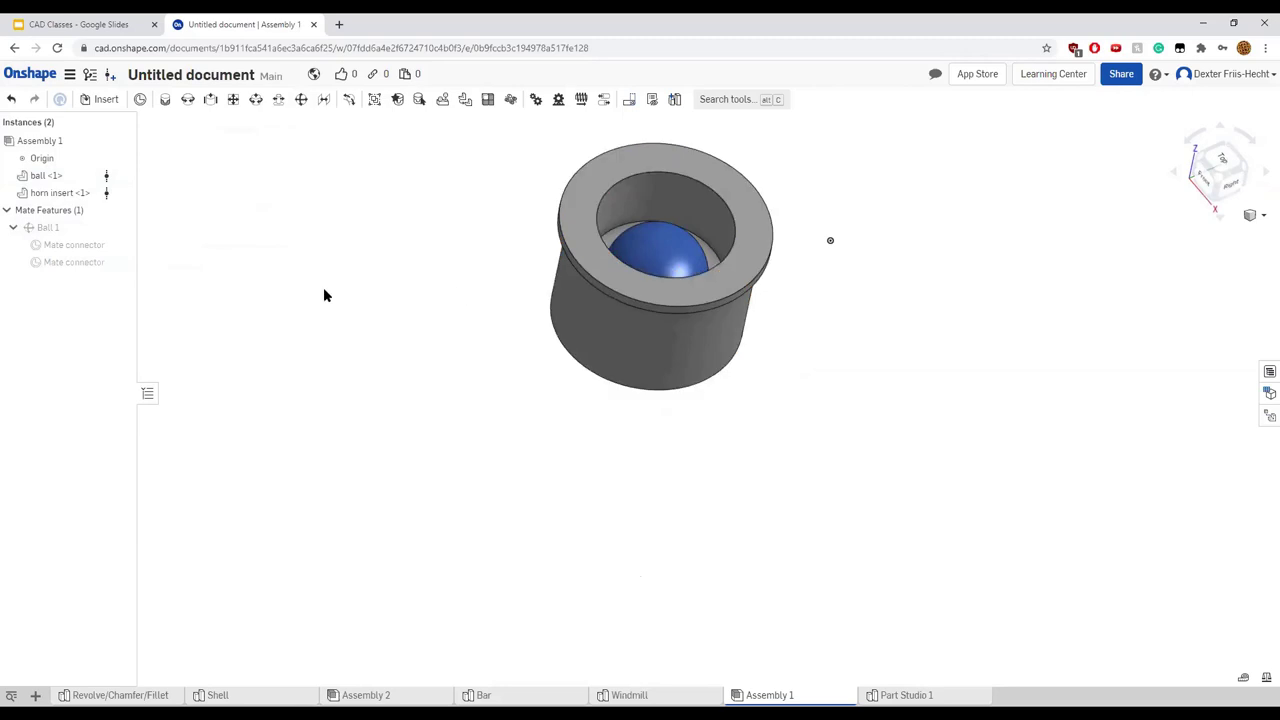
mouse_move(591, 440)
right_down()
mouse_move(551, 417)
mouse_move(586, 406)
mouse_move(587, 440)
right_up()
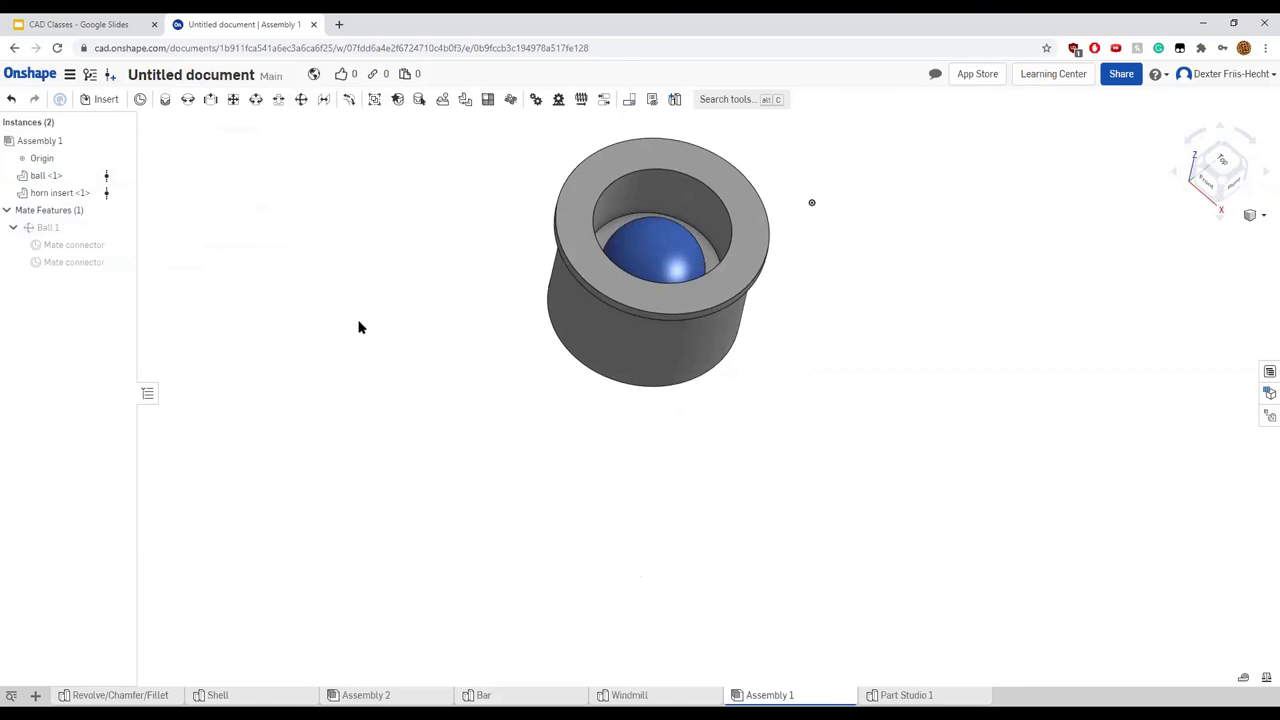
right_click(72, 245)
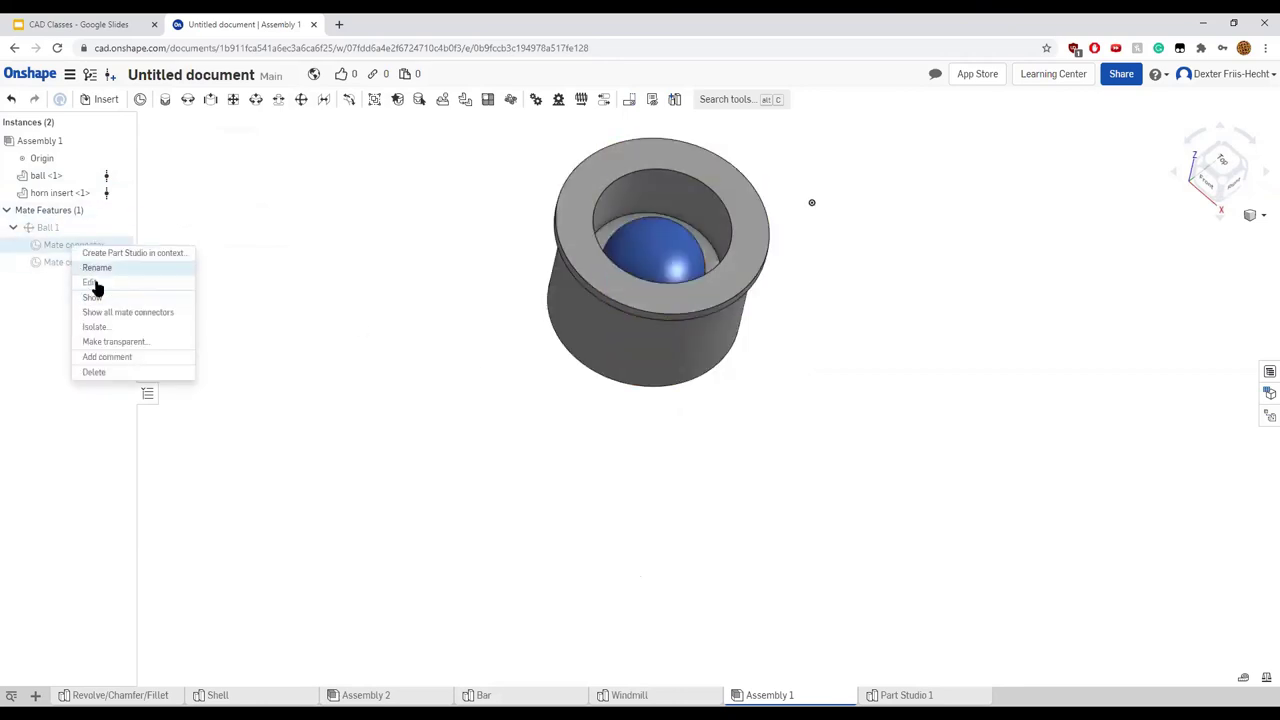
click(95, 284)
click(288, 139)
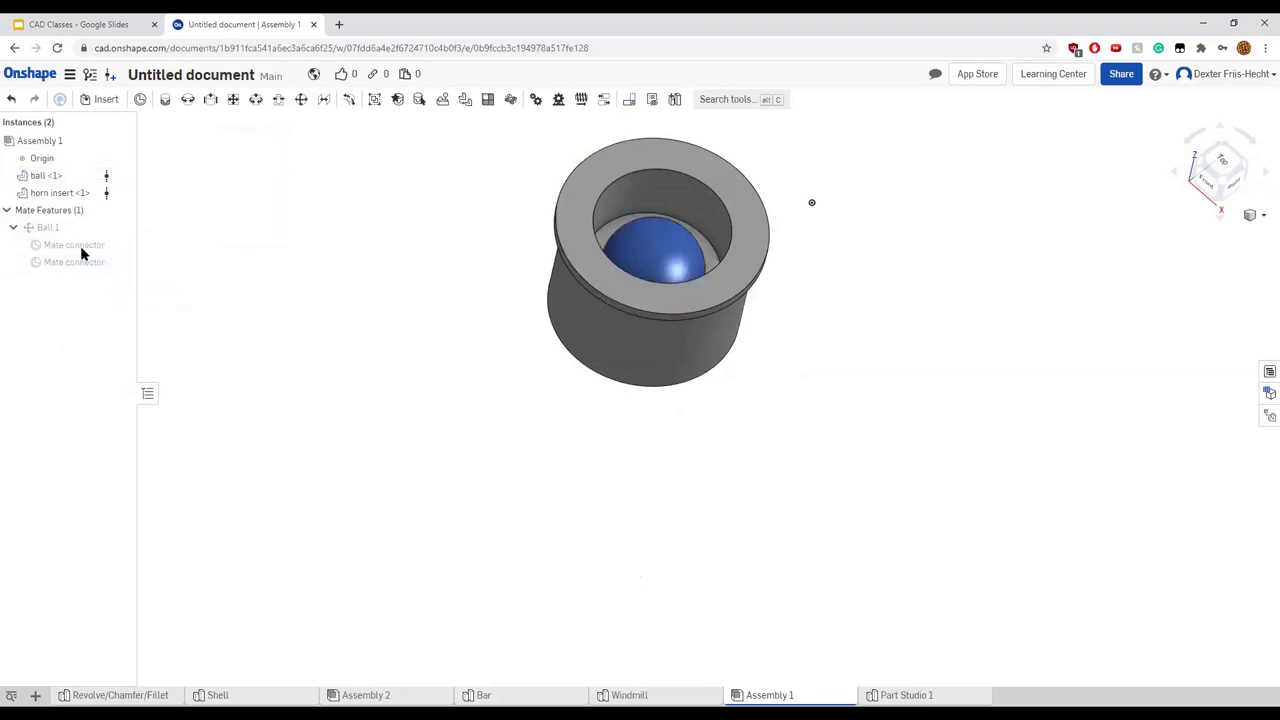
Edit the ball's mate connector, try the Realign option and flipping the primary axis, and turn Realign off again
right_click(82, 250)
click(130, 287)
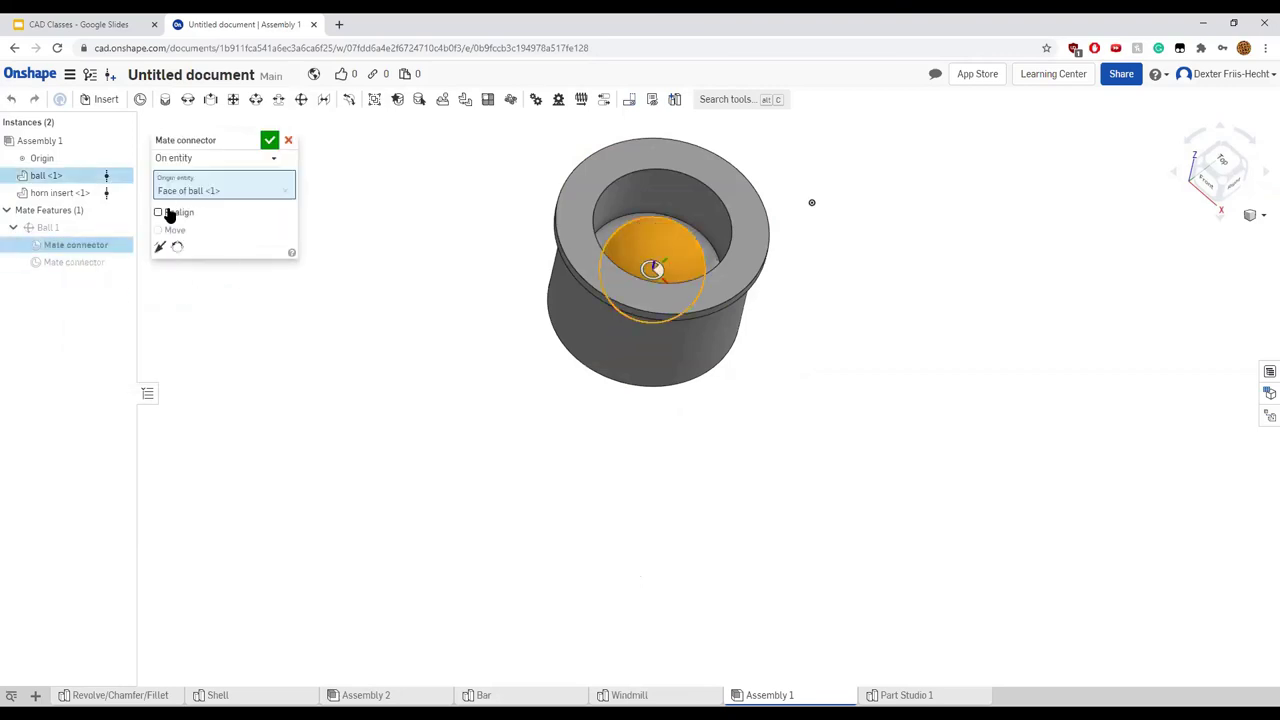
click(159, 213)
click(235, 252)
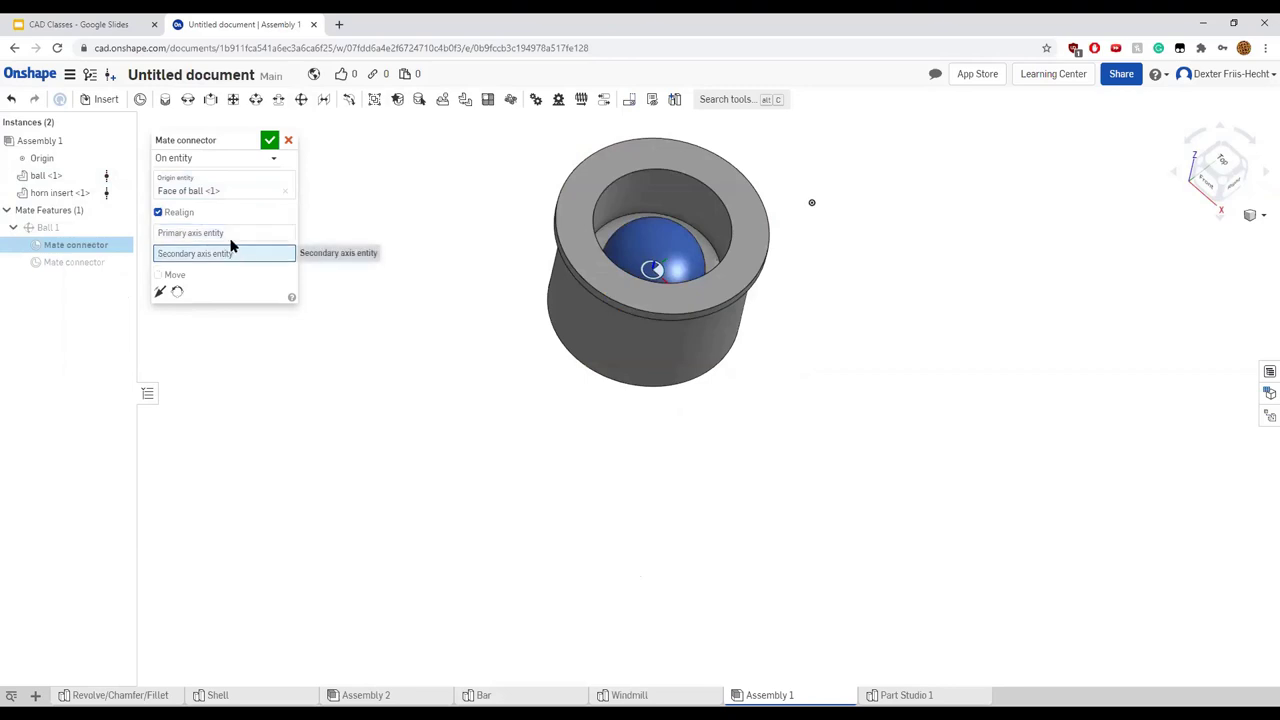
click(228, 240)
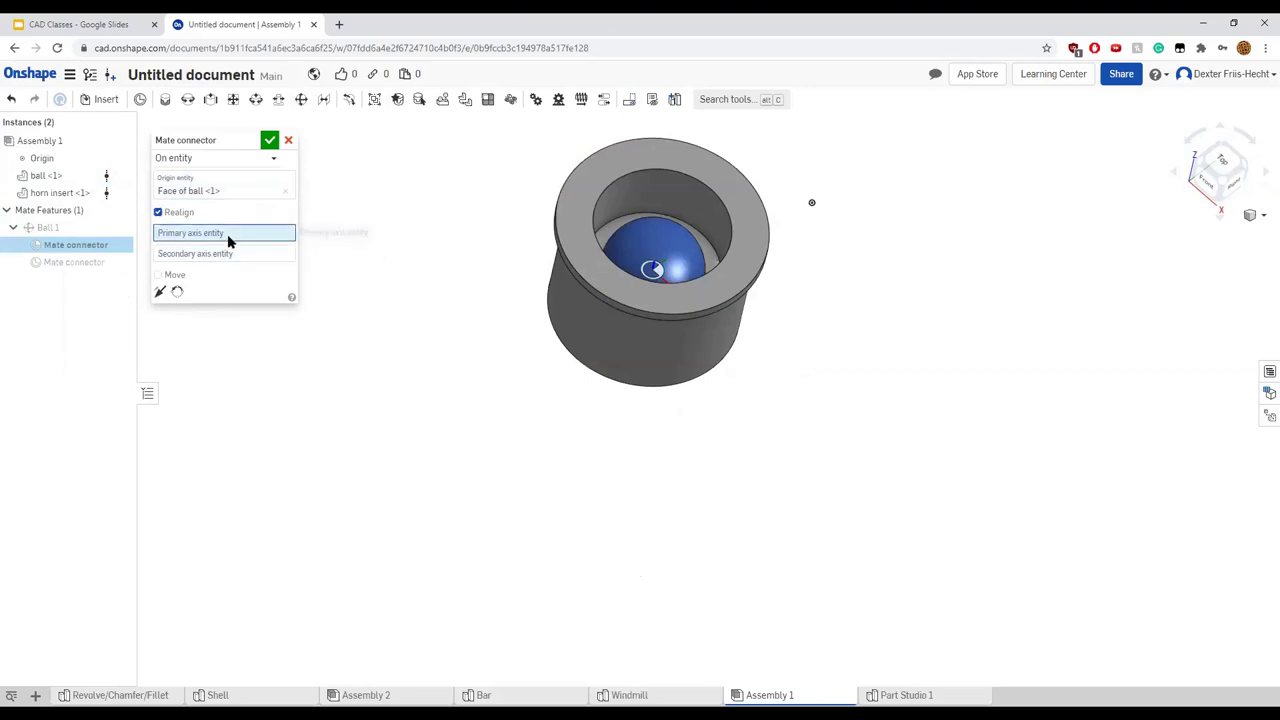
key(Up)
click(160, 292)
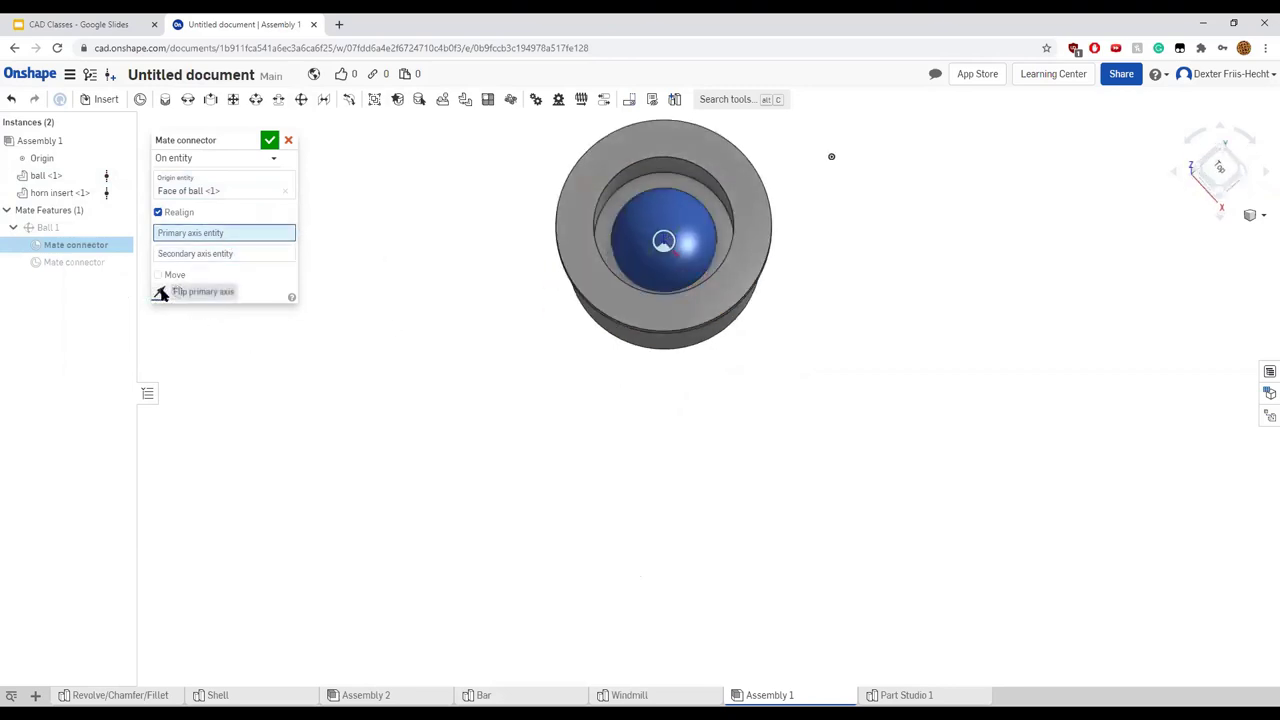
click(160, 292)
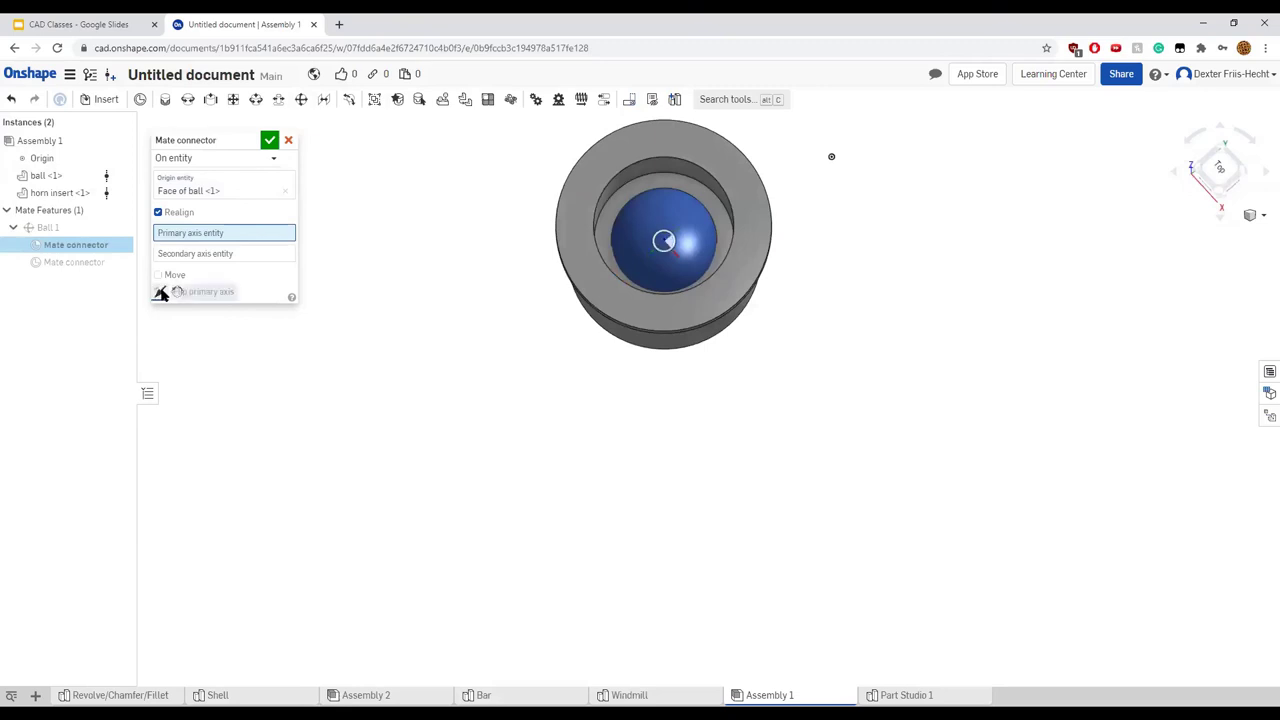
click(160, 212)
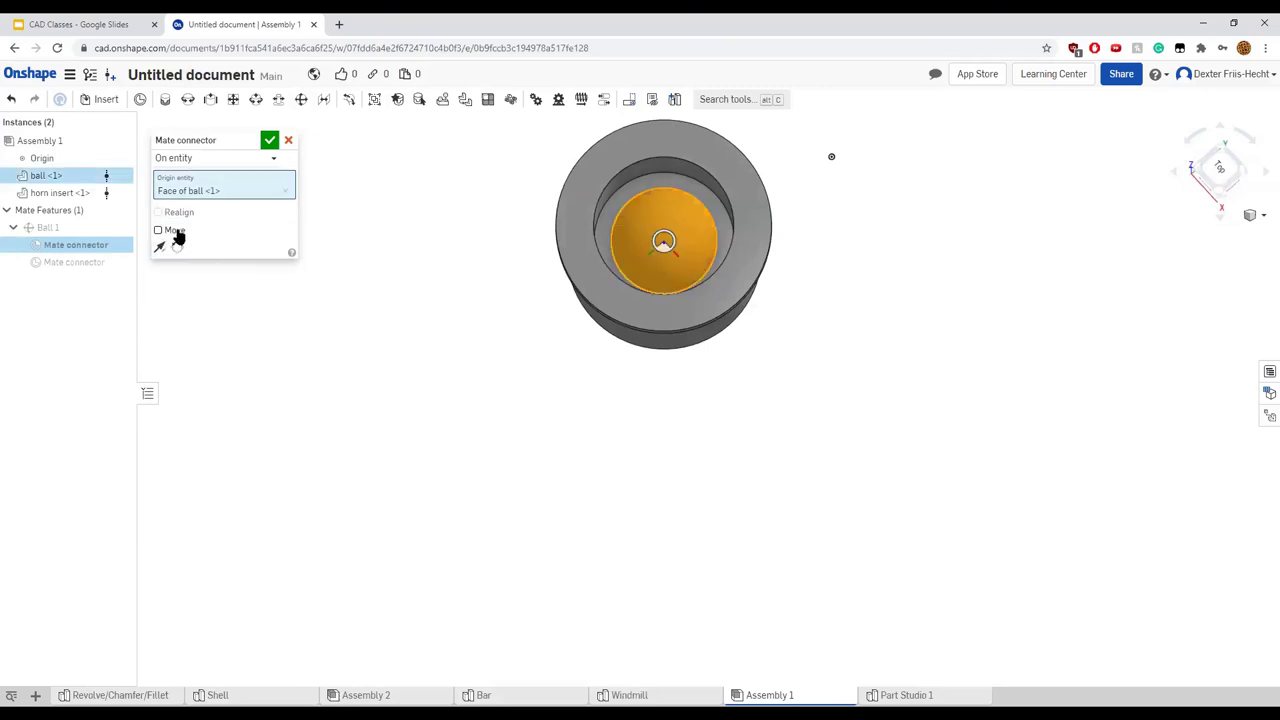
Enable the Move option of the ball's mate connector with a 0 in X offset and accept the edit
click(175, 232)
click(271, 248)
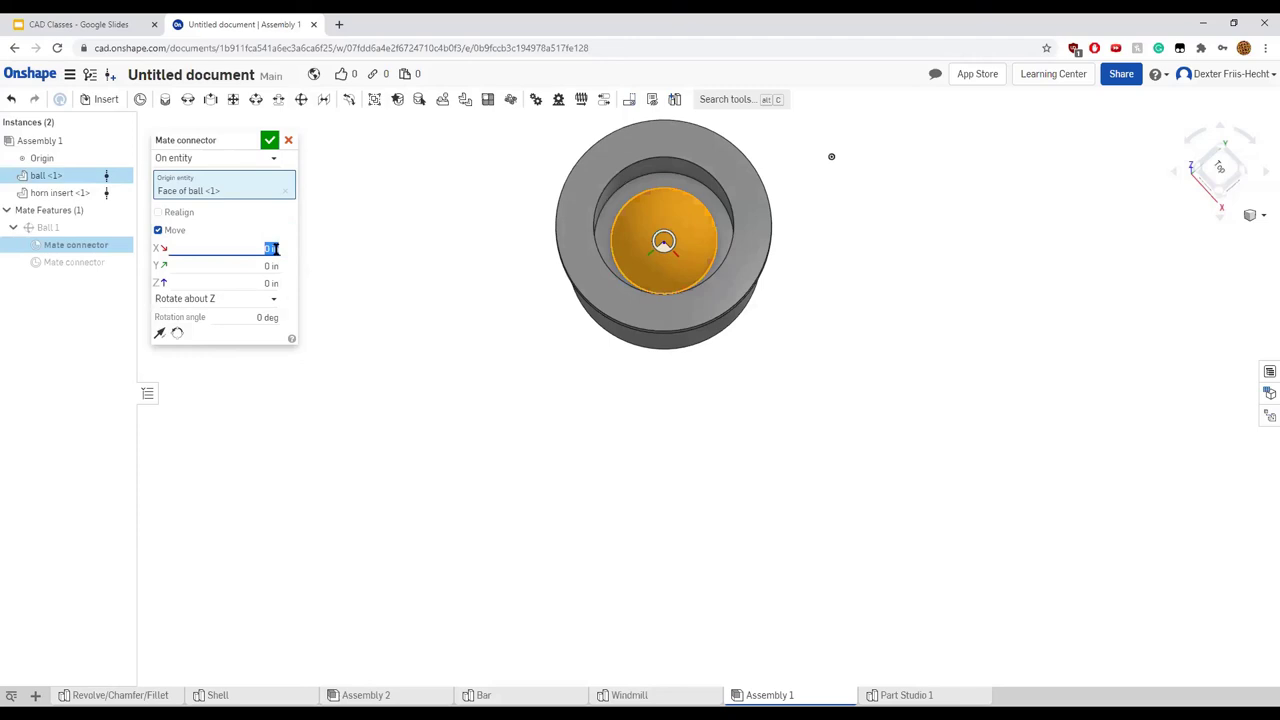
text(2)
key(Return)
right_drag(429, 277, 456, 248)
scroll(456, 248, down, 5)
scroll(386, 225, up, 3)
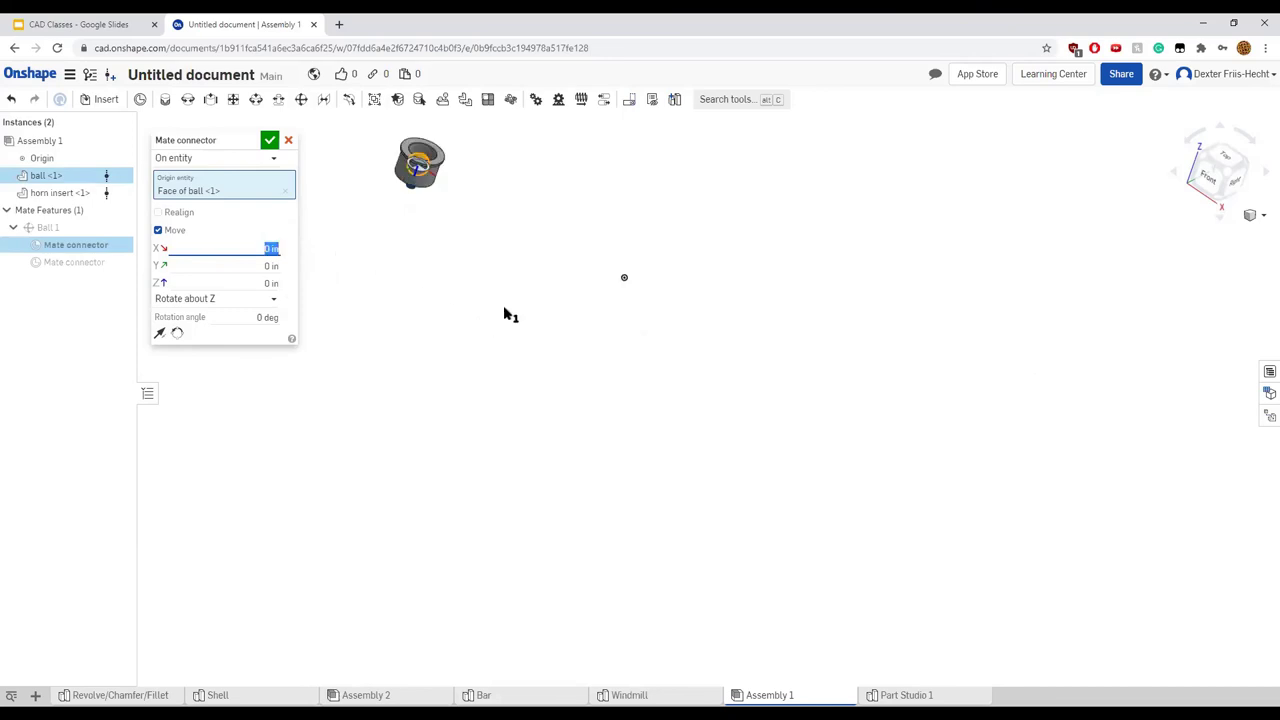
mouse_move(390, 257)
right_down()
mouse_move(403, 309)
mouse_move(305, 148)
right_up()
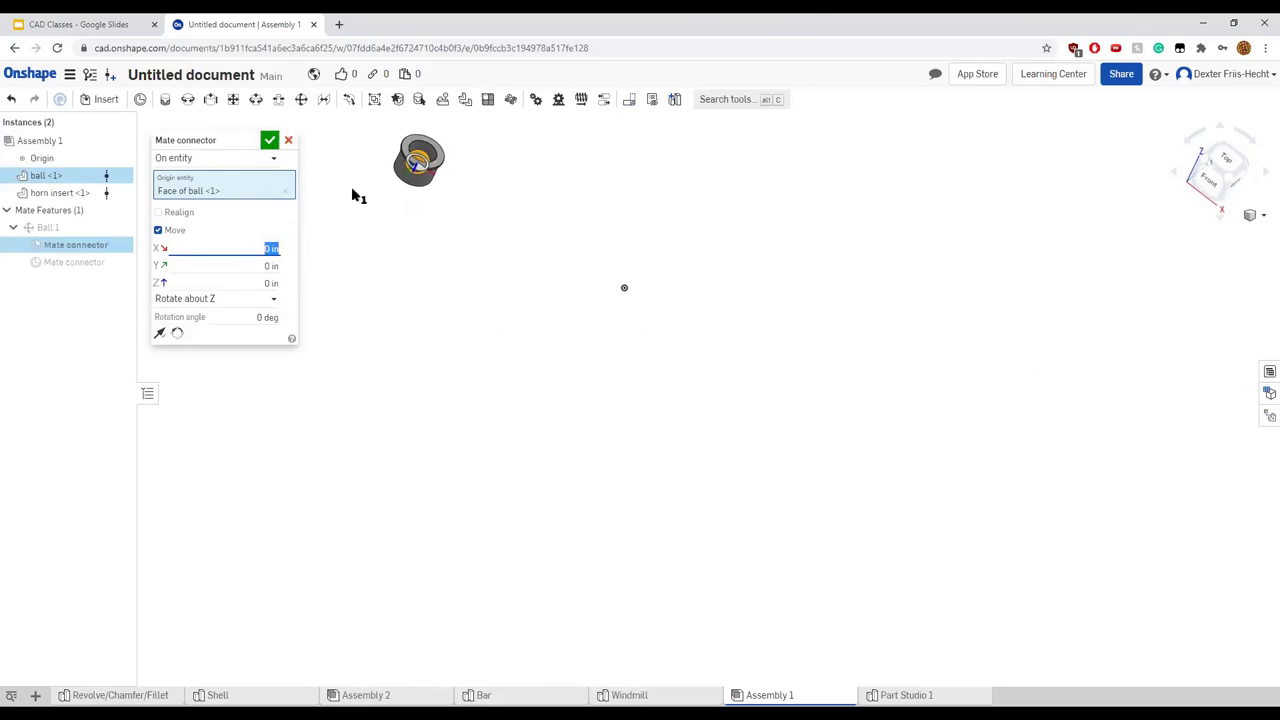
click(266, 140)
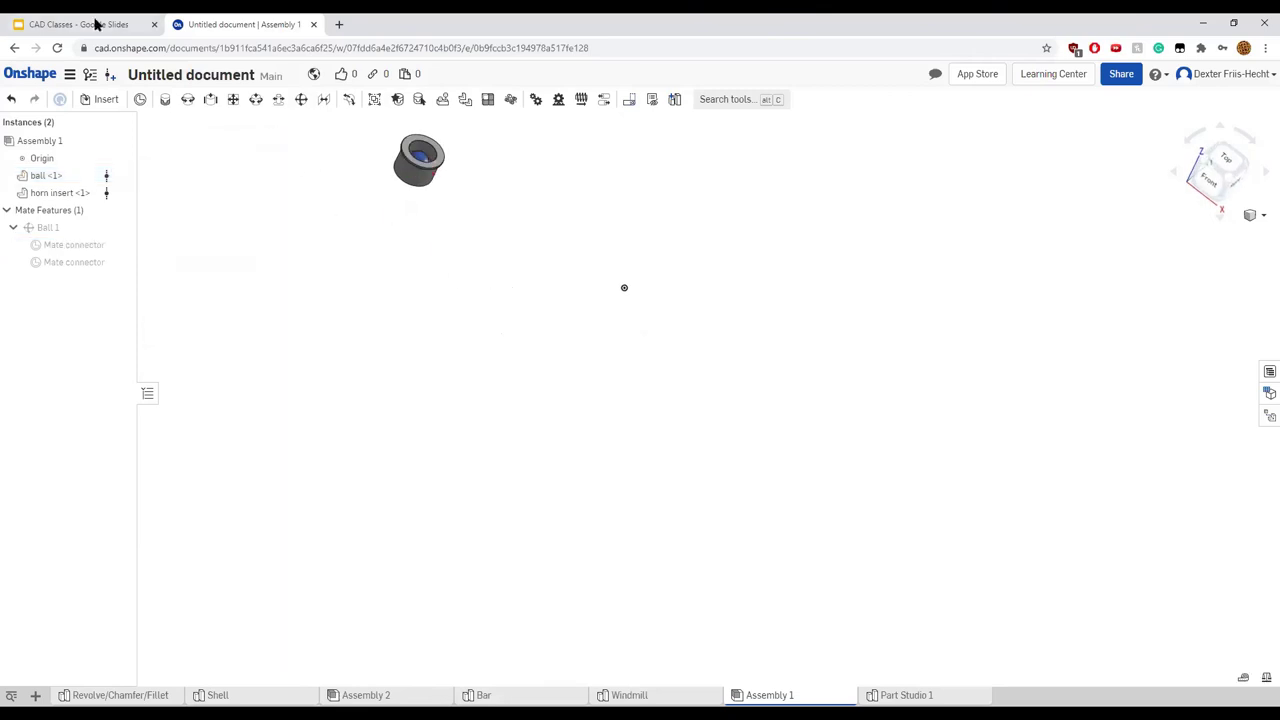
Switch to the CAD Classes presentation in Google Slides and present the slides on the Parallel and Tangent mates
click(90, 24)
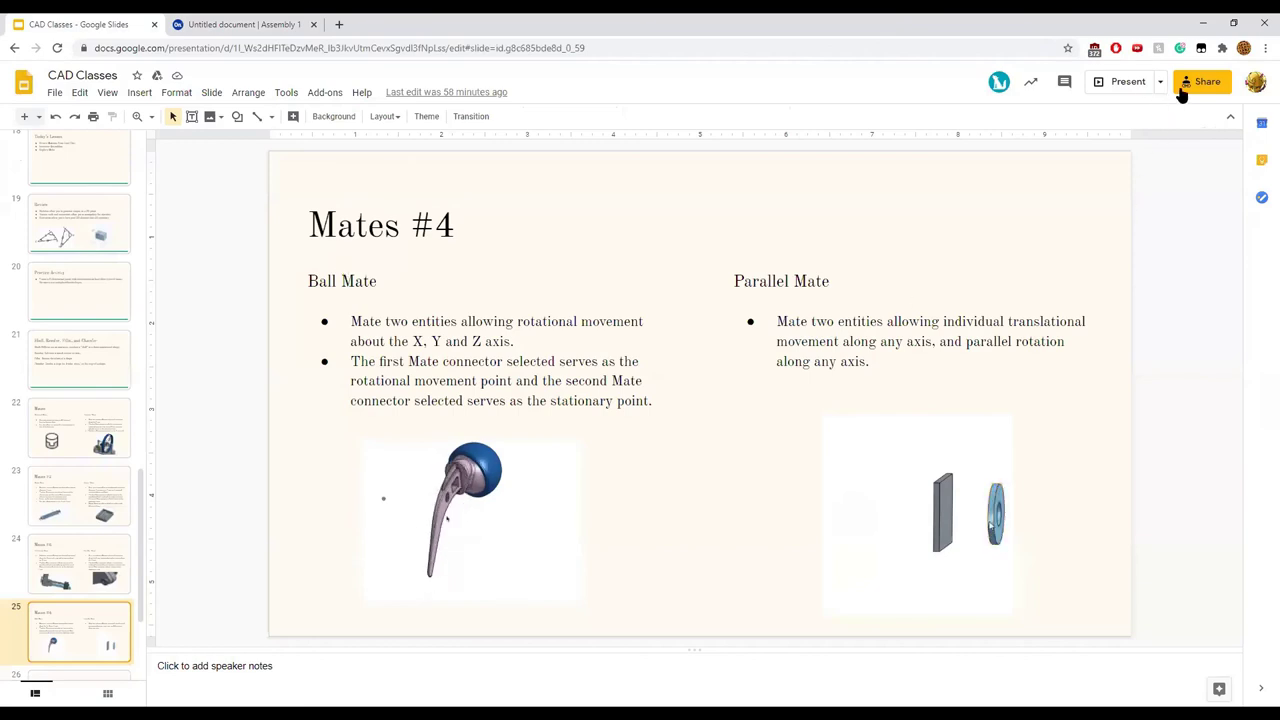
click(1126, 82)
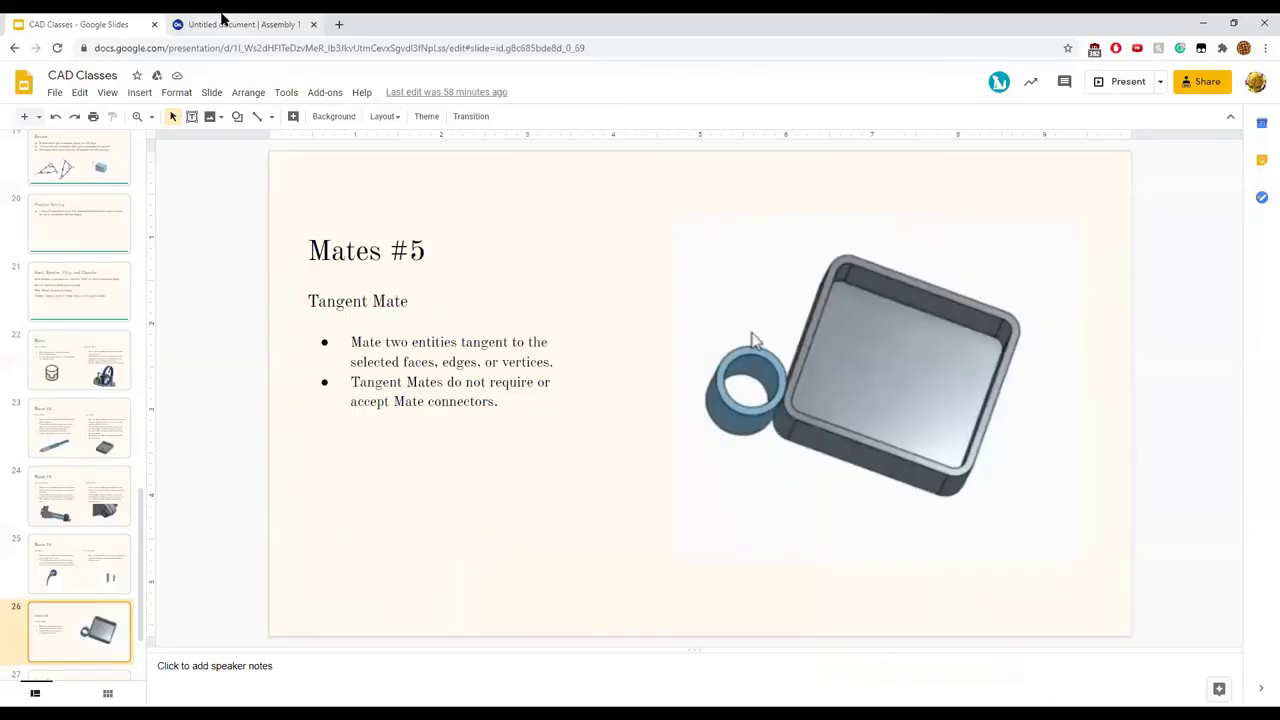
Switch back to Onshape, open Assembly 2 and delete the pin instance Part 1 <2> from the slotted plate
click(225, 22)
click(516, 697)
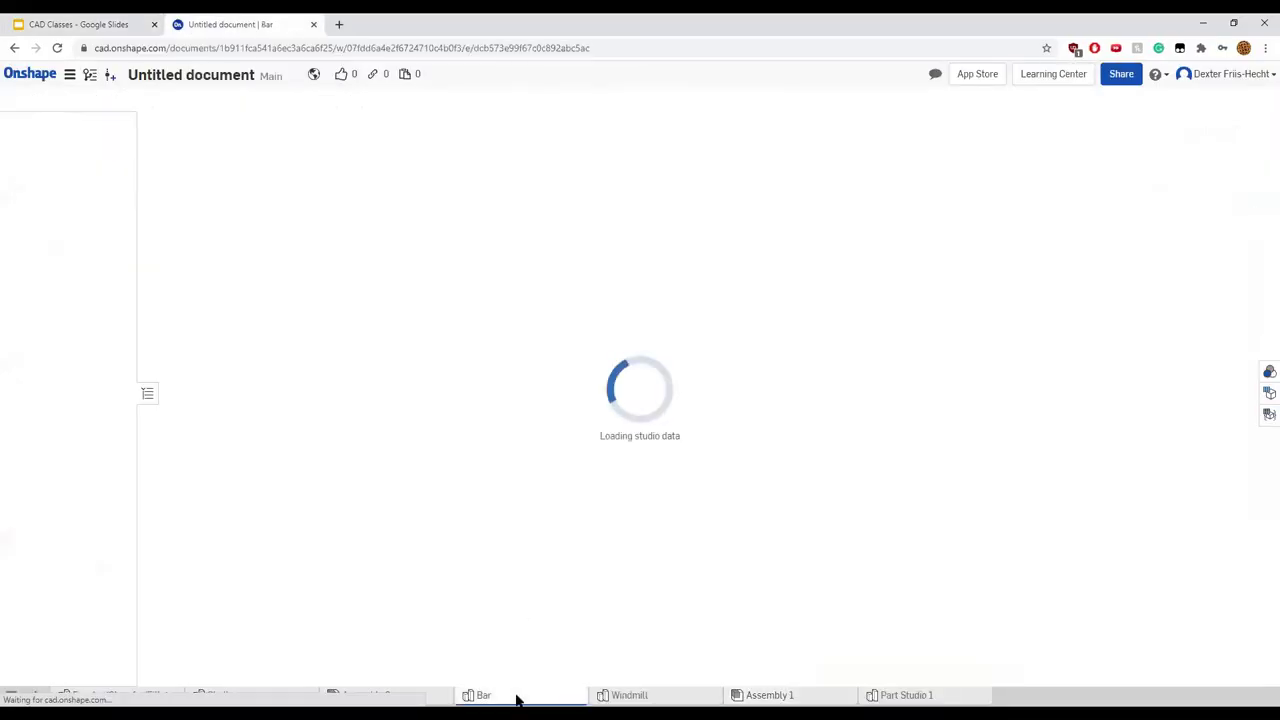
click(629, 695)
right_drag(543, 614, 505, 584)
click(420, 698)
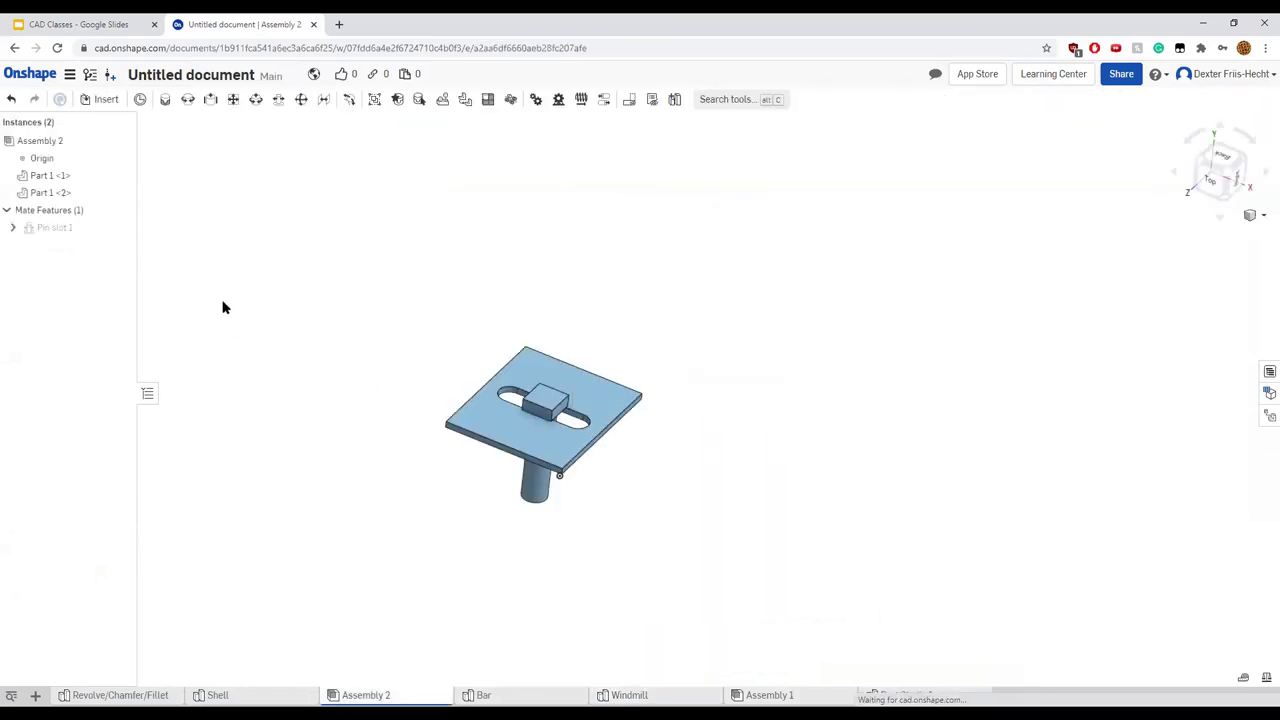
click(69, 192)
right_click(69, 192)
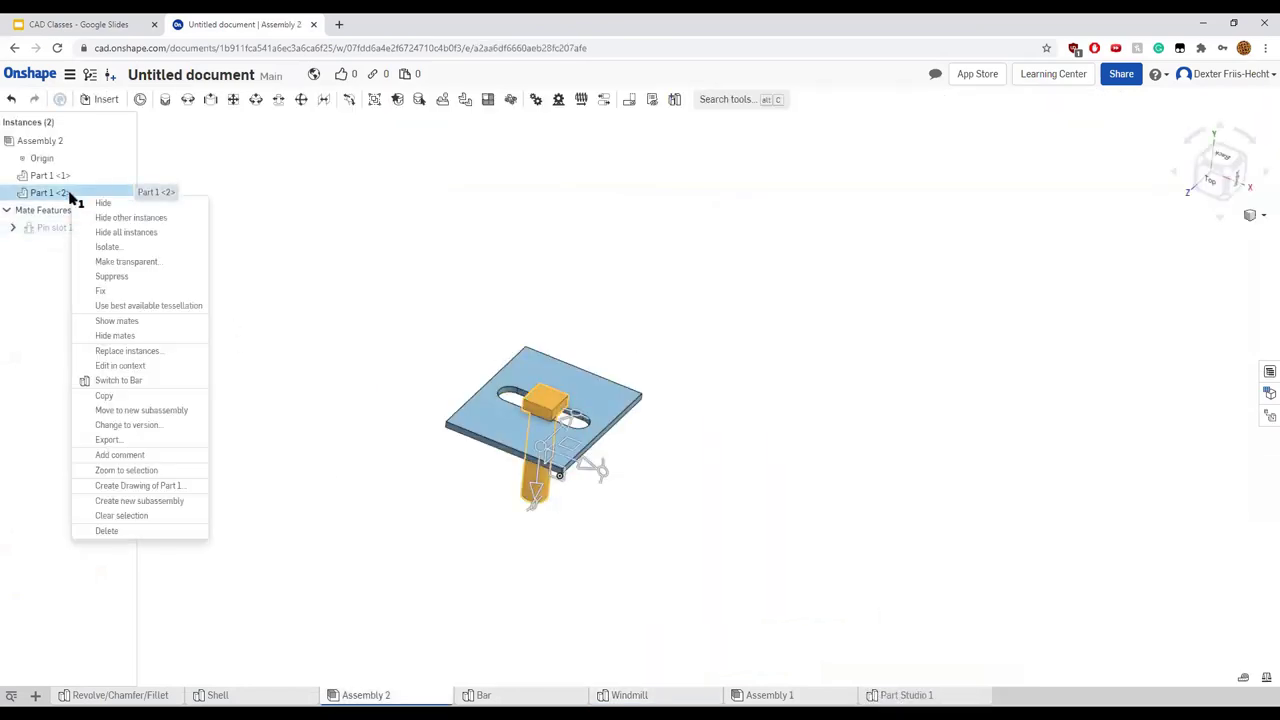
click(106, 536)
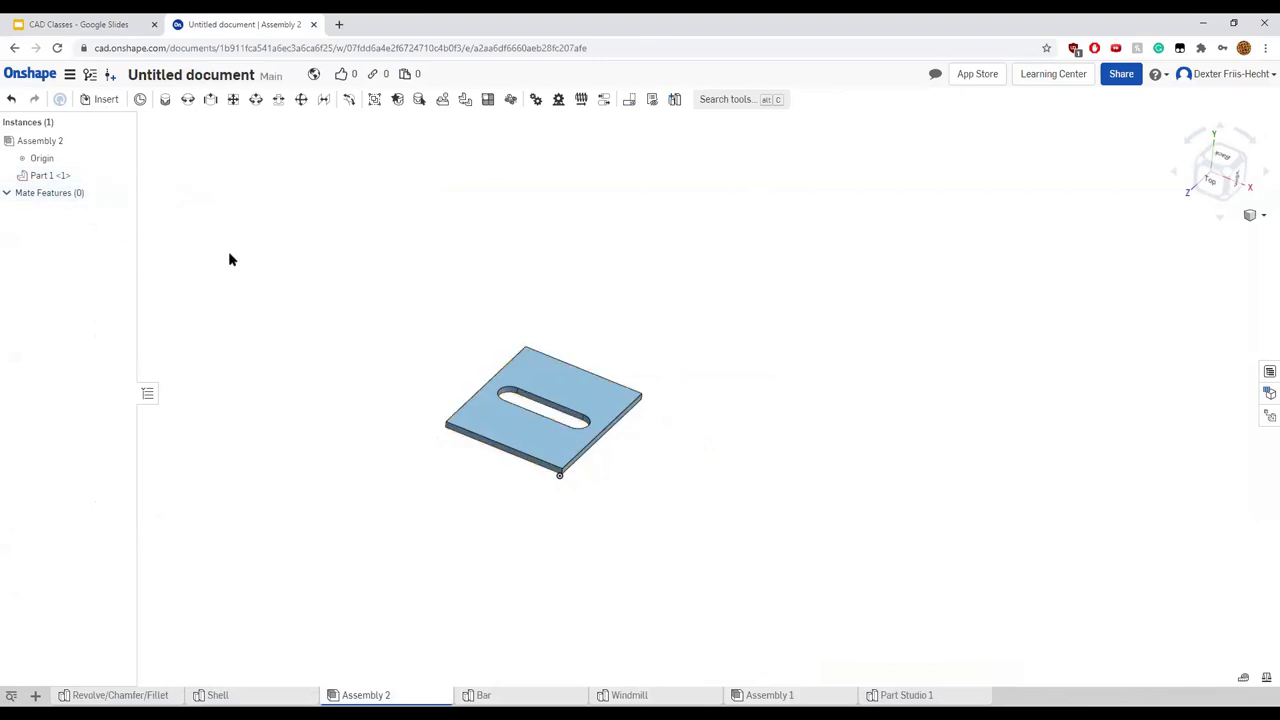
Insert a second slotted plate from the Windmill part studio, place it above the existing plate and finish inserting
click(112, 99)
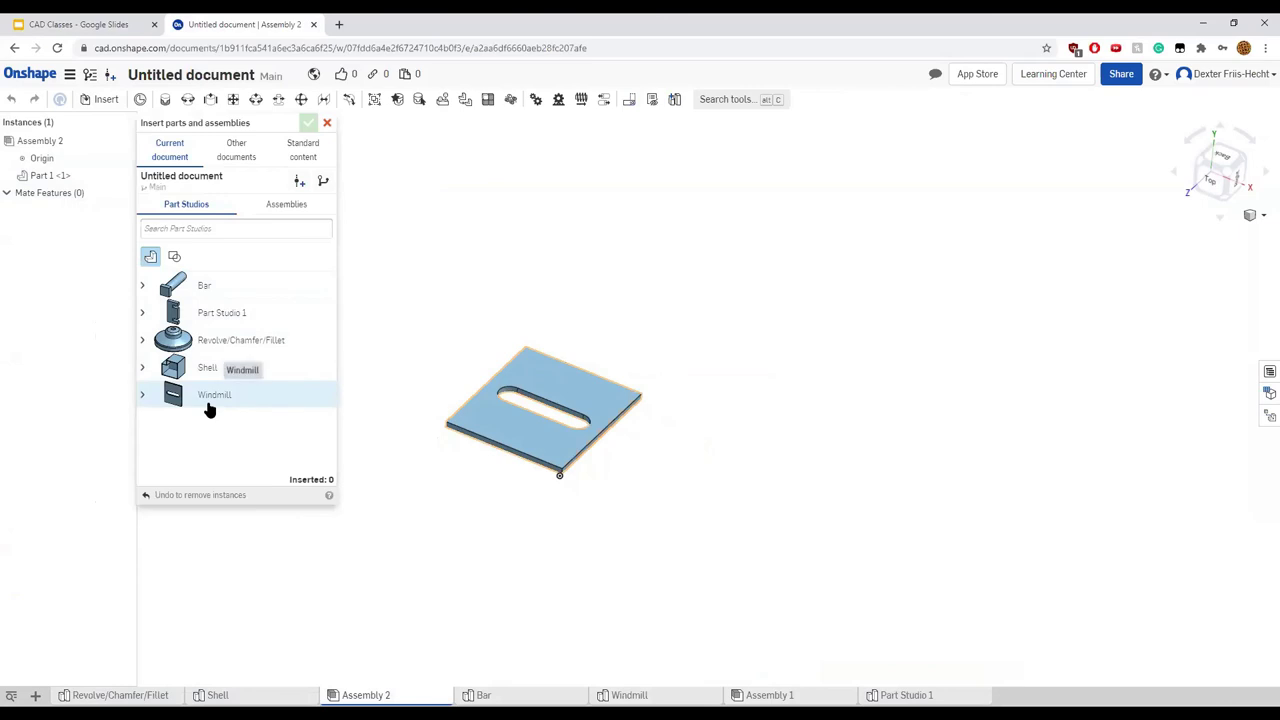
click(210, 400)
click(585, 335)
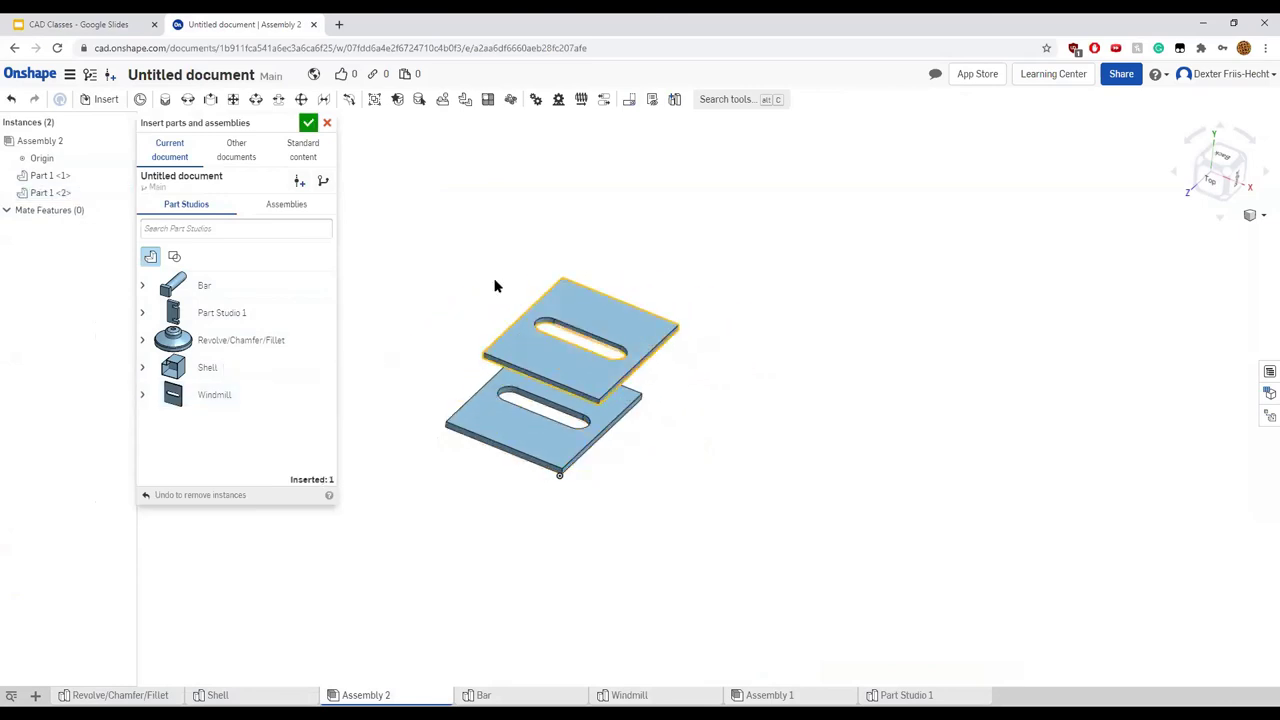
click(308, 122)
Start a Parallel mate between the two plates, using the slot centre of each plate as its mate connector
click(325, 101)
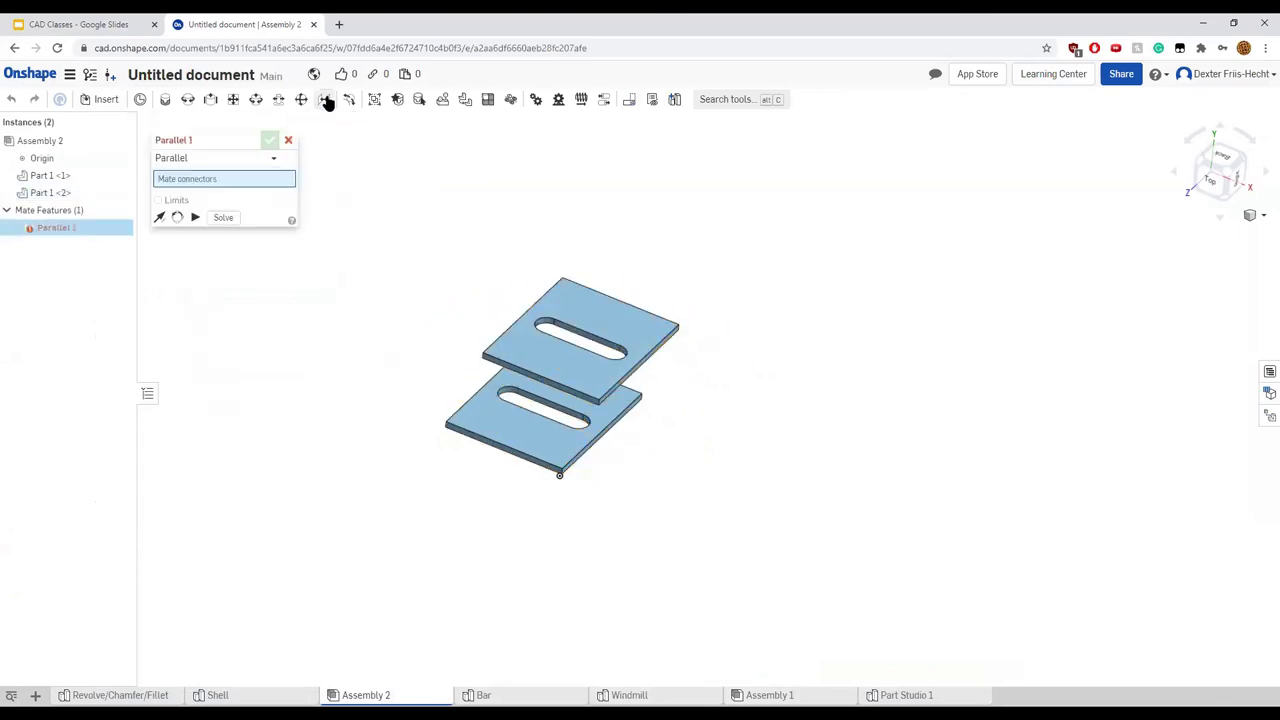
right_drag(288, 300, 543, 449)
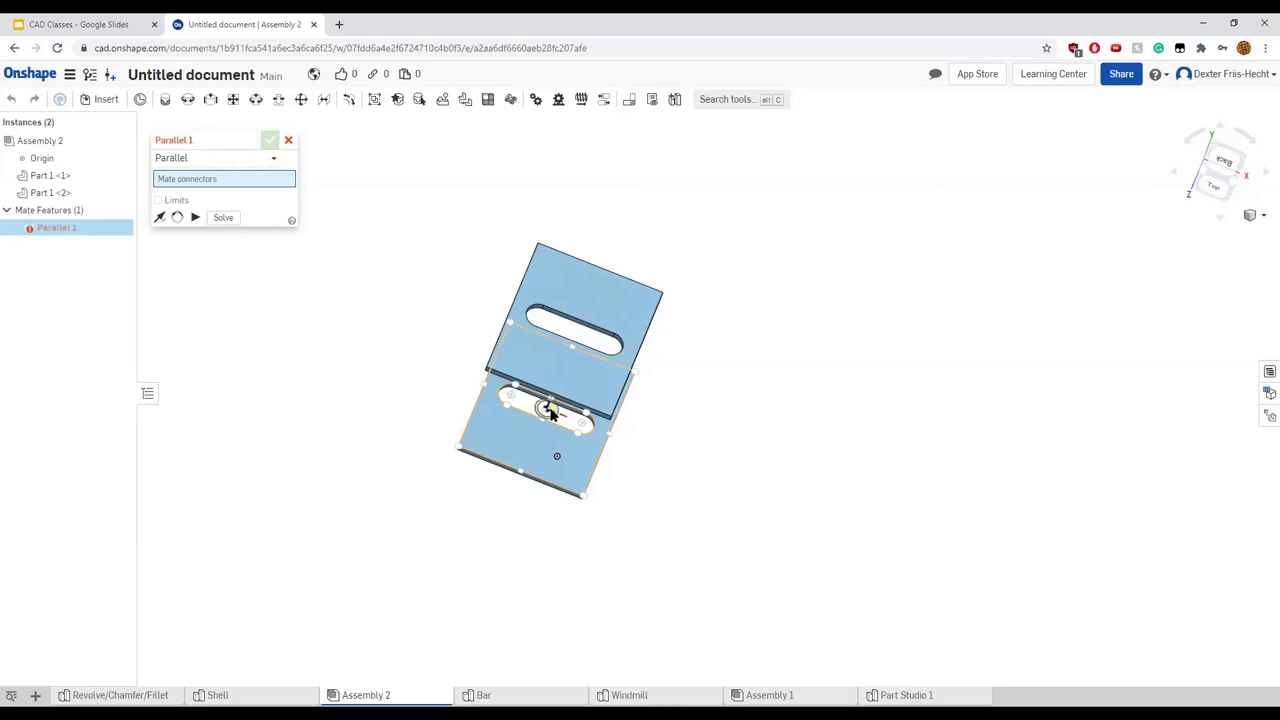
click(548, 414)
right_drag(423, 406, 457, 371)
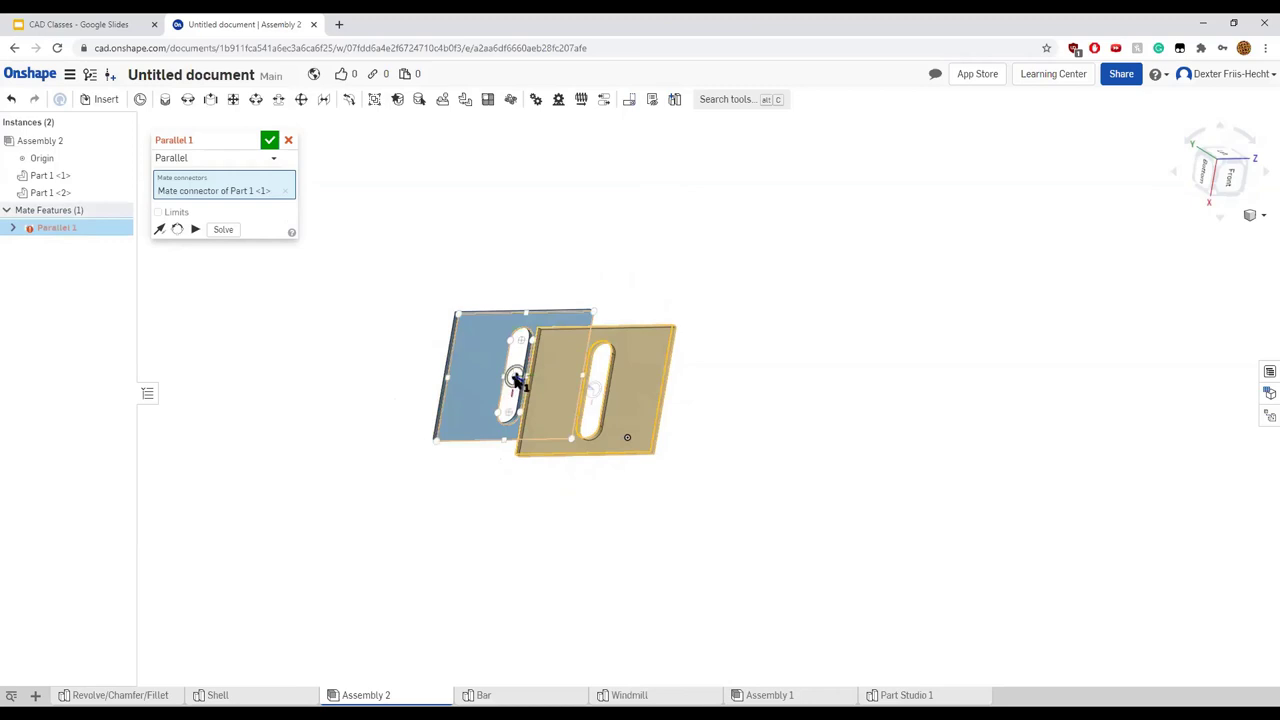
click(515, 378)
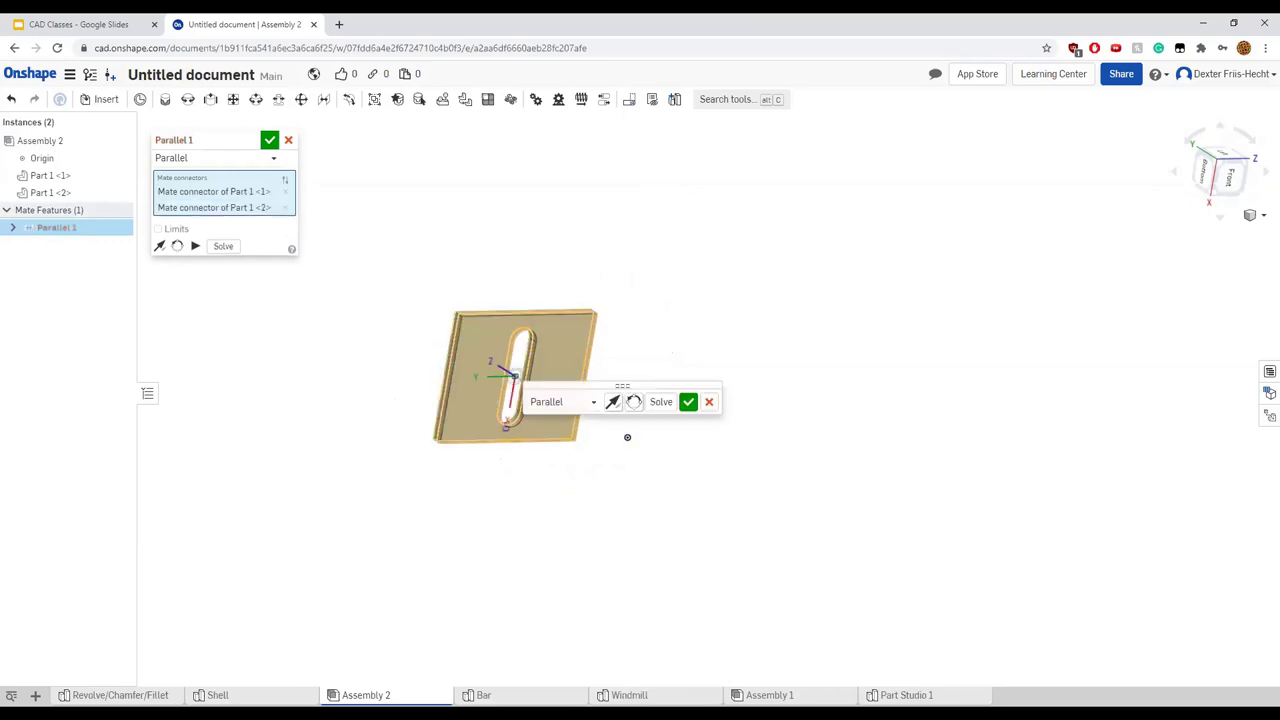
Enable limits on the Parallel mate and set both the X minimum and X maximum to 2 in
right_drag(623, 330, 571, 426)
right_drag(769, 260, 640, 328)
right_drag(296, 345, 470, 245)
click(159, 229)
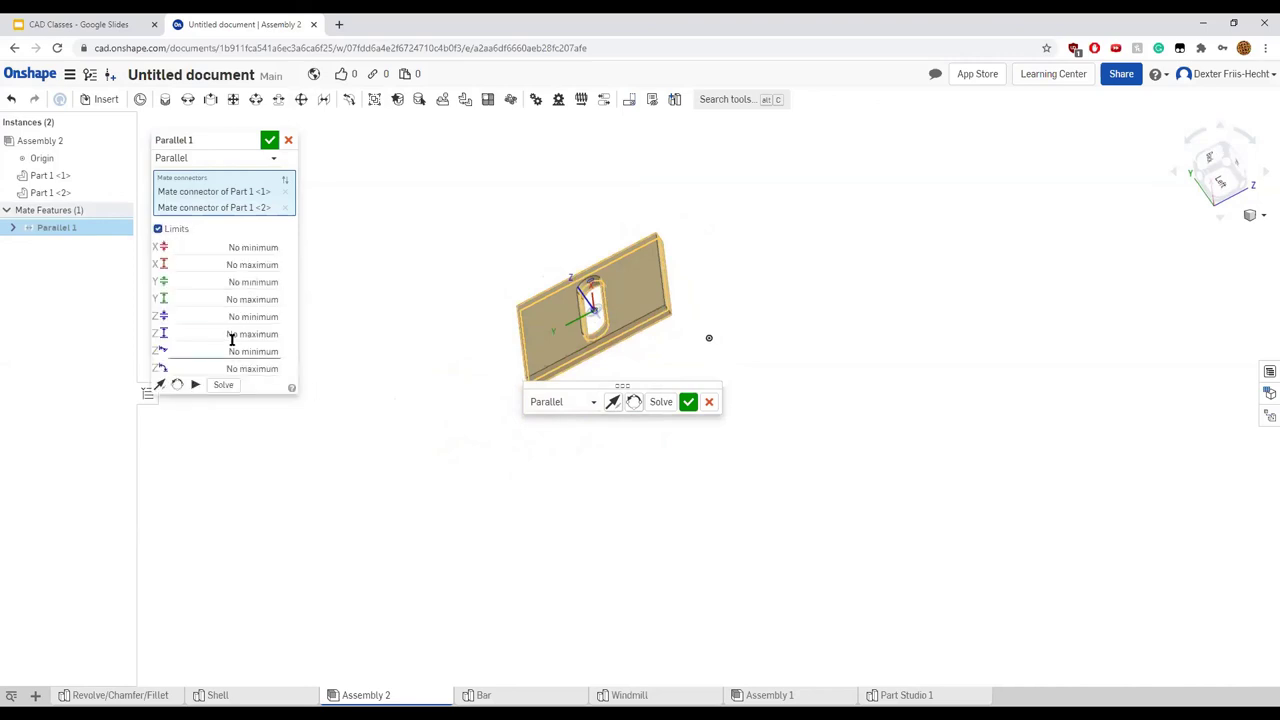
click(265, 265)
text(2 in)
click(234, 249)
text(2)
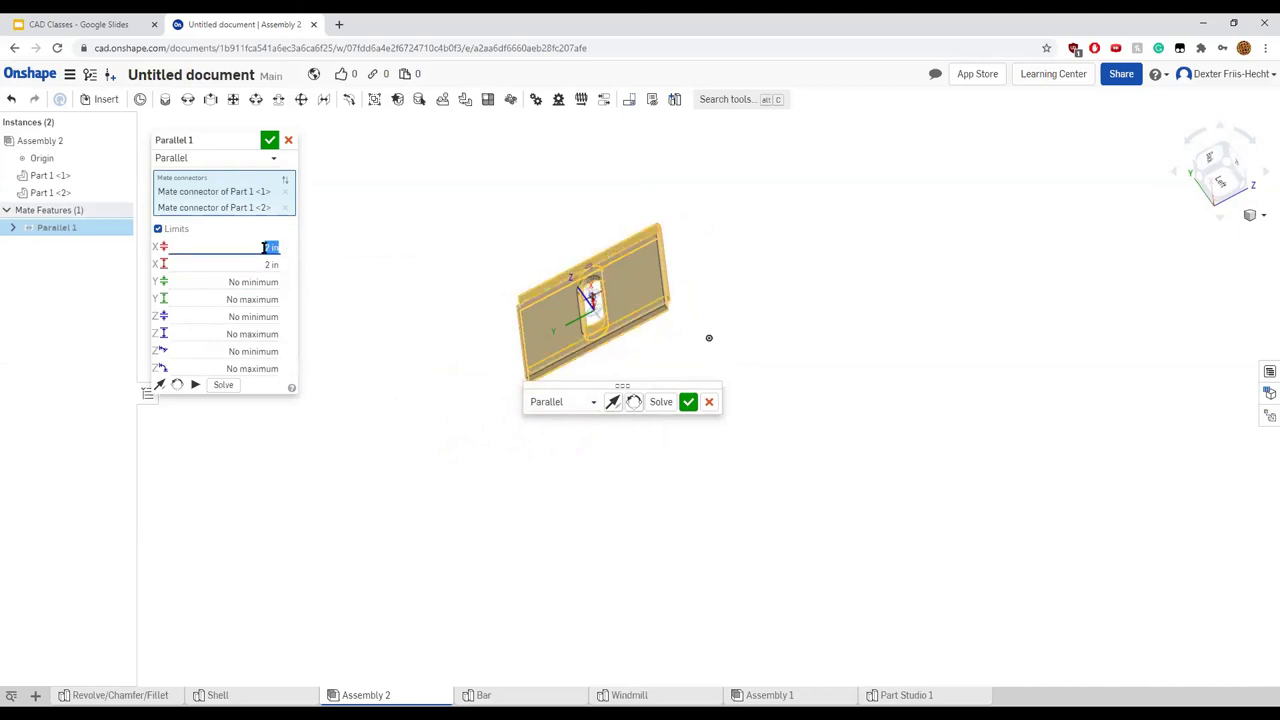
Set the Parallel mate's X minimum and X maximum limits to 8 in
click(273, 265)
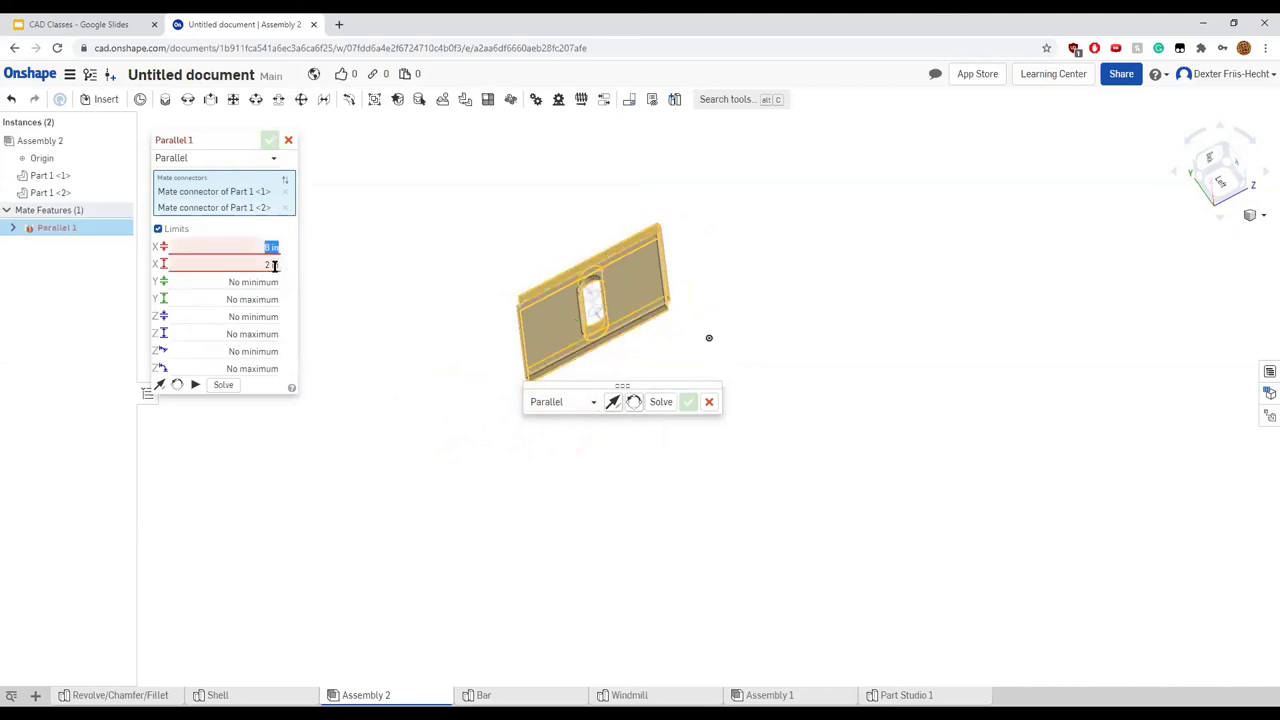
text(8)
key(Return)
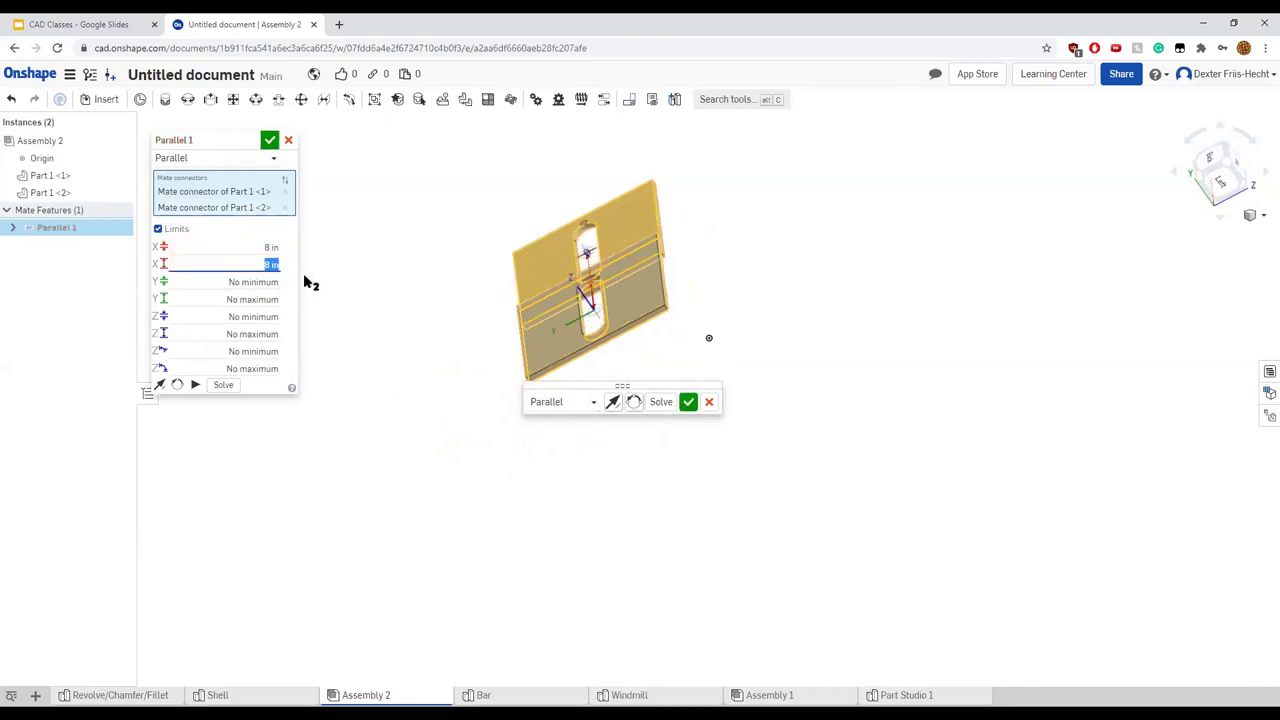
Clear both the X minimum and X maximum limits of the Parallel mate
right_drag(374, 289, 423, 223)
click(271, 247)
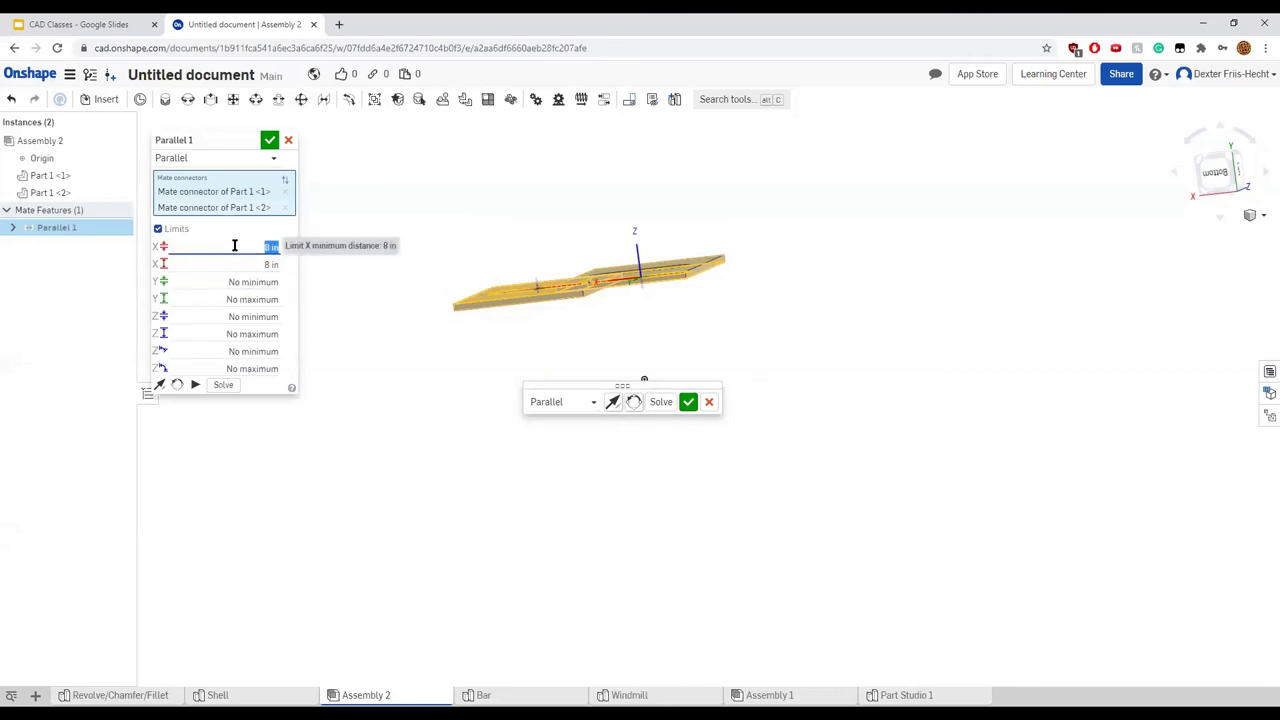
key(BackSpace)
click(251, 263)
key(BackSpace)
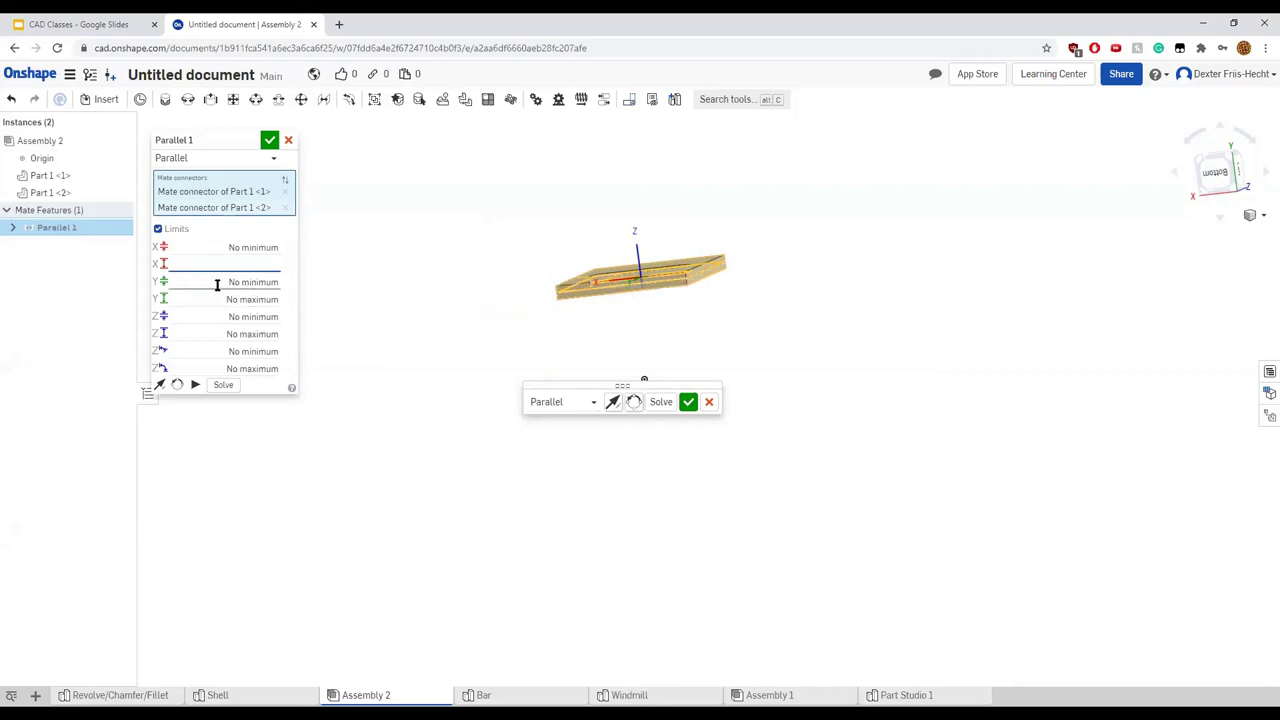
Set the Parallel mate's Z minimum and Z maximum limits to 8 in and animate the mate to preview its motion
click(253, 316)
text(8)
click(243, 333)
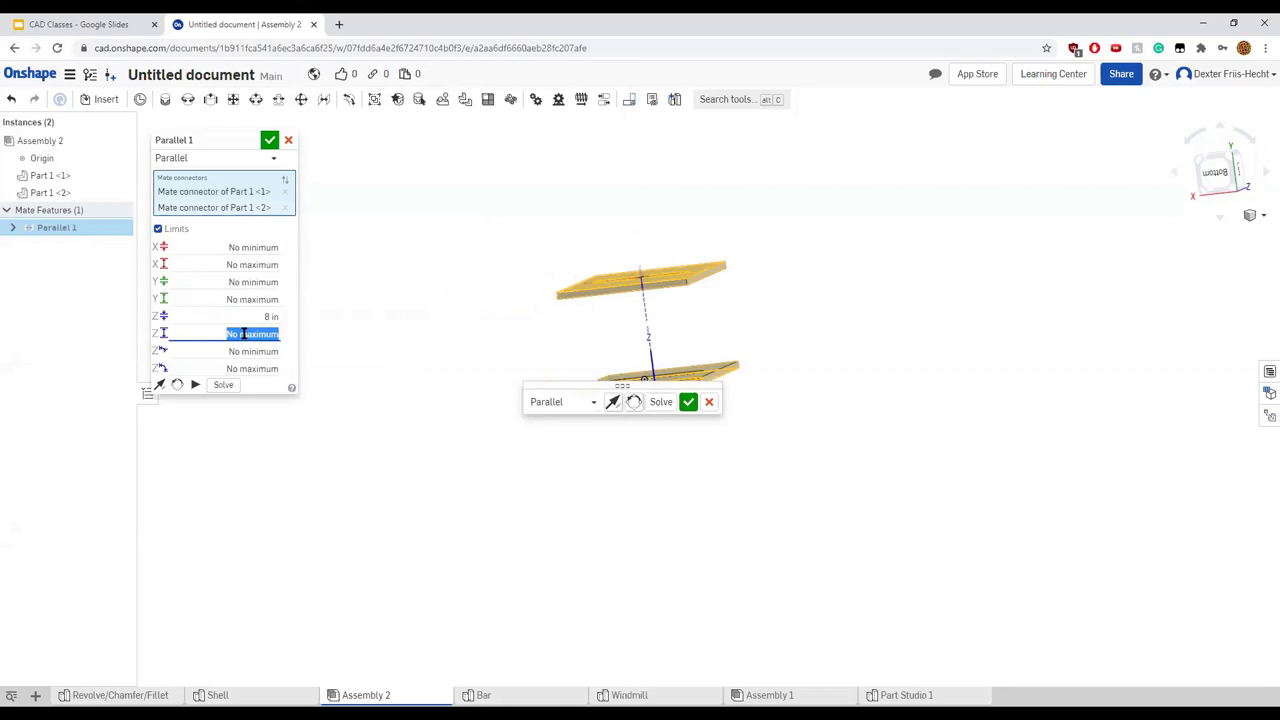
text(8)
right_drag(408, 343, 530, 378)
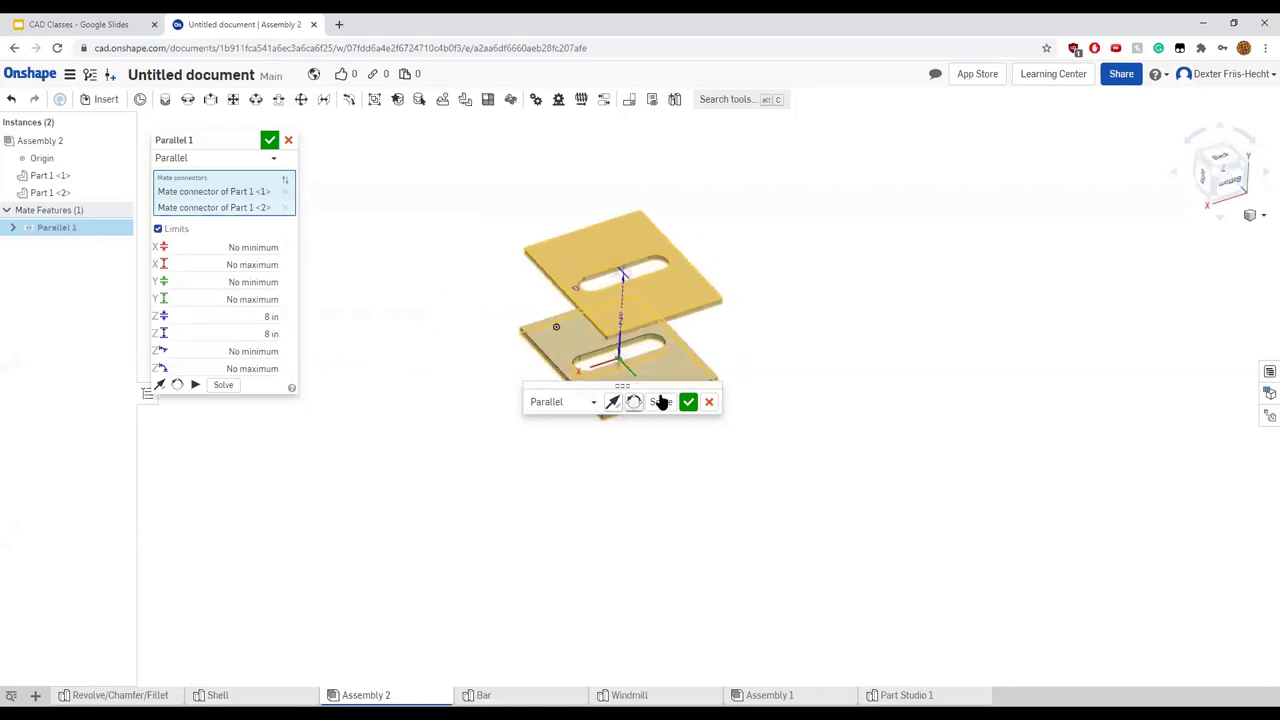
click(195, 385)
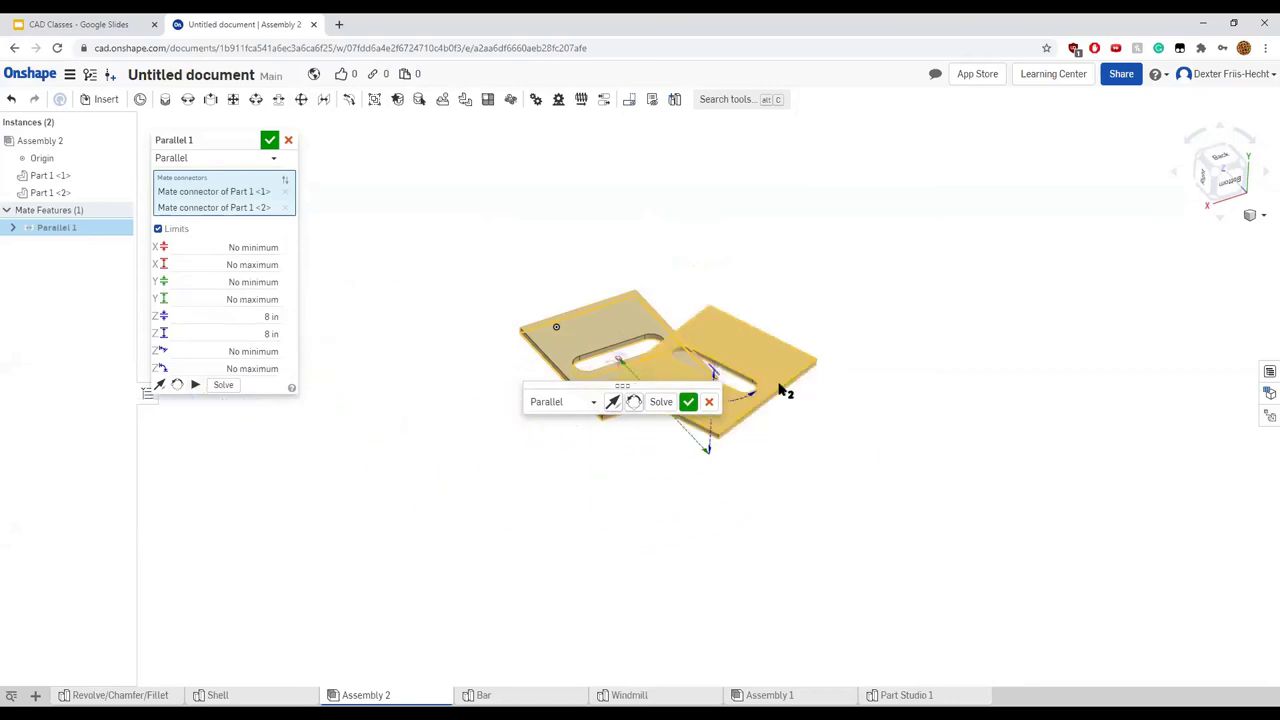
Accept the Parallel mate between the two slotted plates and discard the additional empty Parallel mate
right_drag(478, 358, 457, 331)
right_drag(560, 350, 654, 380)
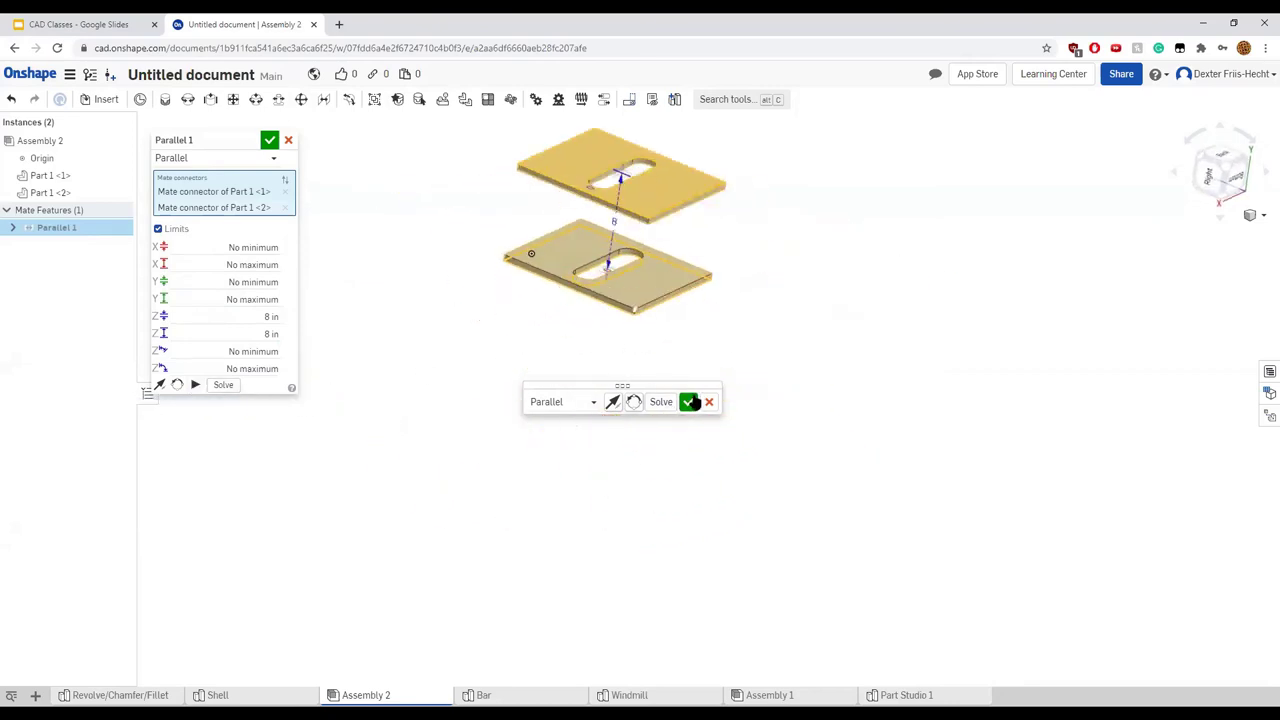
click(688, 402)
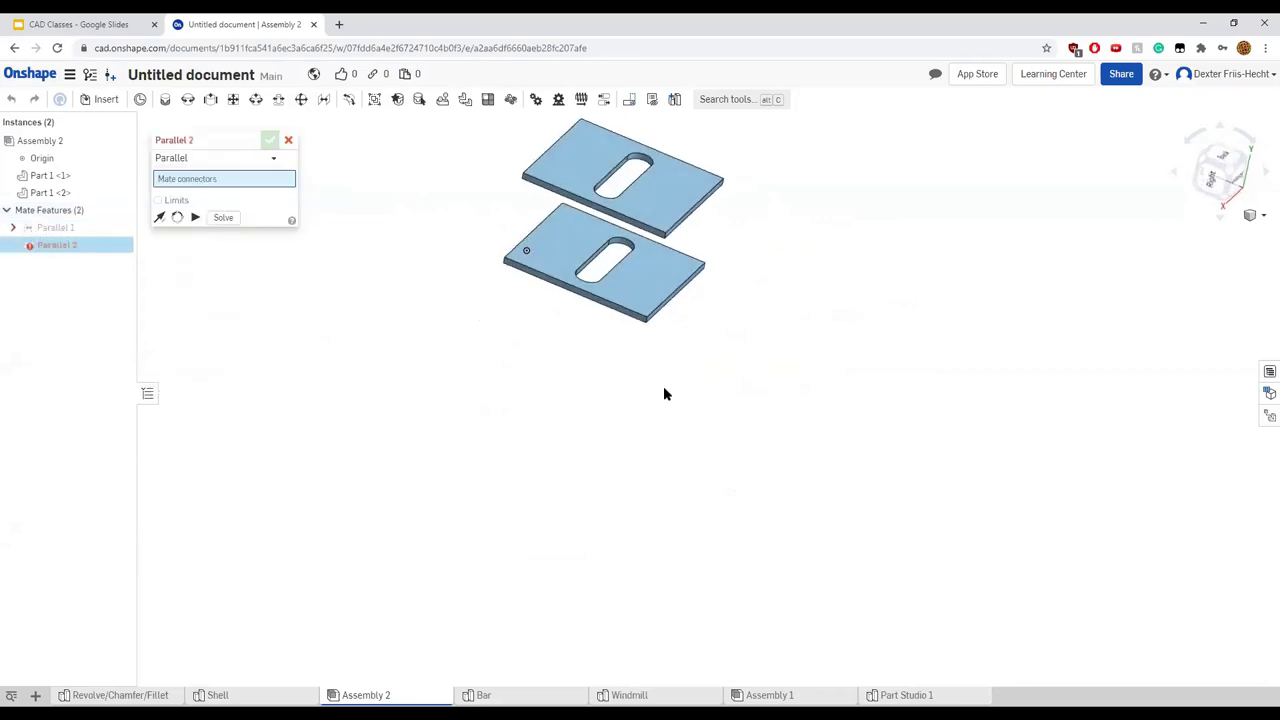
click(288, 141)
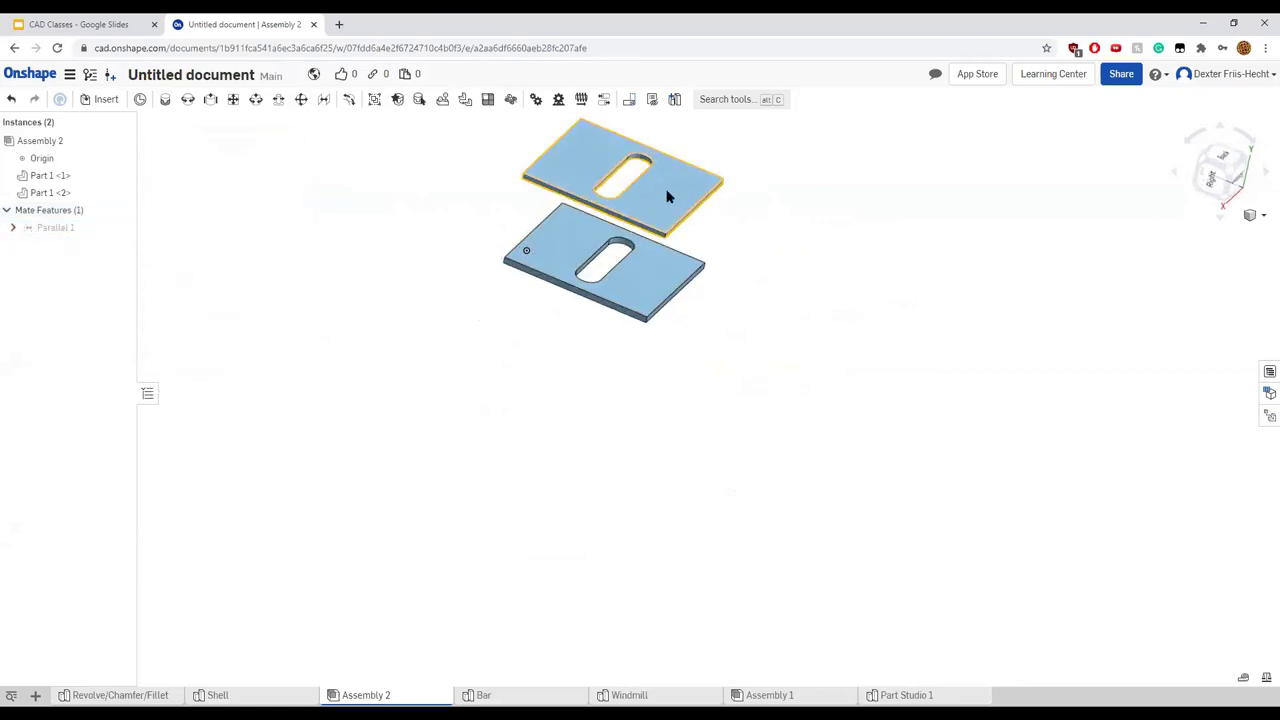
Move the two slotted plates around in Assembly 2 to demonstrate the motion allowed by the Parallel mate
click(665, 188)
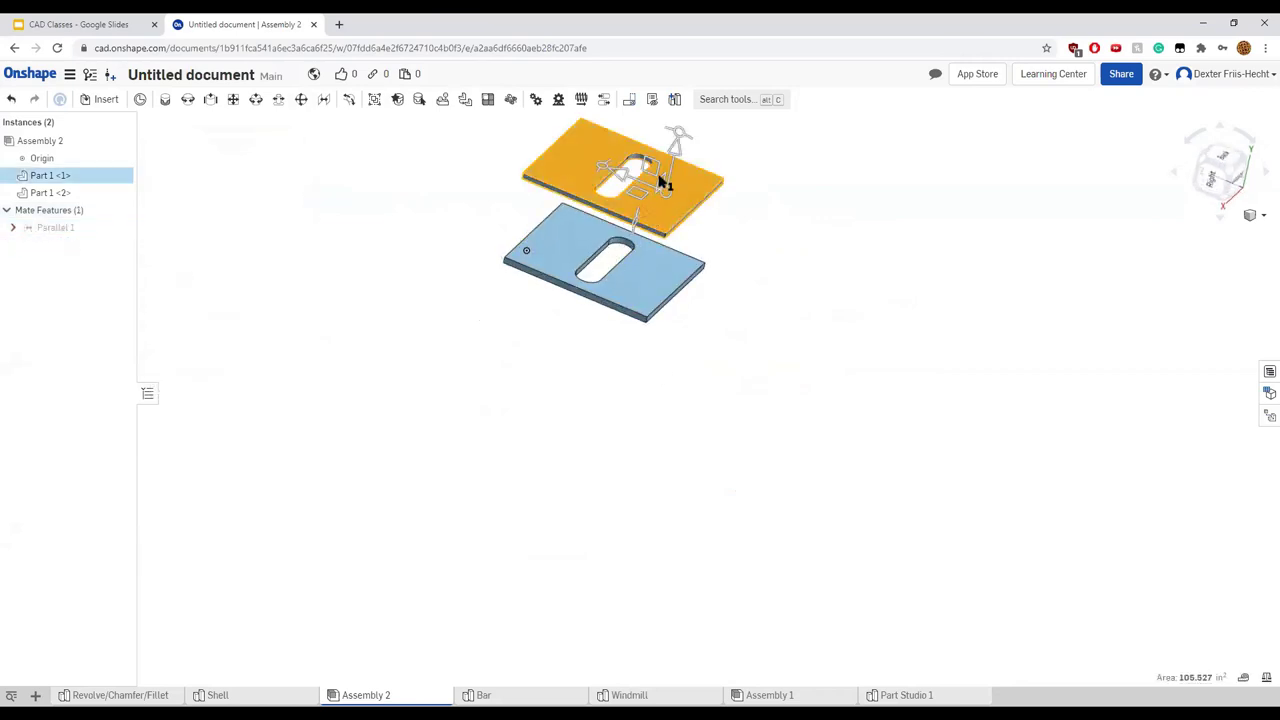
click(777, 274)
click(678, 207)
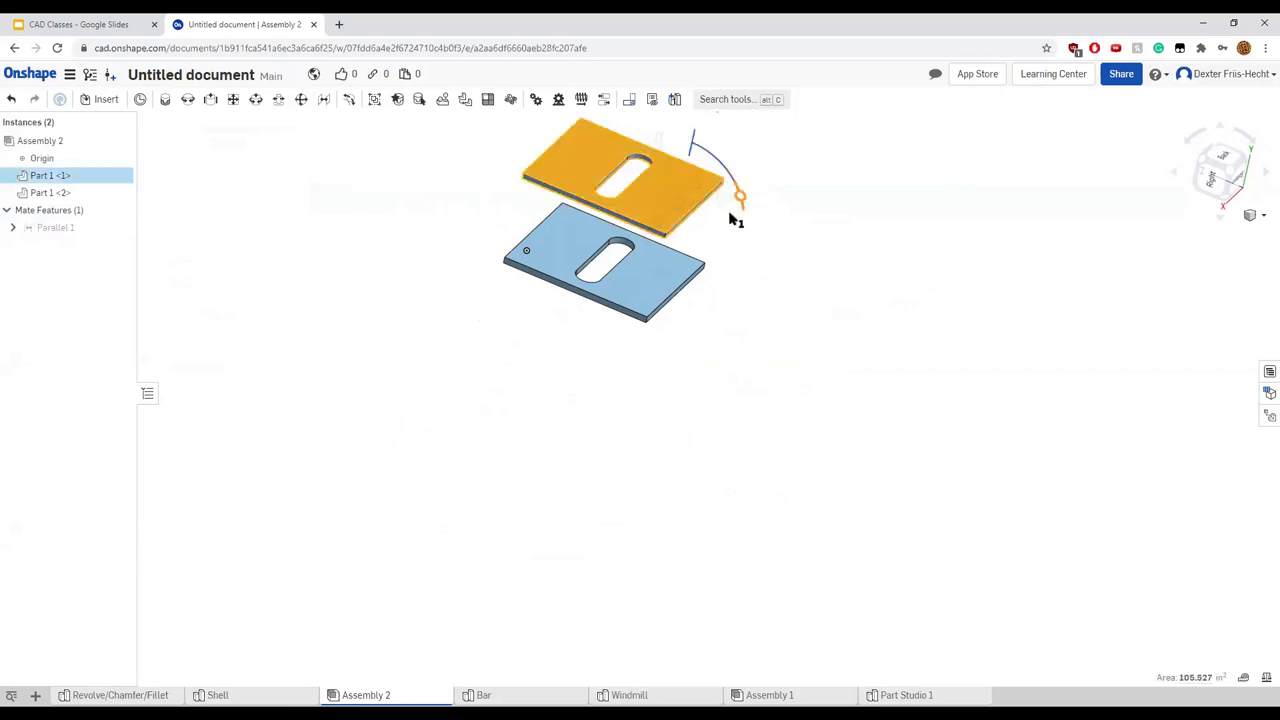
click(731, 214)
drag(676, 157, 734, 254)
click(734, 254)
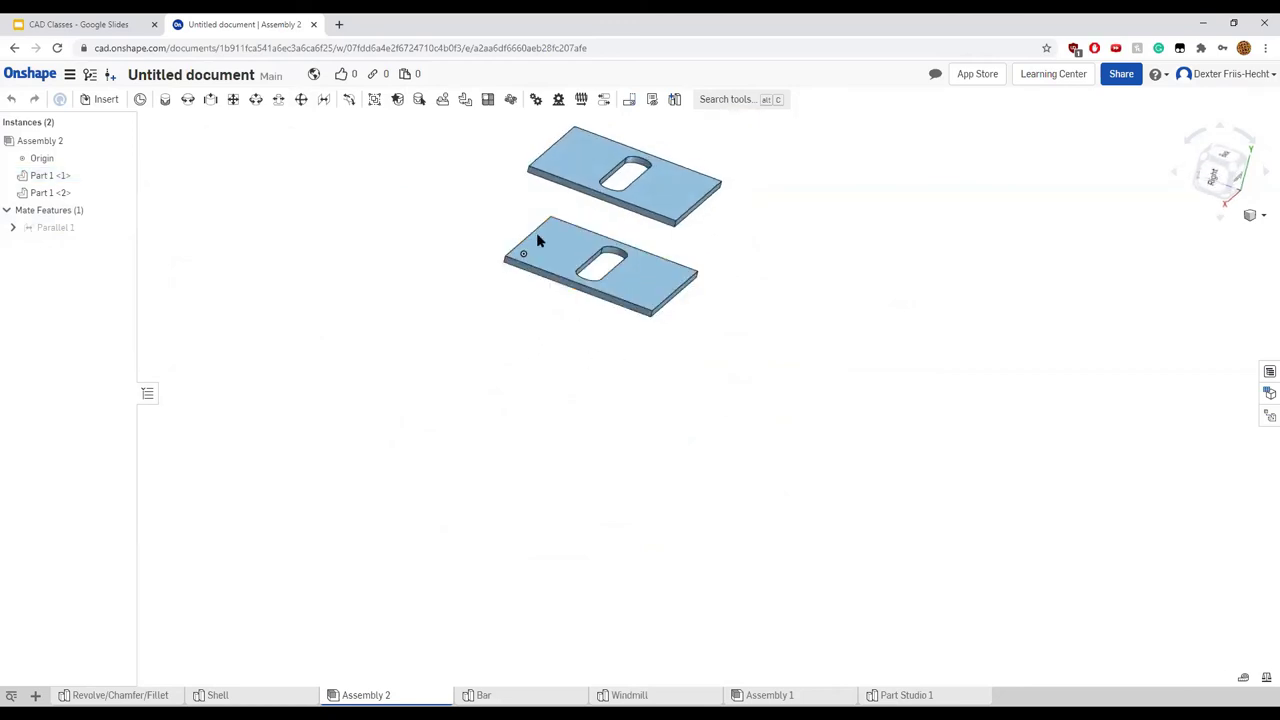
drag(560, 266, 416, 329)
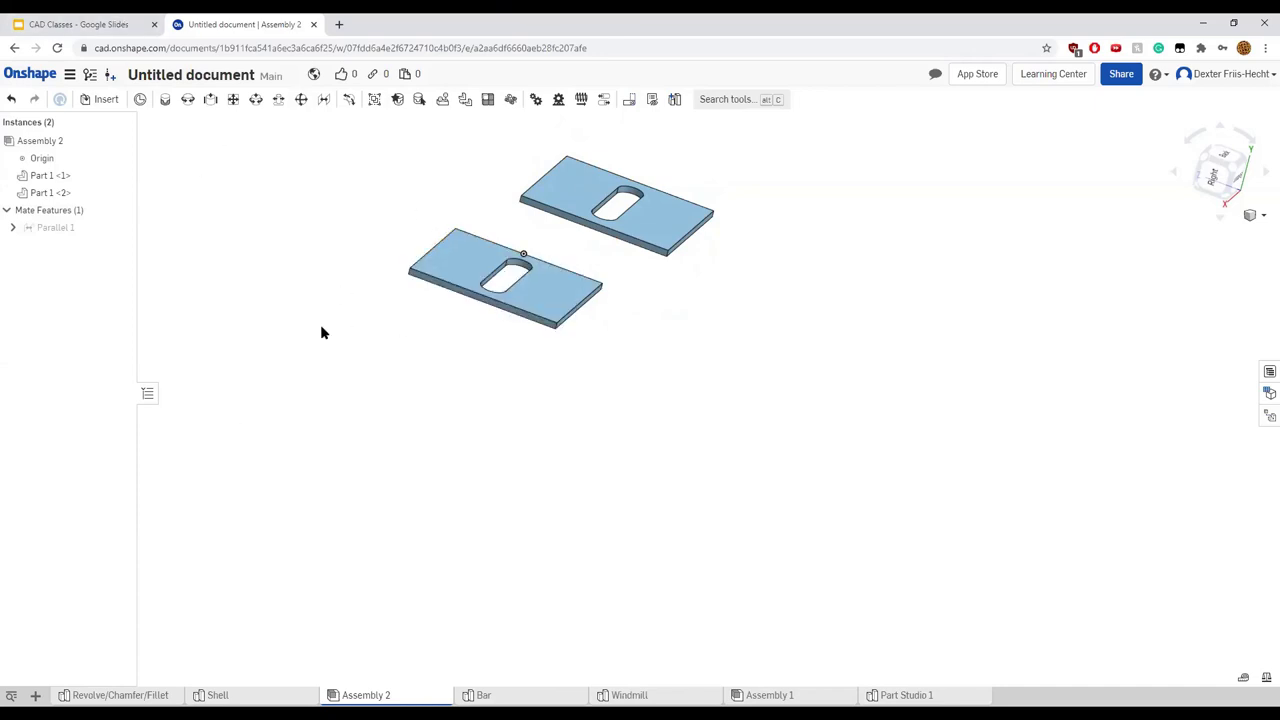
Switch to the CAD Classes presentation in Google Slides and present the Mates #5 slide on the Tangent mate
click(80, 22)
click(1128, 82)
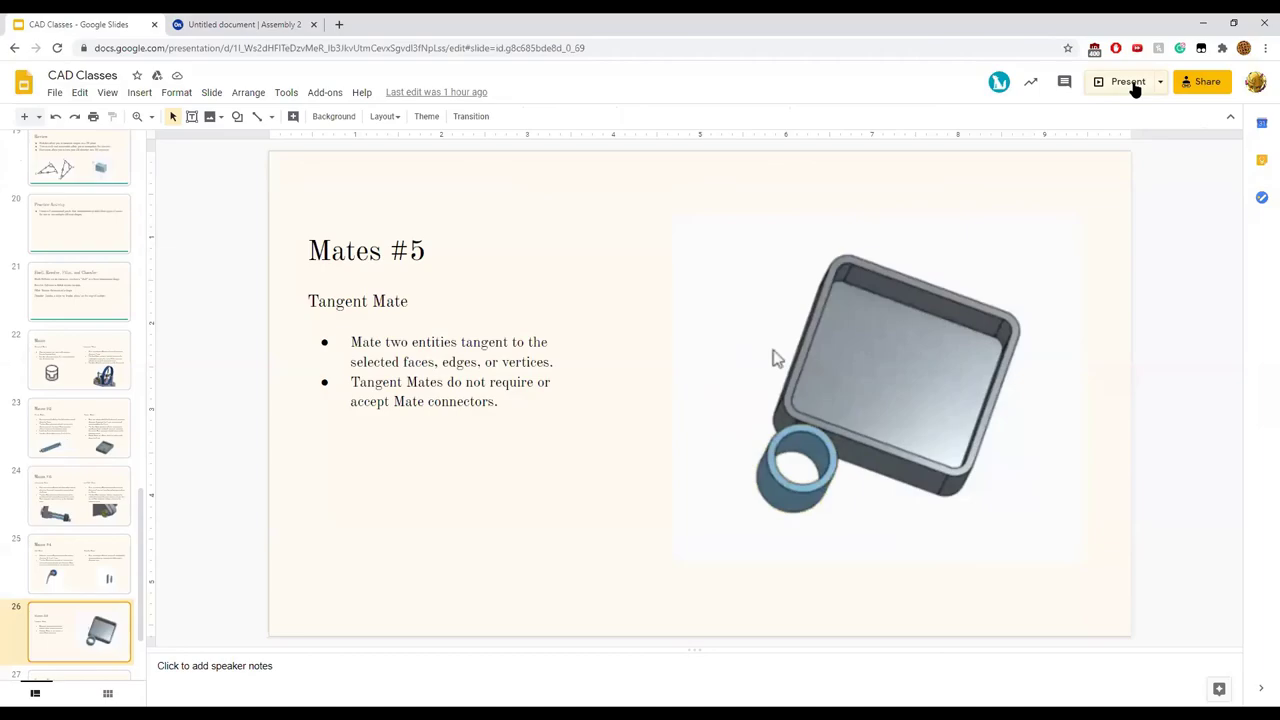
key(Left)
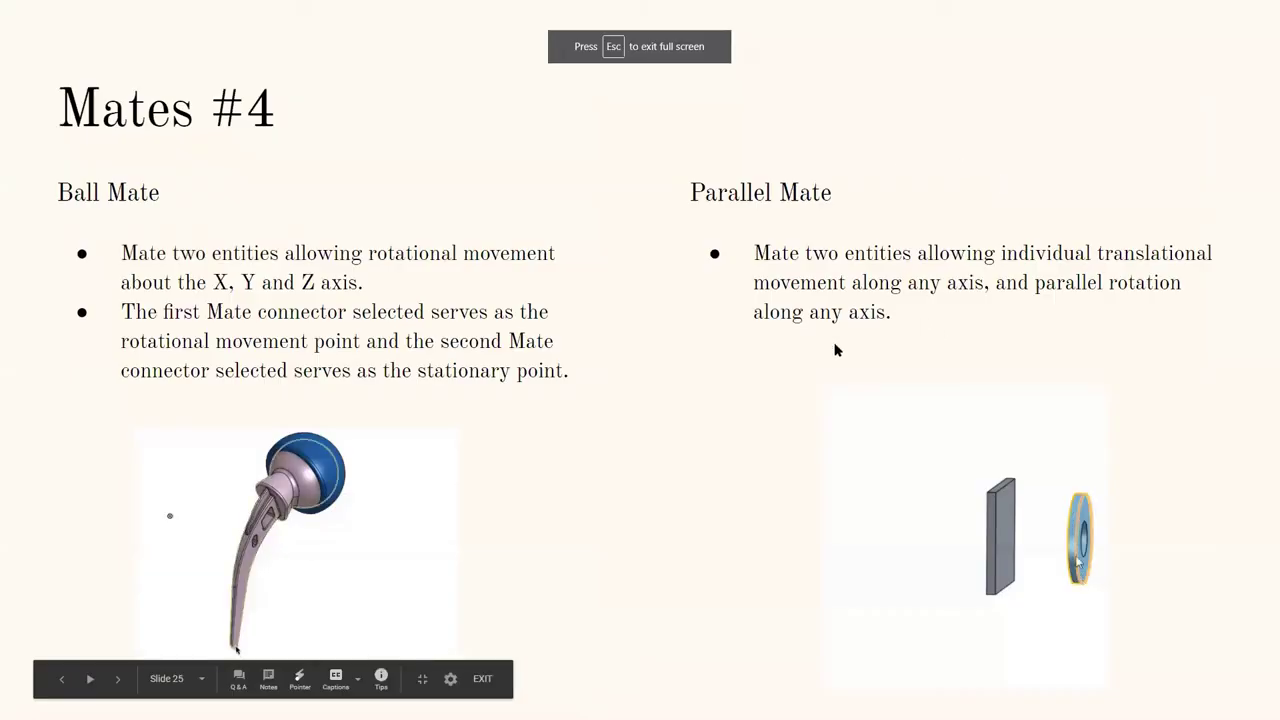
key(Right)
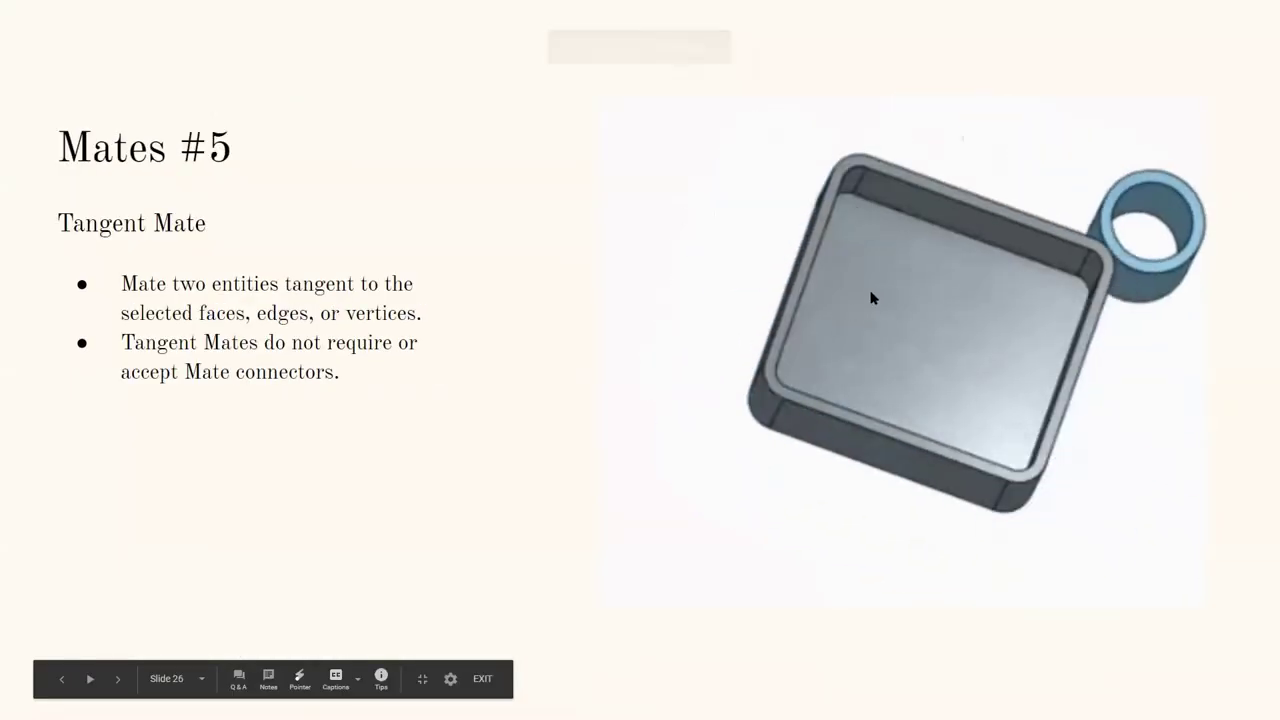
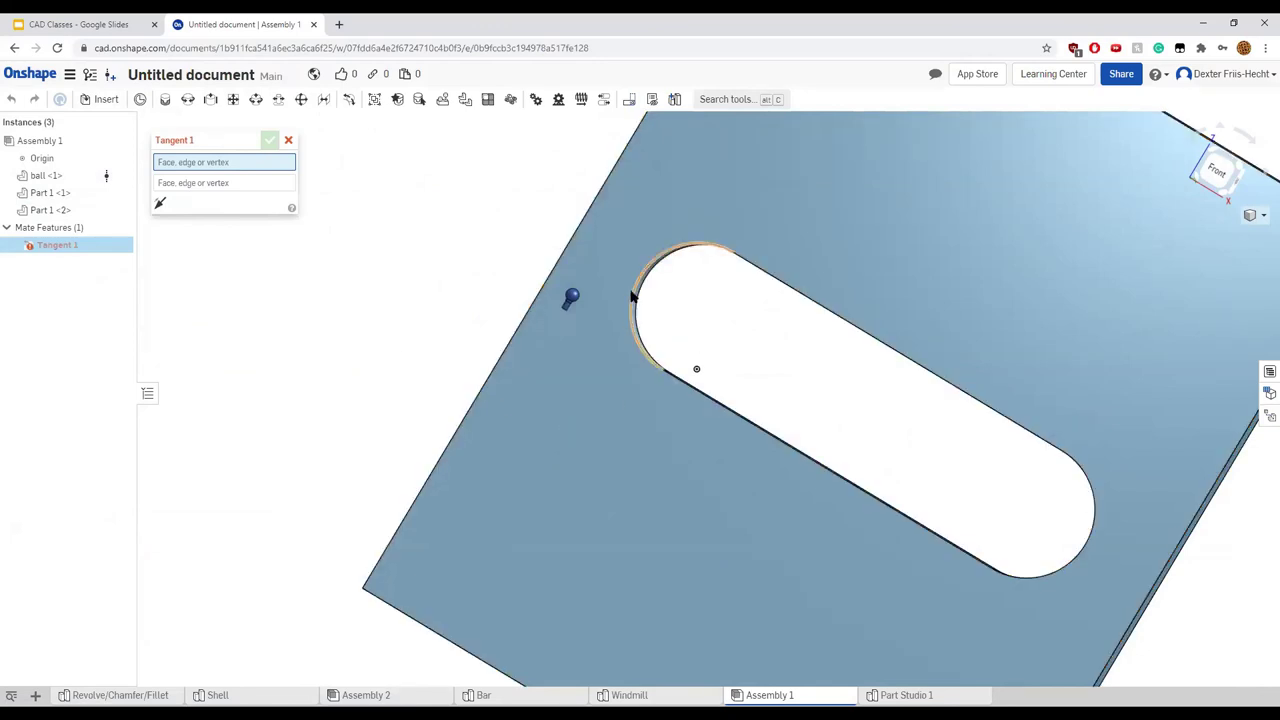
Create a Tangent mate between the rounded end edge of the plate's slot and the spherical face of the ball
click(633, 297)
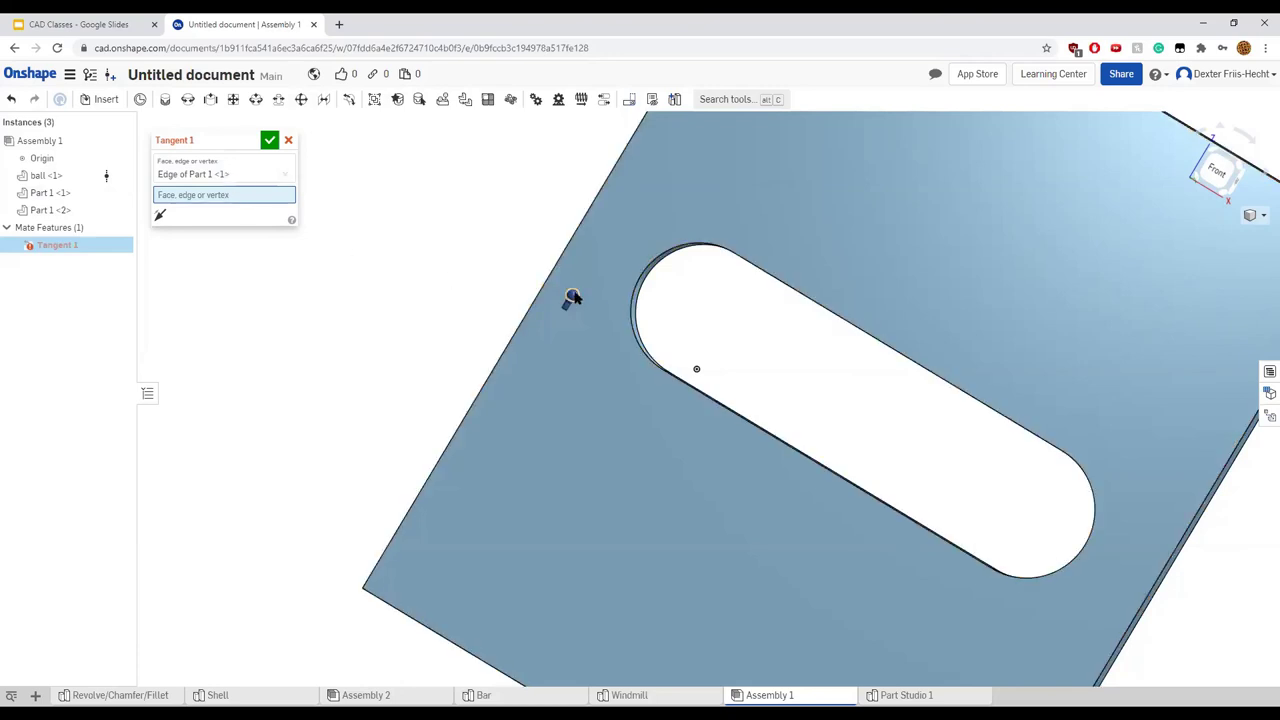
click(572, 297)
key(Up)
key(Up)
key(Up)
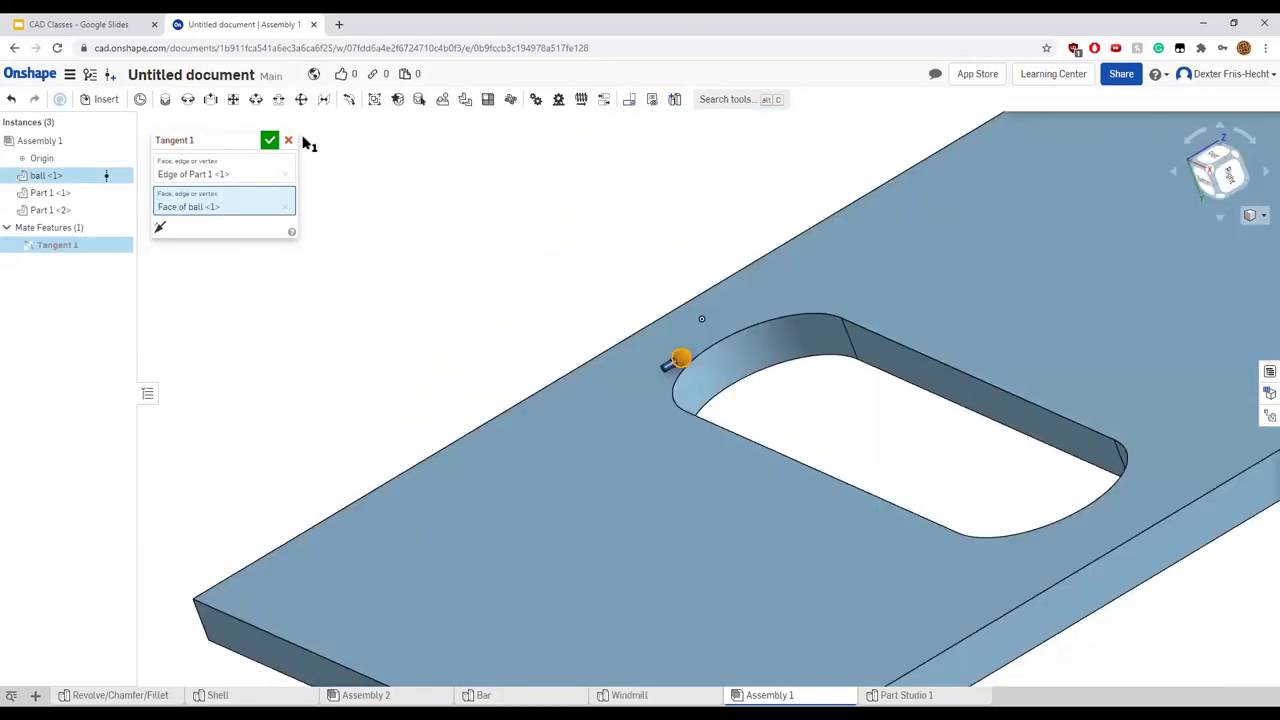
click(269, 140)
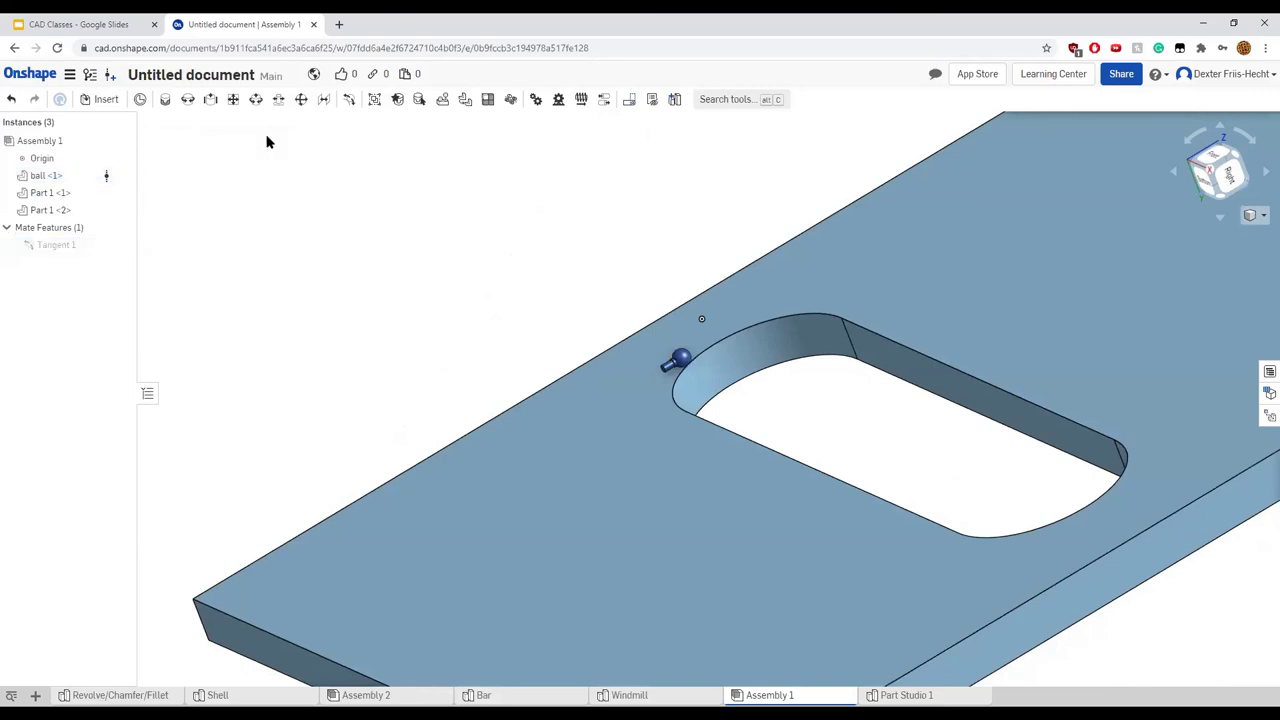
Examine the contact between ball and slot edge, and review the Tangent mate's selections without changing them
key(Right)
key(Right)
scroll(719, 346, up, 5)
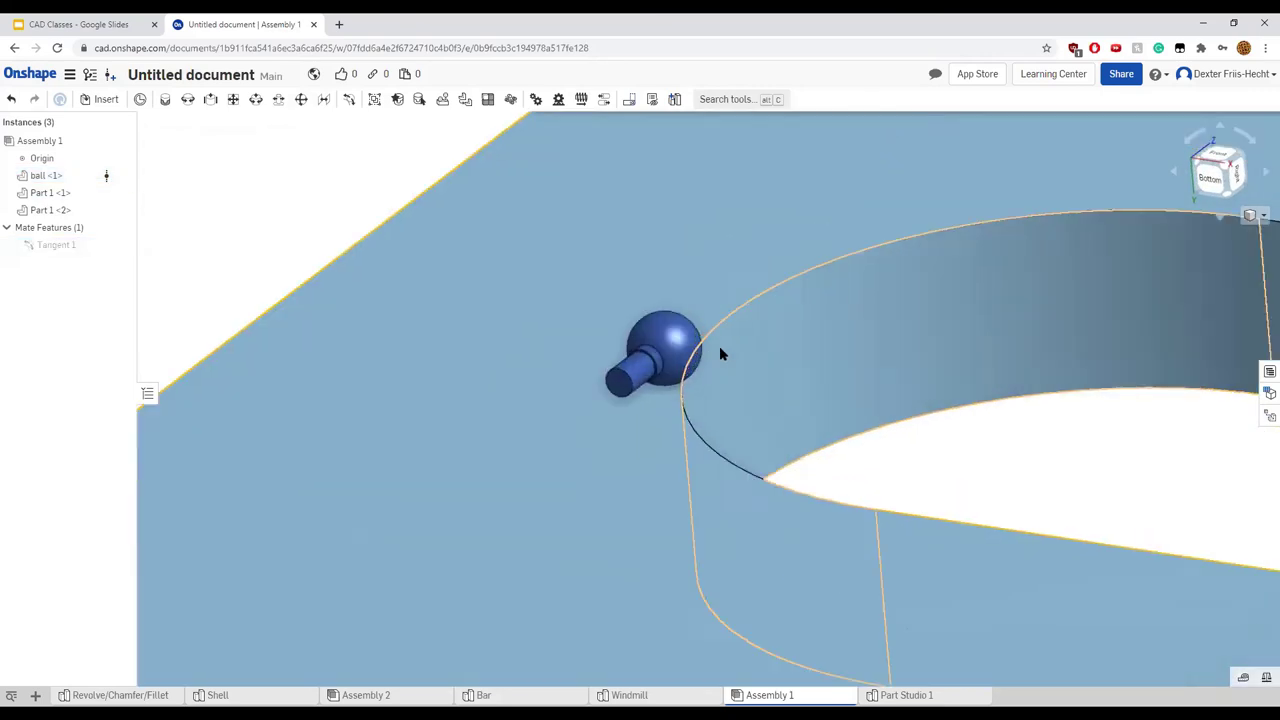
scroll(655, 395, down, 5)
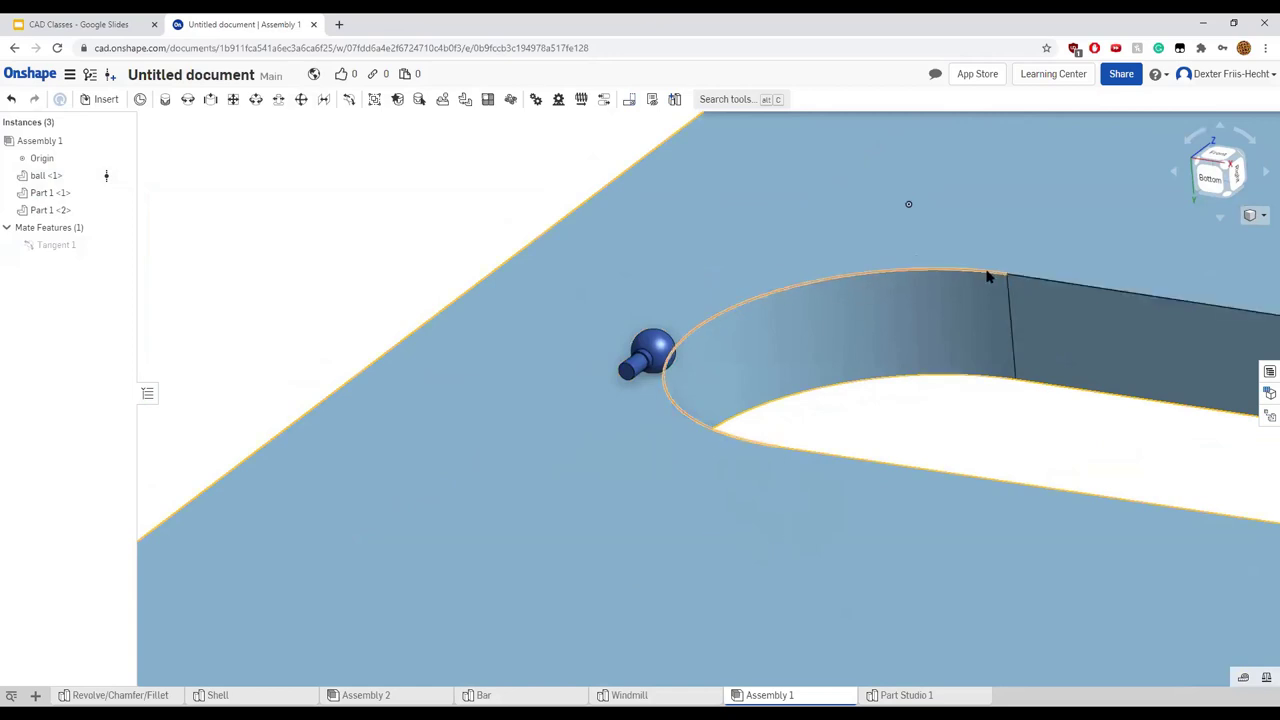
right_click(73, 246)
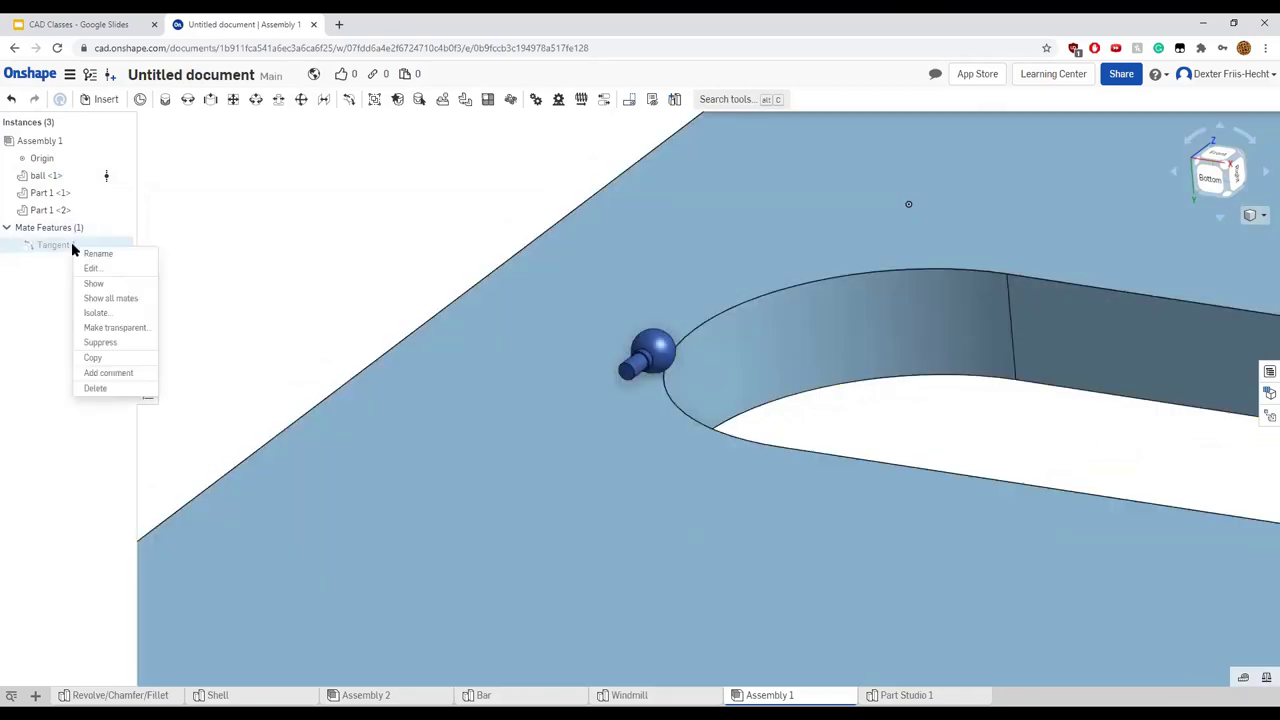
click(92, 269)
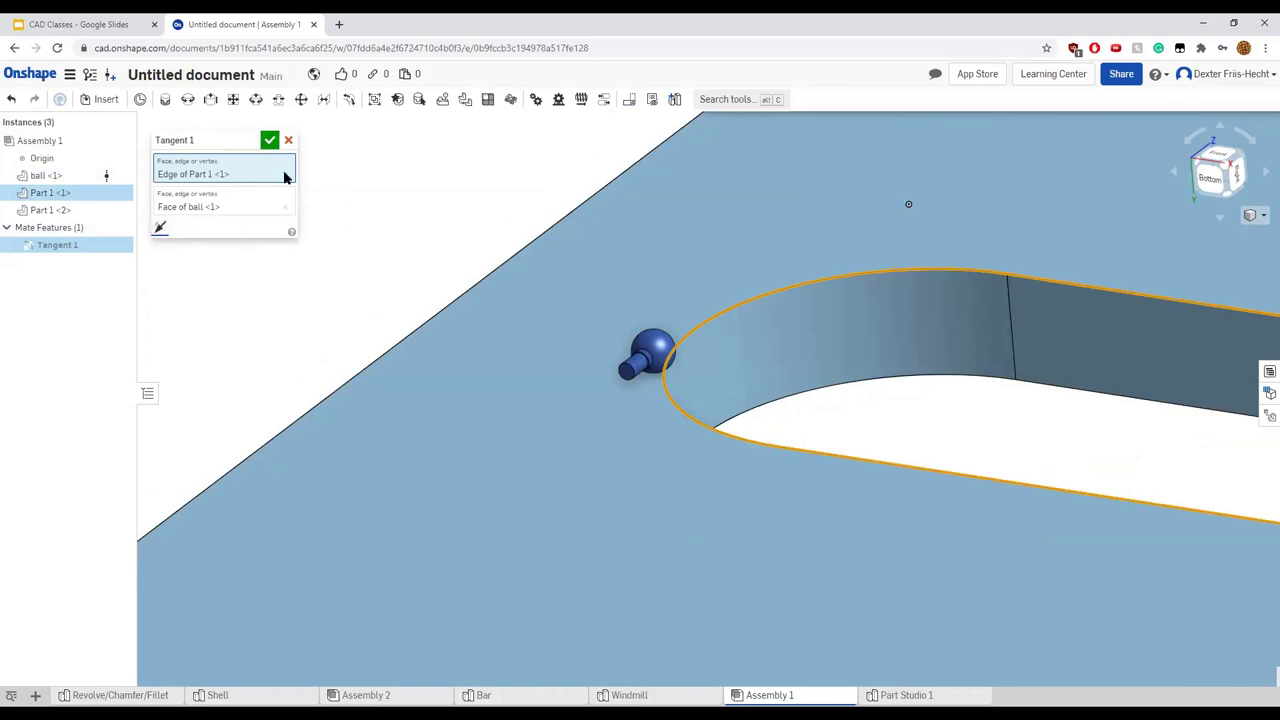
key(Escape)
Try to move the ball with its triad manipulator at the slot edge
click(664, 350)
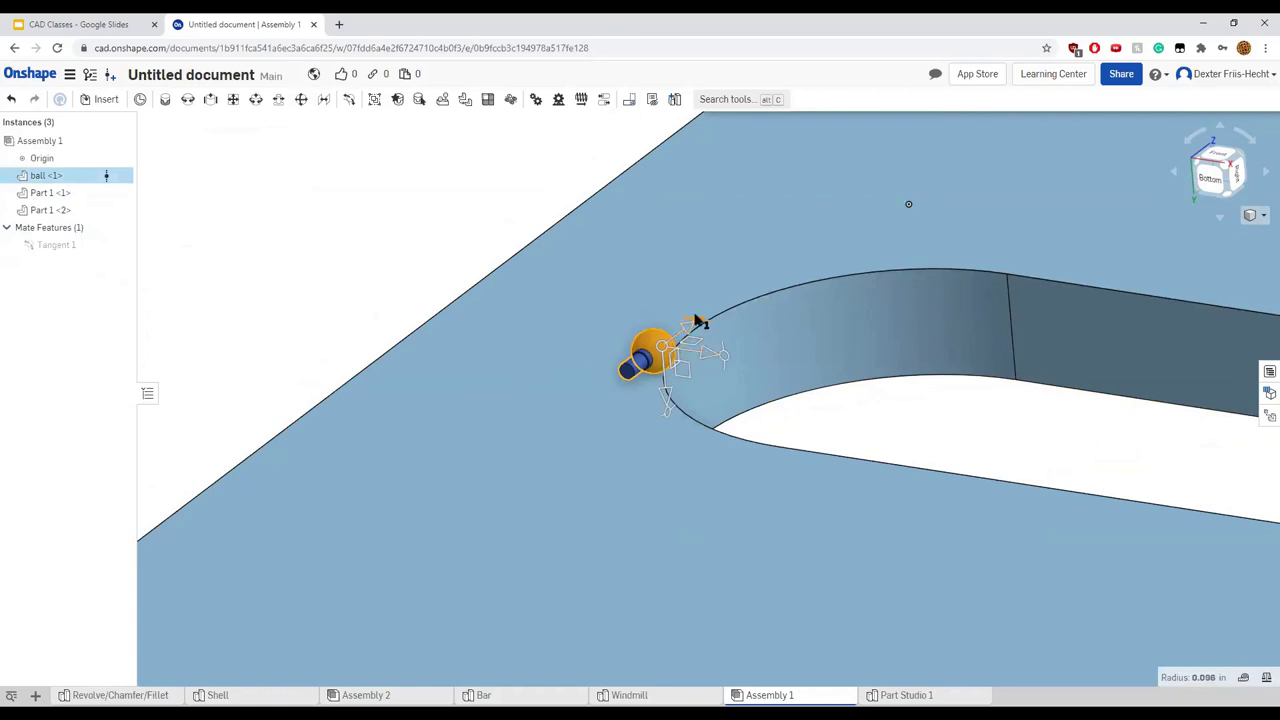
click(705, 358)
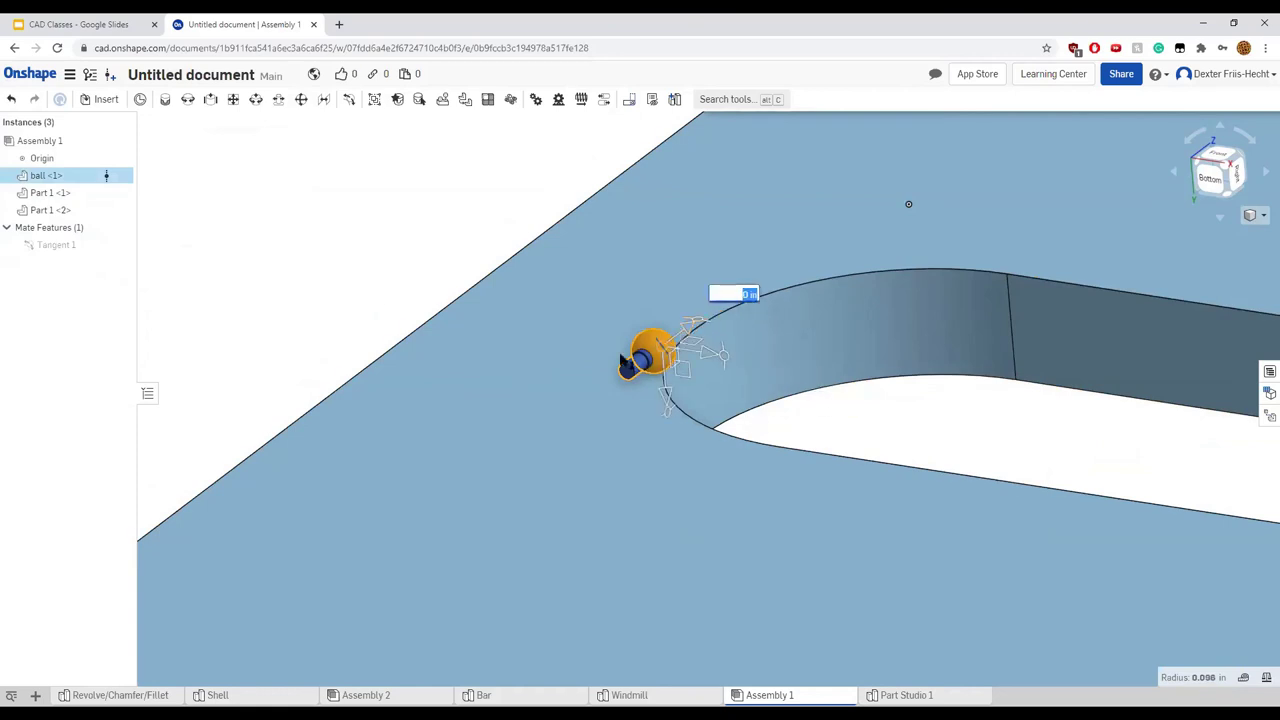
click(277, 265)
key(f)
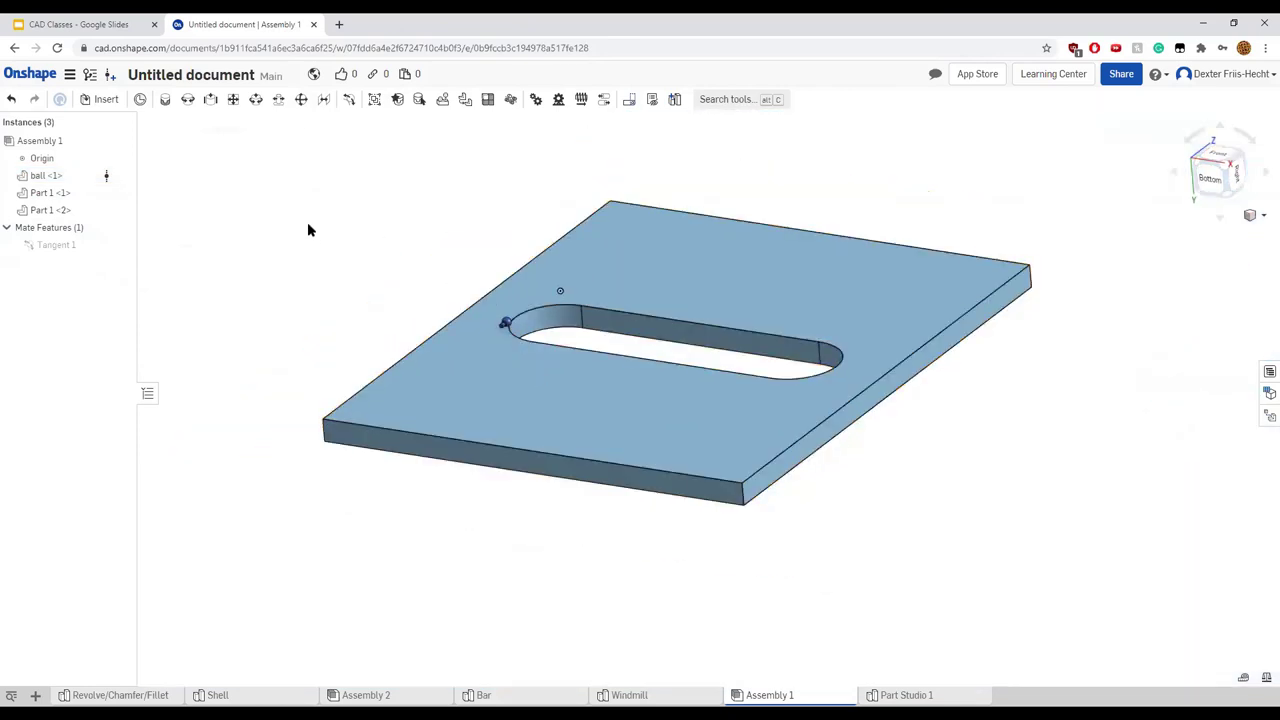
Switch to the Google Slides presentation and go back in full screen to the first Mates slide, covering Fastened and Revolute mates
click(82, 24)
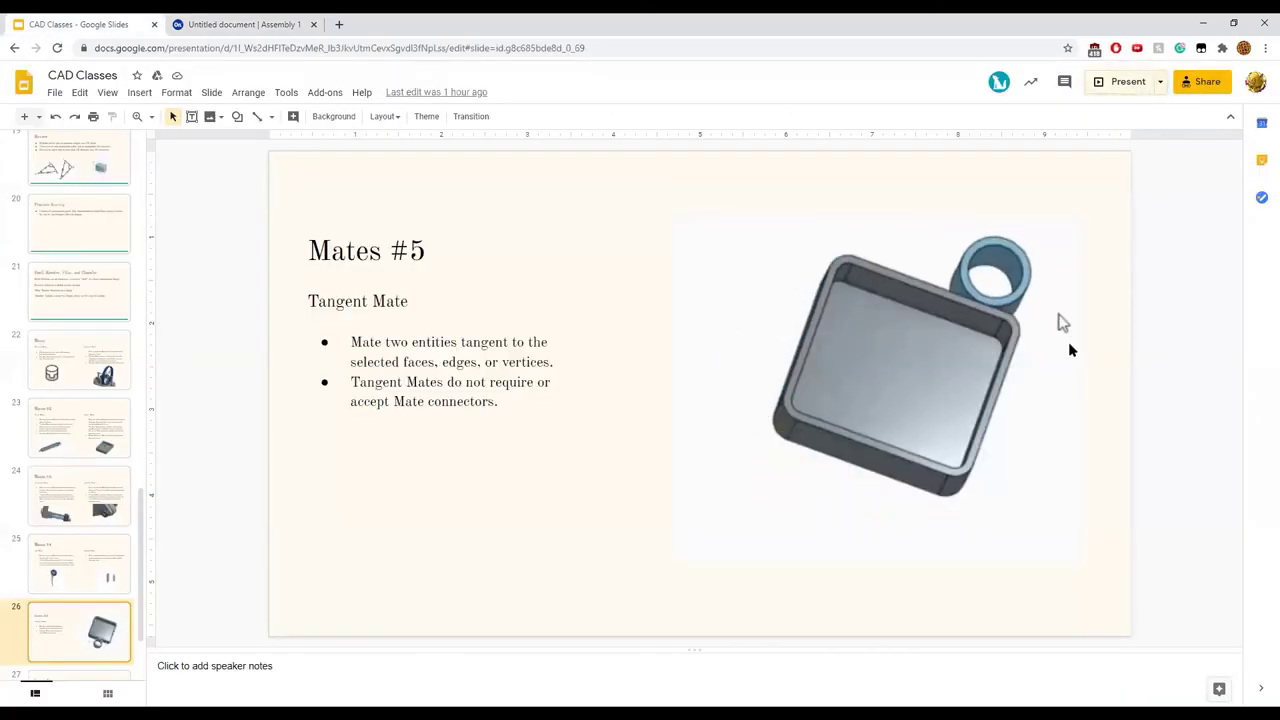
key(ctrl+F5)
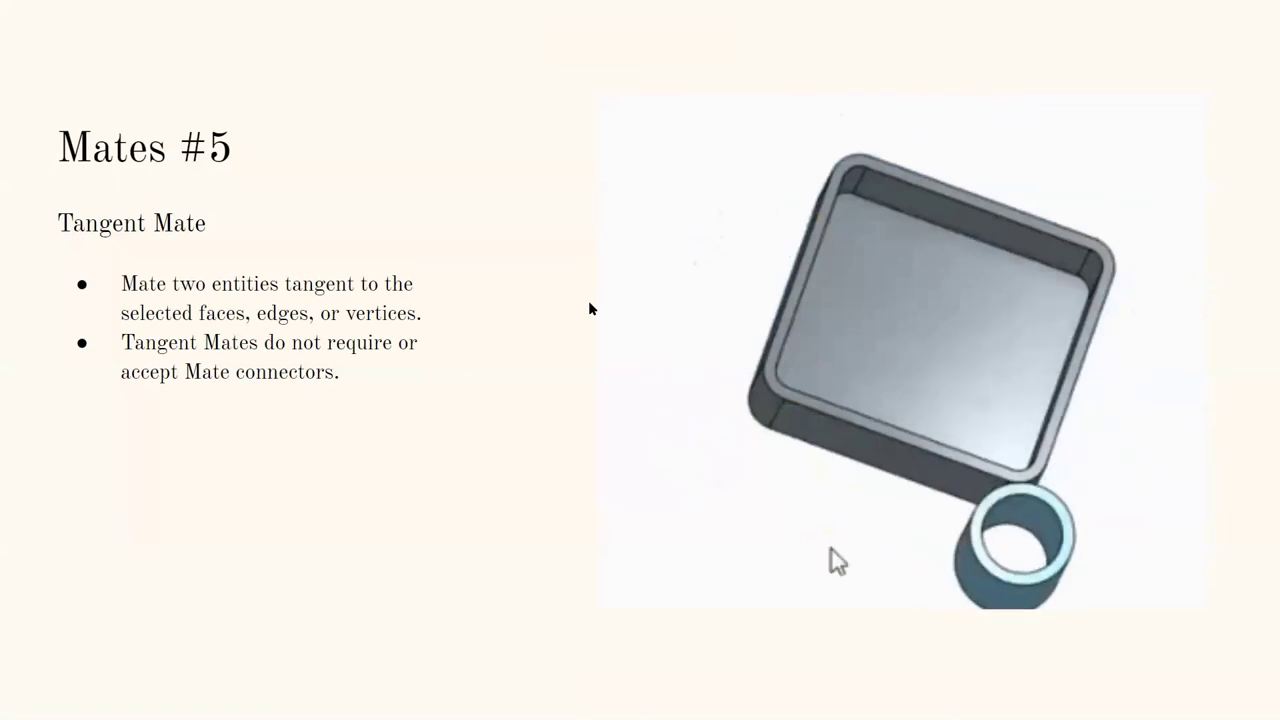
key(Left)
key(Left)
key(Left)
key(Left)
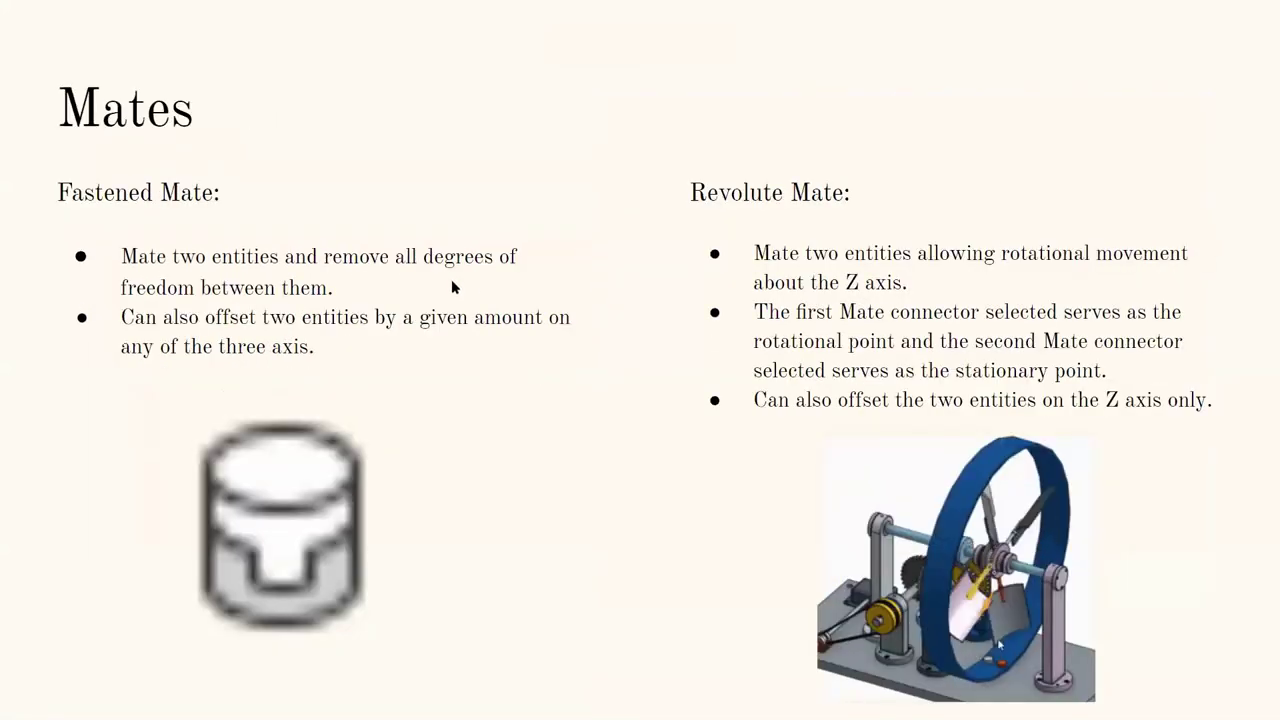
mouse_move(203, 386)
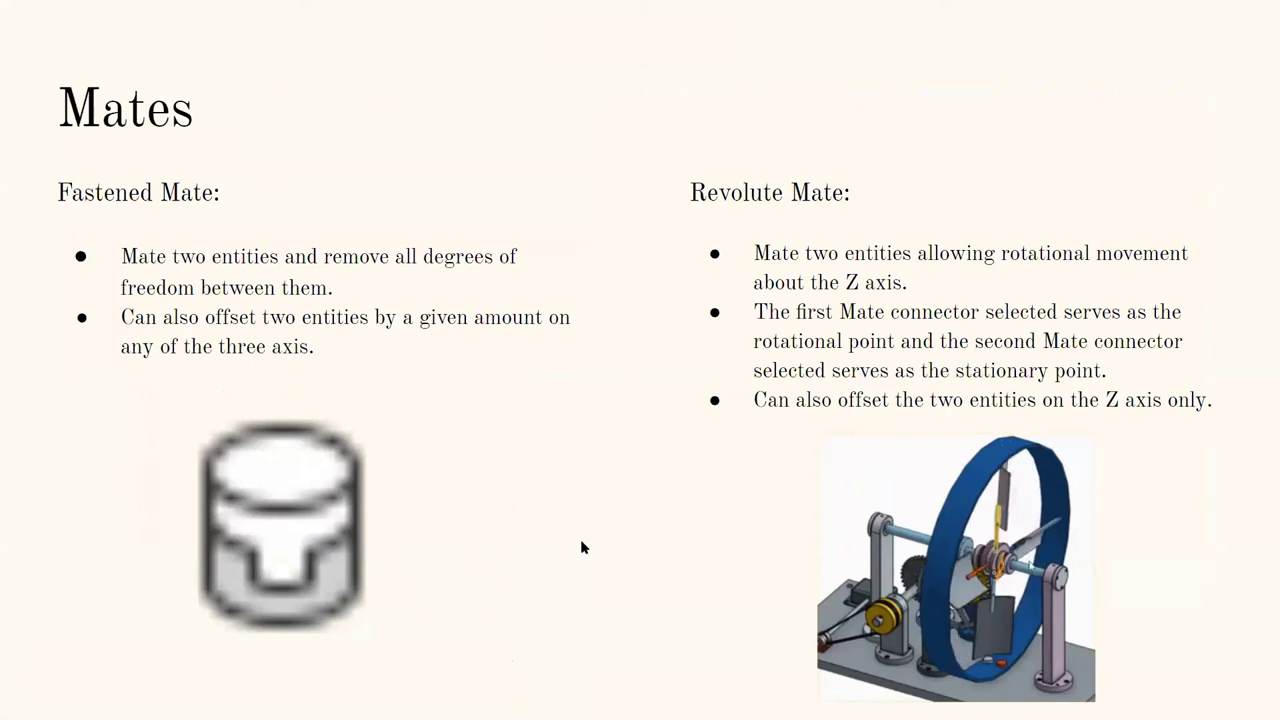
Exit the slideshow and review the Mates #2, Mates #5 and Mates #4 slides
key(Escape)
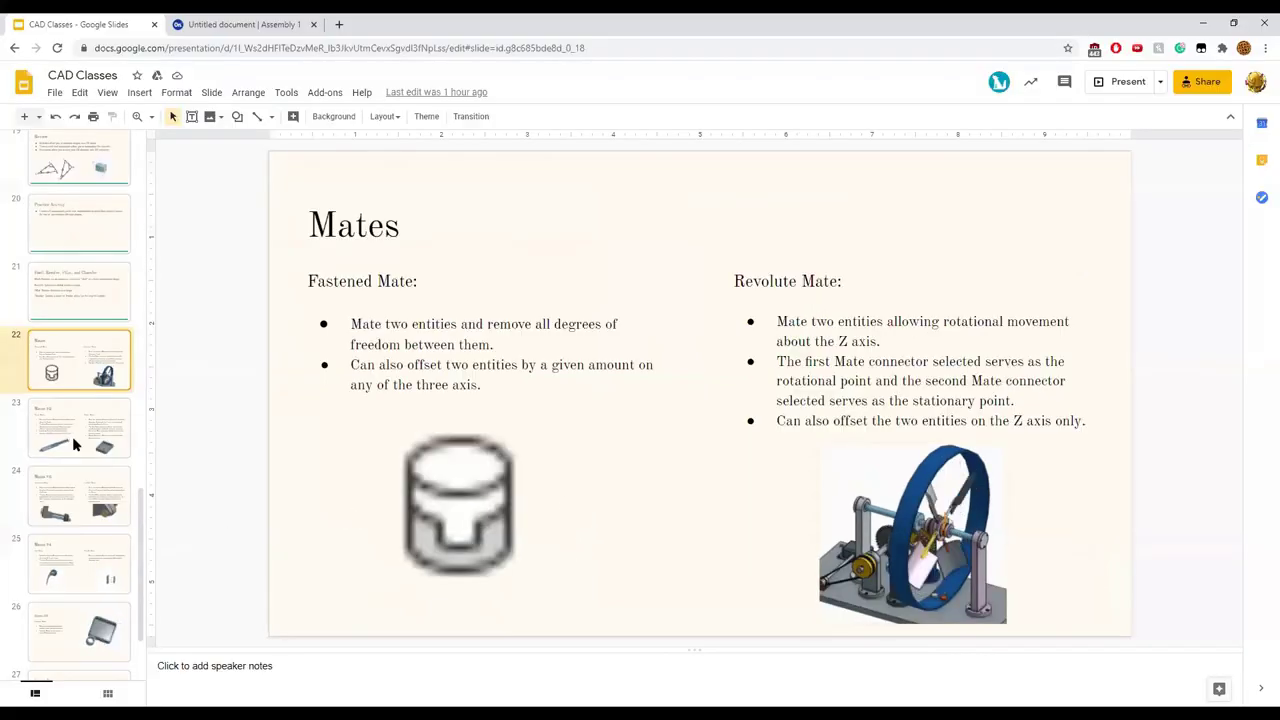
scroll(100, 406, down, 2)
scroll(100, 408, up, 1)
scroll(100, 404, up, 1)
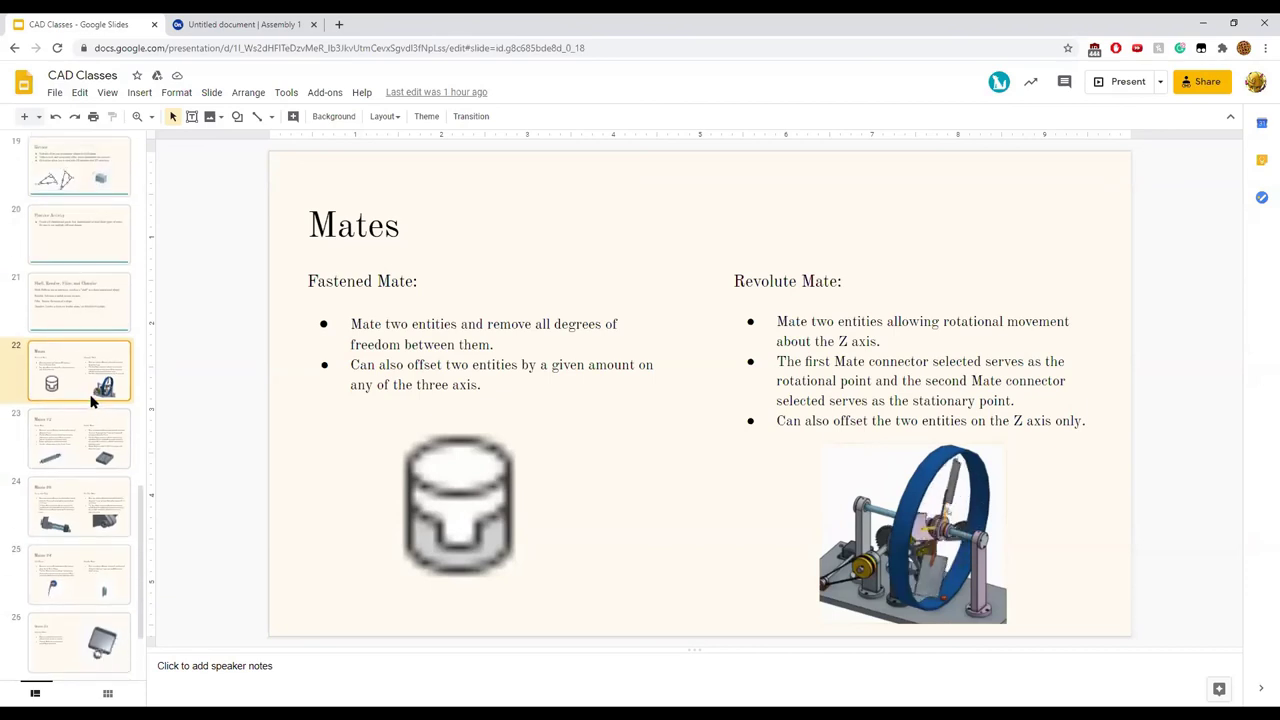
click(77, 455)
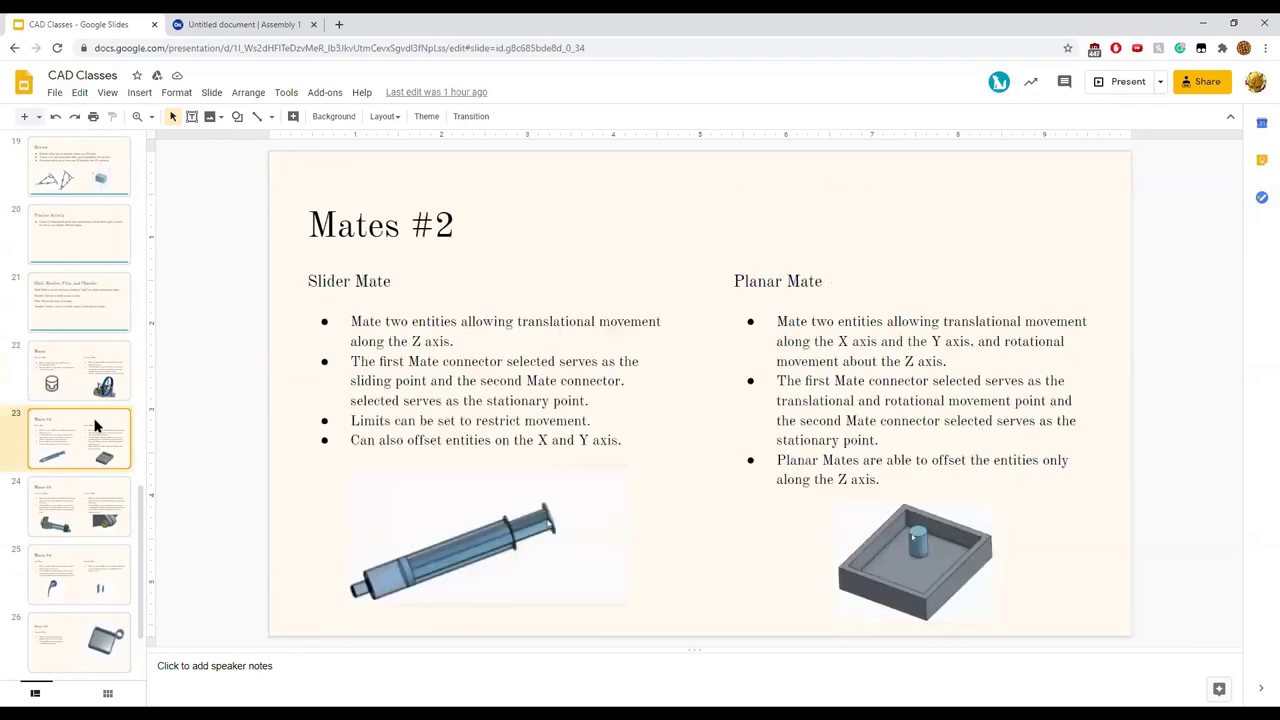
click(100, 620)
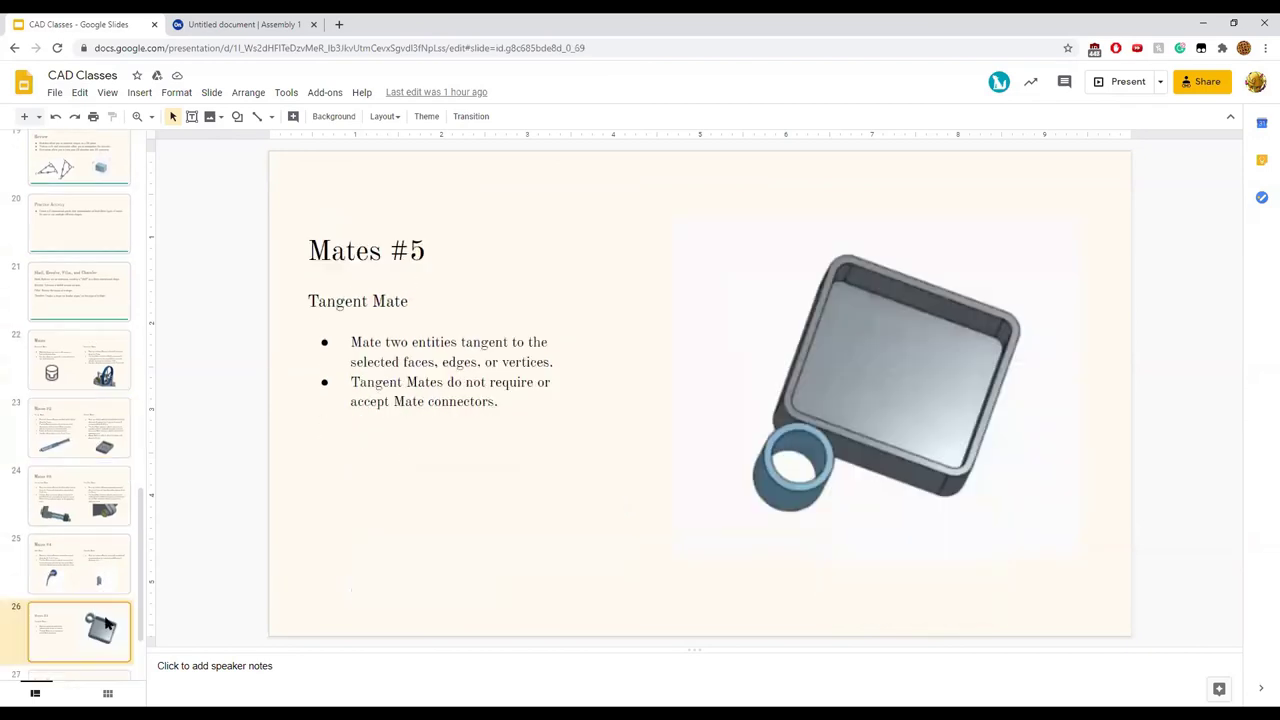
click(92, 560)
Switch to Onshape and delete both Part 1 plates and the ball from Assembly 1
click(218, 22)
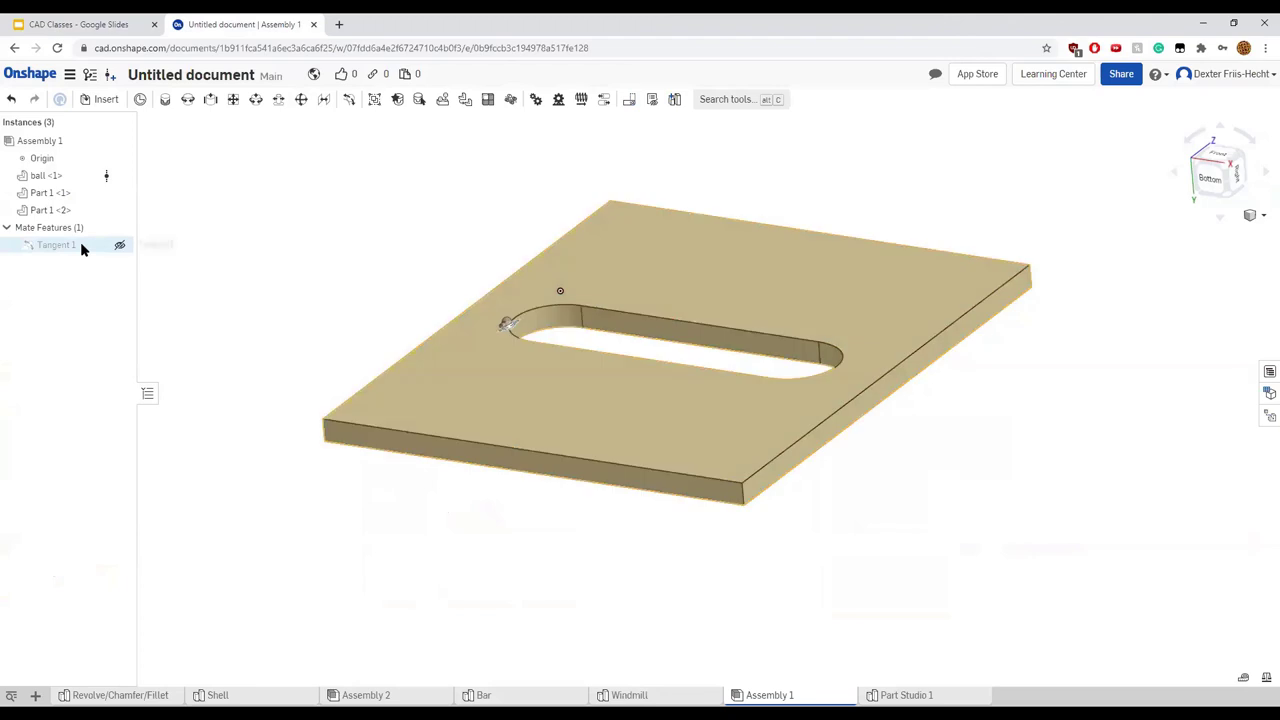
click(50, 211)
shift+click(42, 193)
shift+click(44, 177)
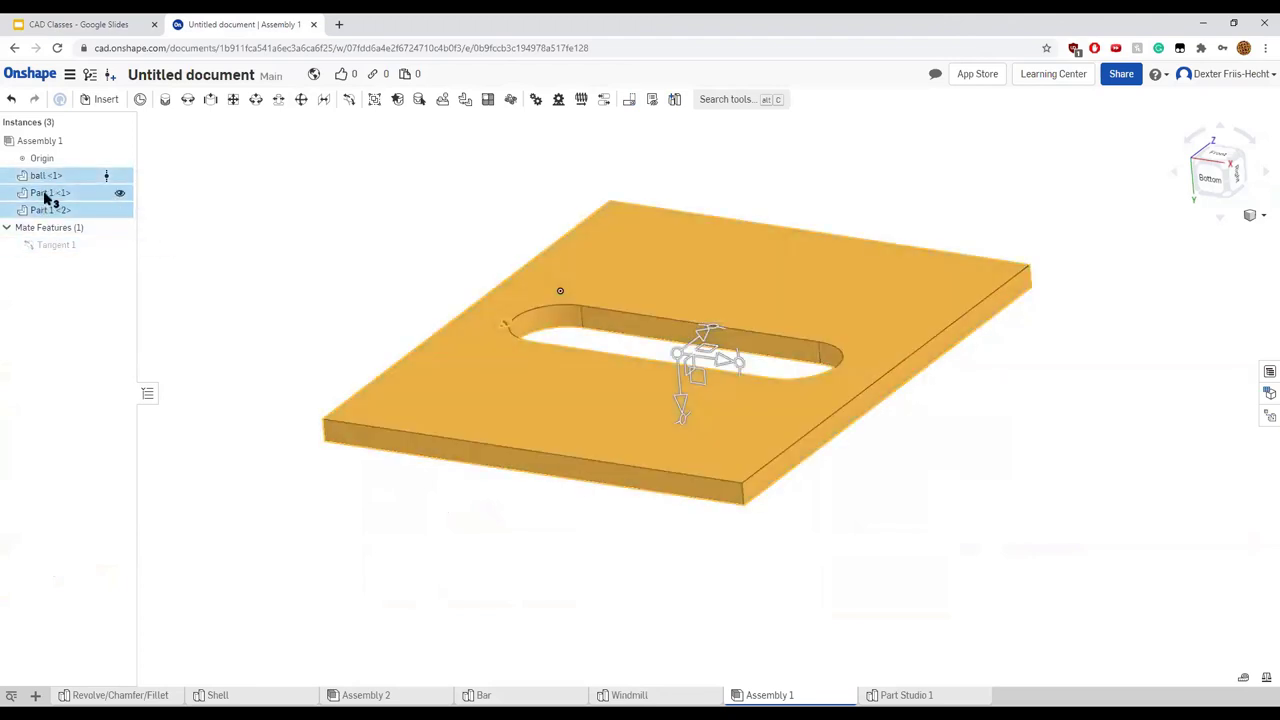
click(36, 305)
click(60, 197)
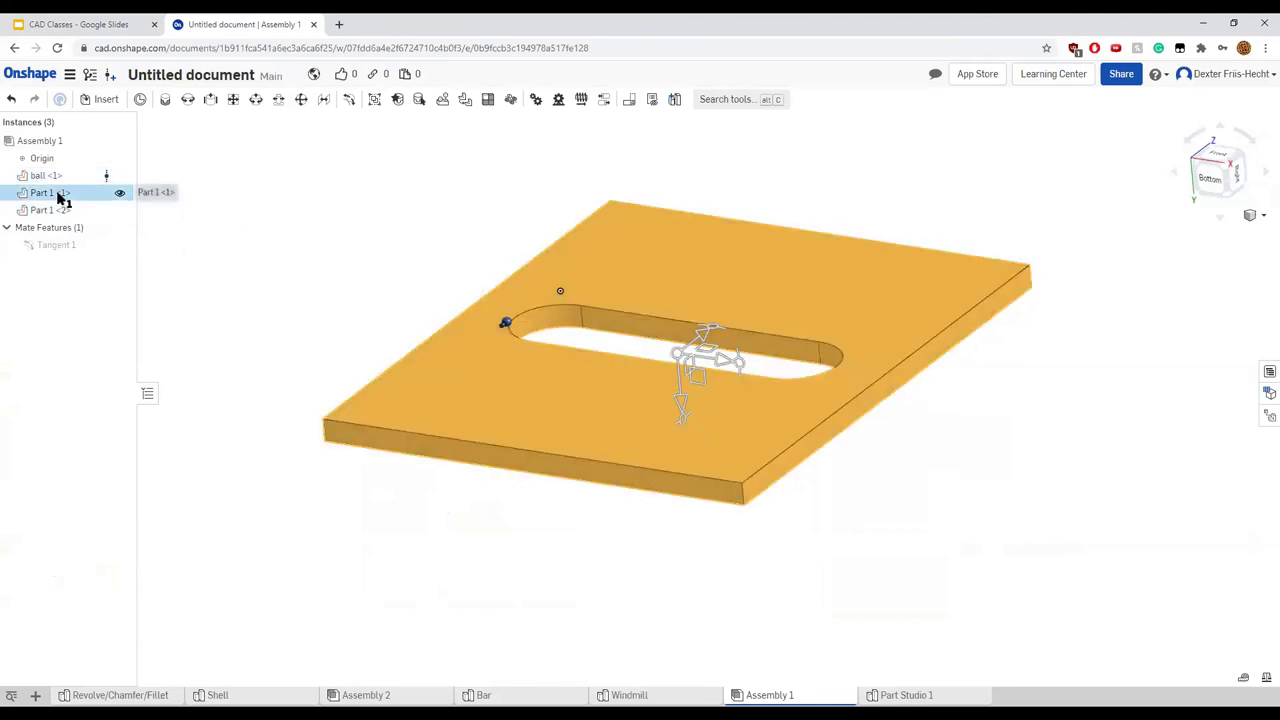
shift+click(58, 210)
right_click(58, 211)
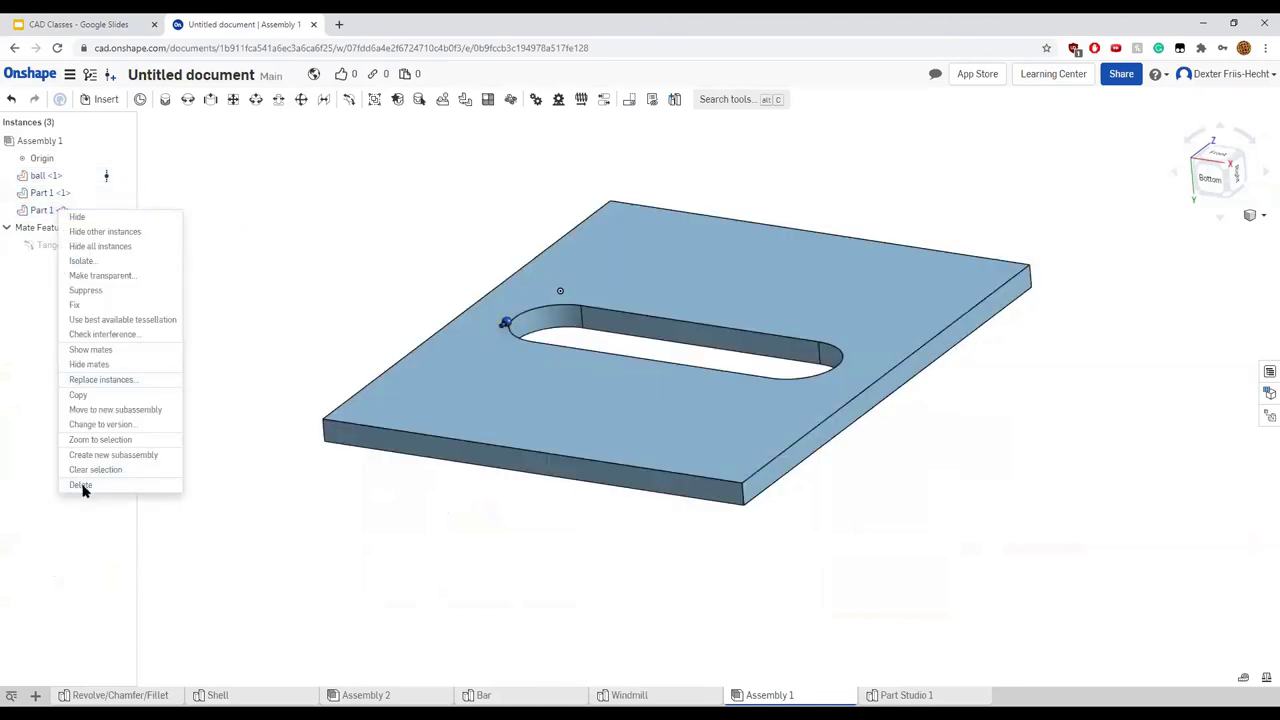
click(81, 485)
right_click(52, 176)
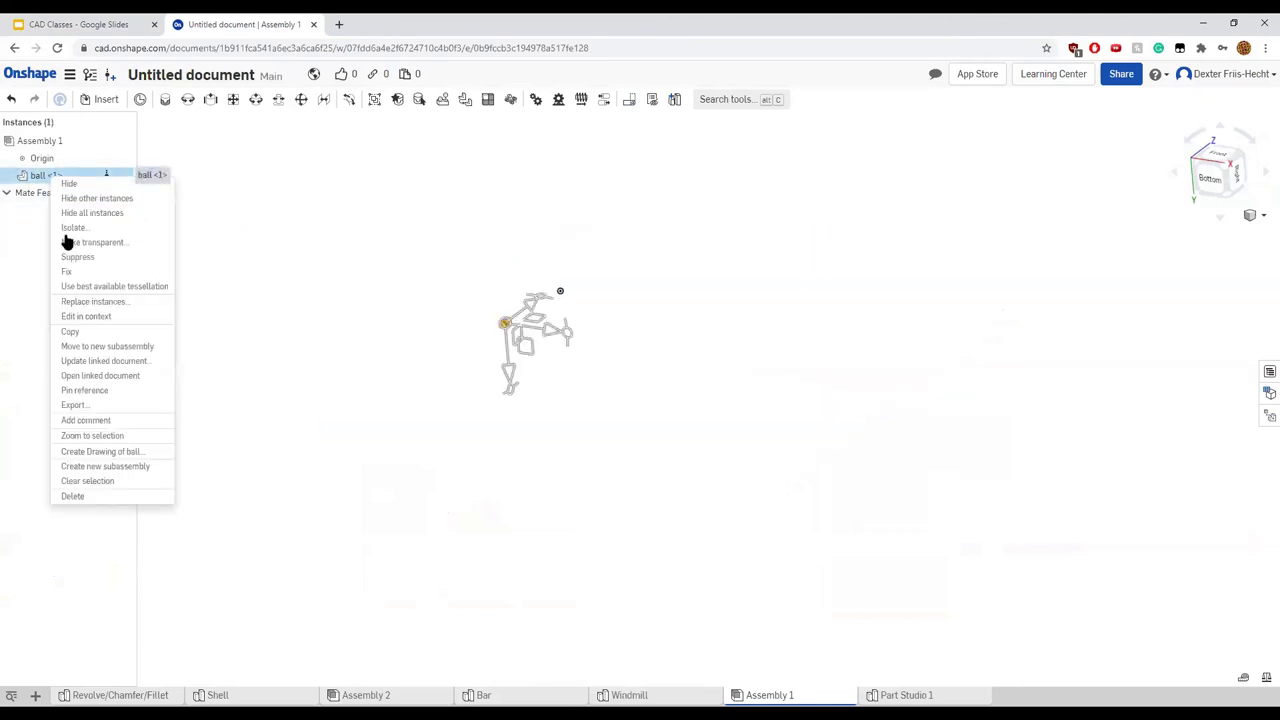
click(104, 497)
Insert two instances of the slotted plate from Part Studio 1 side by side into Assembly 1
click(98, 99)
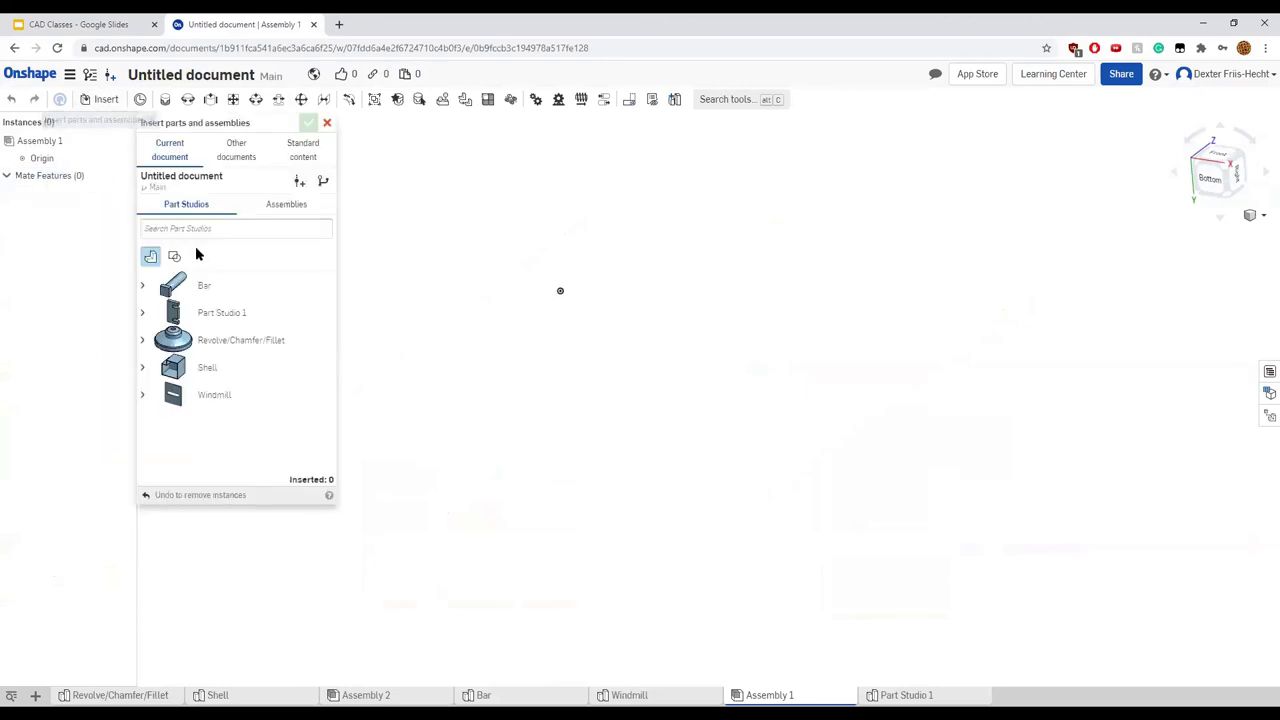
click(224, 320)
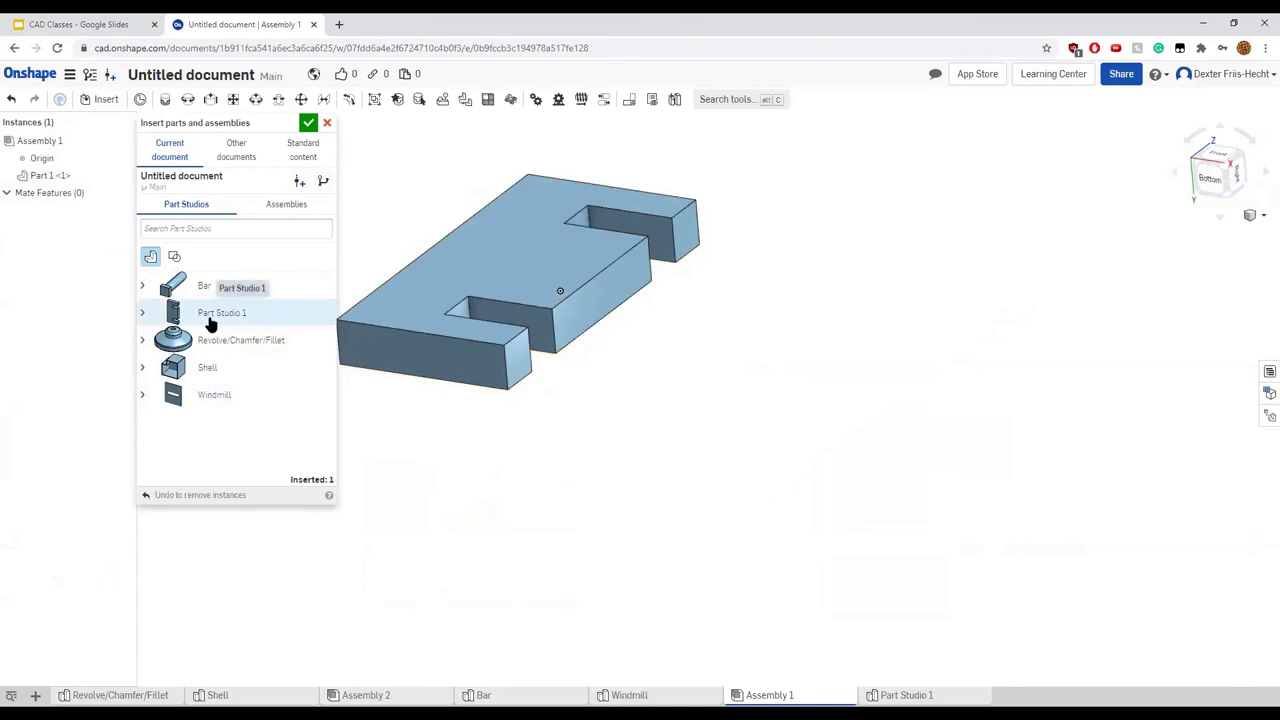
click(210, 320)
click(812, 345)
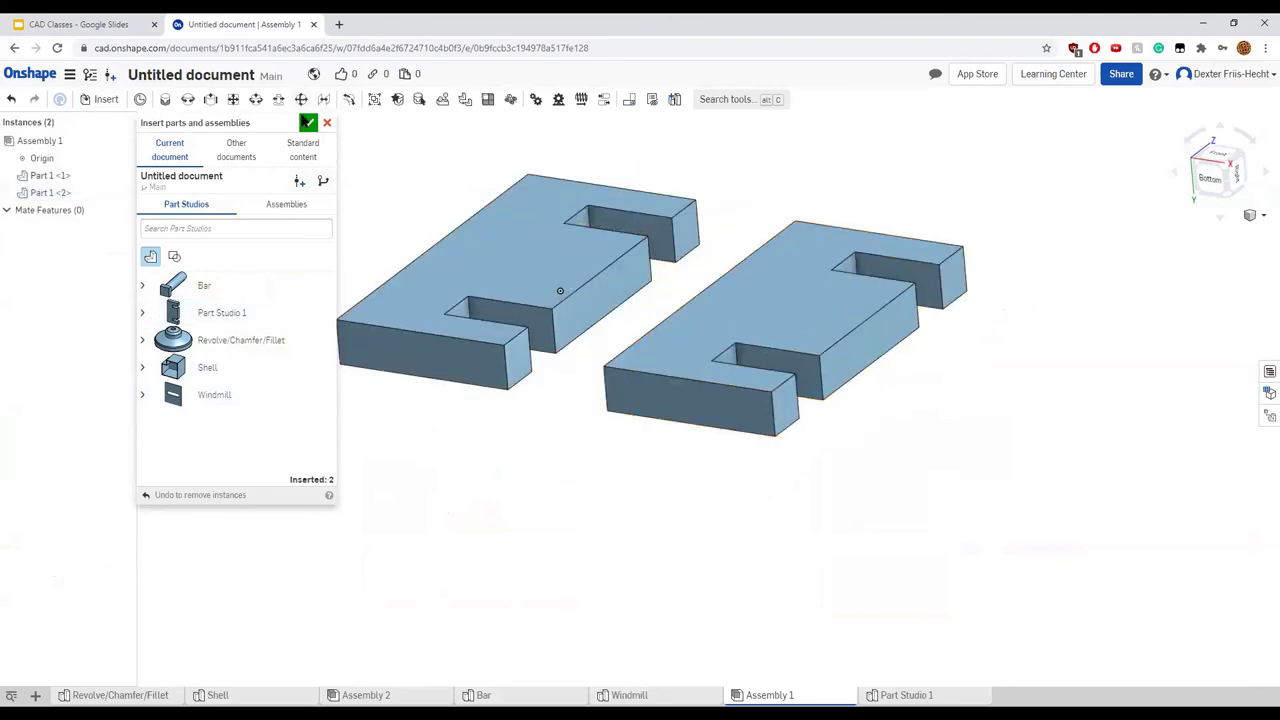
click(308, 122)
Add a Fastened mate between the inner slot faces of the two plates, rotating the secondary axis and flipping the primary axis
right_drag(393, 403, 378, 410)
click(166, 101)
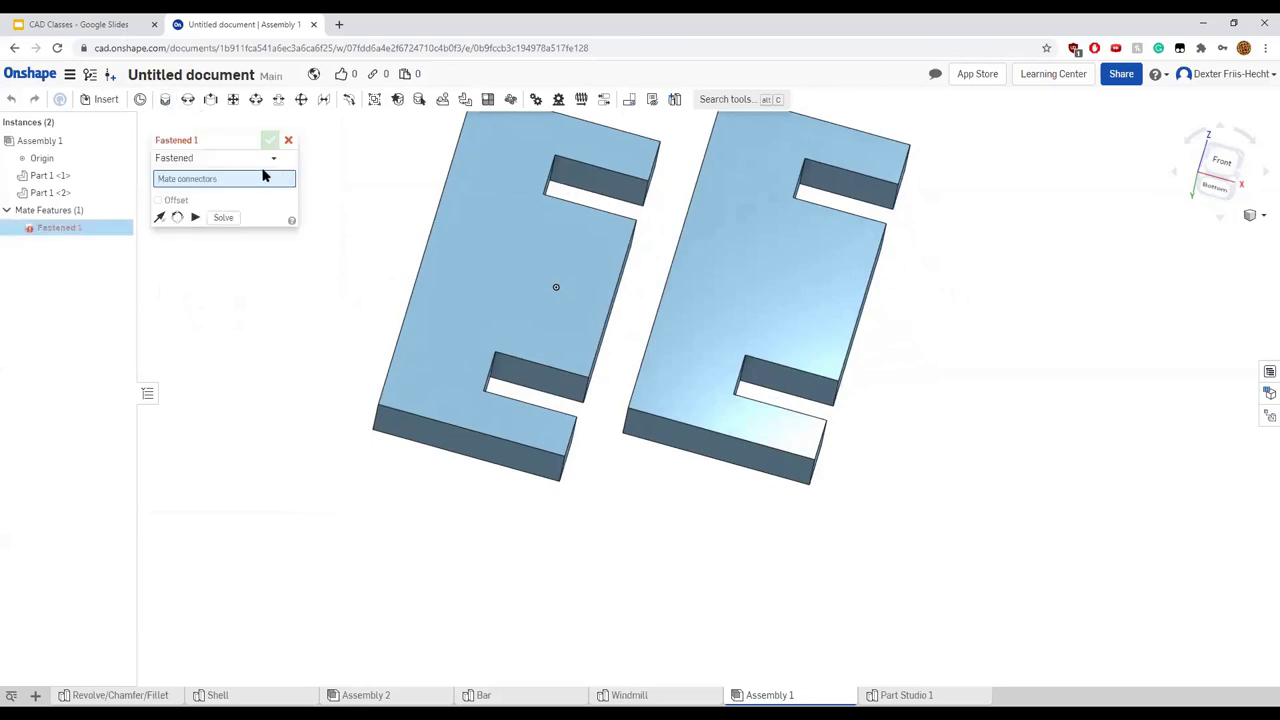
right_drag(355, 184, 303, 172)
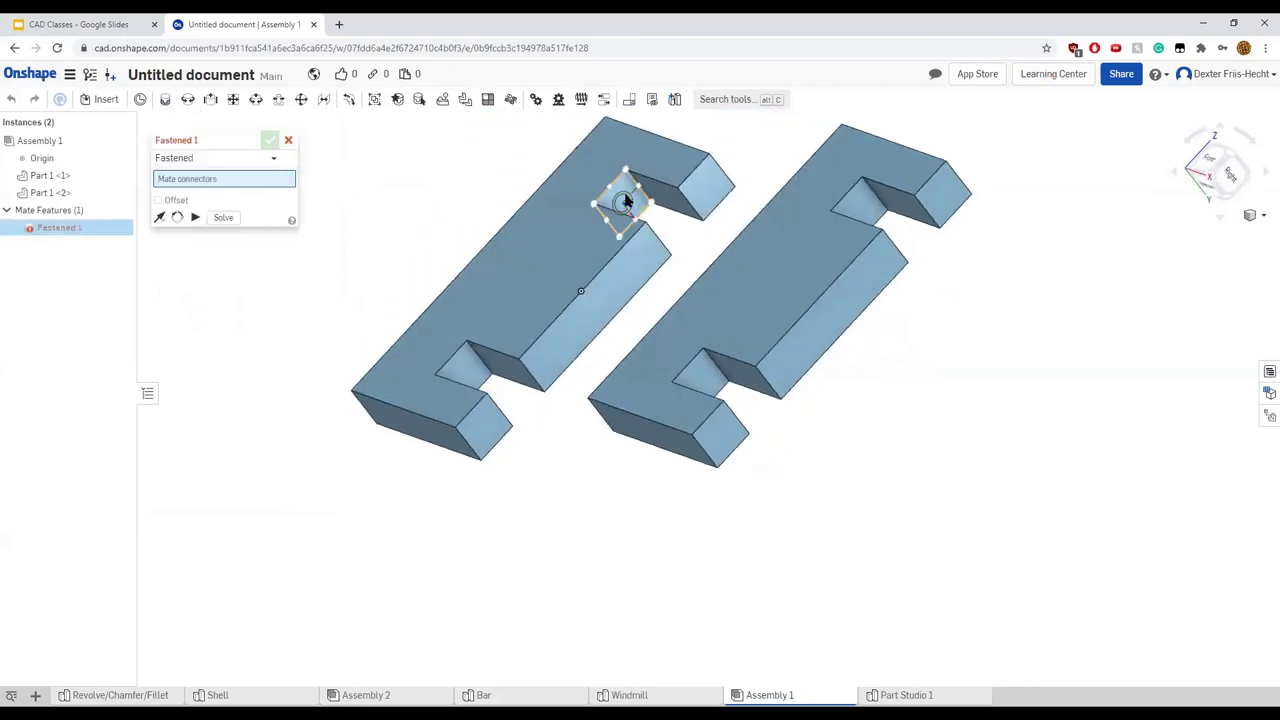
click(624, 200)
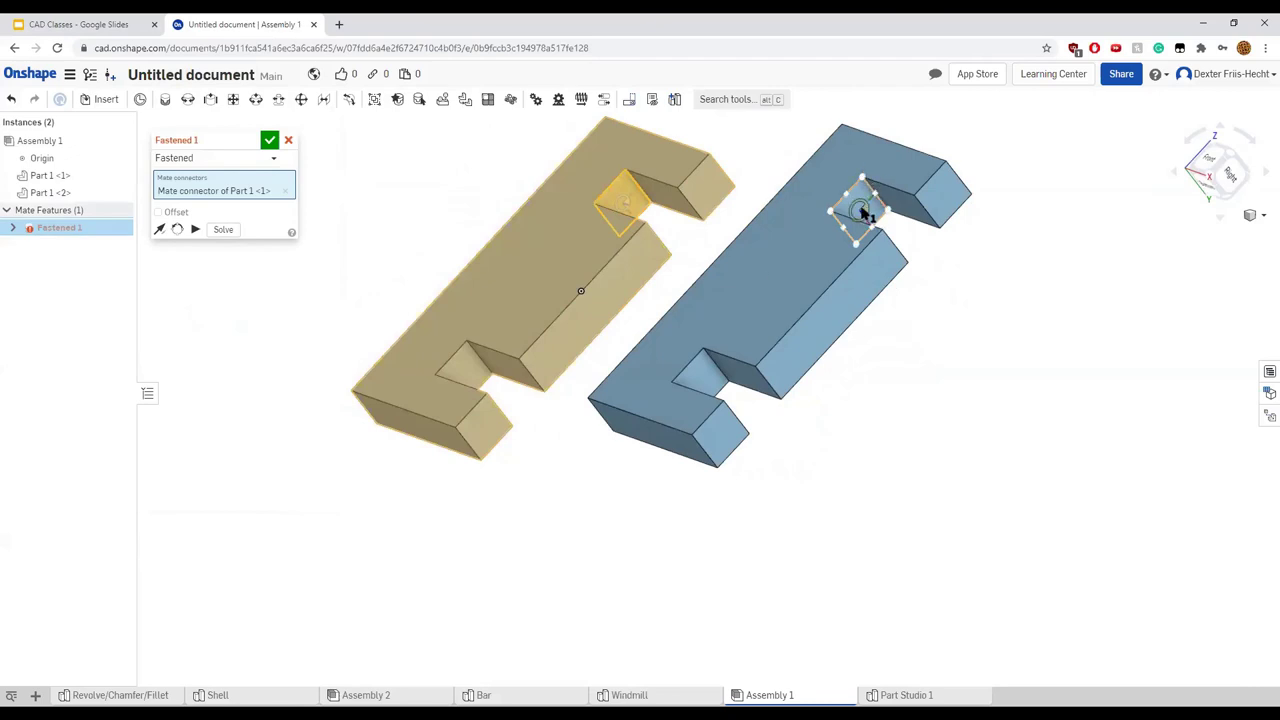
click(862, 207)
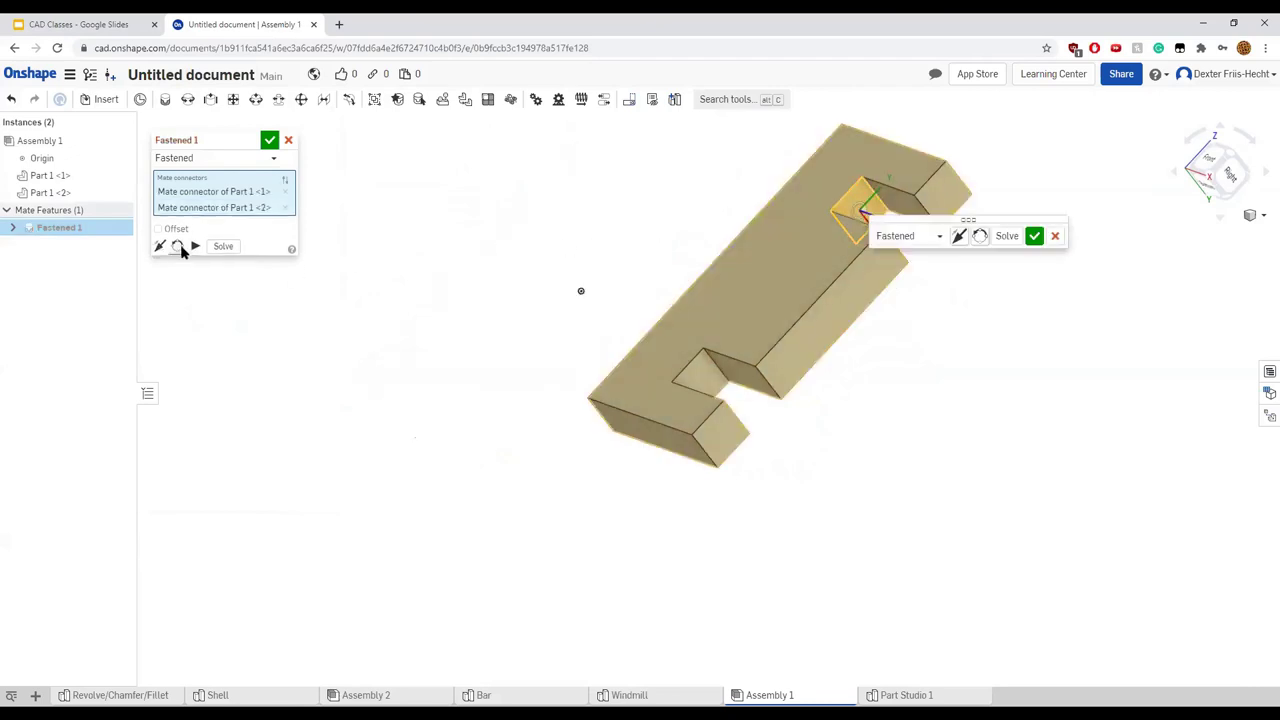
click(178, 247)
click(159, 246)
right_drag(434, 317, 640, 296)
click(1032, 236)
right_drag(1028, 237, 863, 366)
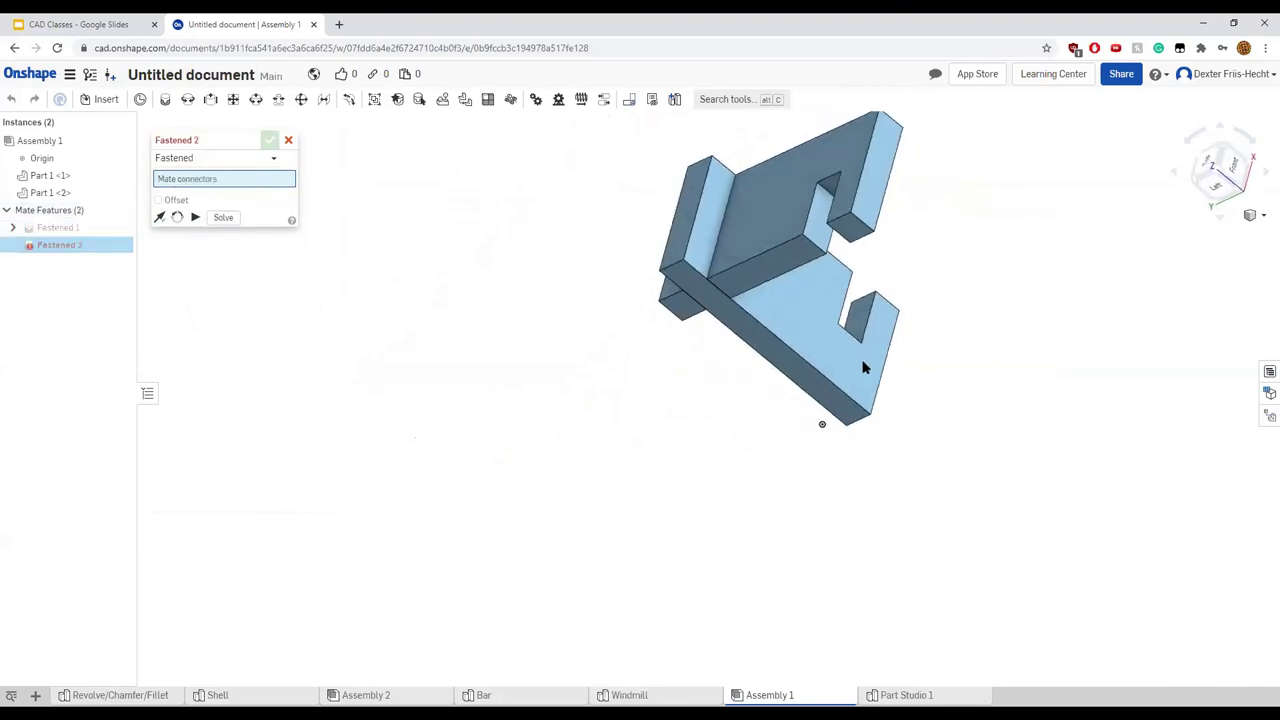
click(289, 141)
Insert one instance of the Revolve/Chamfer/Fillet part beside the fastened plates
click(97, 99)
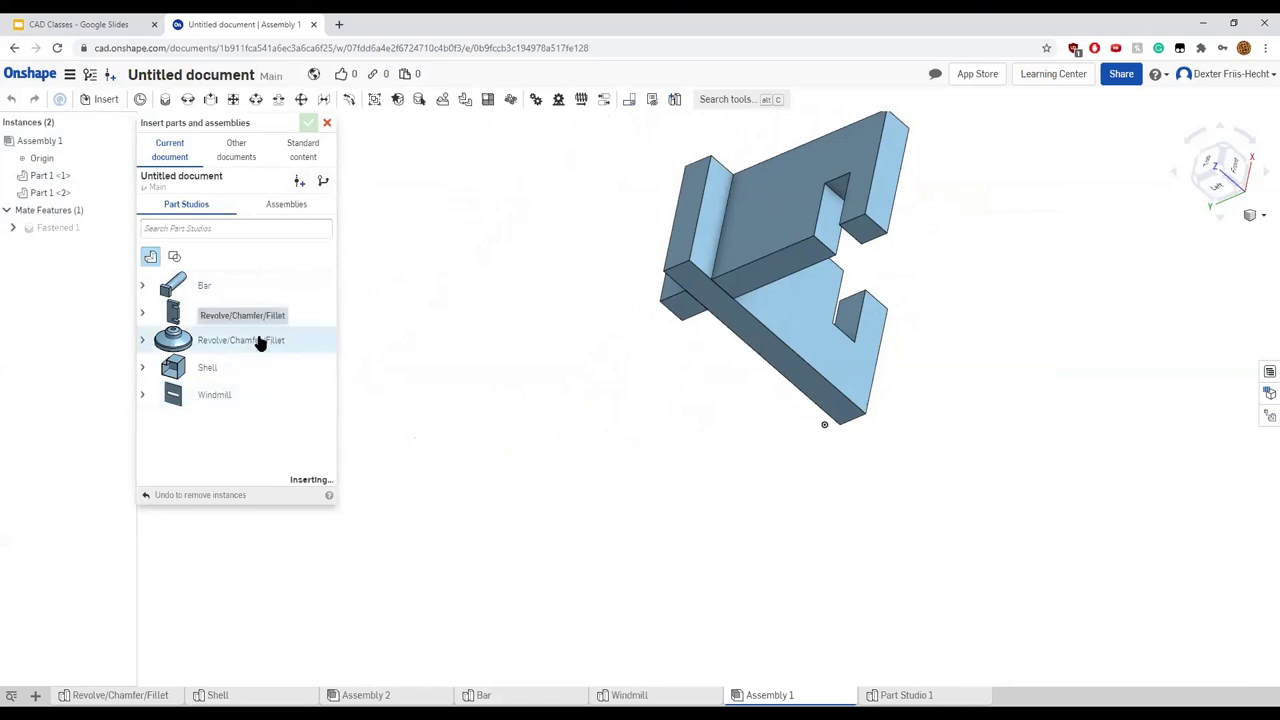
click(502, 243)
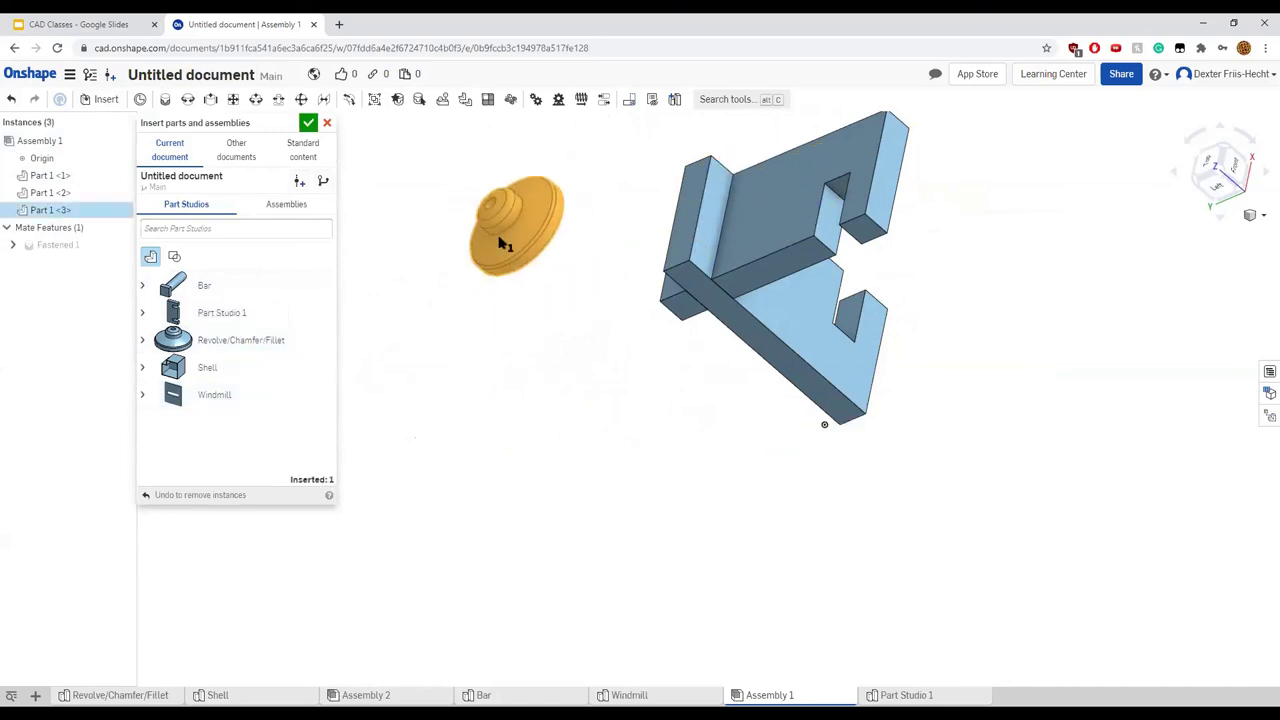
click(308, 122)
Add a Planar mate between the flat underside of the revolved part and the broad face of the first plate
right_drag(396, 216, 423, 230)
right_drag(469, 316, 530, 285)
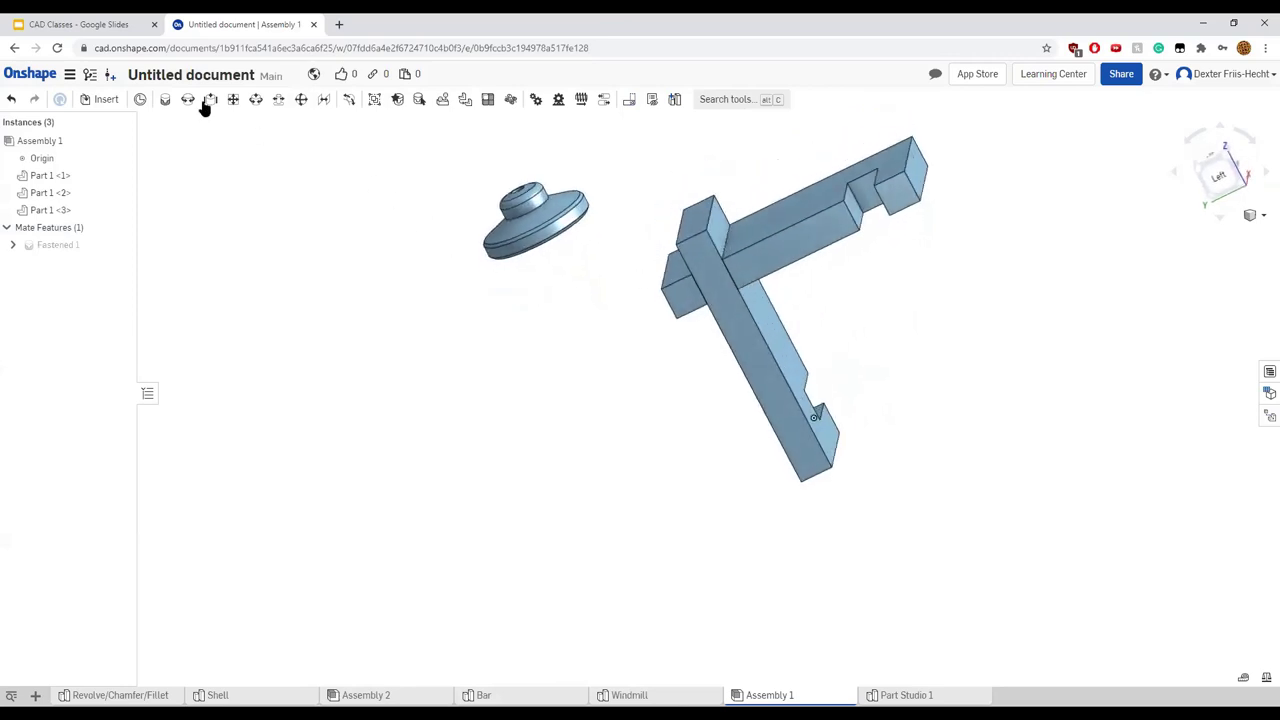
click(234, 100)
right_drag(349, 189, 294, 49)
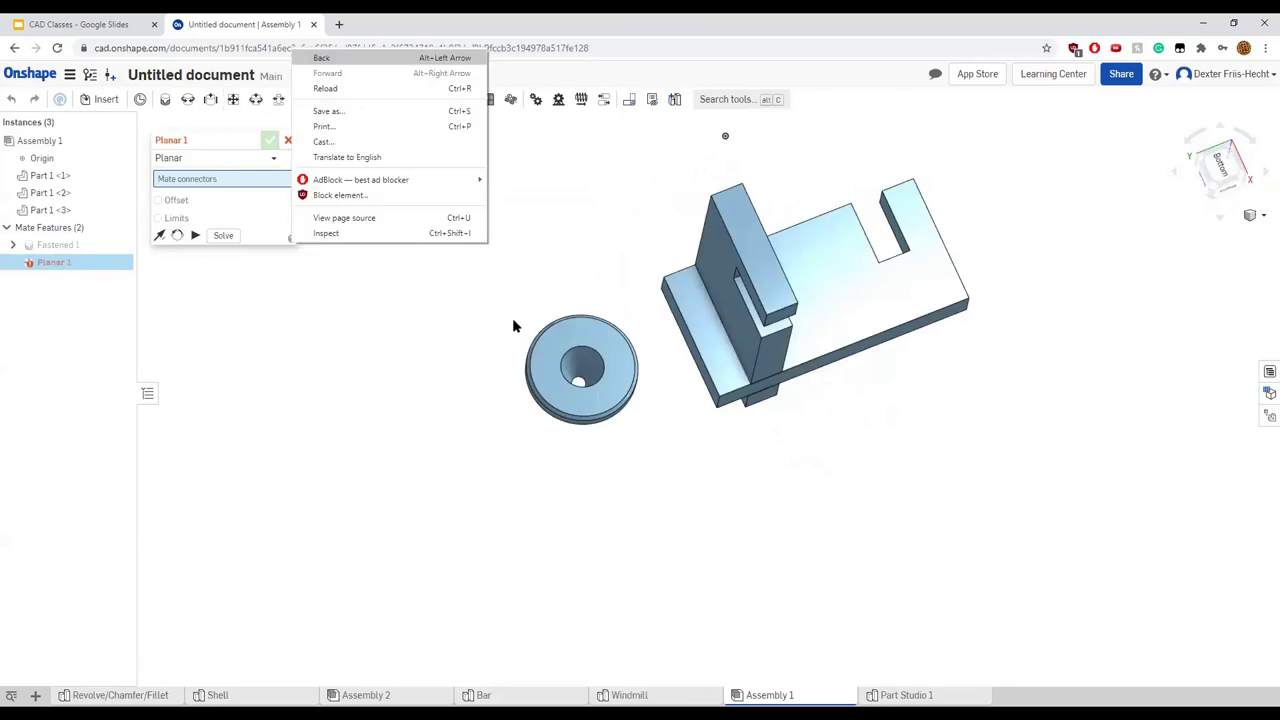
click(470, 347)
click(583, 367)
right_drag(583, 365, 689, 277)
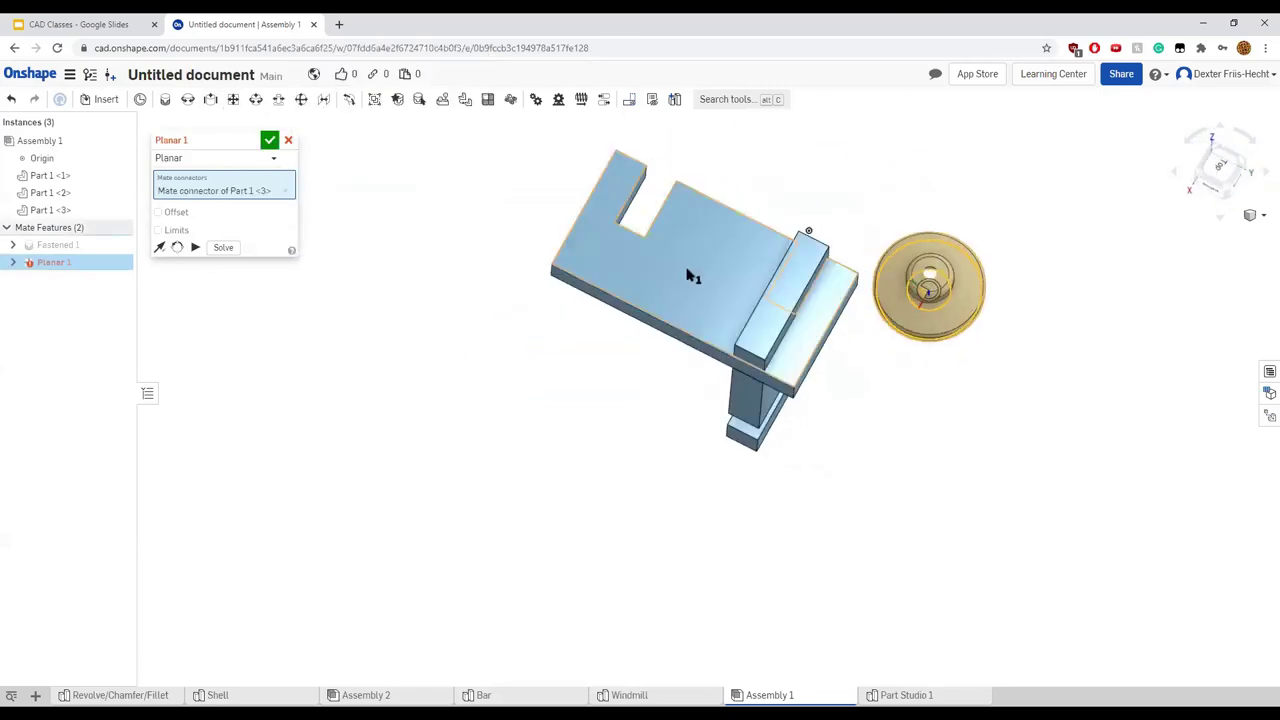
click(703, 275)
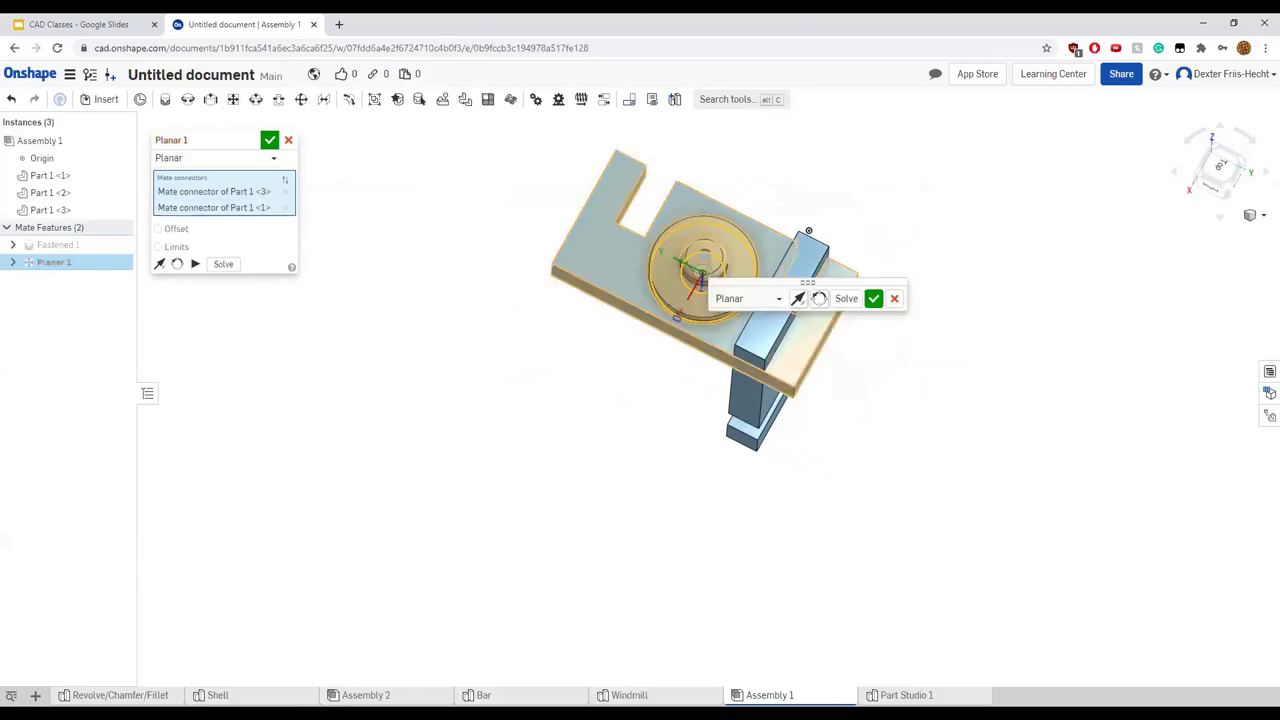
click(871, 297)
right_drag(871, 297, 741, 205)
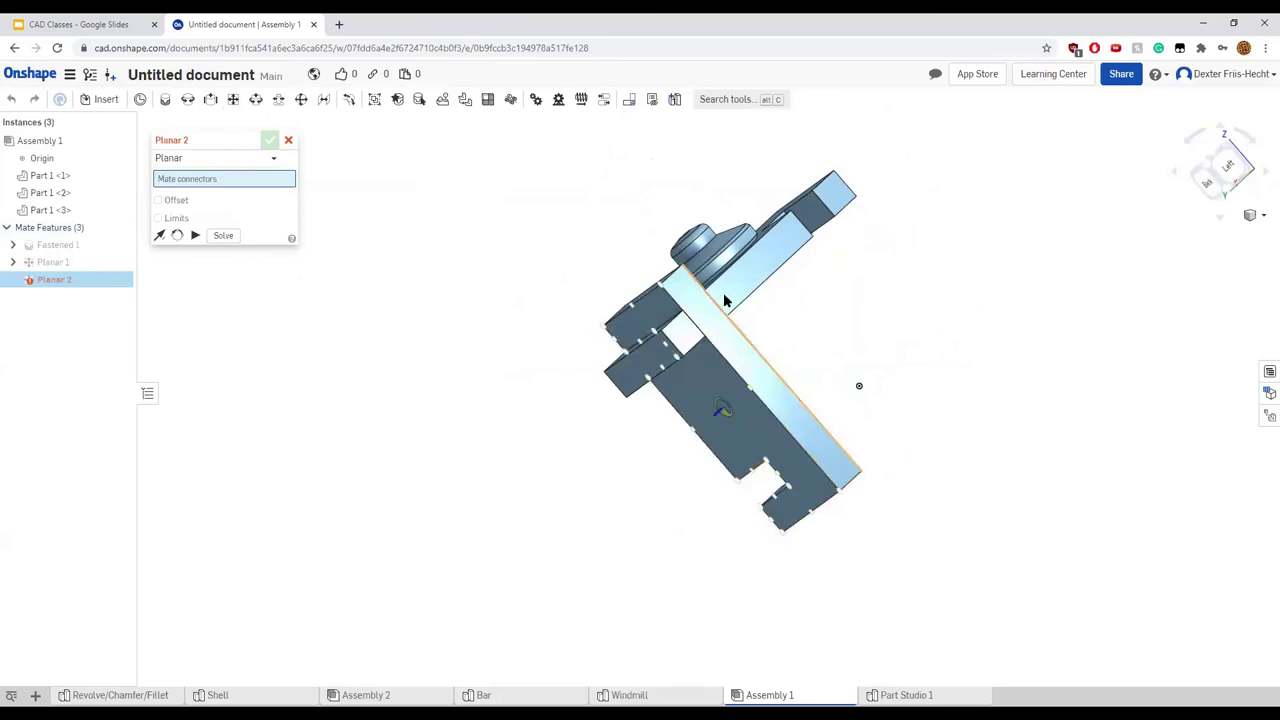
click(287, 141)
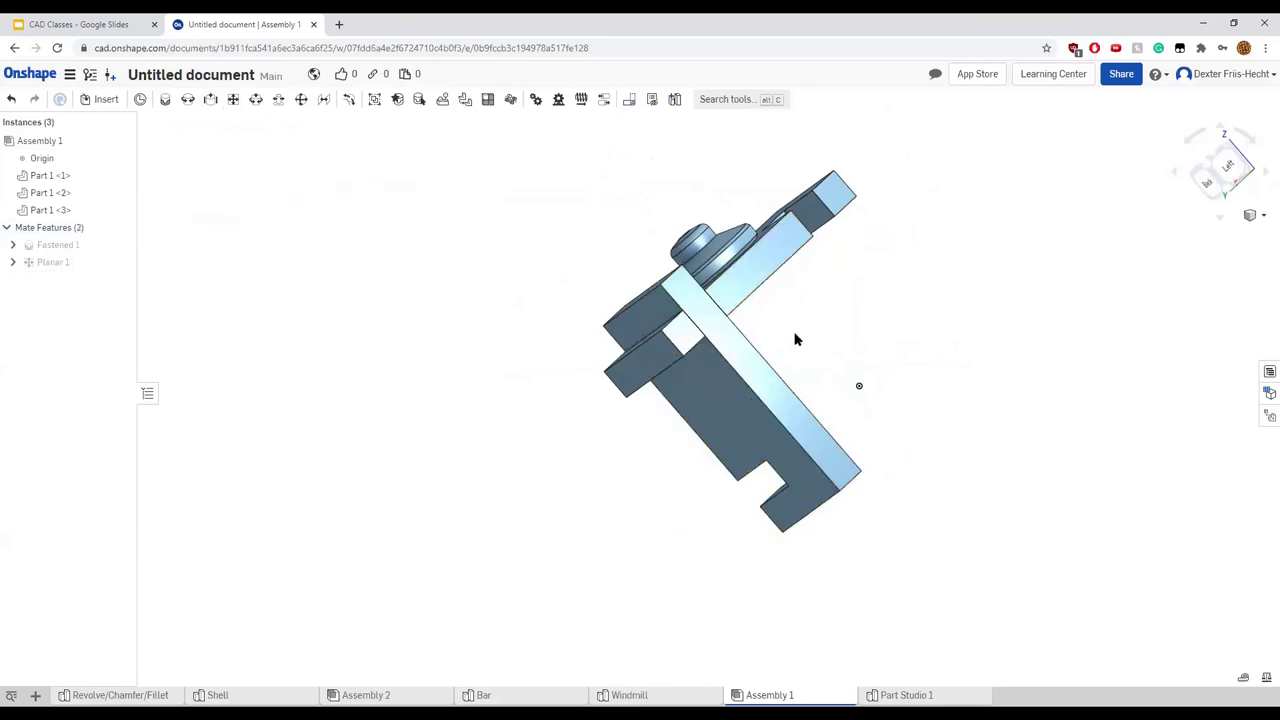
right_drag(727, 314, 722, 258)
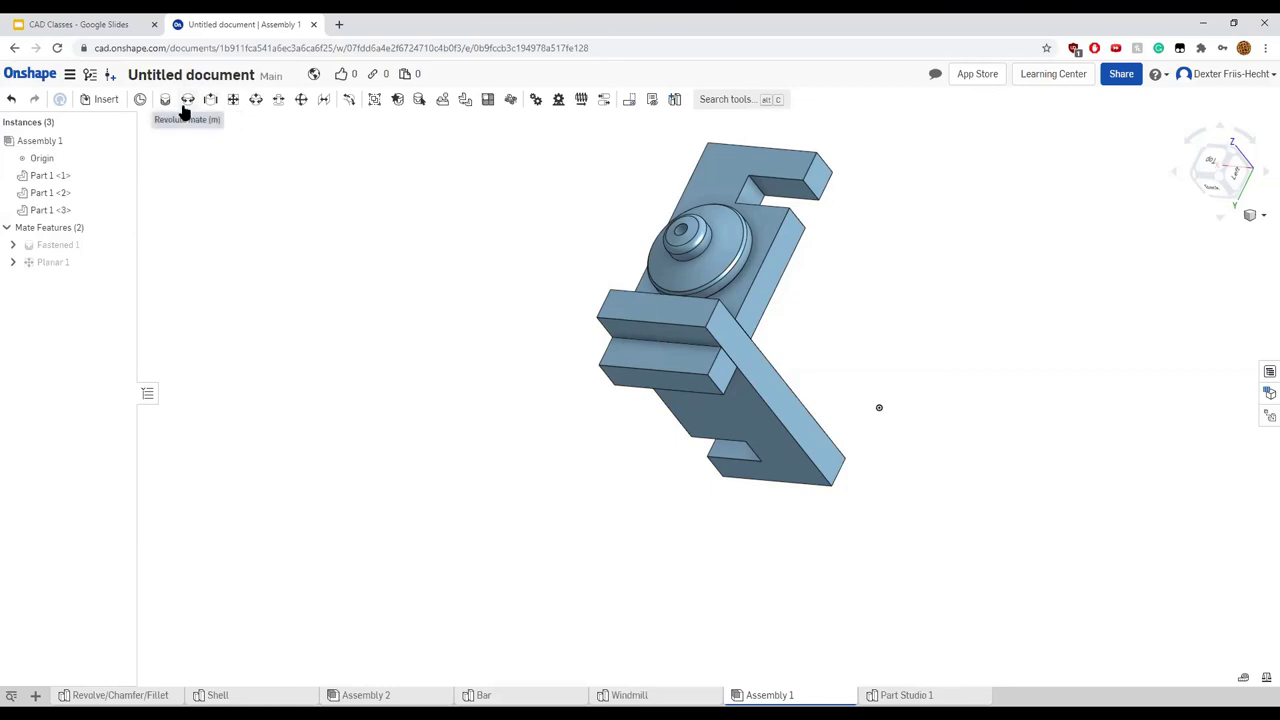
right_drag(317, 234, 424, 283)
key(Up)
key(Up)
key(Up)
key(Up)
key(Up)
key(Up)
key(Up)
key(Up)
key(Up)
key(Up)
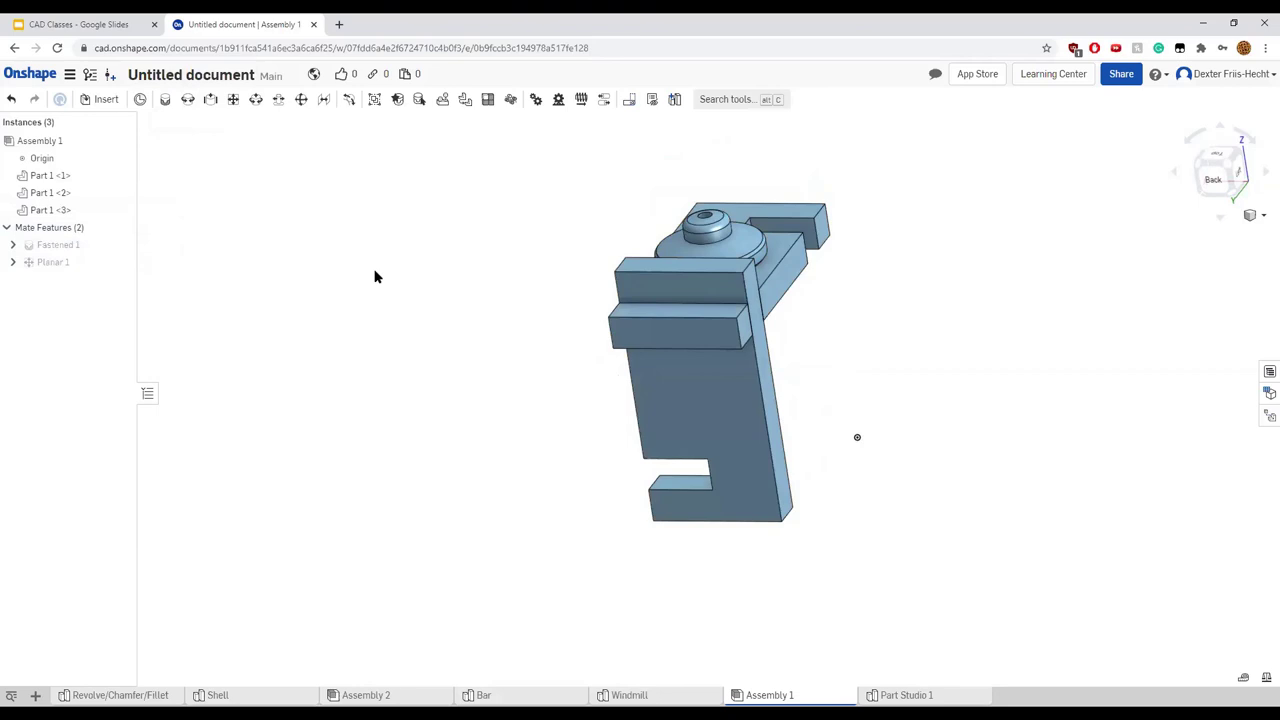
Delete the Fastened 1 and Planar 1 mates from the assembly
right_click(77, 245)
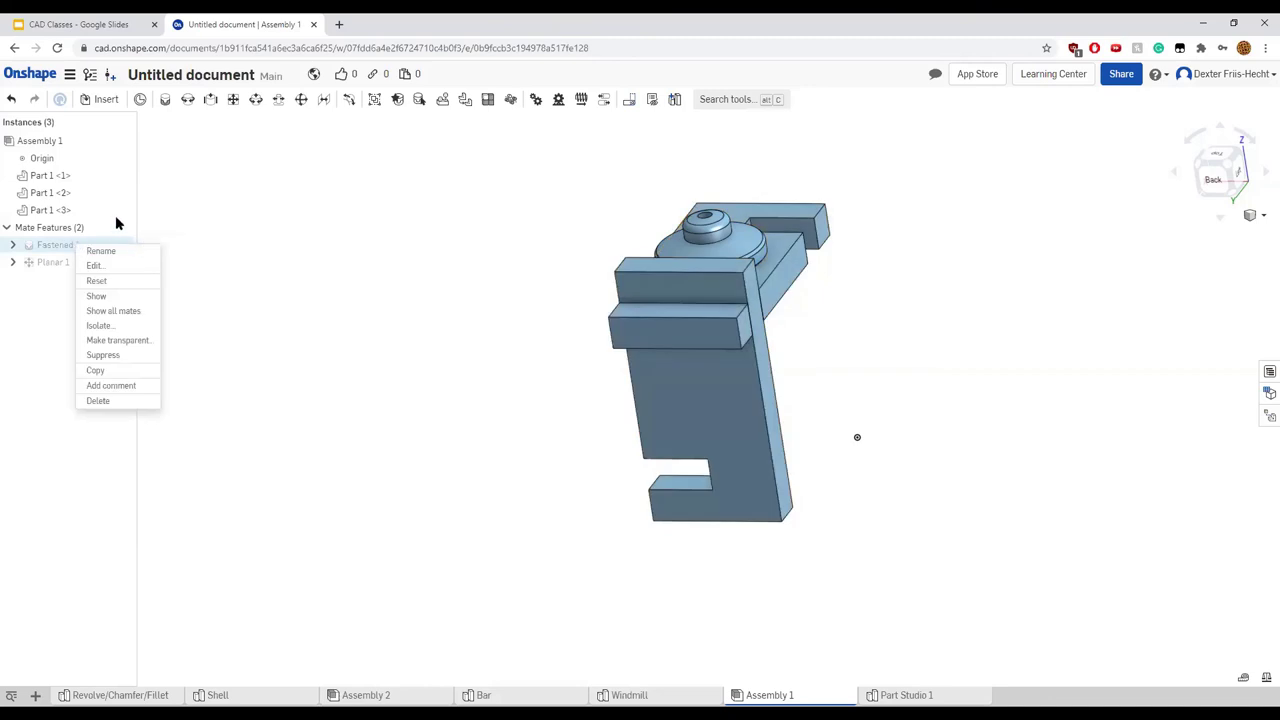
click(97, 400)
right_click(71, 249)
click(93, 403)
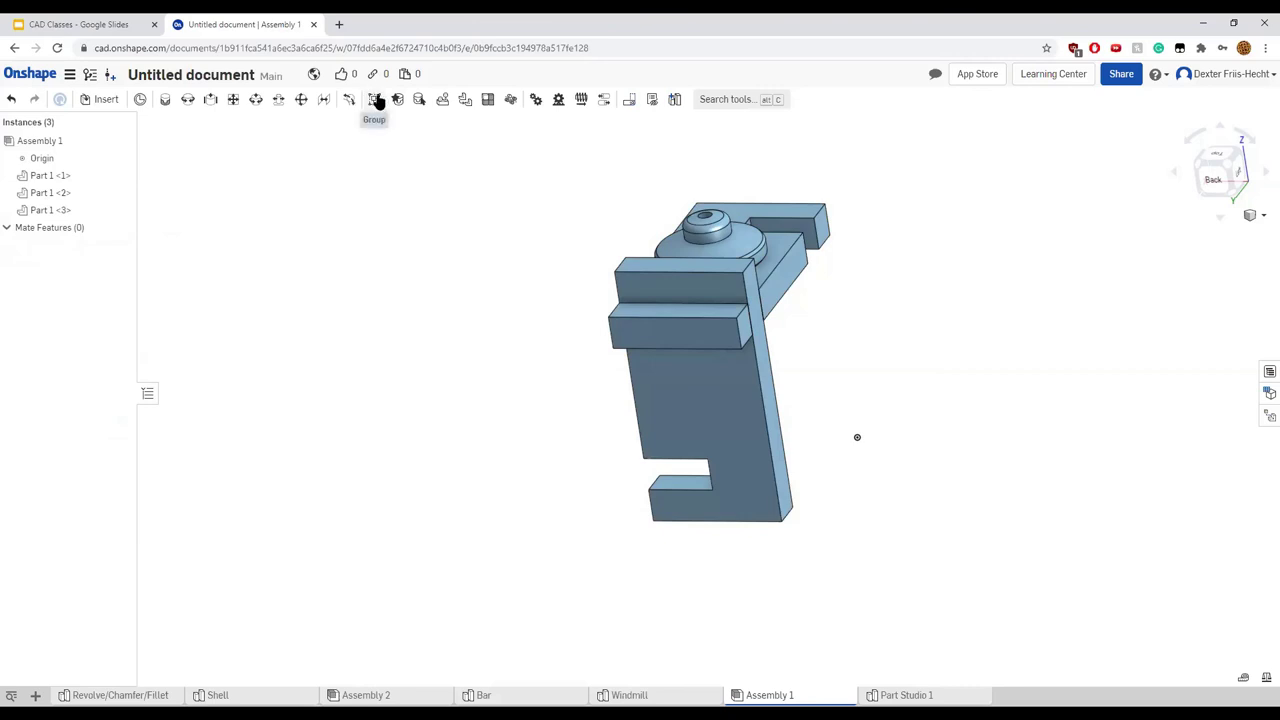
Group both plates and the revolved part in their current positions
scroll(413, 247, up, 1)
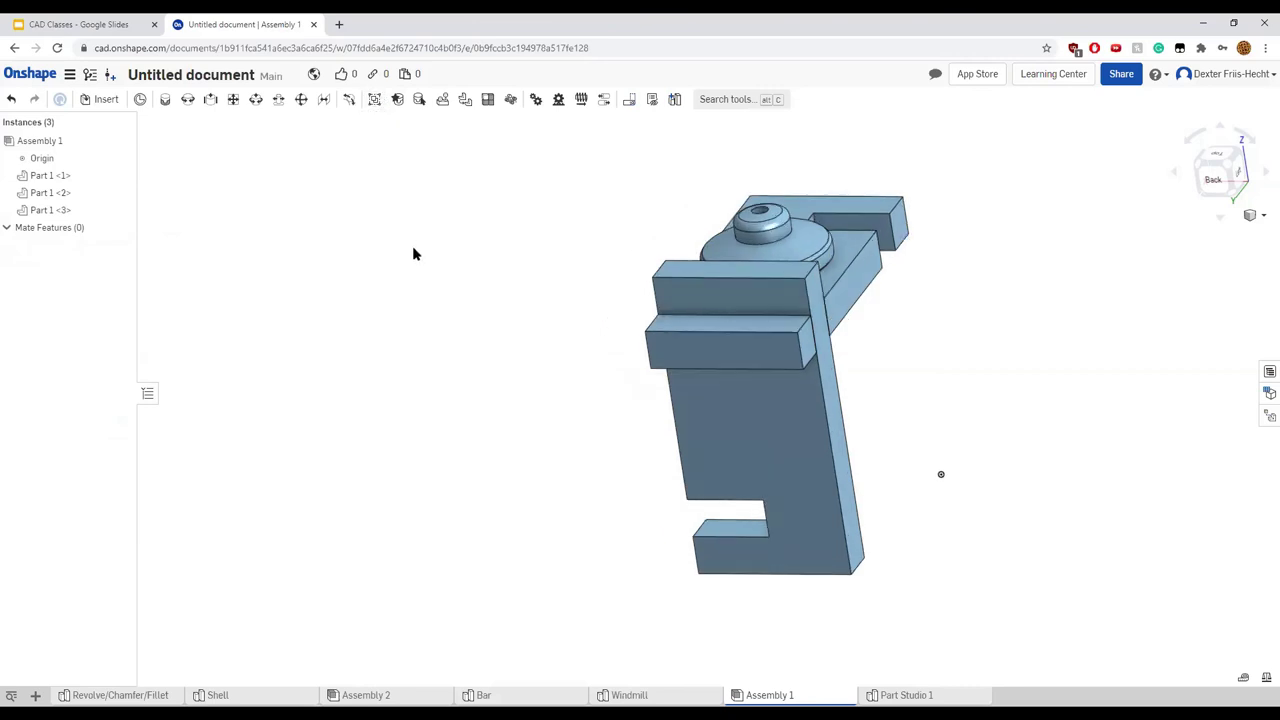
scroll(415, 248, down, 3)
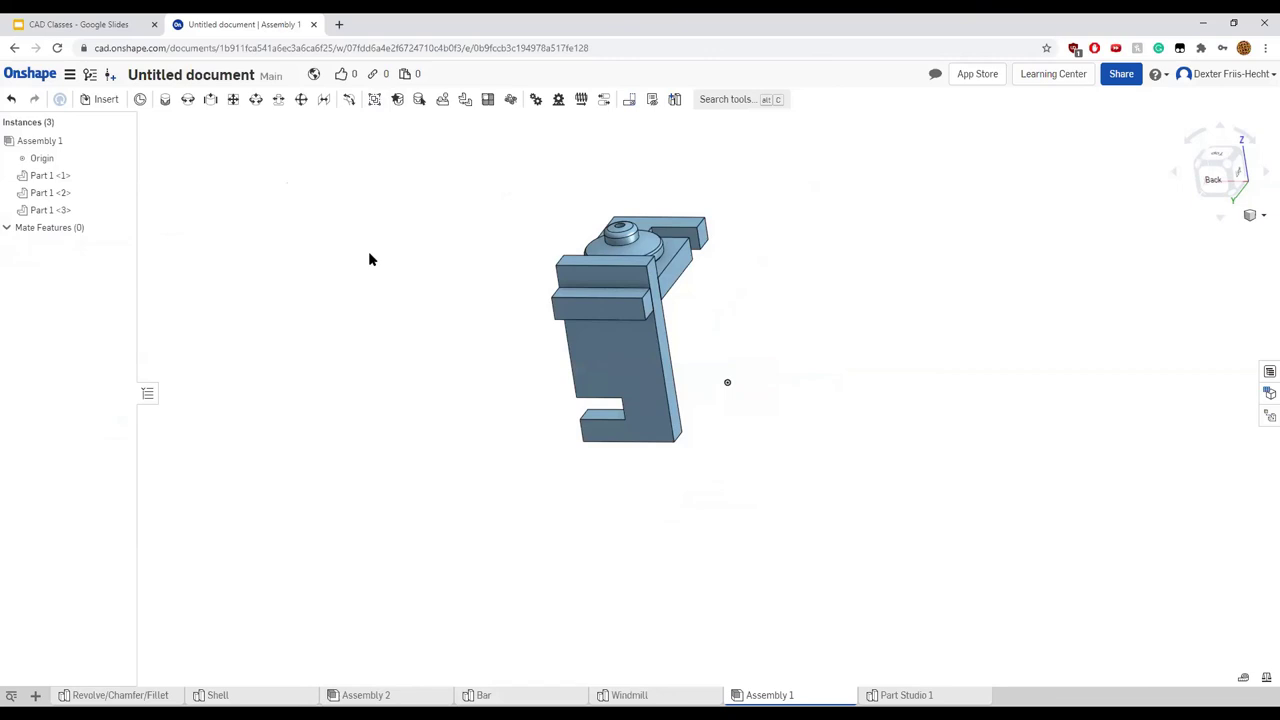
click(374, 99)
drag(533, 160, 766, 490)
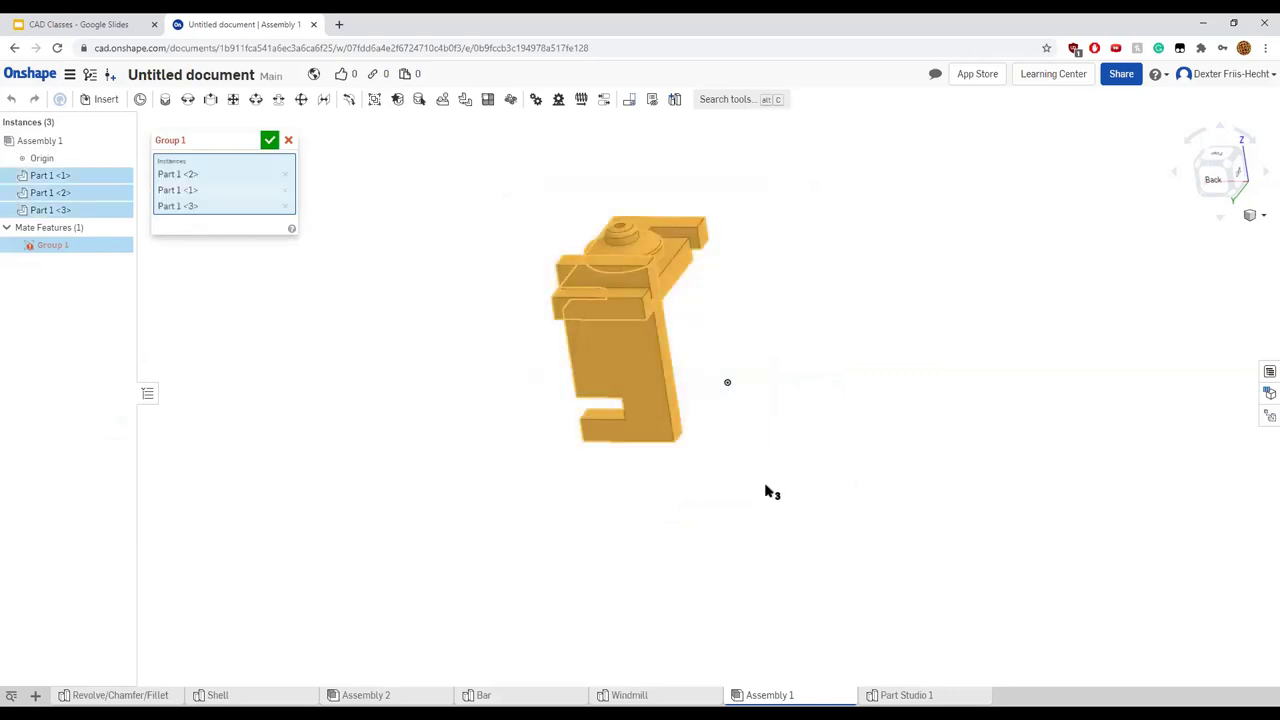
click(270, 140)
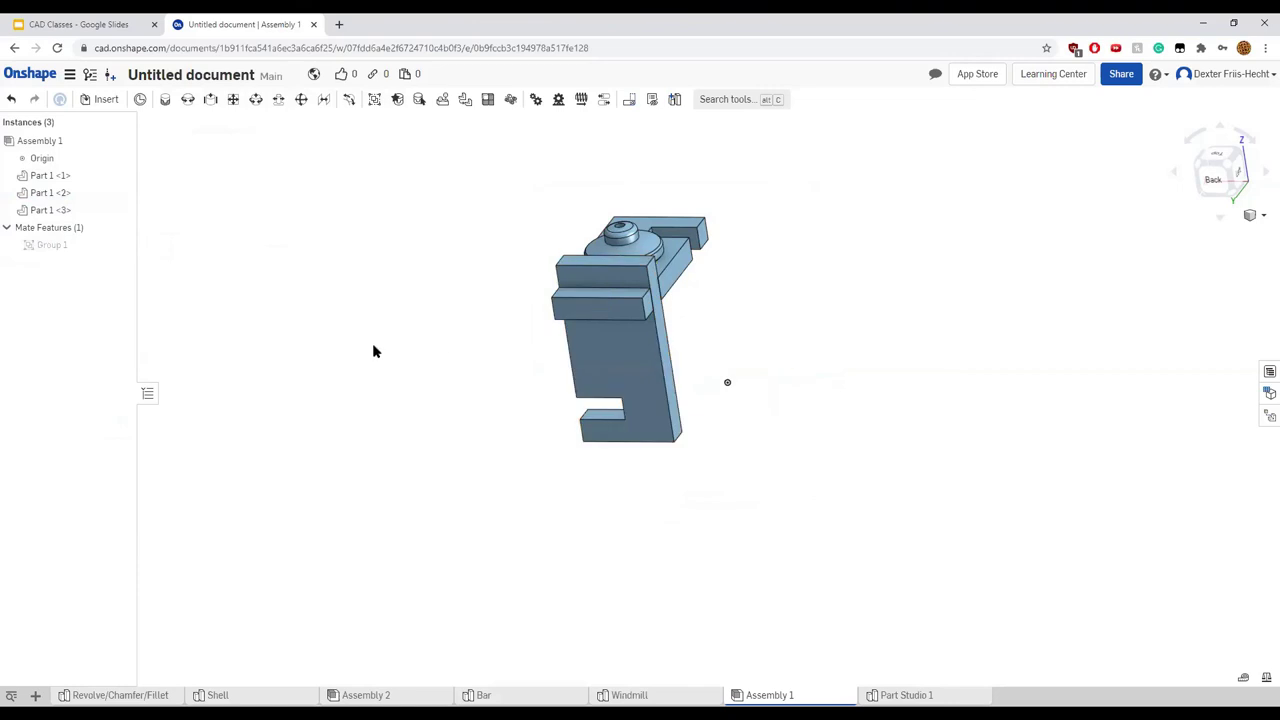
Move one slotted plate to test how the grouped parts behave together
click(581, 292)
drag(569, 366, 390, 364)
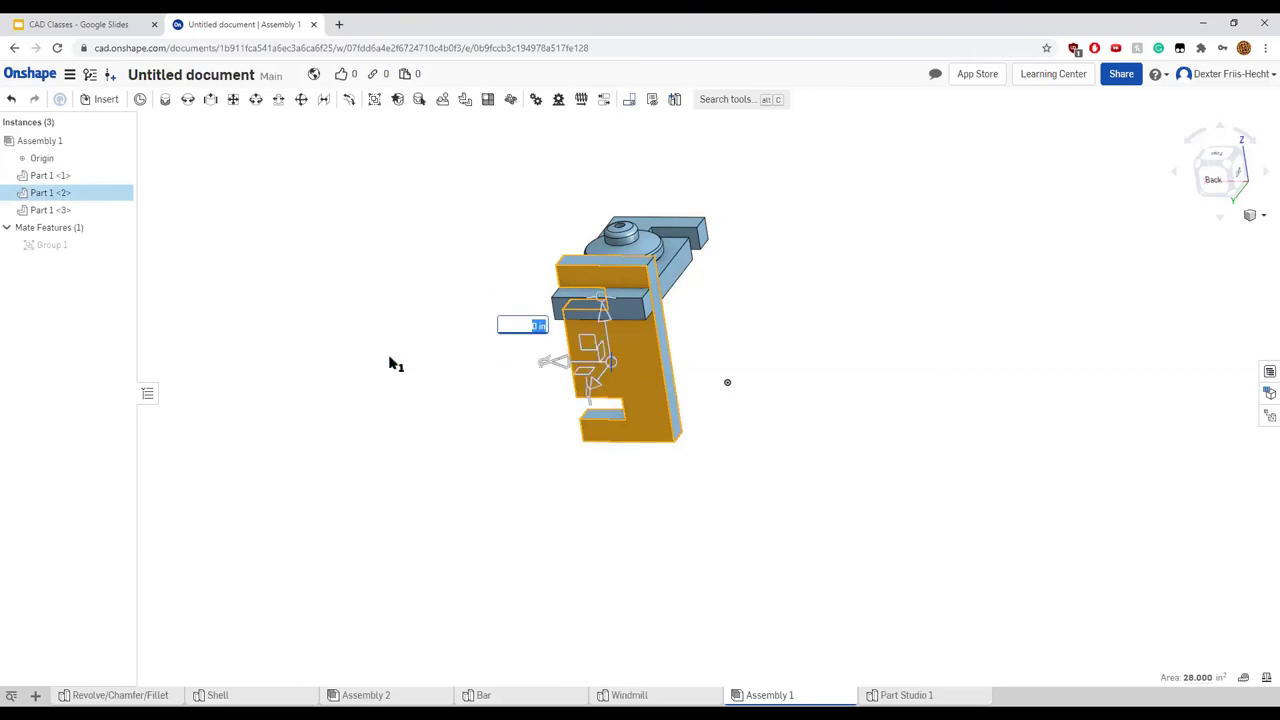
click(817, 314)
drag(626, 372, 551, 337)
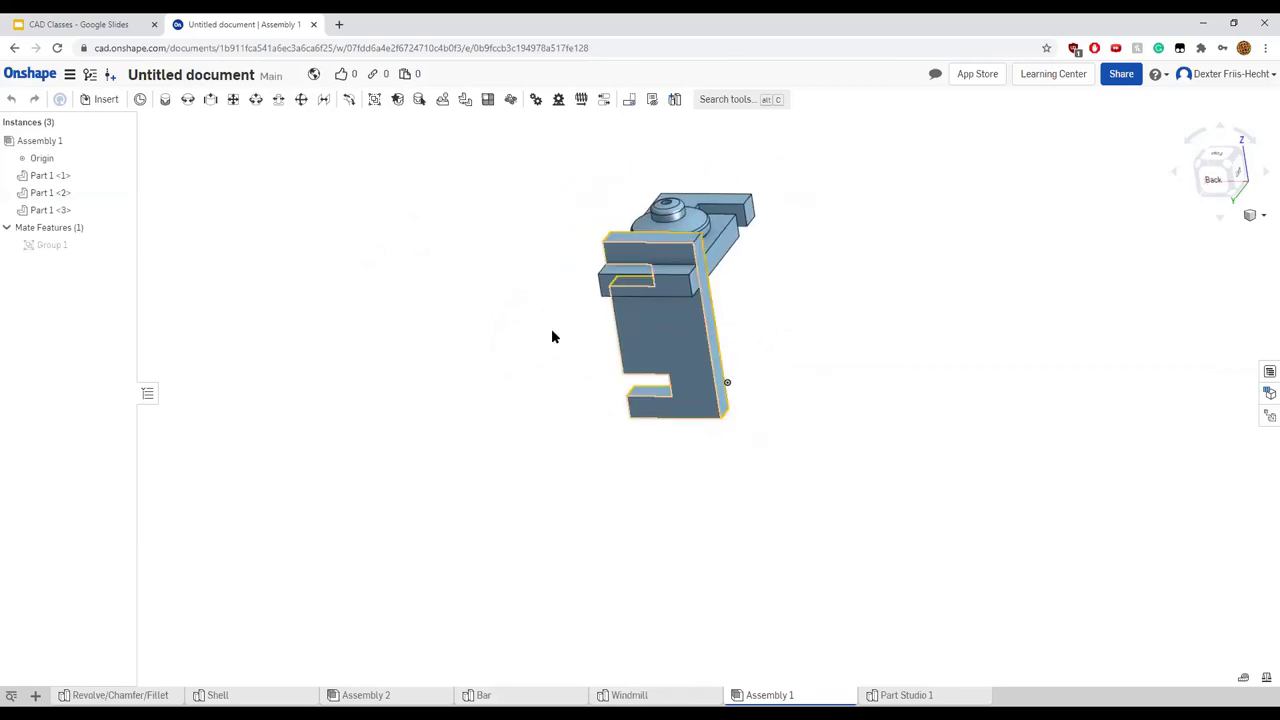
Delete the Group 1 feature and try moving the slotted plate on its own
right_click(80, 245)
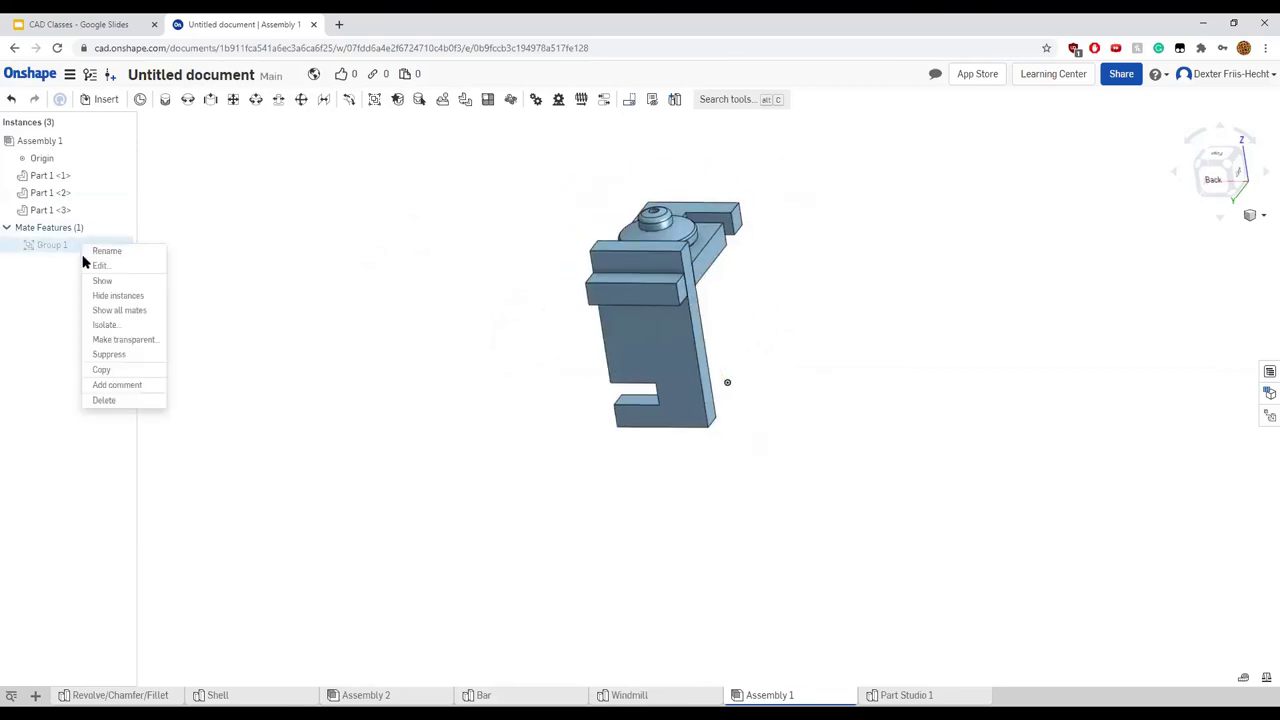
click(104, 400)
drag(640, 337, 400, 368)
drag(619, 395, 468, 297)
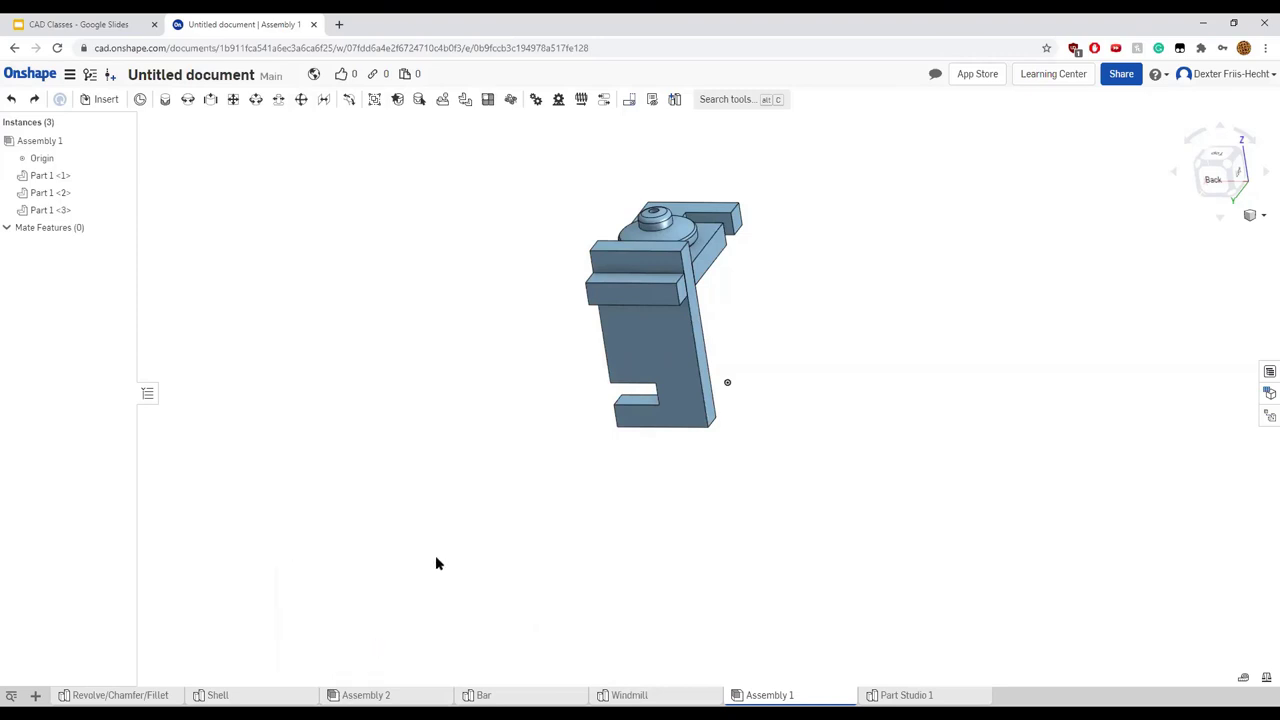
Review the Shell part studio with its pattern tool options, Assembly 2 and the Bar part studio
click(277, 690)
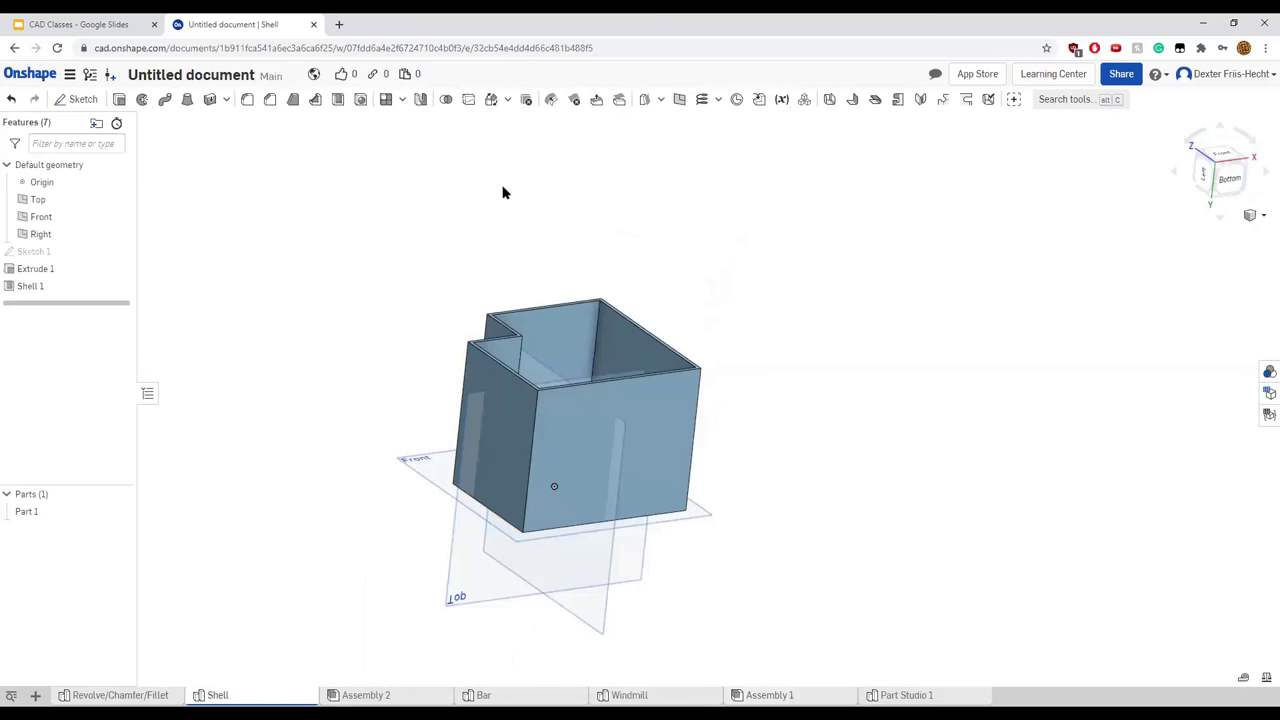
click(402, 100)
click(323, 157)
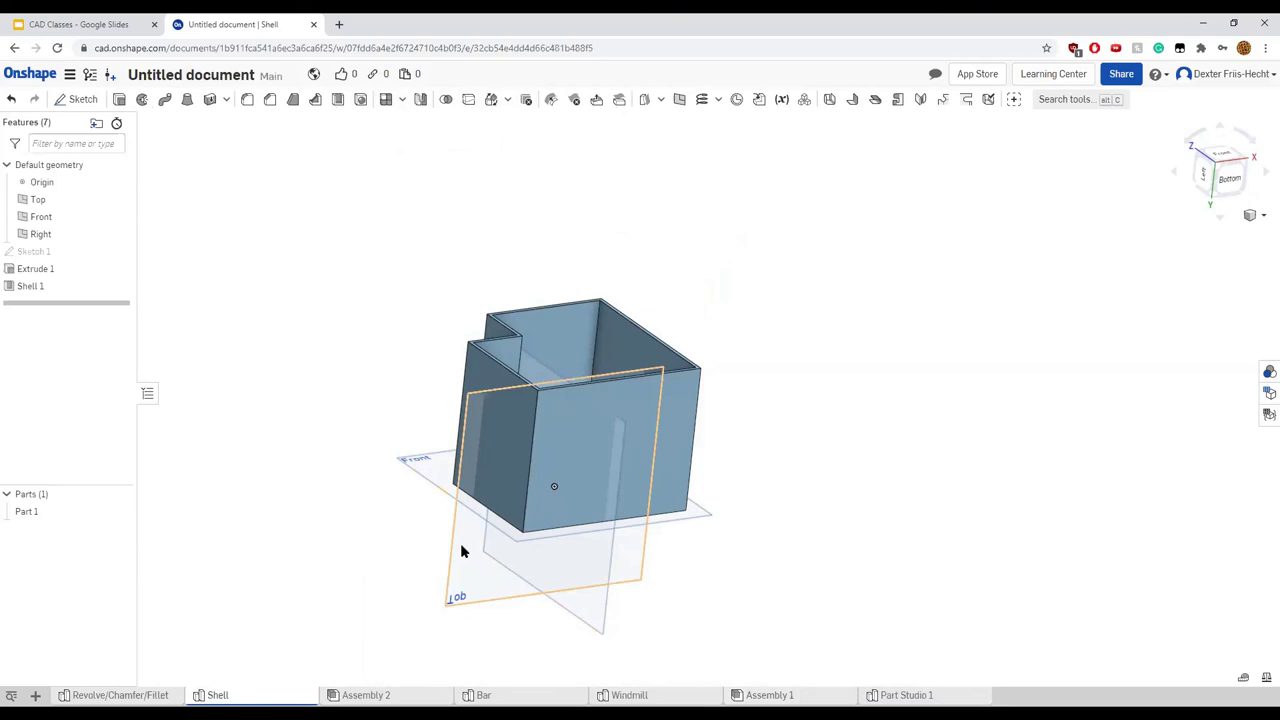
click(415, 695)
click(506, 698)
right_drag(585, 515, 751, 463)
scroll(590, 582, down, 2)
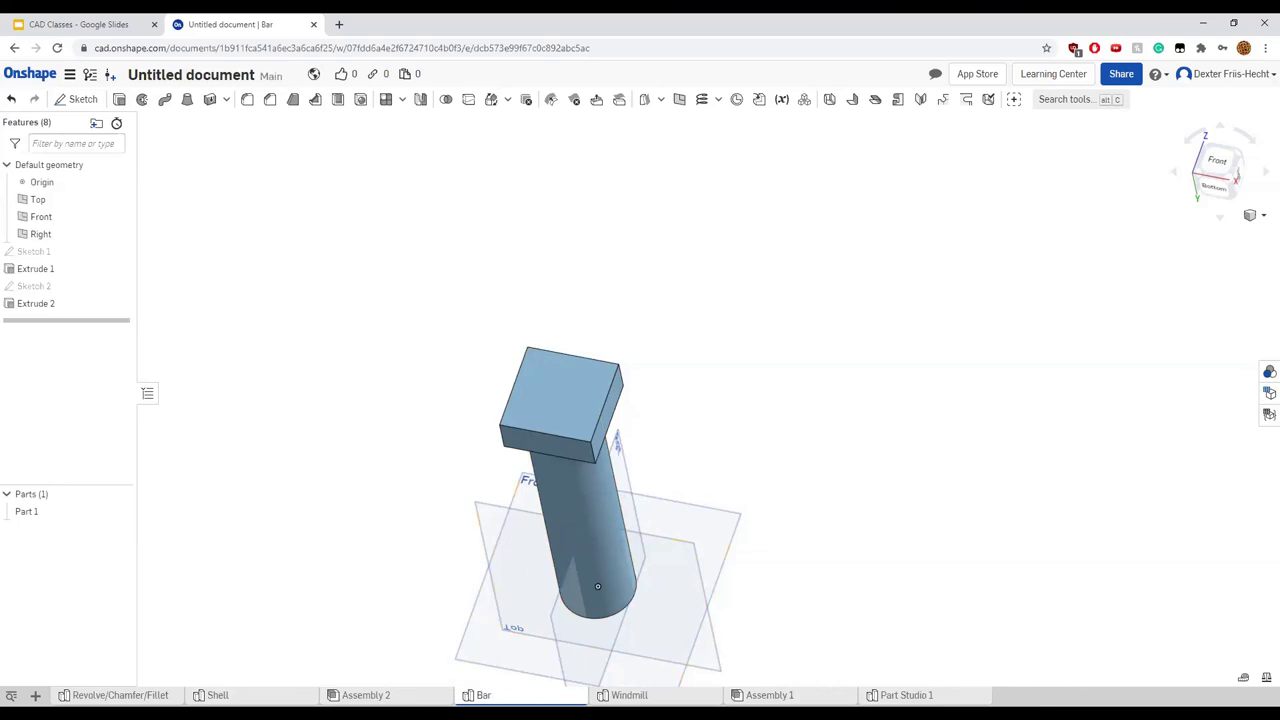
Open the Windmill part studio and remove the slot by deleting Sketch 2 and Extrude 2
click(640, 697)
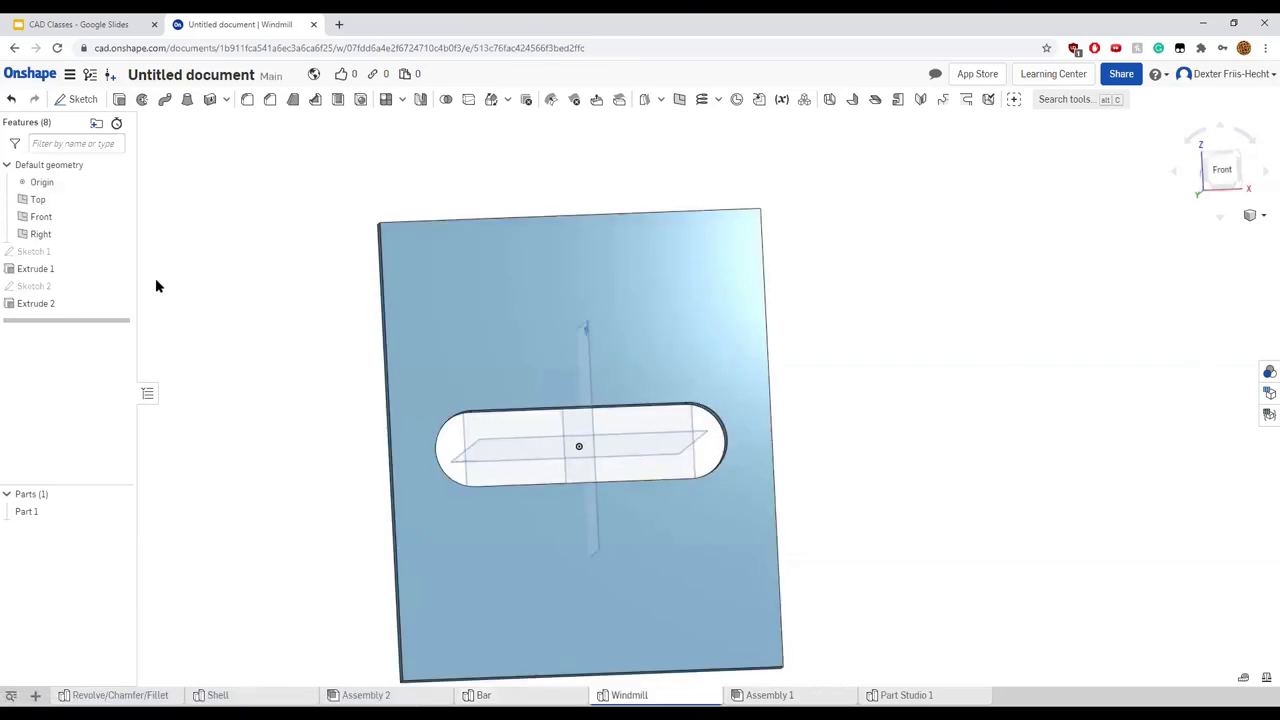
right_click(34, 287)
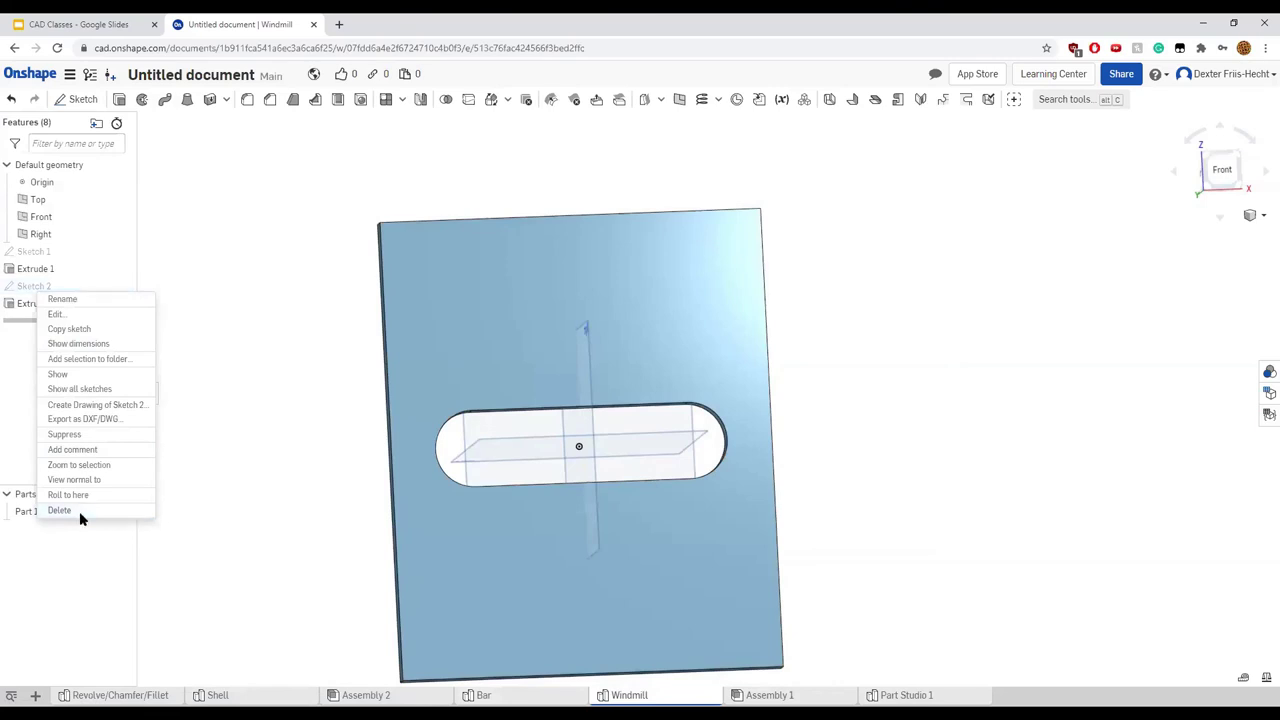
click(79, 511)
right_click(37, 287)
click(60, 370)
Edit Sketch 1 and set both the width and the height of the plate rectangle to 16 in
right_click(37, 252)
click(58, 276)
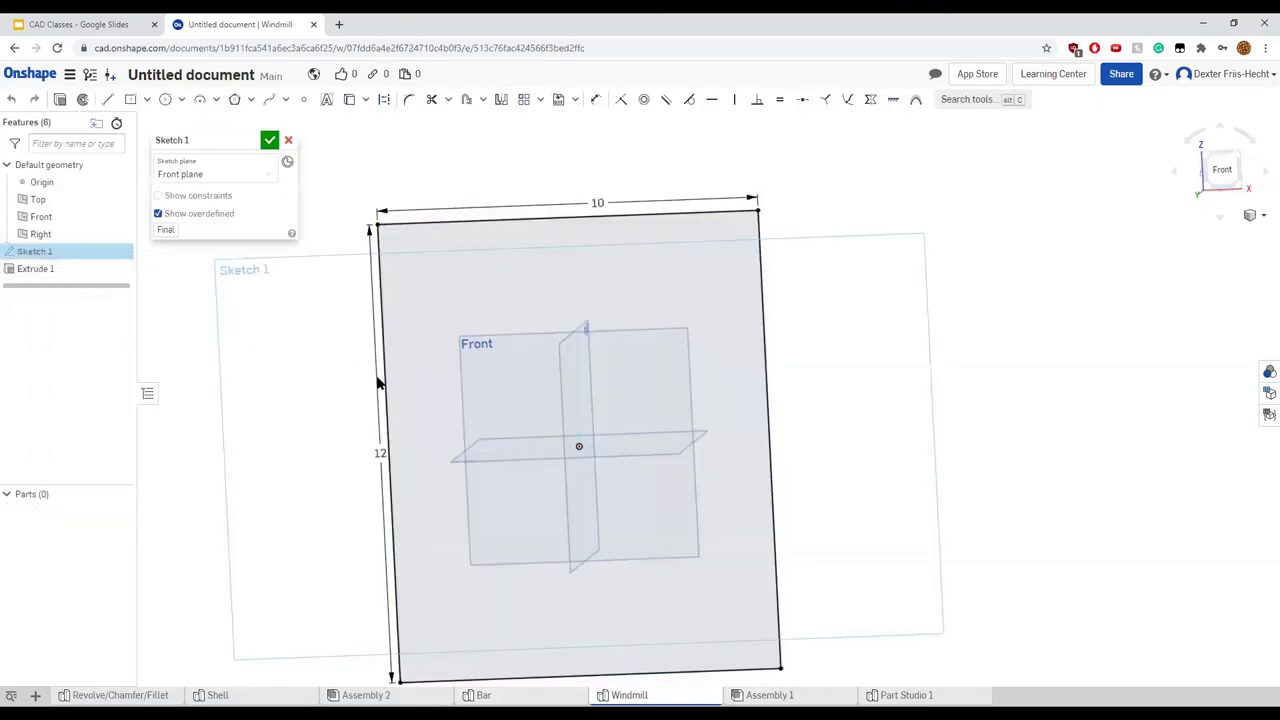
scroll(378, 371, down, 3)
double_click(513, 273)
text(16)
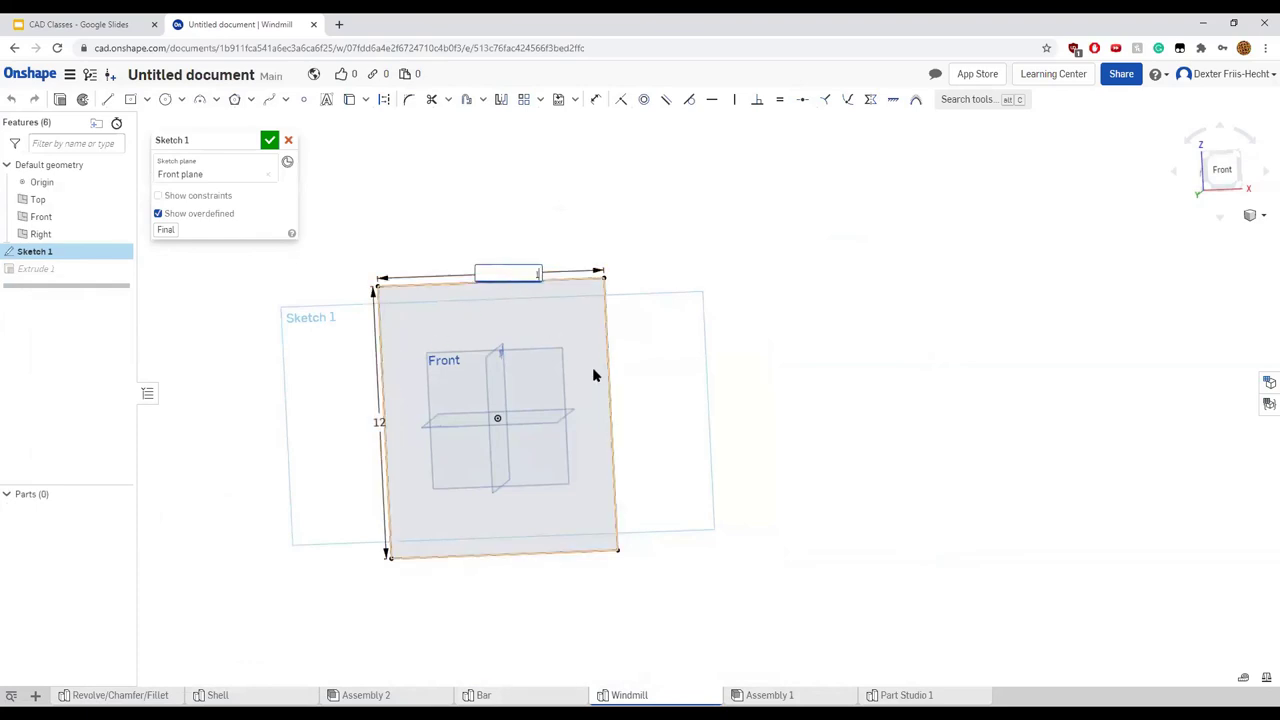
key(Return)
double_click(306, 425)
text(16)
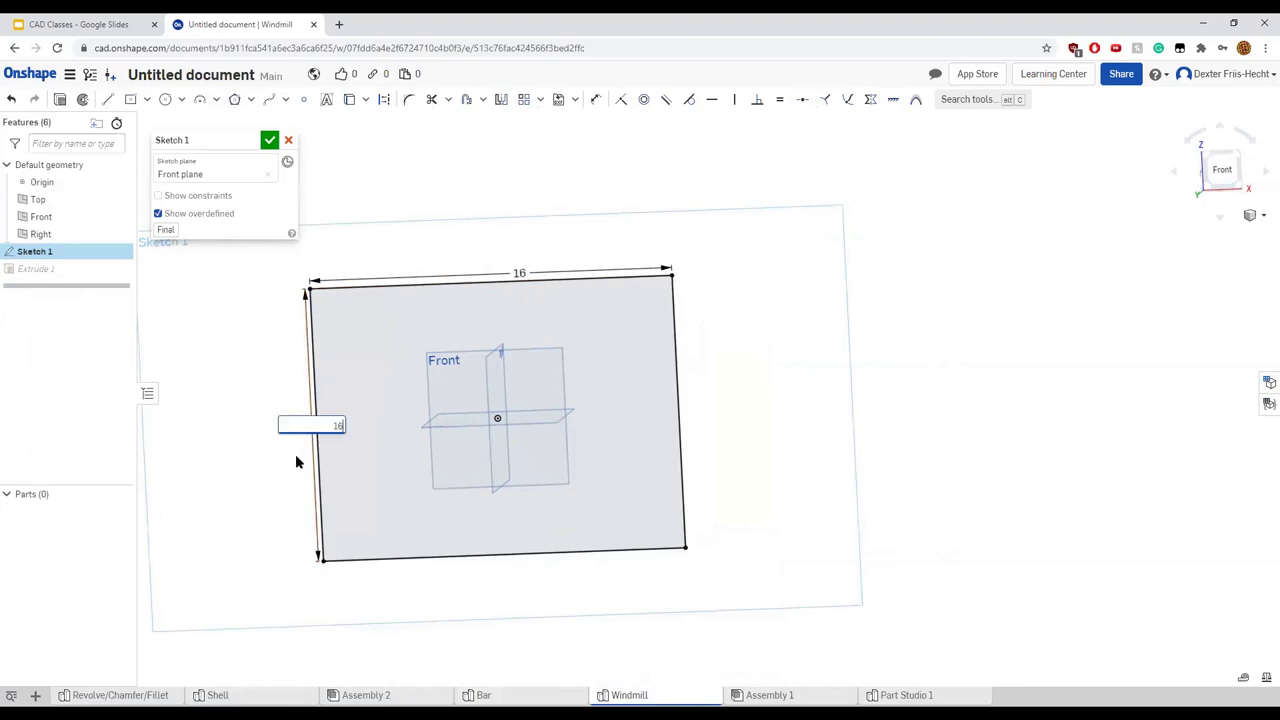
key(Return)
Sketch a circle about 2.32 in in diameter near the upper-left corner of the square
mouse_move(237, 475)
middle_down()
mouse_move(192, 487)
mouse_move(331, 457)
middle_up()
click(1234, 173)
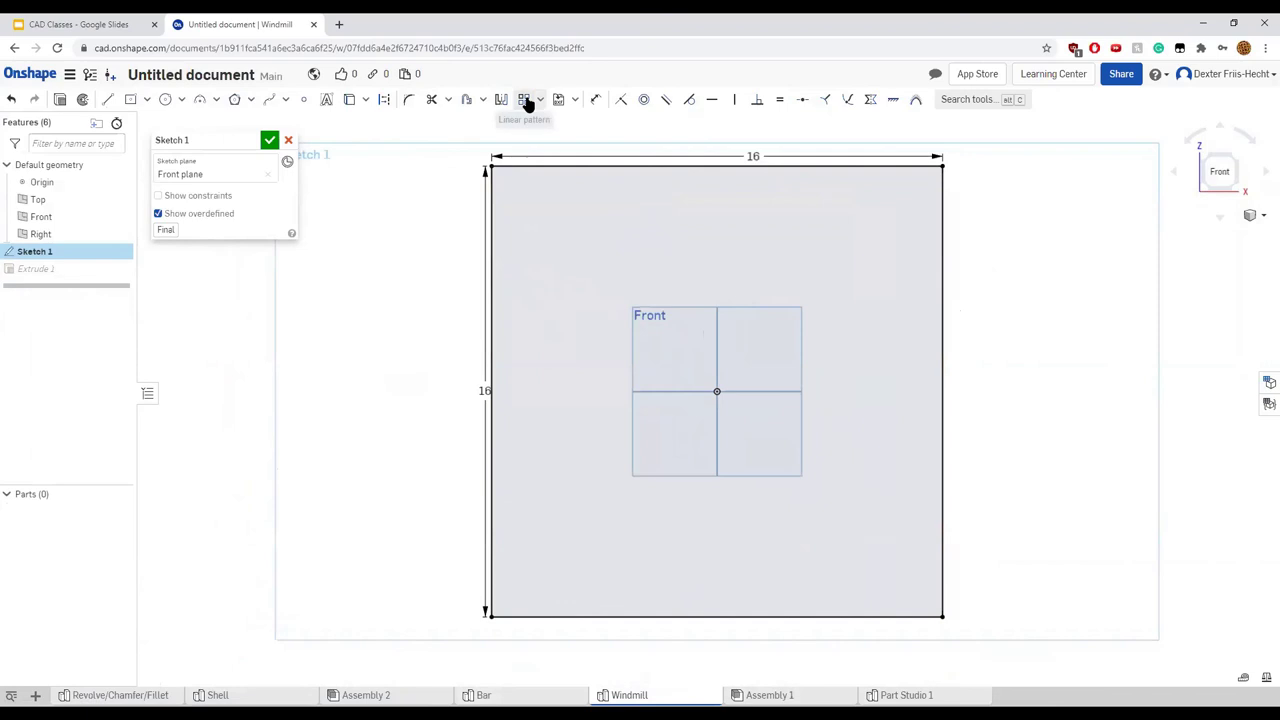
click(179, 101)
click(200, 120)
click(525, 204)
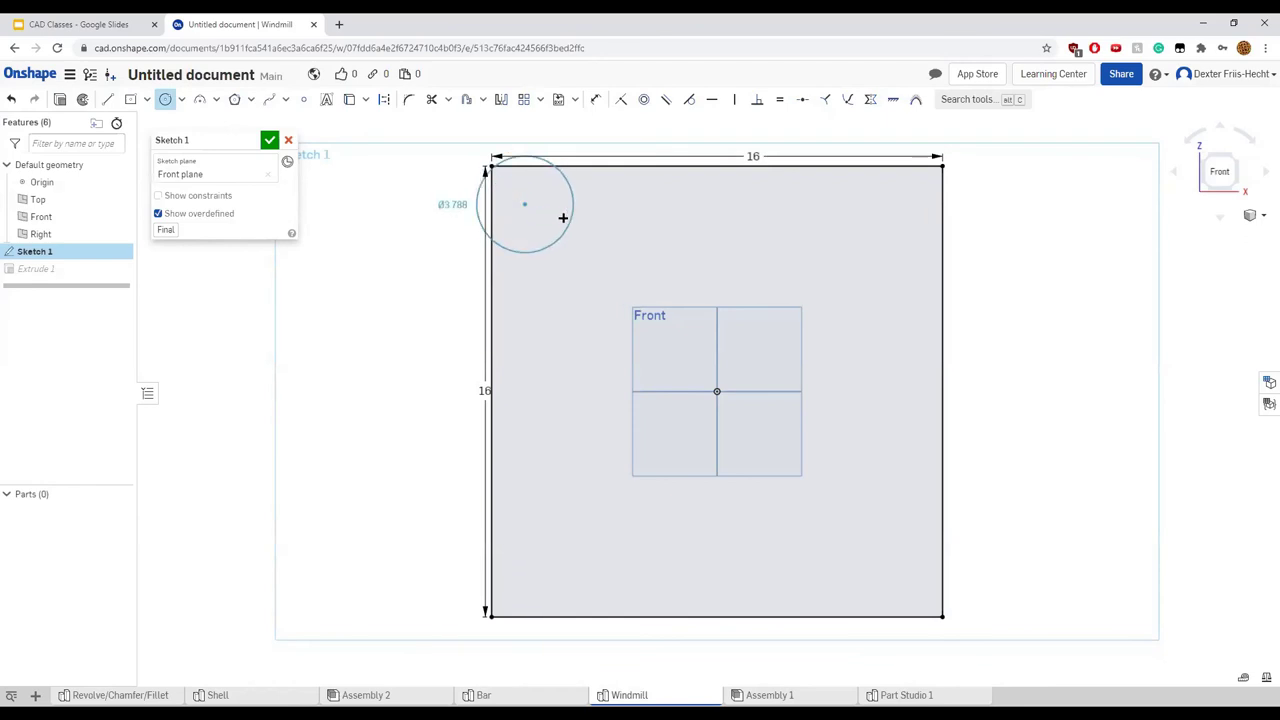
click(555, 213)
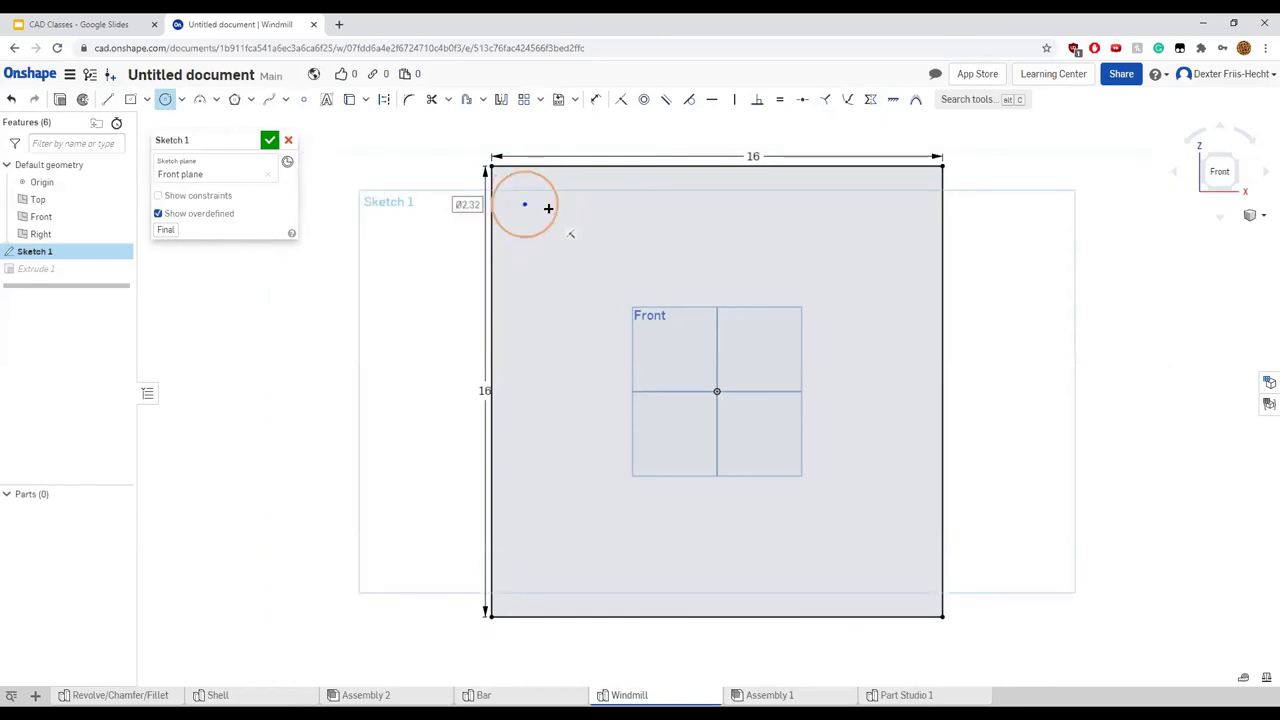
Dimension the corner circle's diameter to 2 in
key(d)
click(546, 180)
click(543, 204)
text(2)
key(Return)
scroll(537, 233, down, 2)
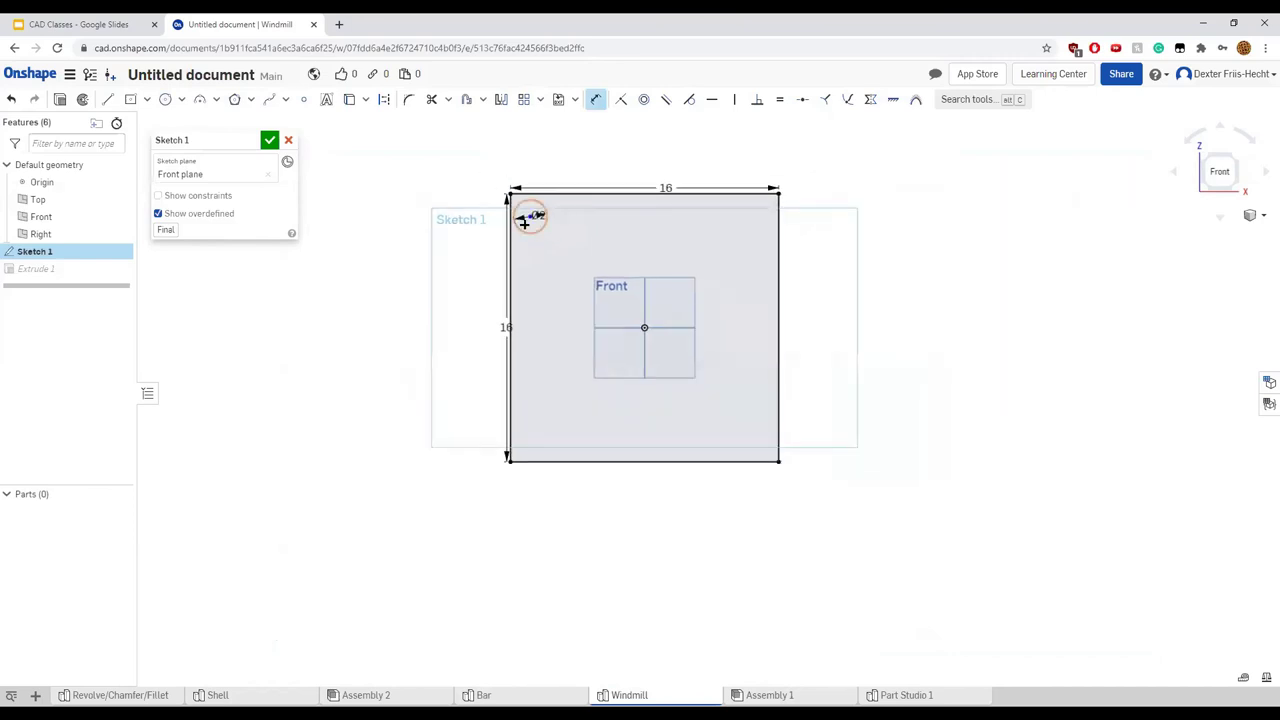
scroll(516, 215, up, 3)
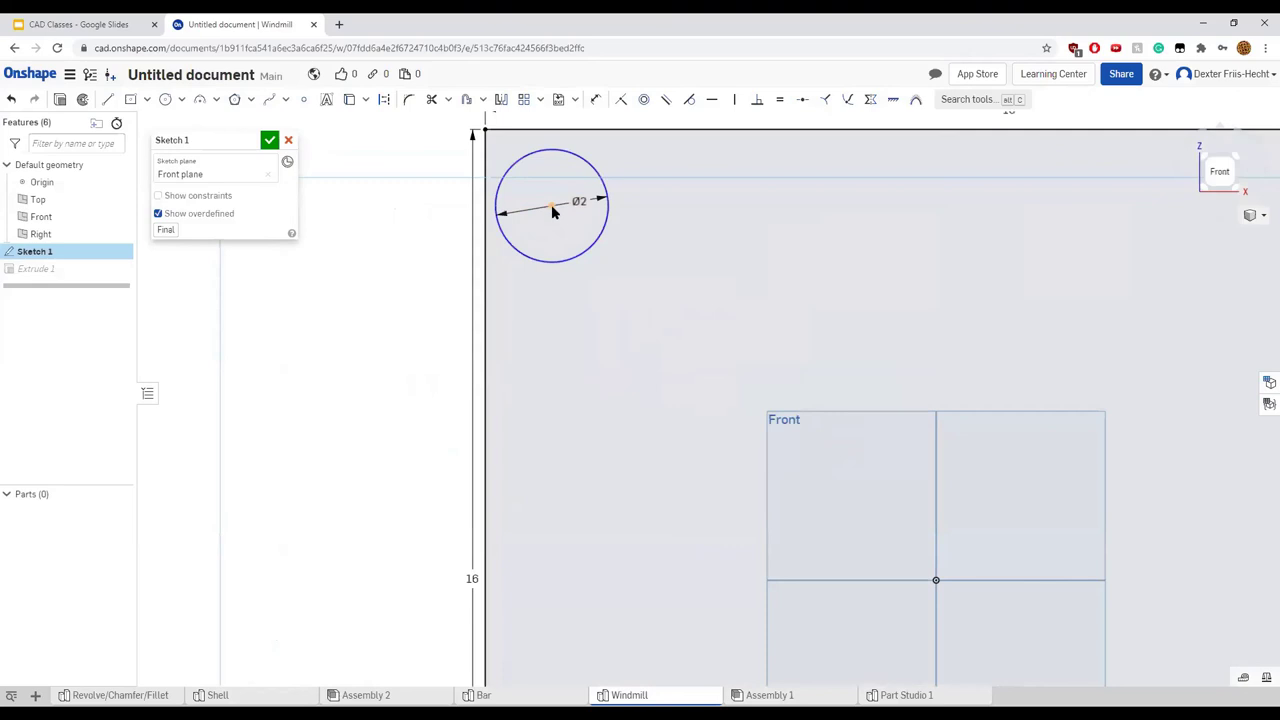
key(Escape)
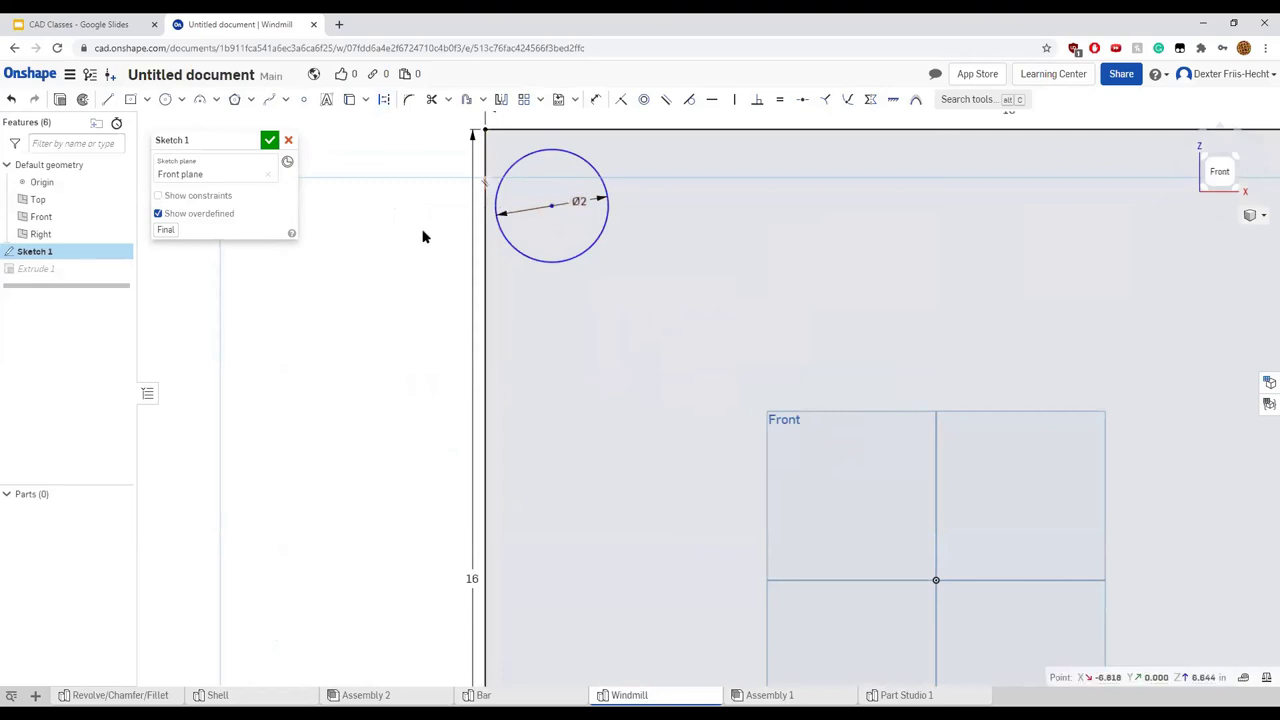
Dimension the circle's centre from the square's left edge, trying 1 in before settling on 2 in
key(d)
click(545, 208)
click(480, 226)
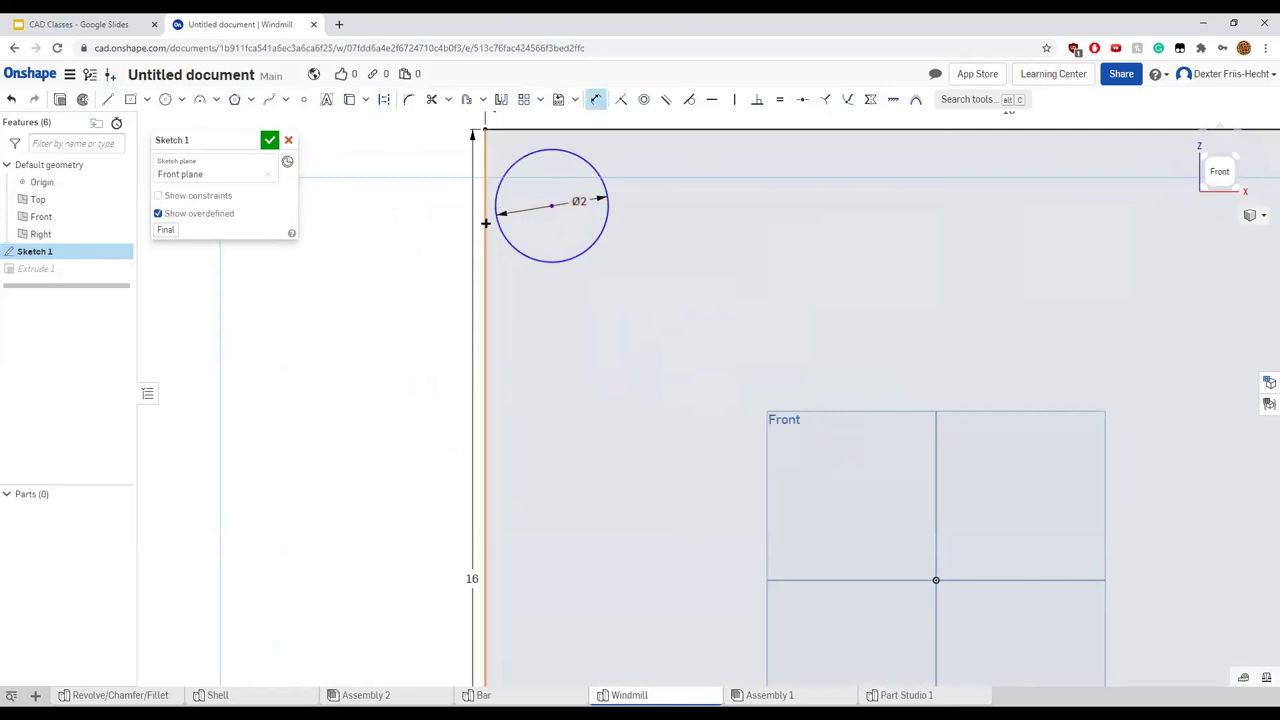
click(513, 293)
text(1)
key(Return)
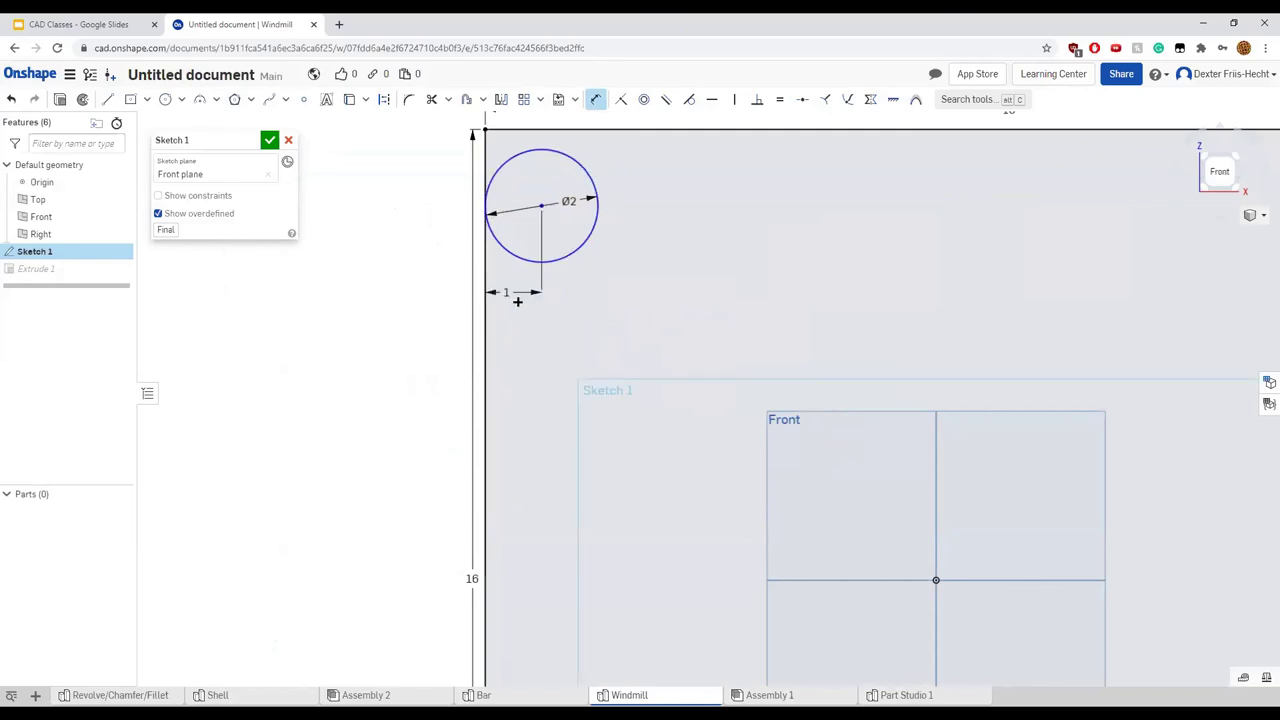
double_click(506, 292)
text(2)
key(Return)
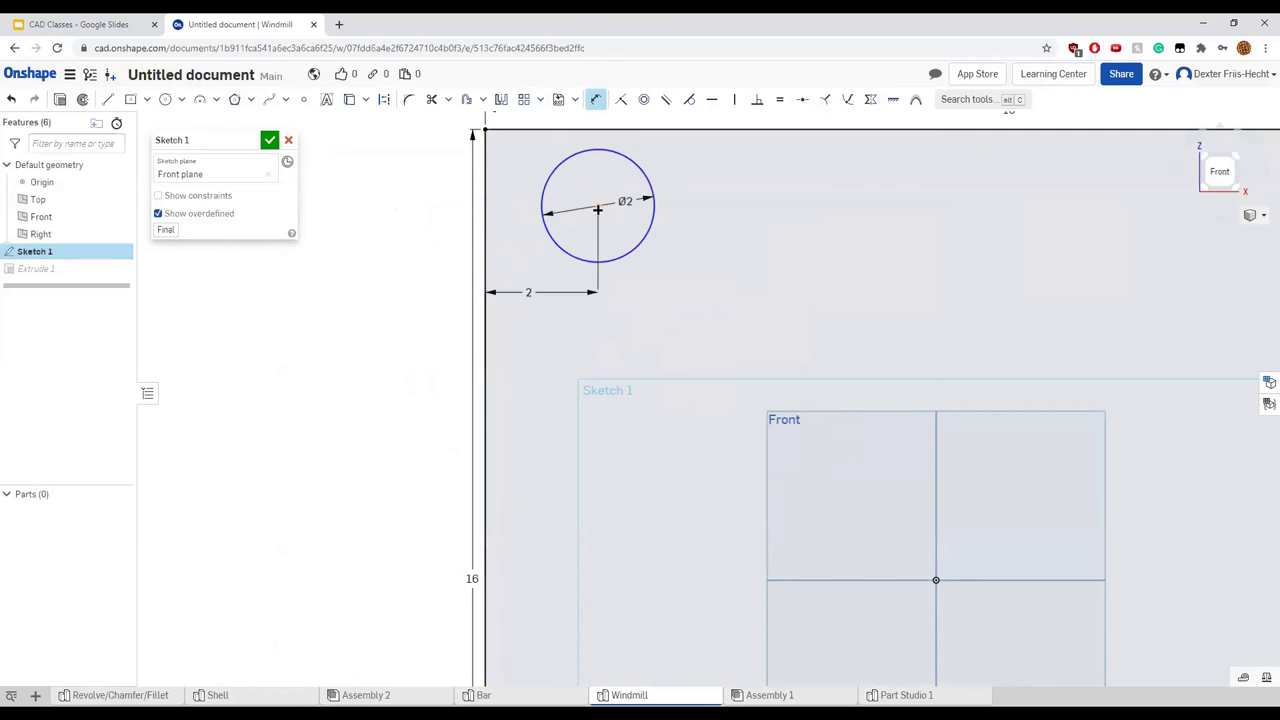
Dimension the circle's centre 2 in below the square's top edge
click(597, 209)
click(600, 128)
click(525, 175)
text(2)
key(Return)
scroll(683, 297, down, 3)
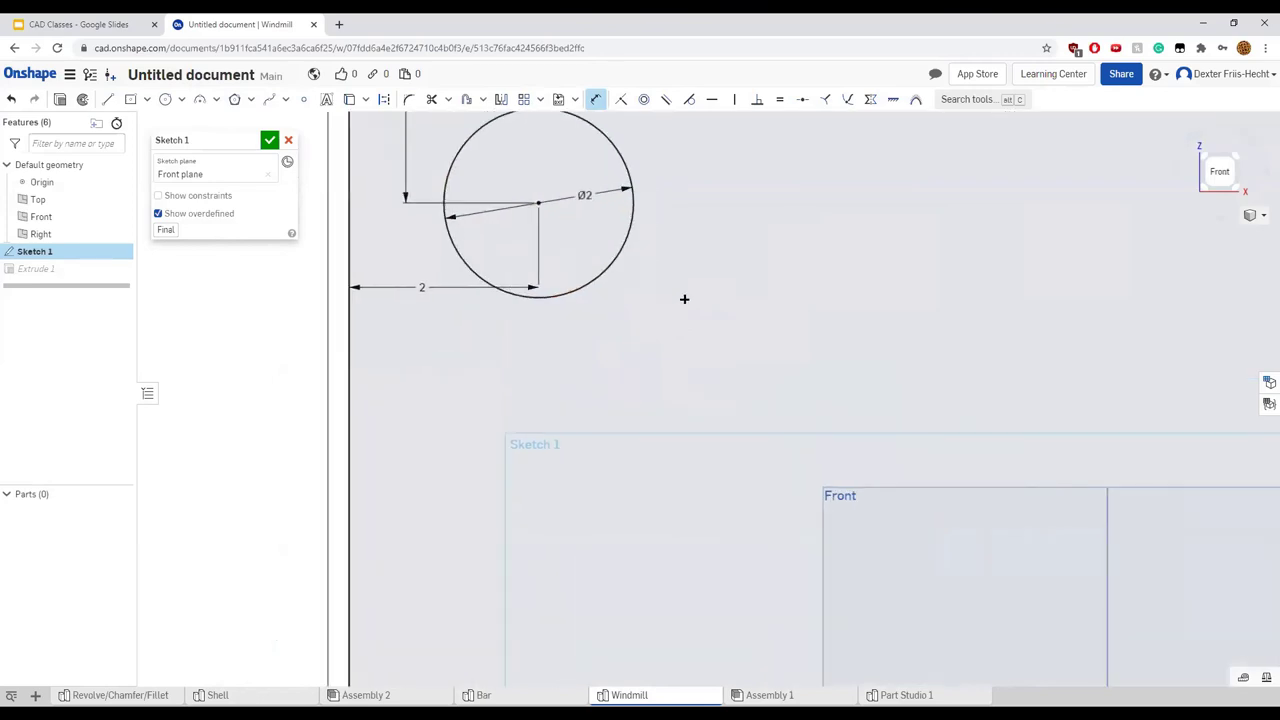
scroll(685, 300, down, 1)
Create a horizontal linear pattern of the circle with 4 instances spaced about 5.05 in apart
click(540, 99)
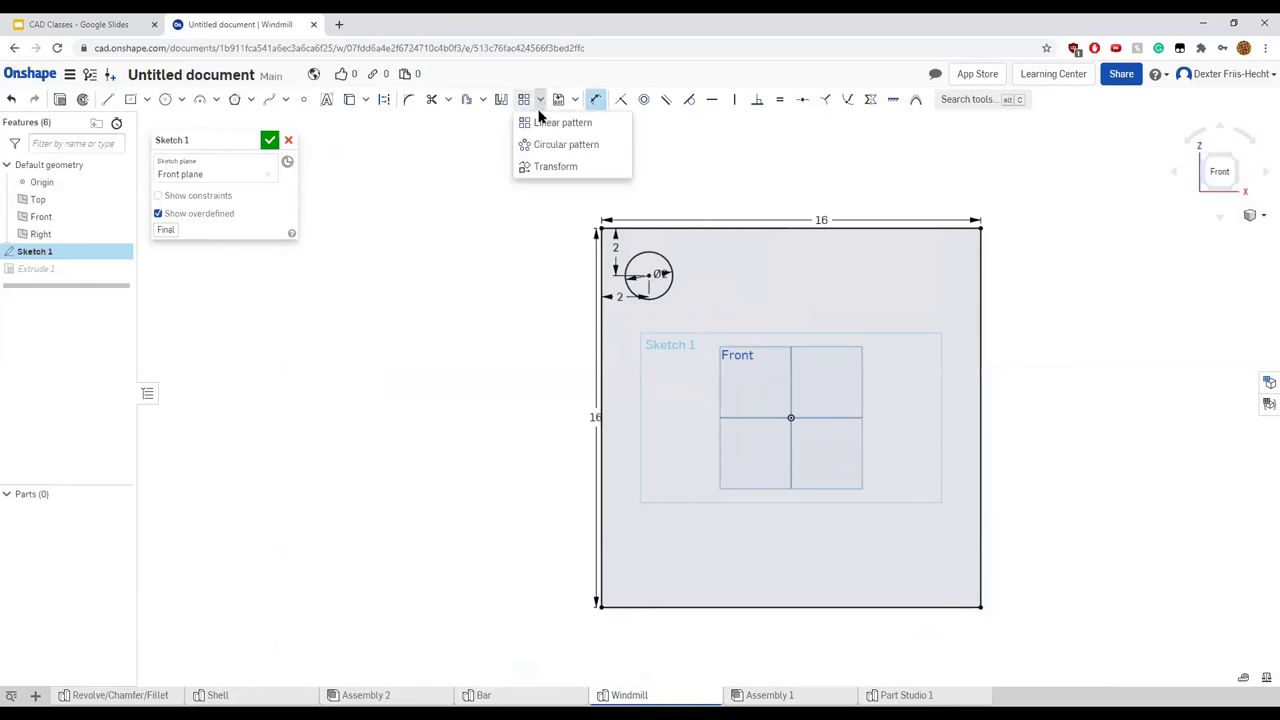
click(538, 124)
click(671, 272)
right_drag(541, 285, 472, 265)
key(n)
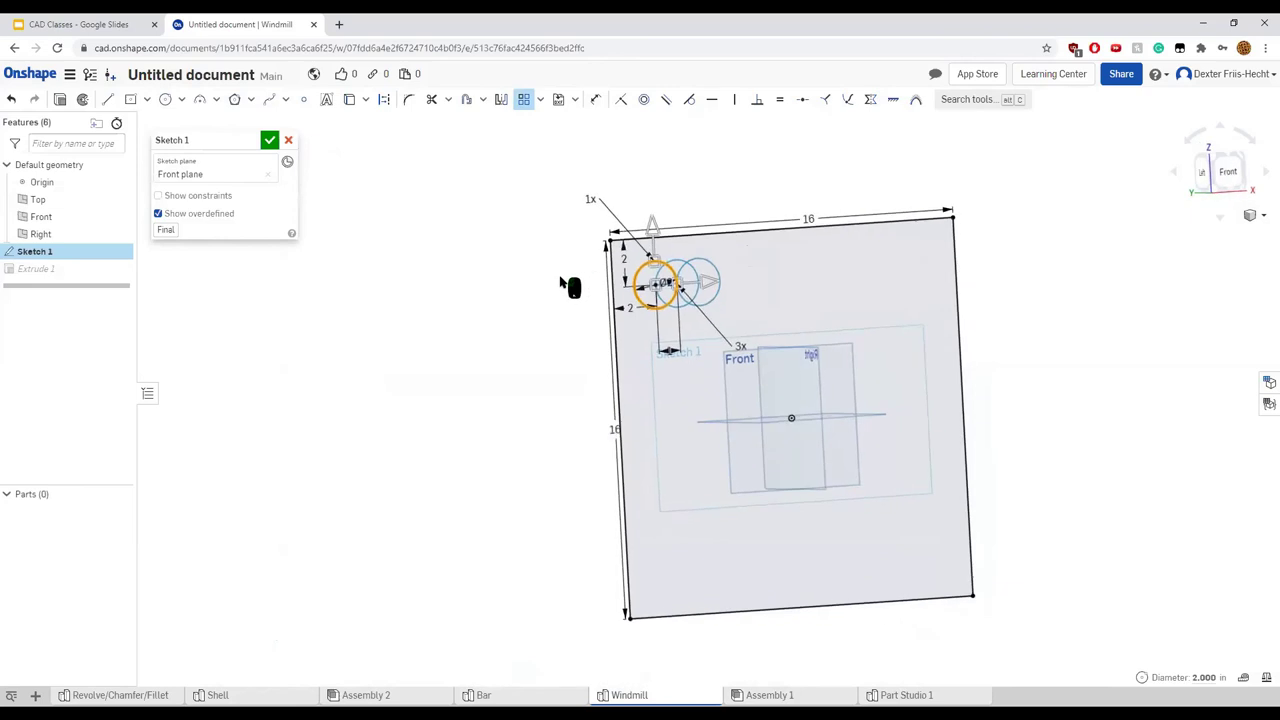
scroll(697, 333, up, 3)
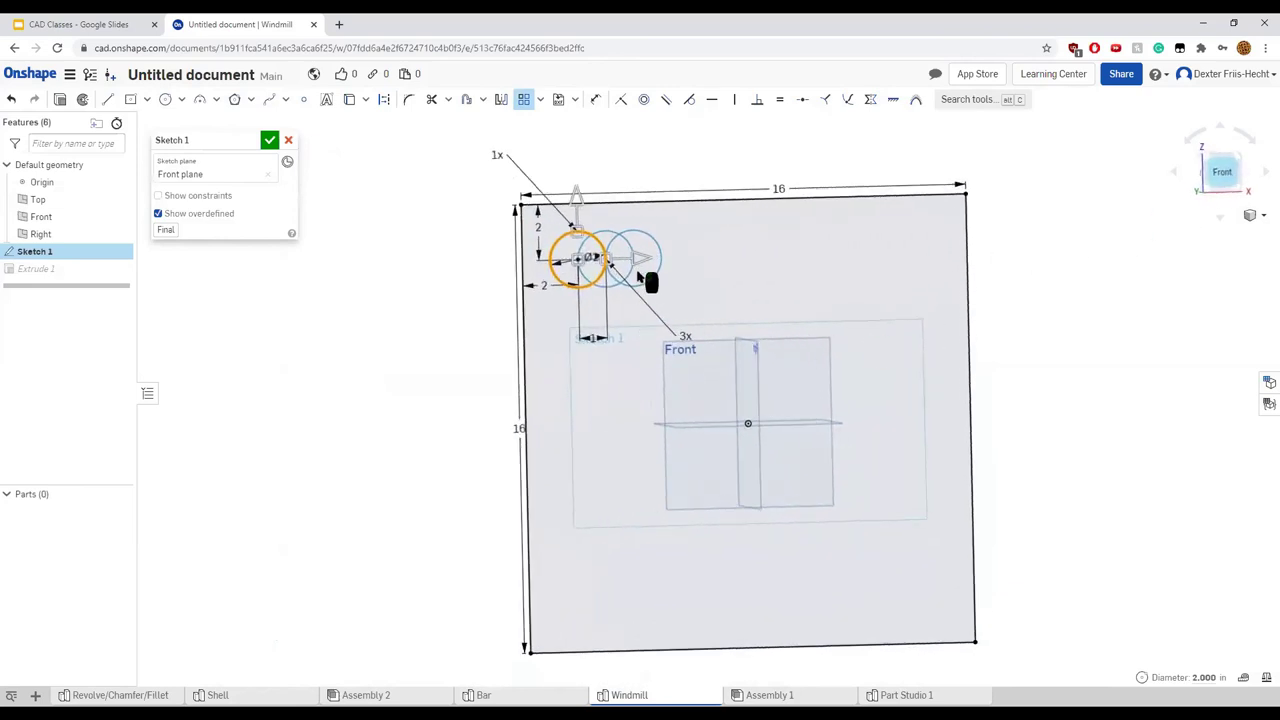
key(n)
drag(603, 247, 725, 257)
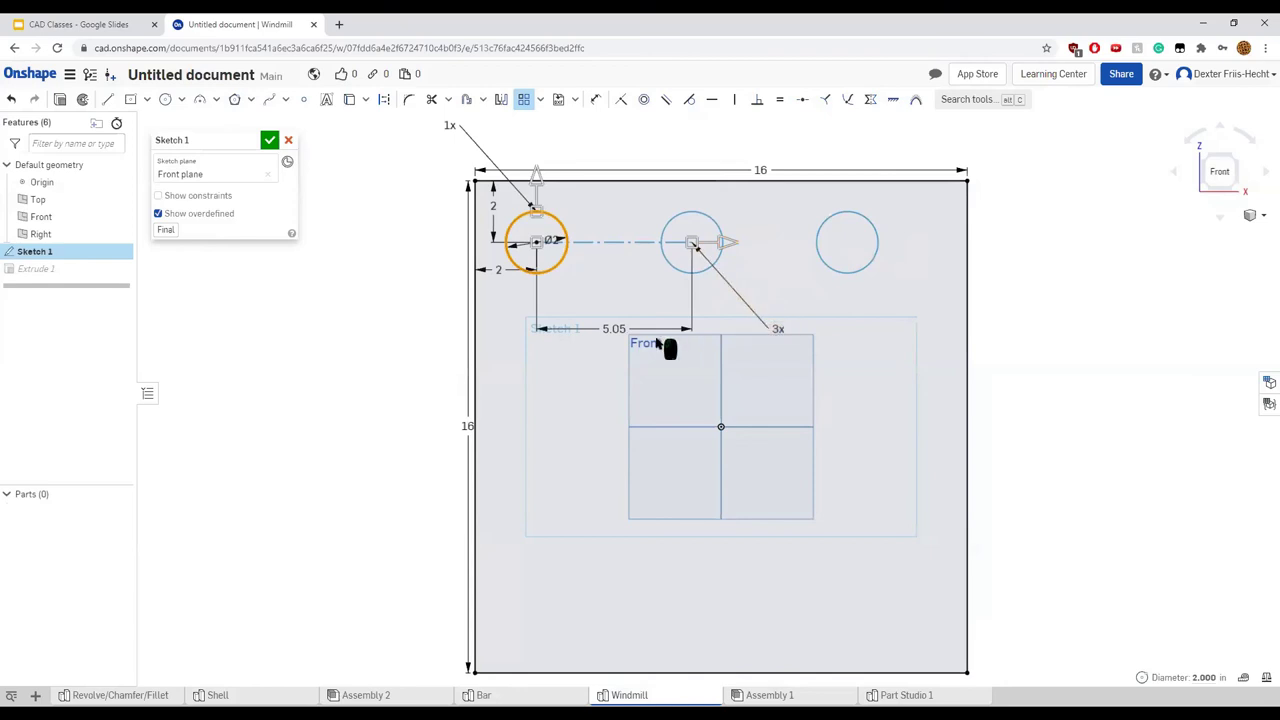
double_click(777, 329)
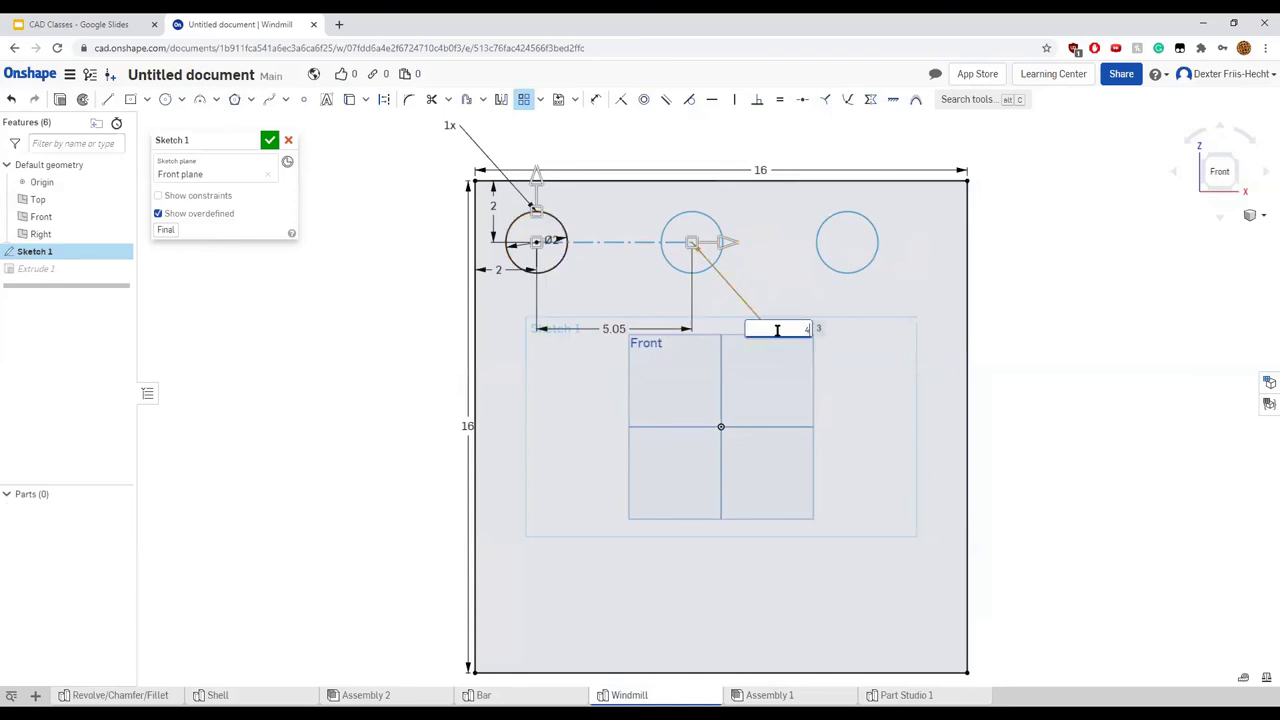
text(4)
key(Return)
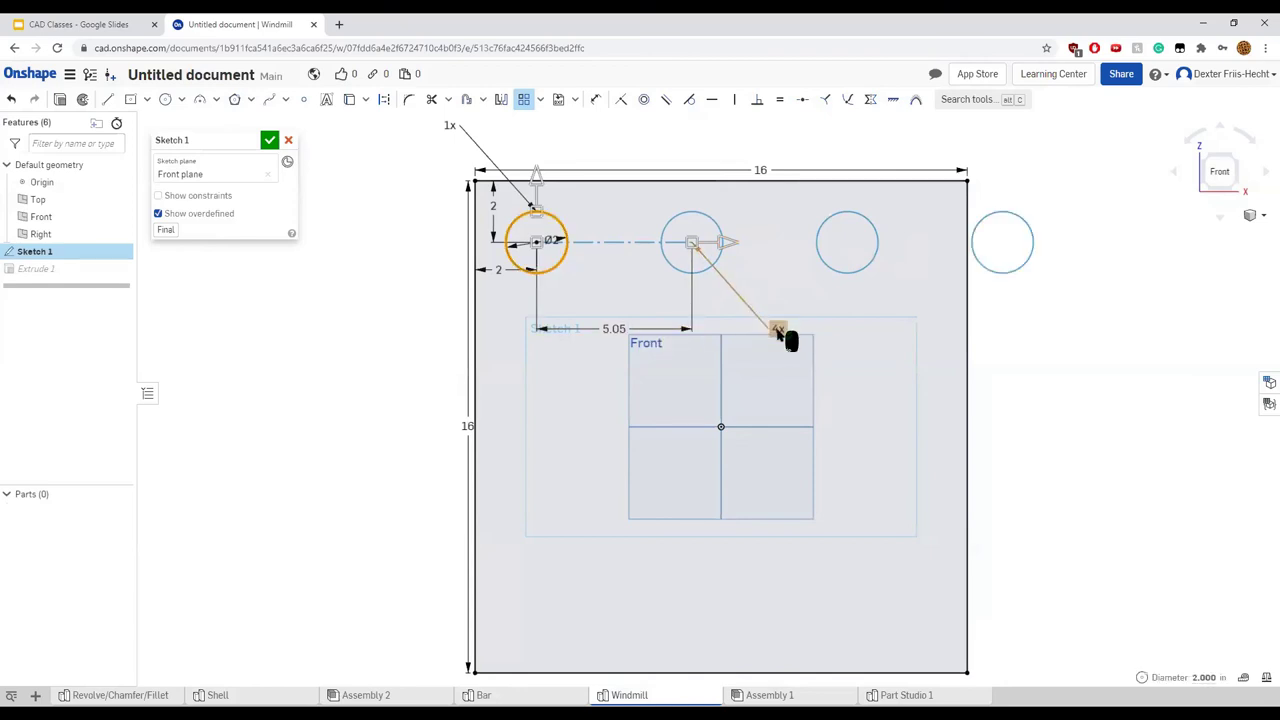
Adjust the pattern's horizontal spacing, trying 2 in before setting it to 4 in
double_click(614, 329)
text(2)
key(Return)
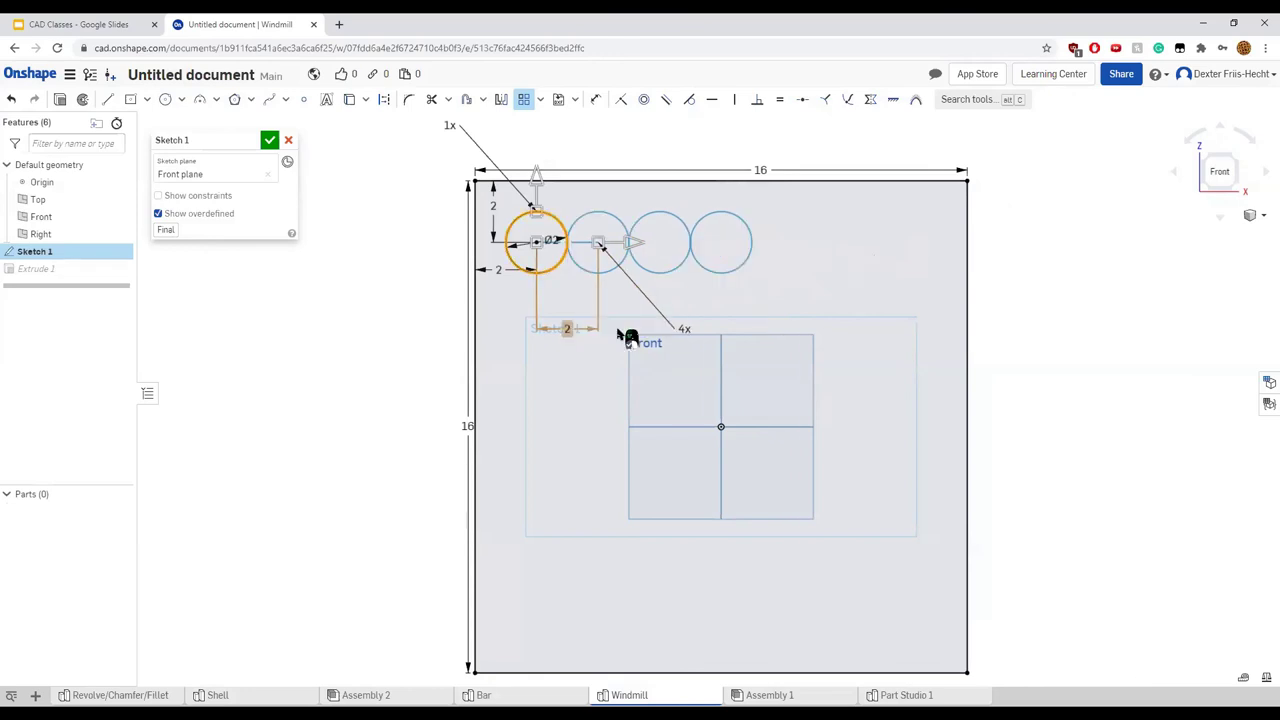
double_click(565, 329)
text(4)
key(Return)
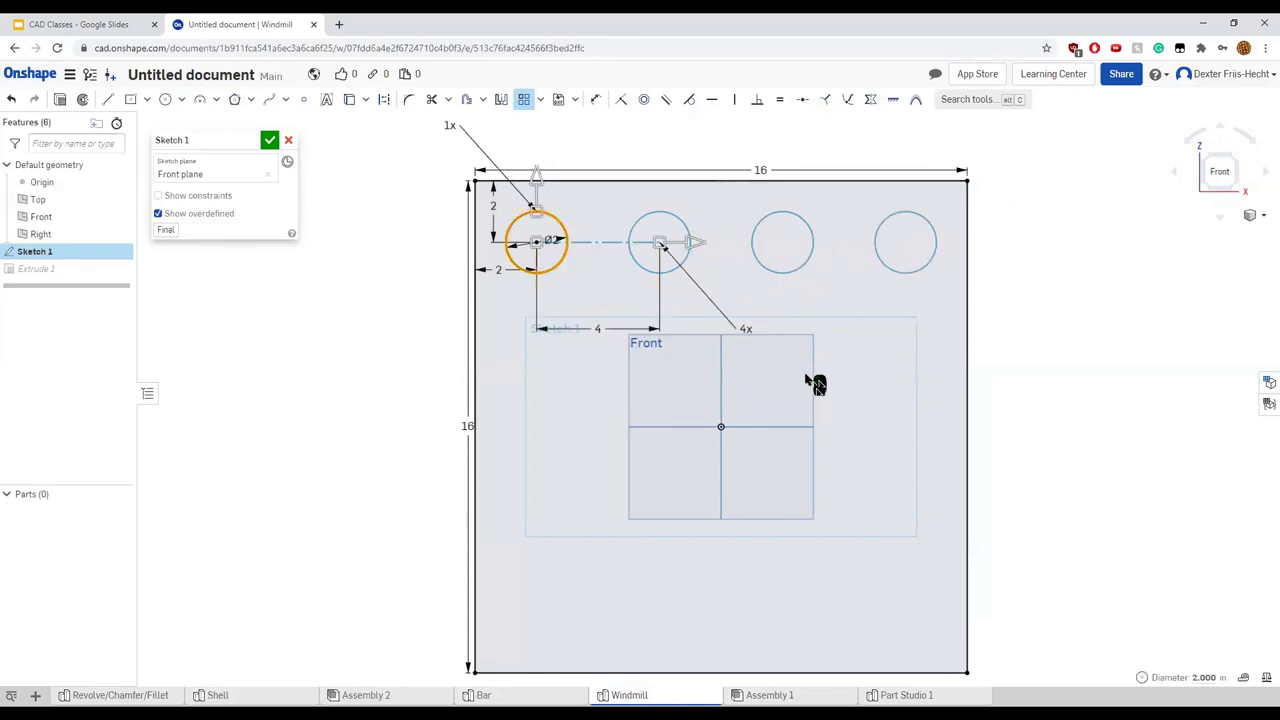
Extend the circle pattern down the plate with 4 rows spaced 4 in apart
drag(536, 174, 540, 462)
double_click(449, 417)
text(4)
key(Return)
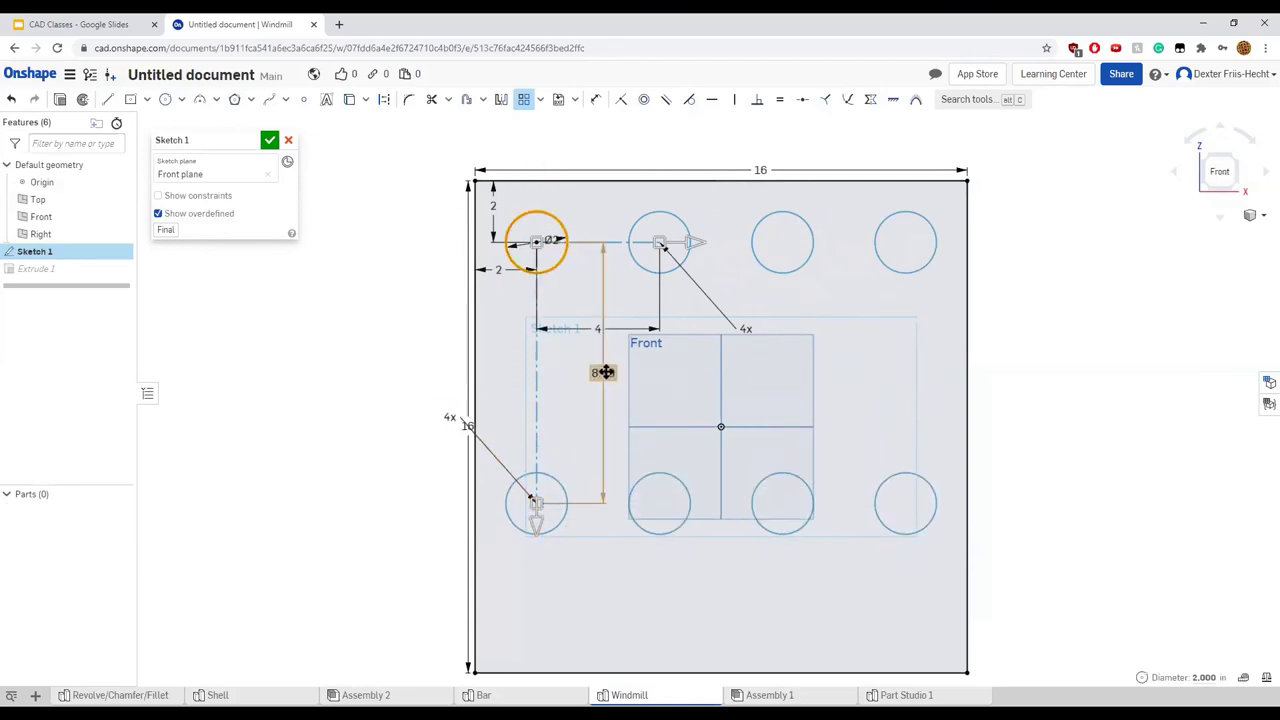
double_click(603, 372)
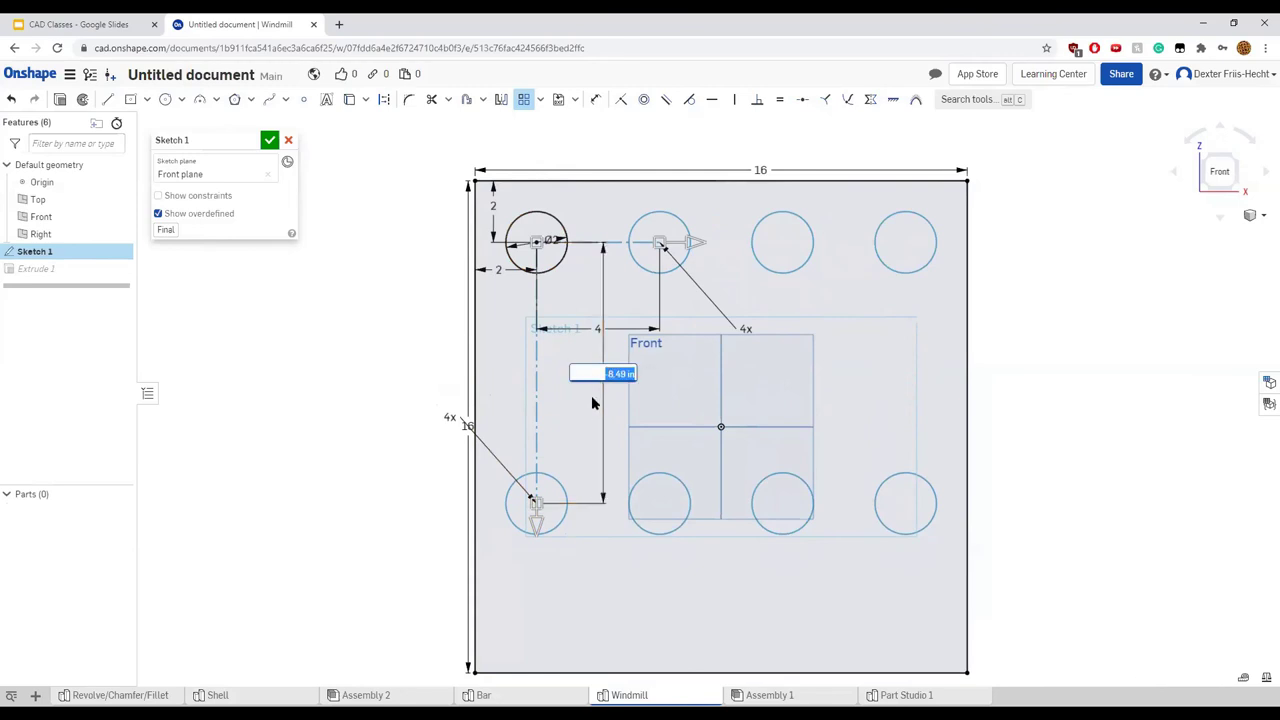
key(BackSpace)
text(4)
key(Return)
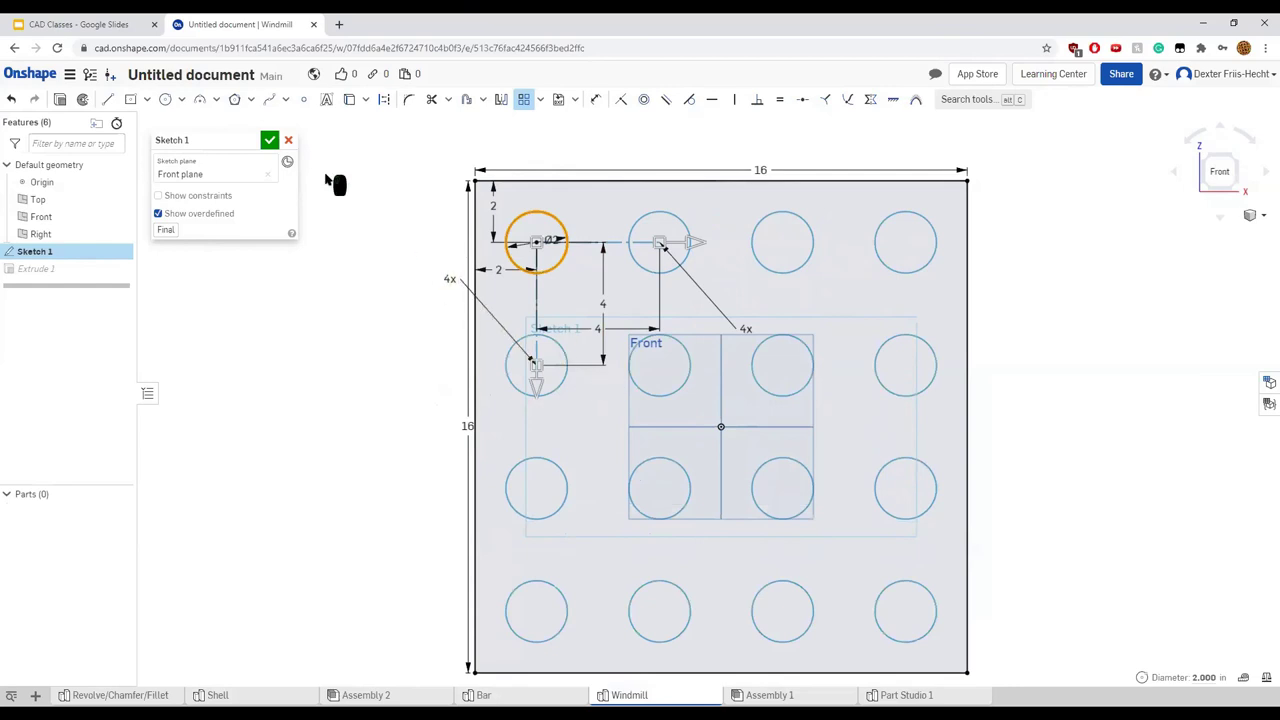
Start an Extrude from the finished sketch, switch it from Surface to Solid and accept it without a selected region
click(60, 99)
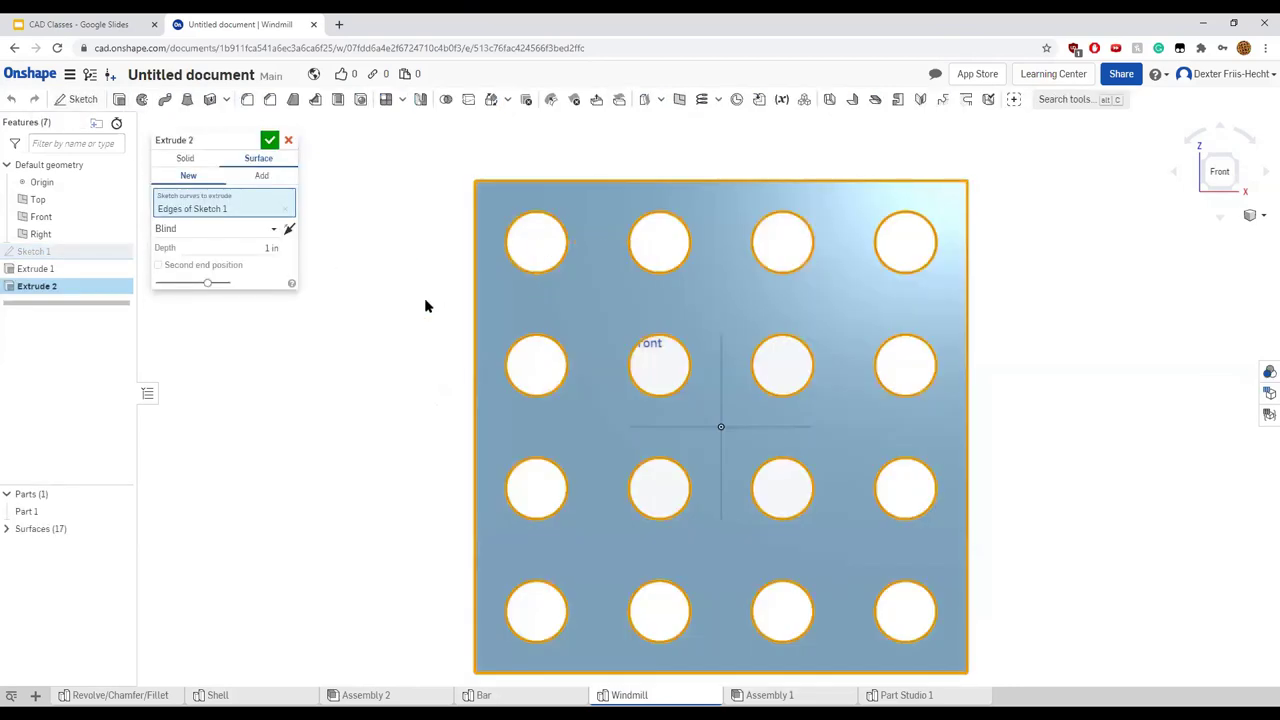
right_drag(484, 295, 430, 262)
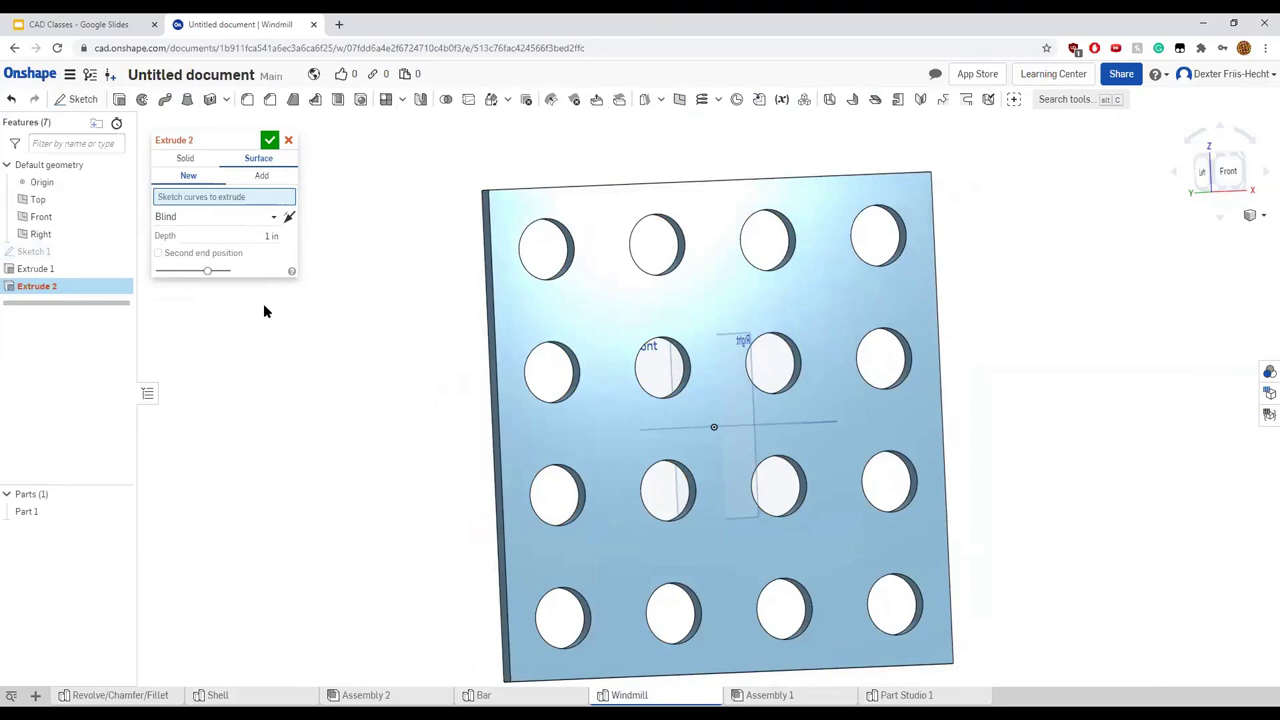
click(185, 158)
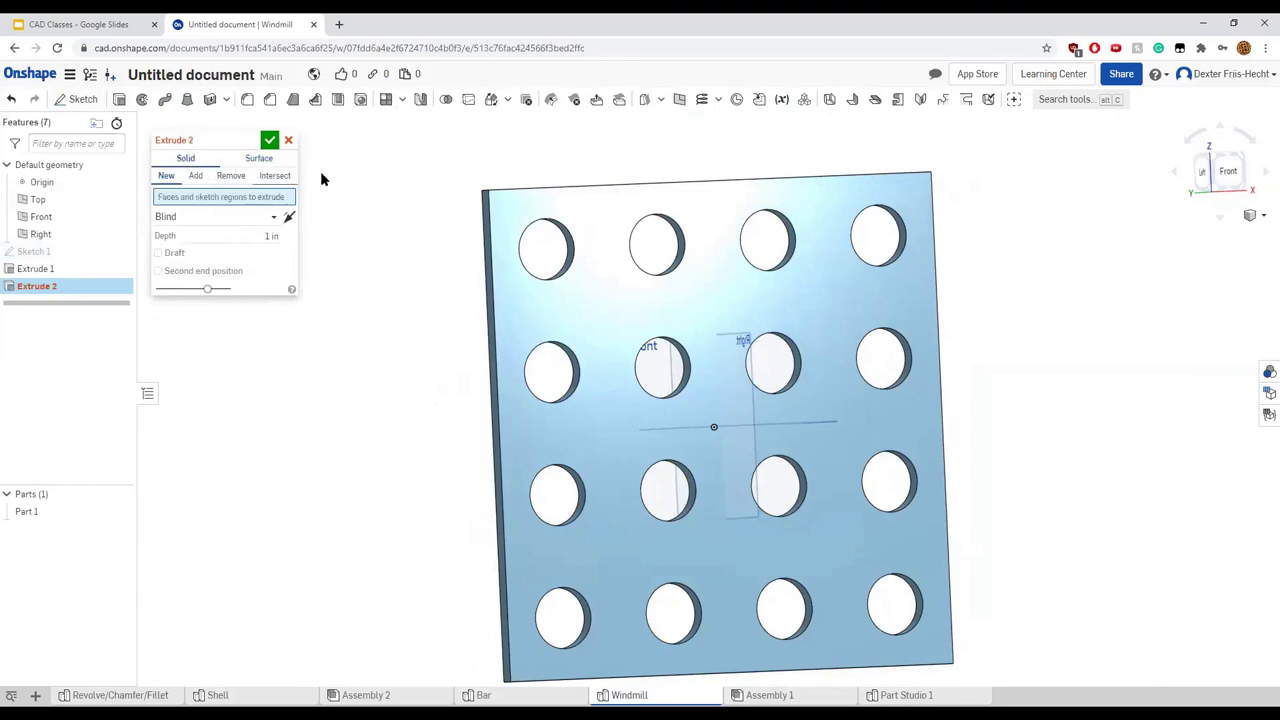
right_drag(363, 300, 419, 296)
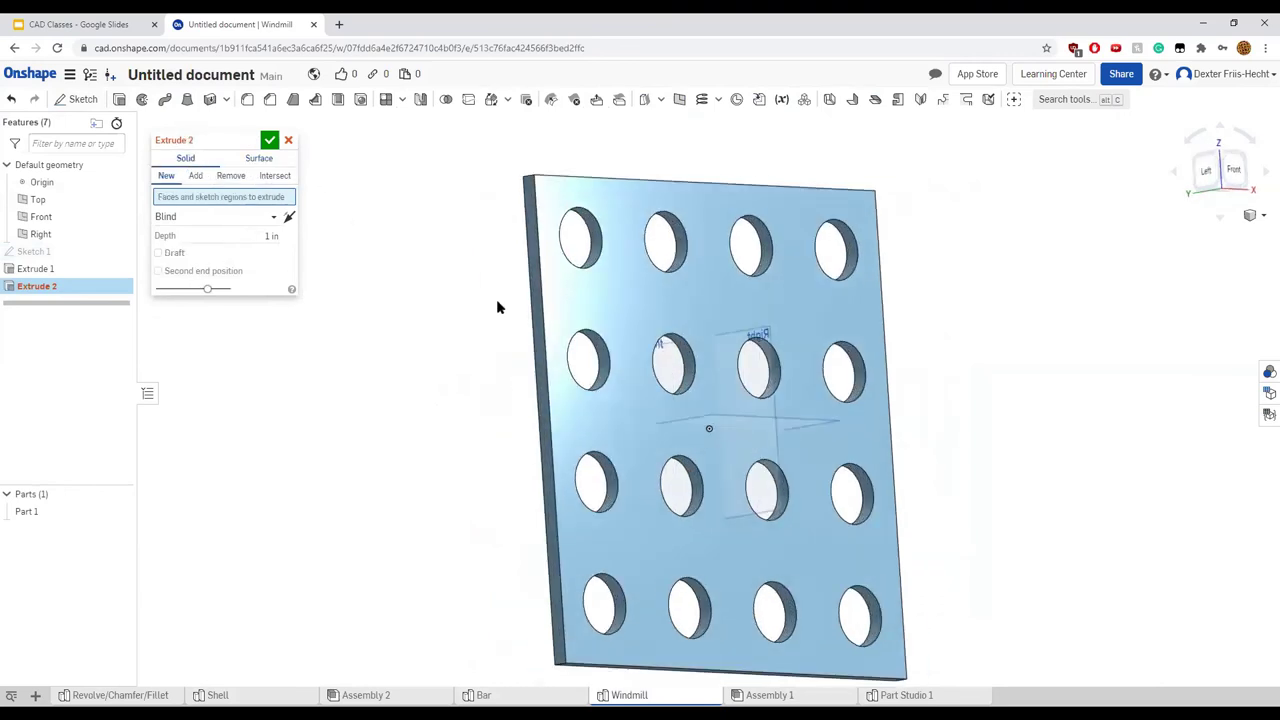
right_drag(497, 301, 404, 296)
click(270, 140)
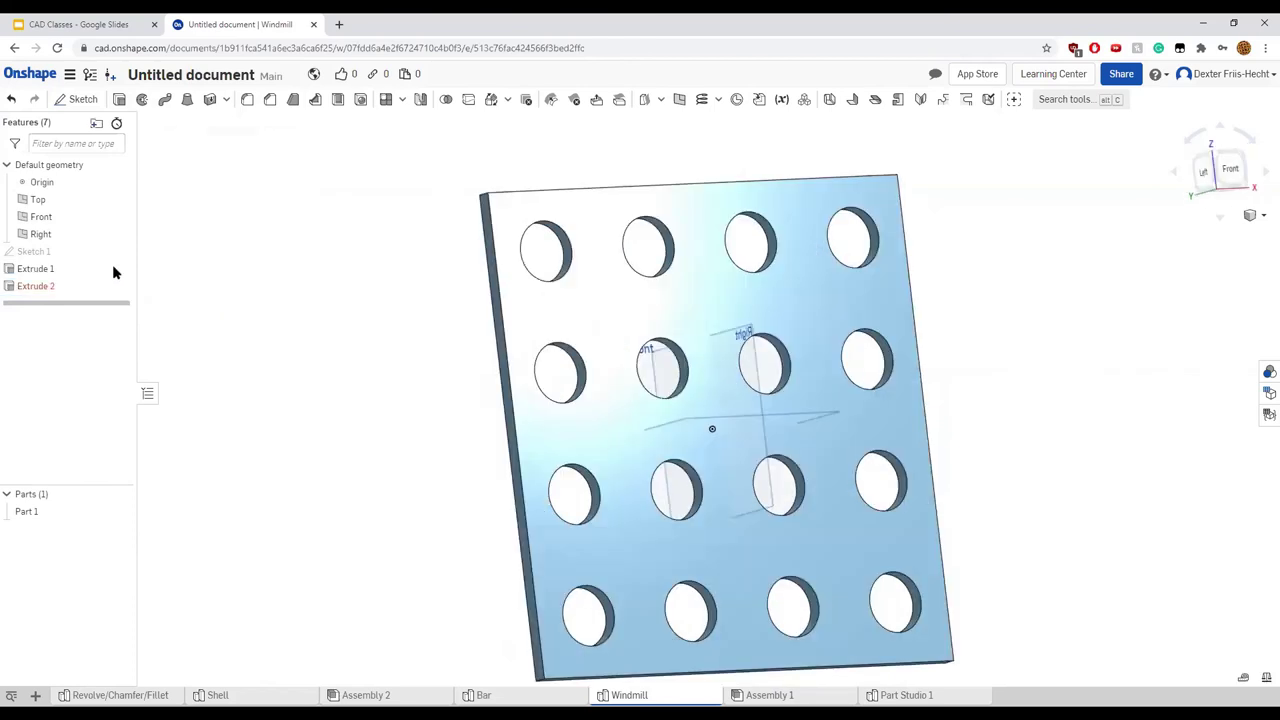
Edit Extrude 2 to extrude the perforated plate's front face 1 in as a new solid
mouse_move(66, 289)
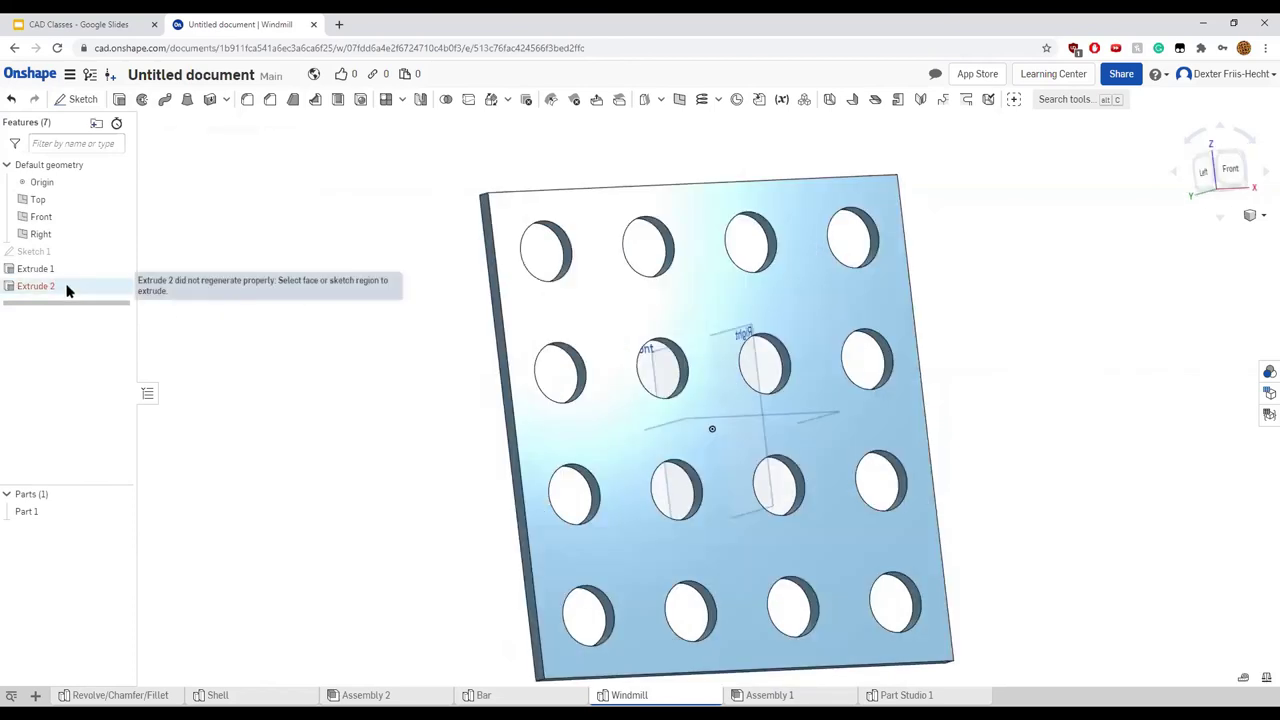
right_click(45, 290)
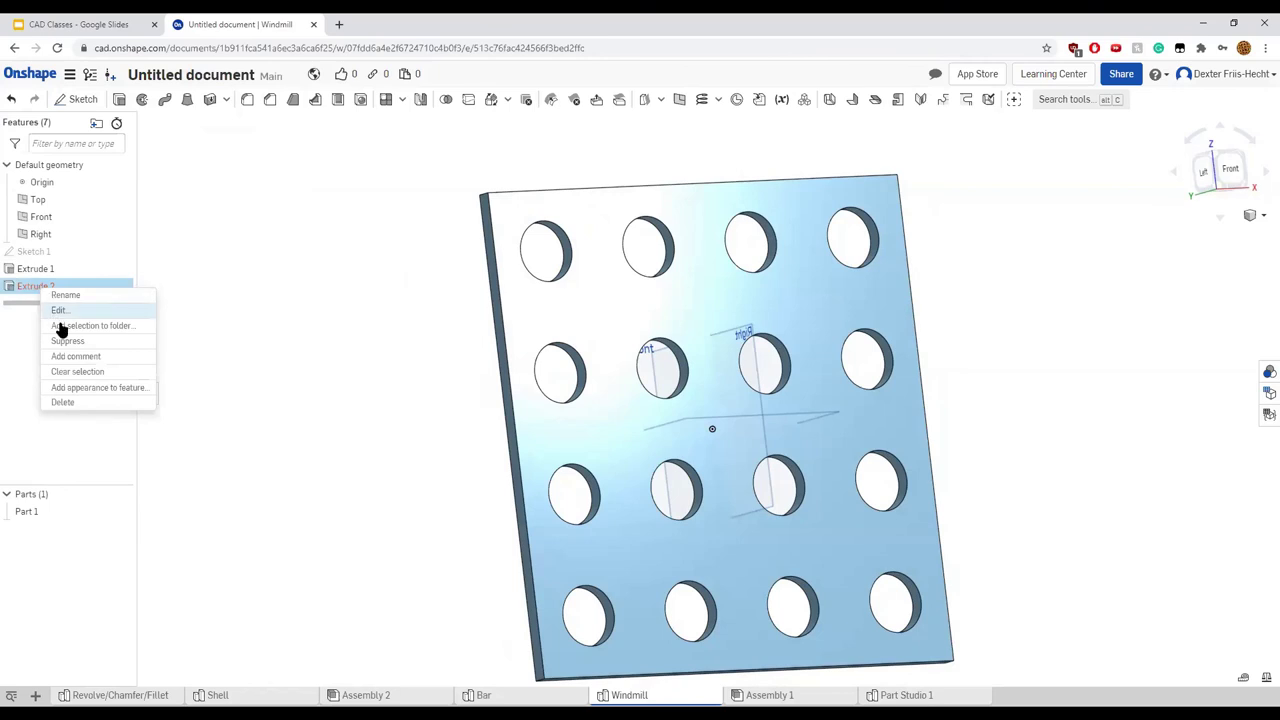
click(62, 311)
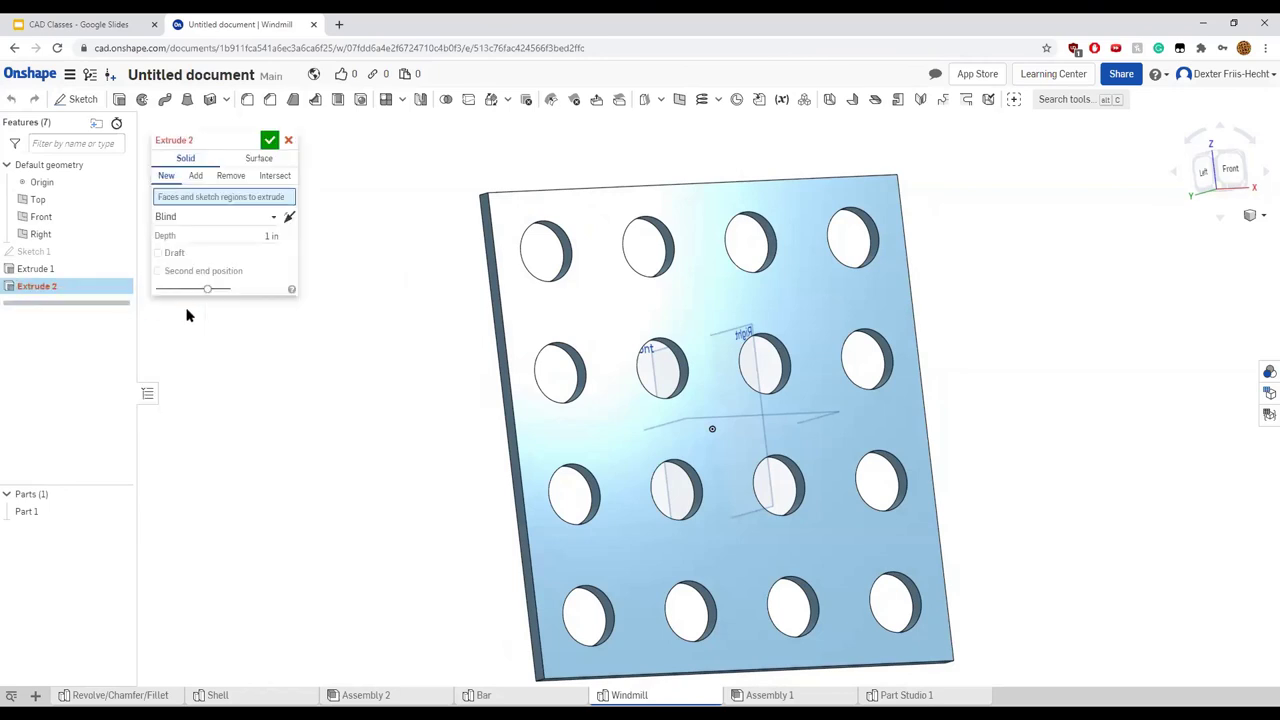
click(623, 307)
right_drag(408, 215, 272, 148)
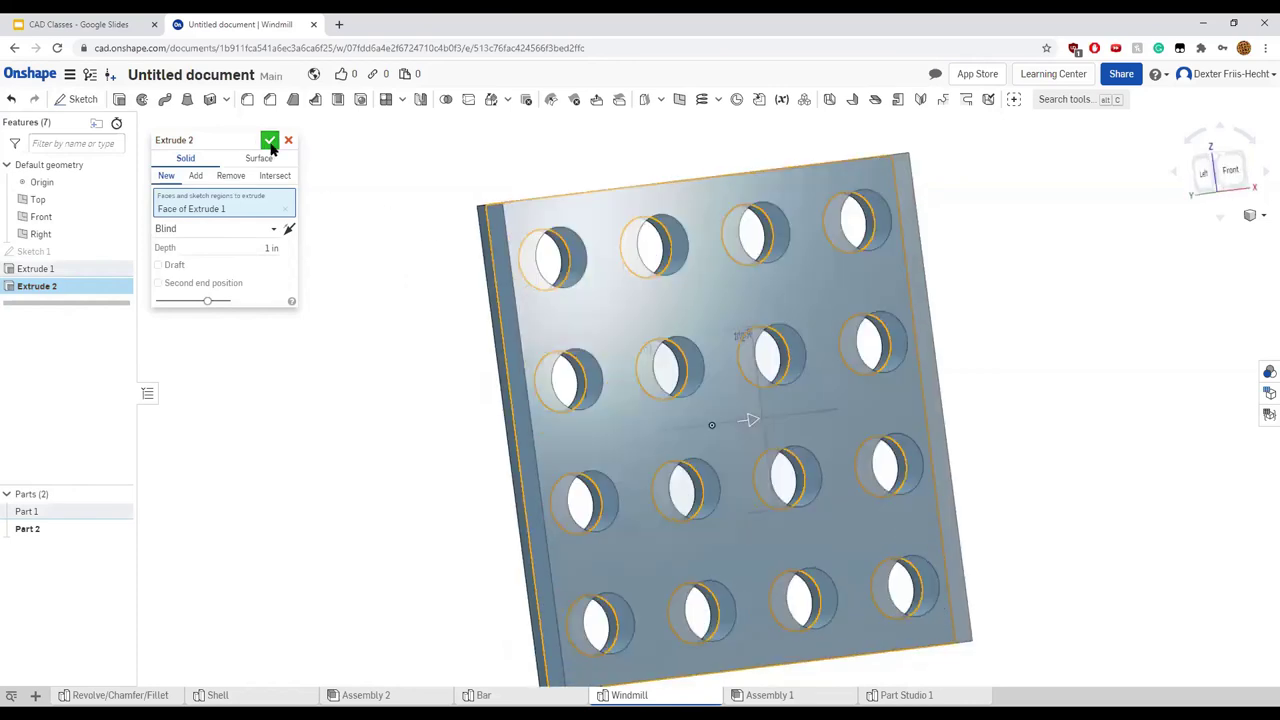
Clear the face selected in Extrude 2 and delete that feature from the Windmill plate
right_drag(331, 217, 118, 262)
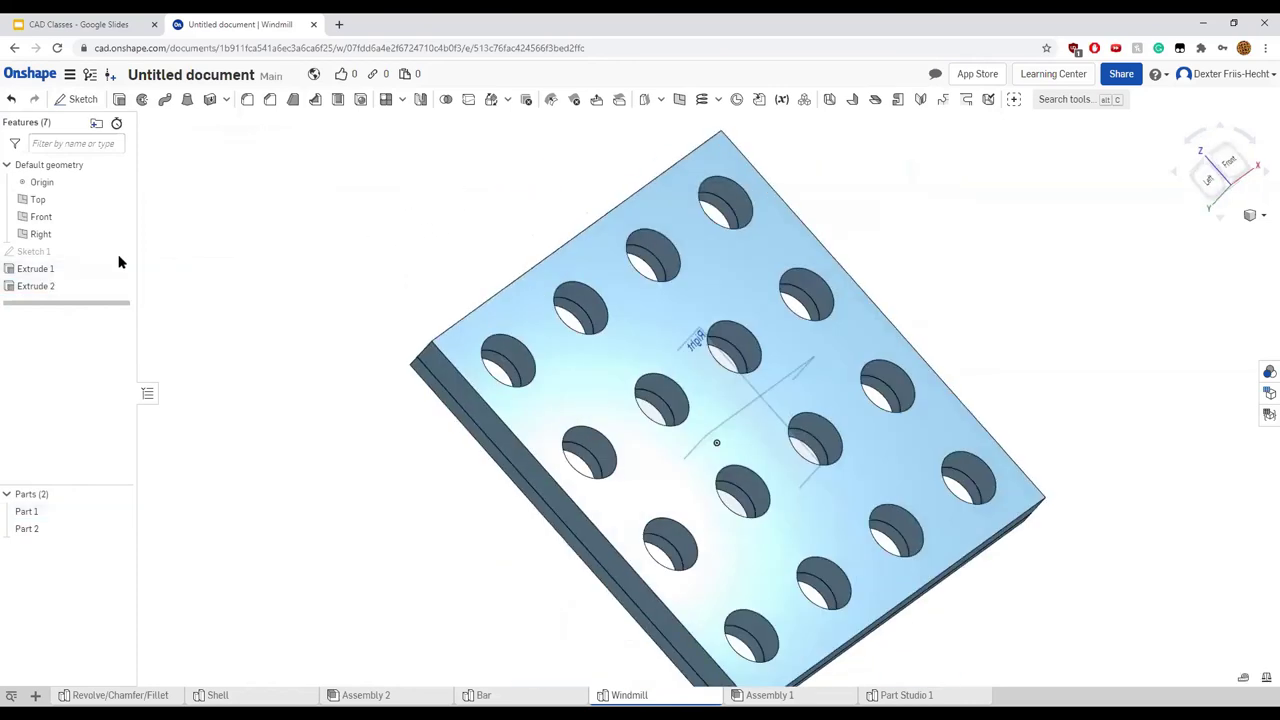
right_click(79, 297)
click(103, 318)
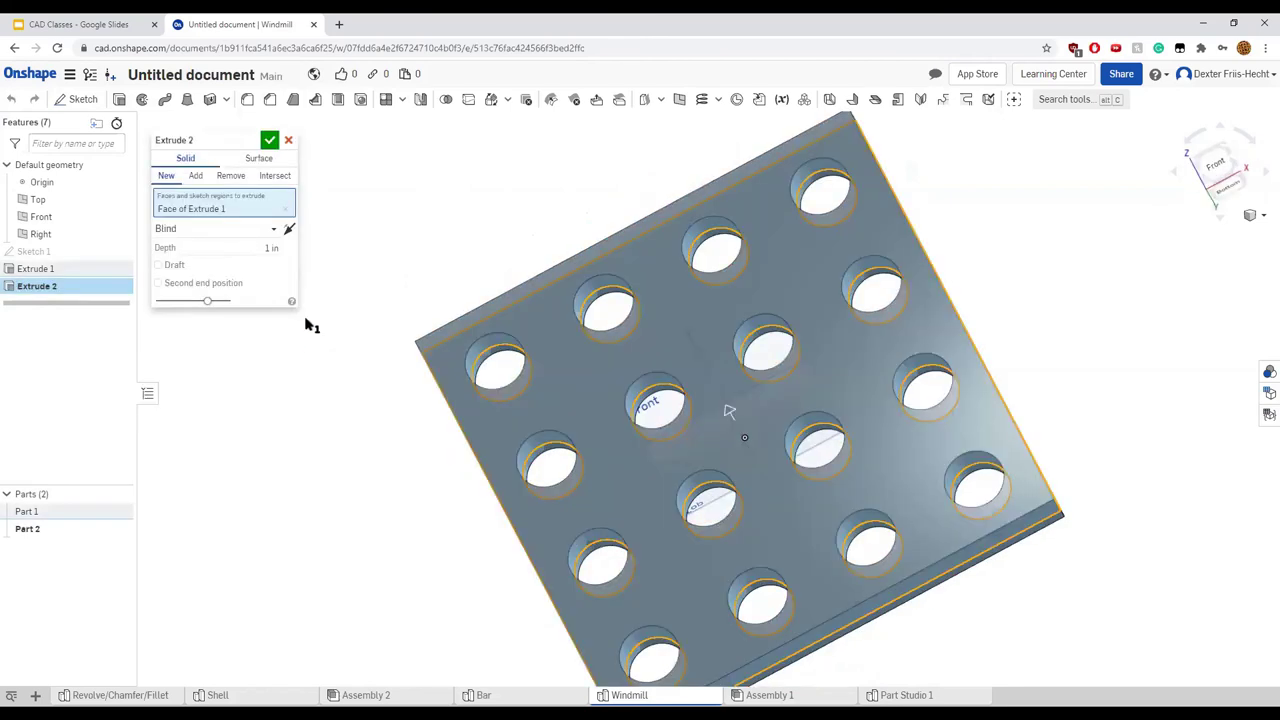
click(499, 357)
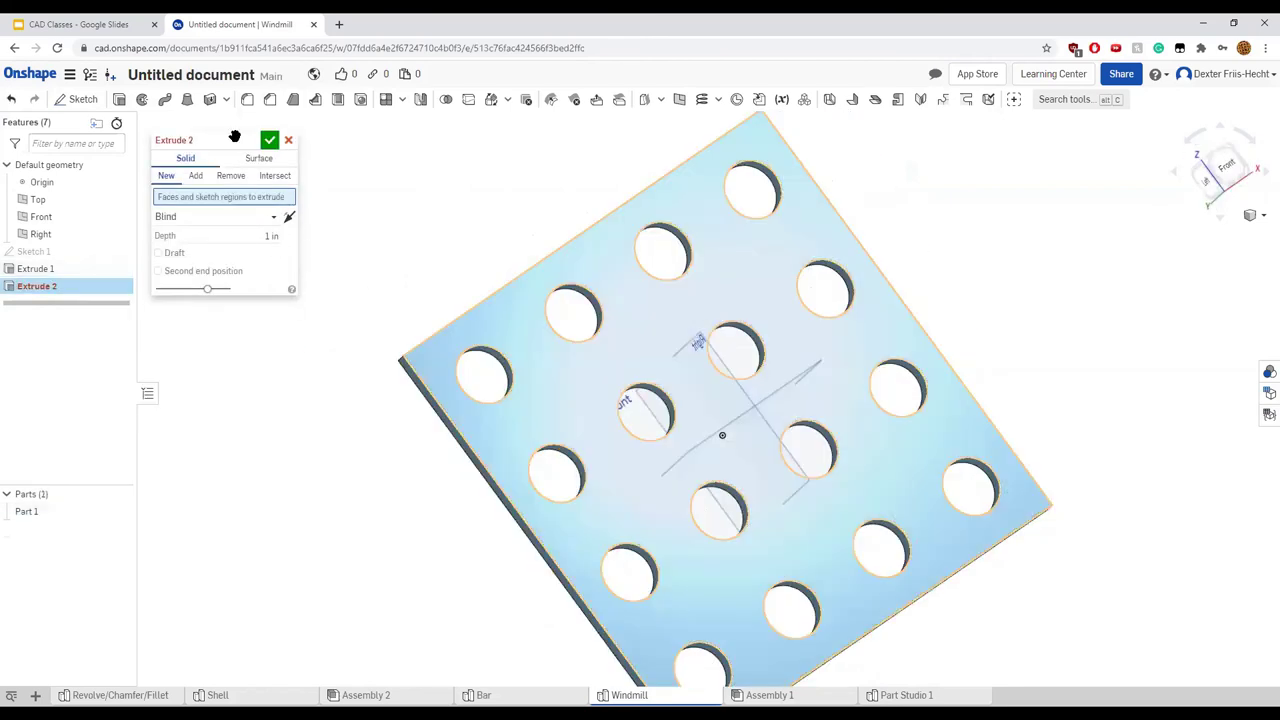
click(269, 140)
right_click(86, 286)
click(126, 368)
click(55, 272)
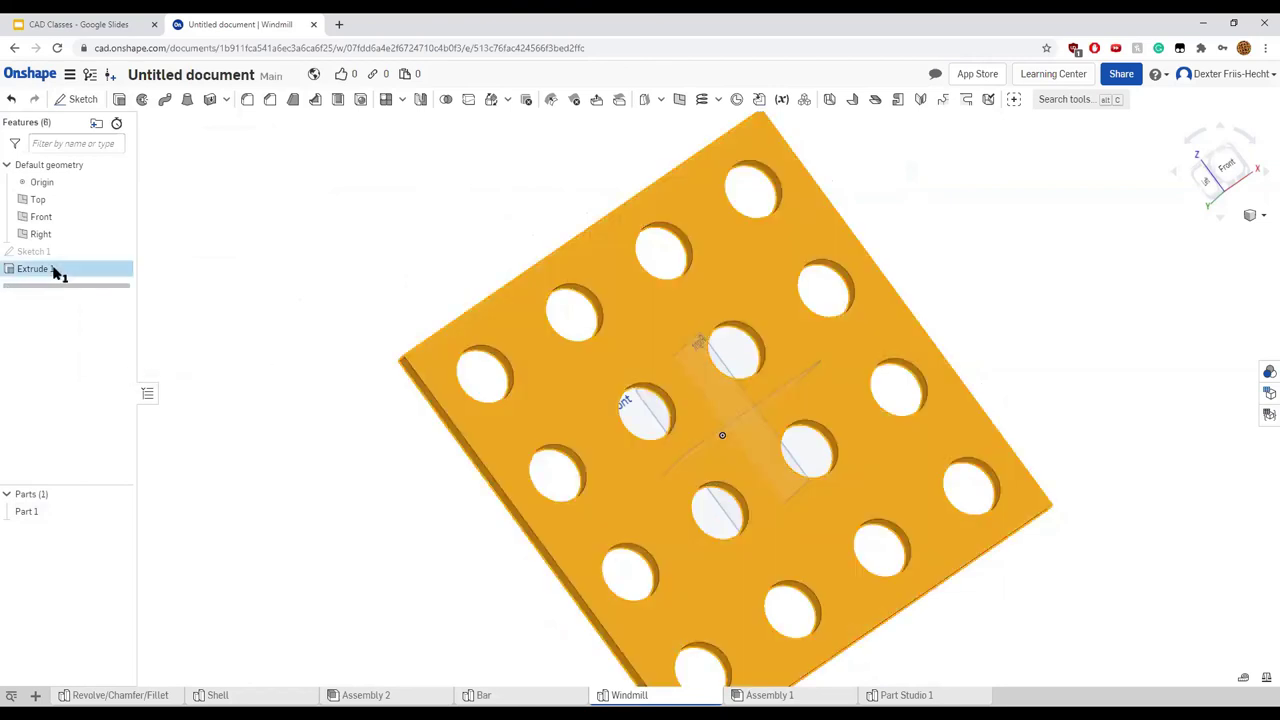
click(296, 311)
In Assembly 2, delete the existing mate feature and the second Windmill plate instance
right_drag(297, 314, 486, 696)
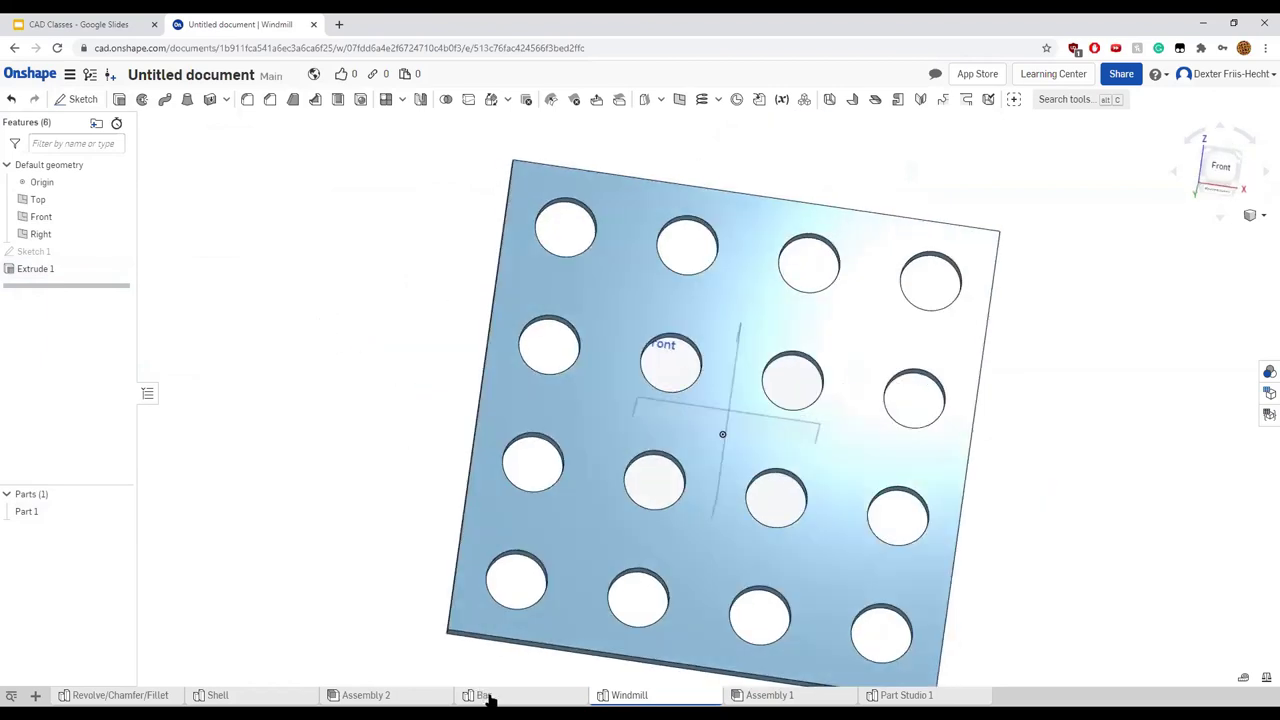
click(484, 695)
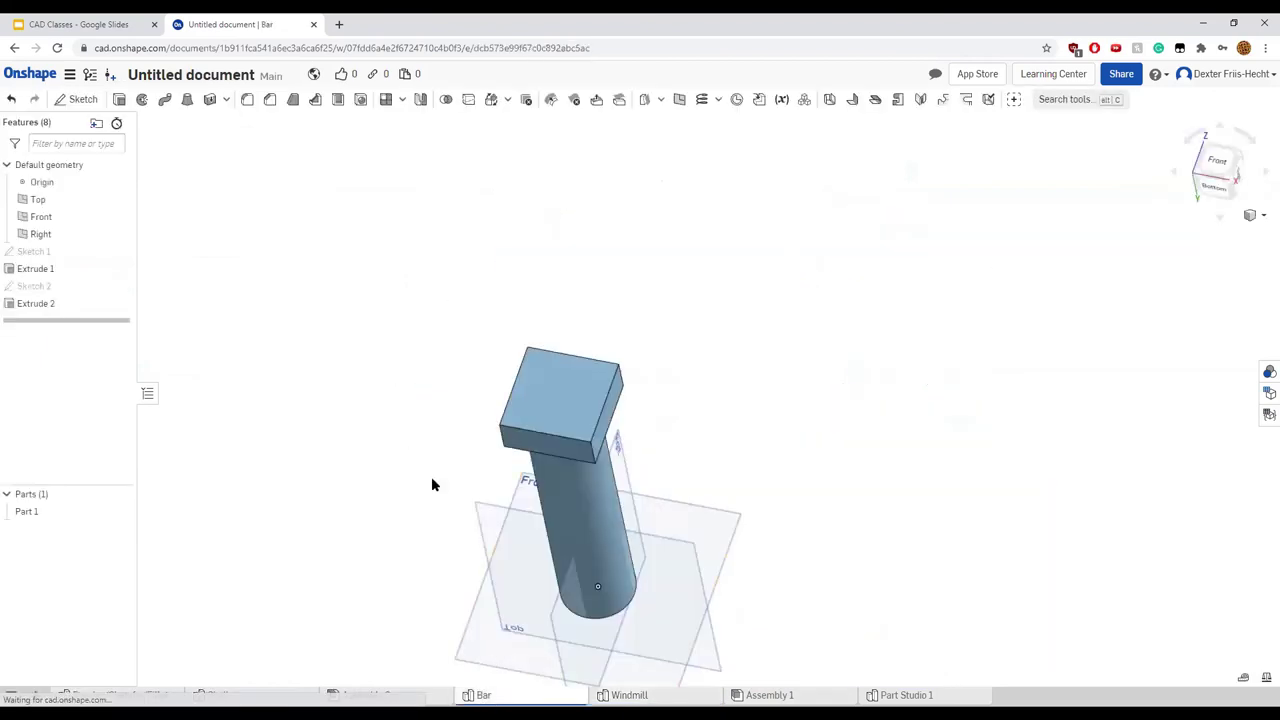
click(385, 695)
right_click(71, 226)
click(90, 386)
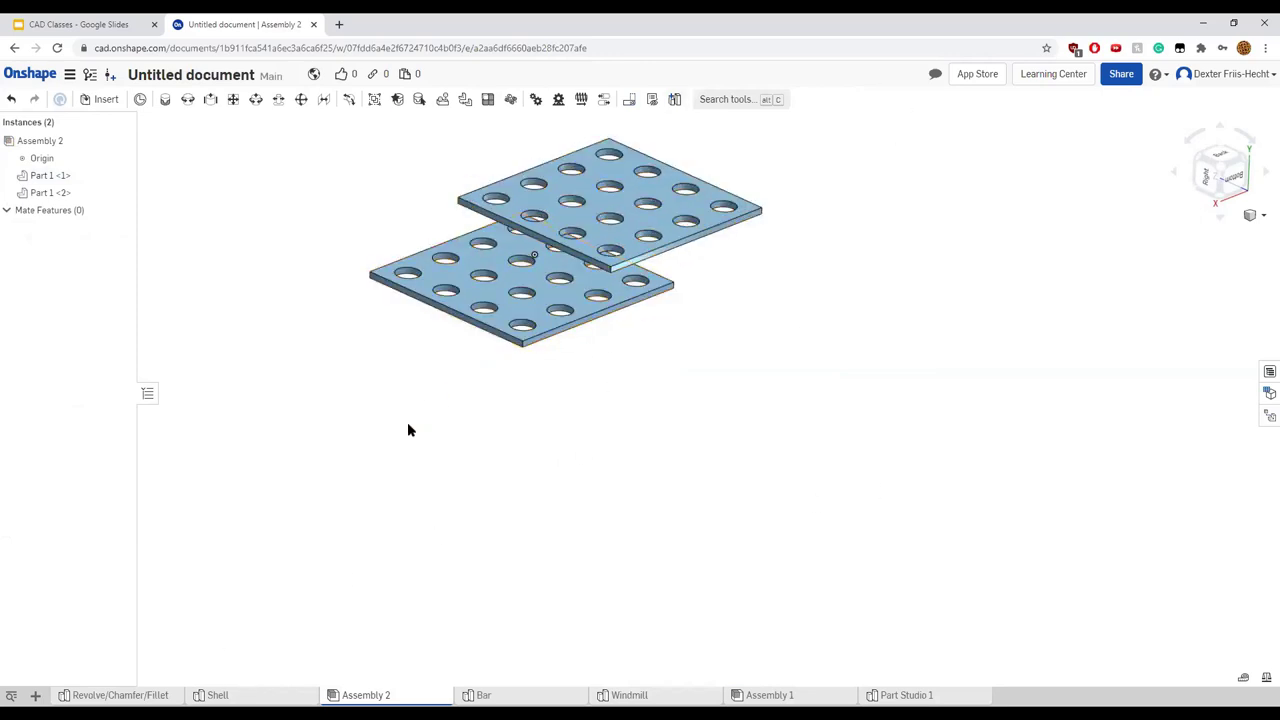
key(f)
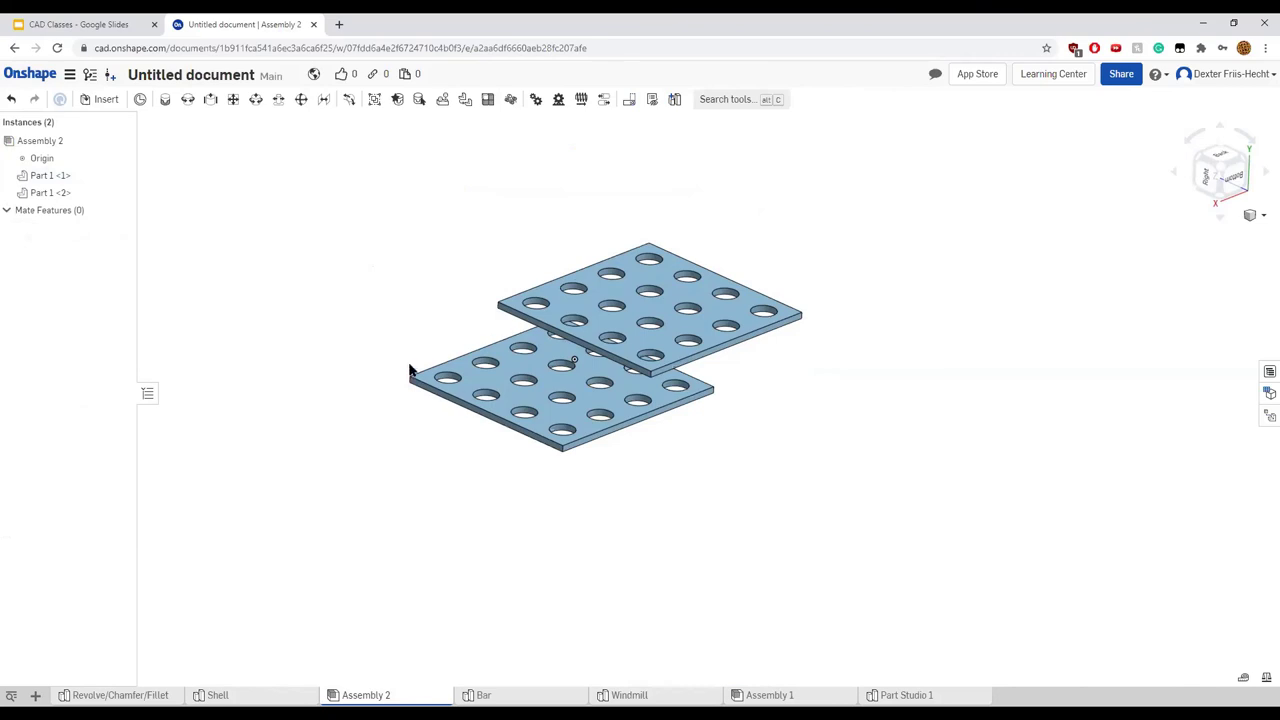
right_click(70, 193)
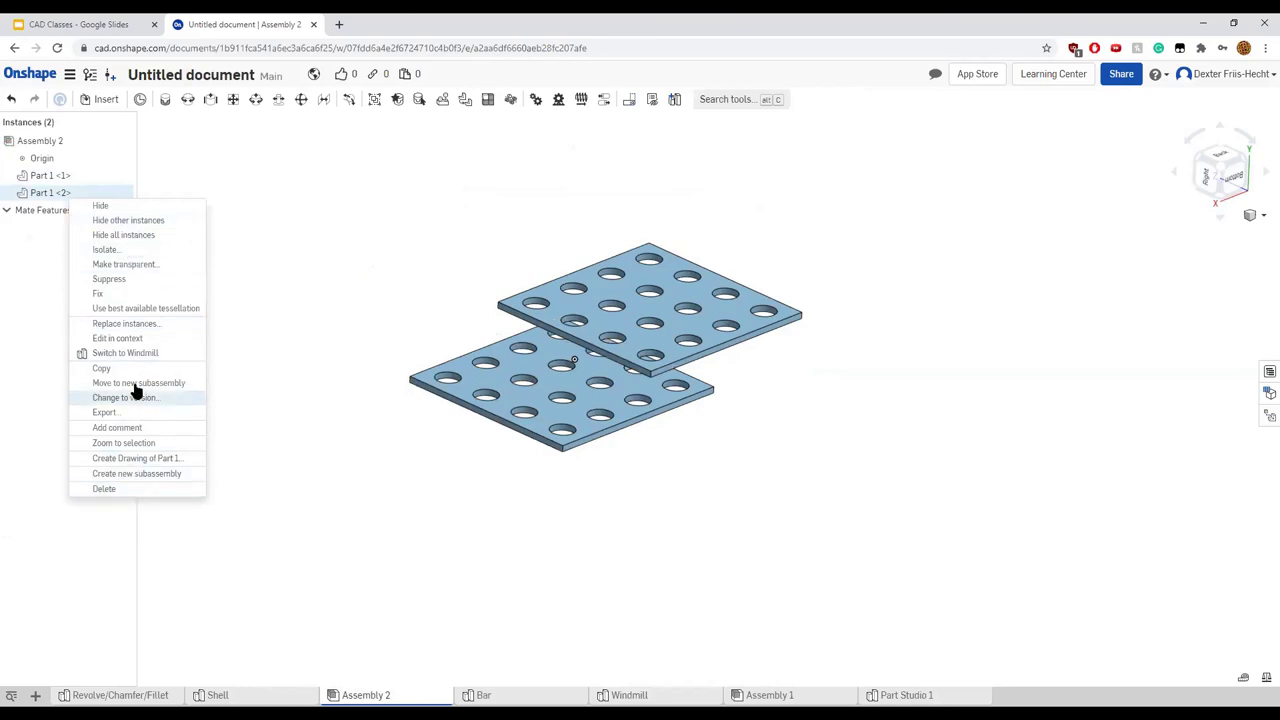
click(134, 488)
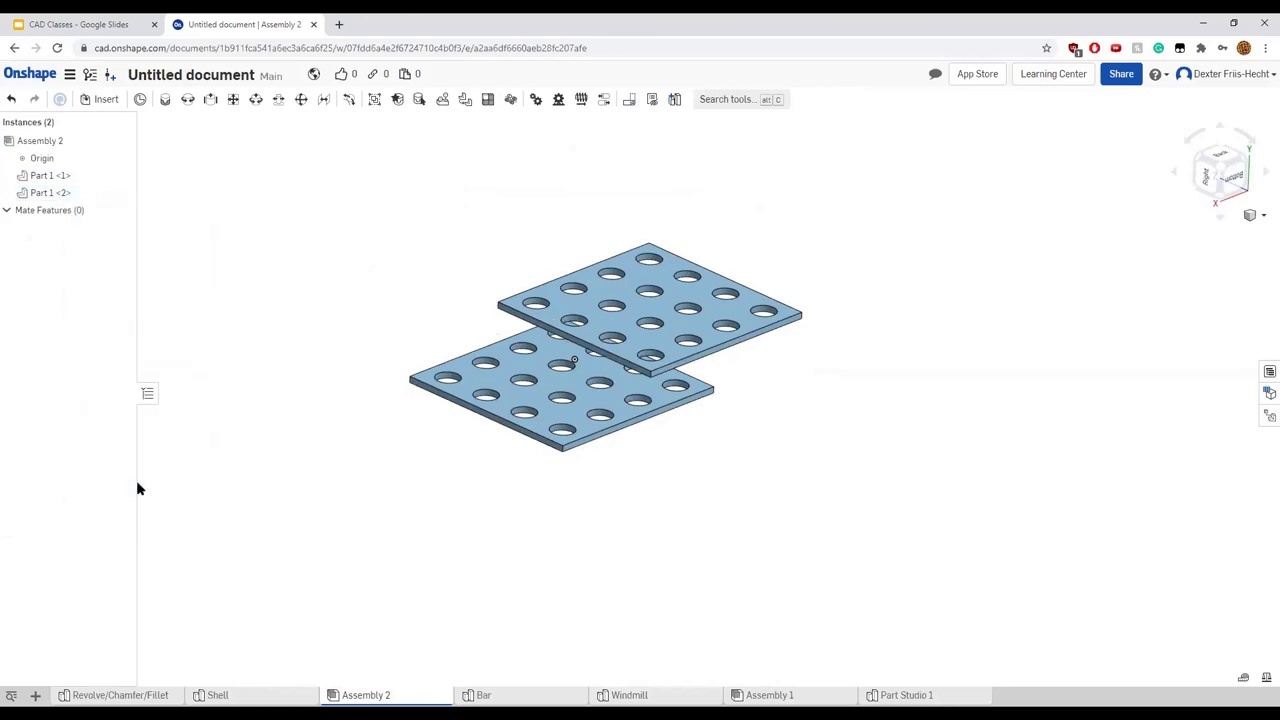
Insert one instance of the Bar part into the assembly beside the perforated plate
click(108, 104)
click(204, 286)
click(446, 288)
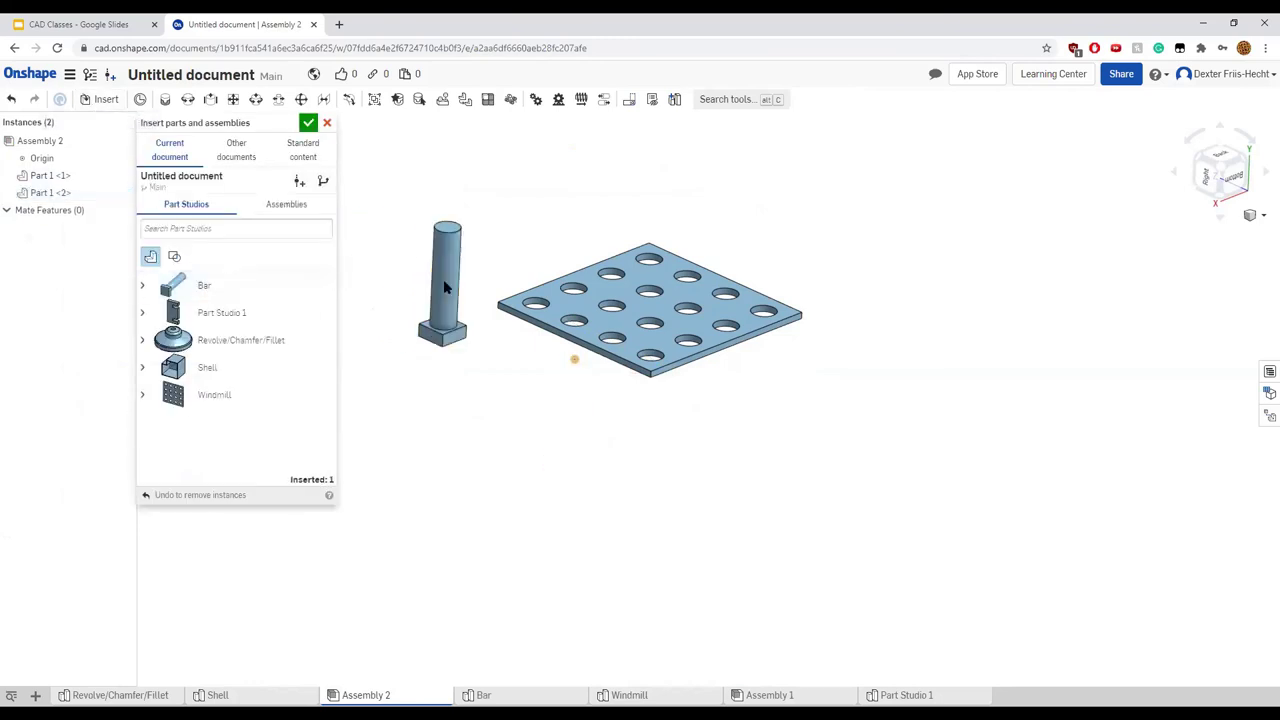
click(308, 122)
Turn the bar upside down beside the plate so its square head points up
click(447, 232)
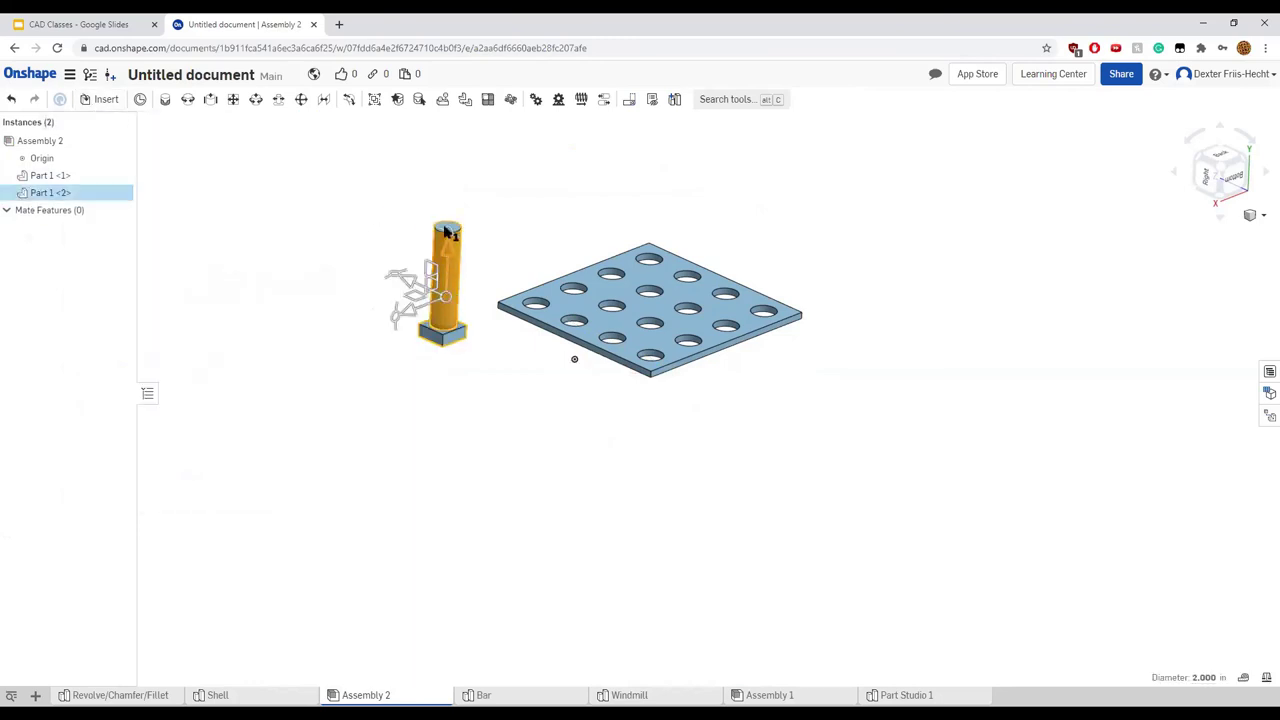
drag(447, 232, 453, 383)
click(397, 400)
scroll(530, 310, down, 2)
scroll(530, 308, up, 3)
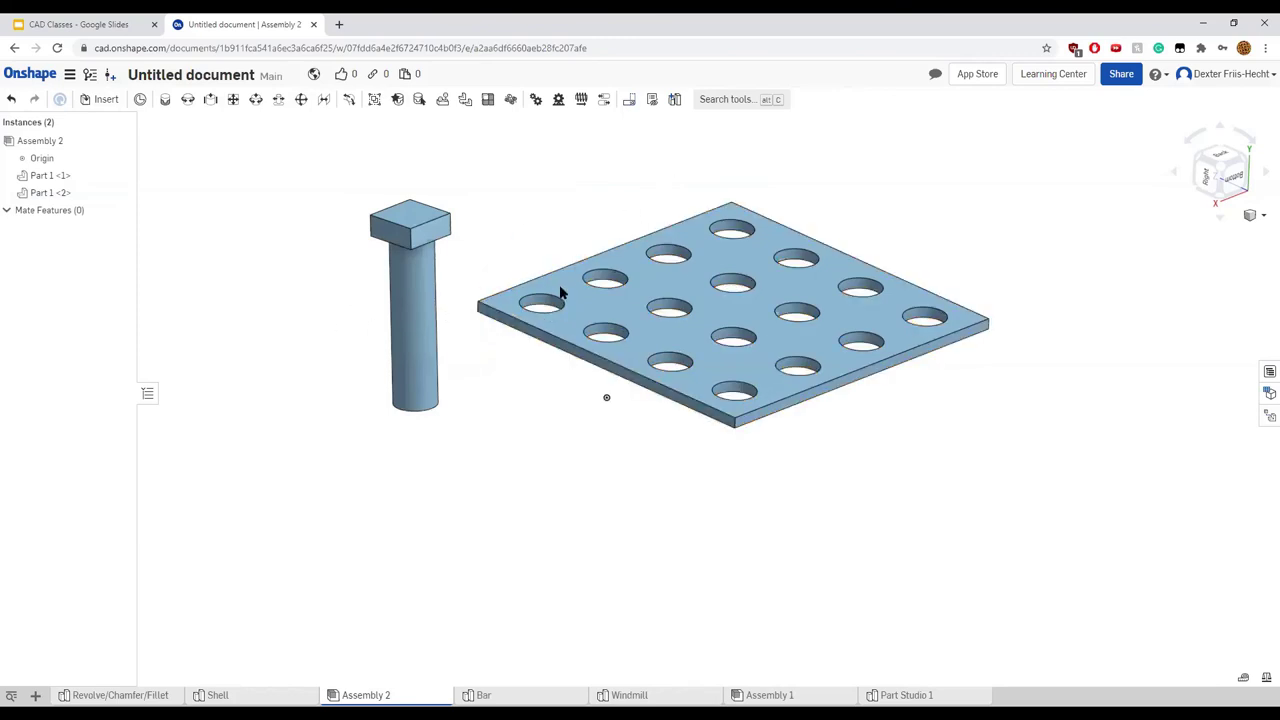
Start a Fastened mate joining the bar's round shank, just under its head, to the centre of the plate's nearest corner hole
click(167, 104)
right_drag(263, 246, 553, 395)
click(405, 288)
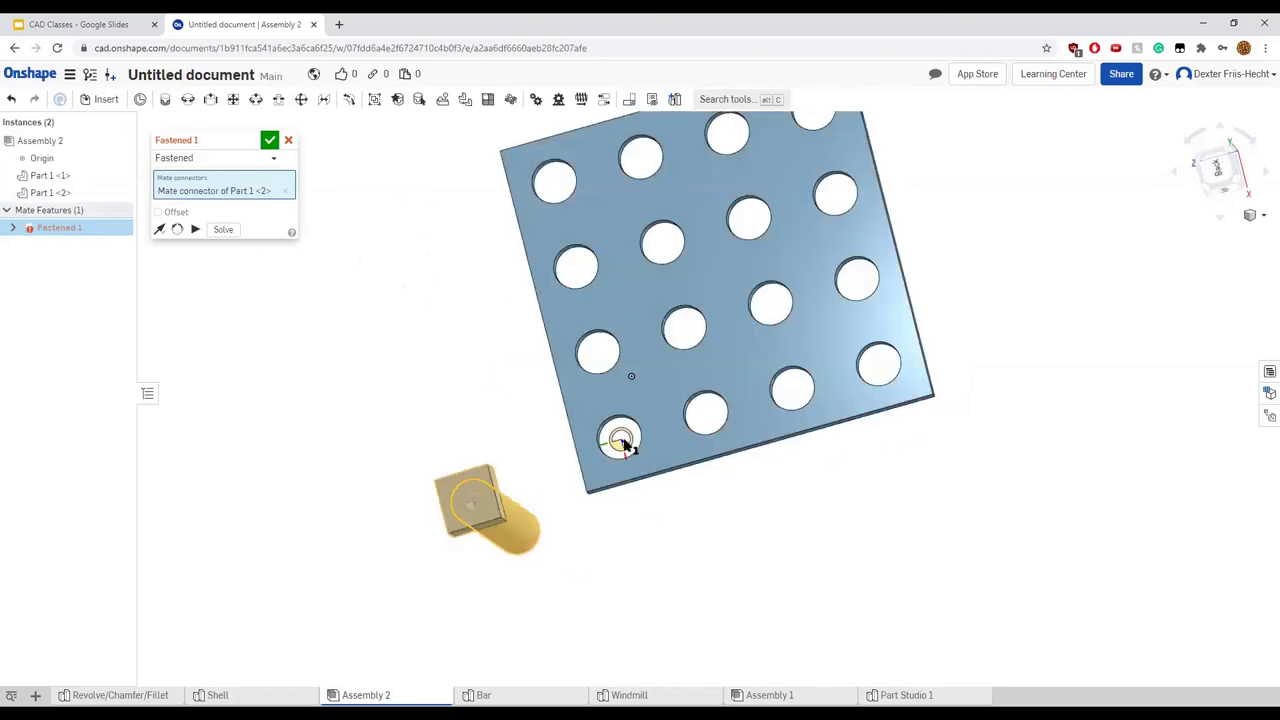
click(622, 440)
right_drag(517, 451, 588, 322)
scroll(588, 322, up, 5)
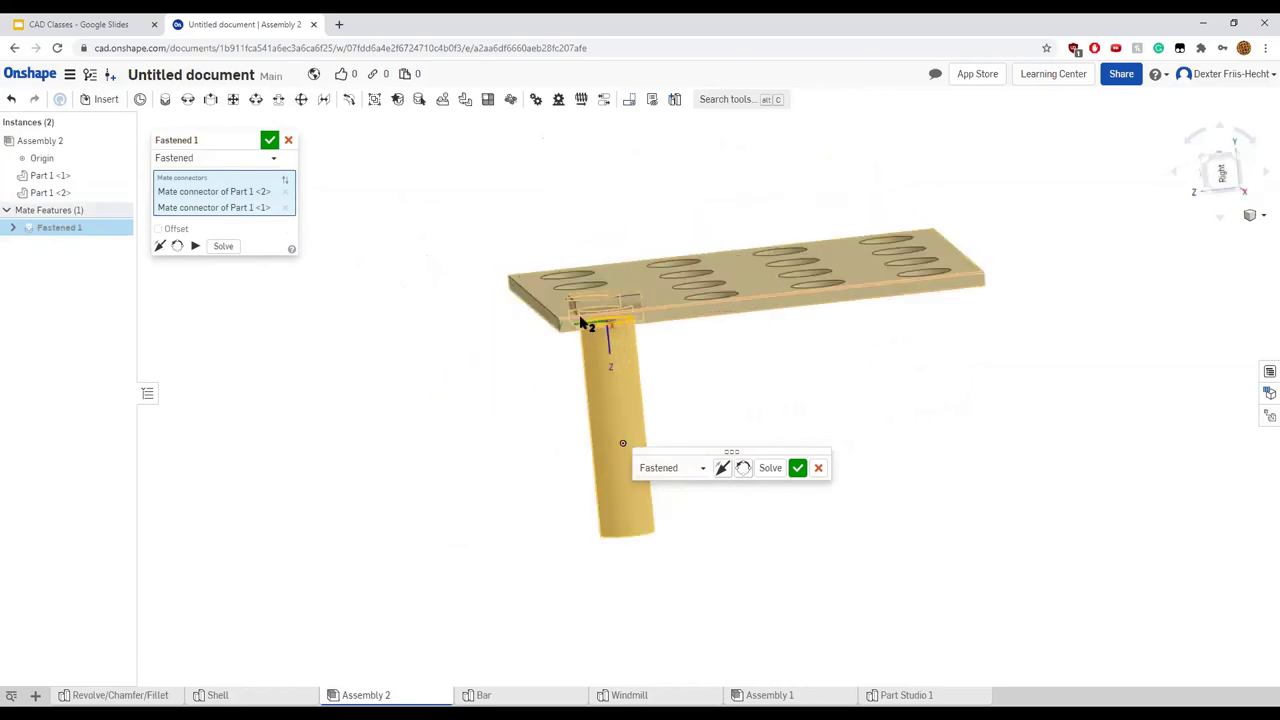
scroll(546, 420, down, 5)
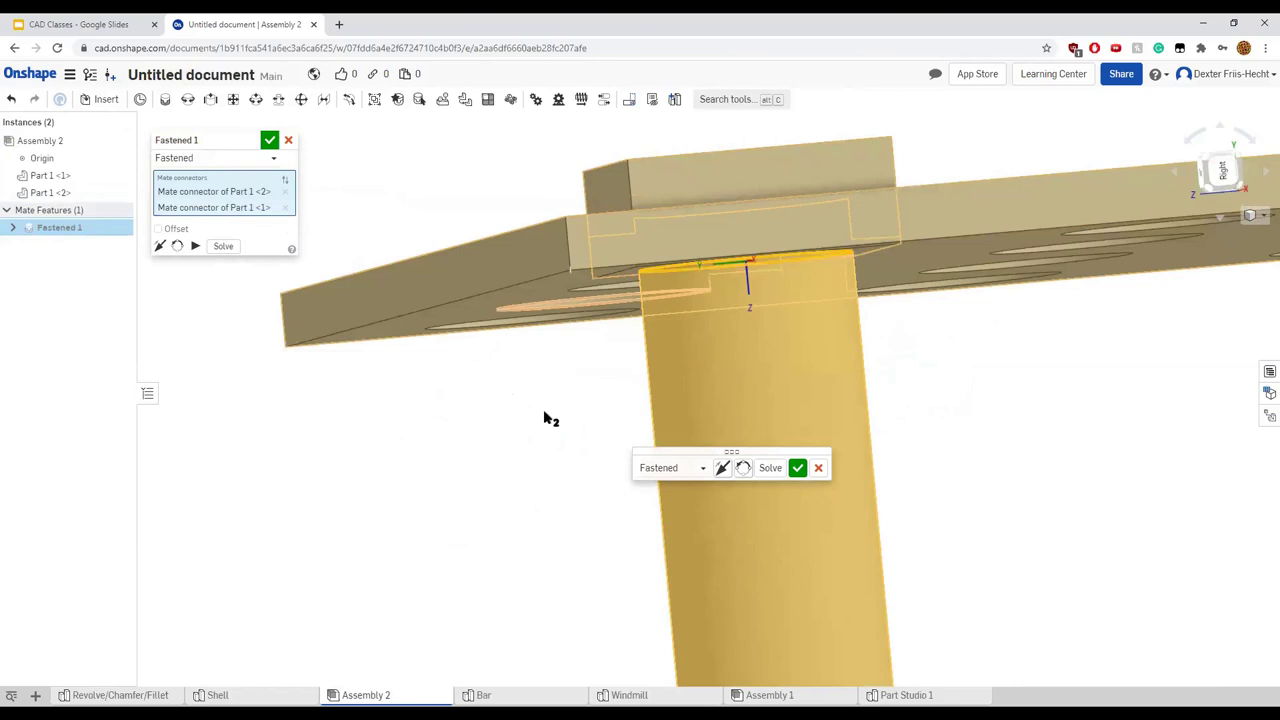
Replace the plate's mate connector with the corner hole's centre on the opposite face, seating the bar's head on the plate, and accept the Fastened mate
click(286, 208)
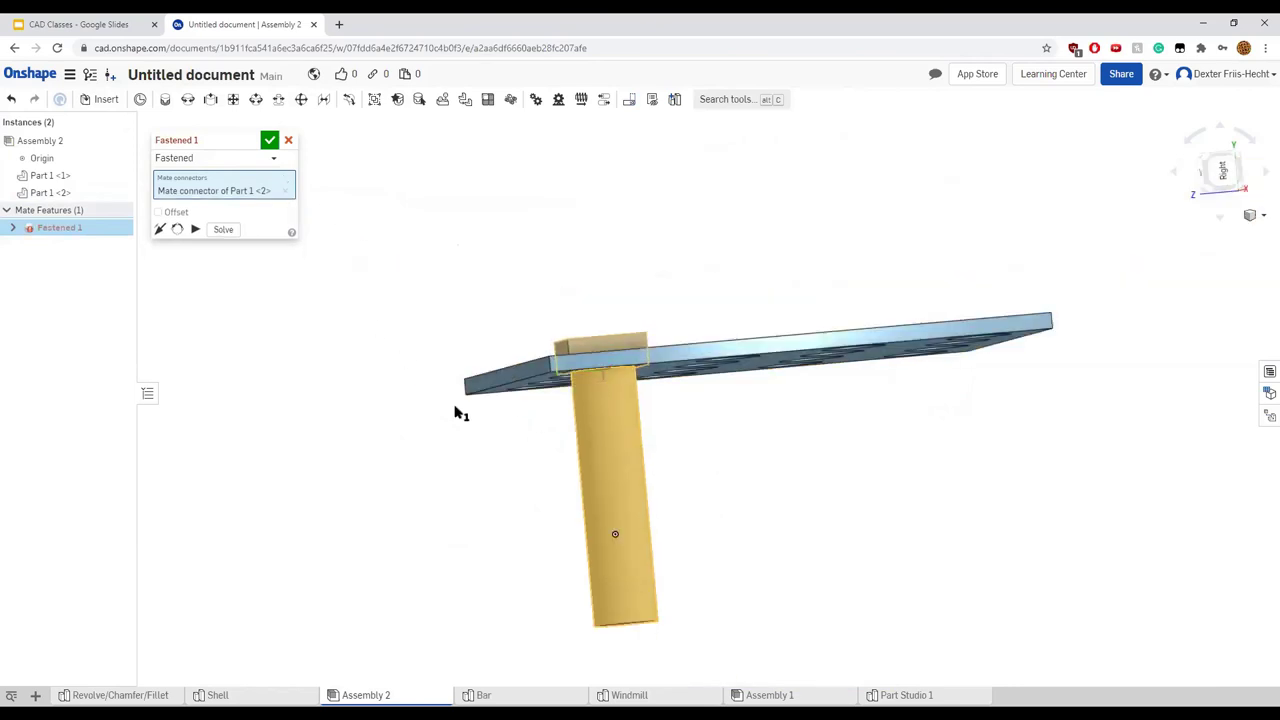
click(456, 418)
key(ctrl+z)
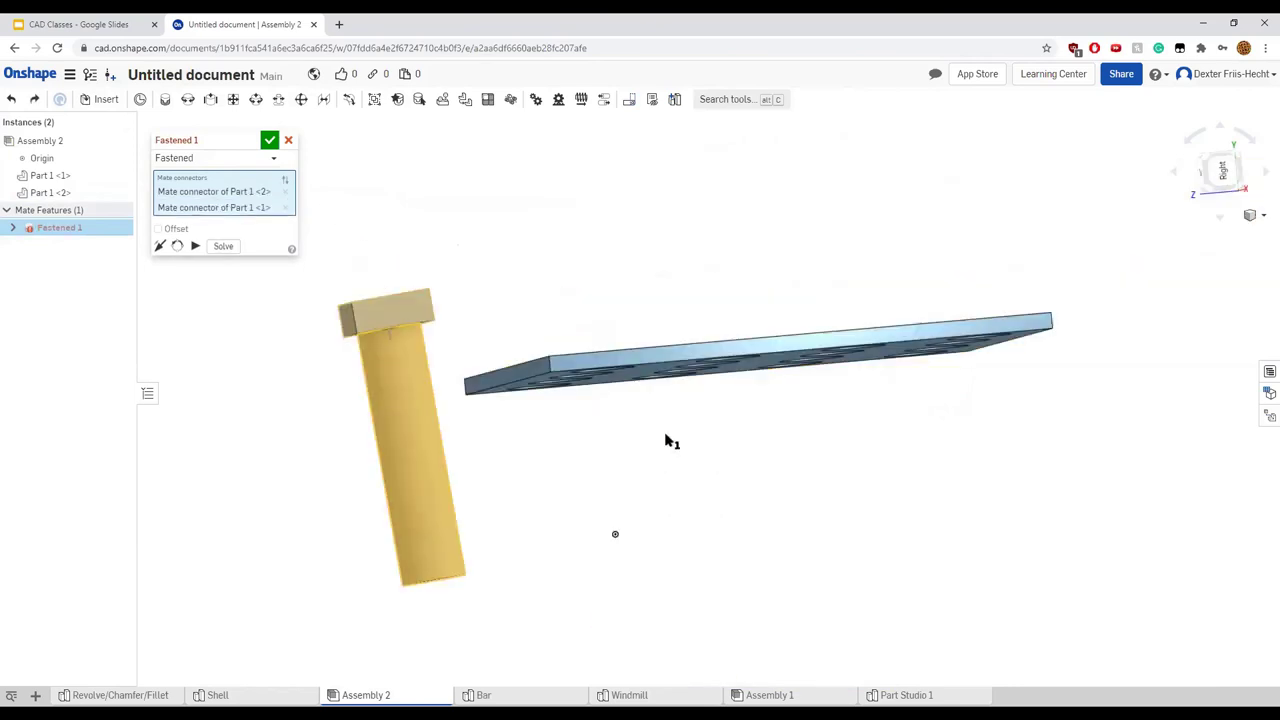
right_drag(558, 473, 603, 363)
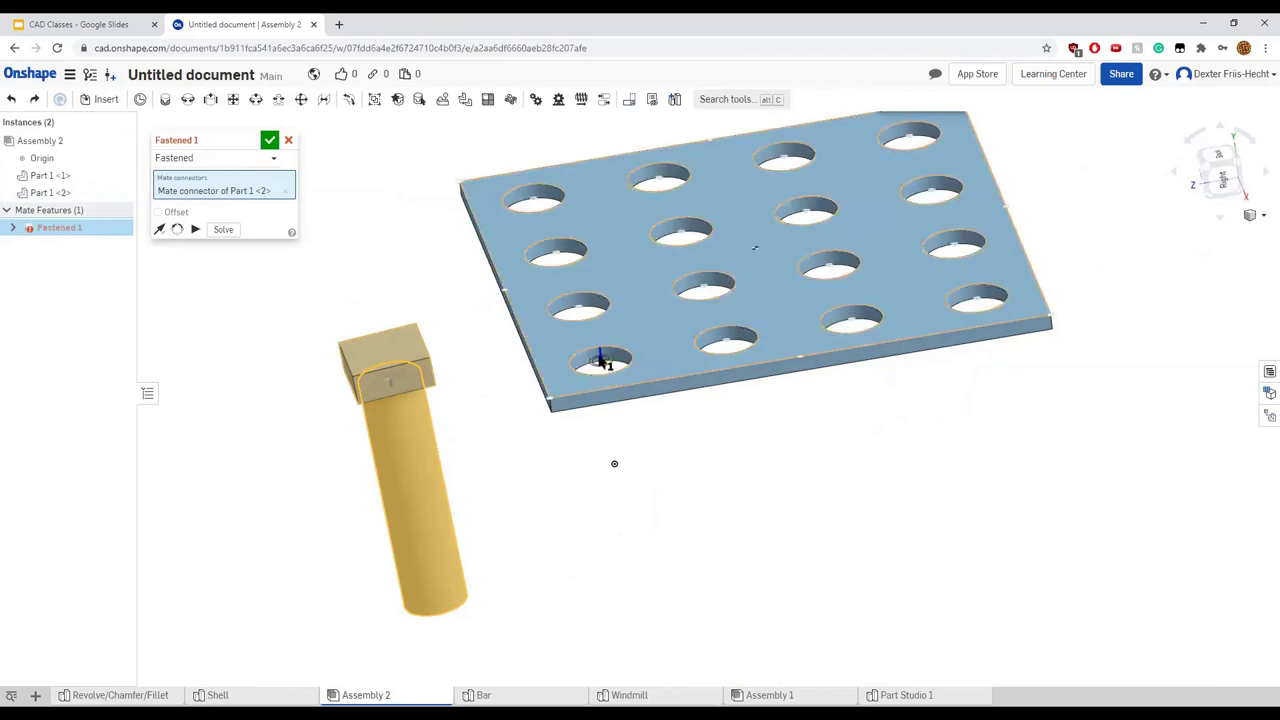
click(601, 361)
click(771, 385)
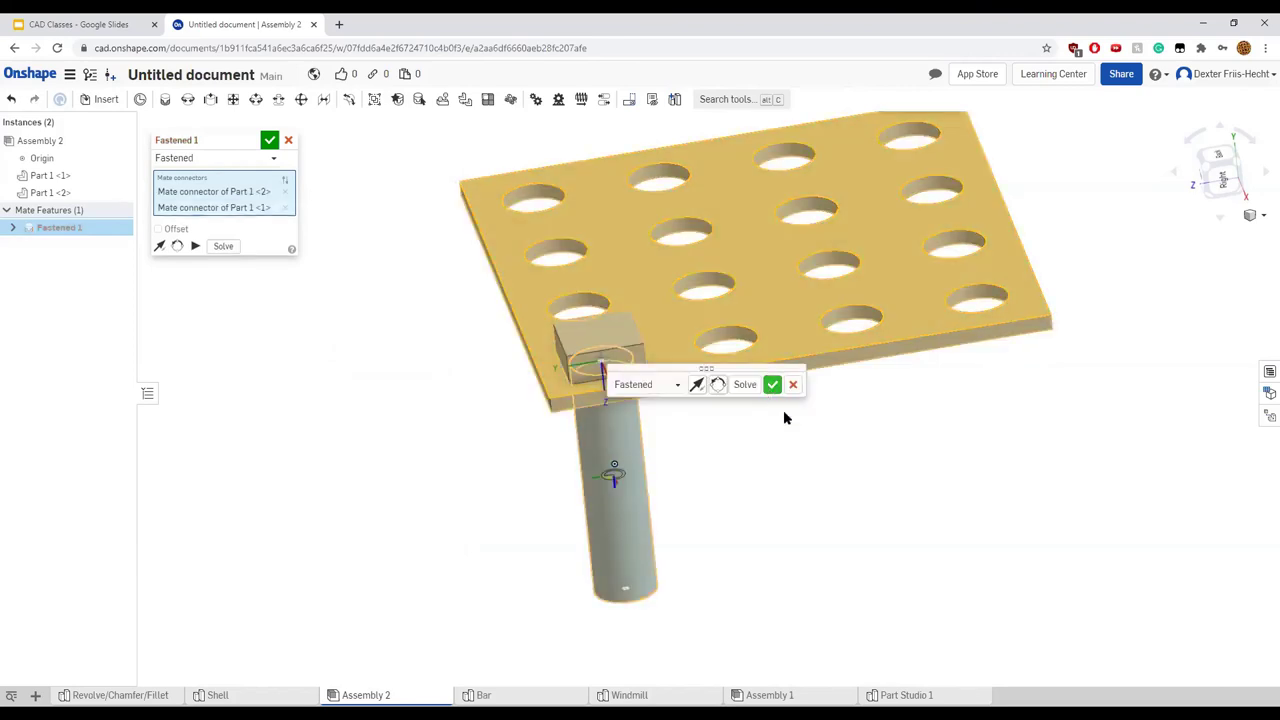
right_drag(783, 417, 778, 534)
right_drag(805, 460, 777, 449)
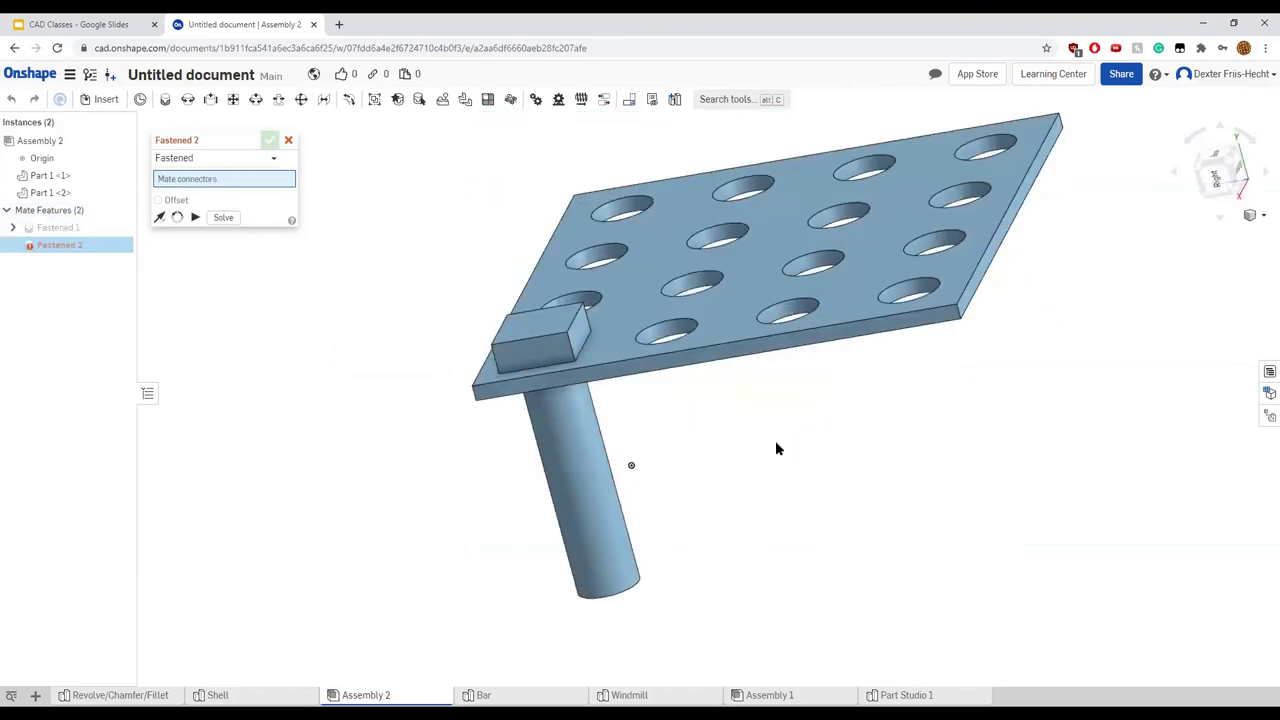
right_drag(1199, 199, 1212, 165)
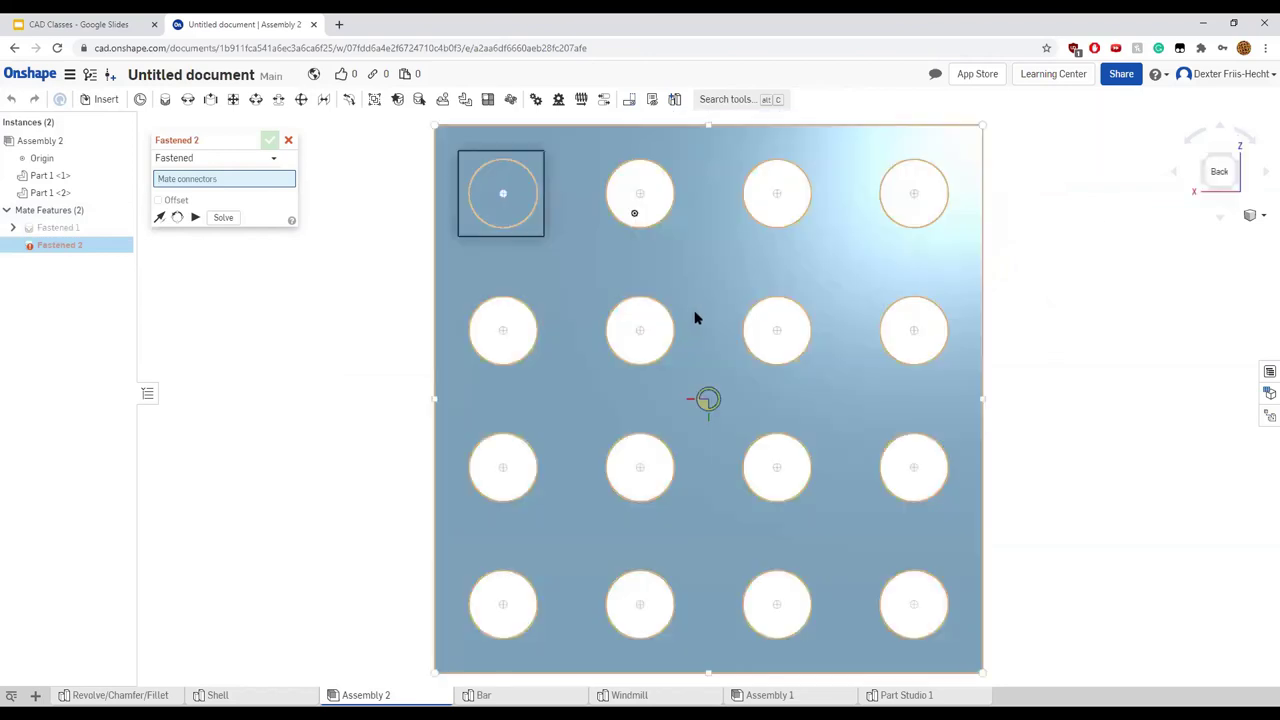
key(n)
click(288, 140)
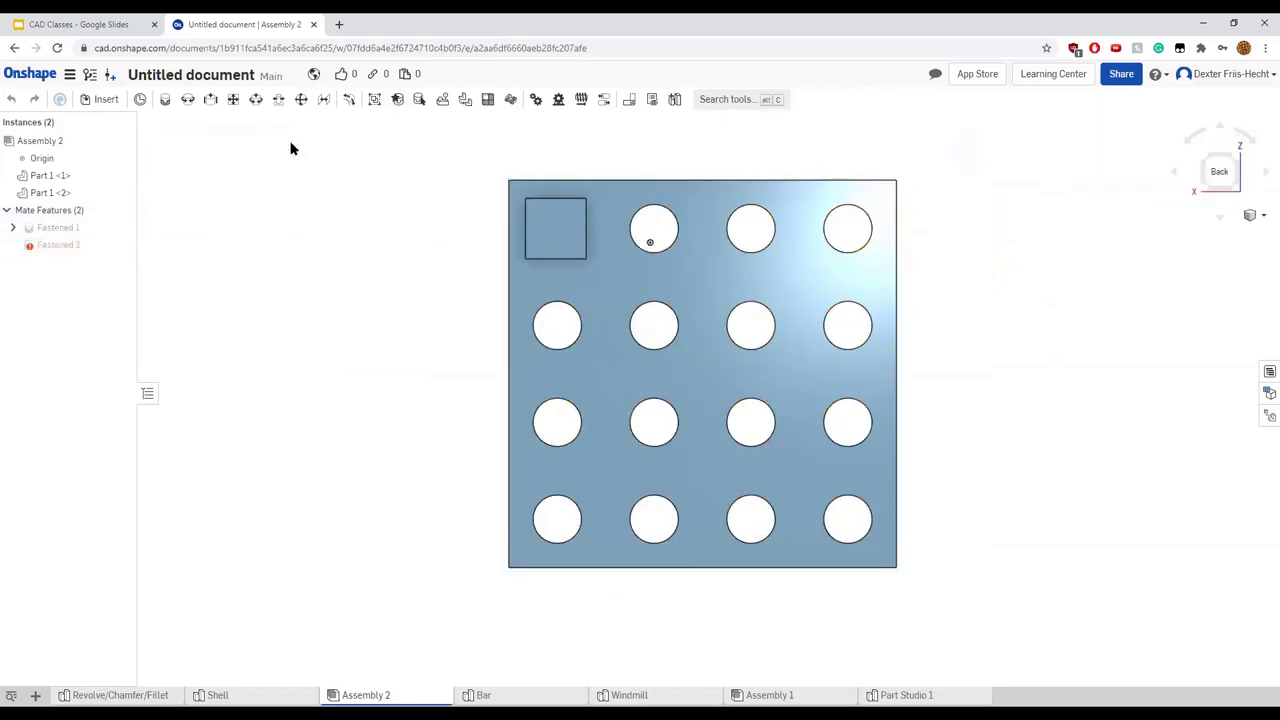
Start a linear pattern of the bar instance, using the plate's narrow side face as the pattern direction
click(489, 100)
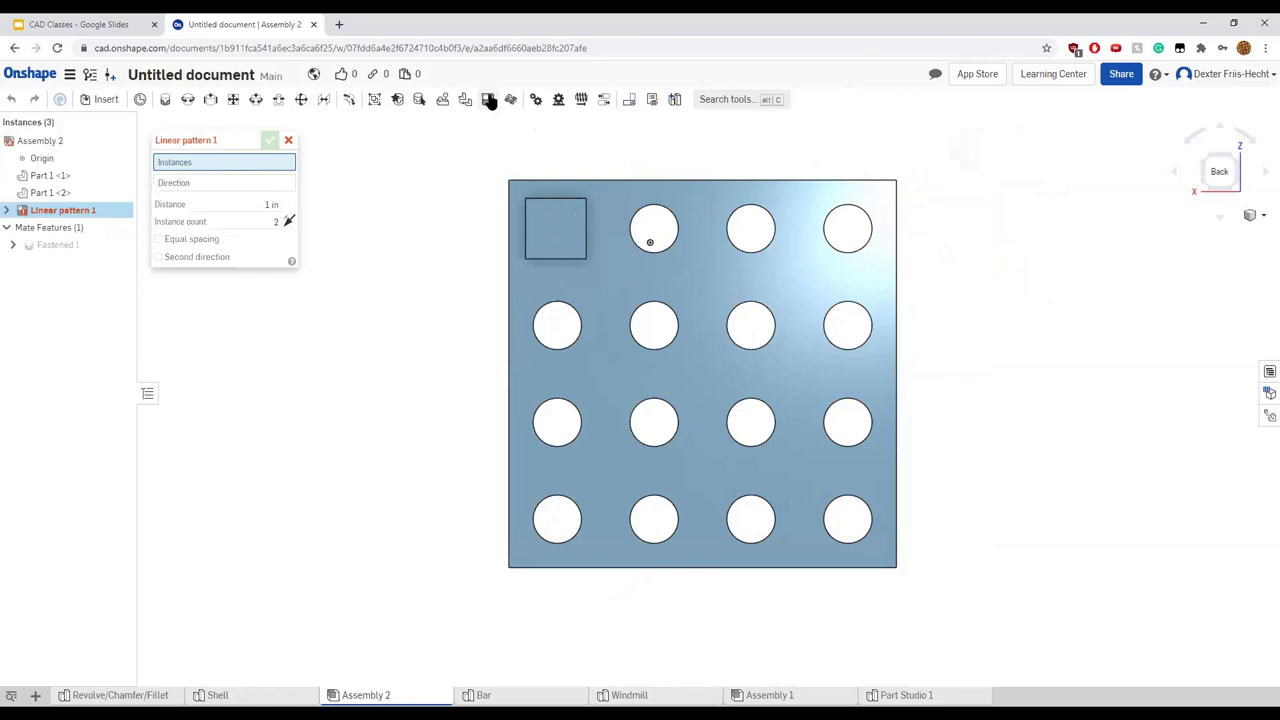
click(555, 227)
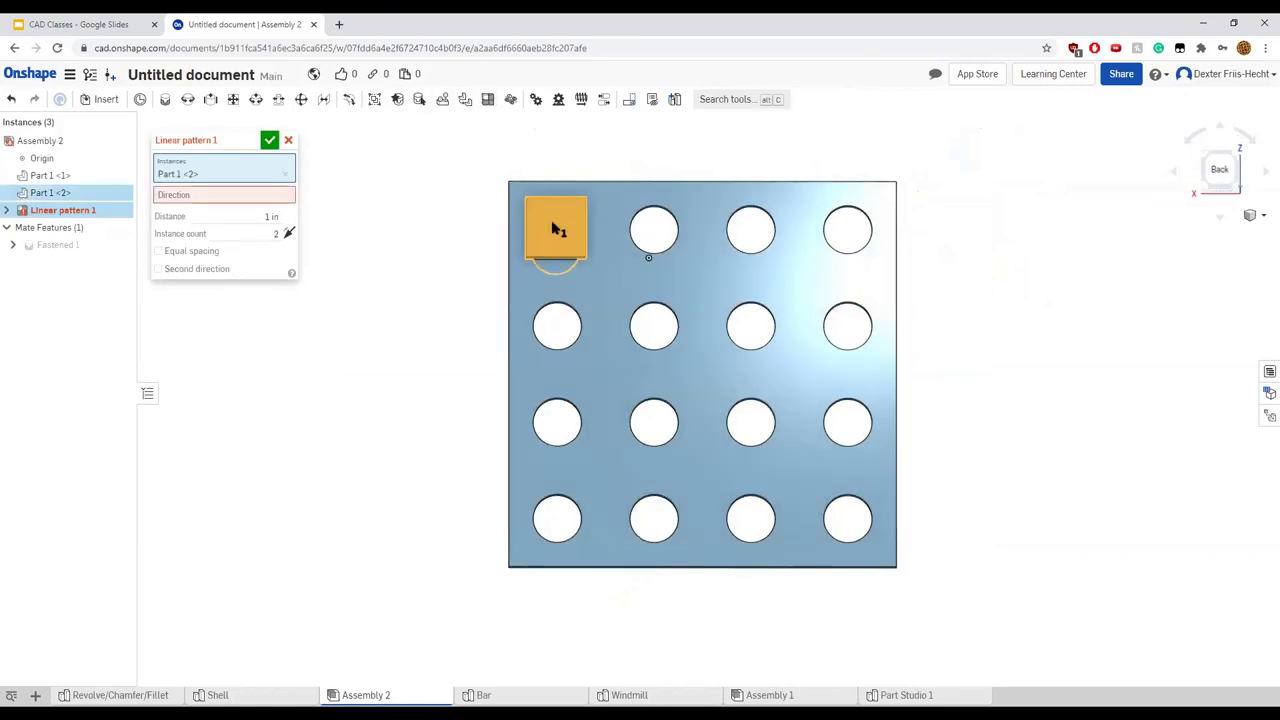
click(280, 195)
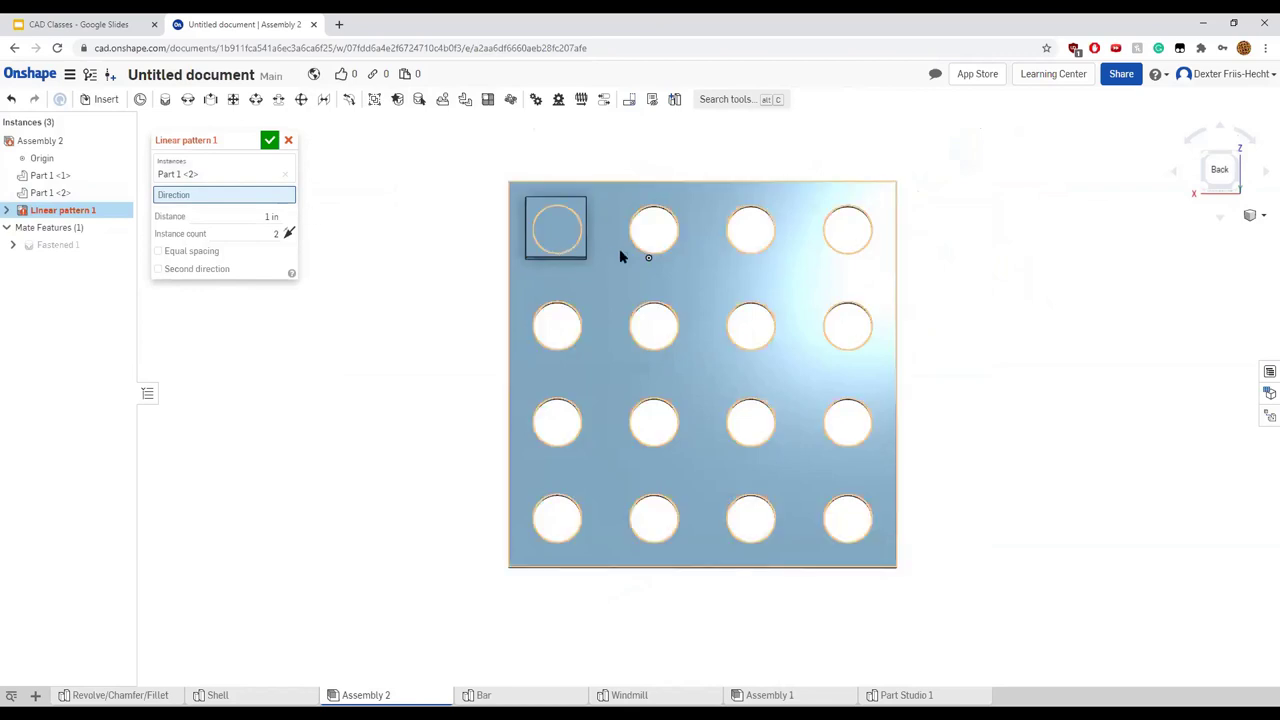
right_drag(952, 258, 757, 223)
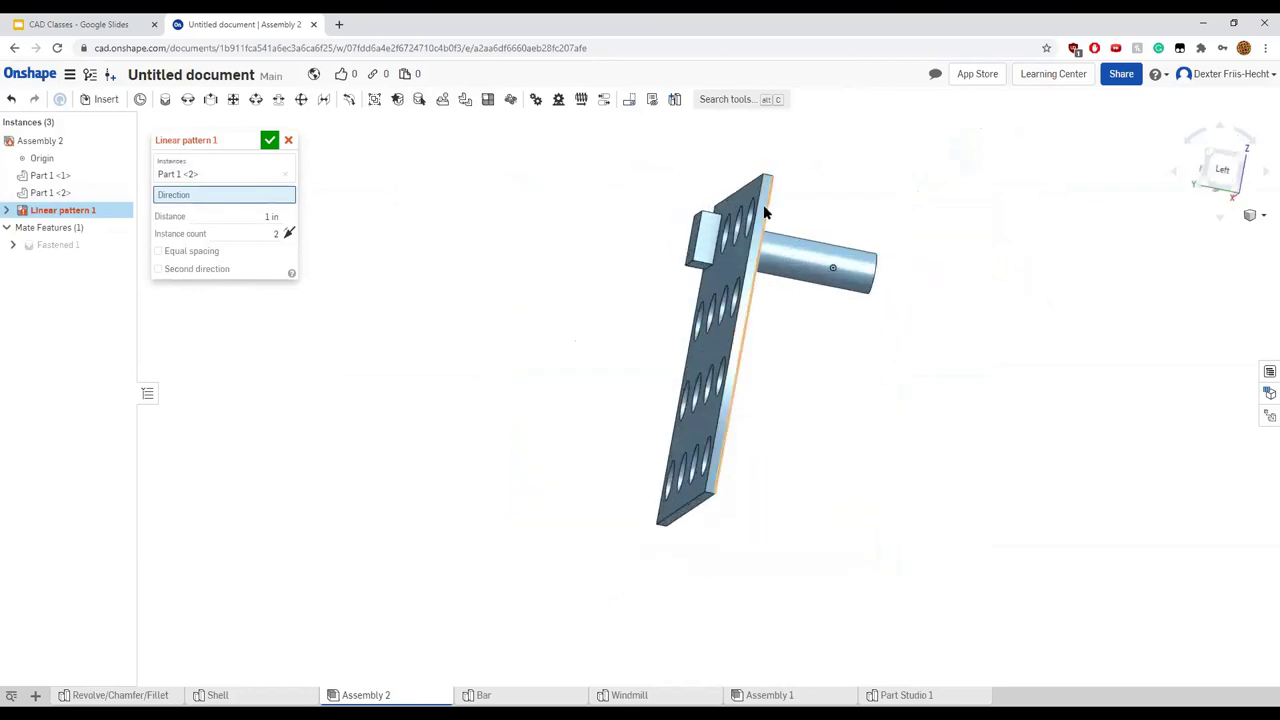
scroll(764, 212, up, 3)
click(767, 204)
right_drag(585, 215, 670, 215)
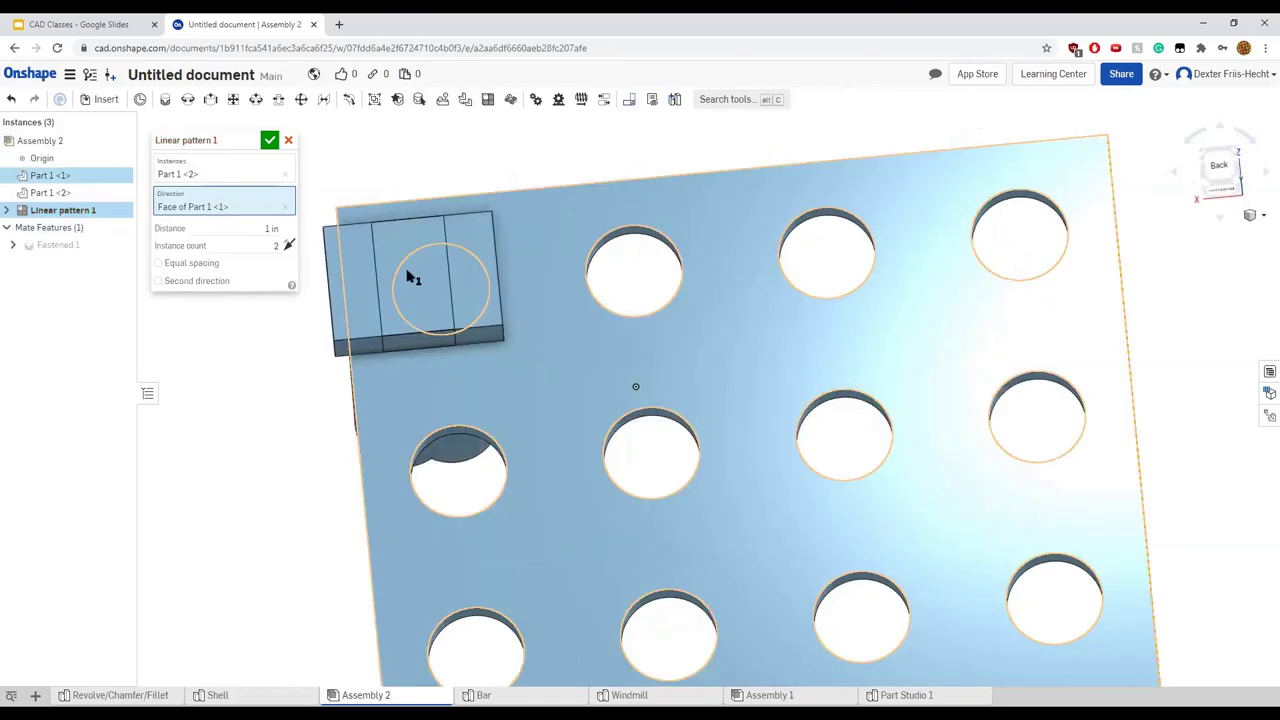
key(f)
mouse_move(408, 263)
right_down()
mouse_move(420, 234)
mouse_move(401, 270)
mouse_move(423, 266)
mouse_move(410, 285)
right_up()
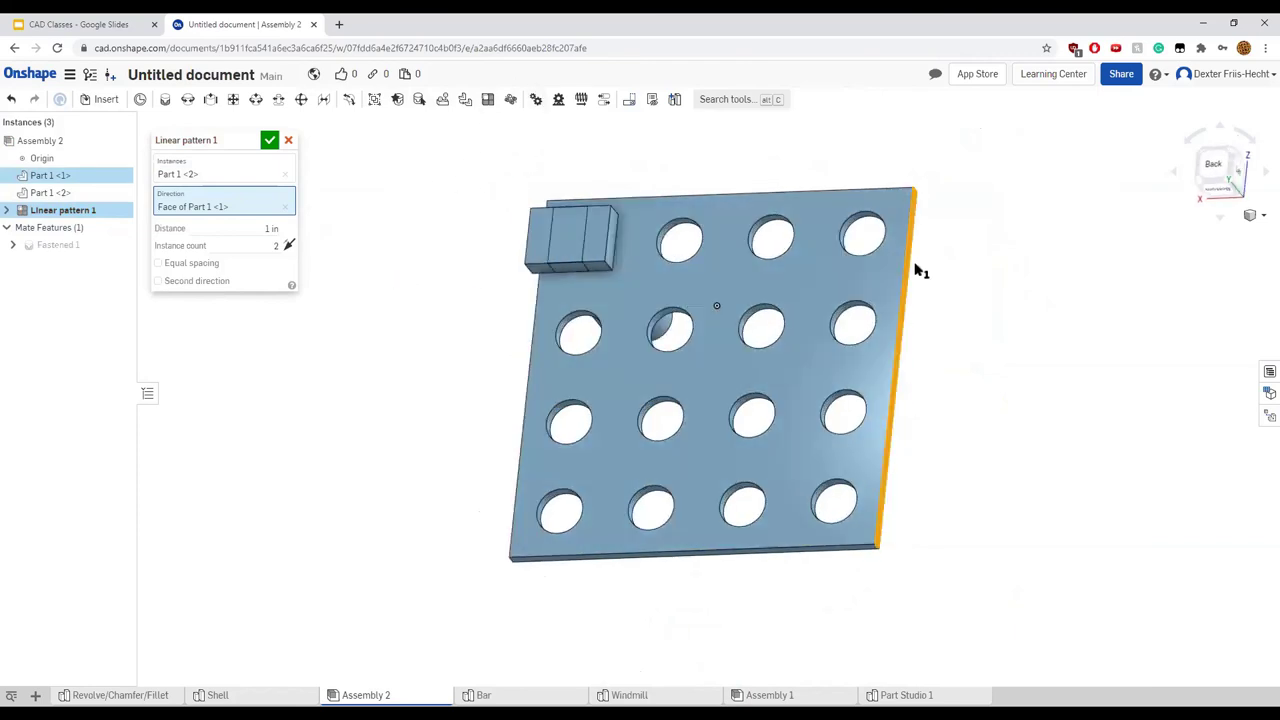
right_drag(916, 270, 1018, 300)
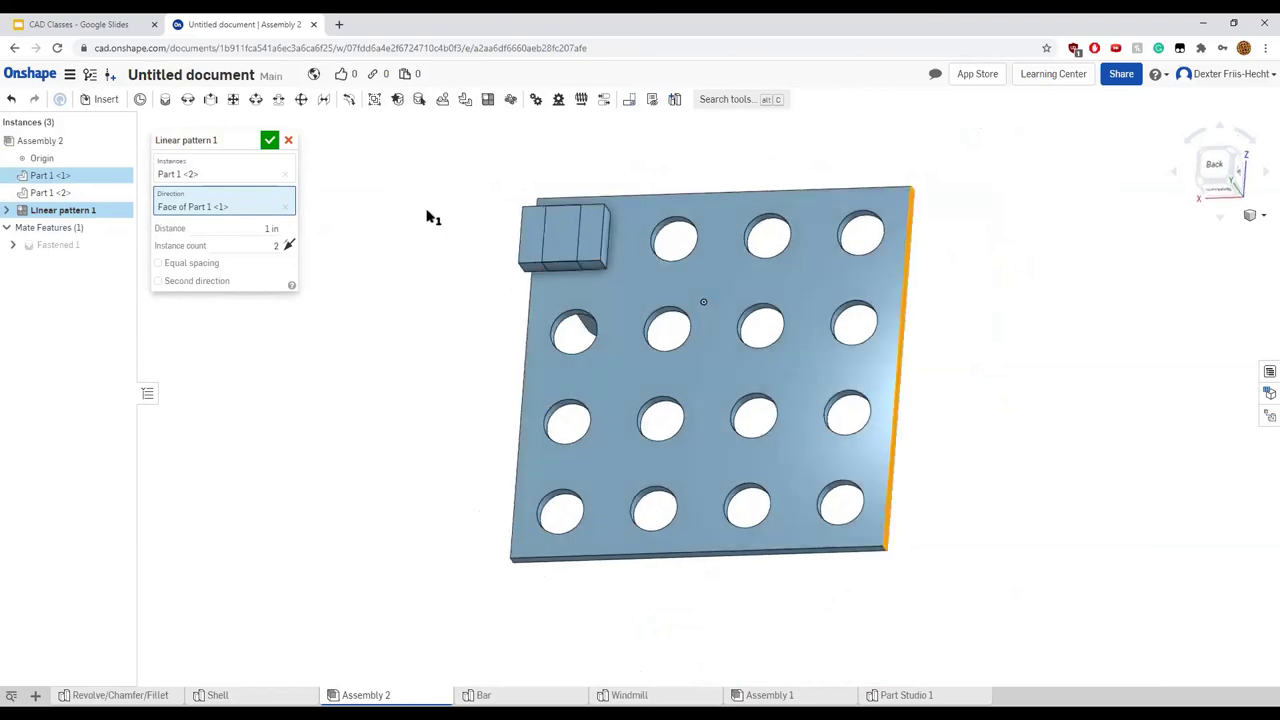
right_drag(360, 260, 672, 270)
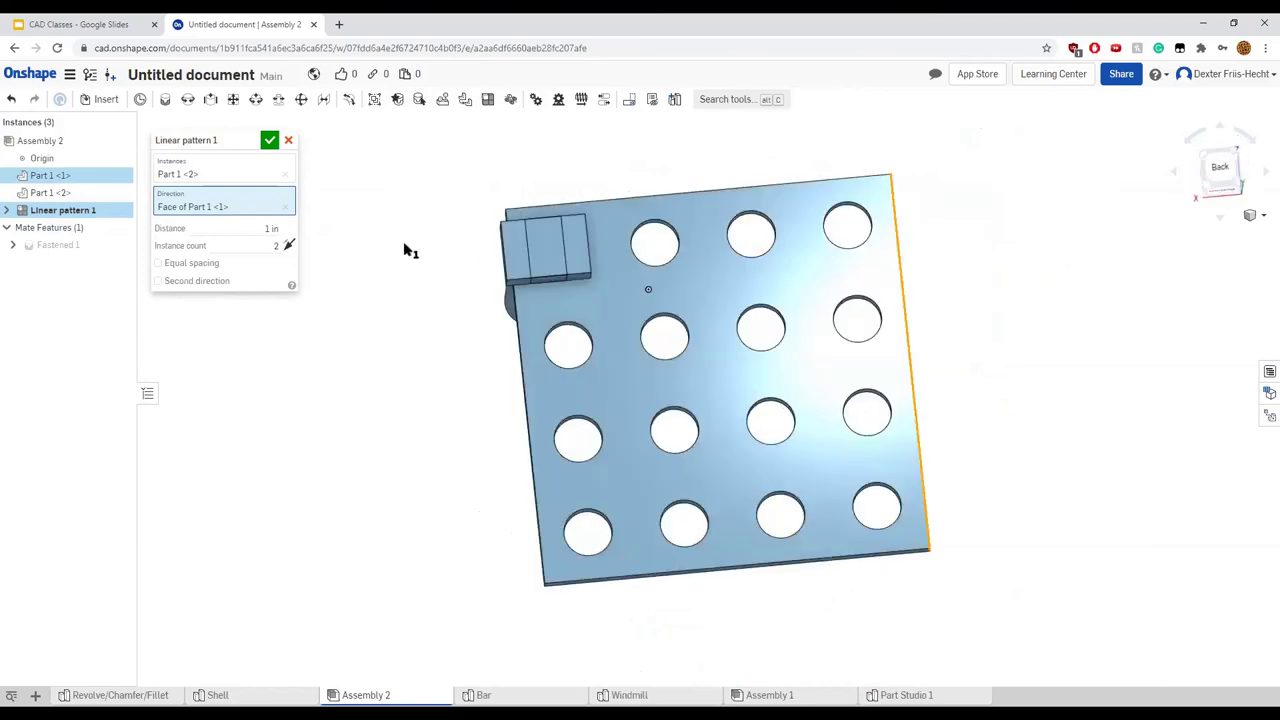
Set the linear pattern's distance to 4 in and reverse its direction so the copy lands in the neighbouring hole
click(268, 228)
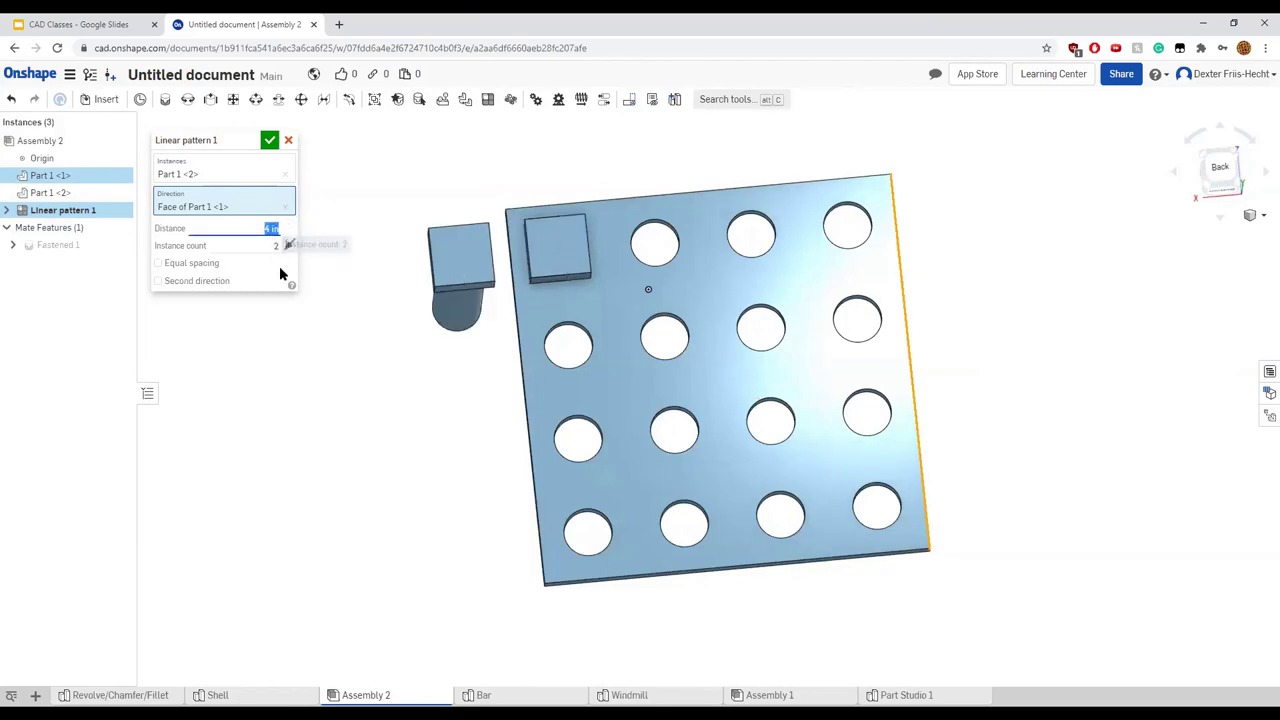
scroll(338, 316, up, 2)
scroll(338, 321, down, 3)
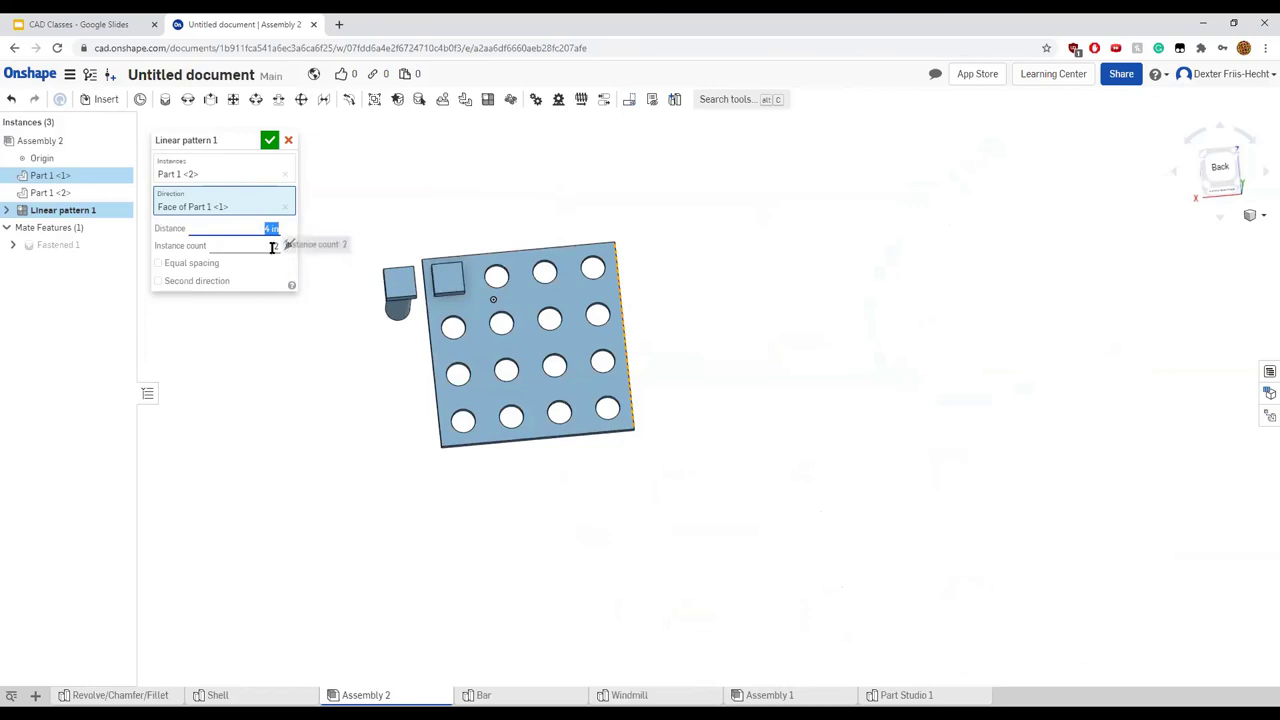
click(289, 246)
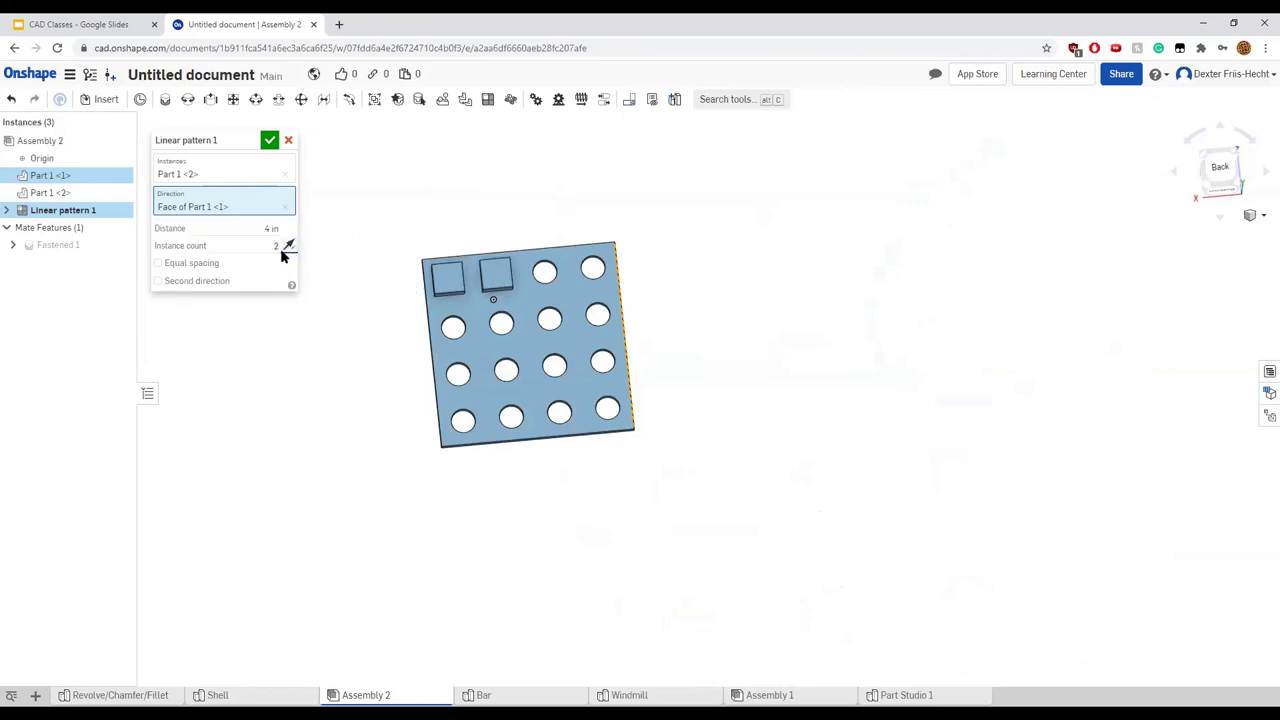
scroll(303, 250, down, 2)
scroll(303, 250, up, 2)
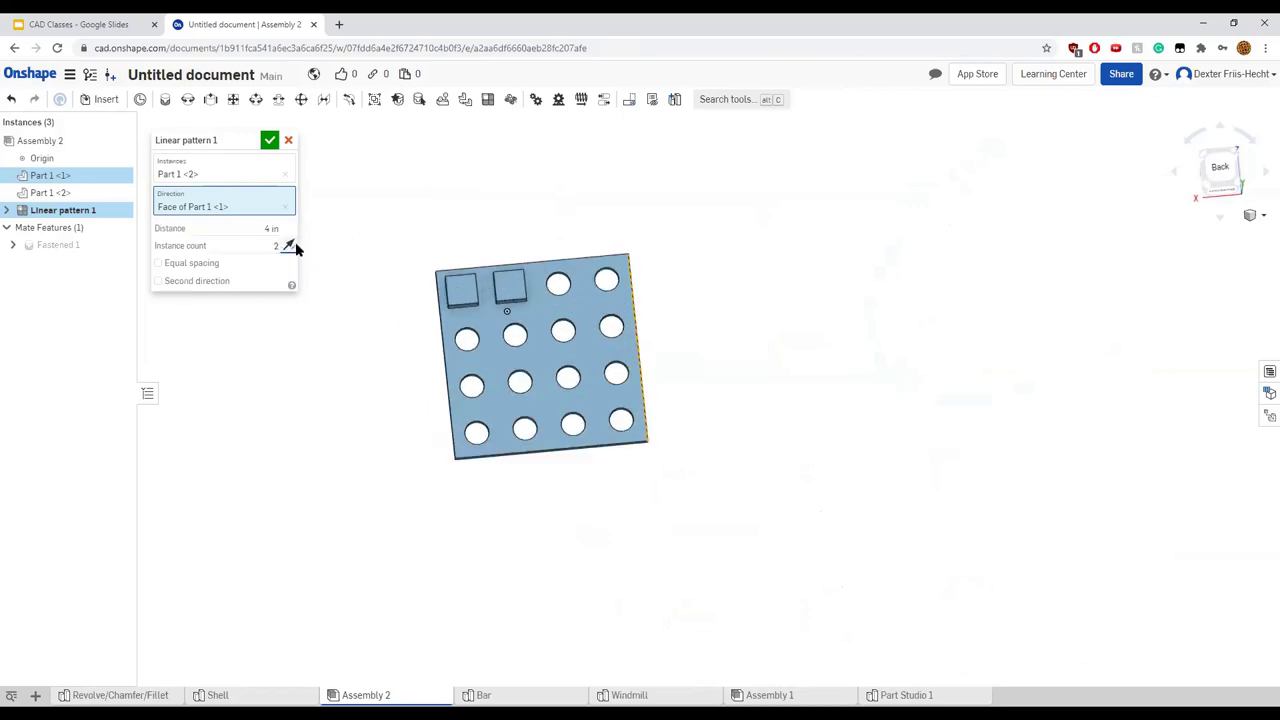
Set the linear pattern's first-direction instance count to 4 so bars fill the whole first row of holes
click(290, 246)
click(290, 246)
right_drag(366, 326, 363, 283)
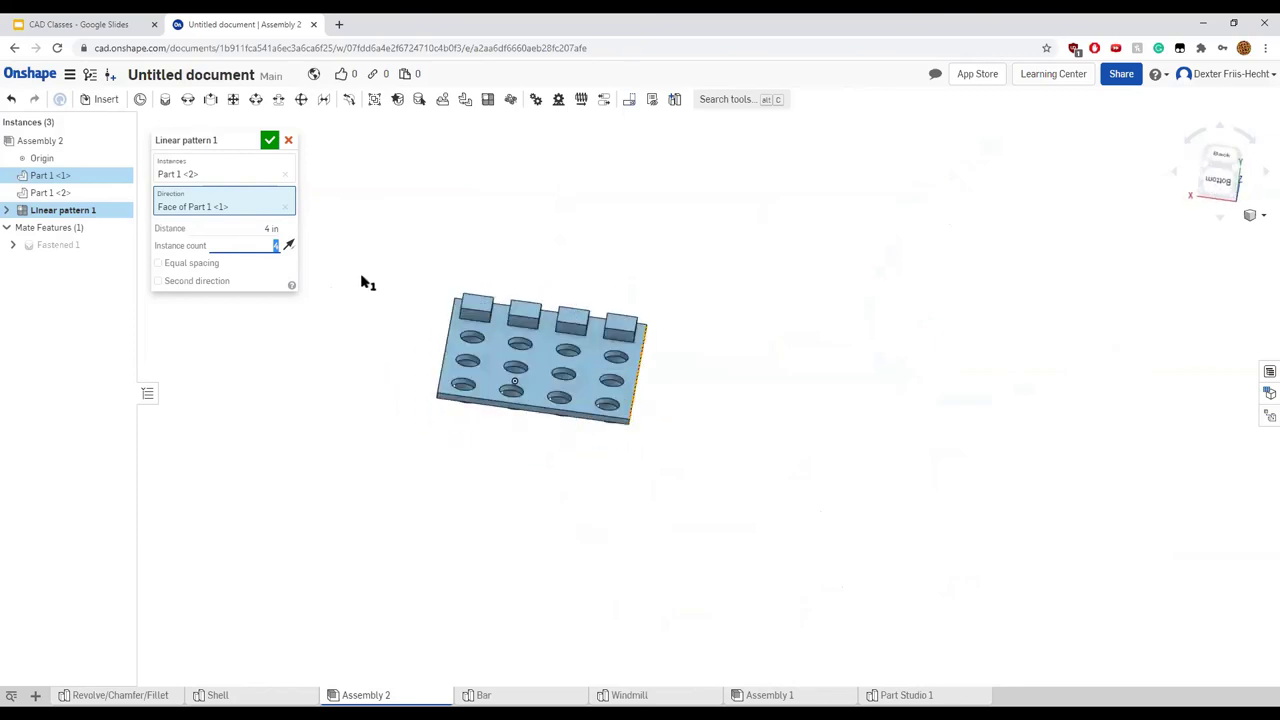
right_drag(612, 406, 563, 412)
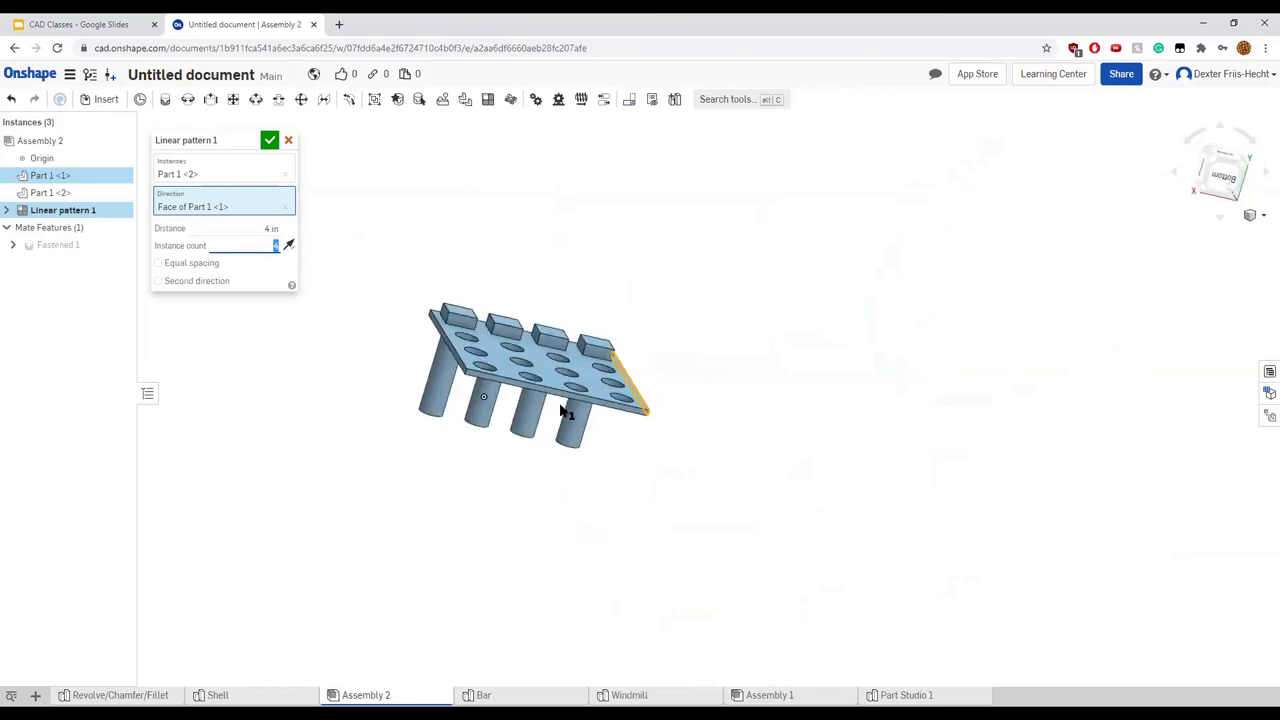
Enable a second direction for the linear pattern, using the plate's long narrow side face parallel to the bar row
click(158, 281)
right_drag(403, 363, 508, 365)
scroll(508, 365, up, 6)
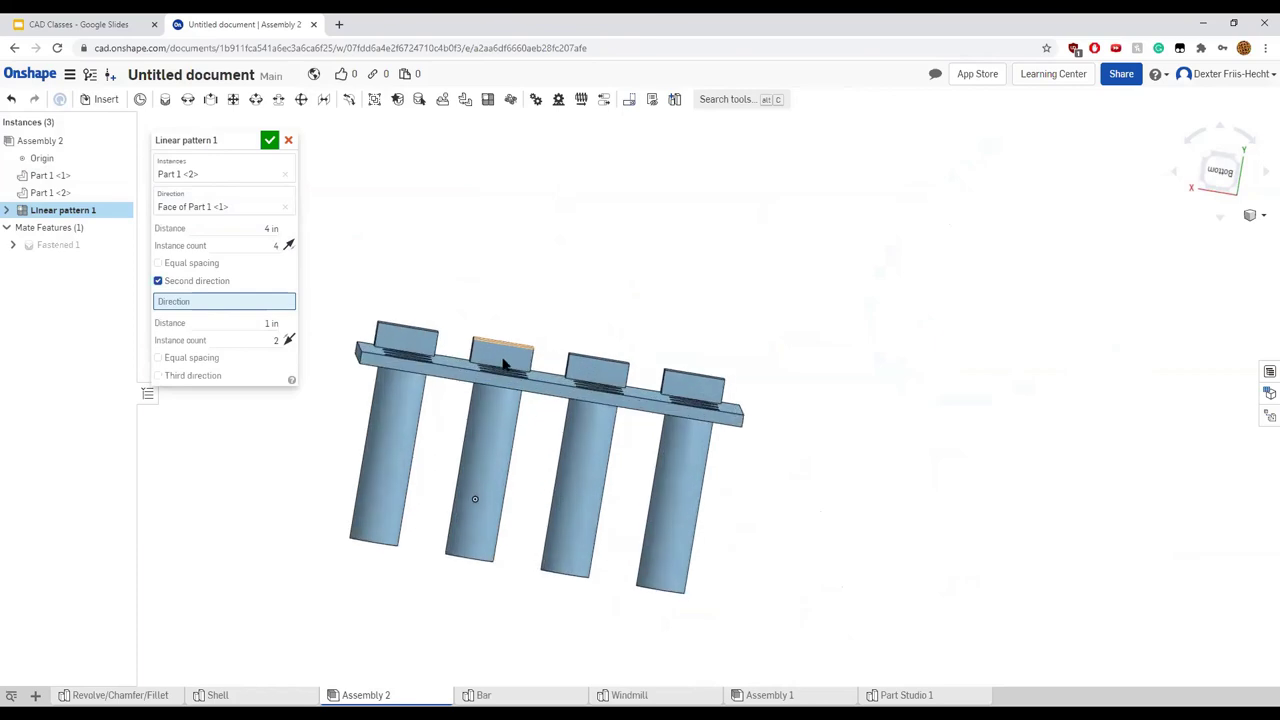
click(540, 338)
scroll(583, 303, up, 3)
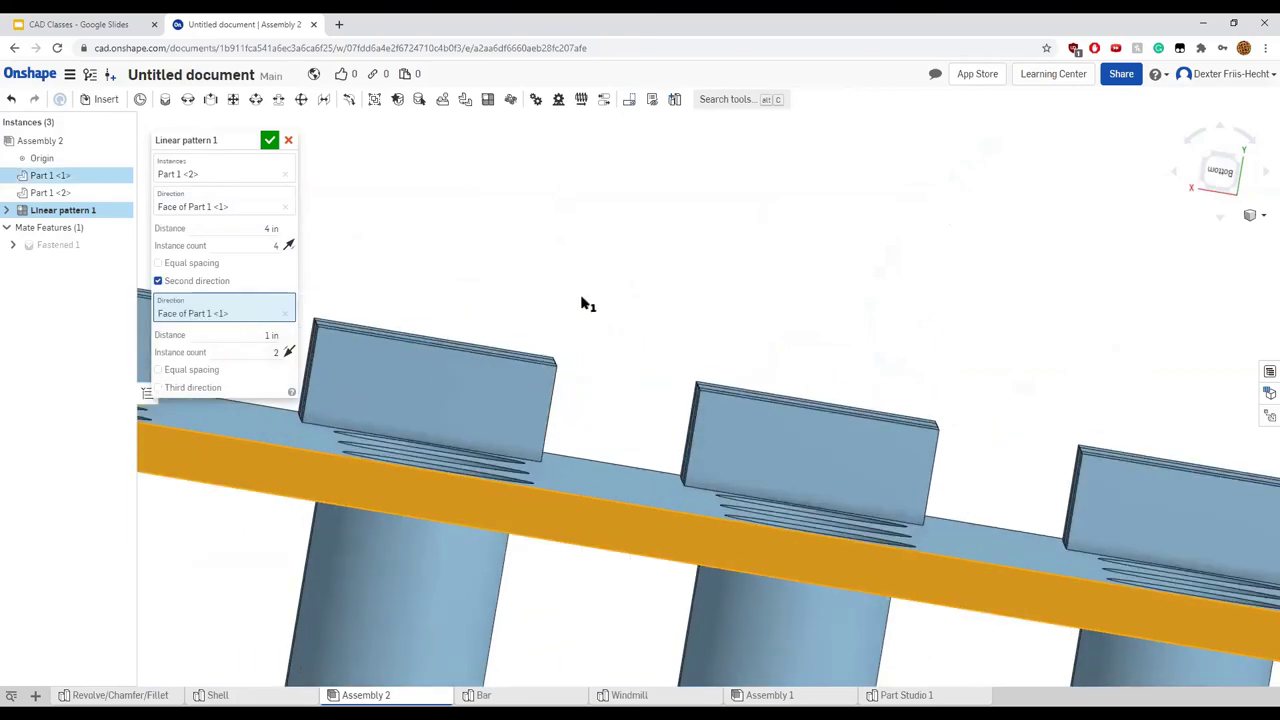
right_drag(591, 274, 580, 320)
scroll(577, 345, up, 3)
scroll(577, 344, up, 3)
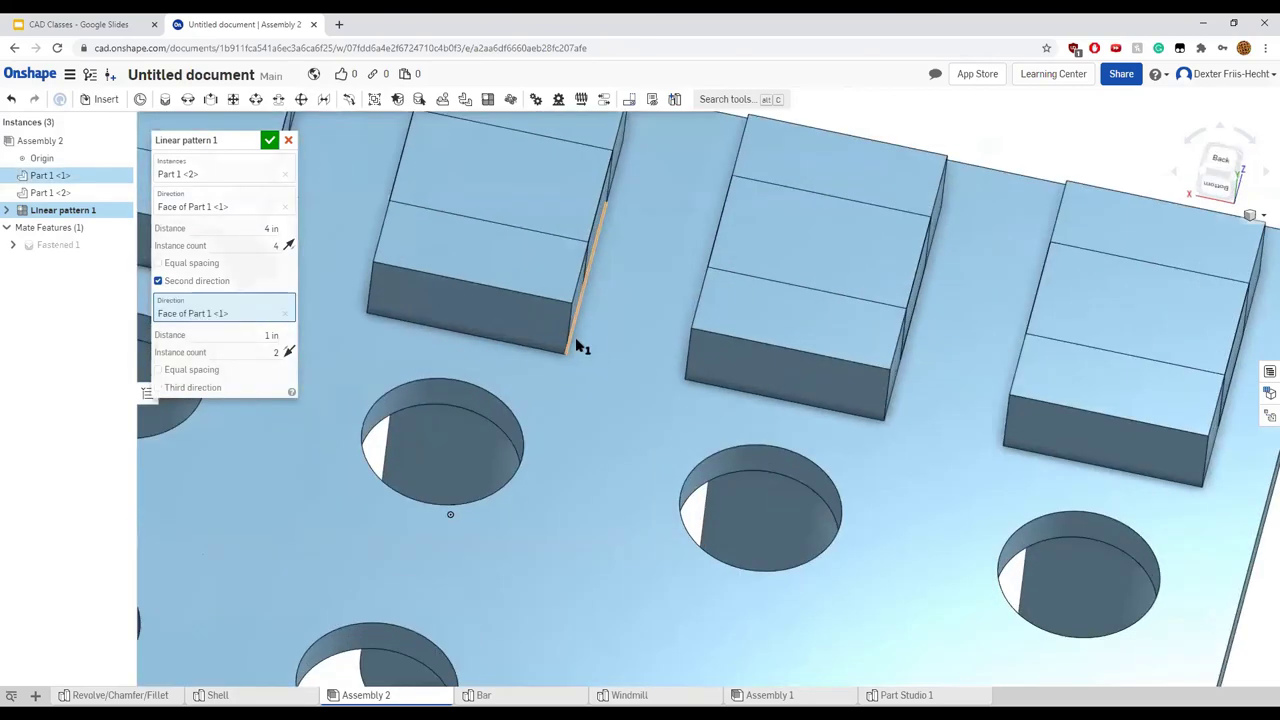
scroll(372, 335, down, 5)
Set the second direction's distance to 4 in and its instance count to 4 so bars fill all the plate's holes
click(272, 334)
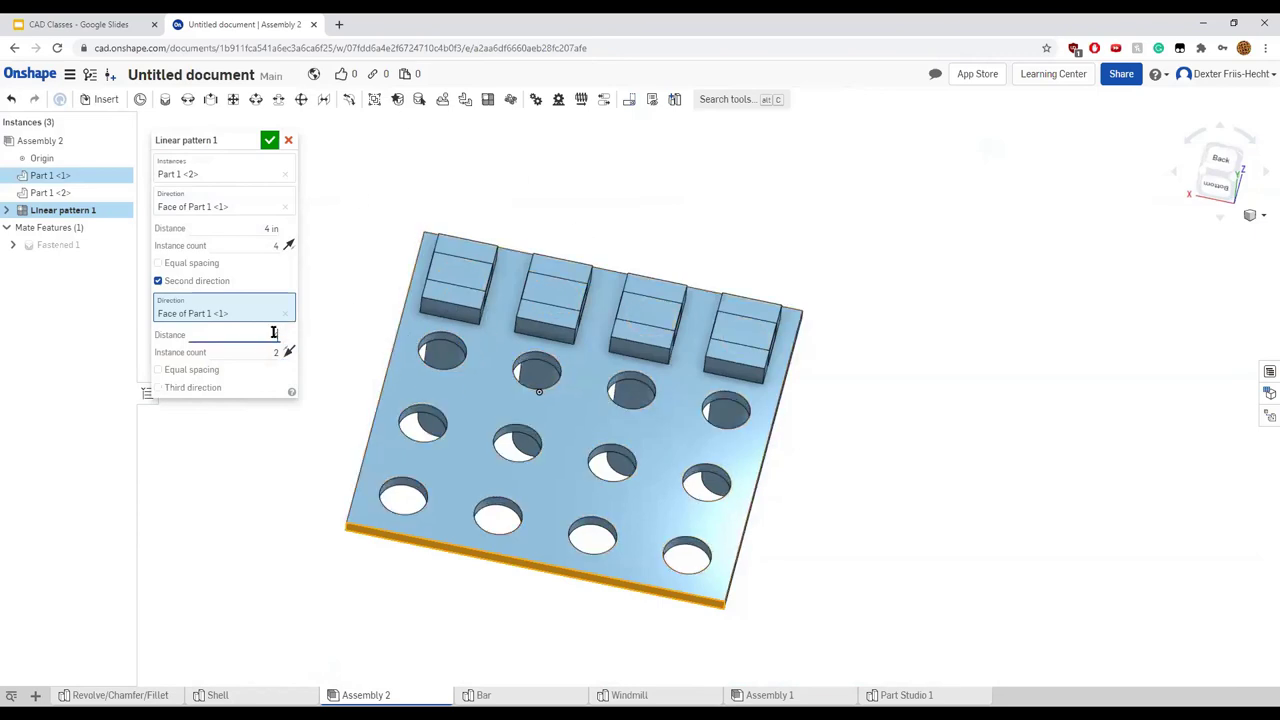
text(4)
click(276, 352)
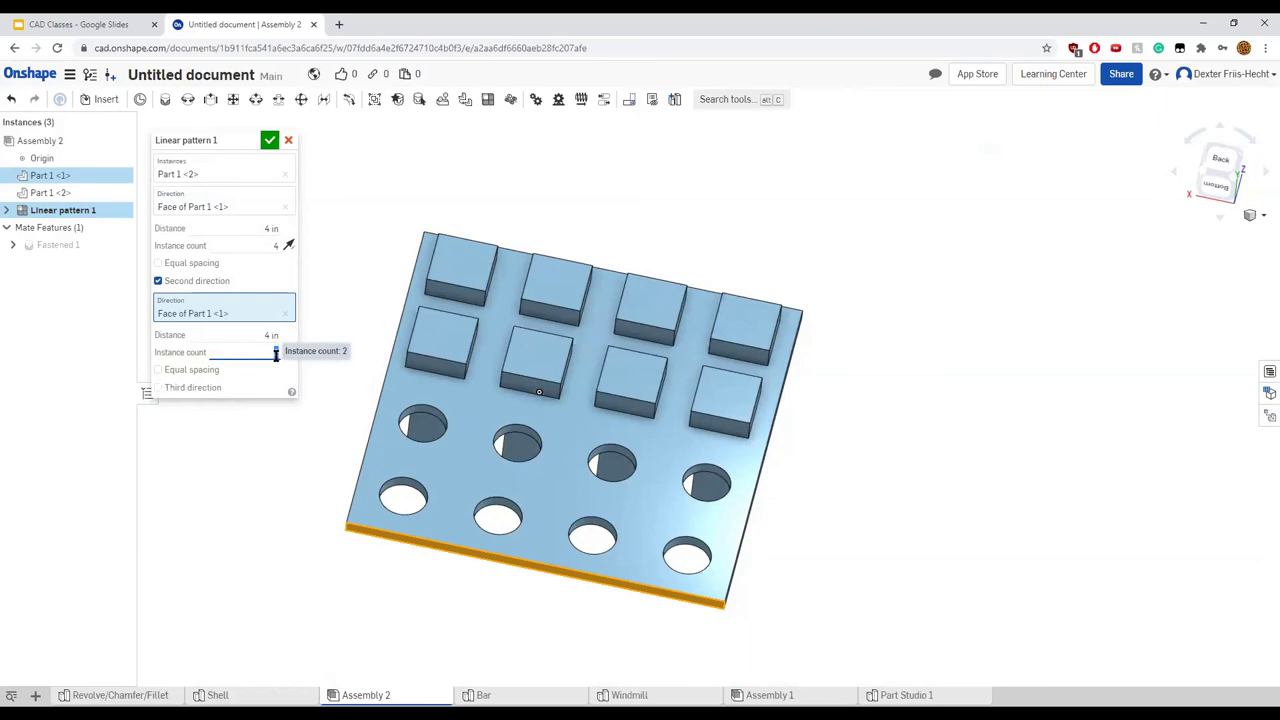
text(4)
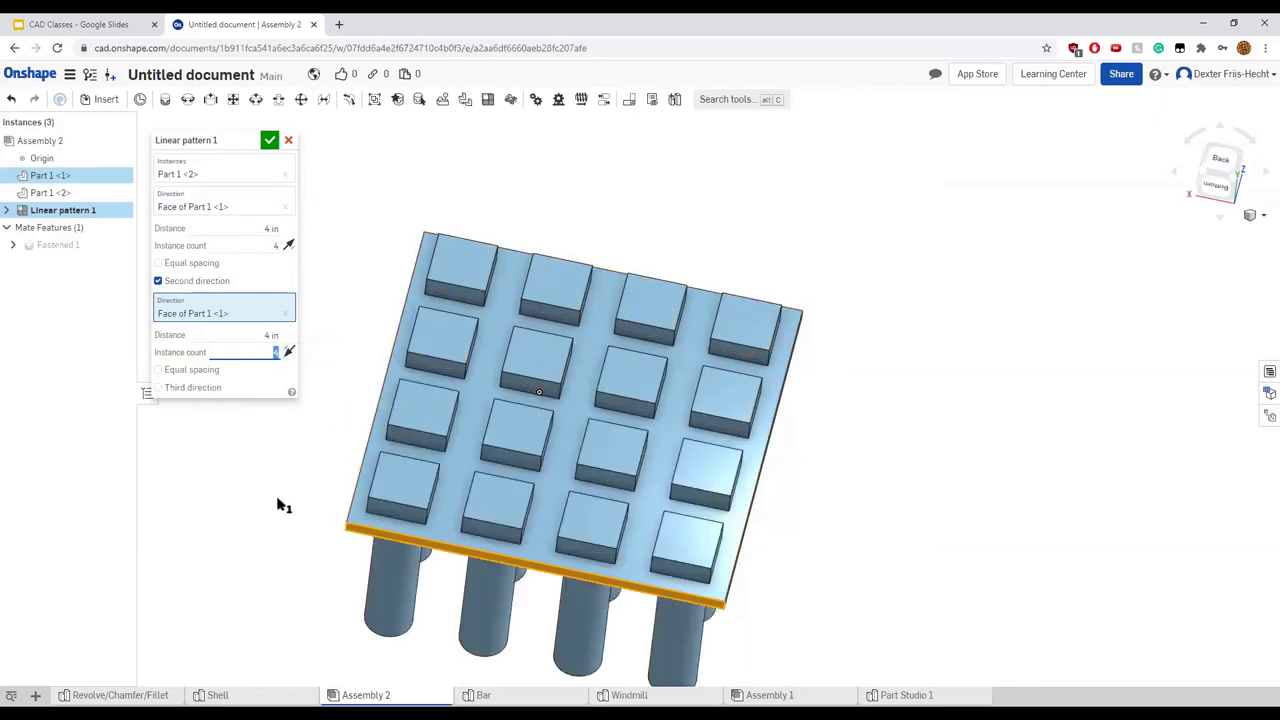
right_drag(277, 503, 317, 457)
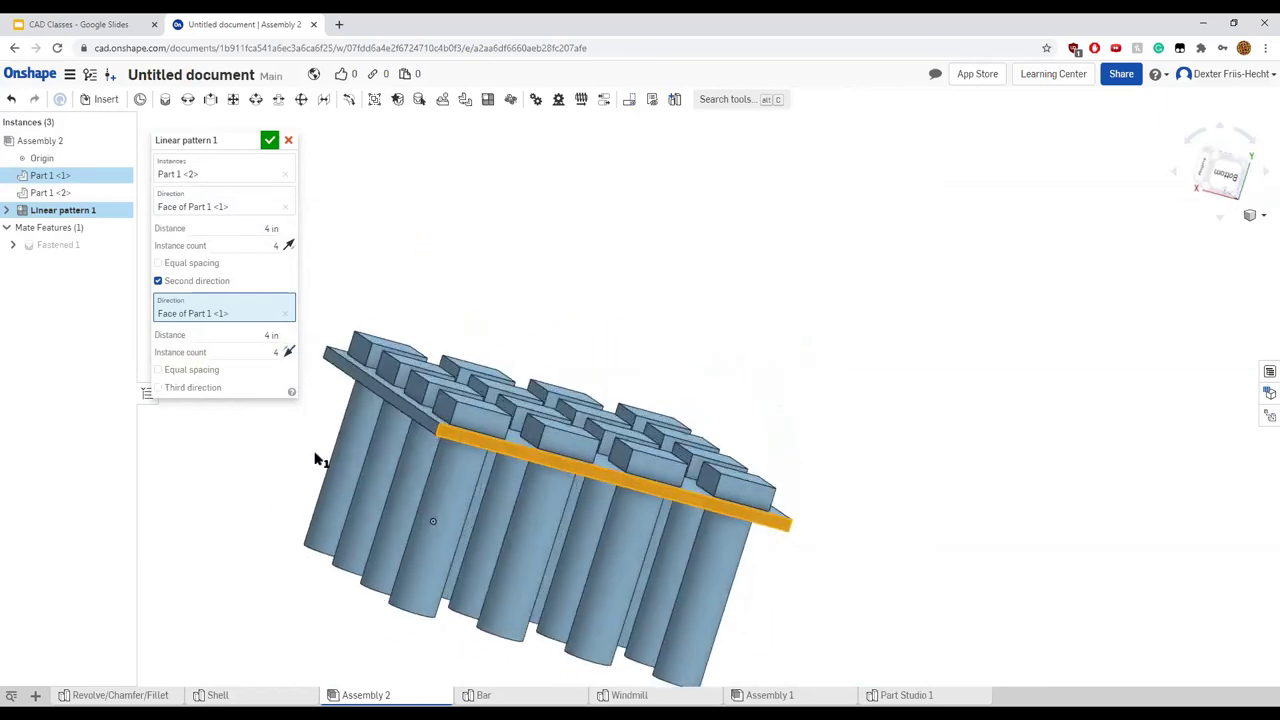
Enable a third direction for the linear pattern, using the plate's broad perforated face
click(184, 389)
mouse_move(380, 455)
right_down()
mouse_move(386, 508)
mouse_move(477, 440)
mouse_move(389, 471)
right_up()
click(457, 443)
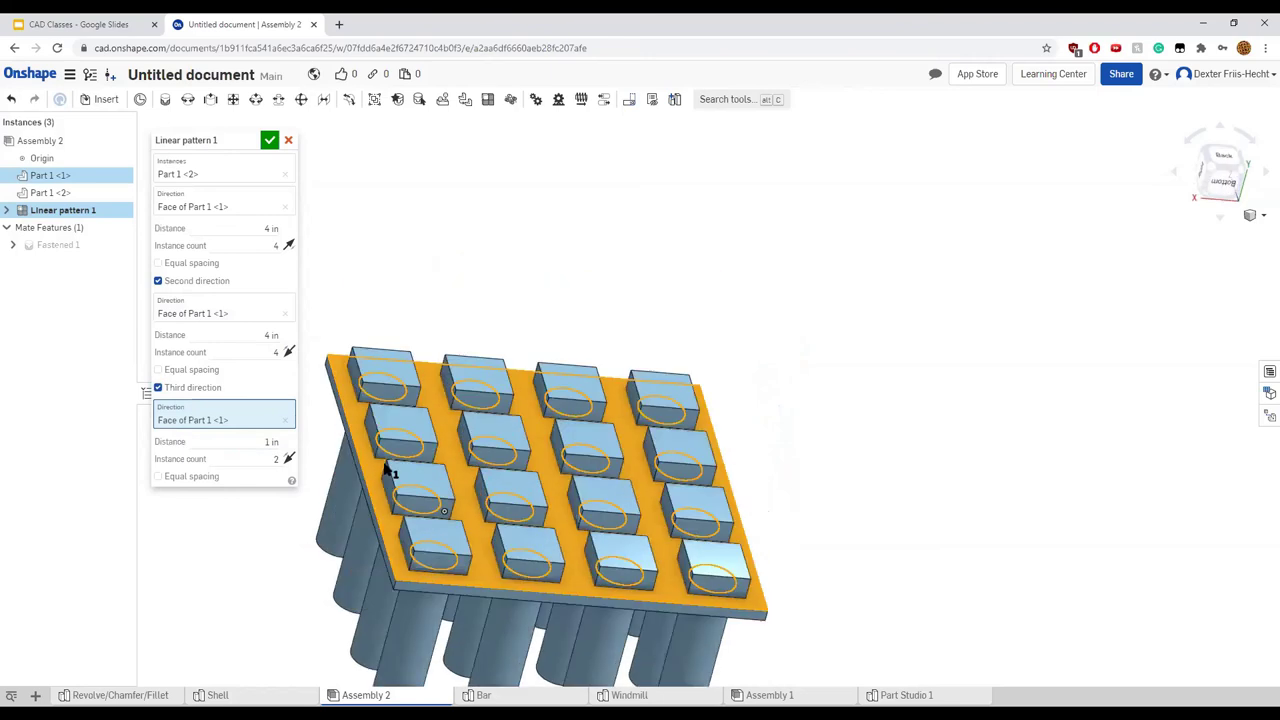
Try third-direction distances of 8 in and finally 10 in, stacking a second layer of bars clear of the first
click(270, 442)
text(2)
double_click(276, 443)
key(BackSpace)
text(4)
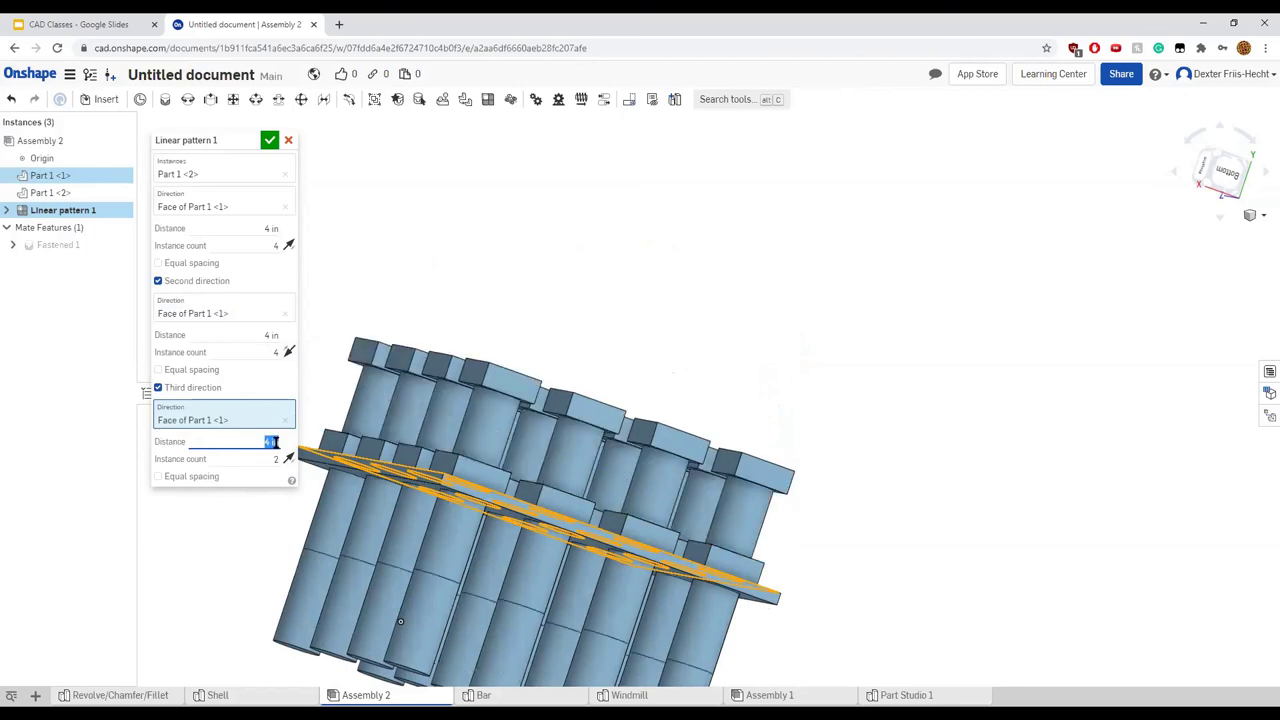
text(8)
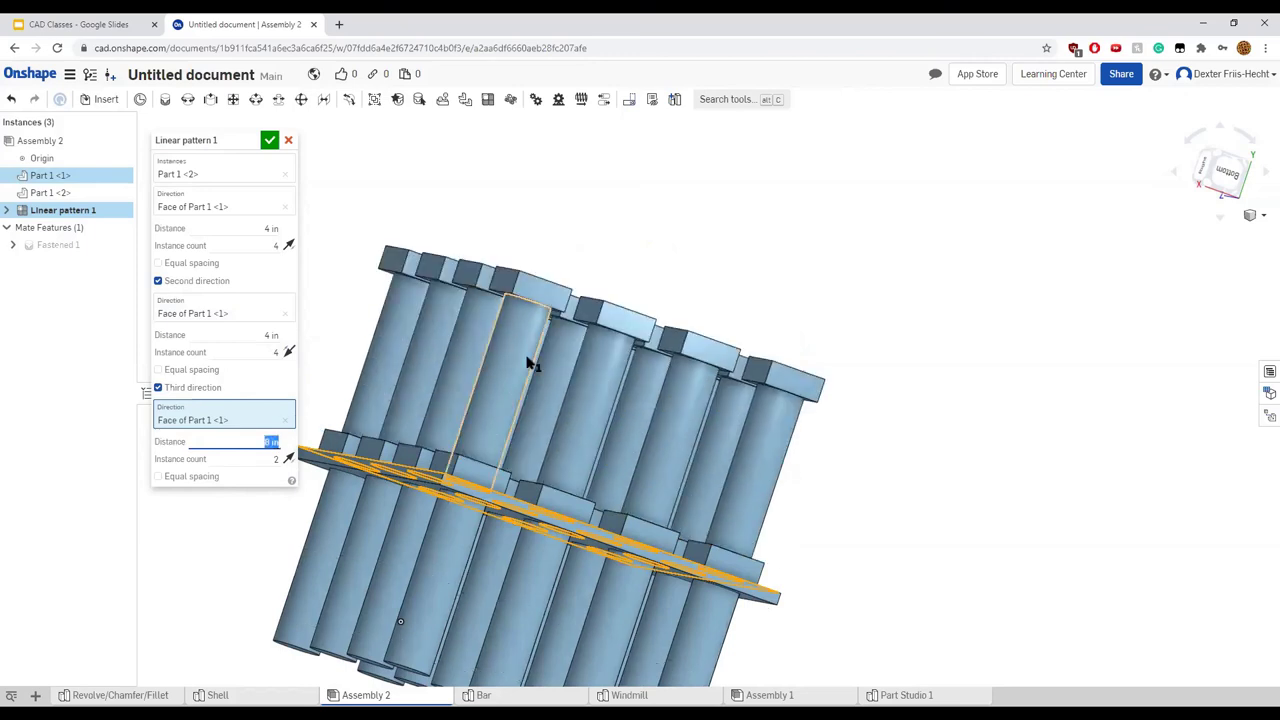
scroll(535, 375, up, 3)
scroll(545, 385, down, 3)
text(10)
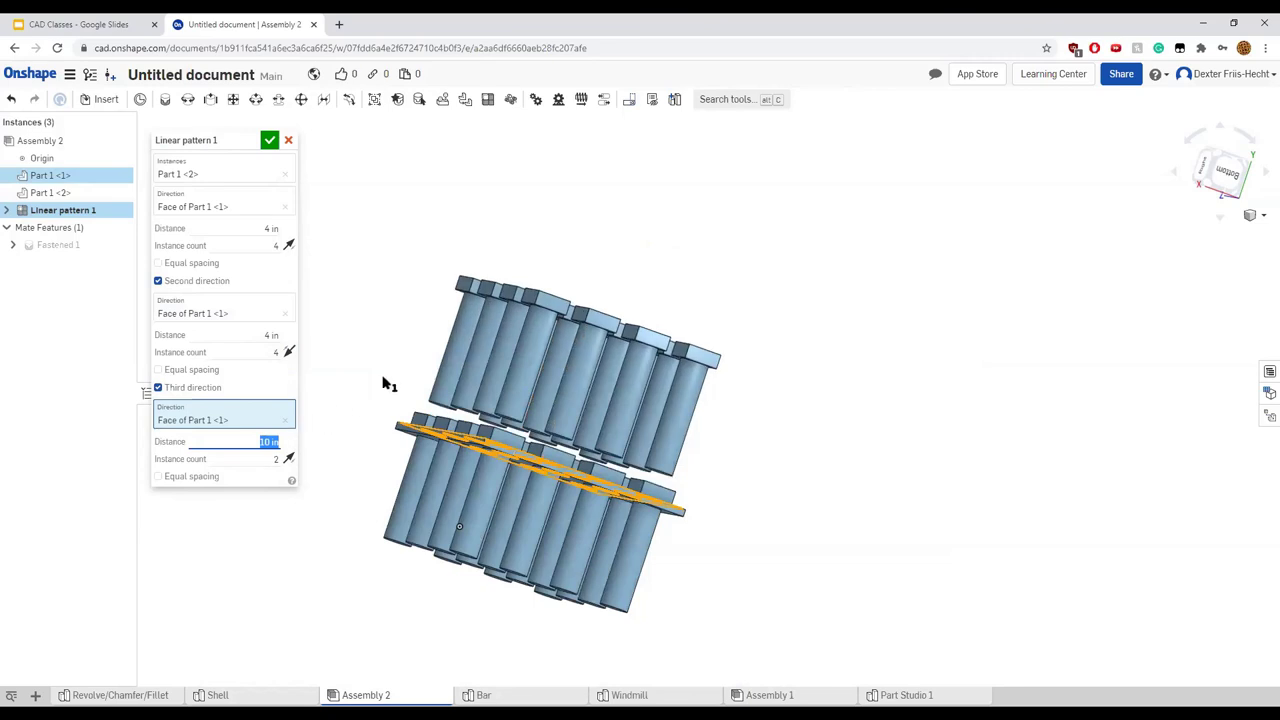
Clear the third direction's reference face and accept the linear pattern of bars
right_drag(382, 385, 363, 417)
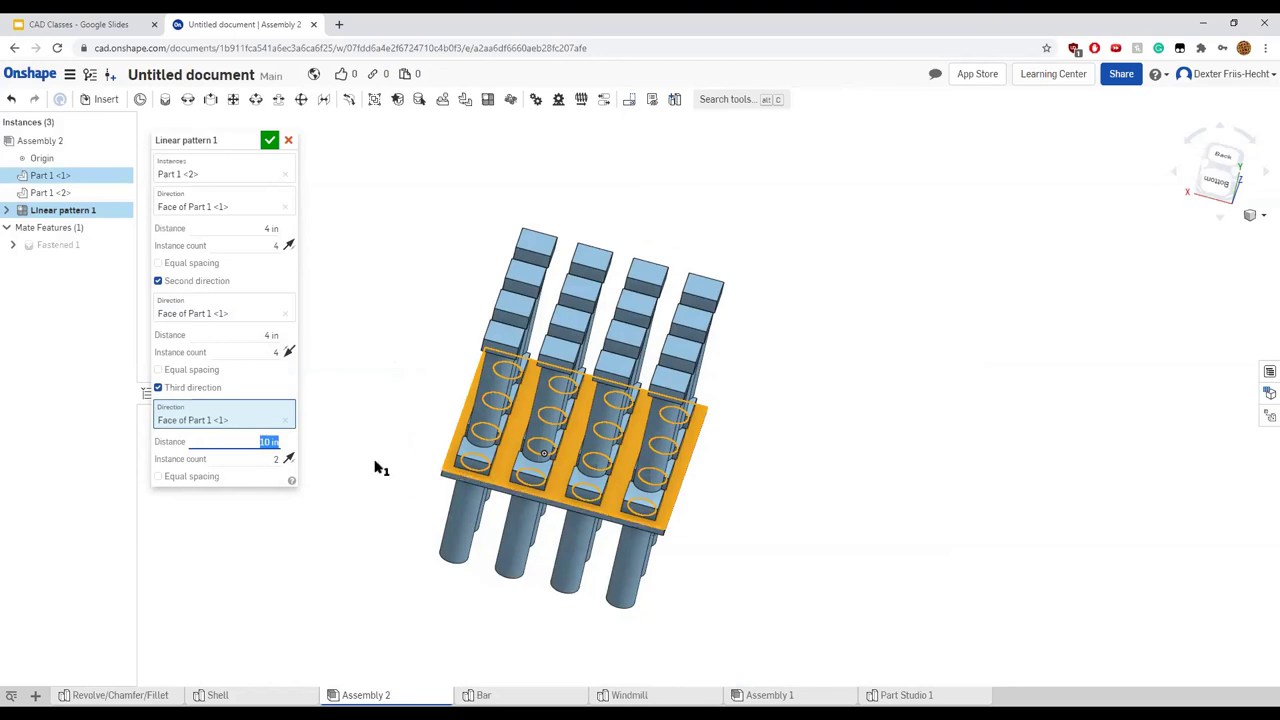
right_drag(378, 417, 433, 360)
right_drag(530, 378, 536, 395)
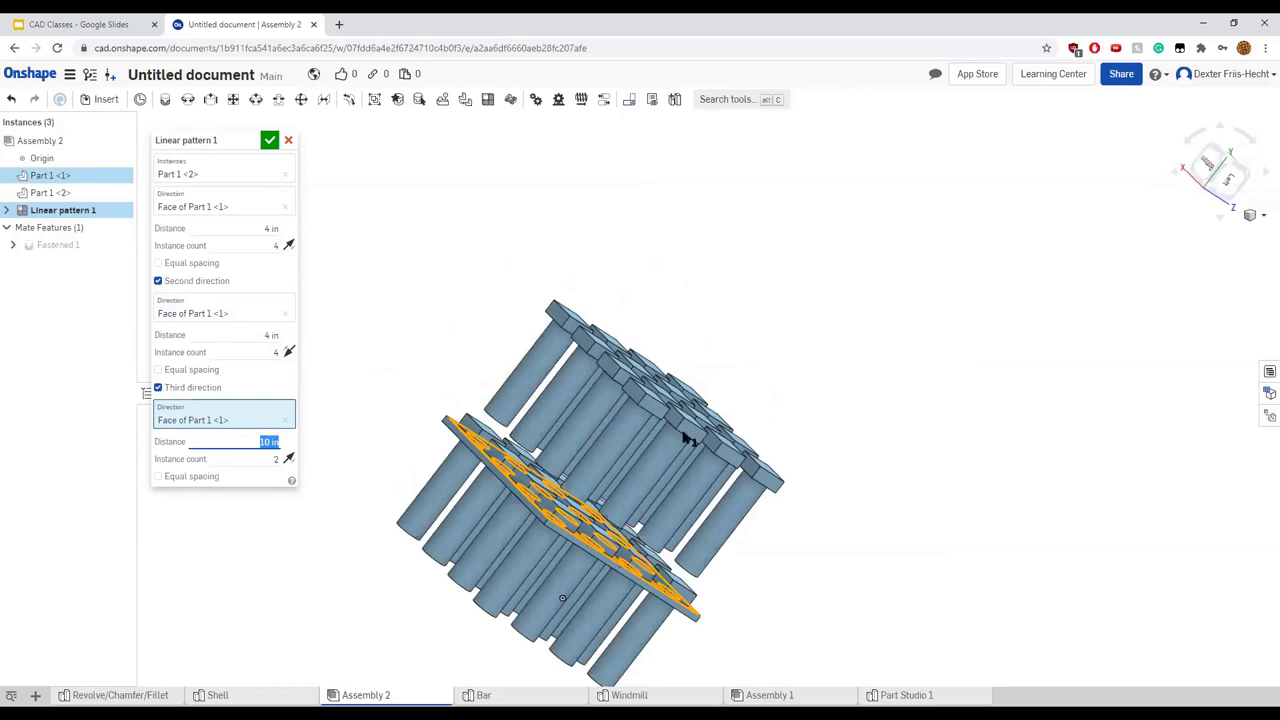
right_drag(873, 543, 1260, 277)
right_drag(1006, 366, 960, 403)
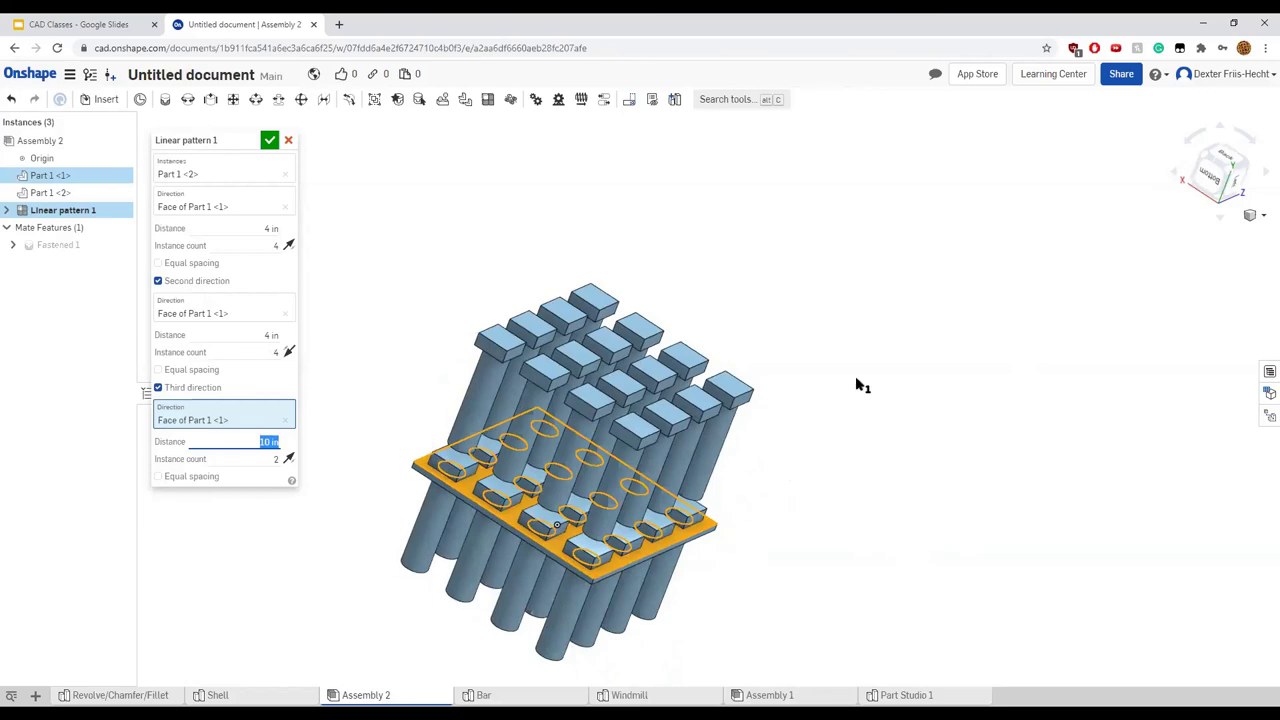
click(285, 420)
click(269, 140)
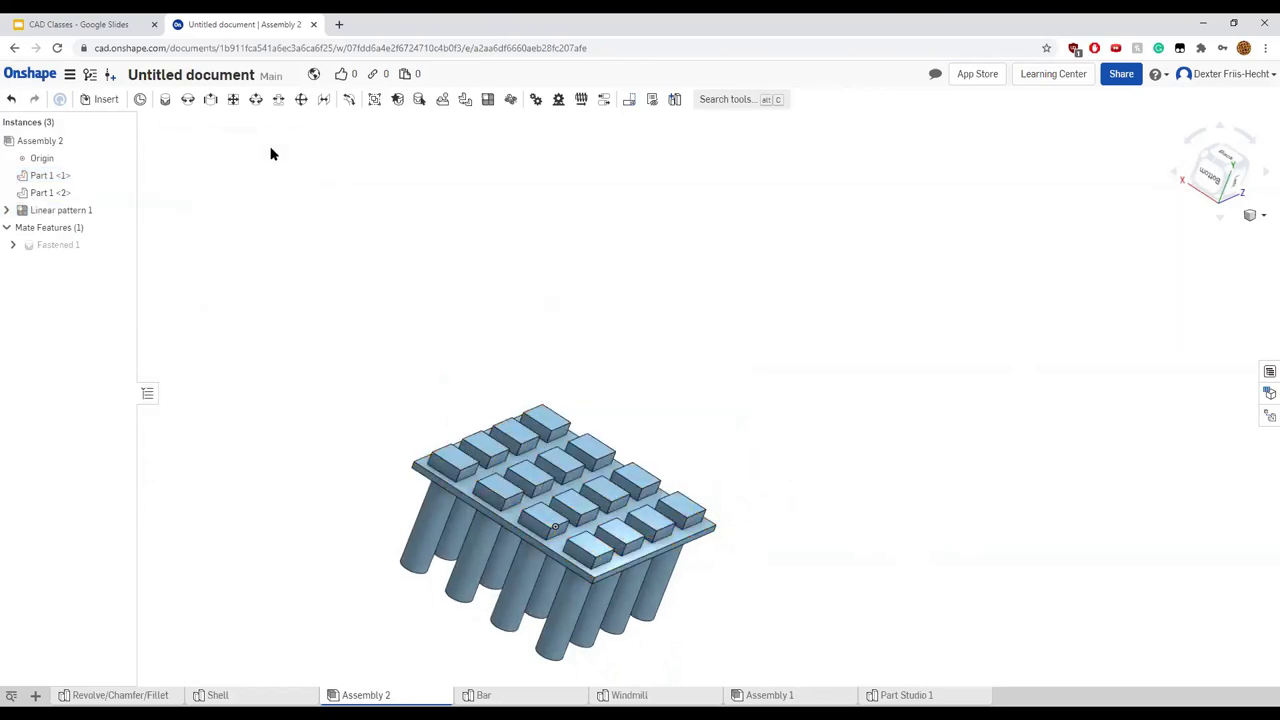
right_drag(346, 338, 498, 490)
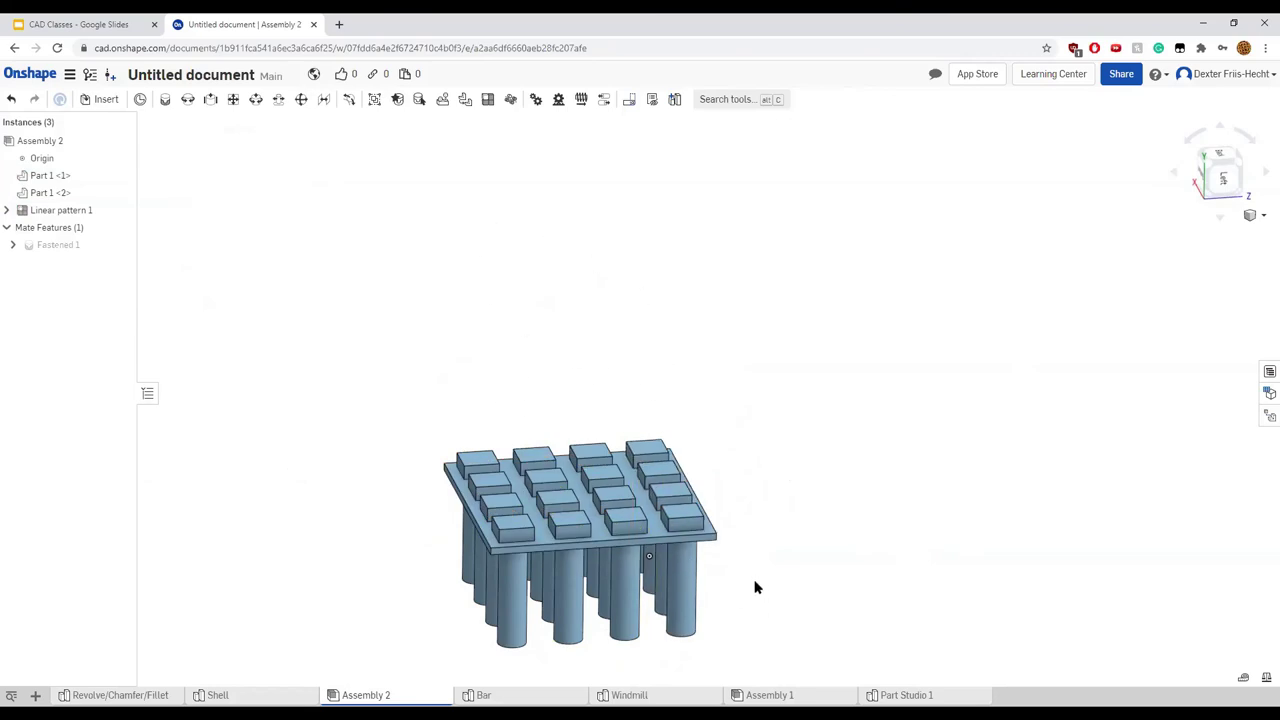
middle_drag(755, 590, 747, 537)
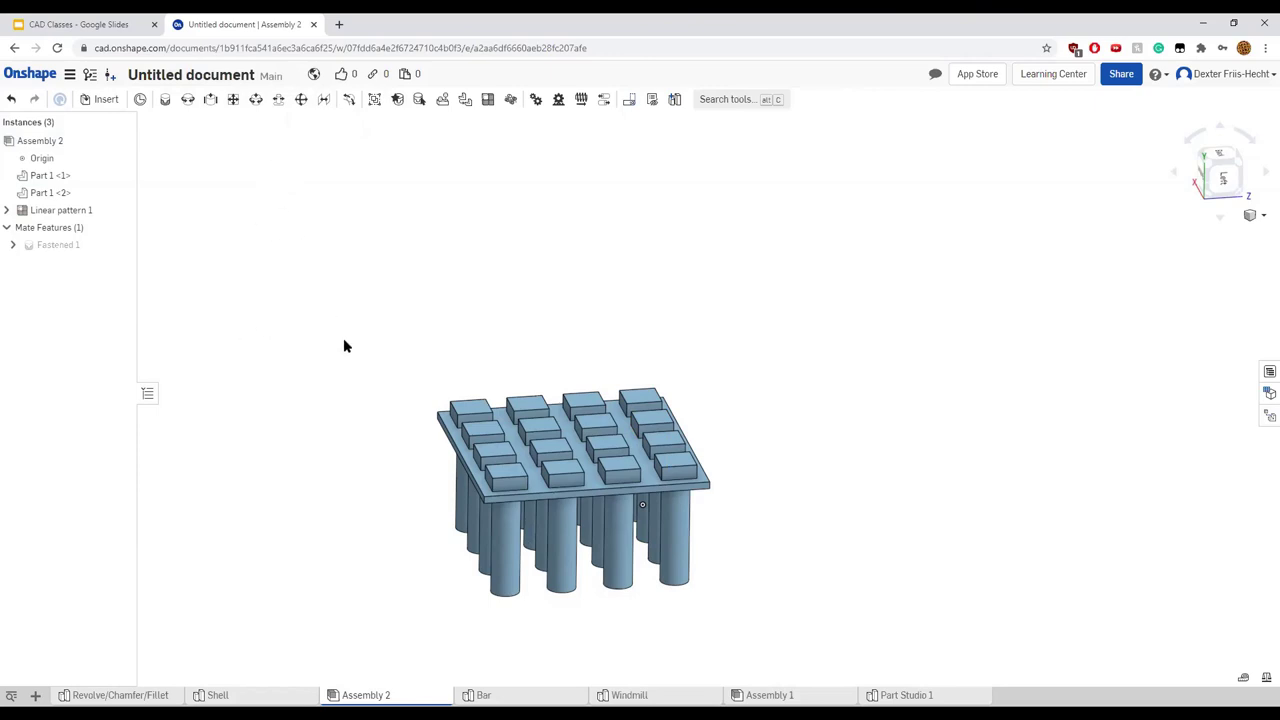
Switch to the CAD Classes presentation in Google Slides and present it full screen, advancing to the Mates #5 slide
click(50, 25)
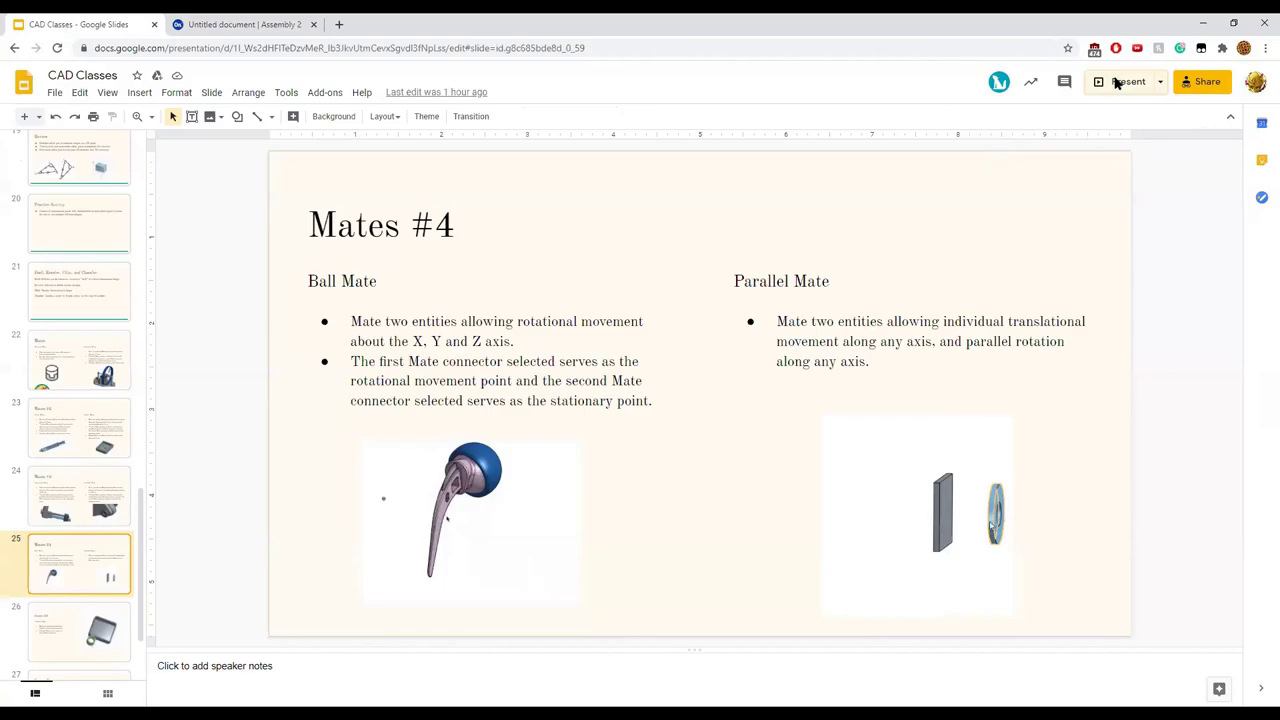
click(1127, 82)
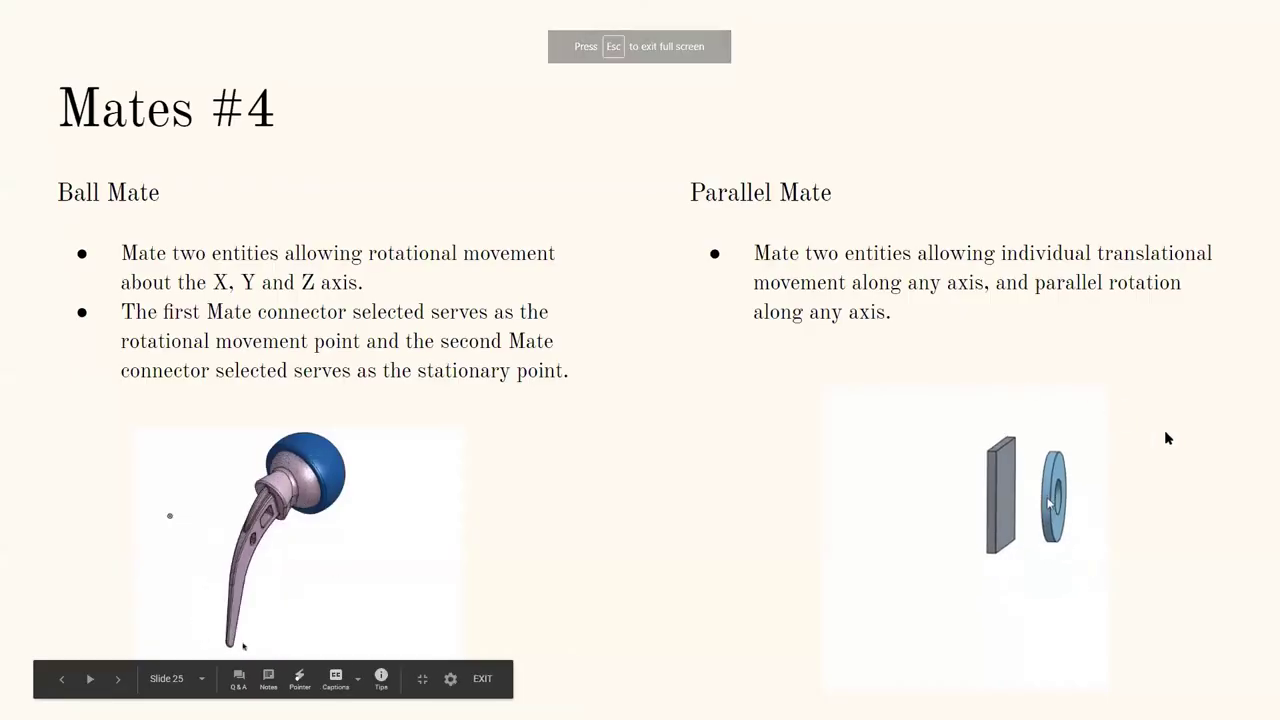
key(Right)
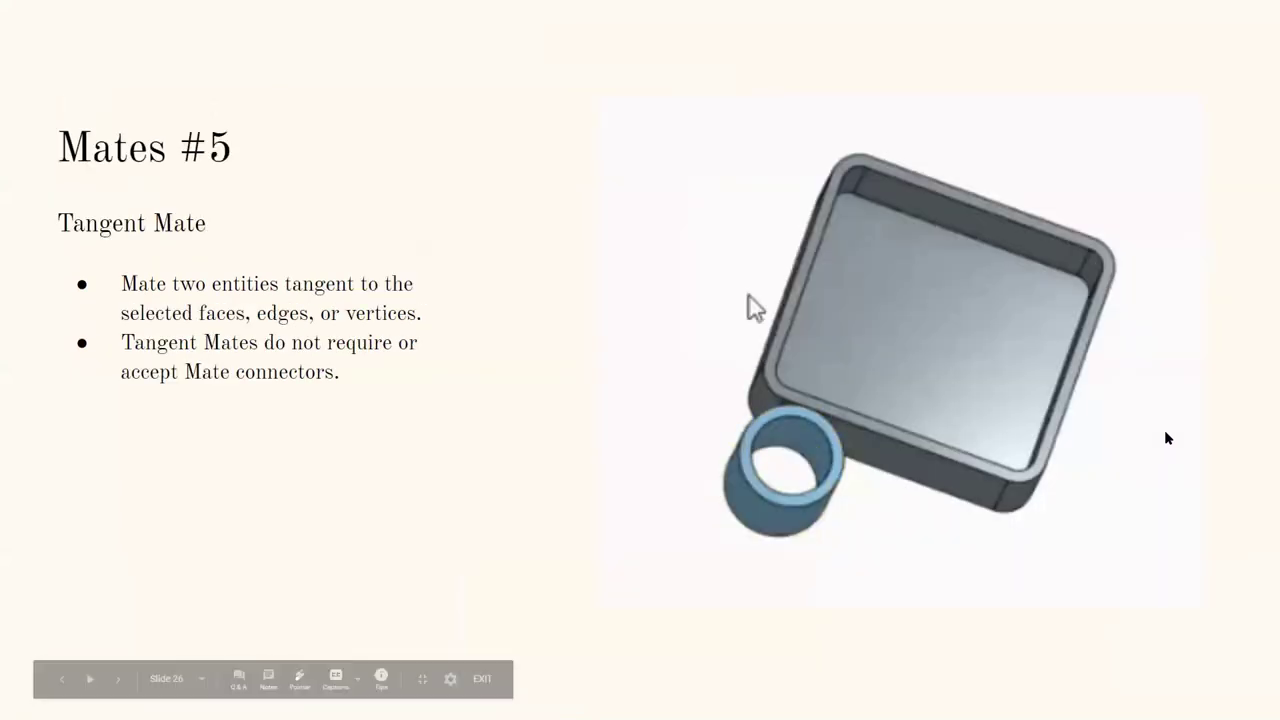